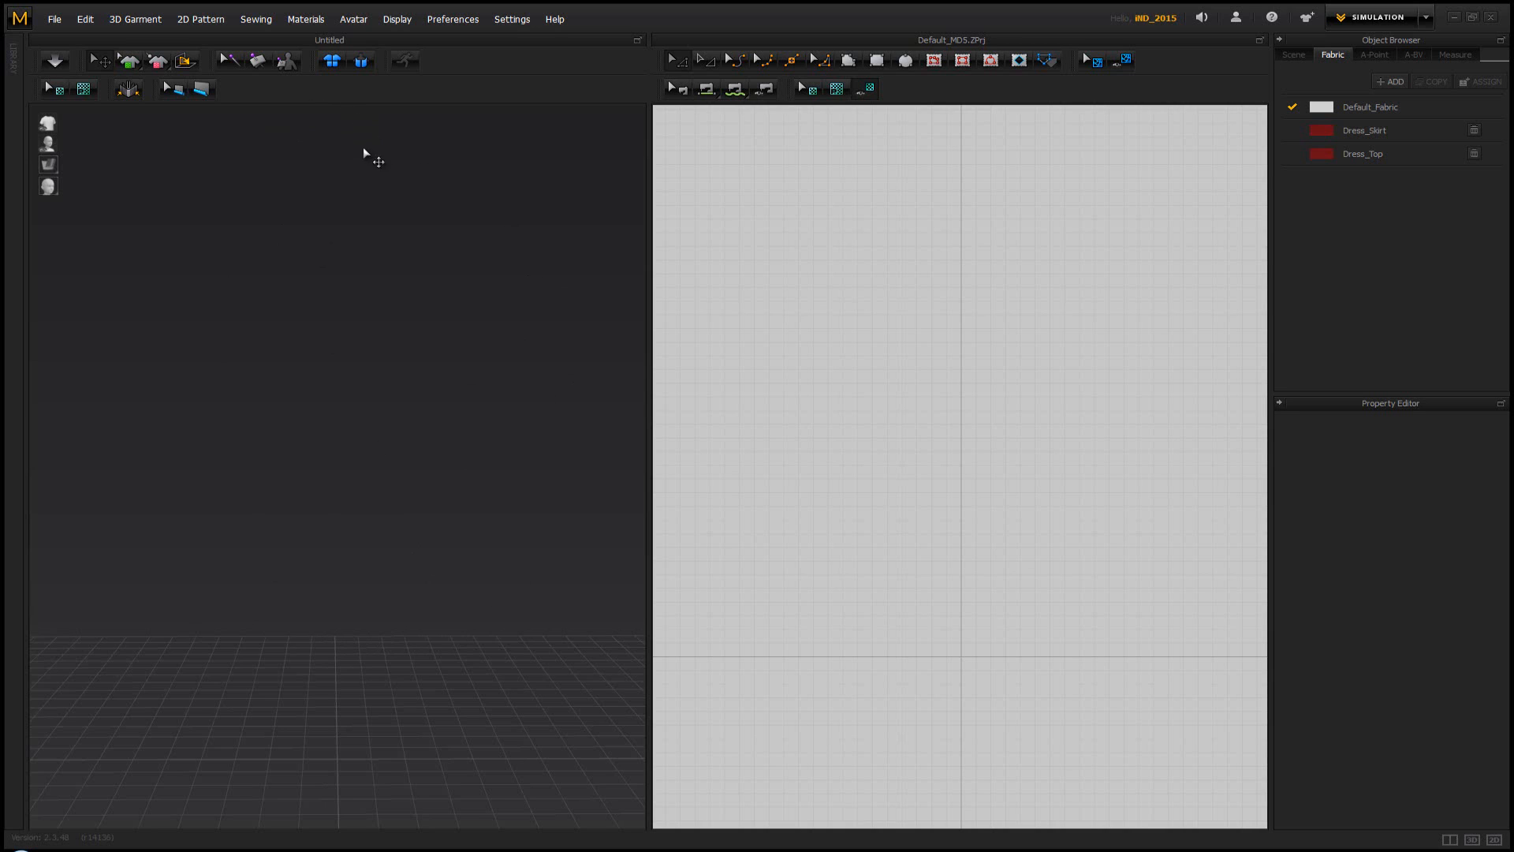
Import Naked_Piggy.obj from the Piggy folder as an avatar at cm (DAZ Studio) scale
left_click(55, 19)
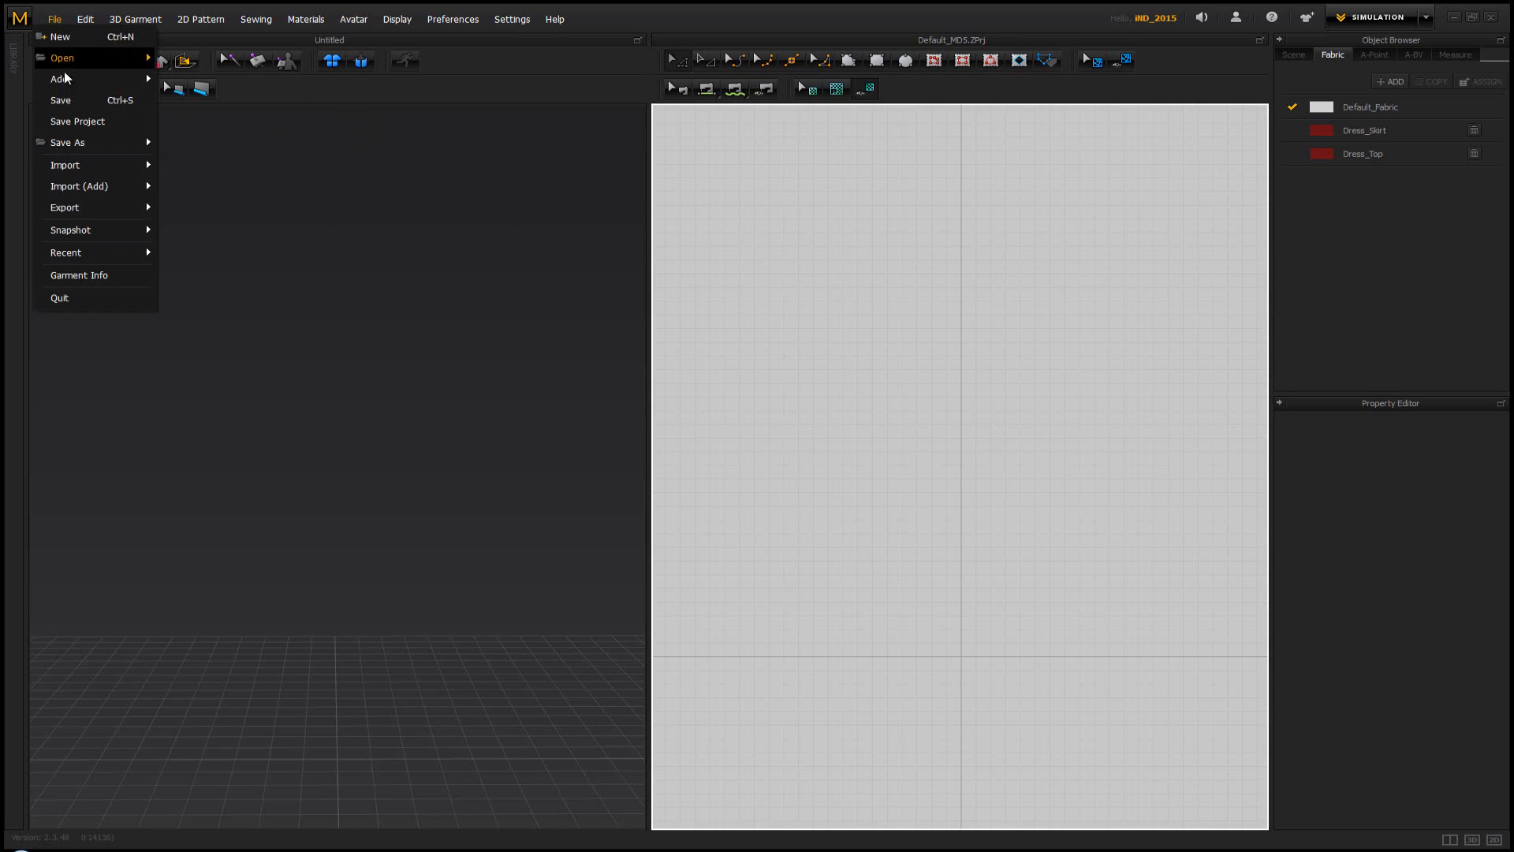
mouse_move(83, 169)
left_click(176, 166)
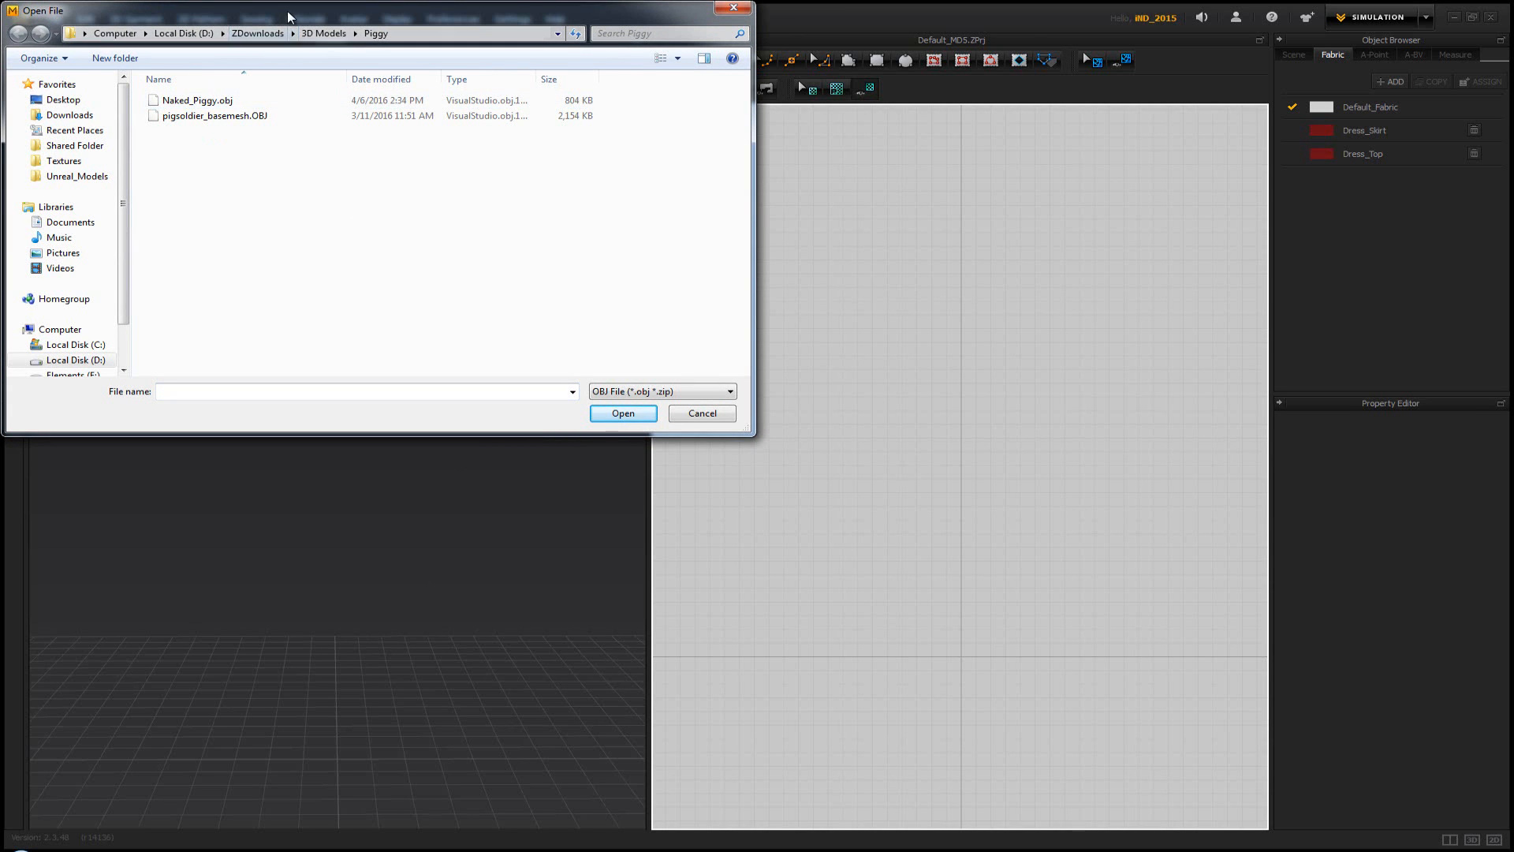
left_click_drag(288, 11, 343, 71)
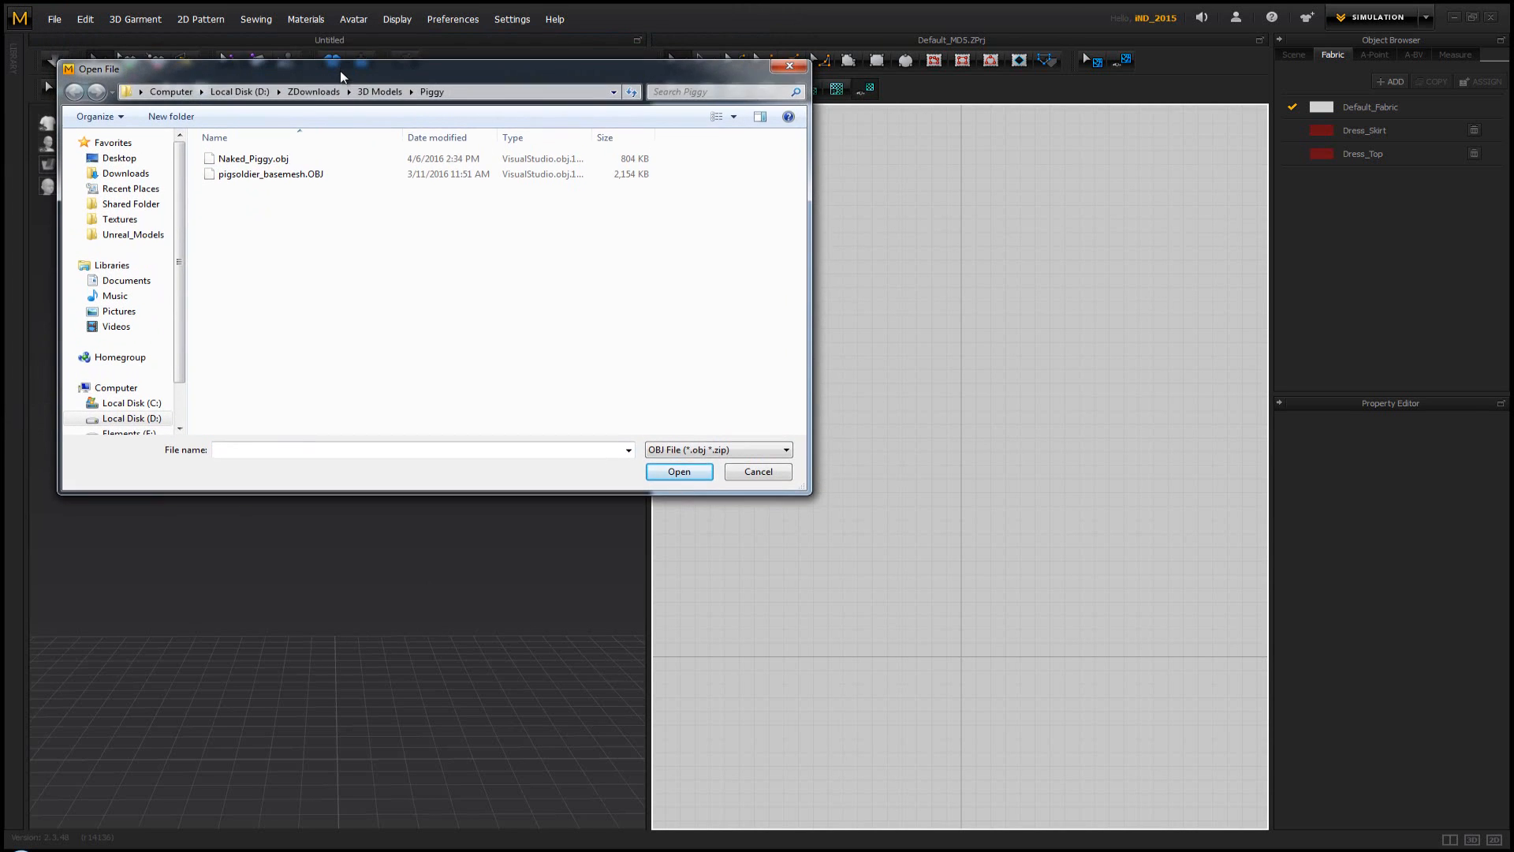
left_click(249, 176)
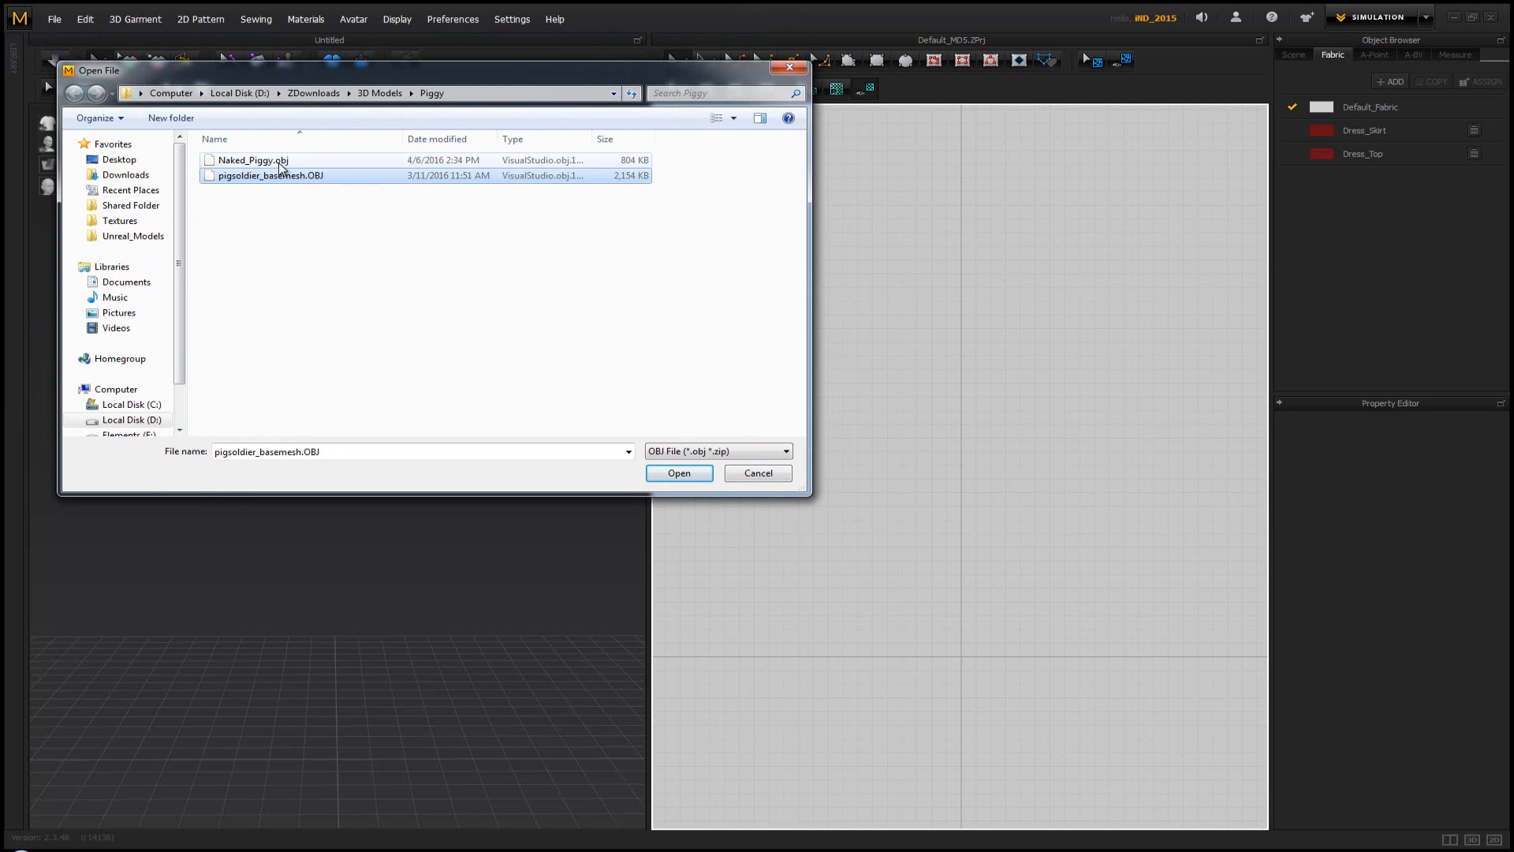
left_click(239, 166)
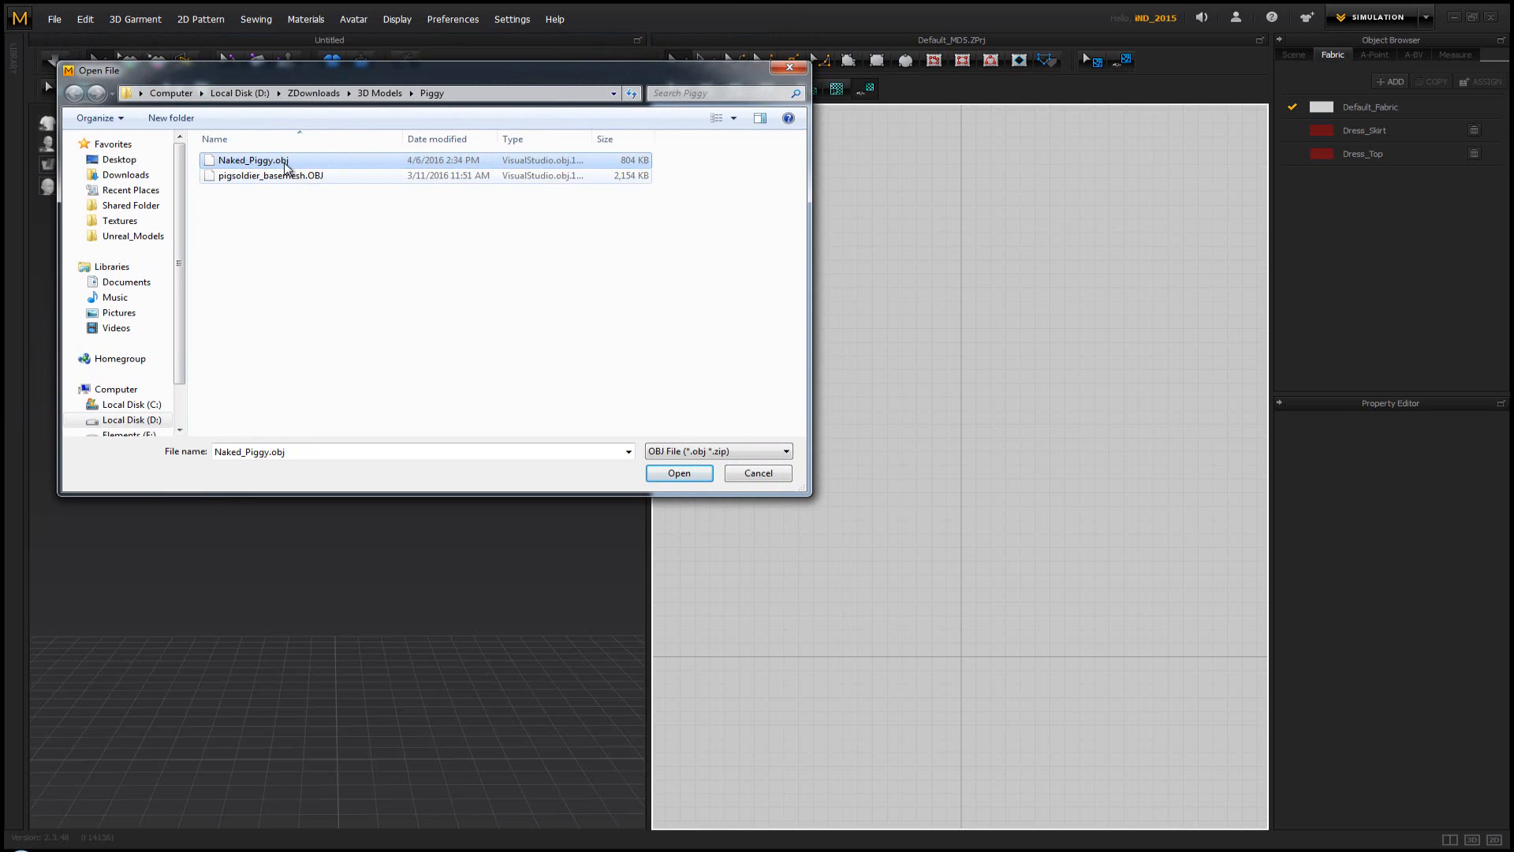
left_click(683, 472)
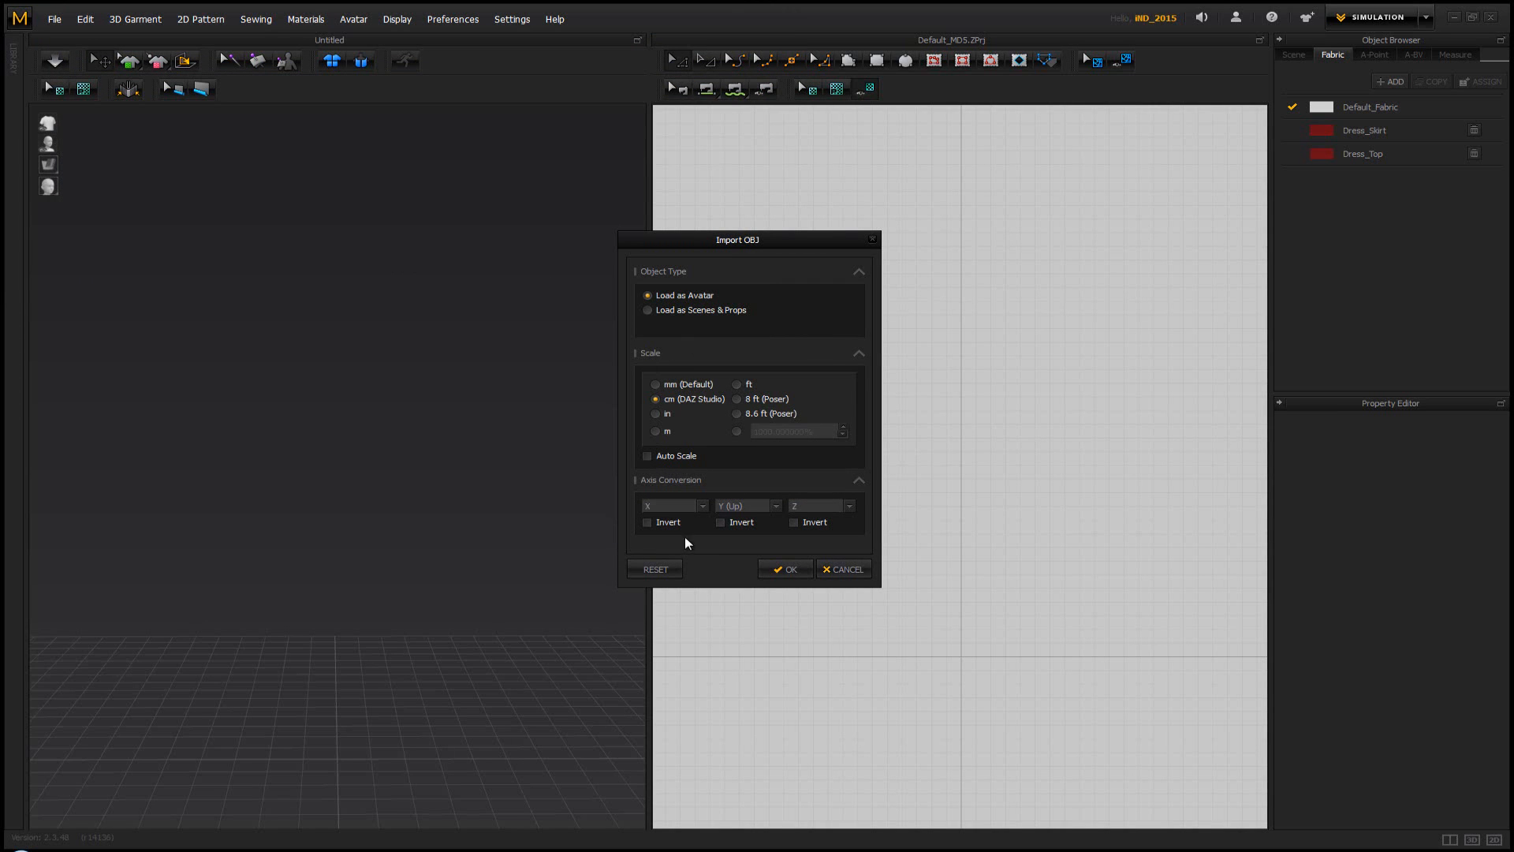
left_click(786, 570)
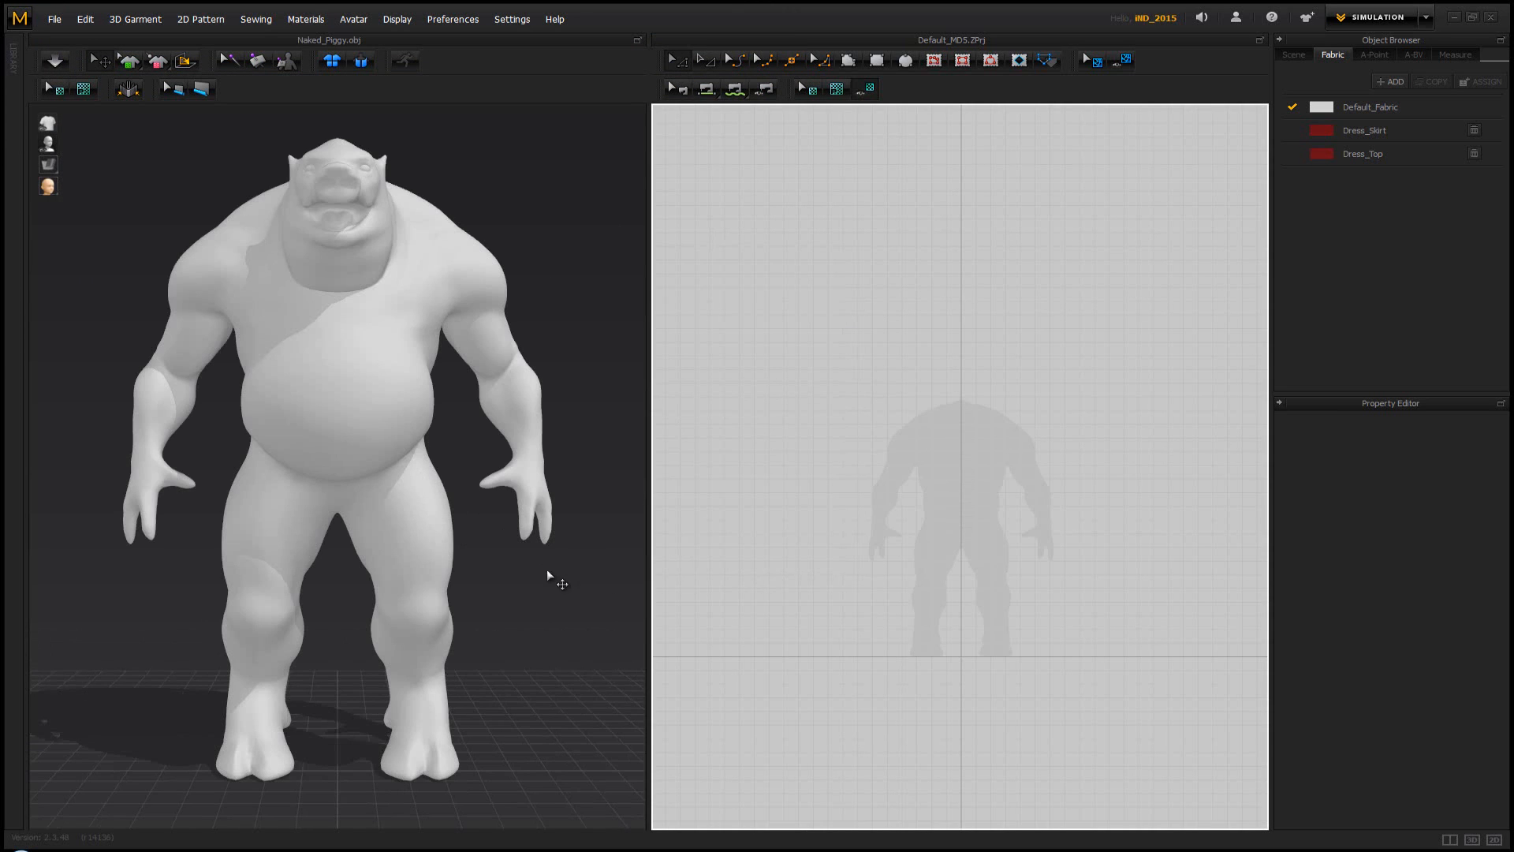
Examine the avatar's belly, hips and back from the front, side and rear
mouse_move(541, 585)
right_mouse_down()
mouse_move(439, 591)
mouse_move(382, 619)
mouse_move(492, 625)
mouse_move(696, 581)
mouse_move(541, 595)
mouse_move(554, 594)
right_mouse_up()
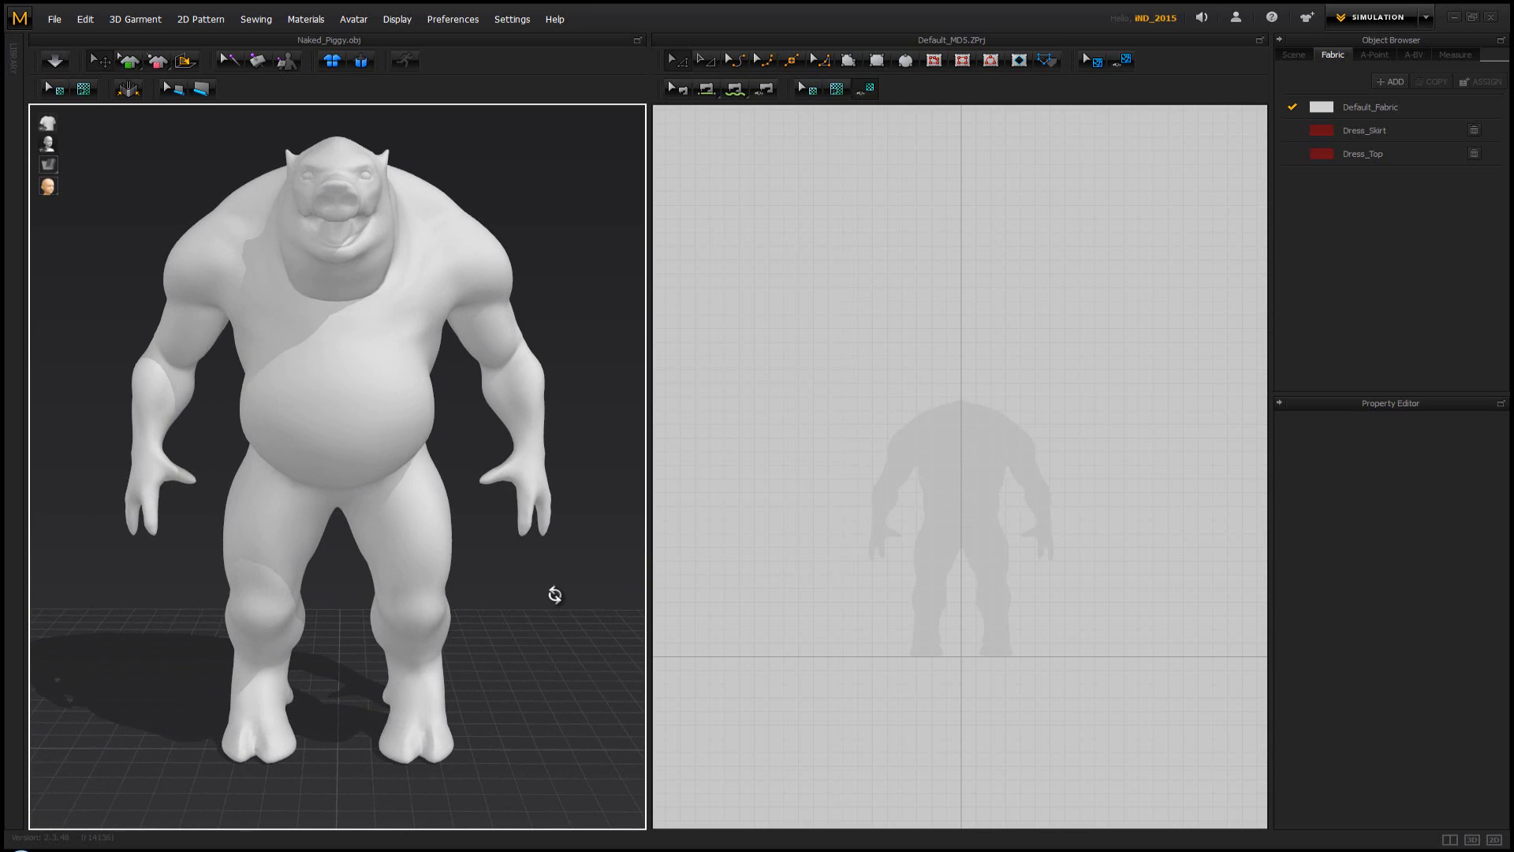
scroll(465, 525, "down", 3)
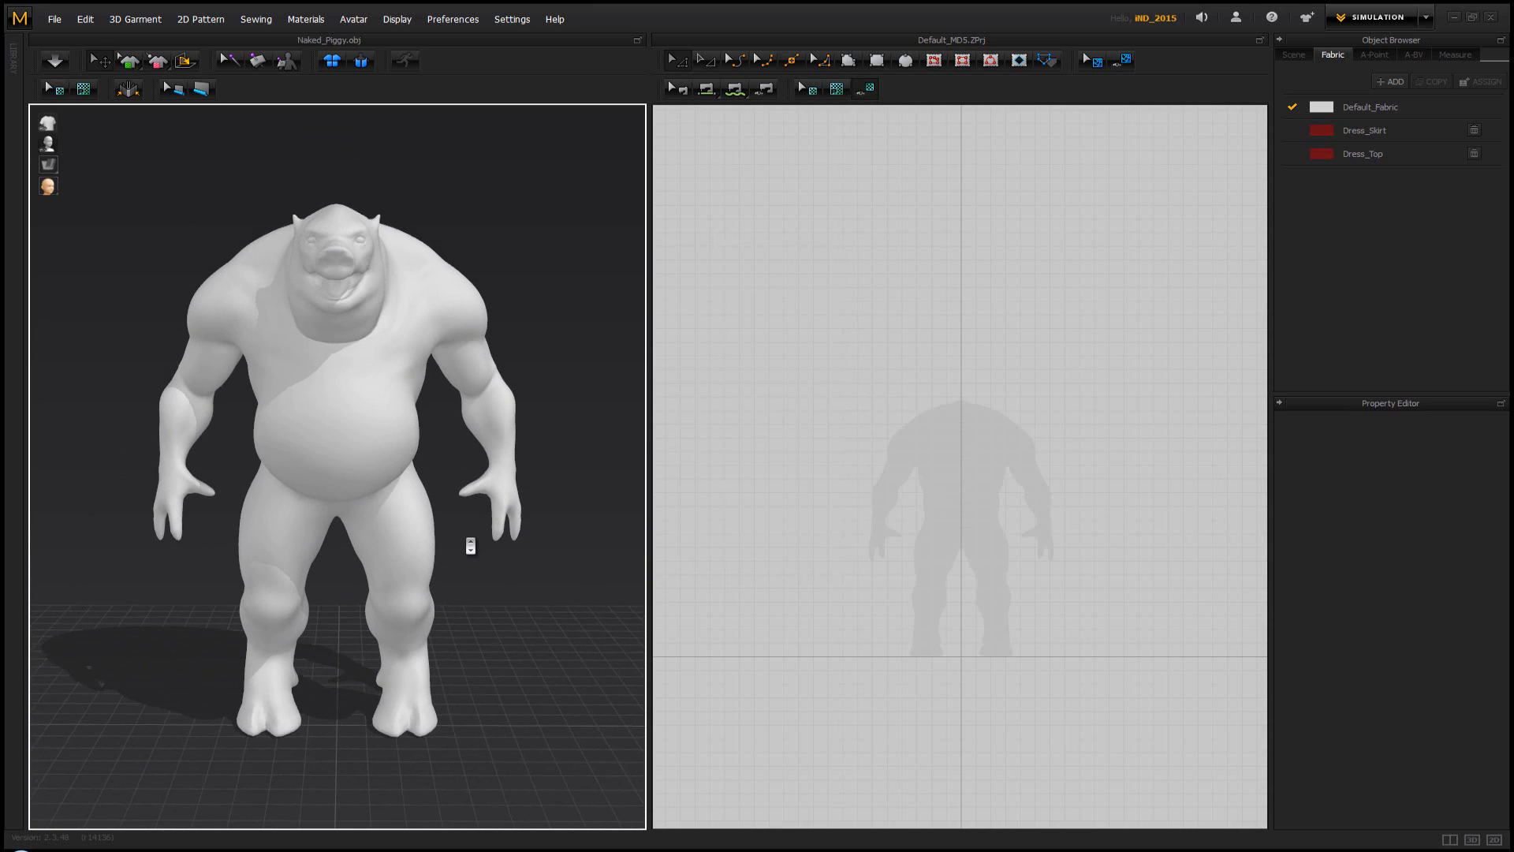
scroll(471, 545, "up", 2)
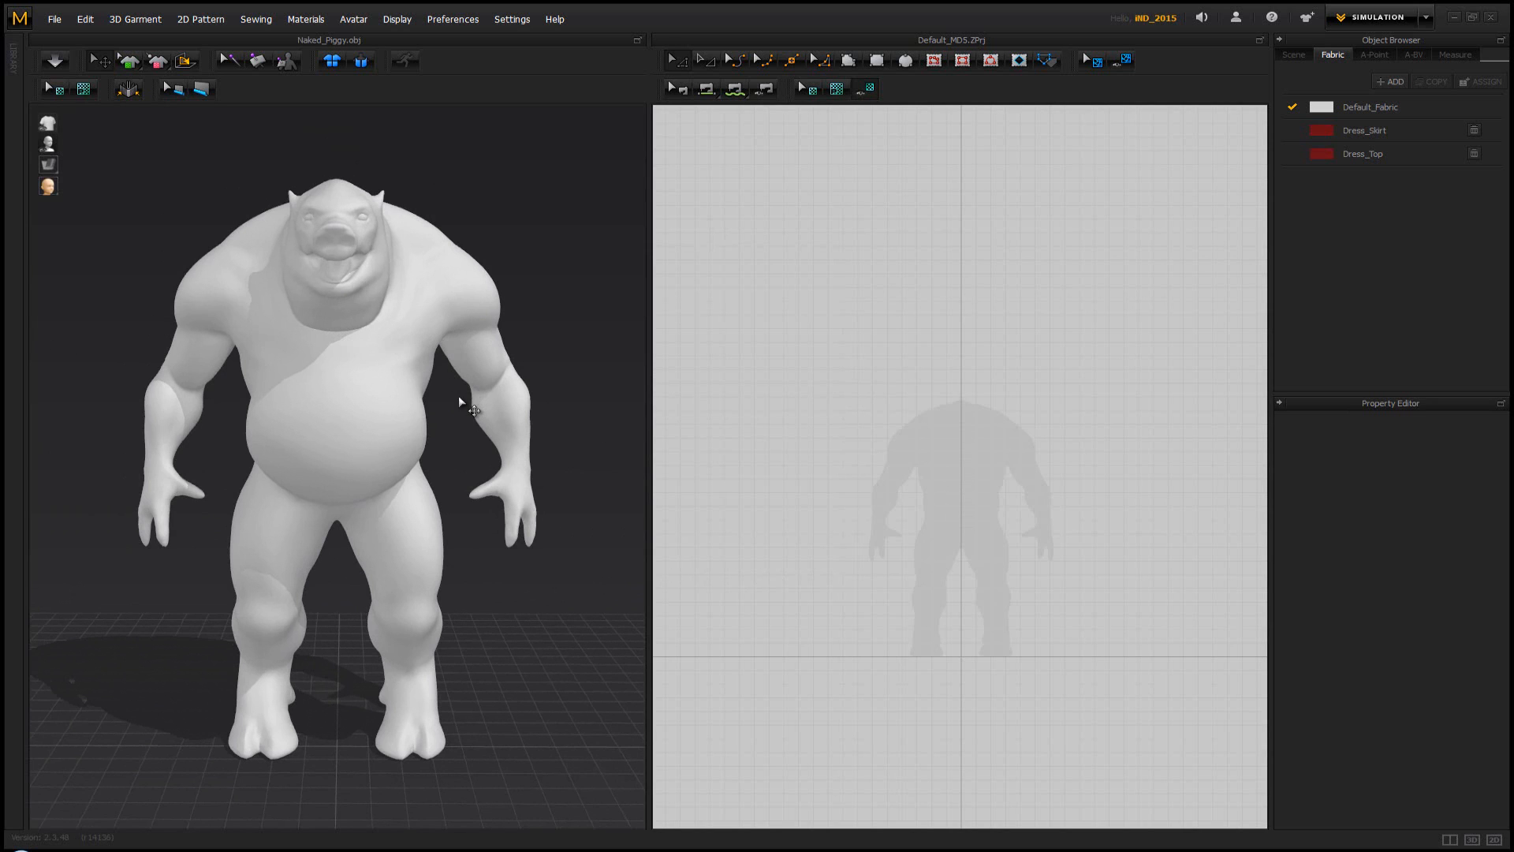
mouse_move(408, 509)
right_mouse_down()
mouse_move(537, 497)
mouse_move(405, 500)
right_mouse_up()
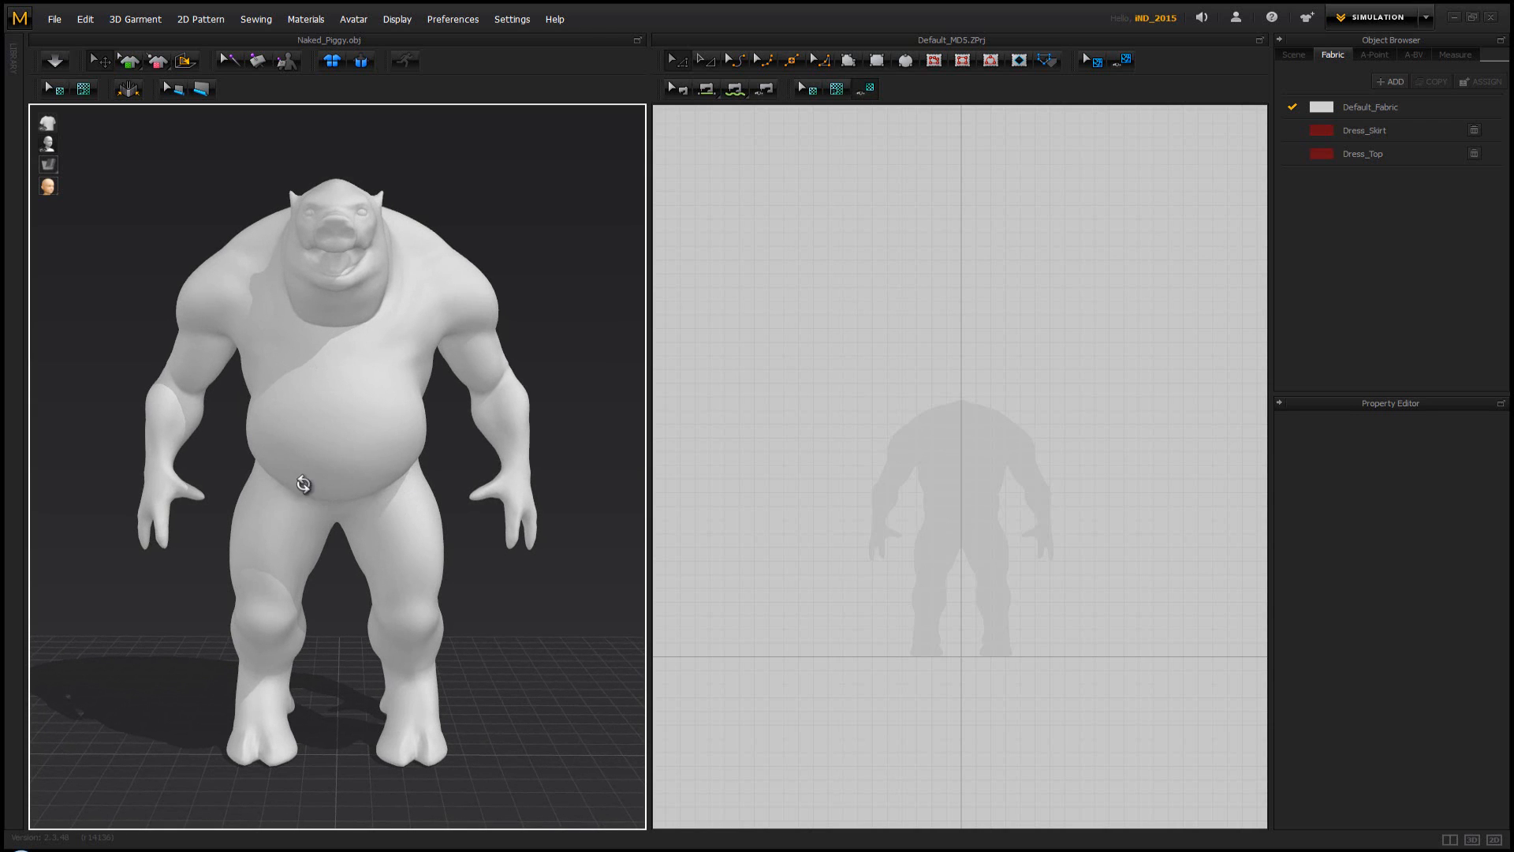
right_click_drag(303, 483, 477, 523)
scroll(434, 518, "up", 5)
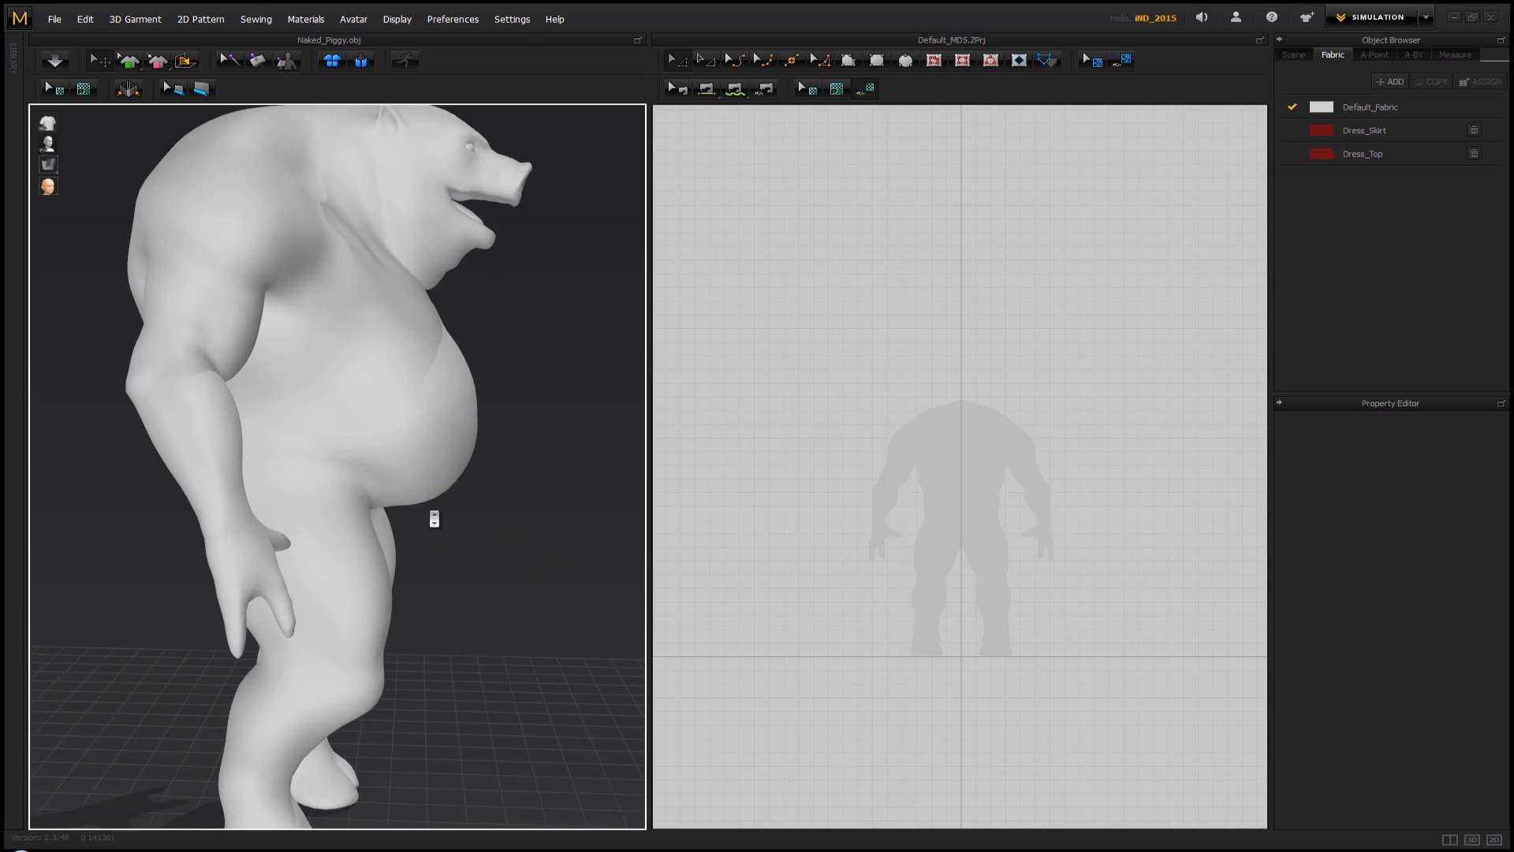
scroll(418, 507, "down", 2)
scroll(415, 507, "up", 2)
scroll(417, 506, "down", 2)
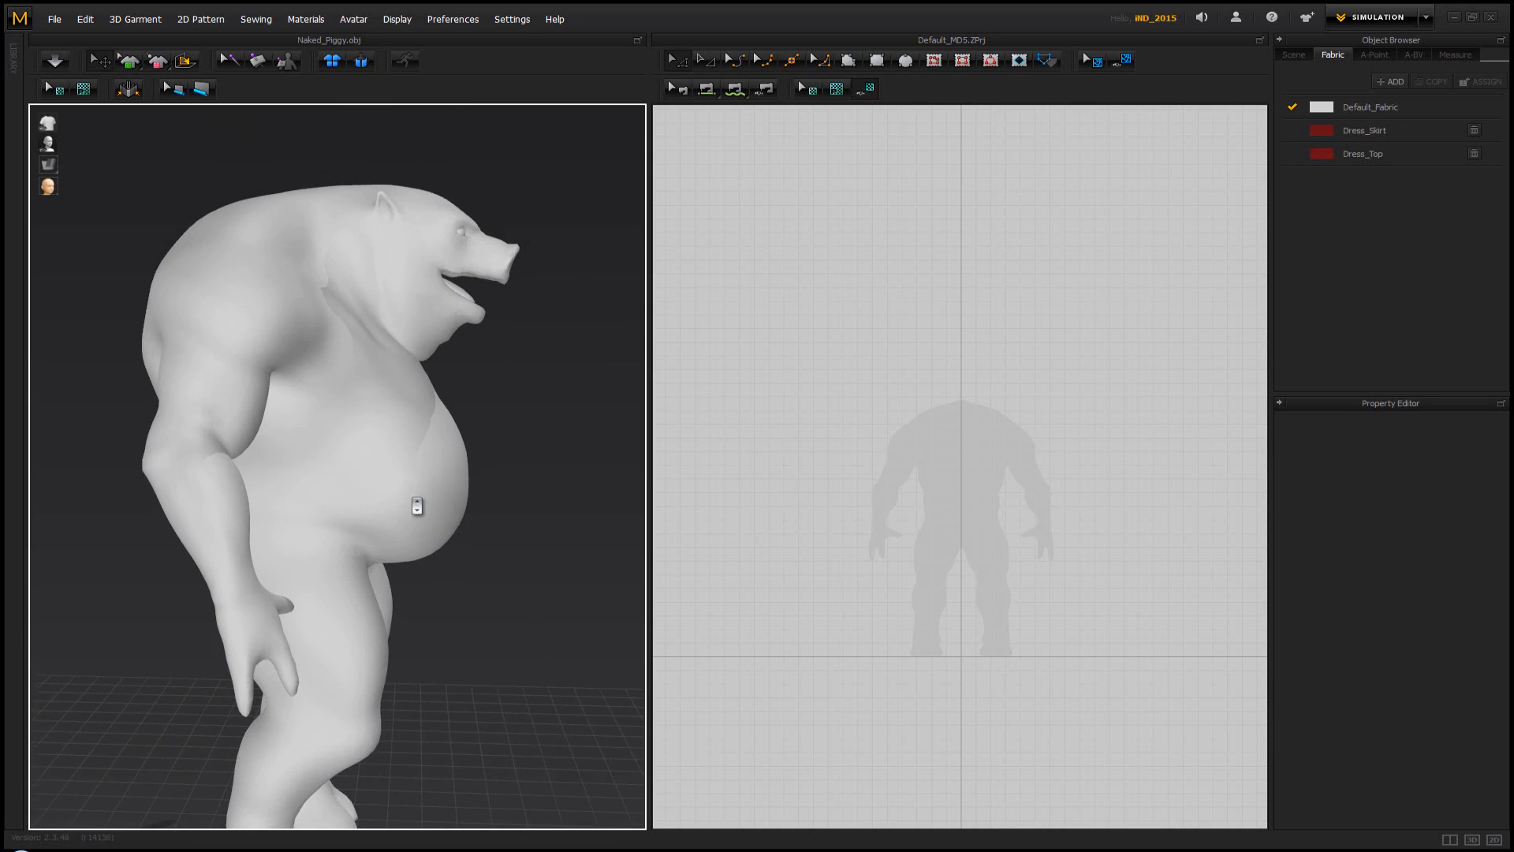
right_click_drag(435, 575, 458, 552)
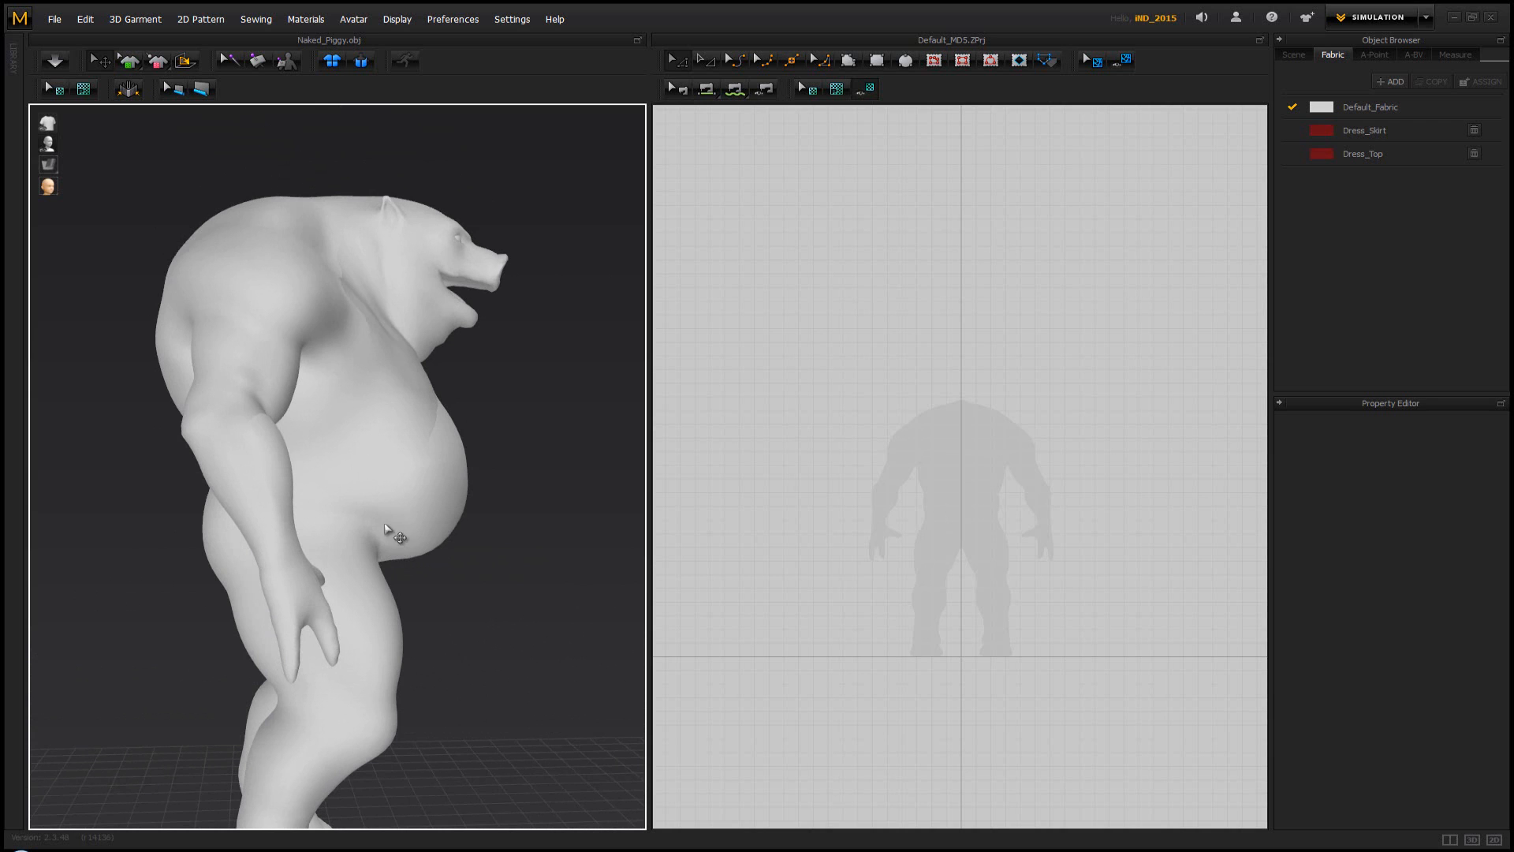
right_click_drag(471, 589, 347, 599)
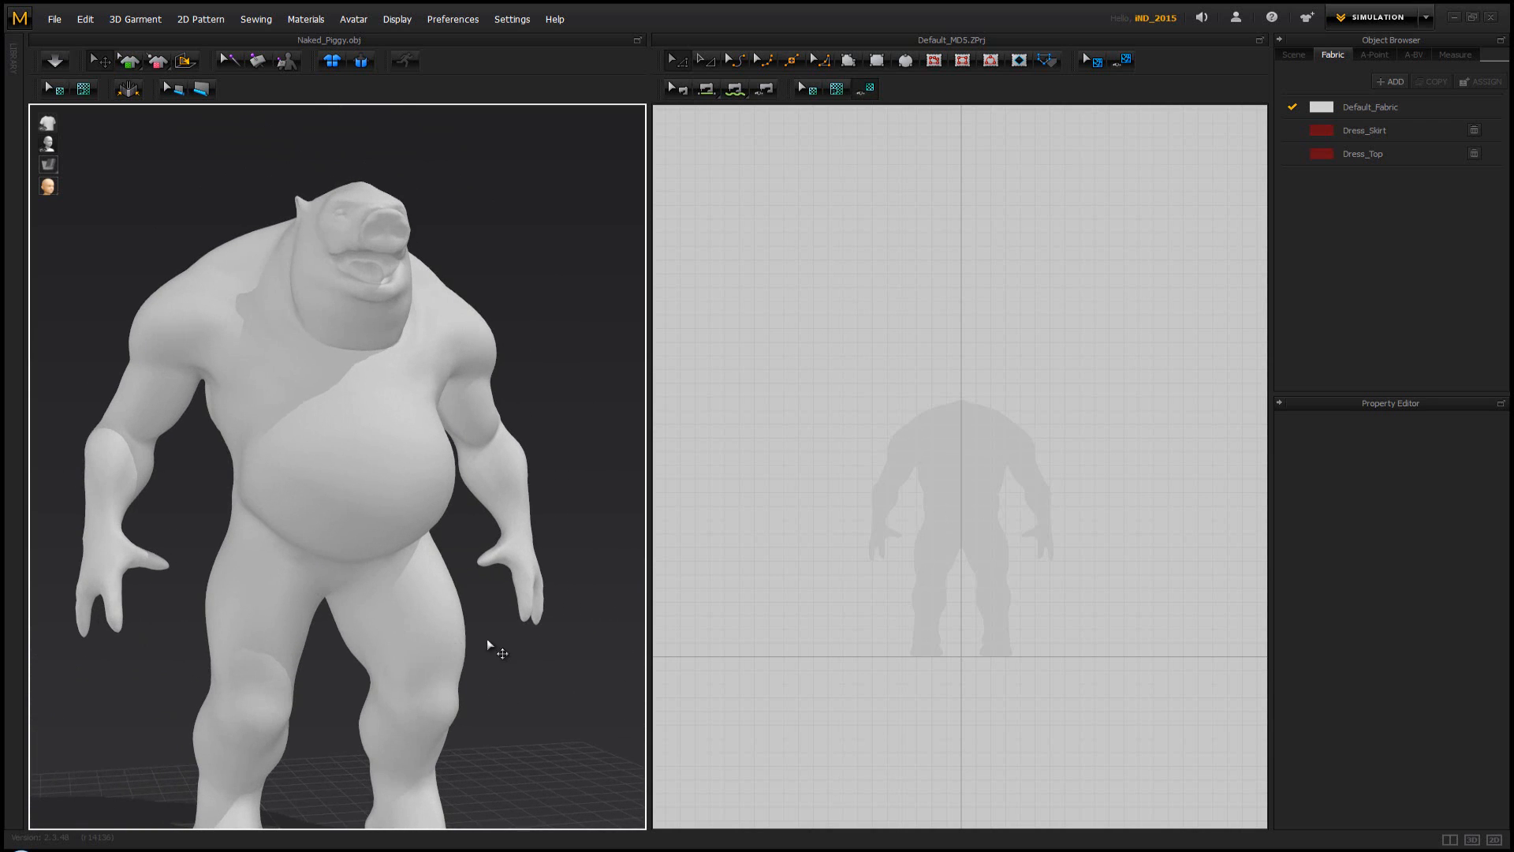
right_click_drag(489, 643, 587, 635)
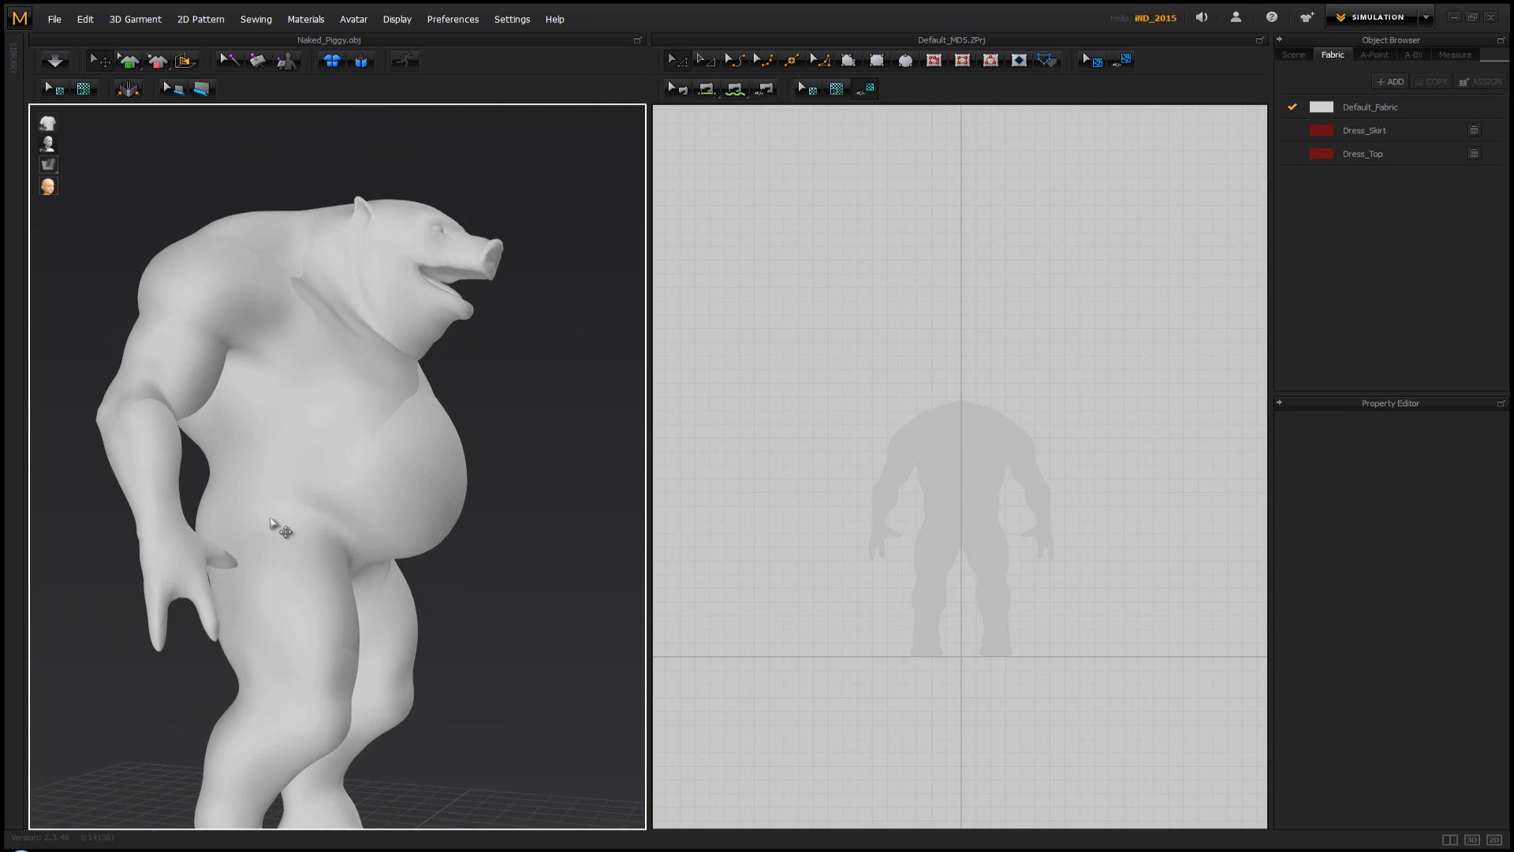
right_click_drag(468, 571, 498, 587)
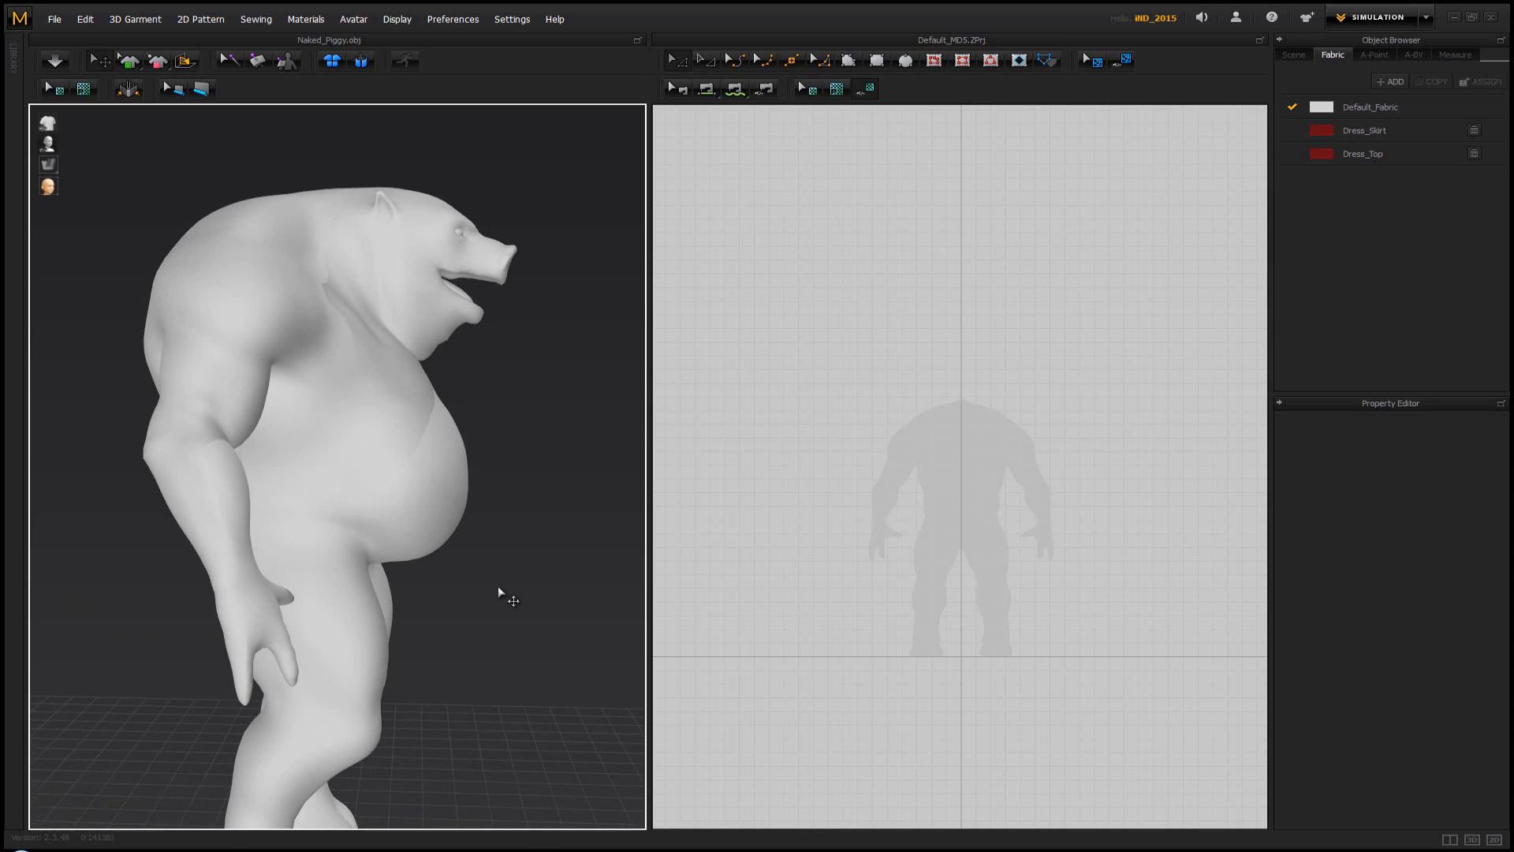
right_click_drag(197, 527, 443, 606)
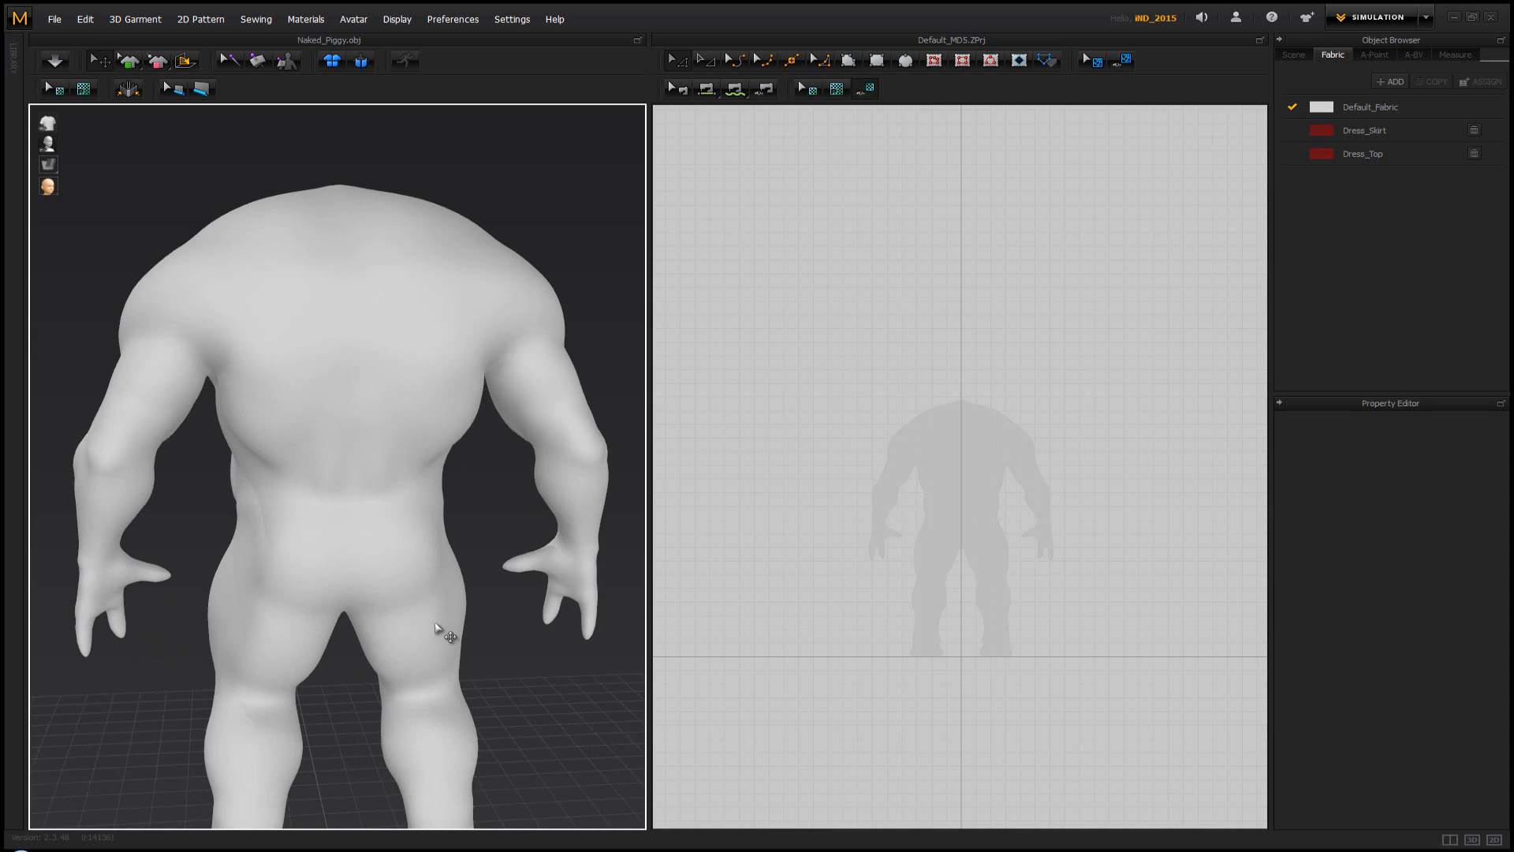
scroll(410, 599, "down", 3)
right_click_drag(453, 507, 284, 497)
scroll(287, 531, "down", 2)
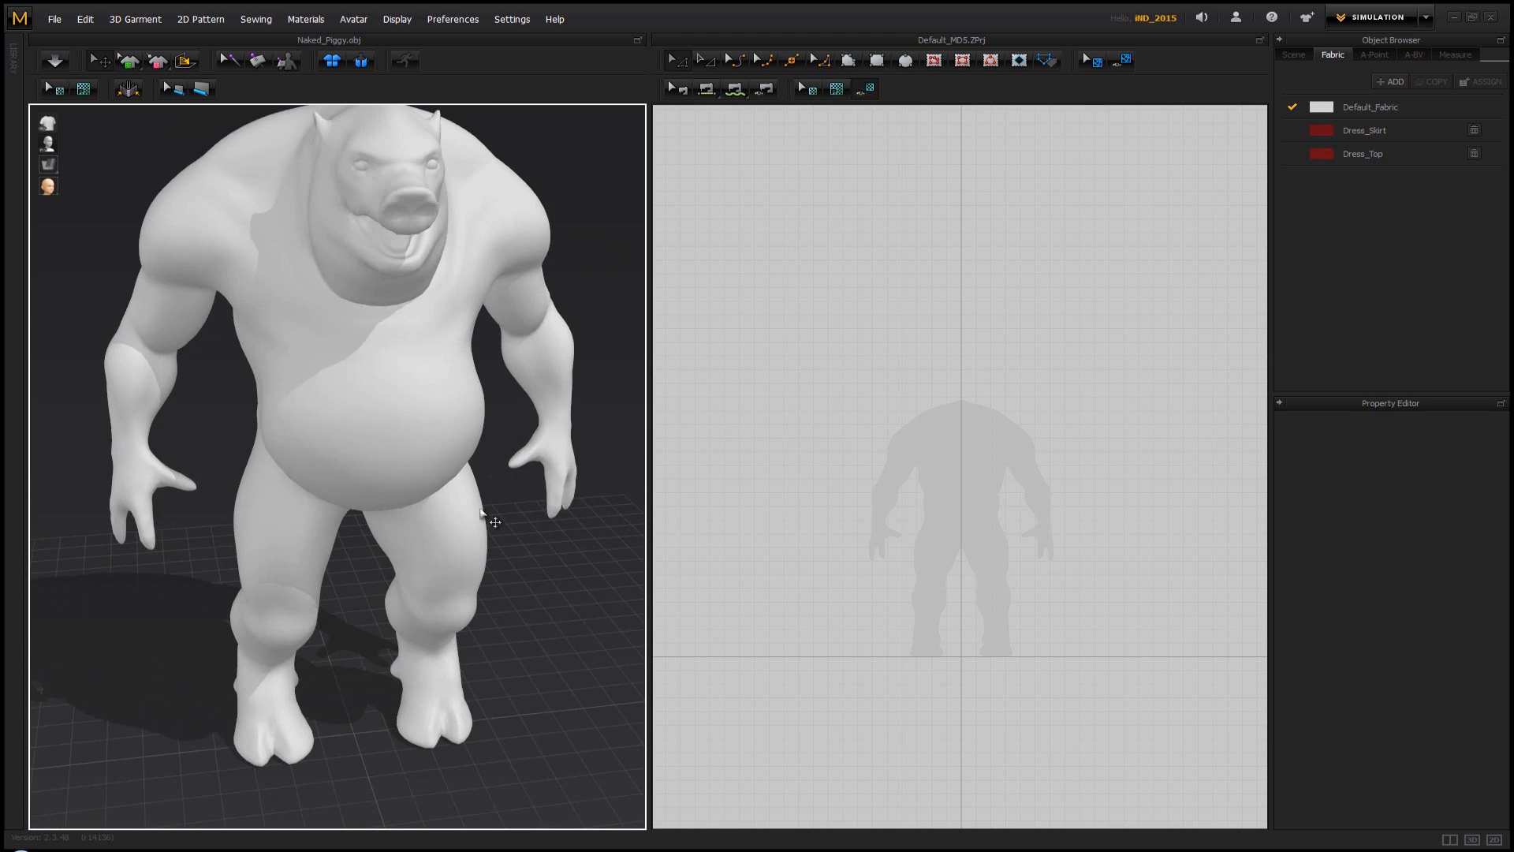
scroll(392, 490, "up", 3)
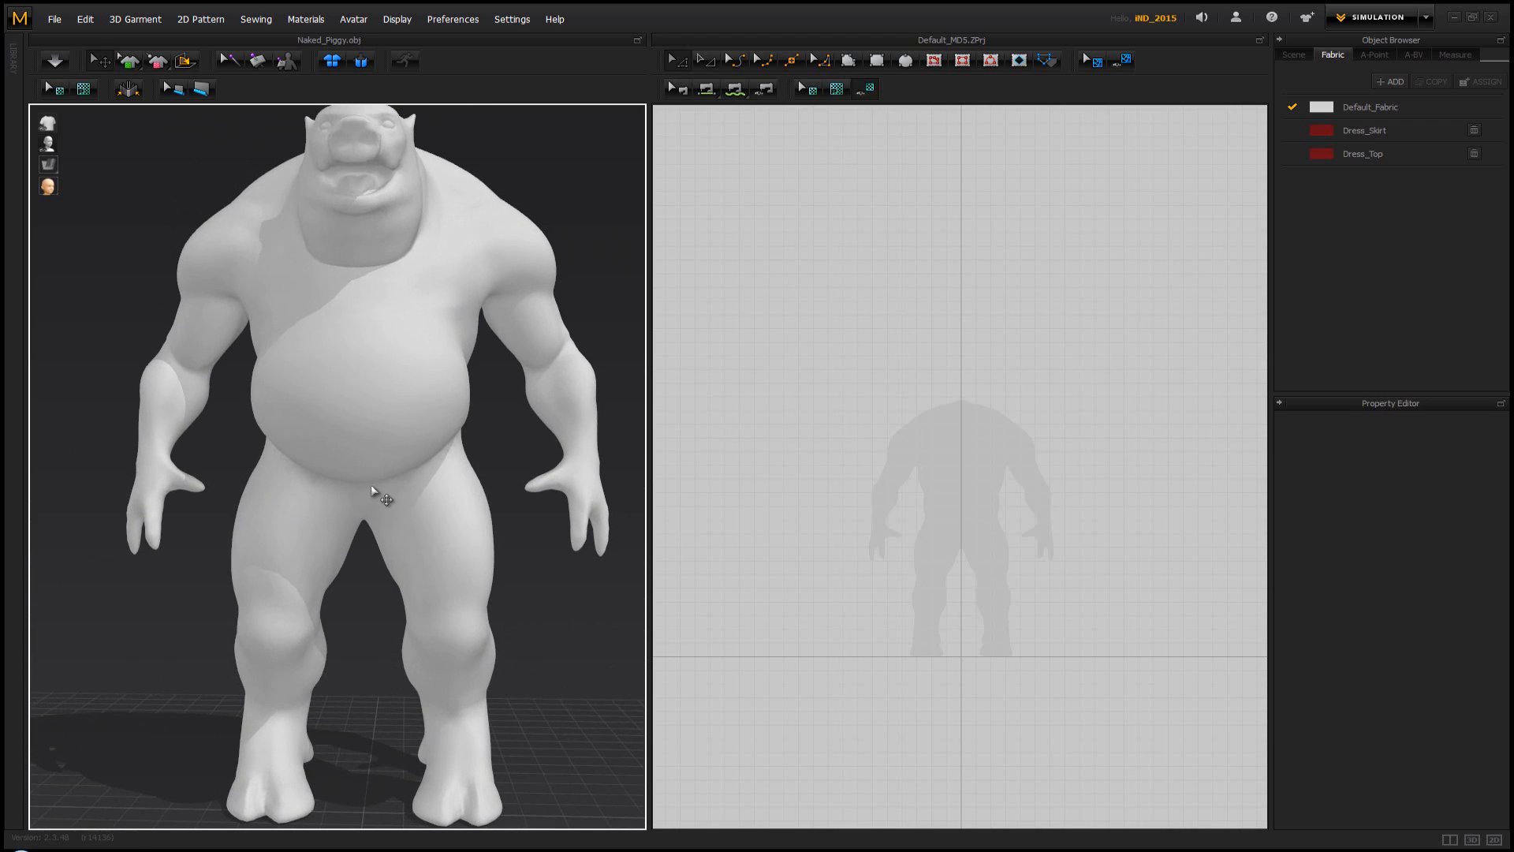
scroll(377, 495, "up", 2)
scroll(377, 494, "up", 1)
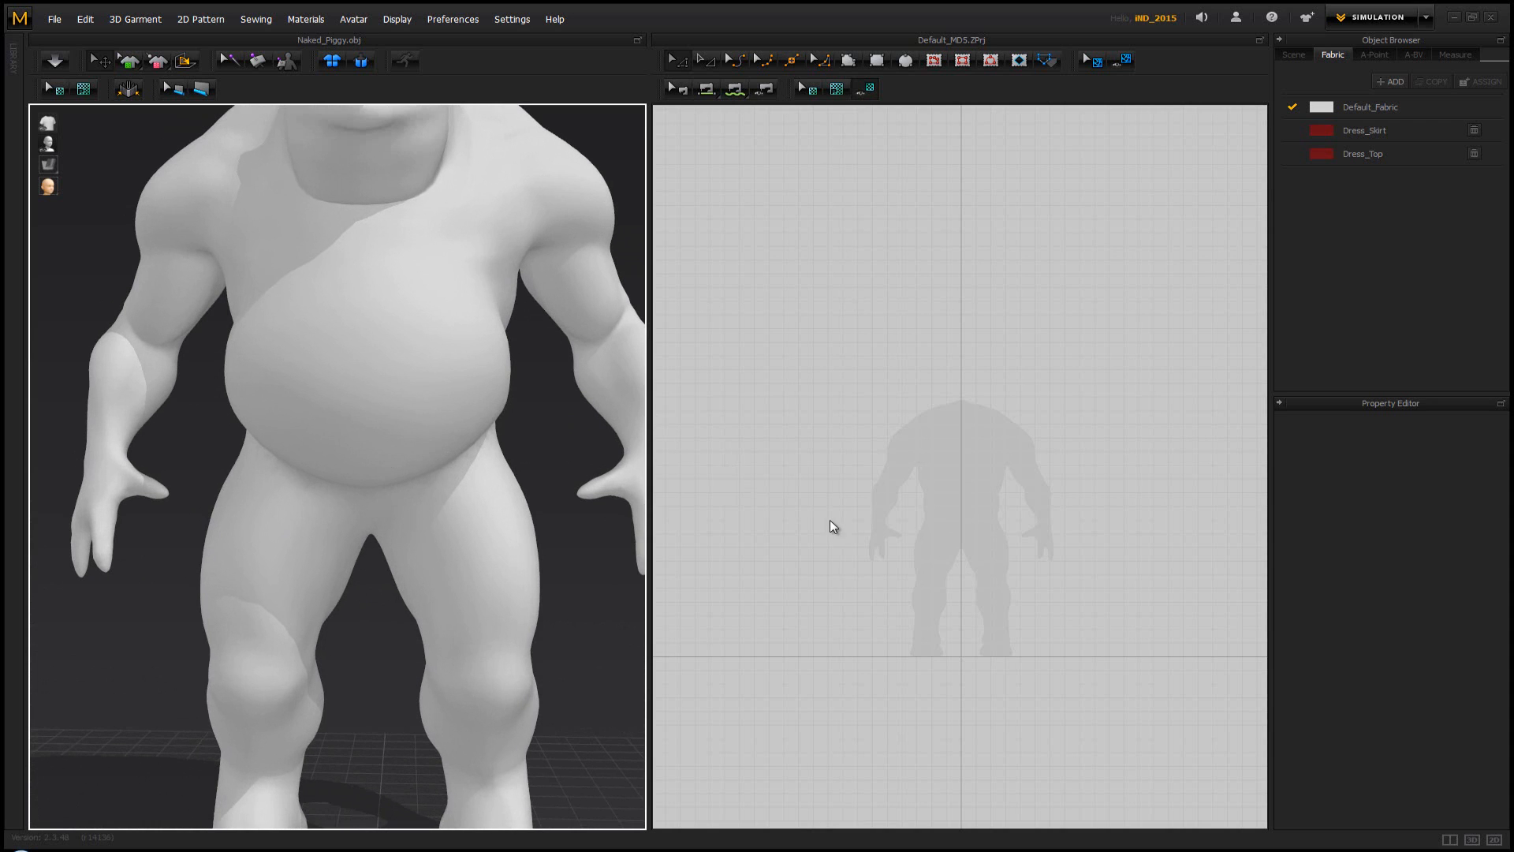
Draw a thin horizontal rectangle pattern, about 644 mm in total line length, at hip height just left of the avatar silhouette's centre line
scroll(754, 484, "down", 1)
scroll(929, 524, "up", 5)
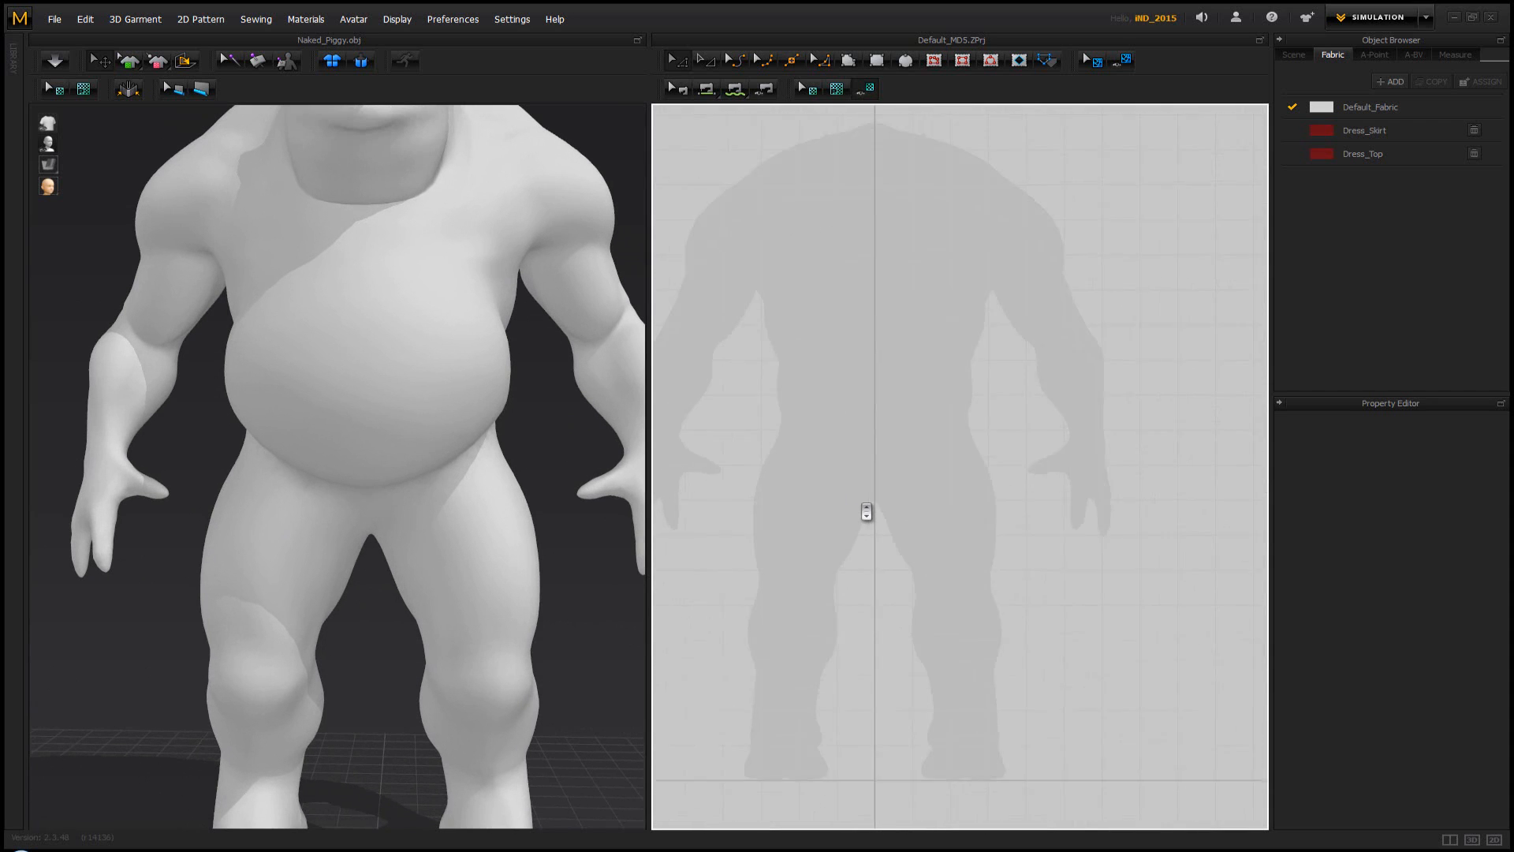
scroll(821, 406, "down", 2)
right_click_drag(470, 527, 351, 488)
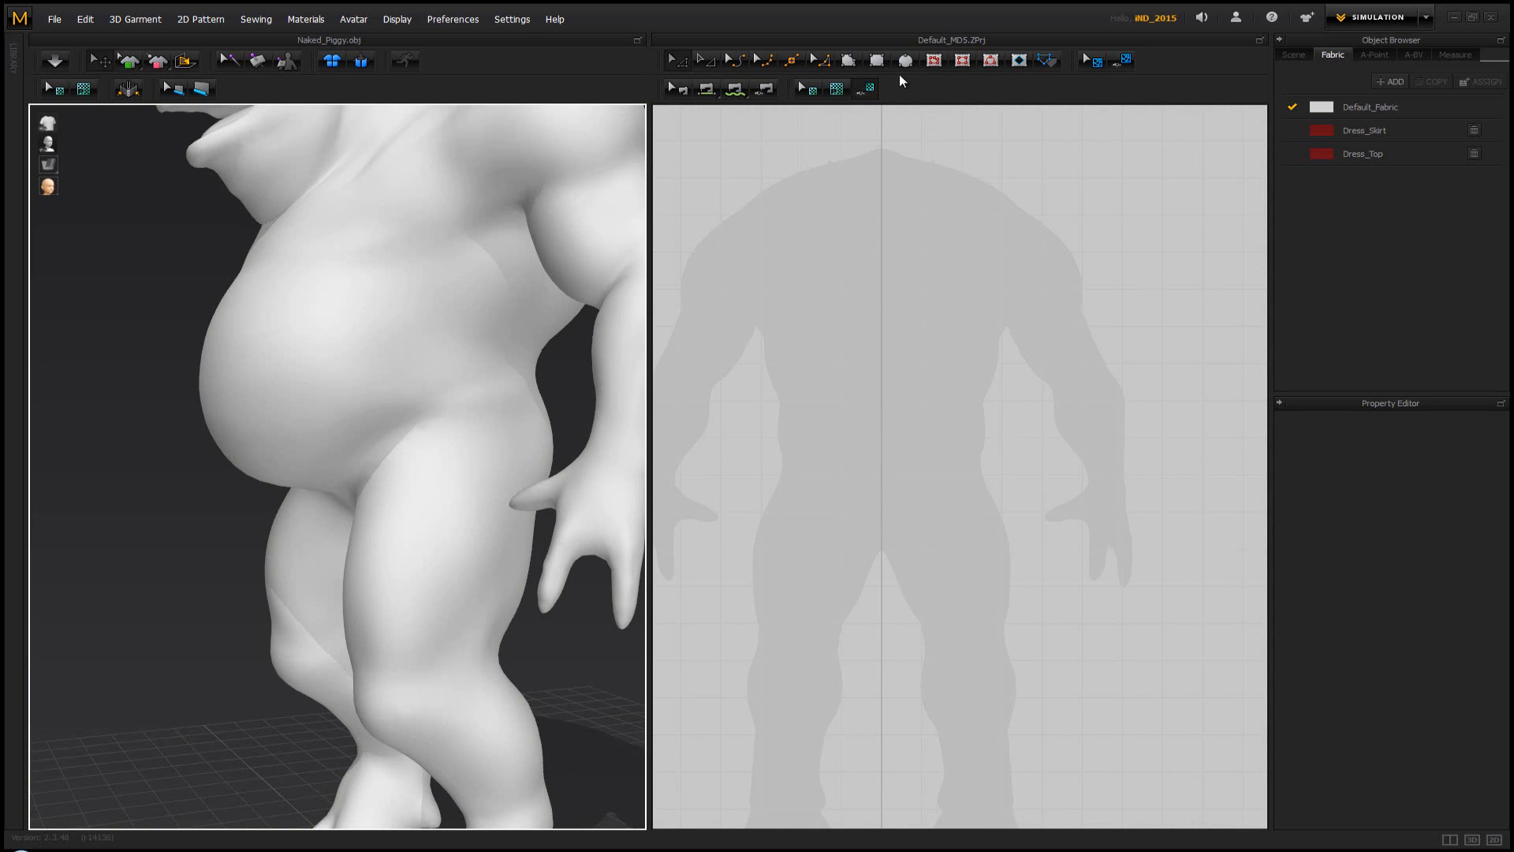
left_click(877, 60)
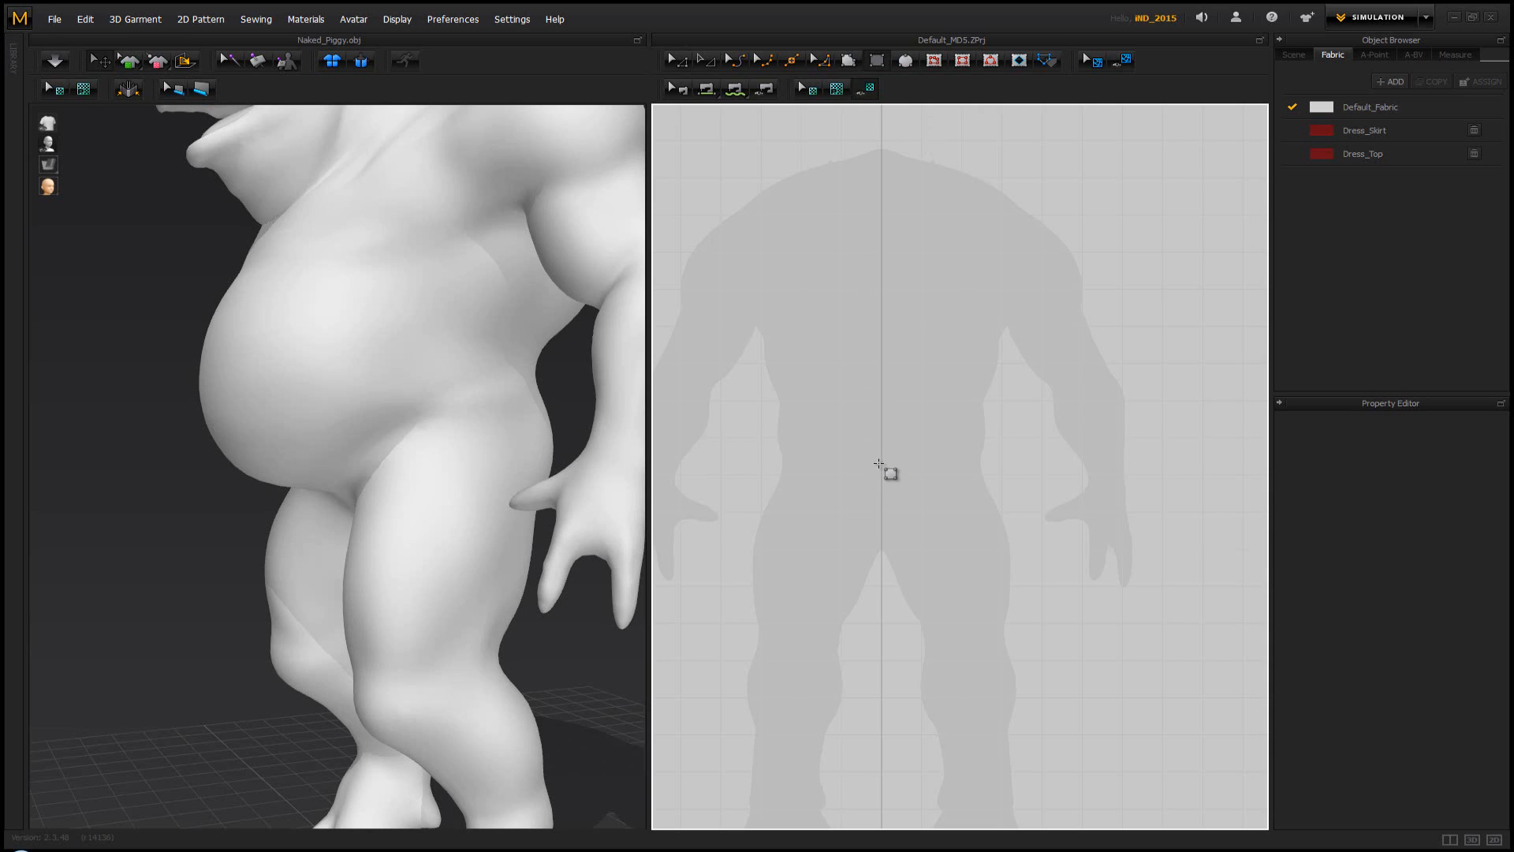
left_click_drag(879, 463, 770, 483)
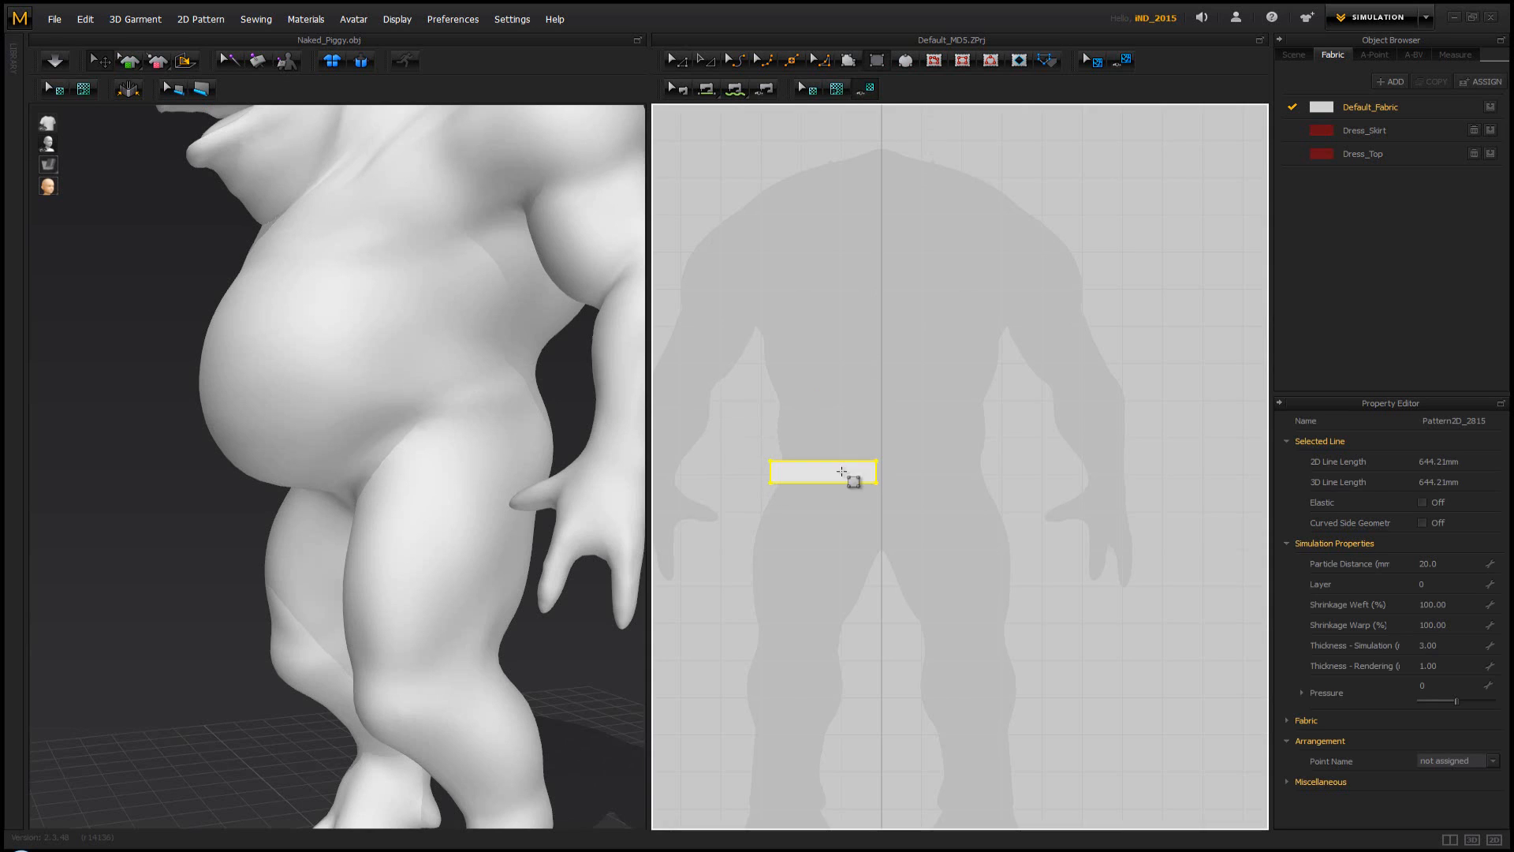
Lower the rectangle in 3D so it sits below the belly in front of the upper thigh
right_click_drag(346, 510, 548, 513)
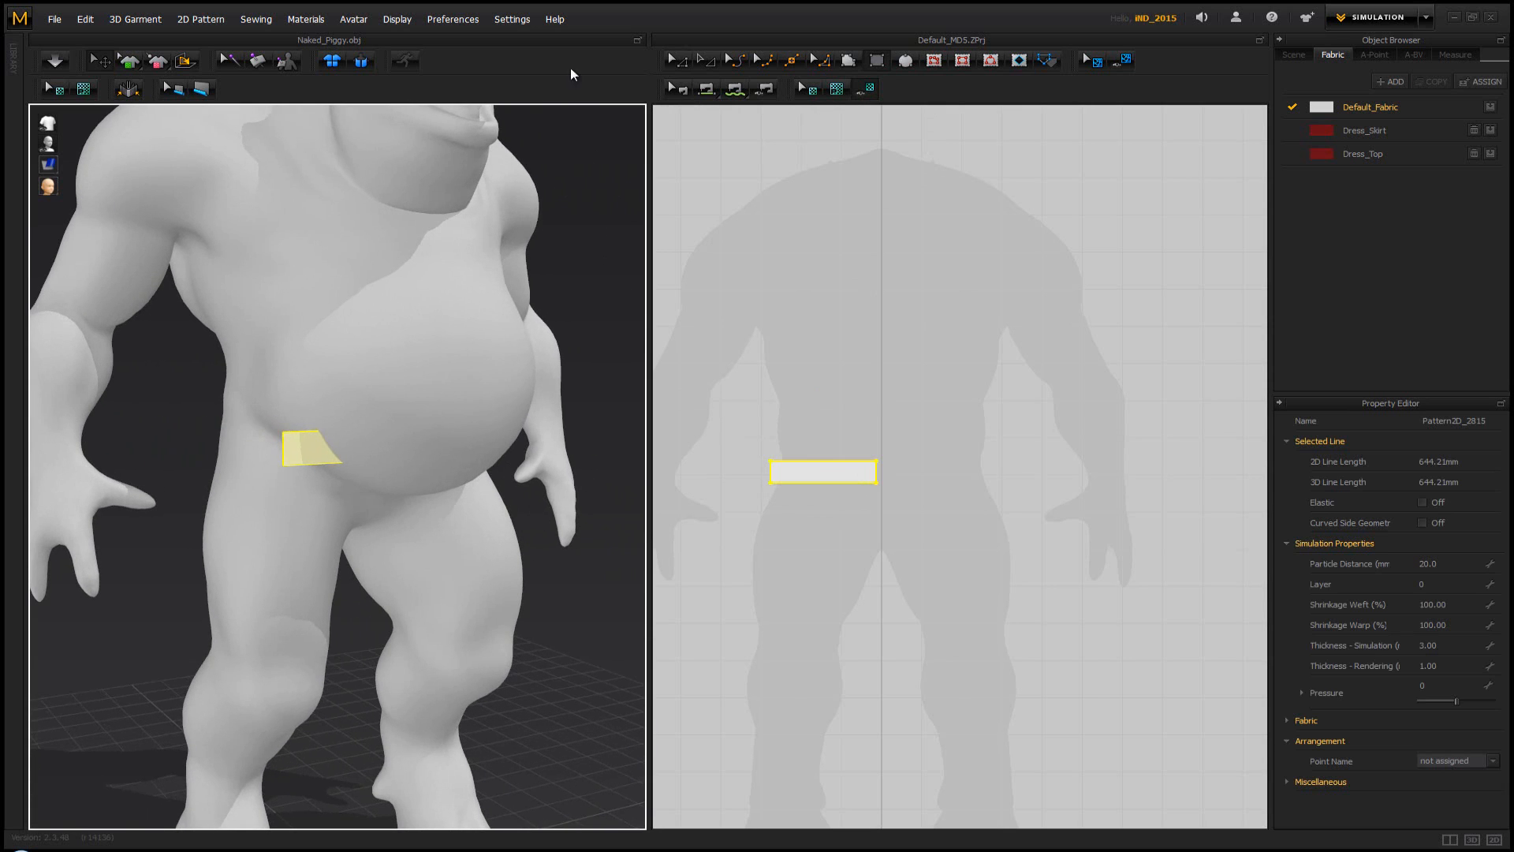
left_click(321, 448)
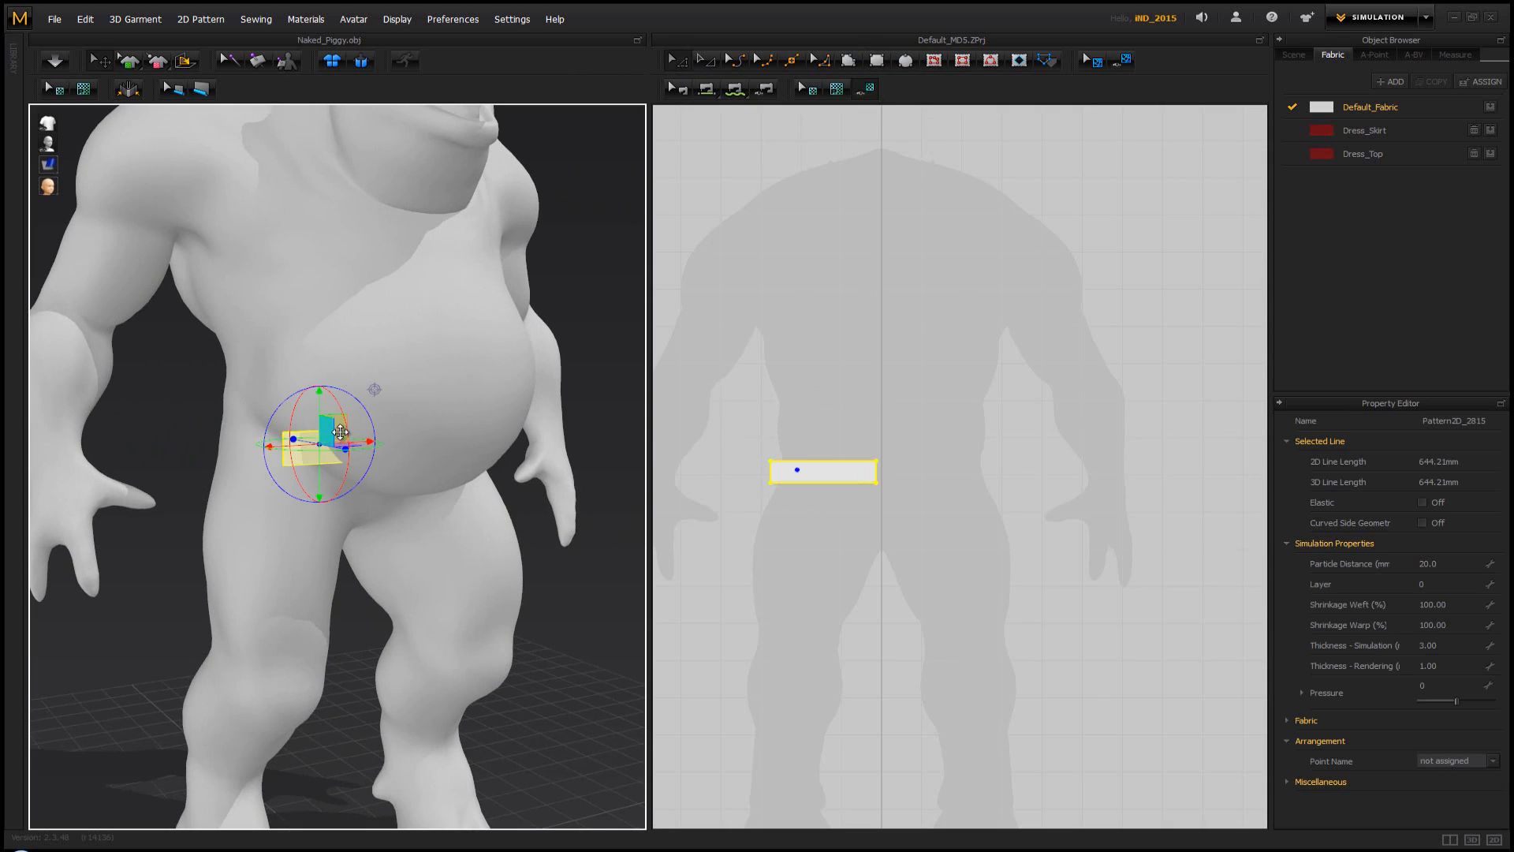
left_click_drag(319, 403, 330, 483)
right_click_drag(527, 486, 387, 471)
left_click(849, 430)
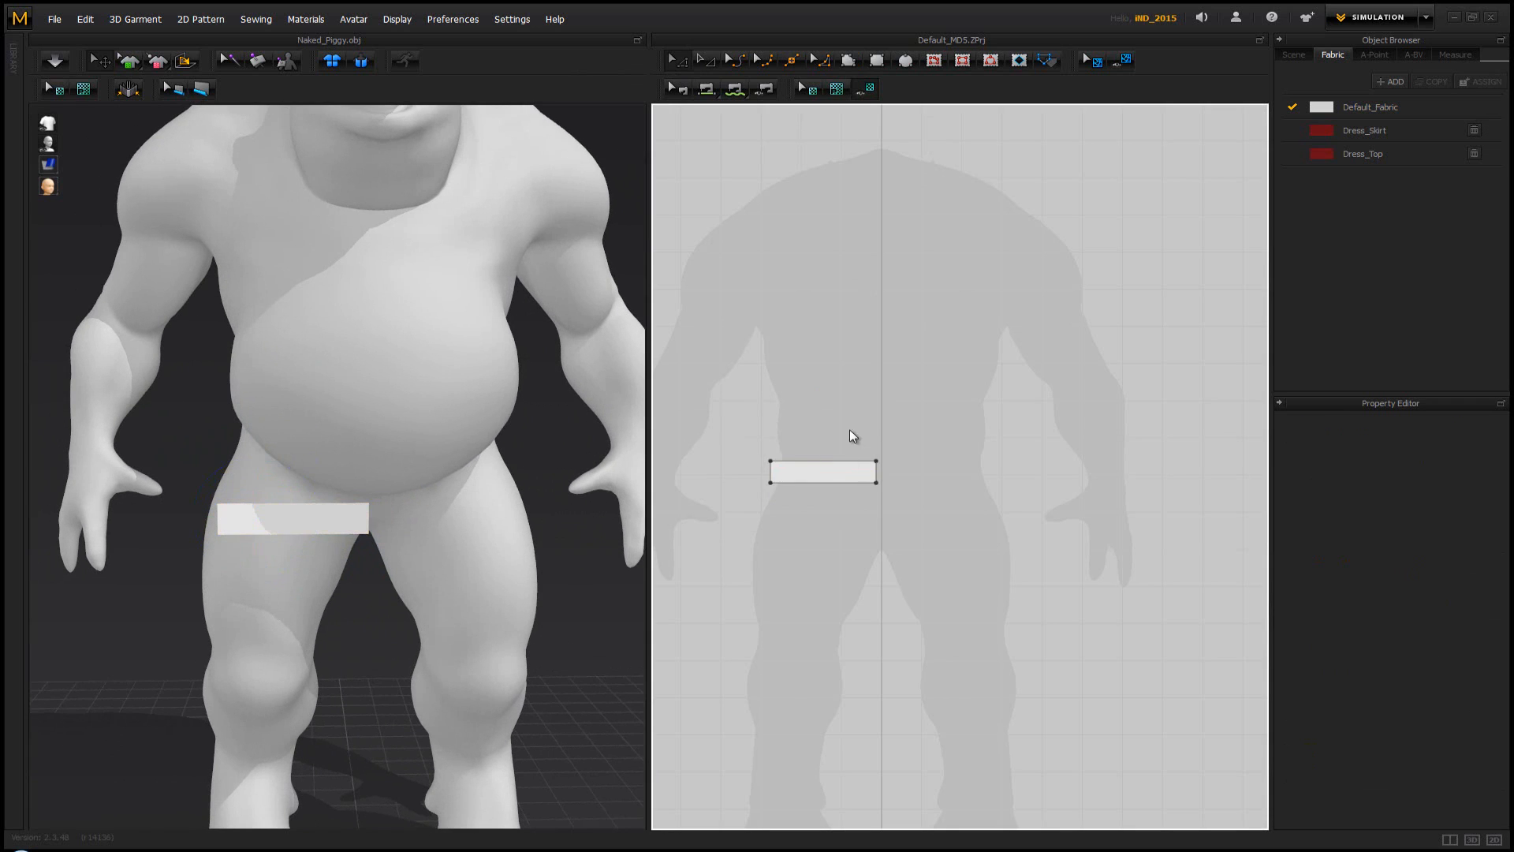
Copy the rectangle and place it with Symmetric Paste at the same height on the other side of the centre line
left_click(817, 470)
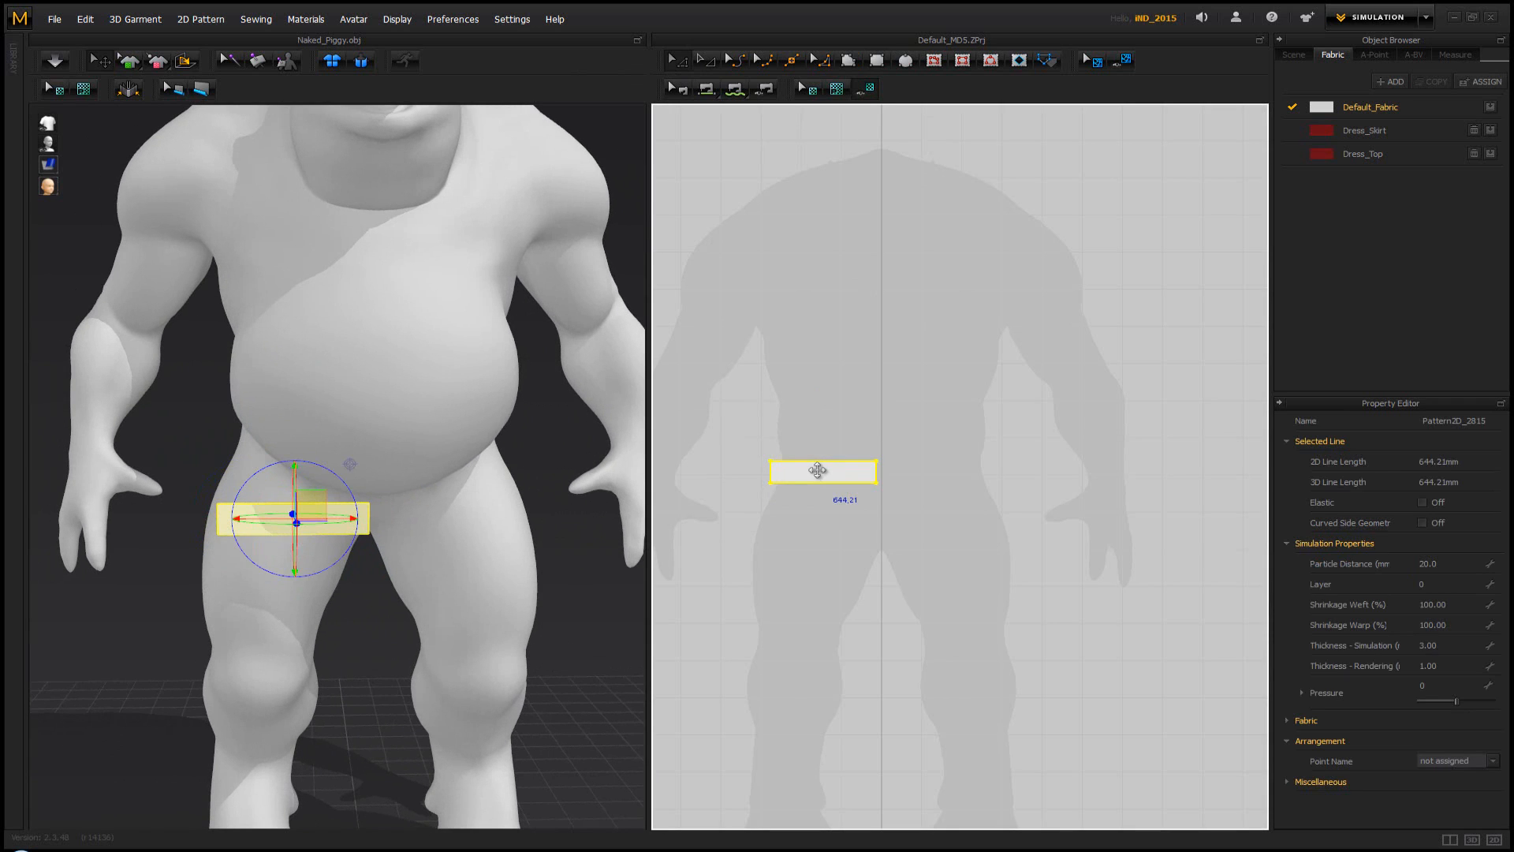
right_click(899, 472)
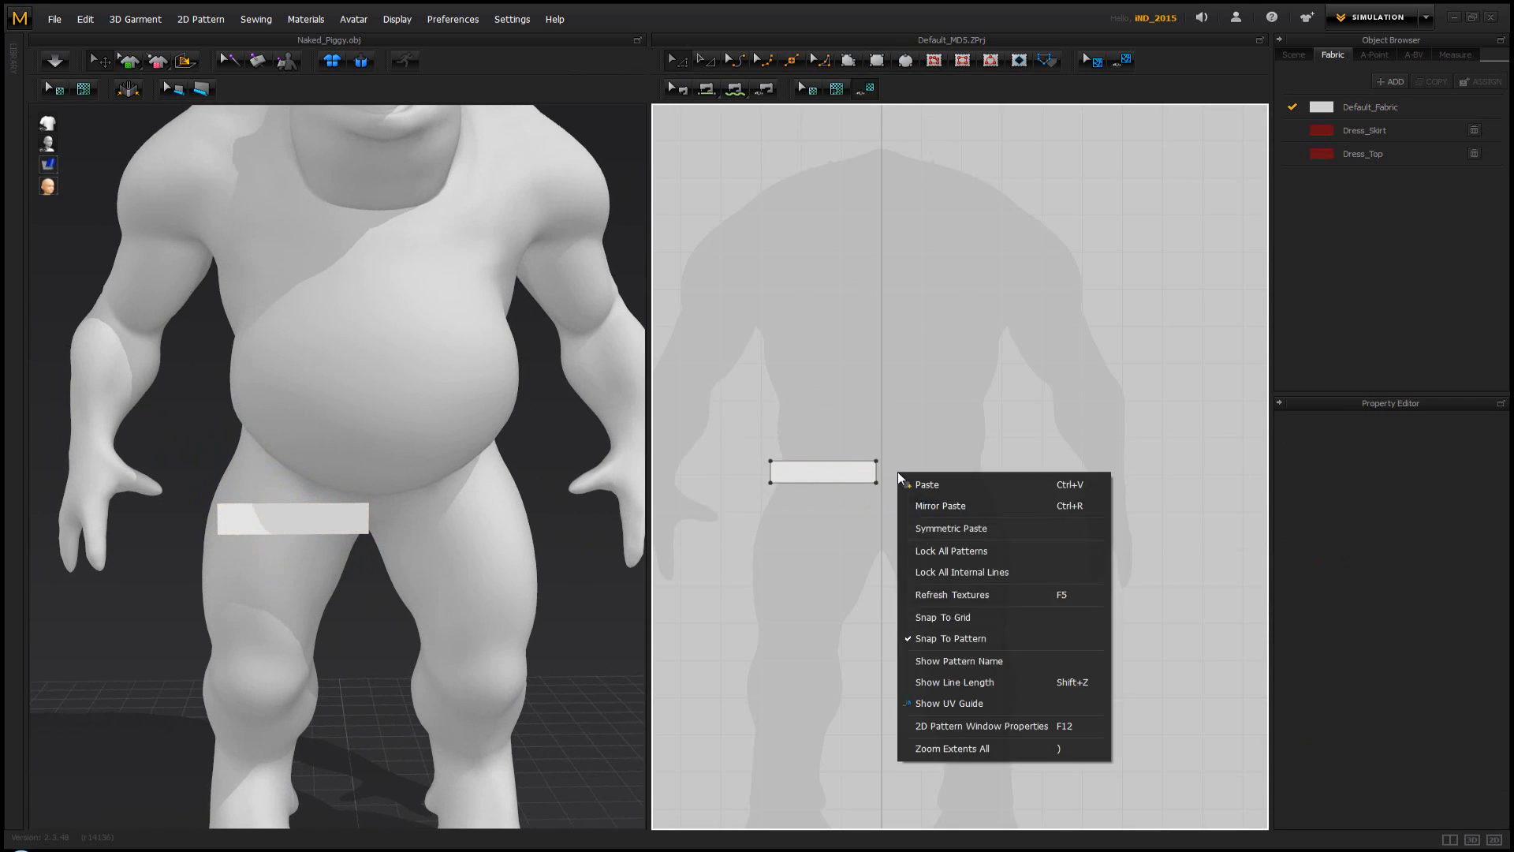
left_click(939, 529)
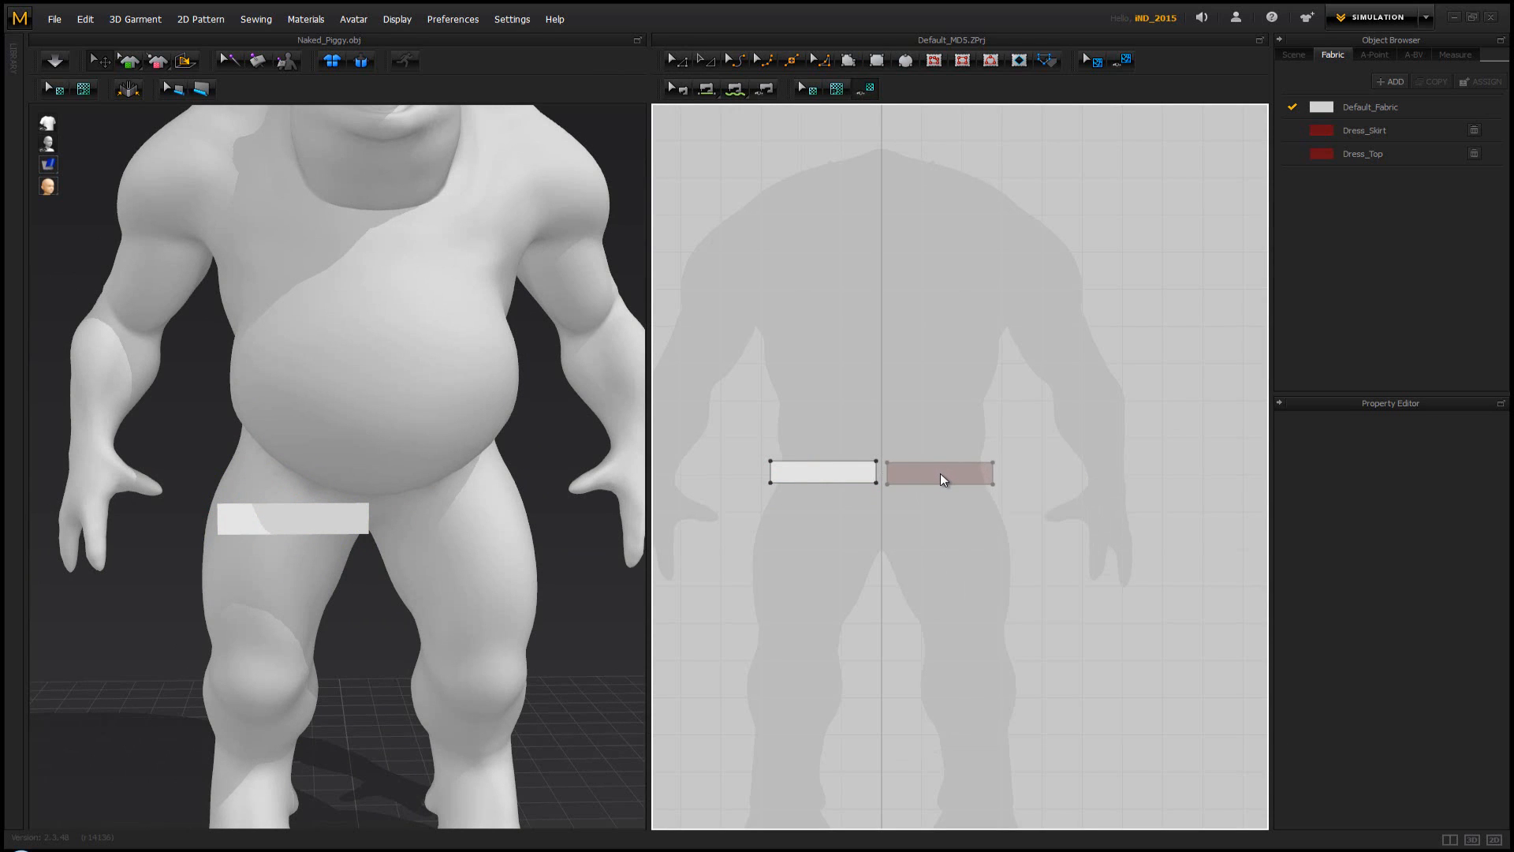
left_click(940, 471)
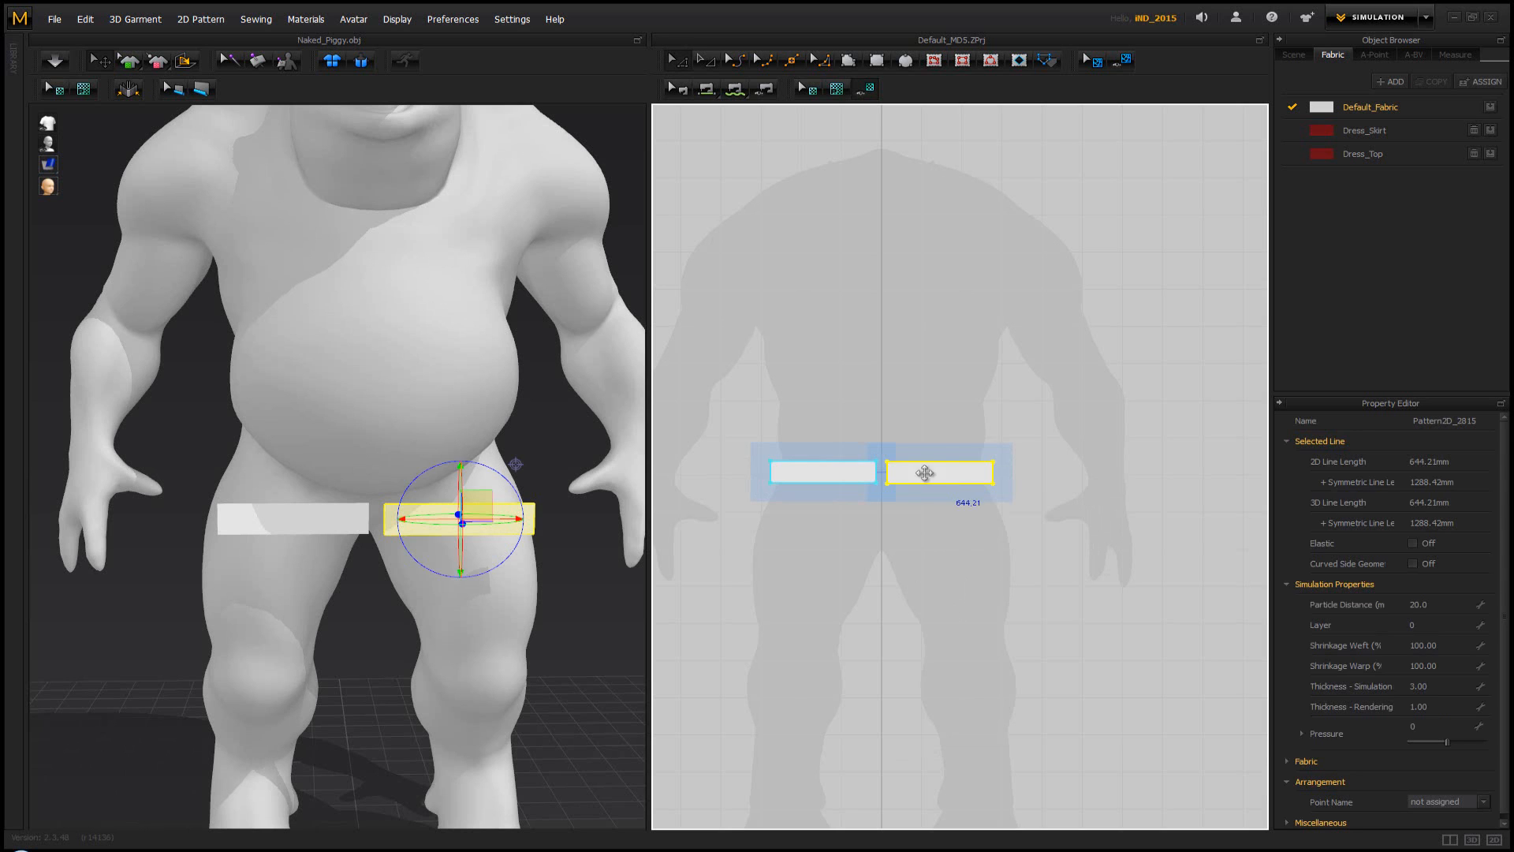
right_click_drag(566, 444, 576, 475)
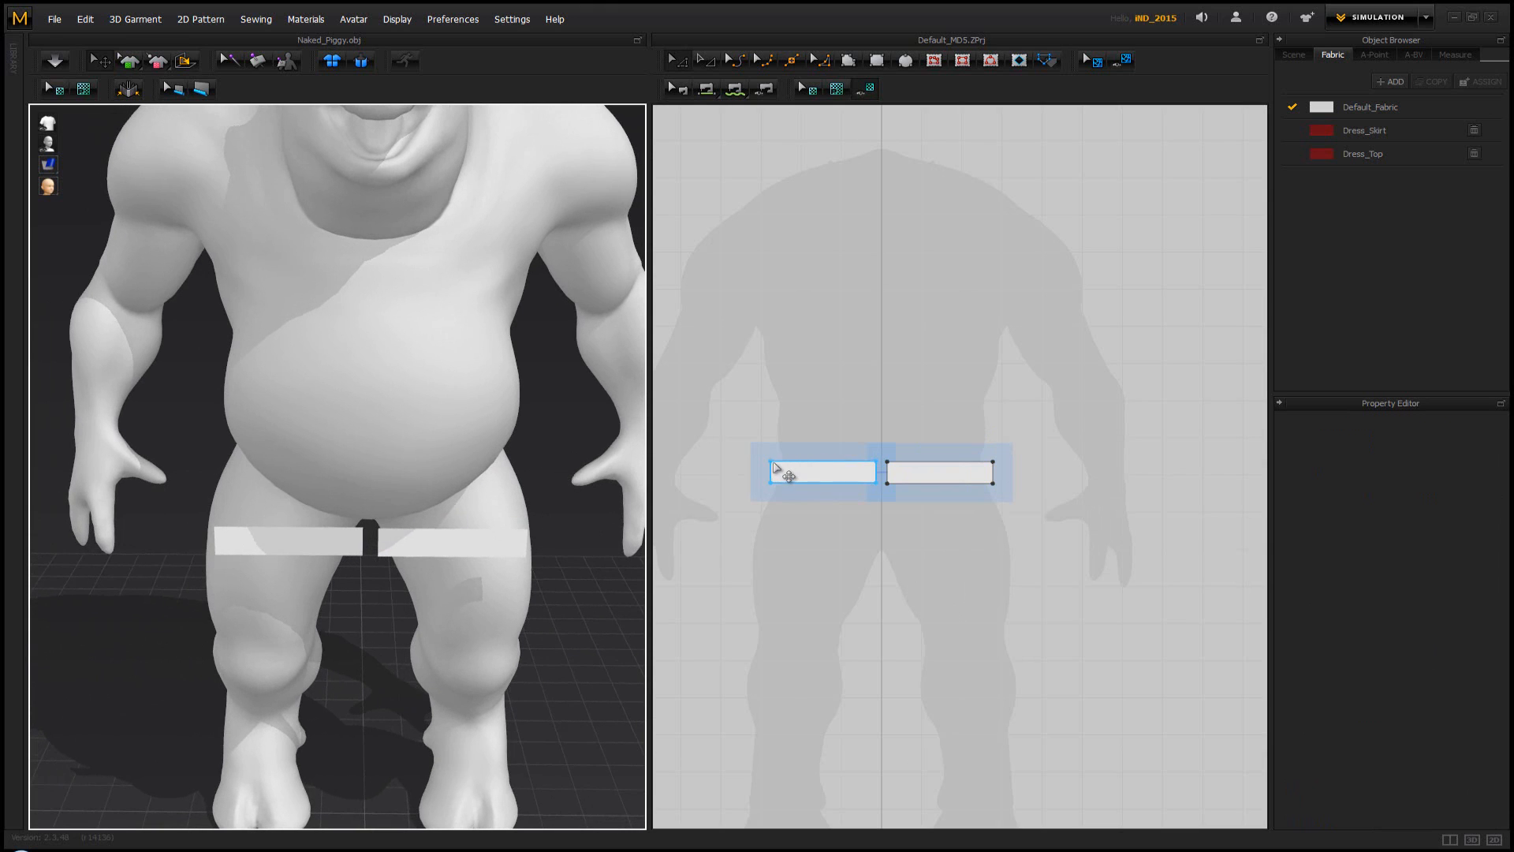
Try pulling the left rectangle's outer upper corner up and outward to test the symmetric editing, and undo the change
left_click_drag(771, 461, 757, 446)
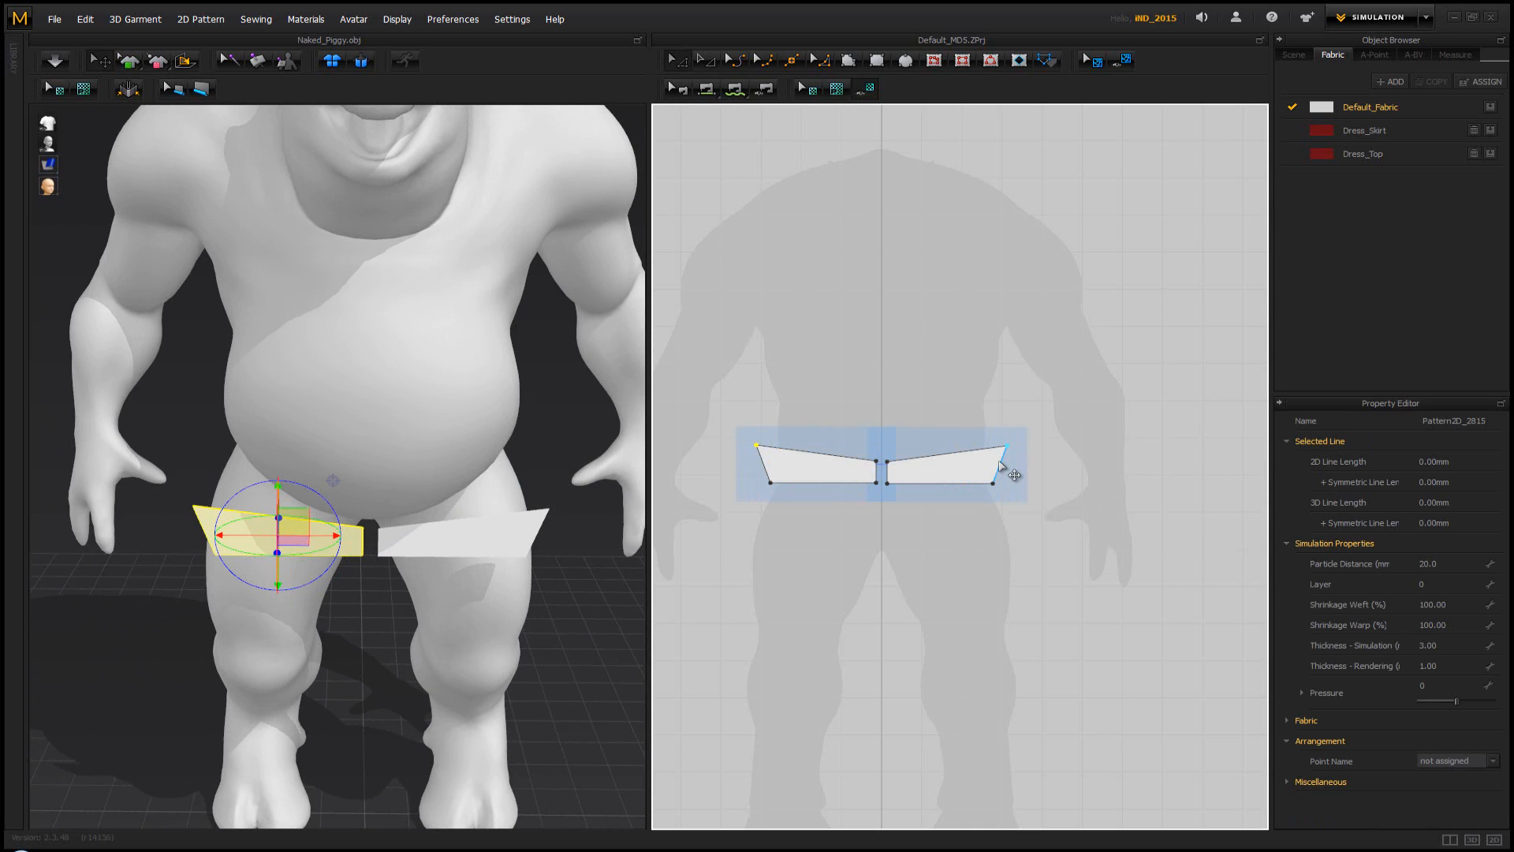
key("ctrl+z")
right_click_drag(410, 503, 450, 468)
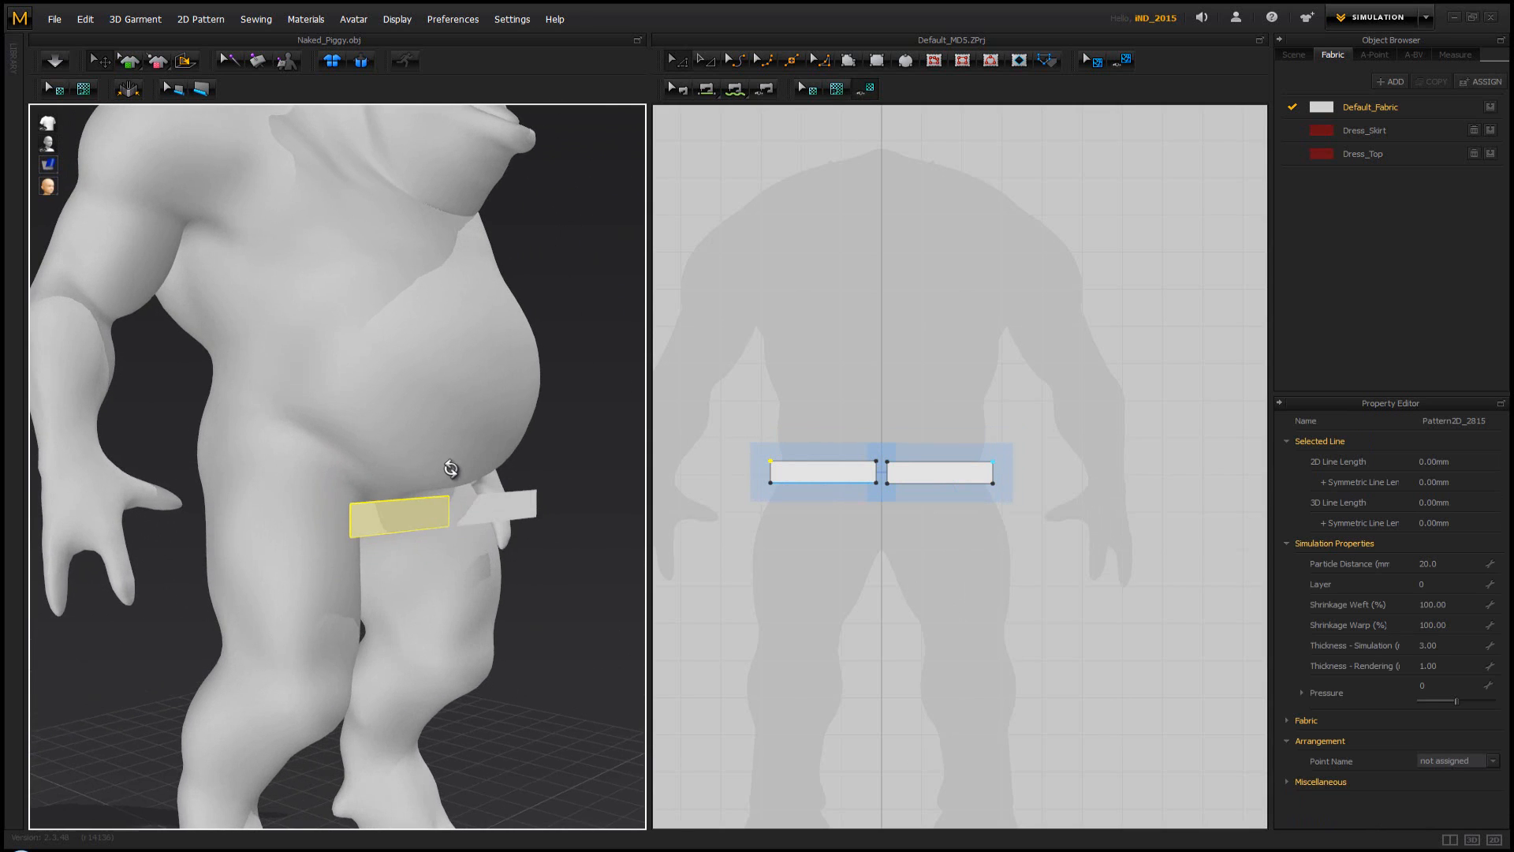
Copy both front rectangles and paste the pair at the same height, in line with the originals beyond the silhouette's hip
left_click_drag(768, 434, 1033, 518)
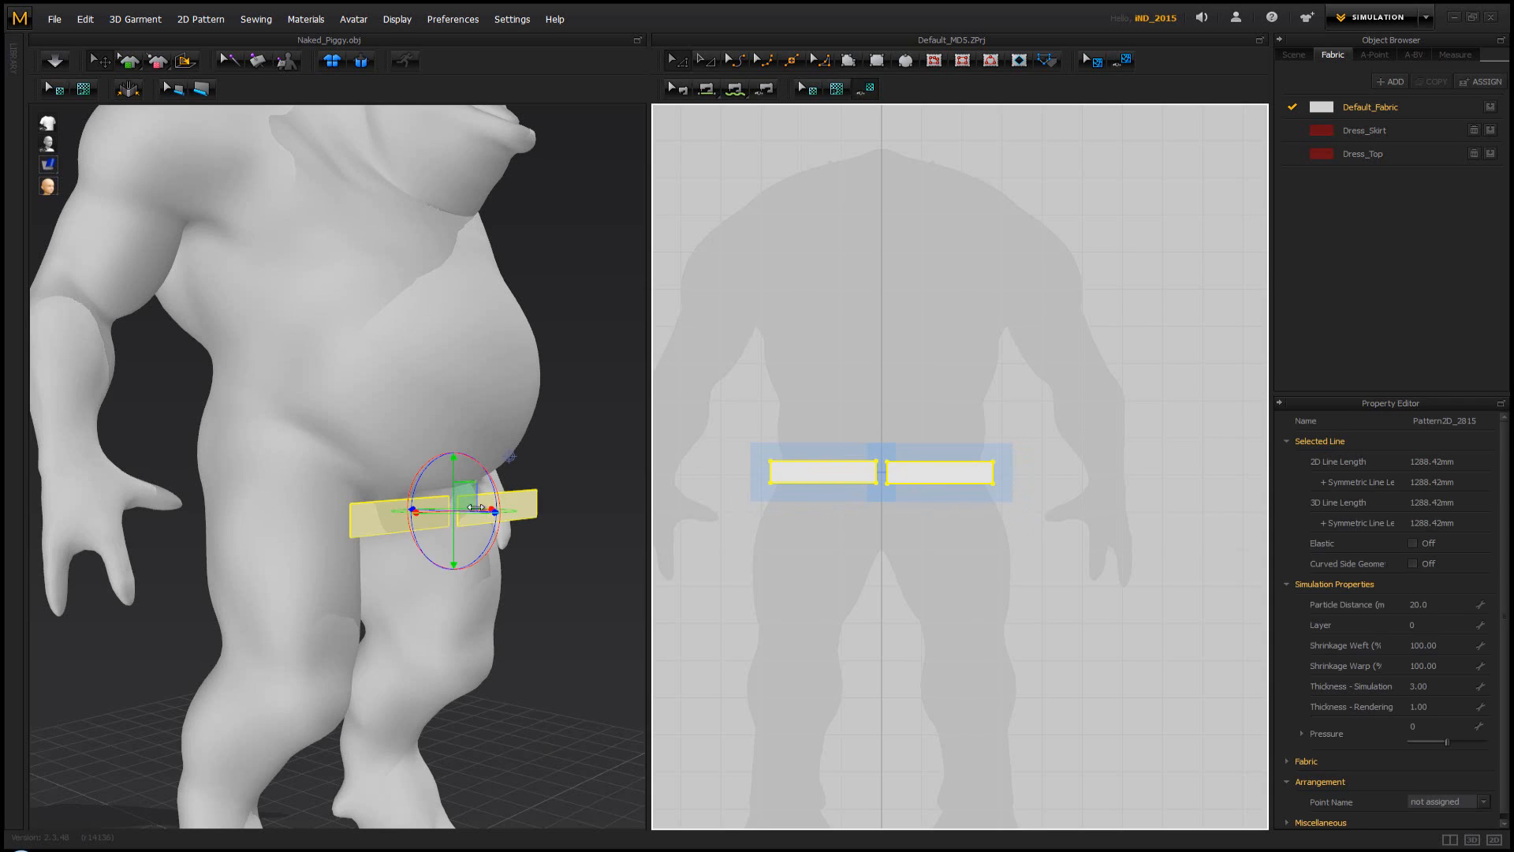
right_click_drag(518, 486, 480, 478)
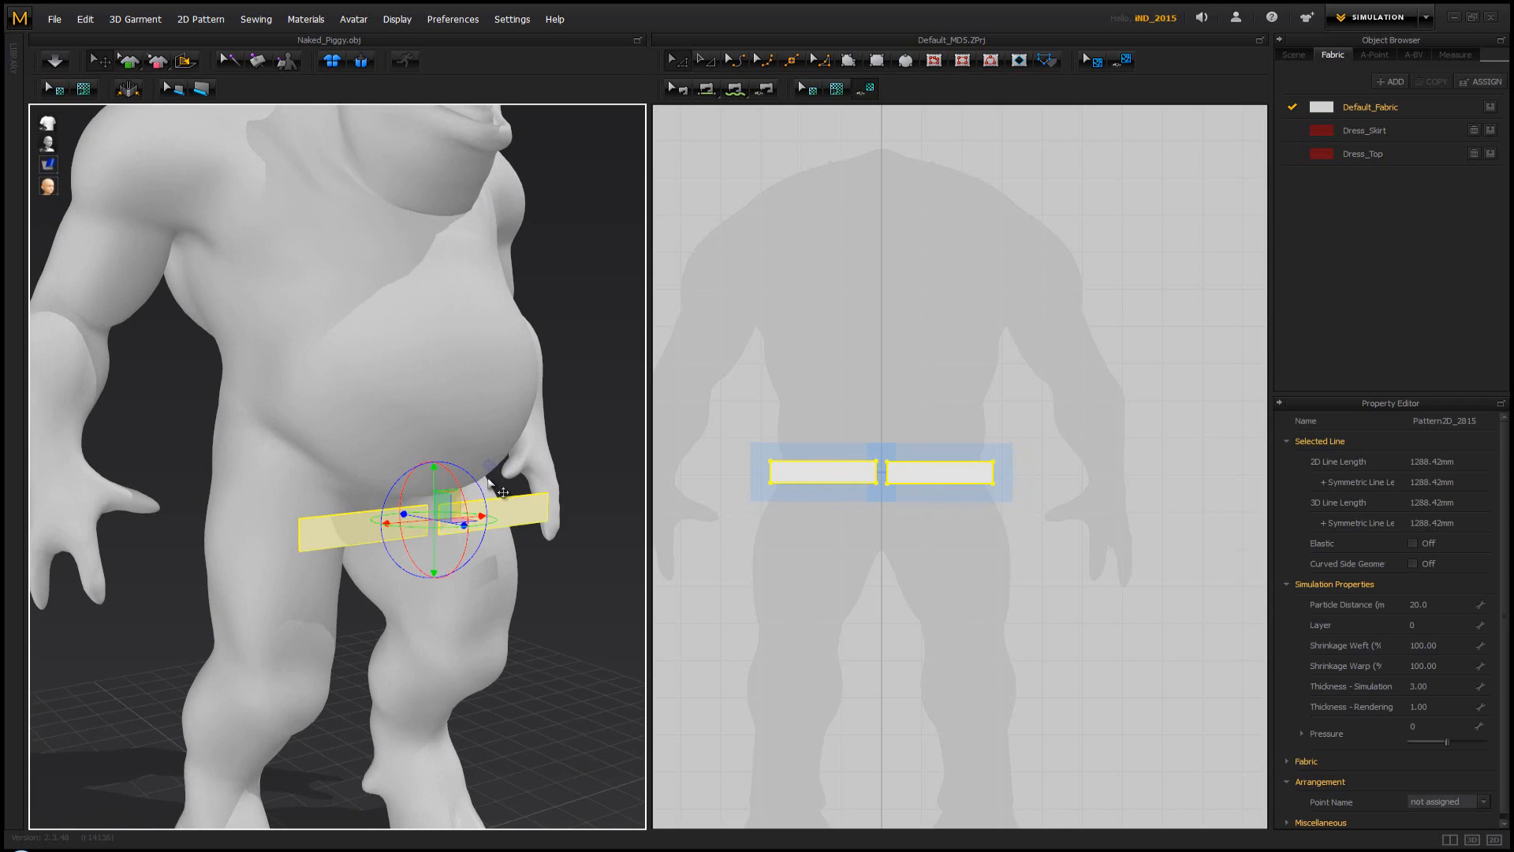
key("ctrl+v")
left_click(1148, 477)
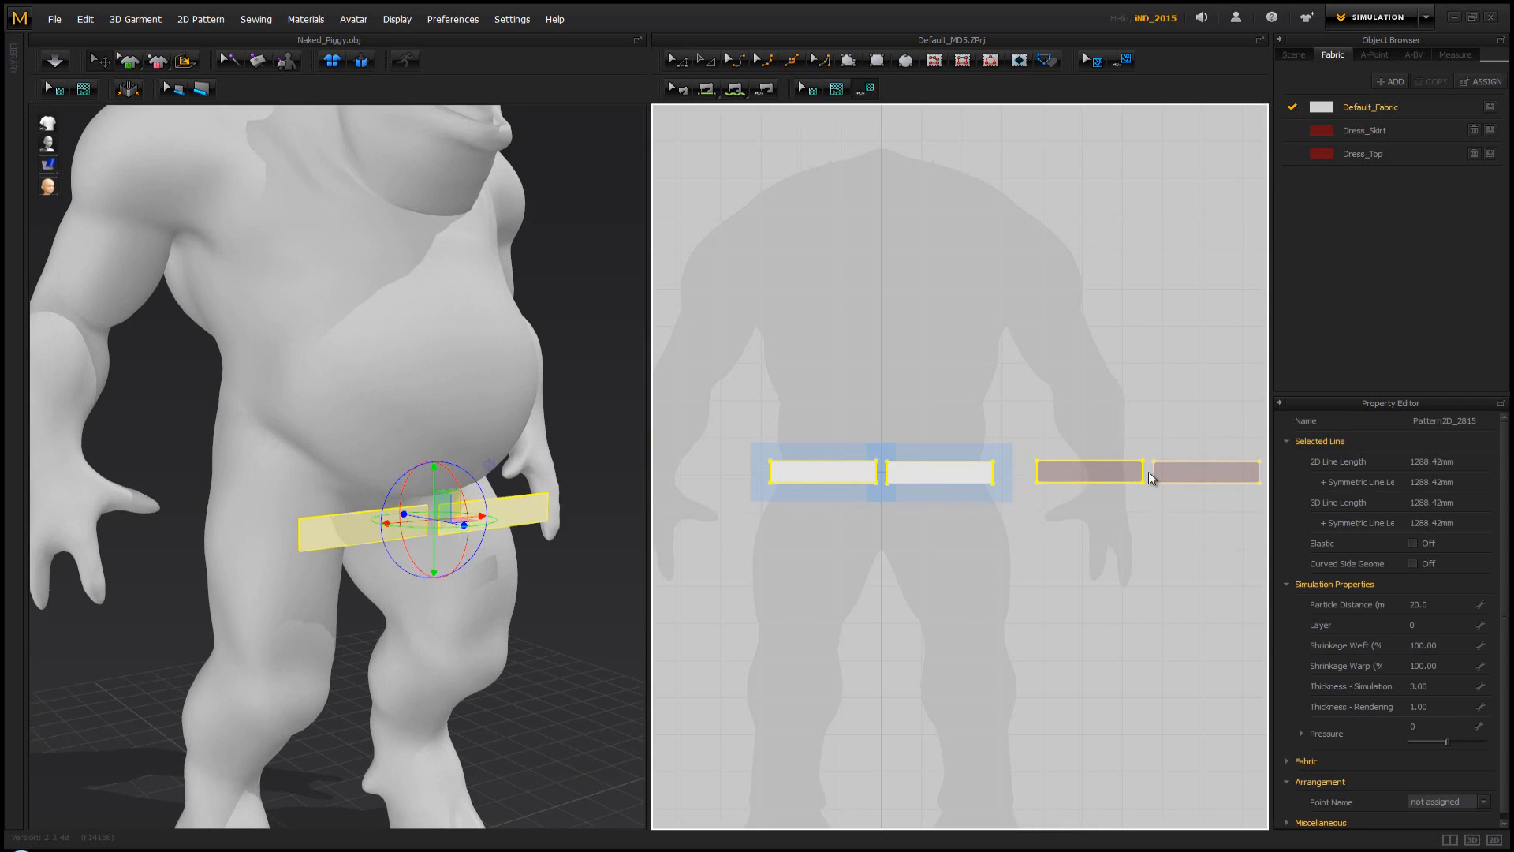
Move the pasted pair in 3D so it sits centred behind the avatar's buttocks at hip height
right_click_drag(524, 414, 340, 588)
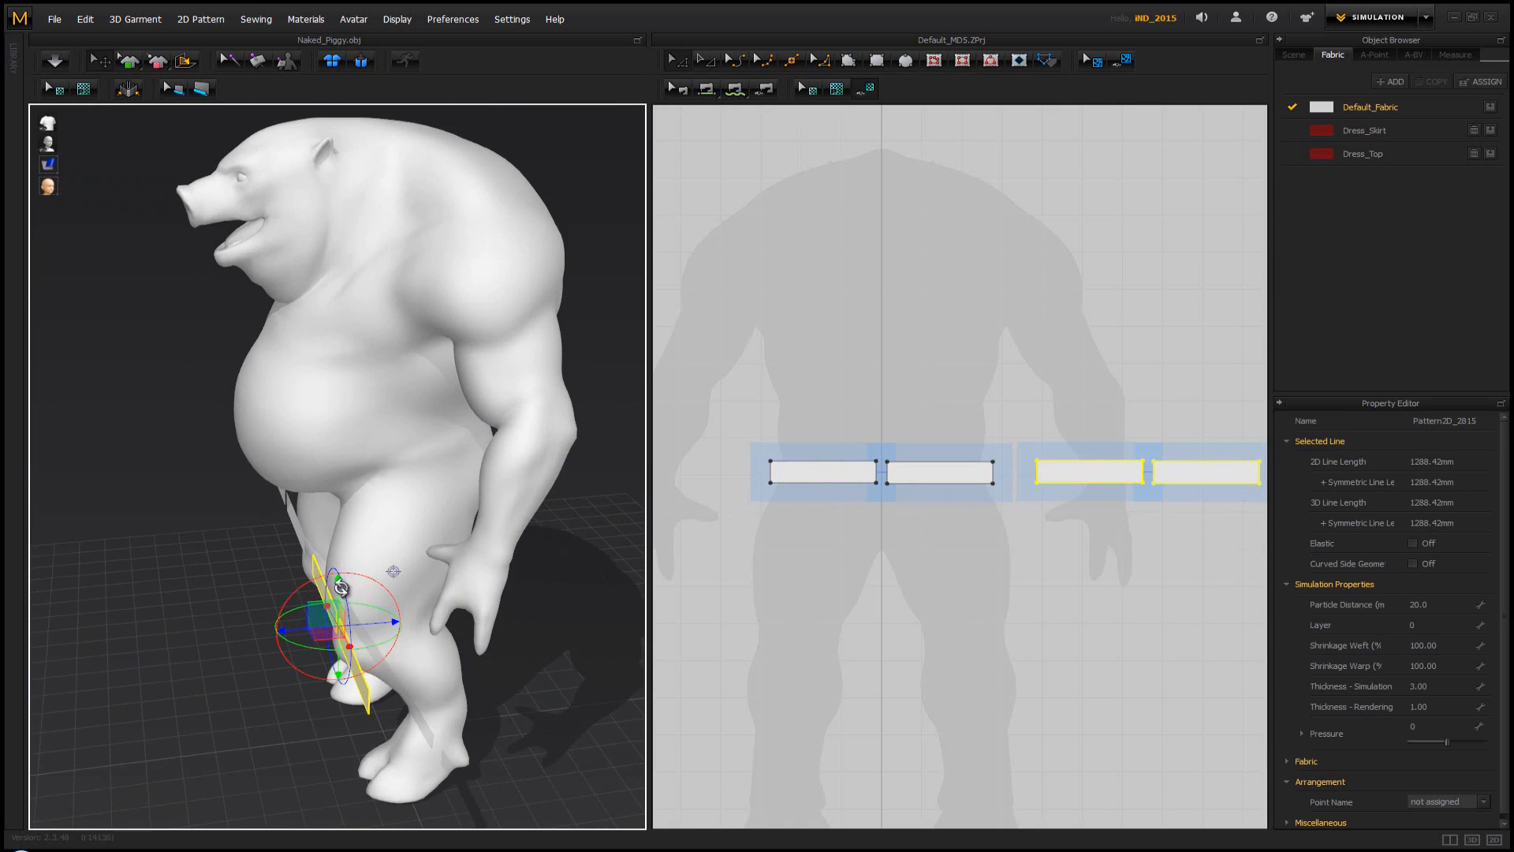
left_click_drag(324, 630, 537, 445)
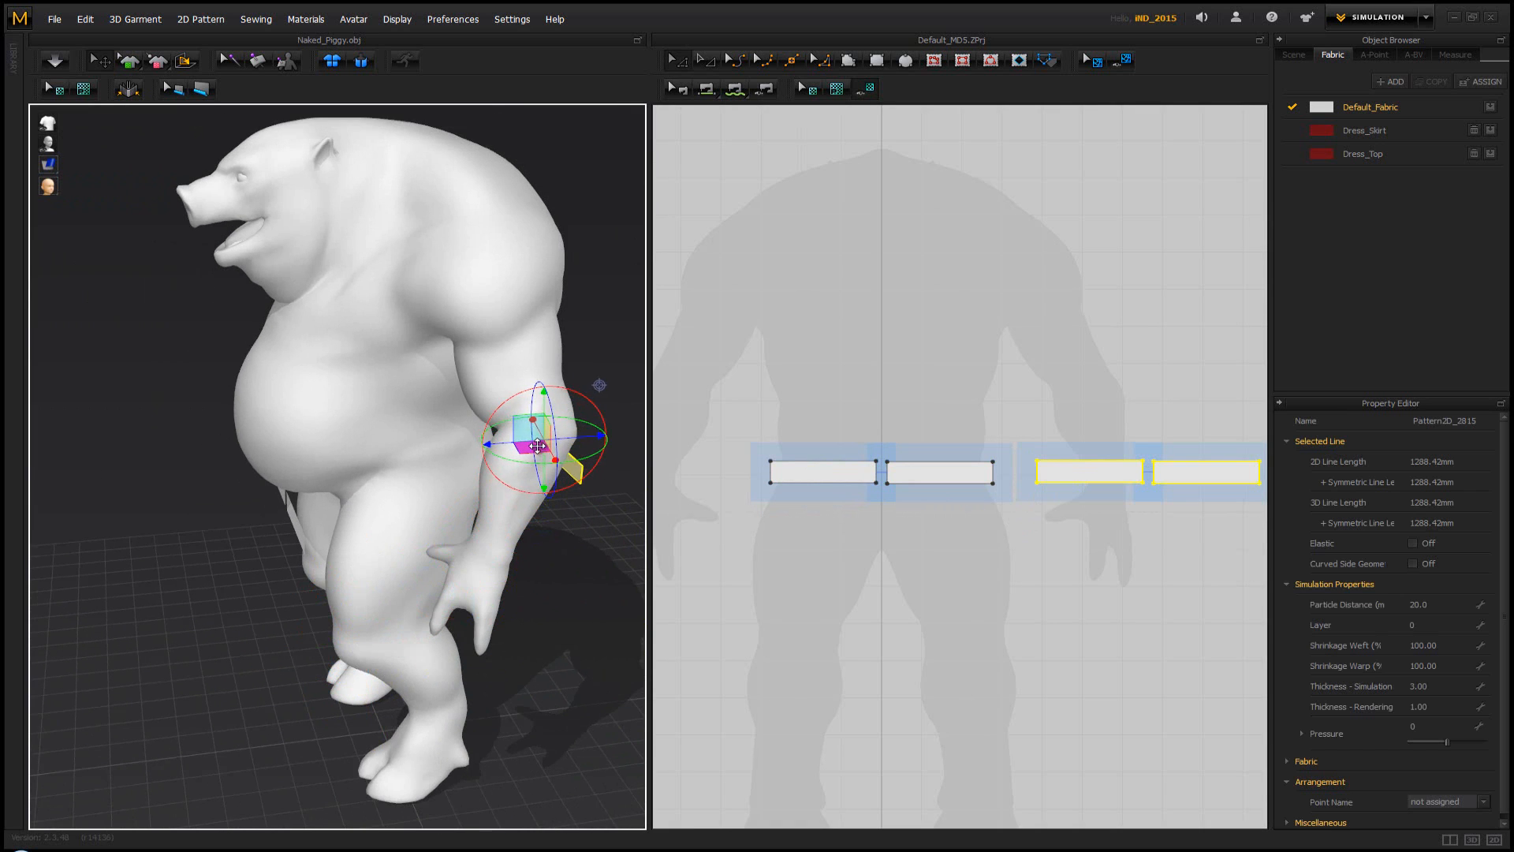
right_click_drag(537, 445, 496, 604)
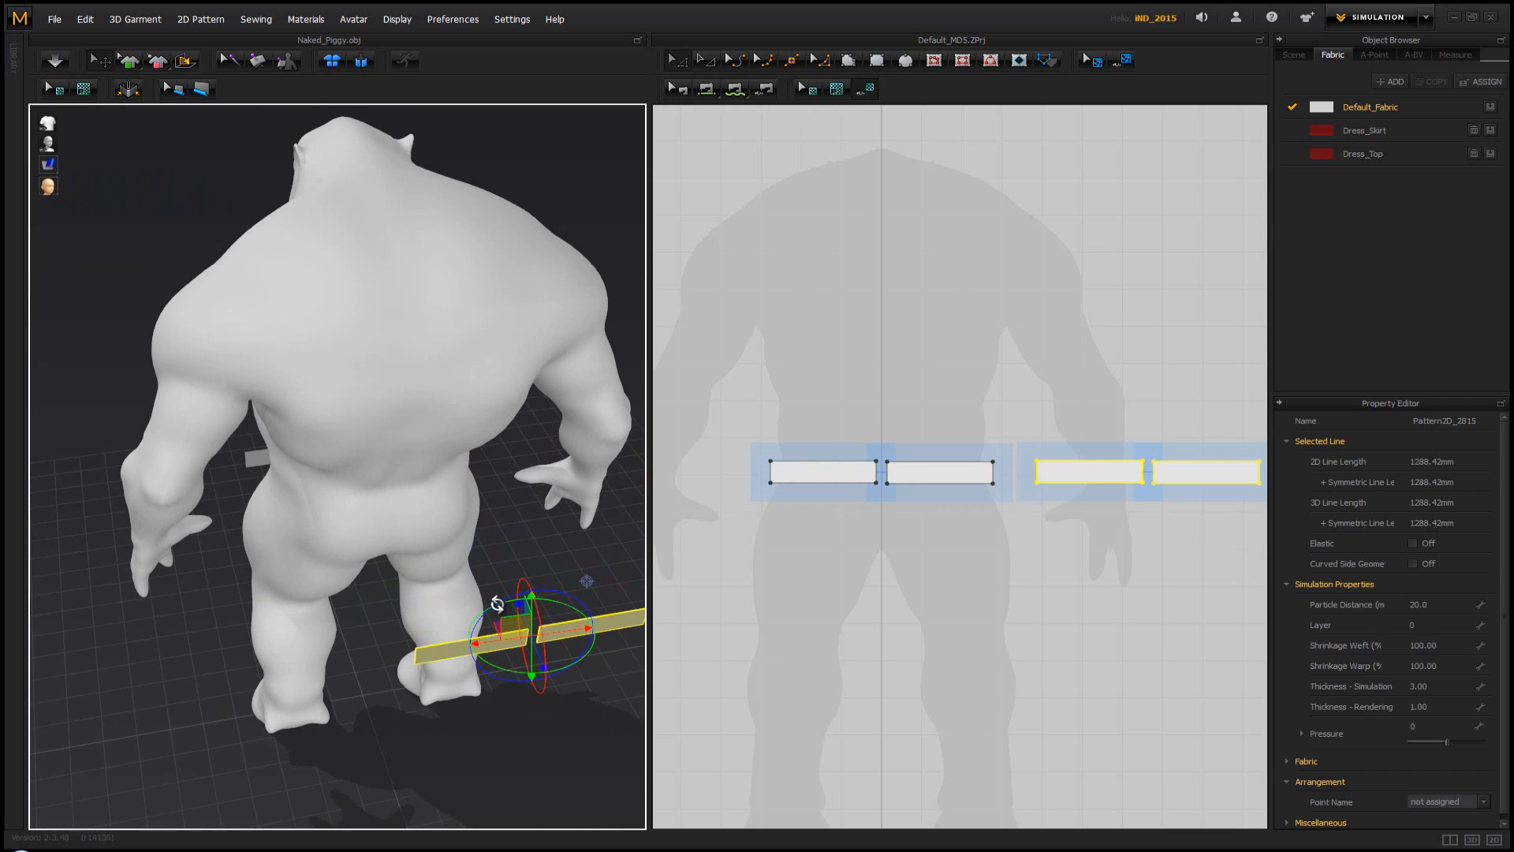
left_click_drag(499, 624, 364, 557)
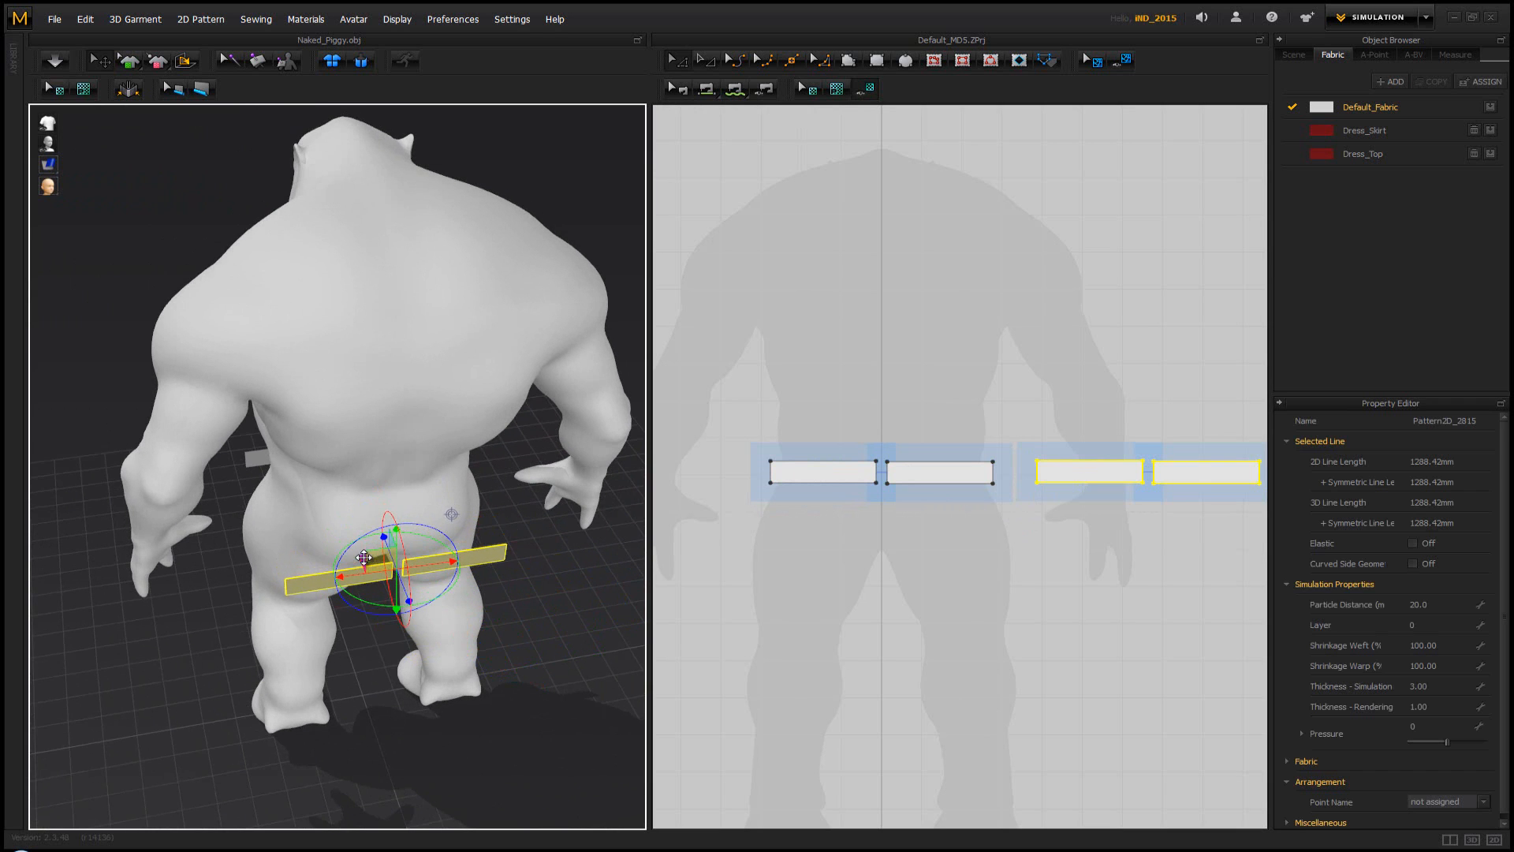
right_click_drag(363, 558, 437, 532)
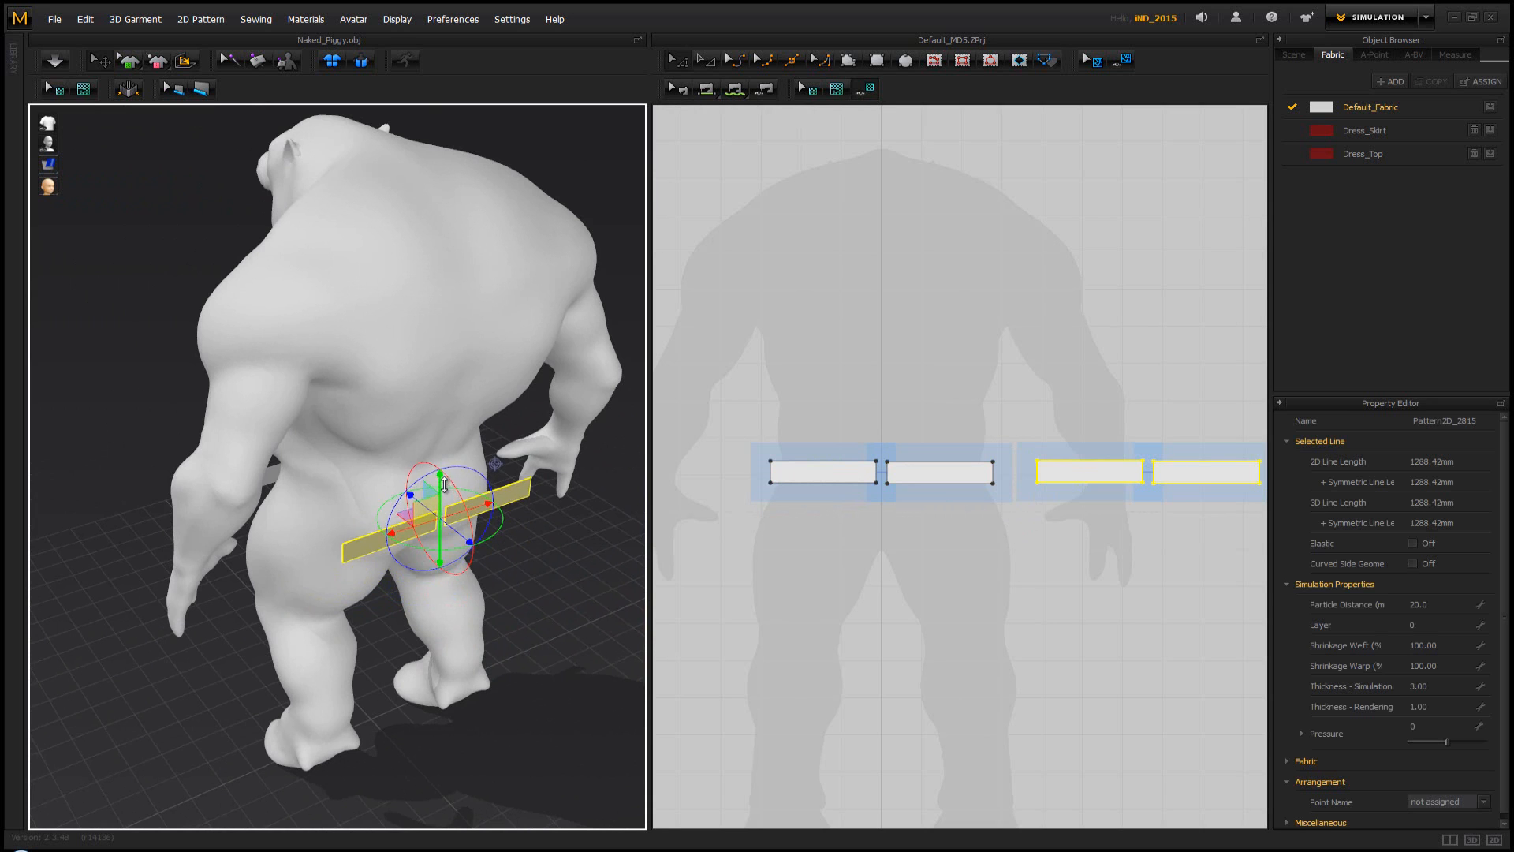
left_click_drag(444, 483, 444, 469)
right_click_drag(446, 473, 596, 530)
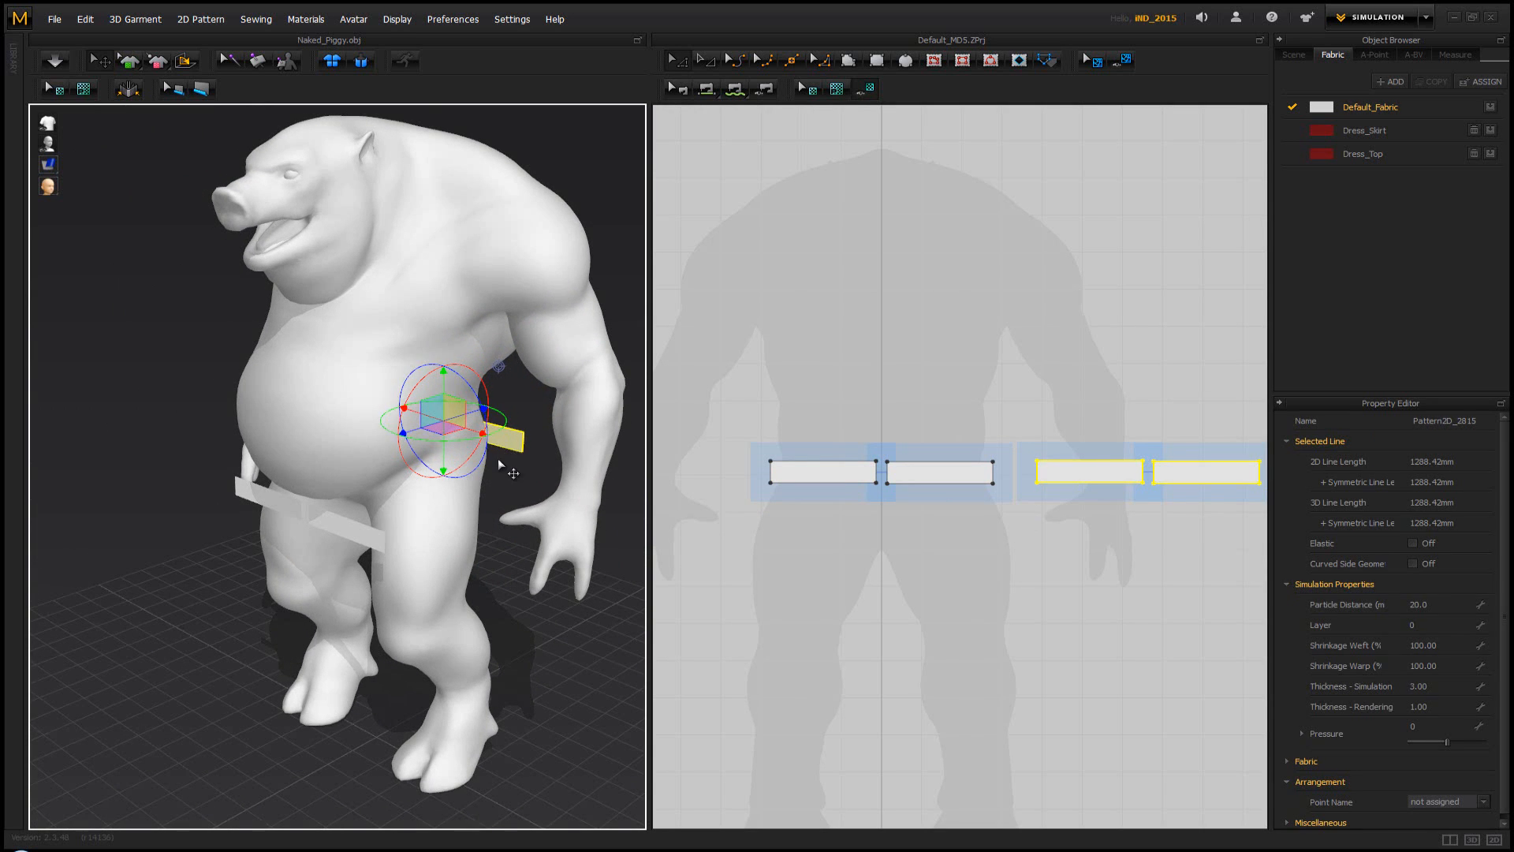
Flip the two rear pattern pieces horizontally in 3D so their outer faces point away from the body
left_click(499, 462)
scroll(509, 454, "up", 4)
right_click_drag(544, 450, 362, 523)
left_click(362, 527)
left_click(524, 529, "shift")
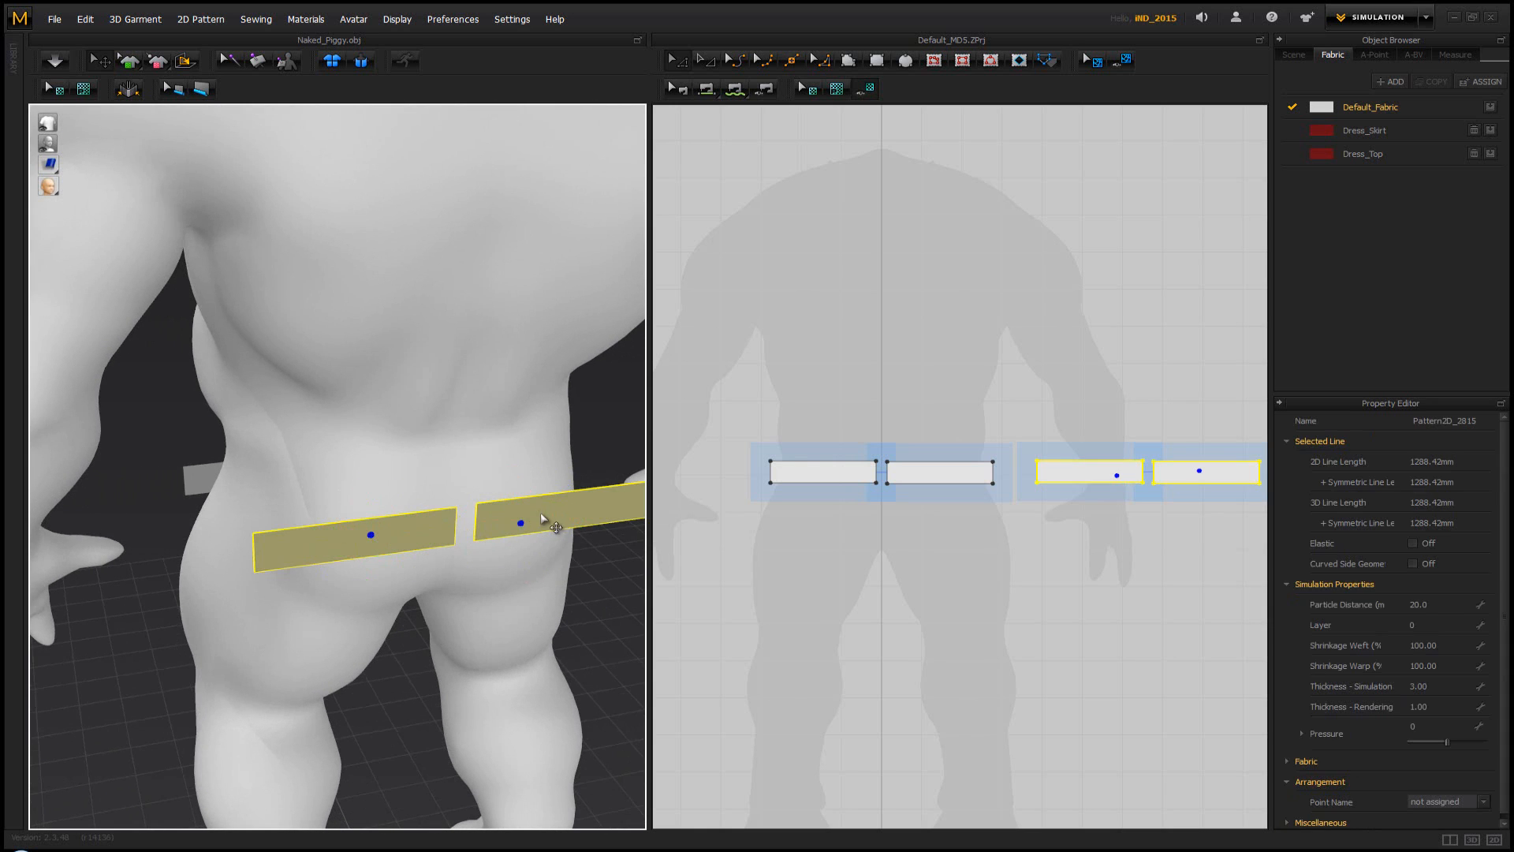
right_click(546, 513)
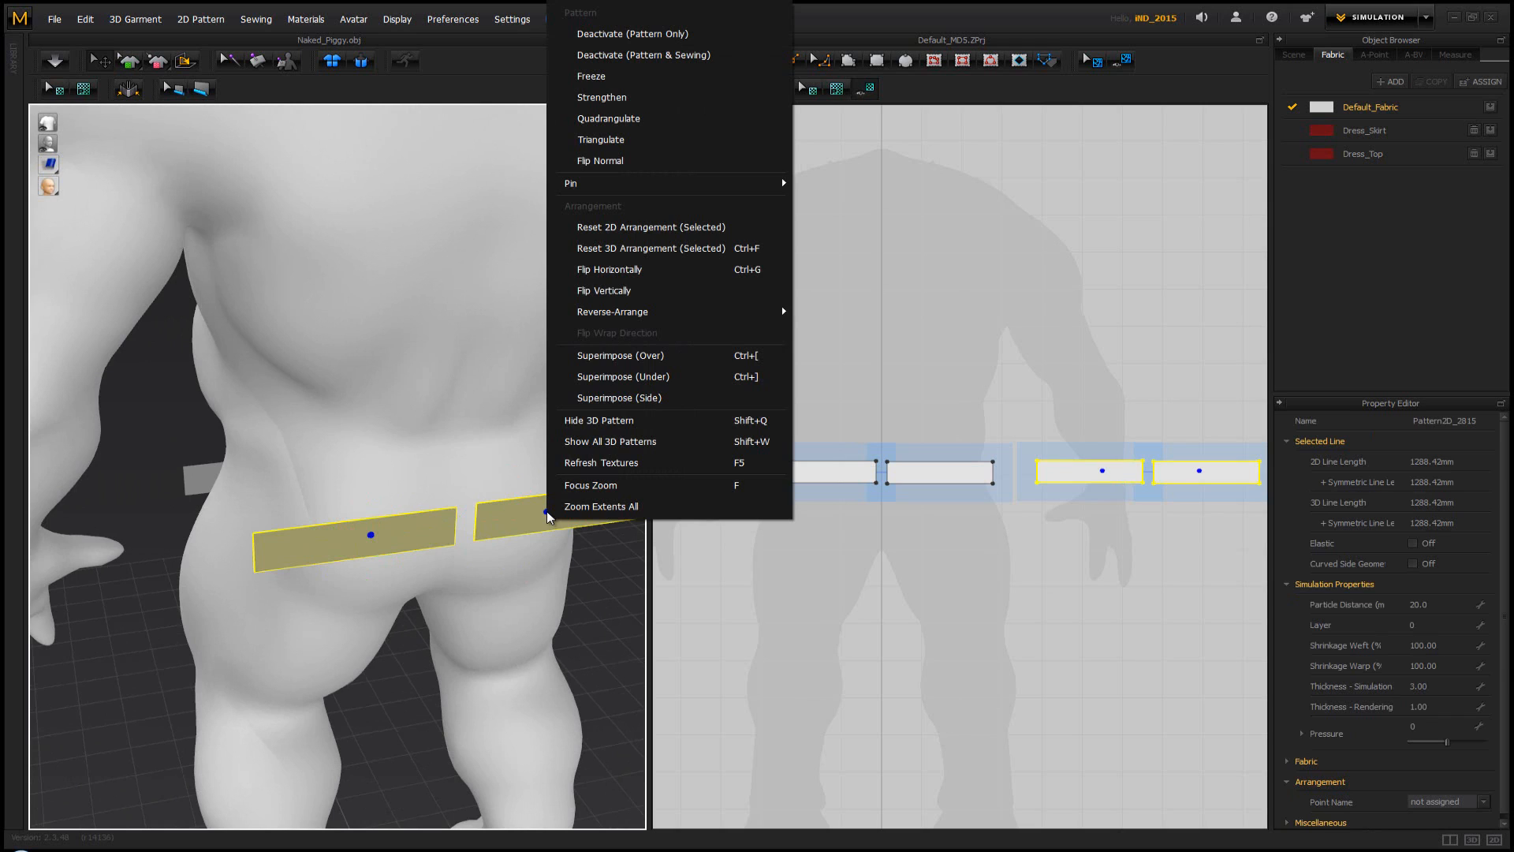
left_click(672, 270)
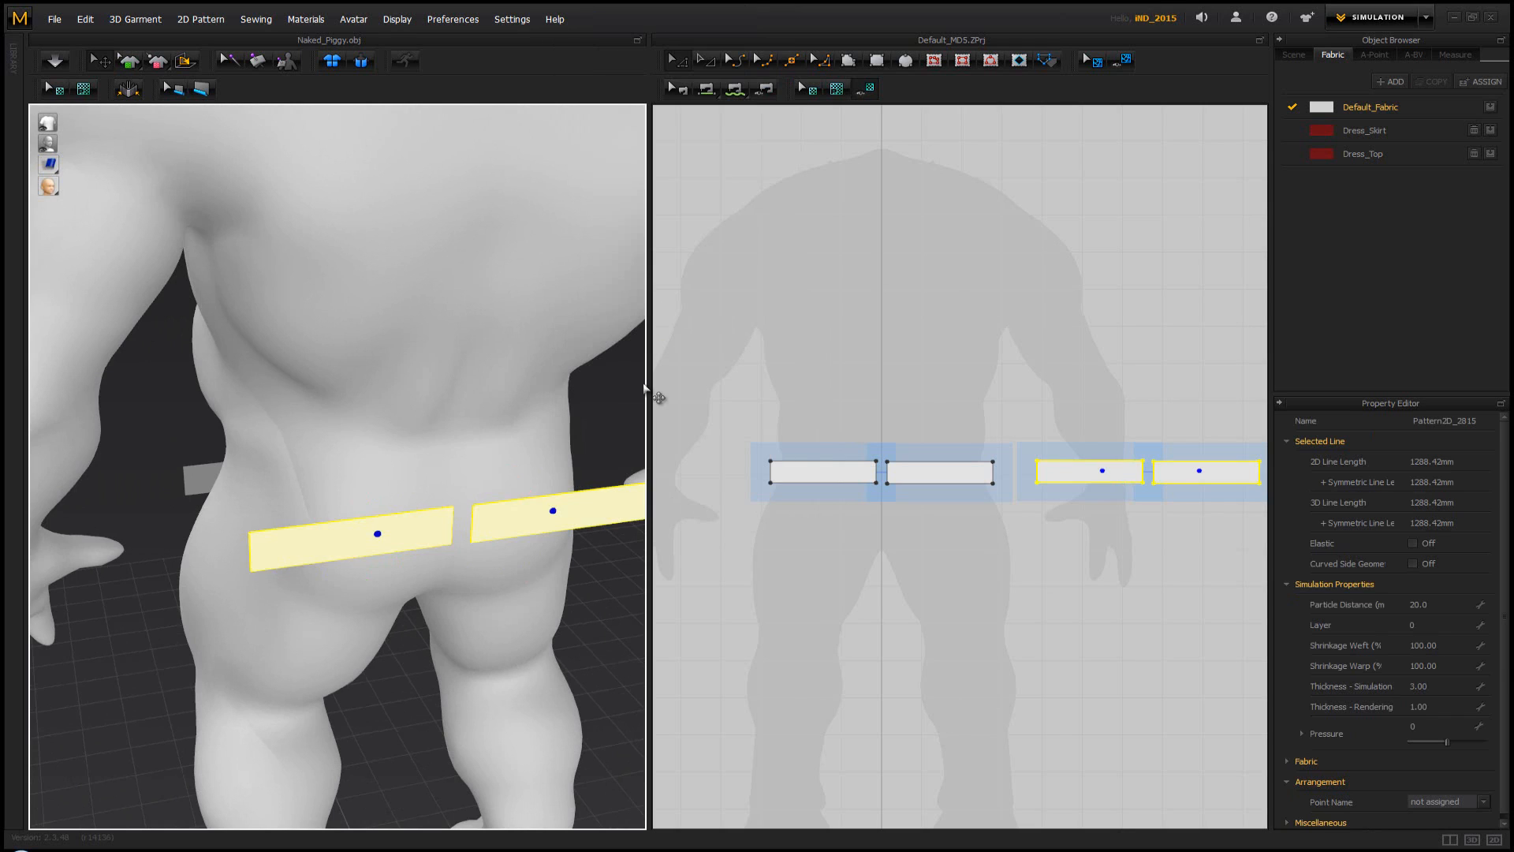
left_click(595, 637)
right_click_drag(594, 638, 688, 553)
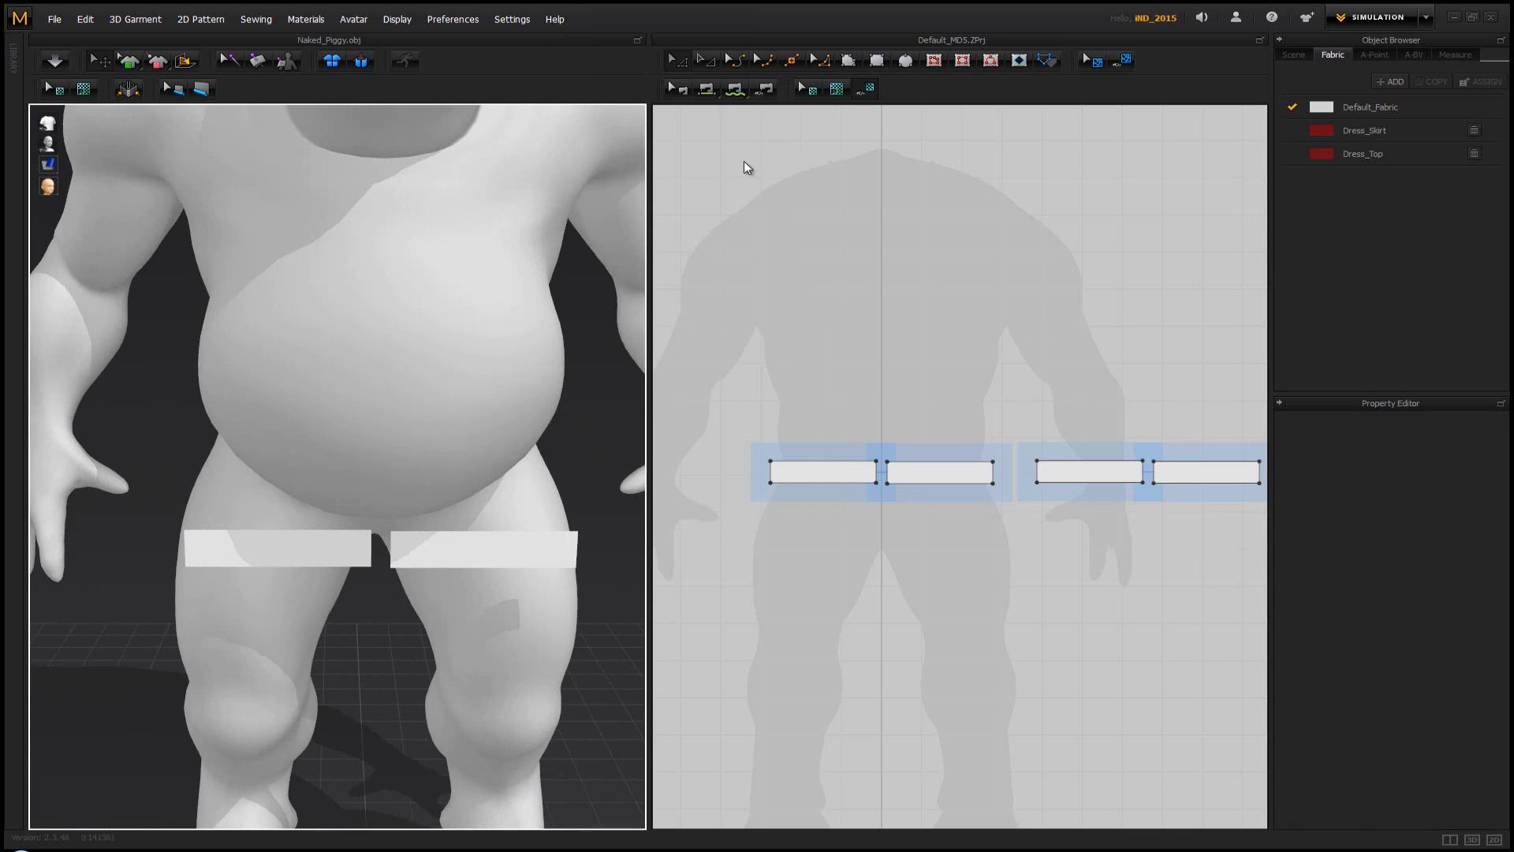
Segment-sew the centre edges of the front pair and of the rear pair, and the adjacent side edges between both pairs
left_click(708, 93)
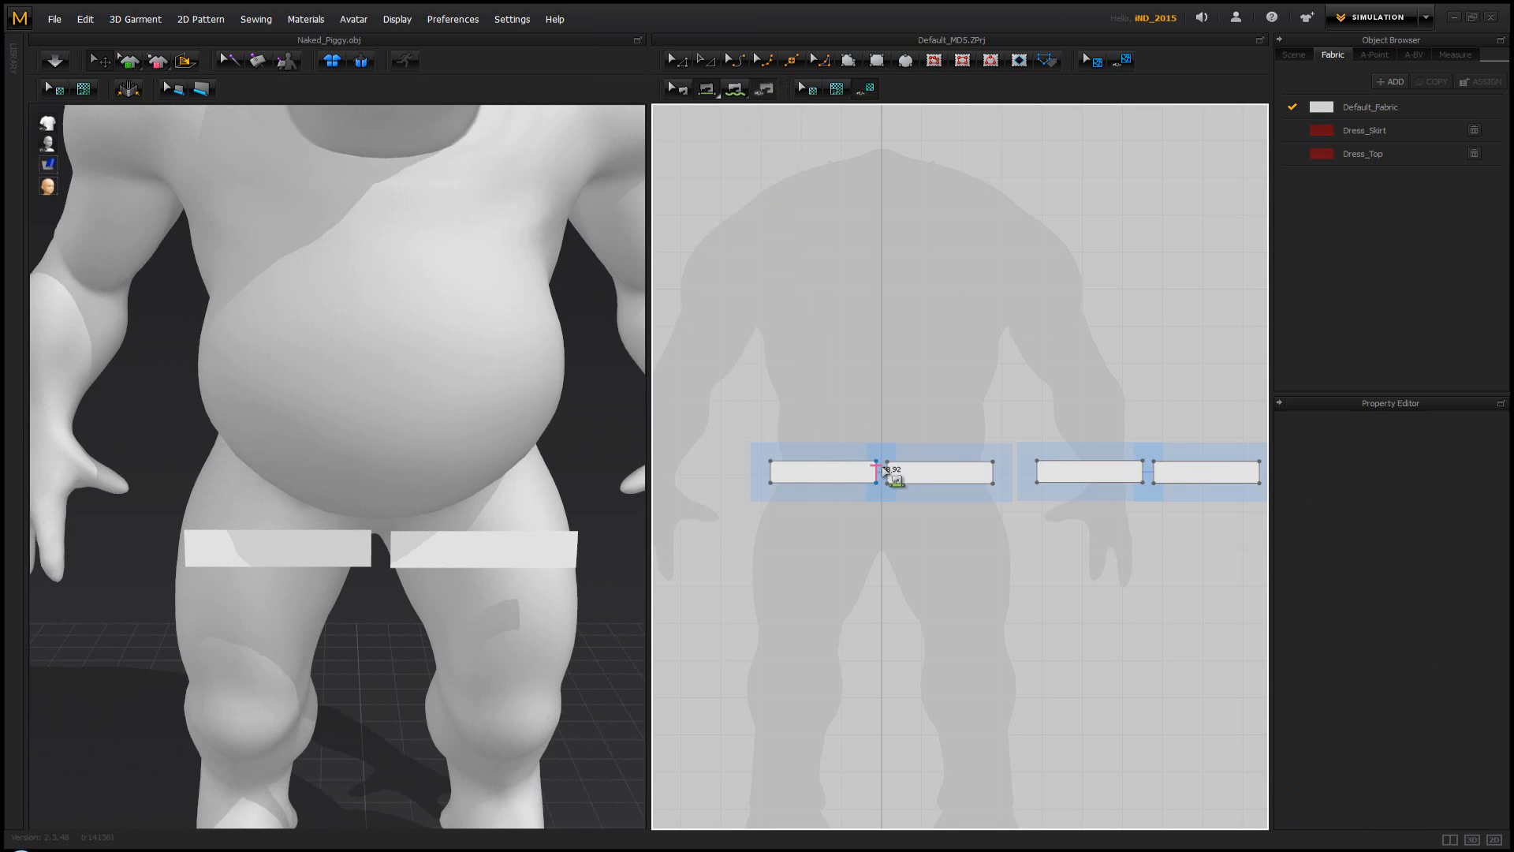
left_click(893, 470)
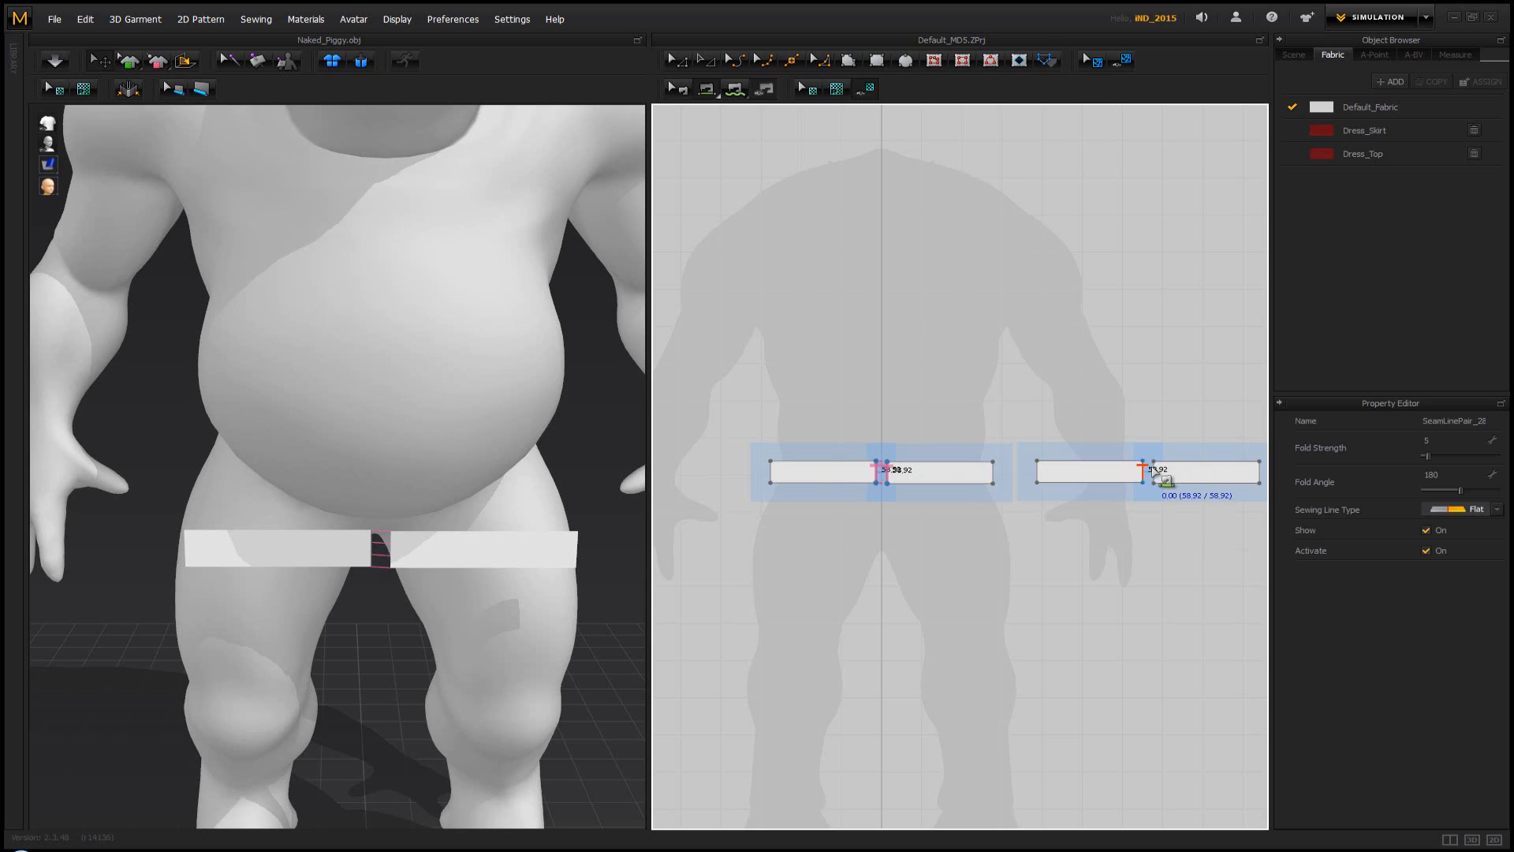
left_click(993, 473)
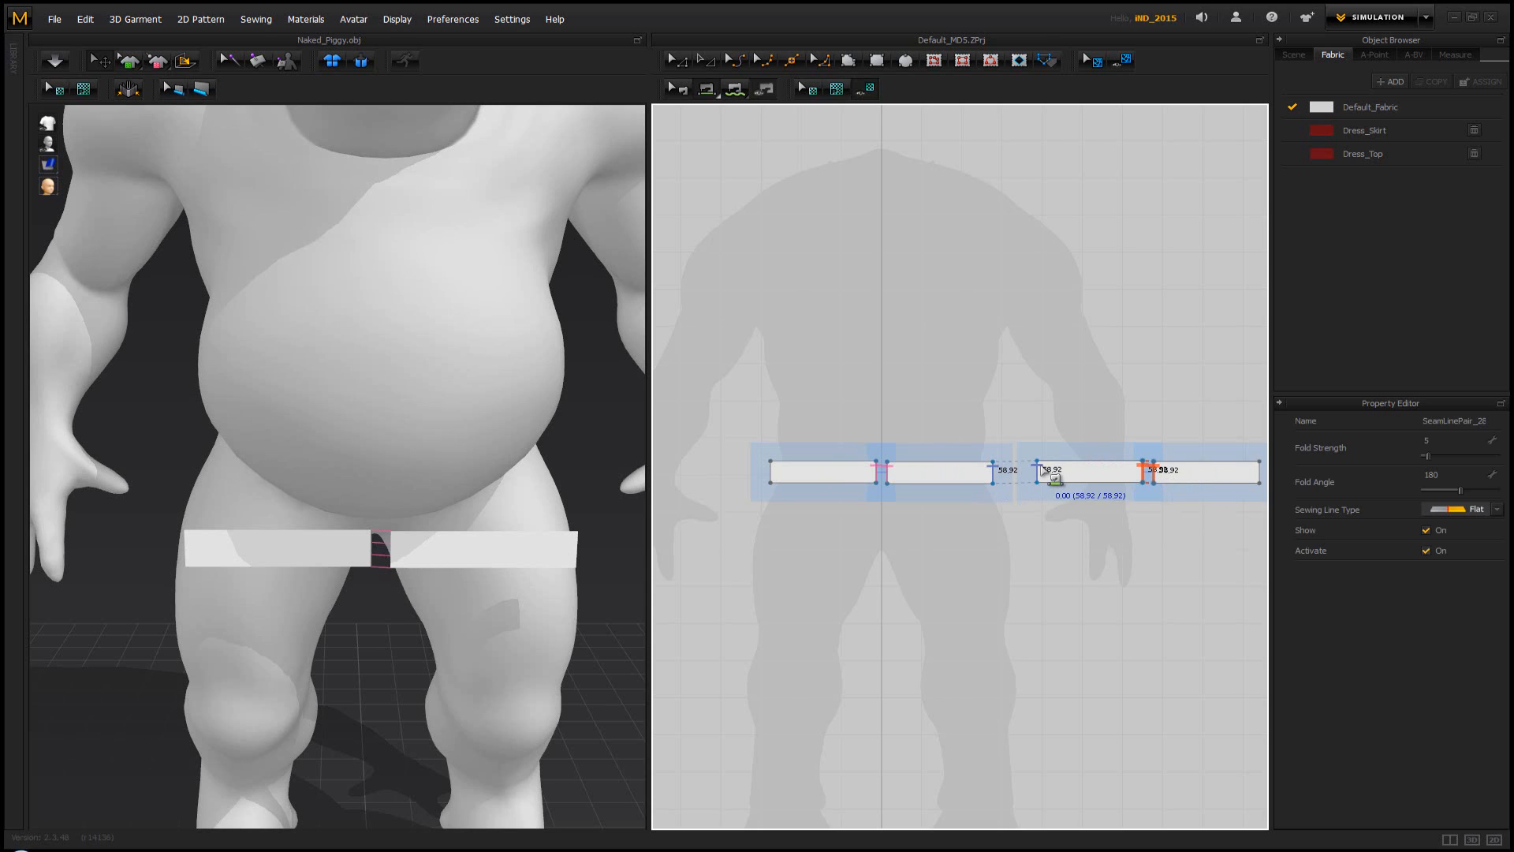
left_click(1036, 473)
right_click_drag(552, 493, 544, 540)
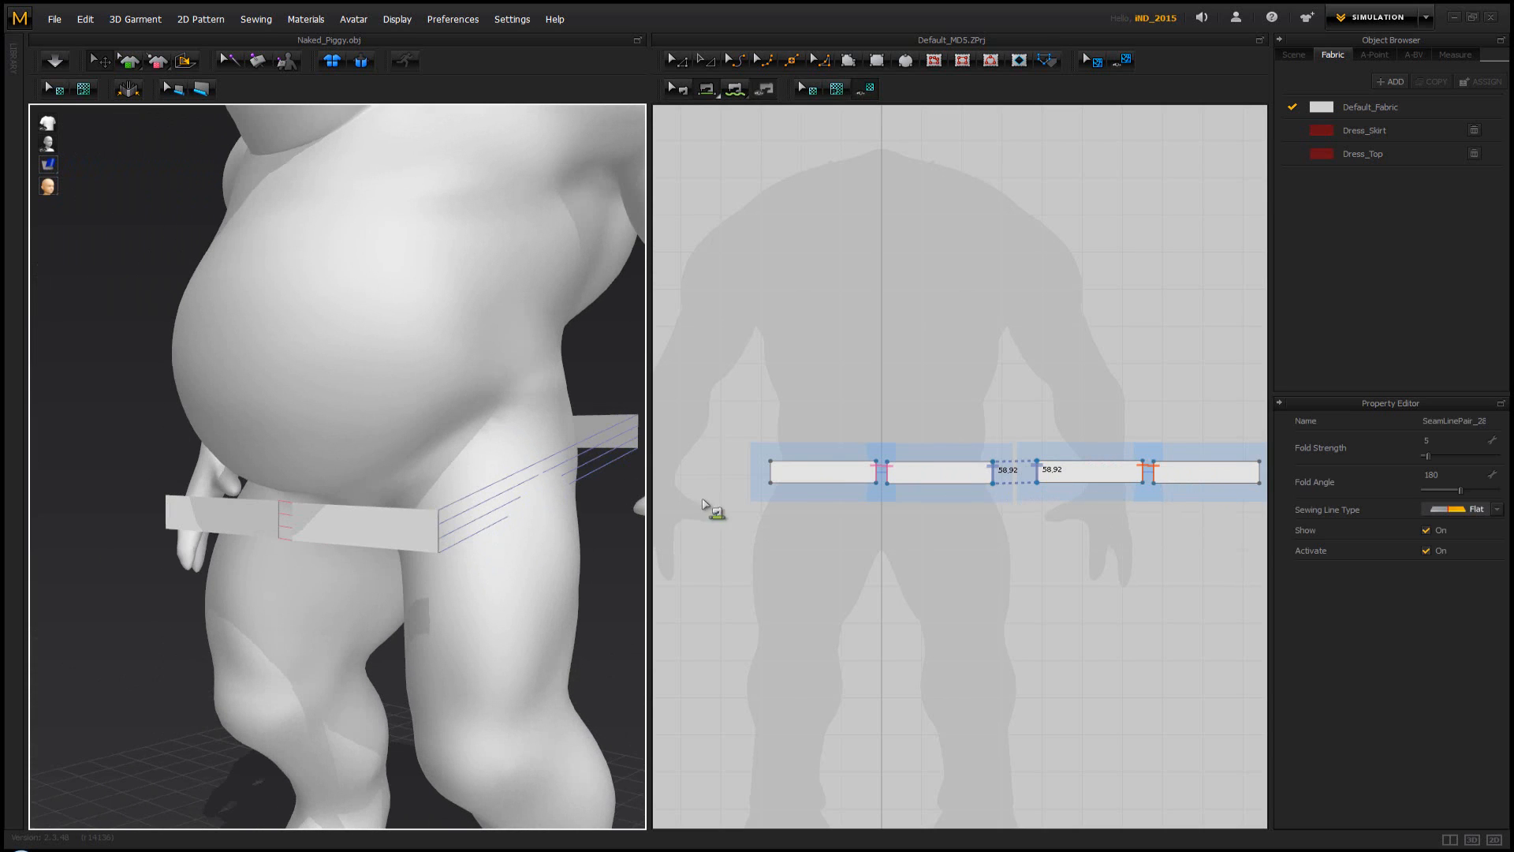
Sew the outermost edges of the four-piece row to each other to close the band around the hips
scroll(792, 475, "up", 2)
middle_click_drag(792, 475, 736, 486)
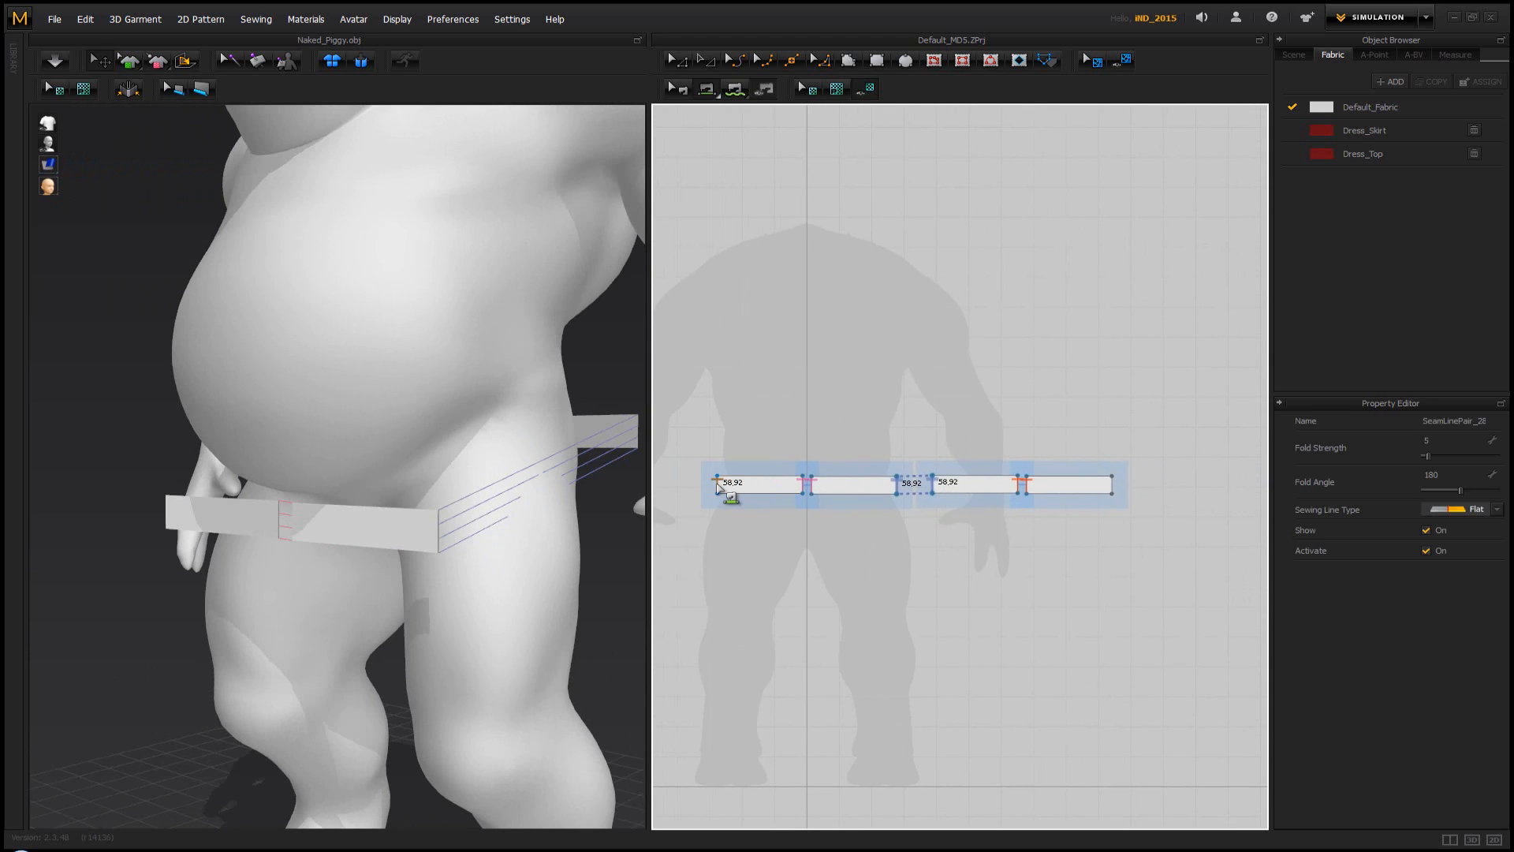
left_click(717, 482)
left_click(1111, 483)
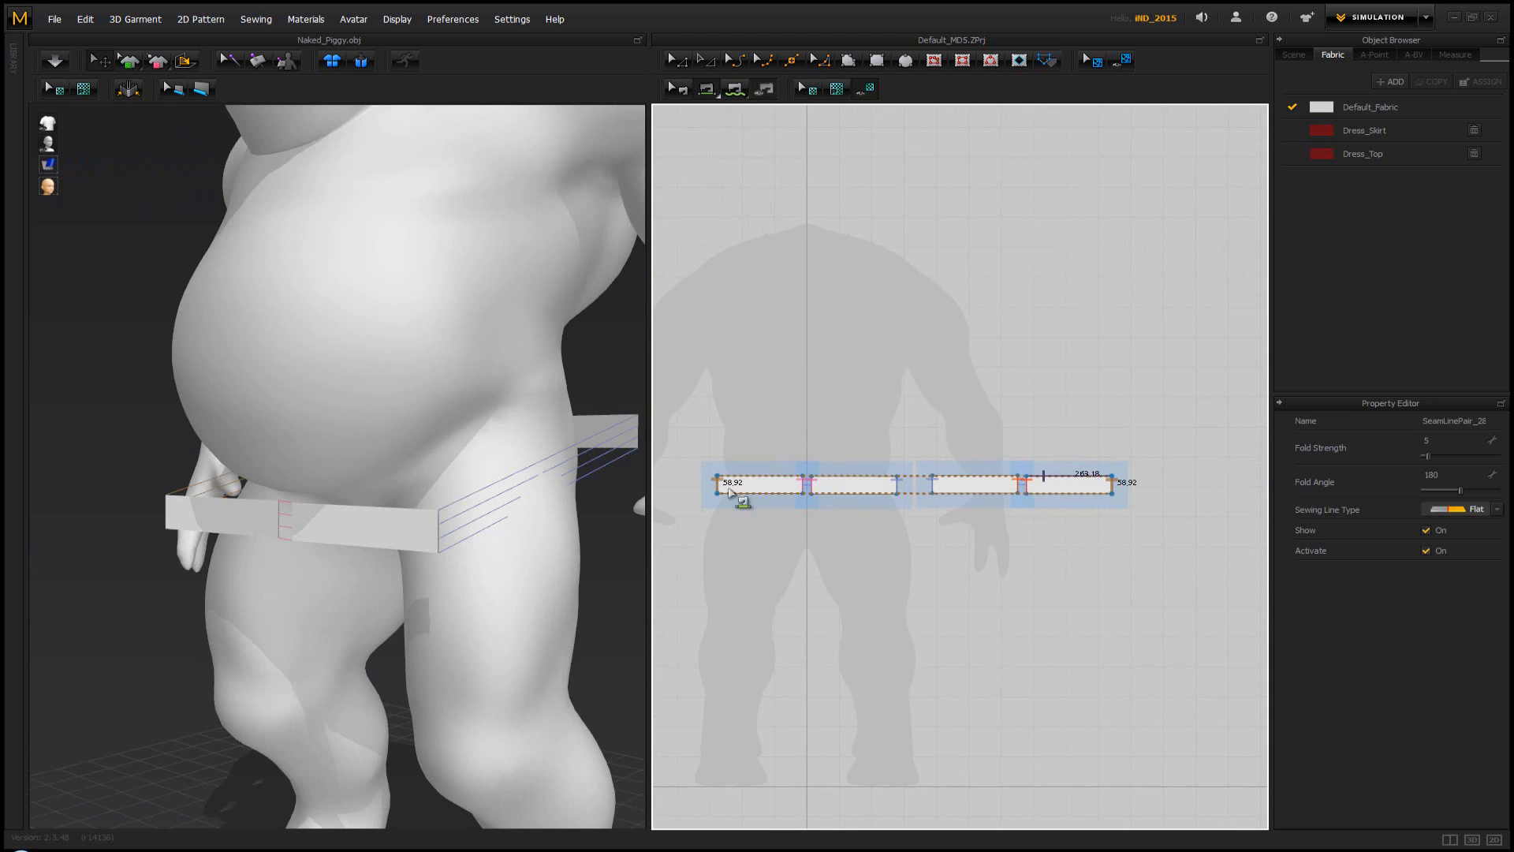
right_click_drag(347, 454, 268, 466)
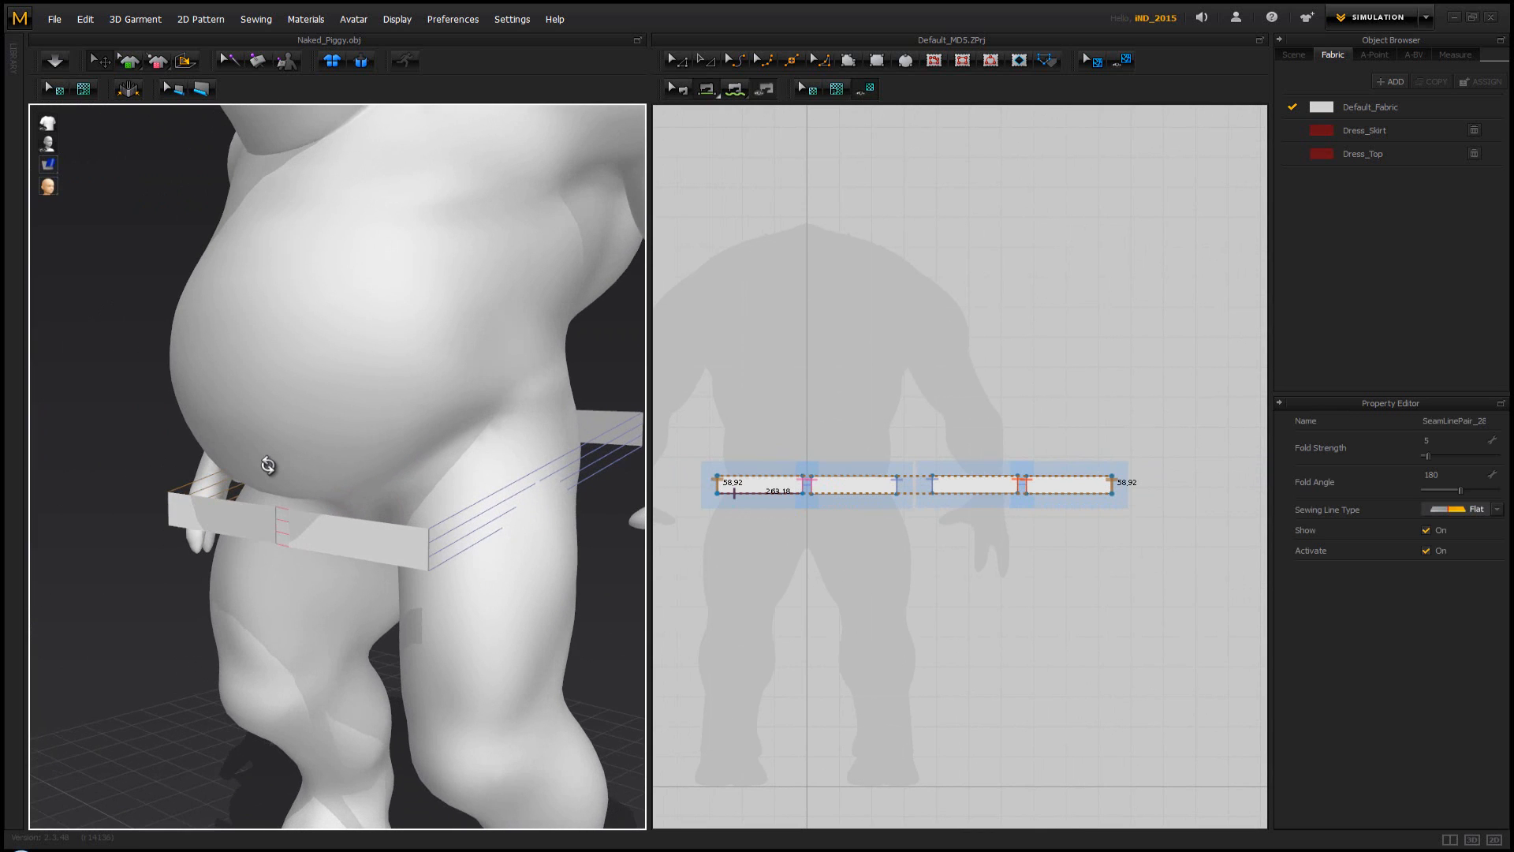
Run the simulation to drape the sewn band around the avatar's hips
right_click_drag(352, 484, 314, 500)
key("space")
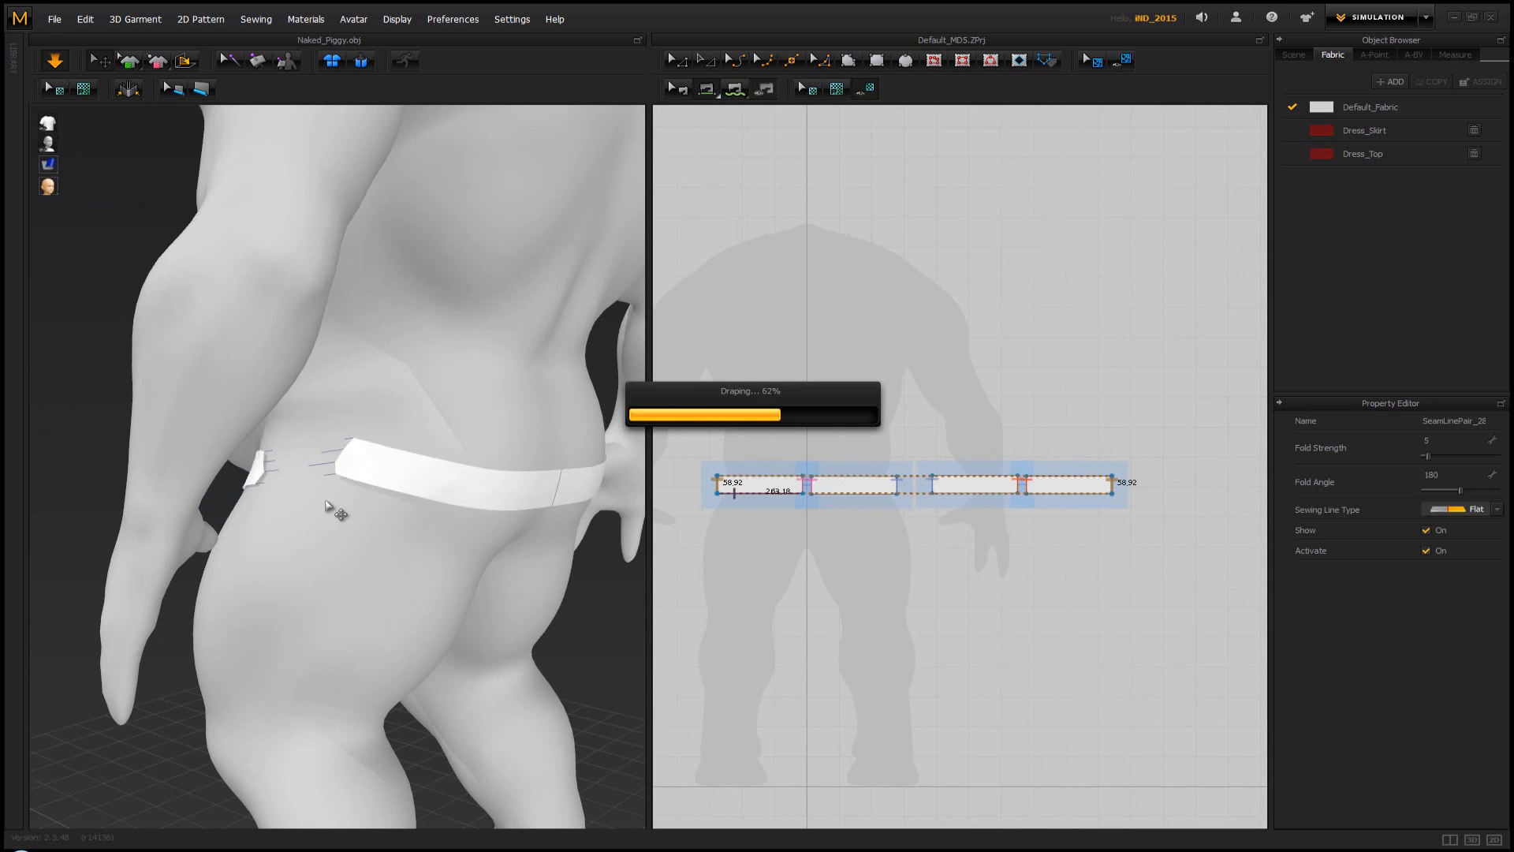
right_click_drag(491, 521, 449, 502)
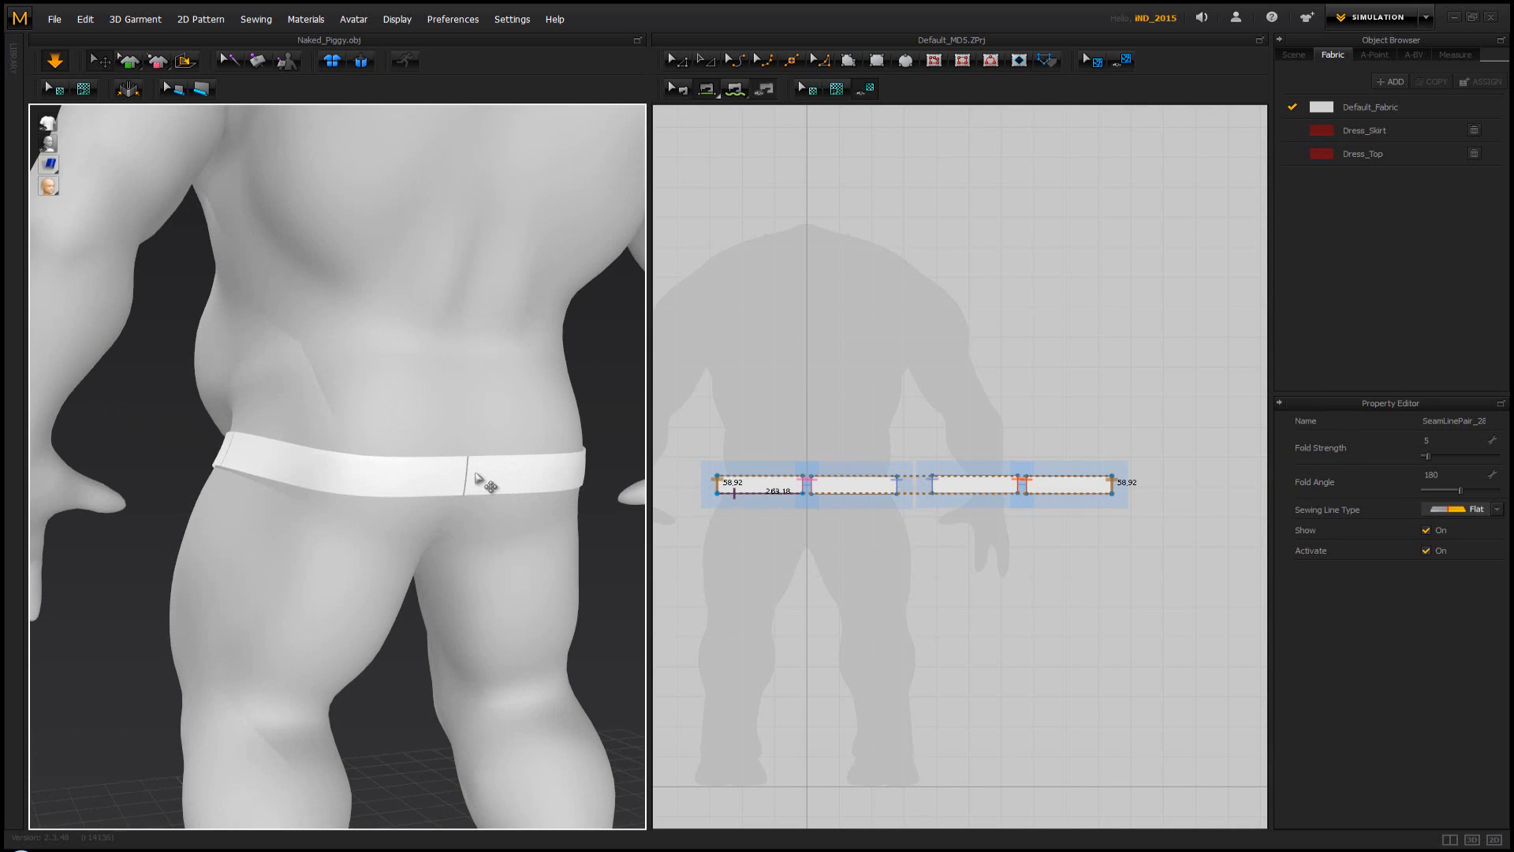
Pull the draped band up at the back and at the side seams so it sits higher on the hips
mouse_move(481, 482)
left_mouse_down()
mouse_move(494, 400)
mouse_move(507, 419)
mouse_move(494, 460)
left_mouse_up()
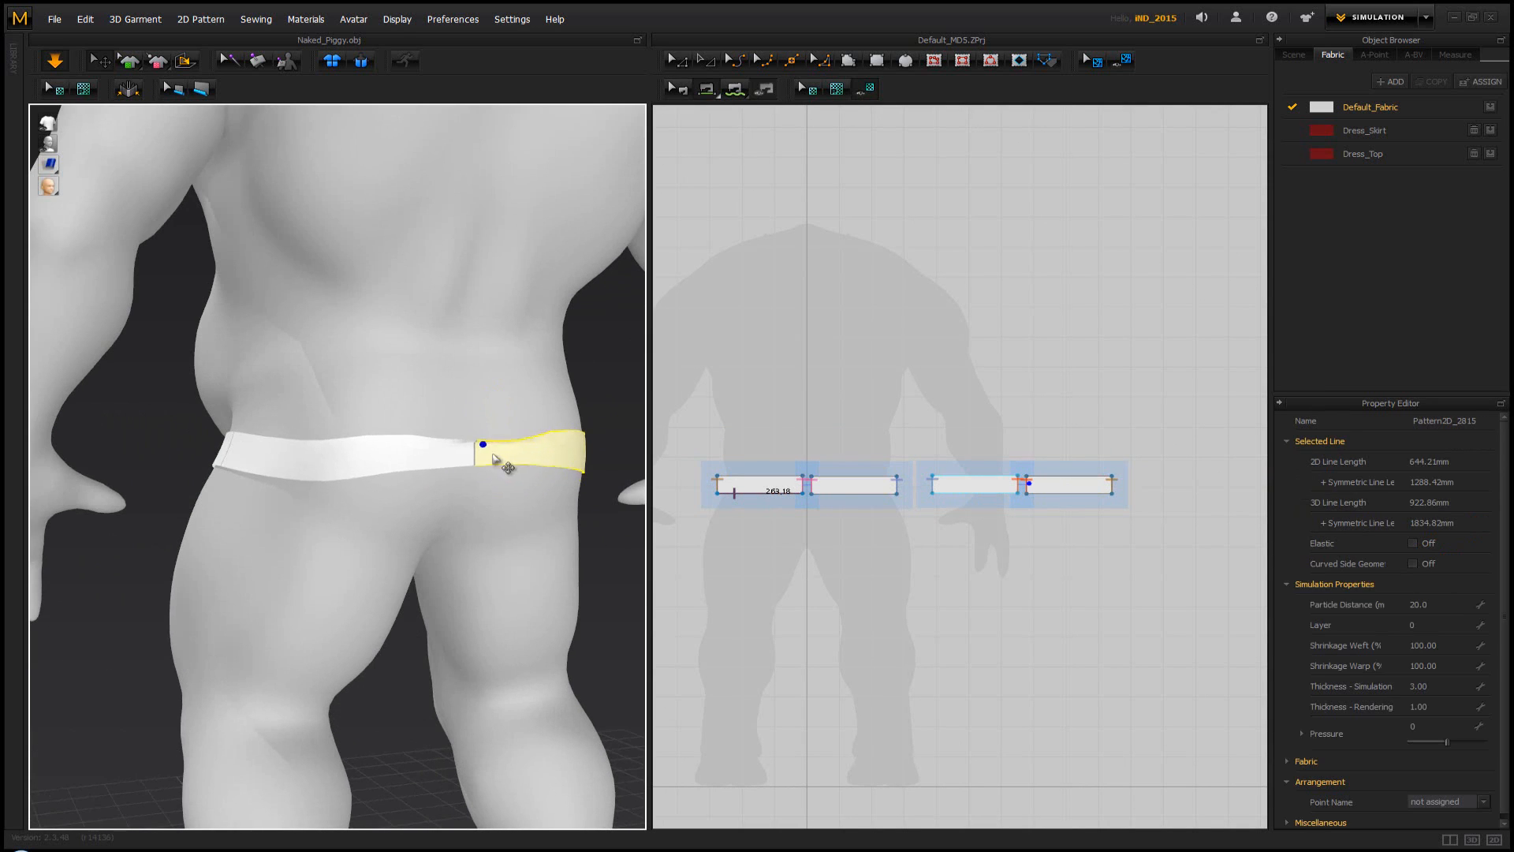
right_click_drag(494, 460, 552, 460)
left_click_drag(557, 436, 566, 338)
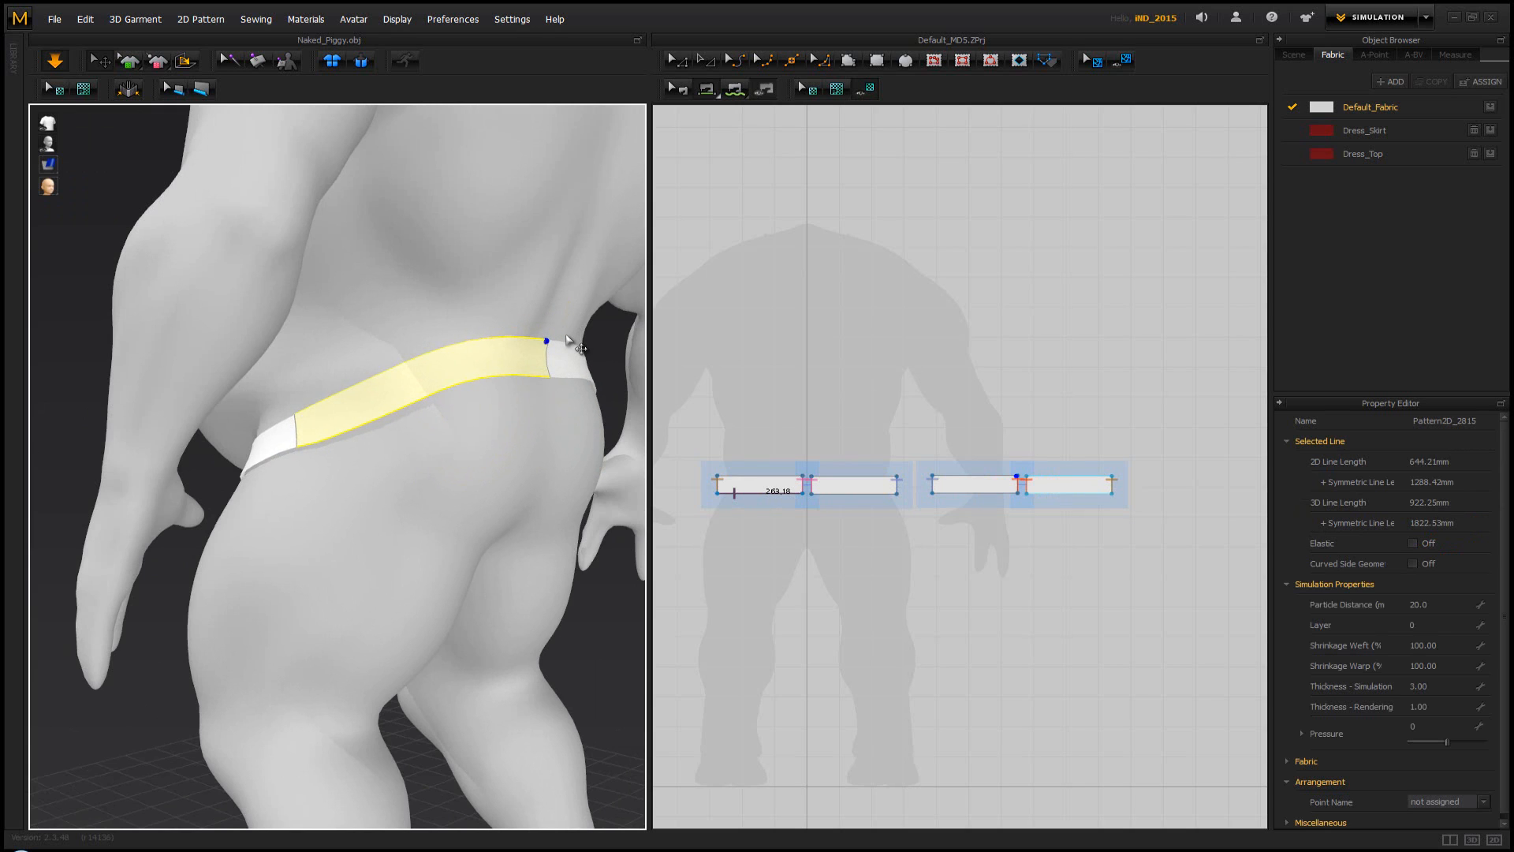
mouse_move(539, 387)
right_mouse_down()
mouse_move(494, 497)
mouse_move(595, 443)
mouse_move(586, 421)
mouse_move(509, 387)
right_mouse_up()
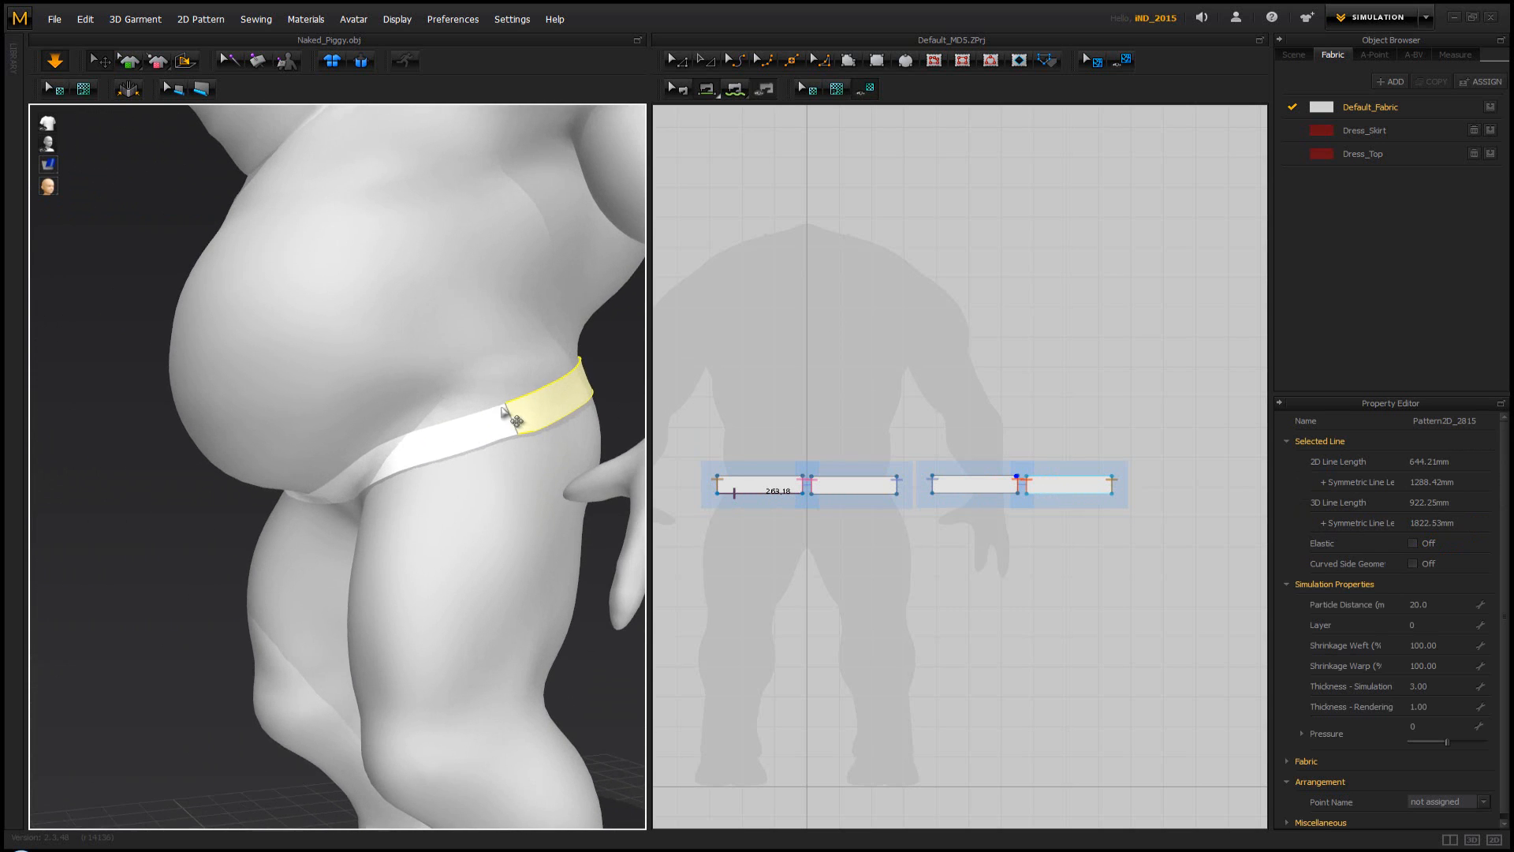
left_click_drag(510, 387, 507, 377)
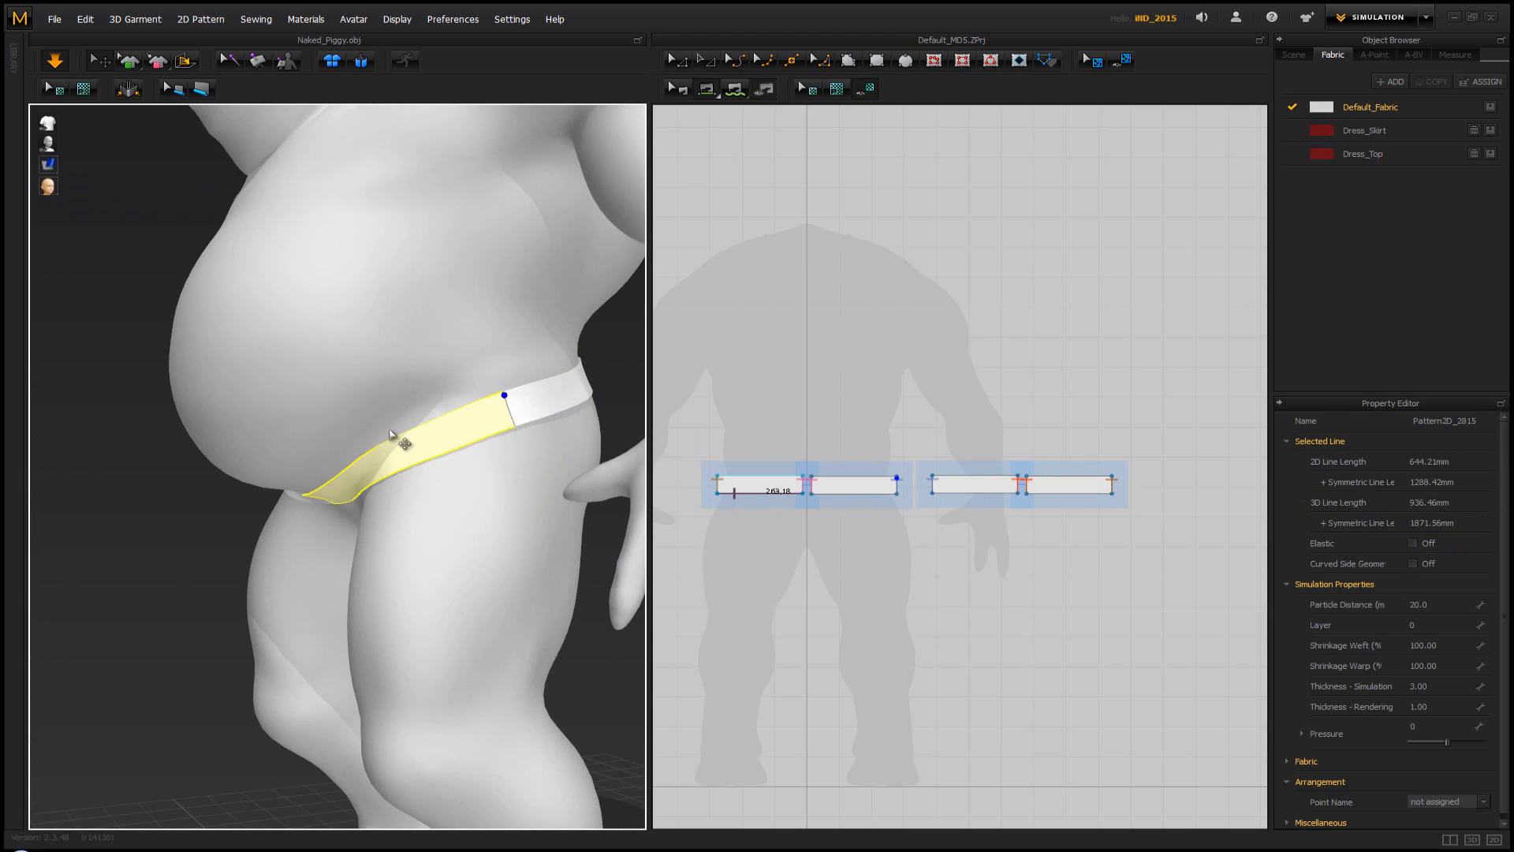
mouse_move(402, 442)
right_mouse_down()
mouse_move(576, 424)
mouse_move(394, 438)
right_mouse_up()
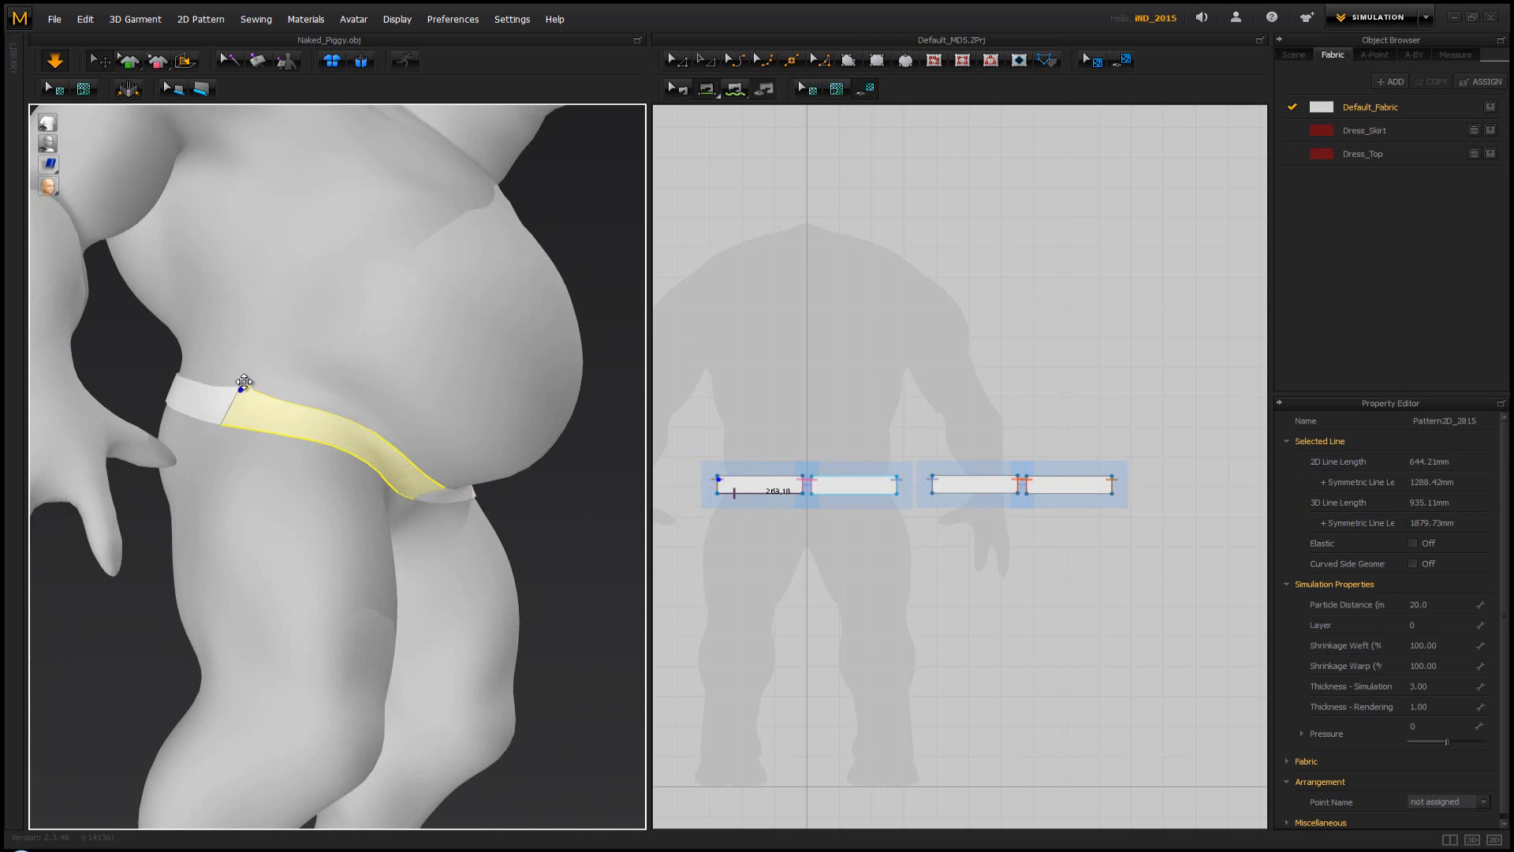
left_click(136, 374)
right_click_drag(132, 376, 101, 399)
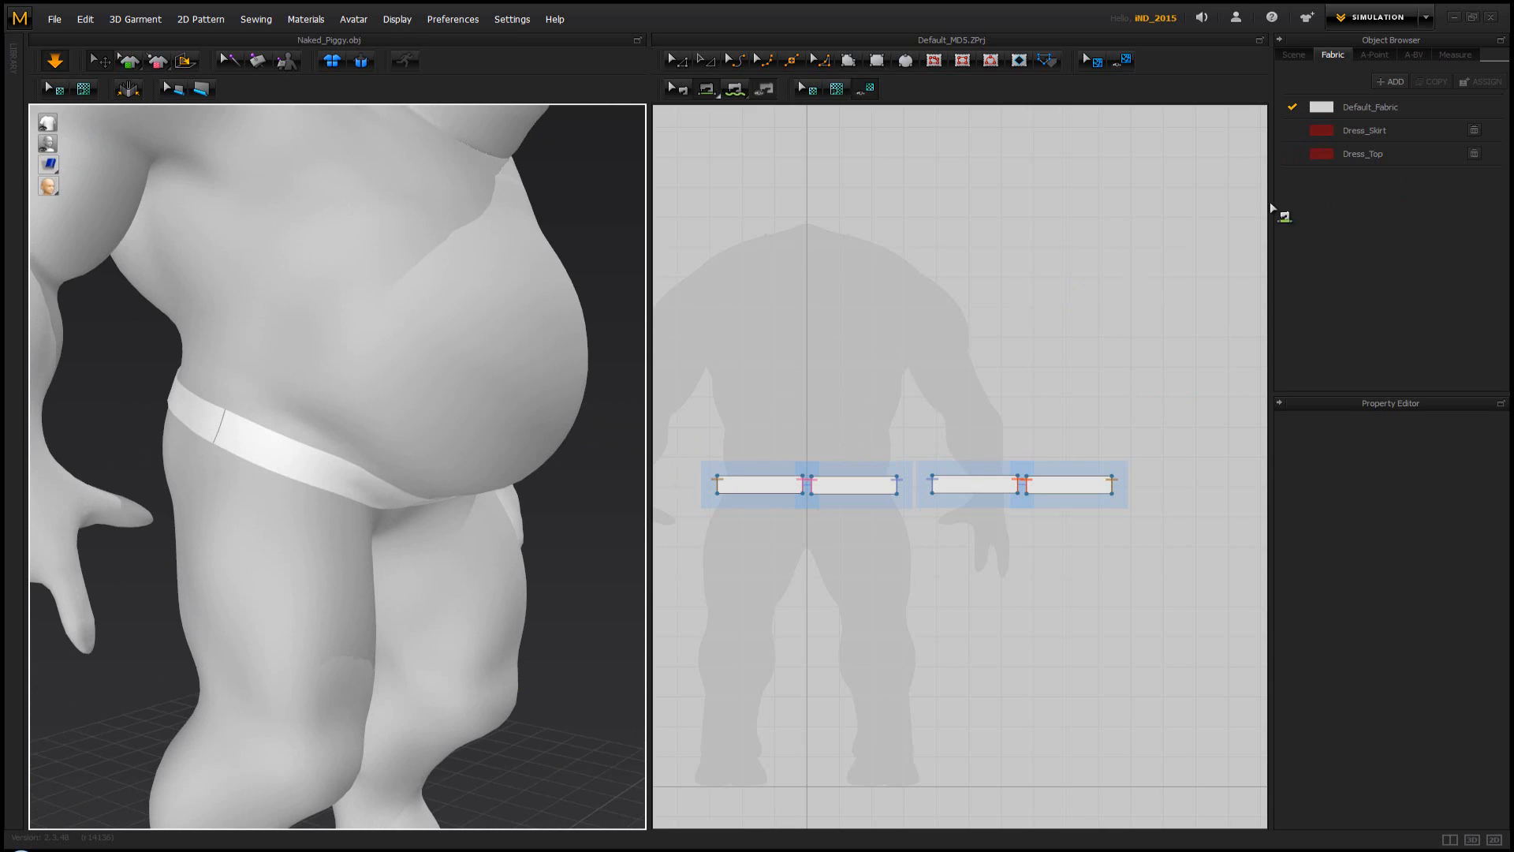
Add a new fabric named Belt and set its colour to a muted reddish brown, RGB 128, 92, 92
left_click(1392, 81)
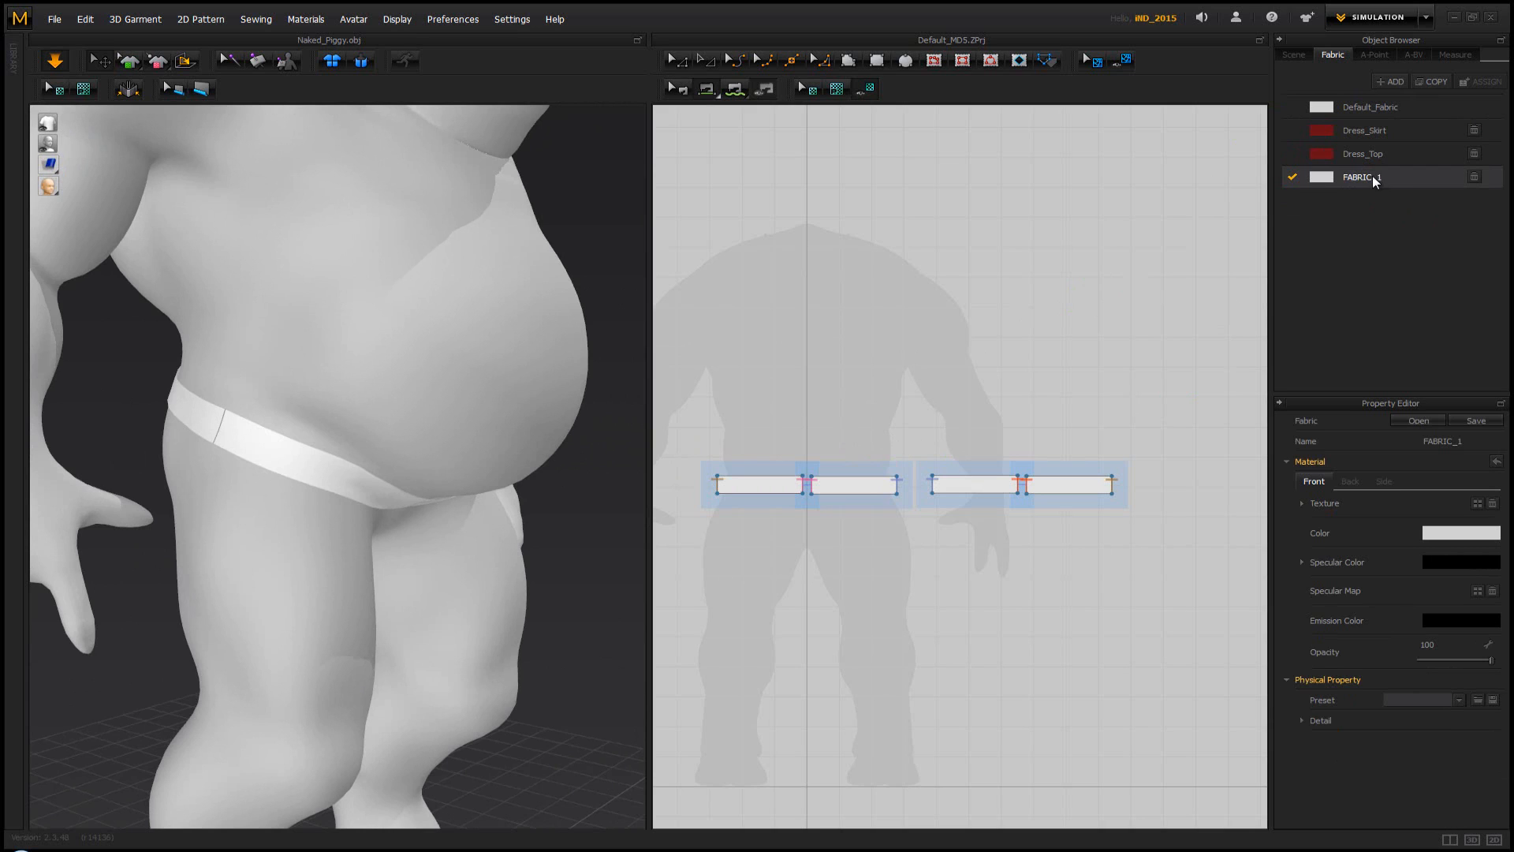
double_click(1467, 443)
key("Return")
left_click(1436, 533)
left_click(535, 274)
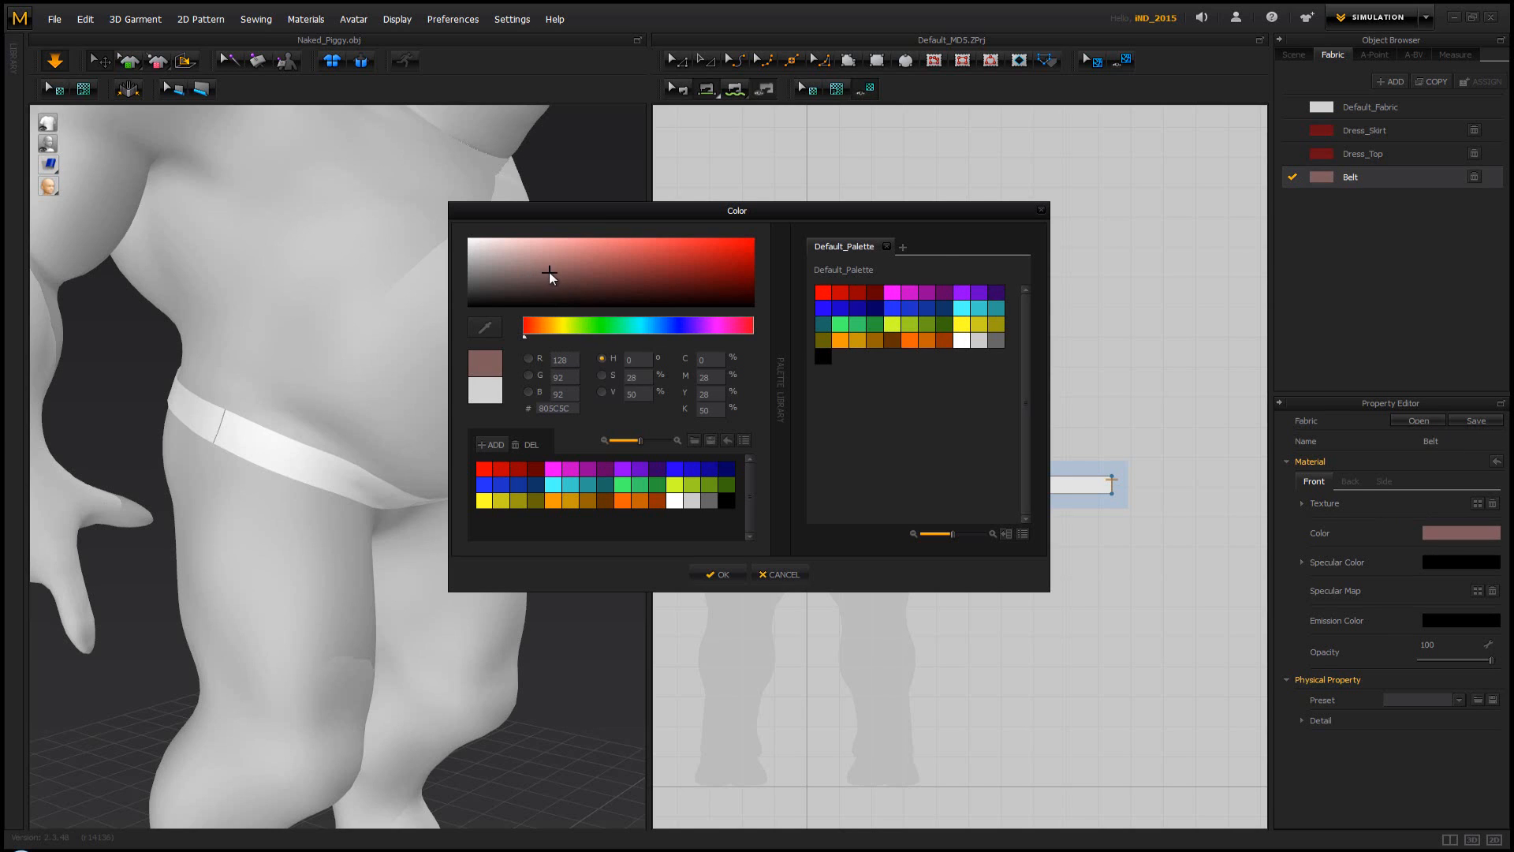
left_click(719, 574)
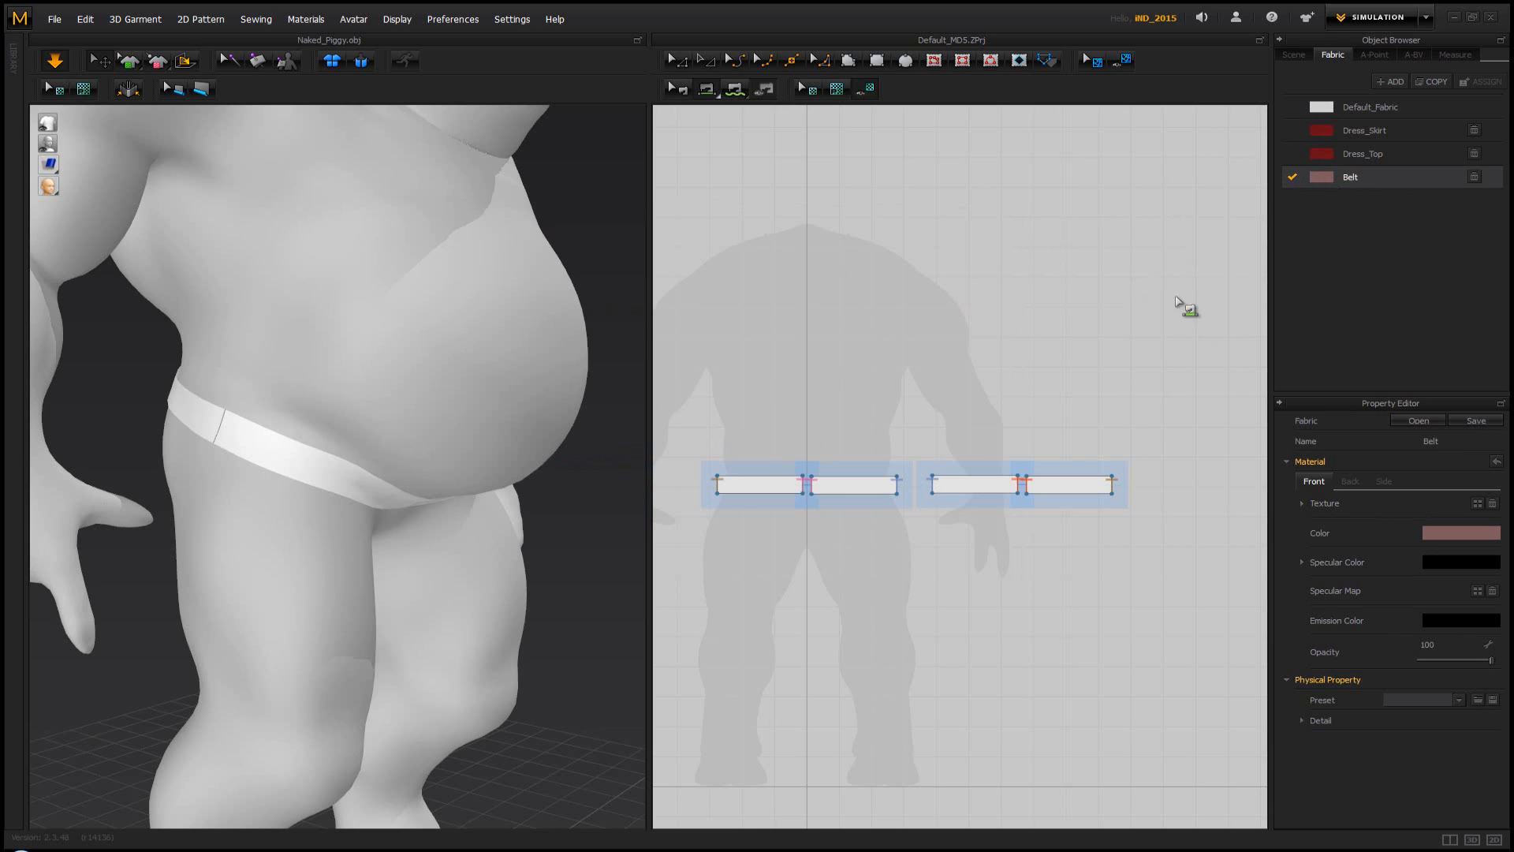
Assign the Belt fabric to all four band pattern pieces
left_click_drag(713, 416, 1127, 556)
left_click_drag(1321, 177, 1350, 208)
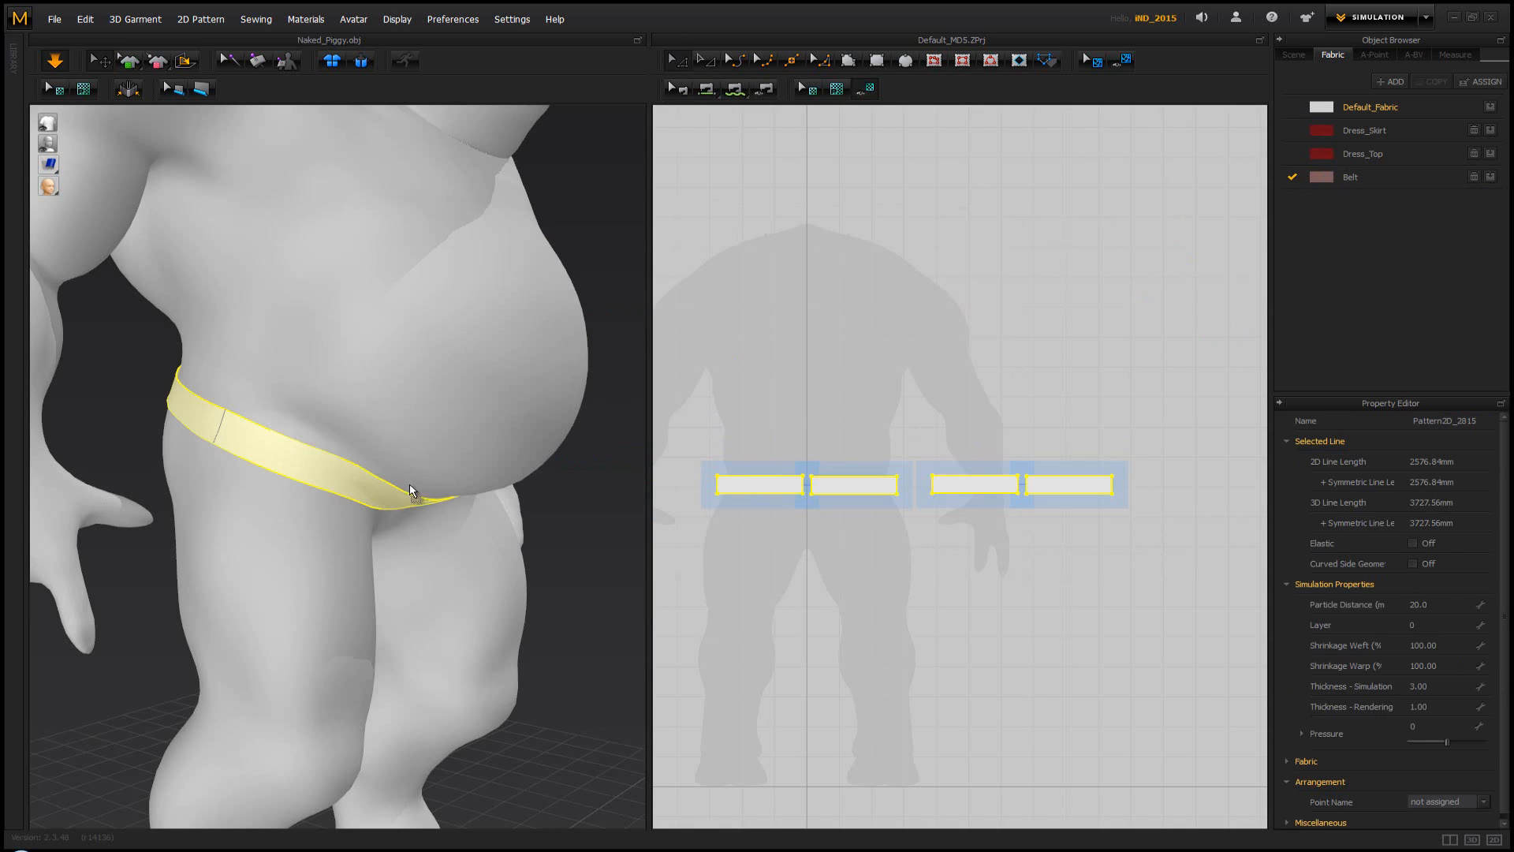
left_click(566, 519)
right_click_drag(495, 473, 534, 474)
Set the Belt fabric's physical property preset to D_Cotton_CLO_v2
left_click(1362, 178)
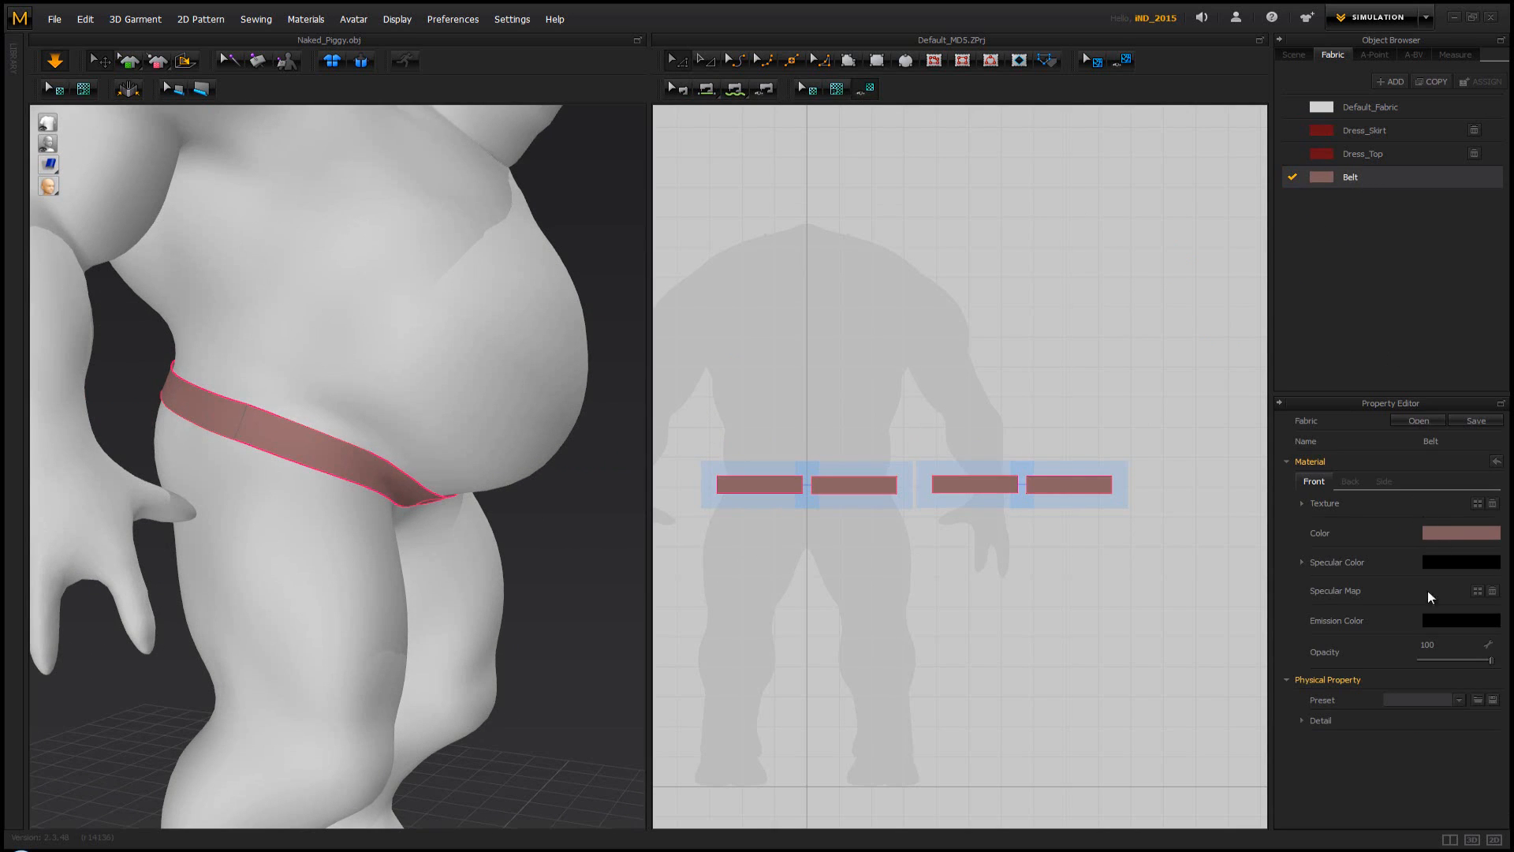
left_click(1459, 701)
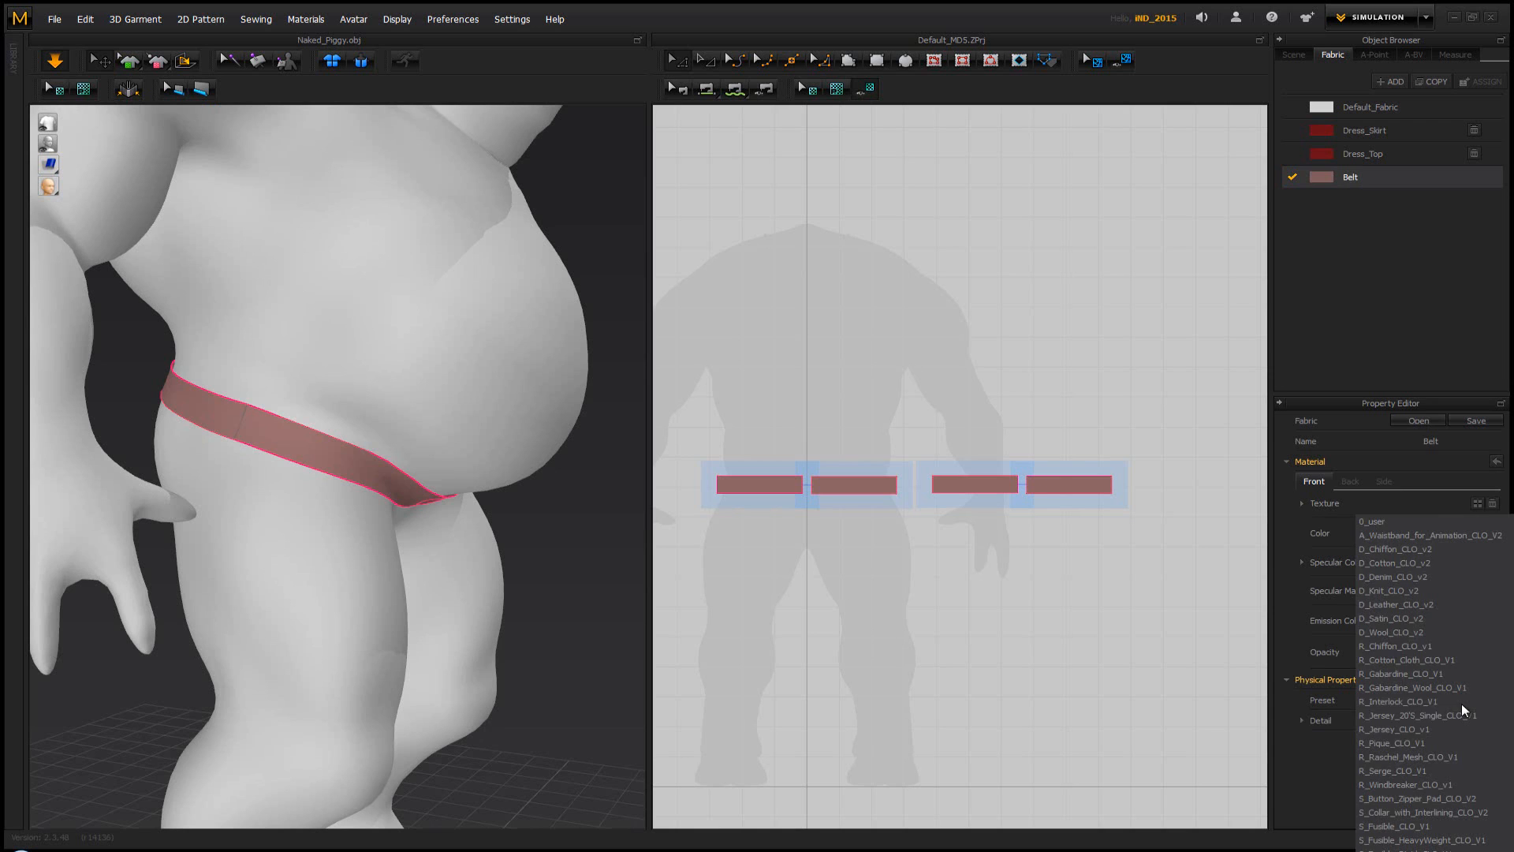
left_click(1404, 563)
left_click(539, 501)
right_click_drag(575, 513, 452, 494)
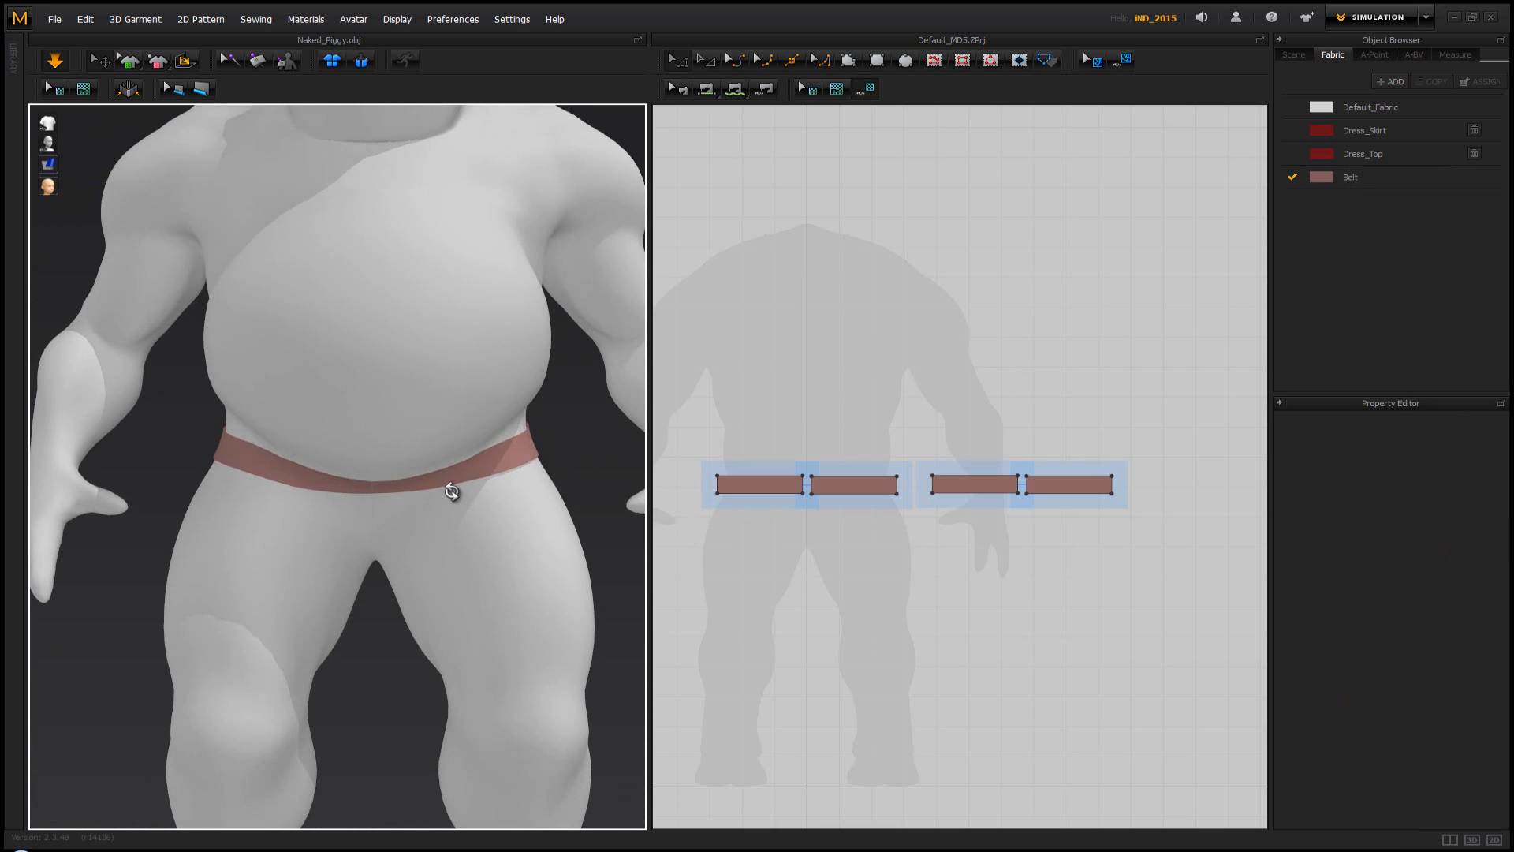
Draw a nearly square pattern piece, with a perimeter of about 1402 mm, just below the left front belt piece
right_click(846, 264)
right_click_drag(552, 371, 568, 429)
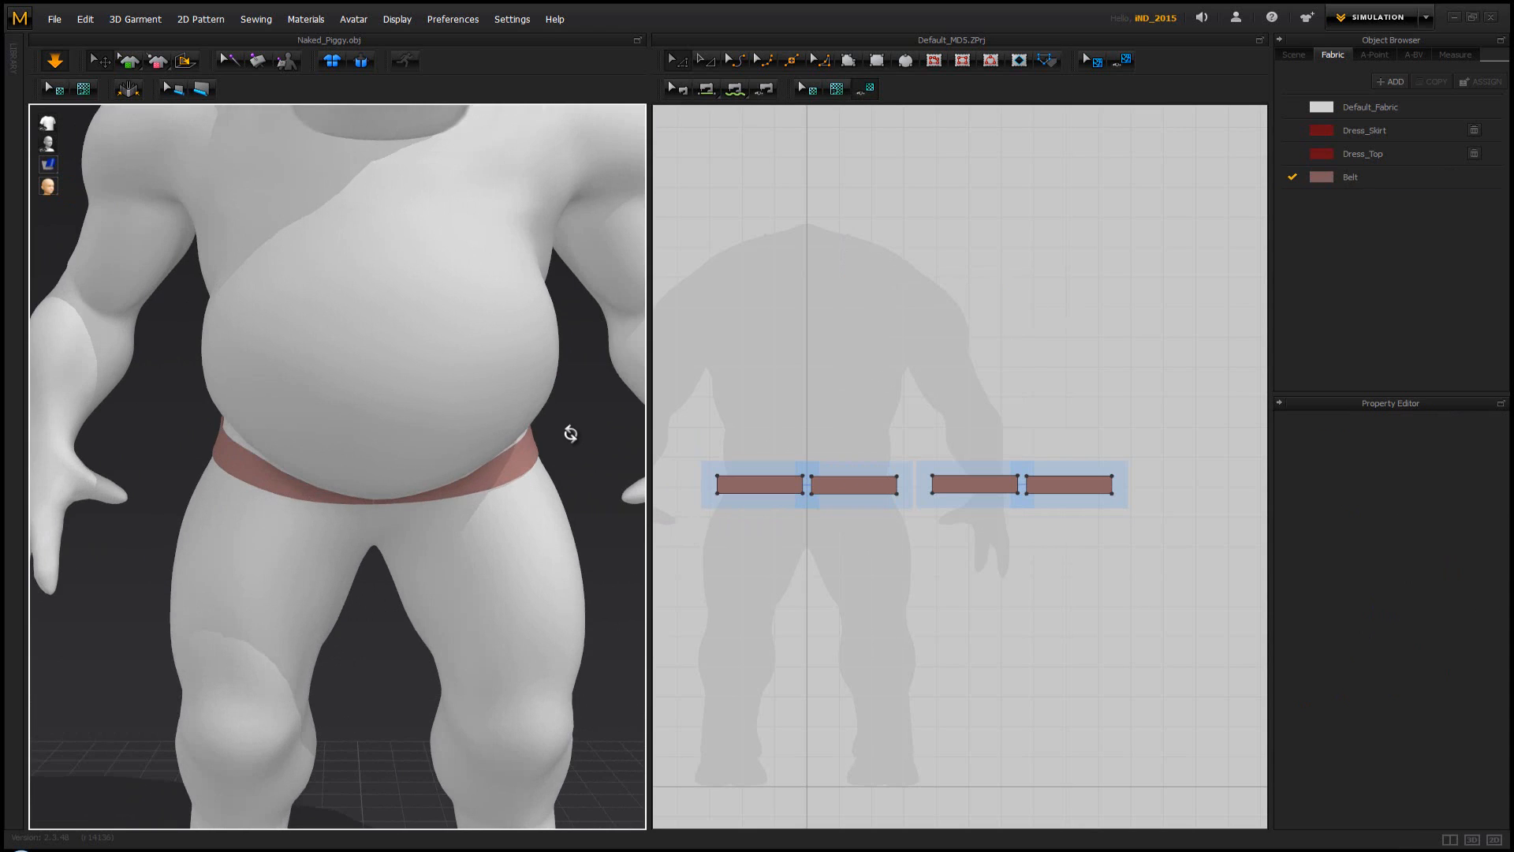
right_click_drag(476, 487, 489, 481)
right_click_drag(792, 533, 869, 492)
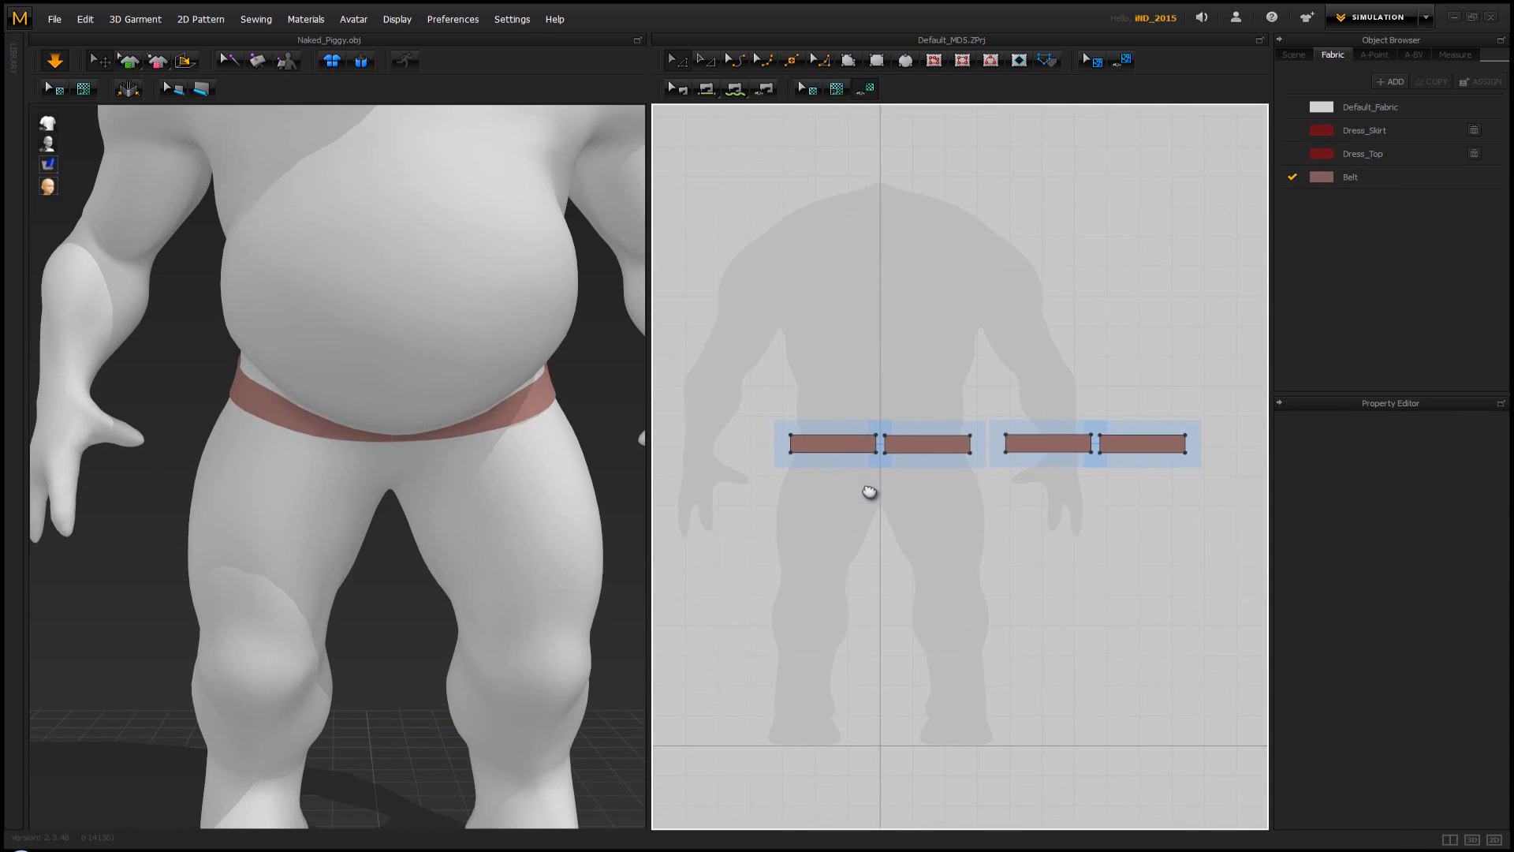
left_click(877, 60)
left_click_drag(873, 475, 760, 582)
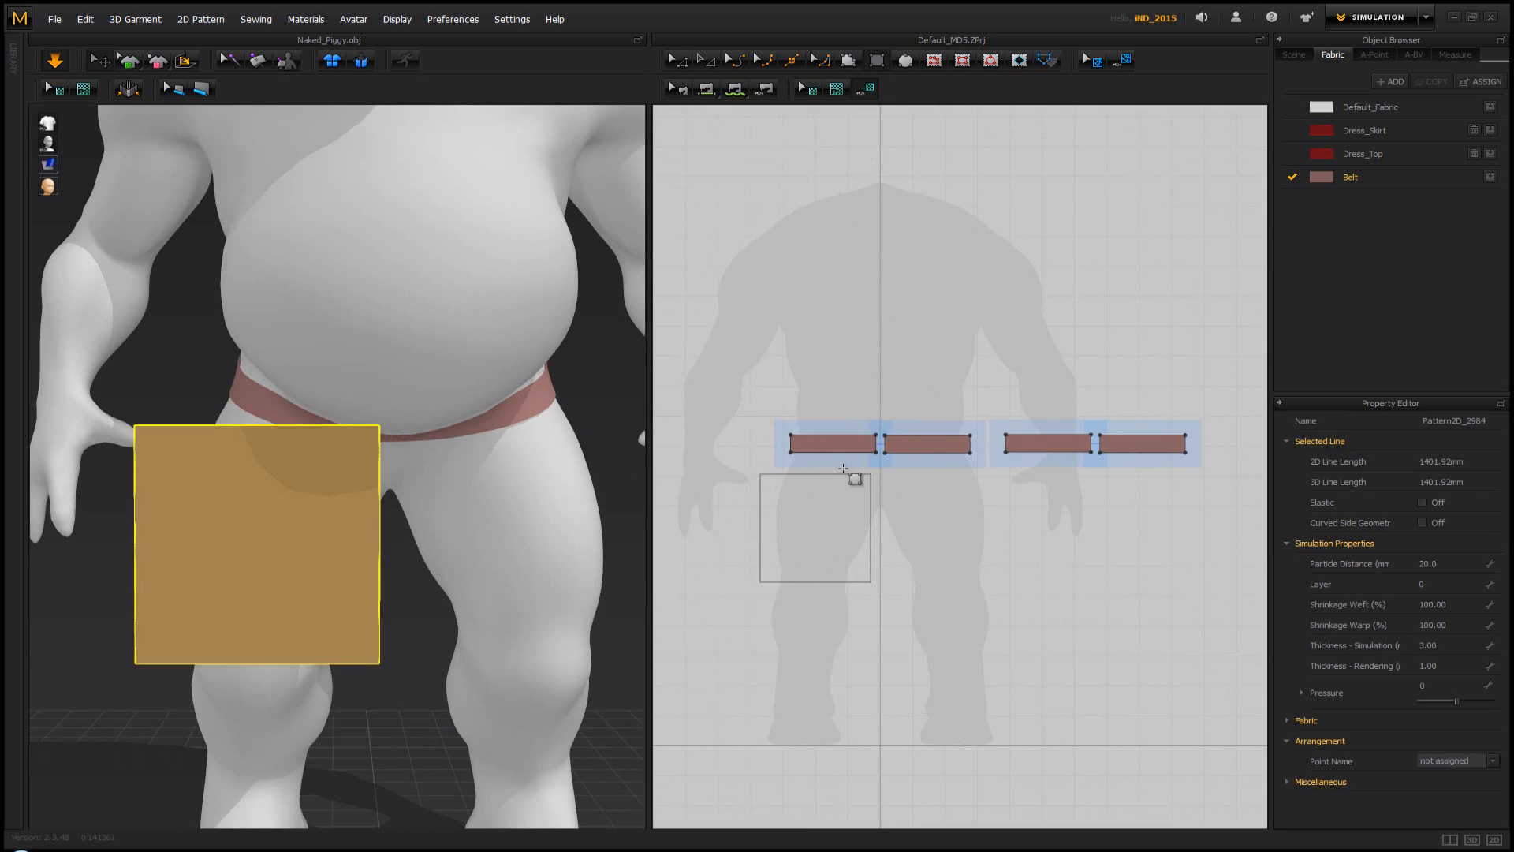
Assign the Default_Fabric to the new square pattern piece
left_click(683, 63)
left_click(836, 530)
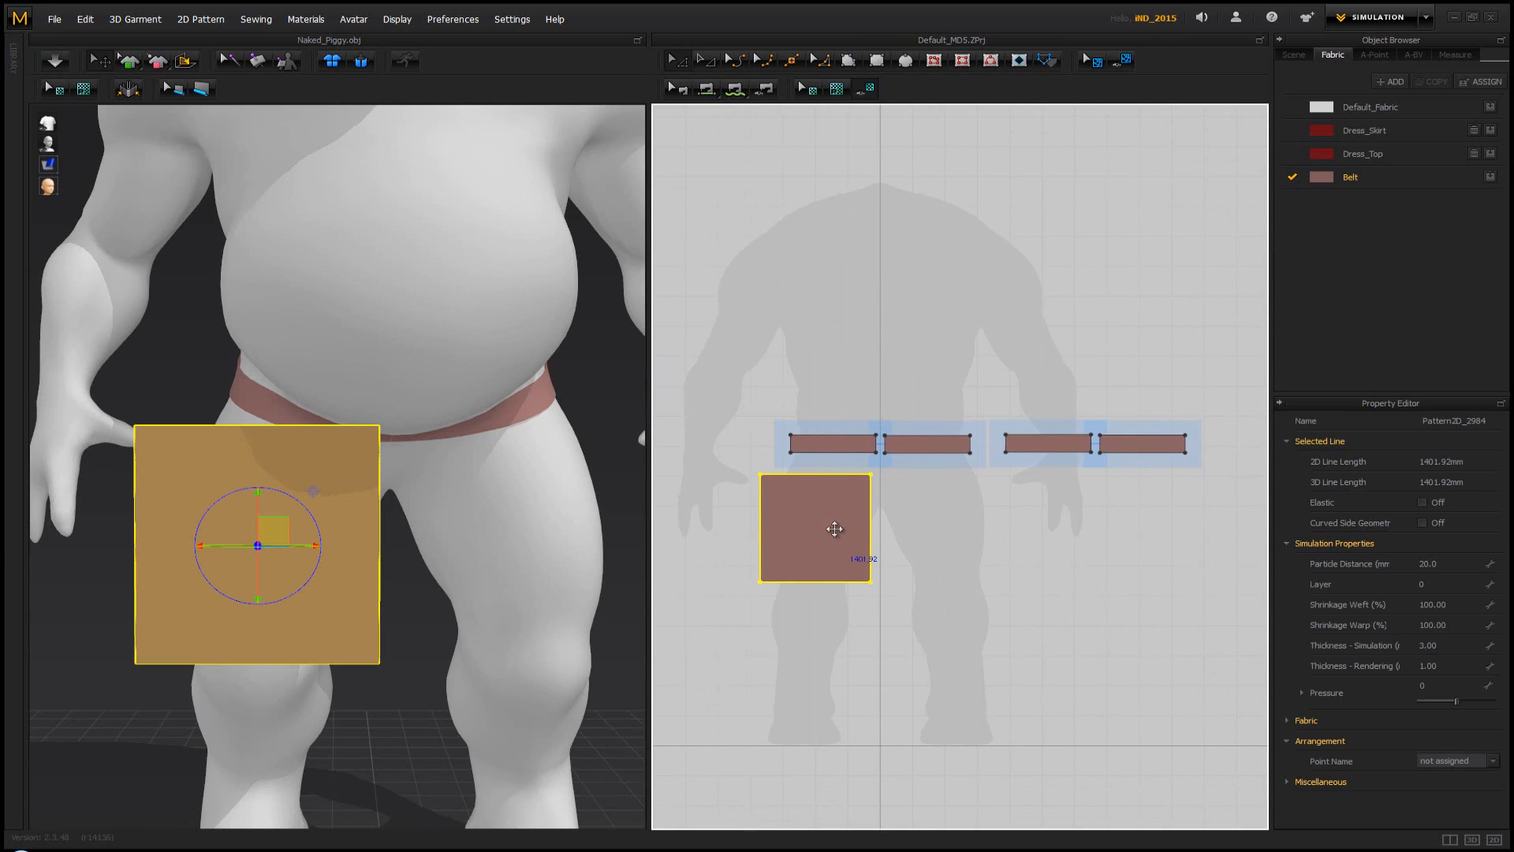
left_click(1369, 110)
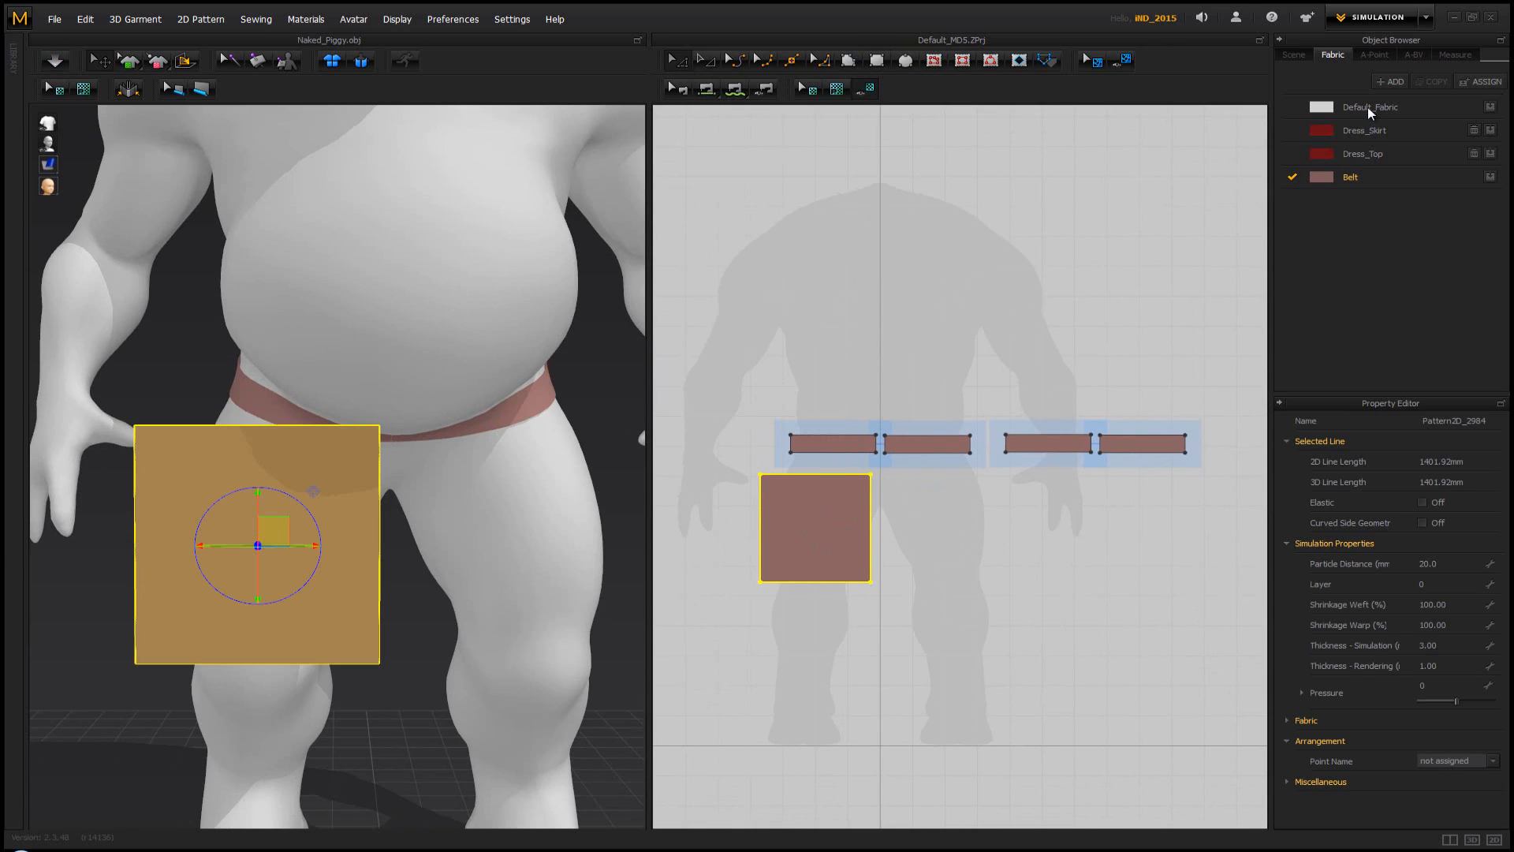
left_click(854, 526)
Place a symmetric copy of the square piece on the other side of the centre line, below the right front belt piece
mouse_move(439, 483)
right_mouse_down()
mouse_move(463, 463)
mouse_move(412, 474)
right_mouse_up()
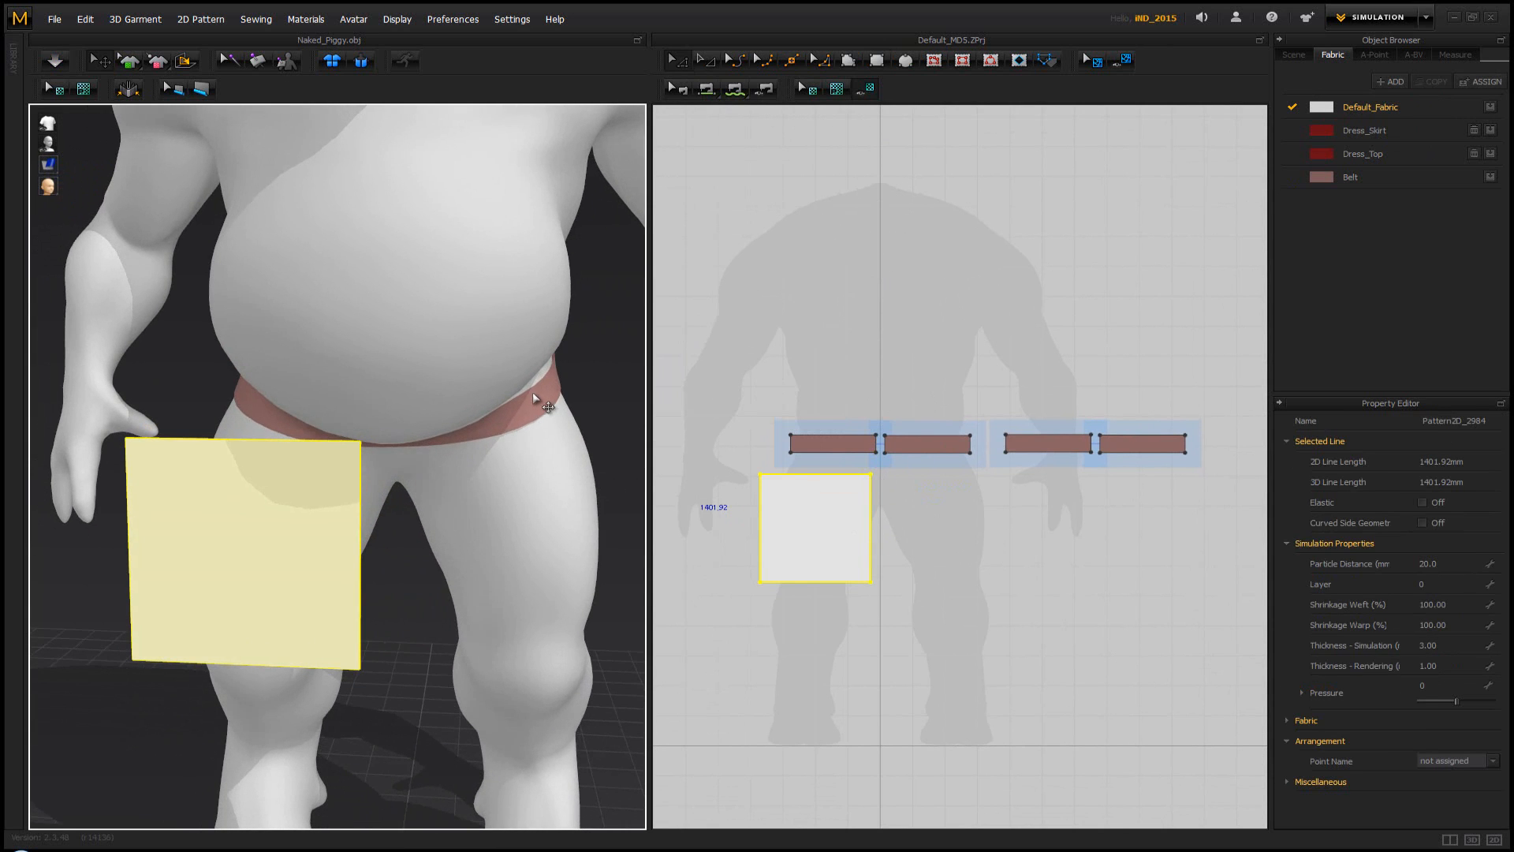
scroll(402, 435, "up", 2)
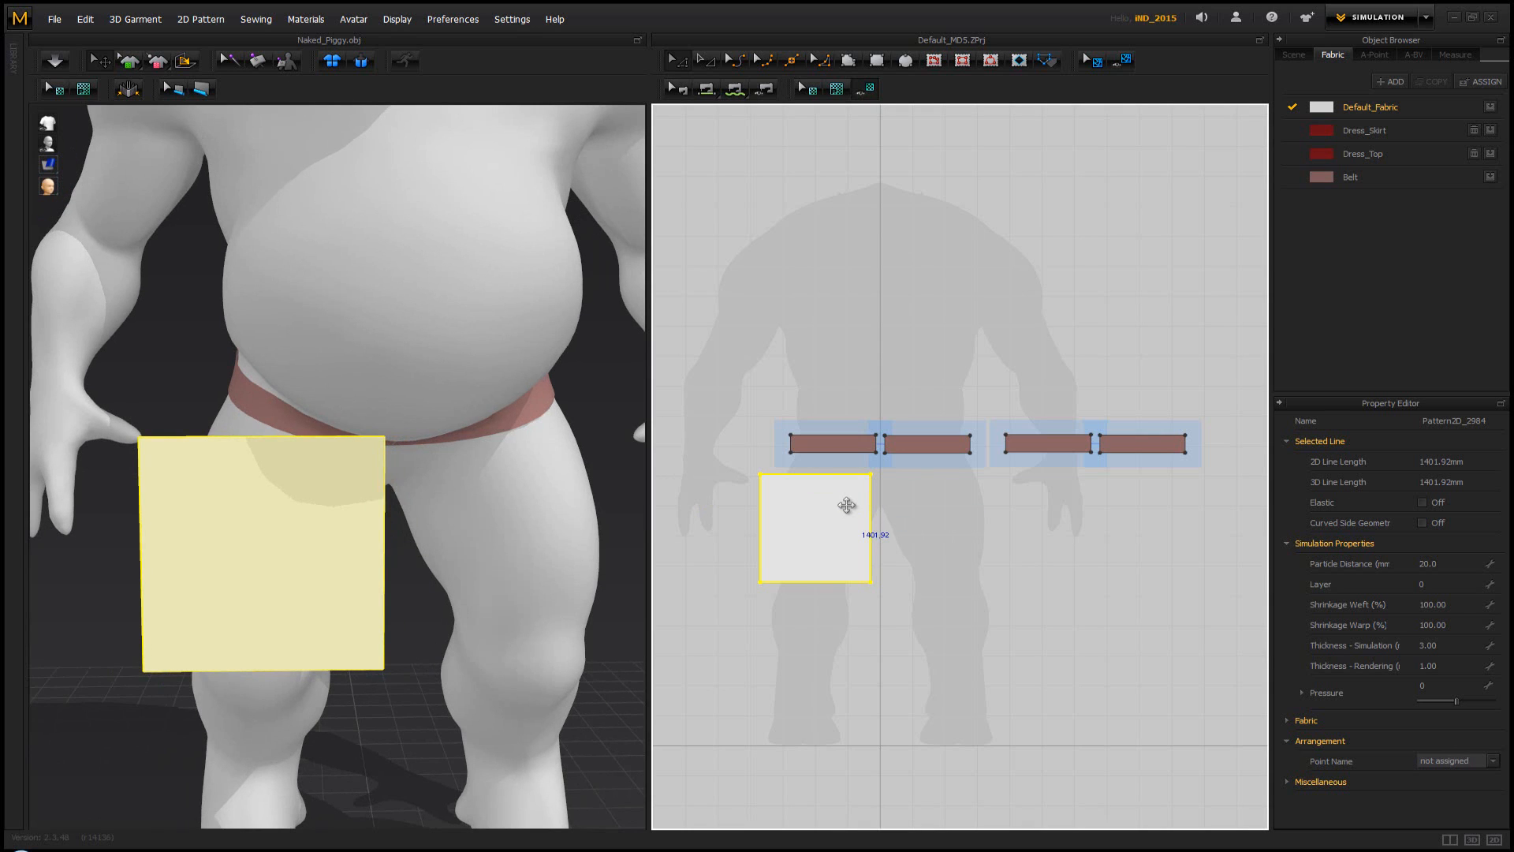
right_click(910, 504)
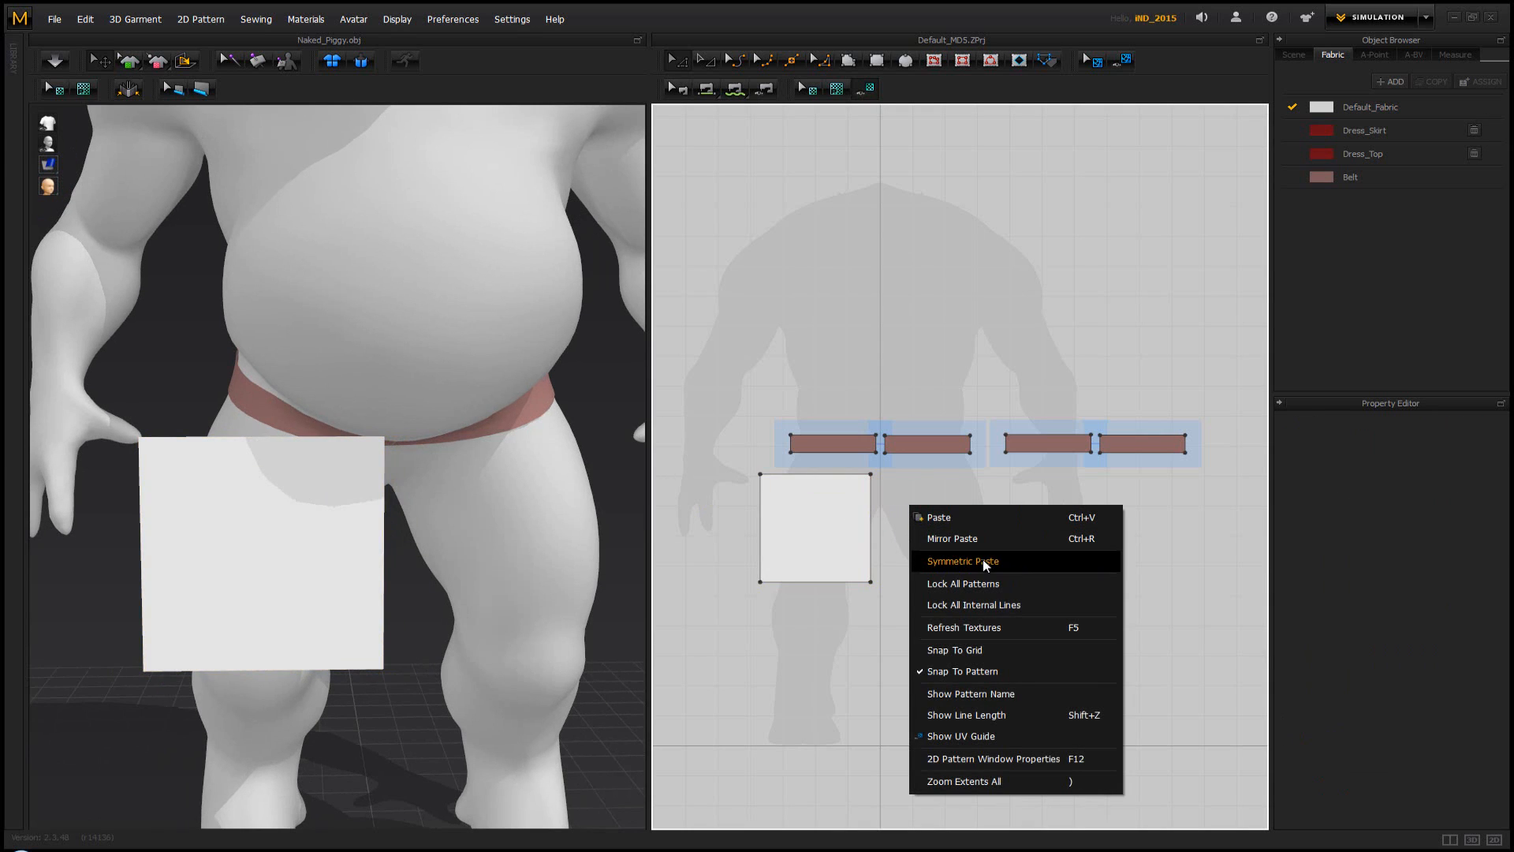
left_click(983, 560)
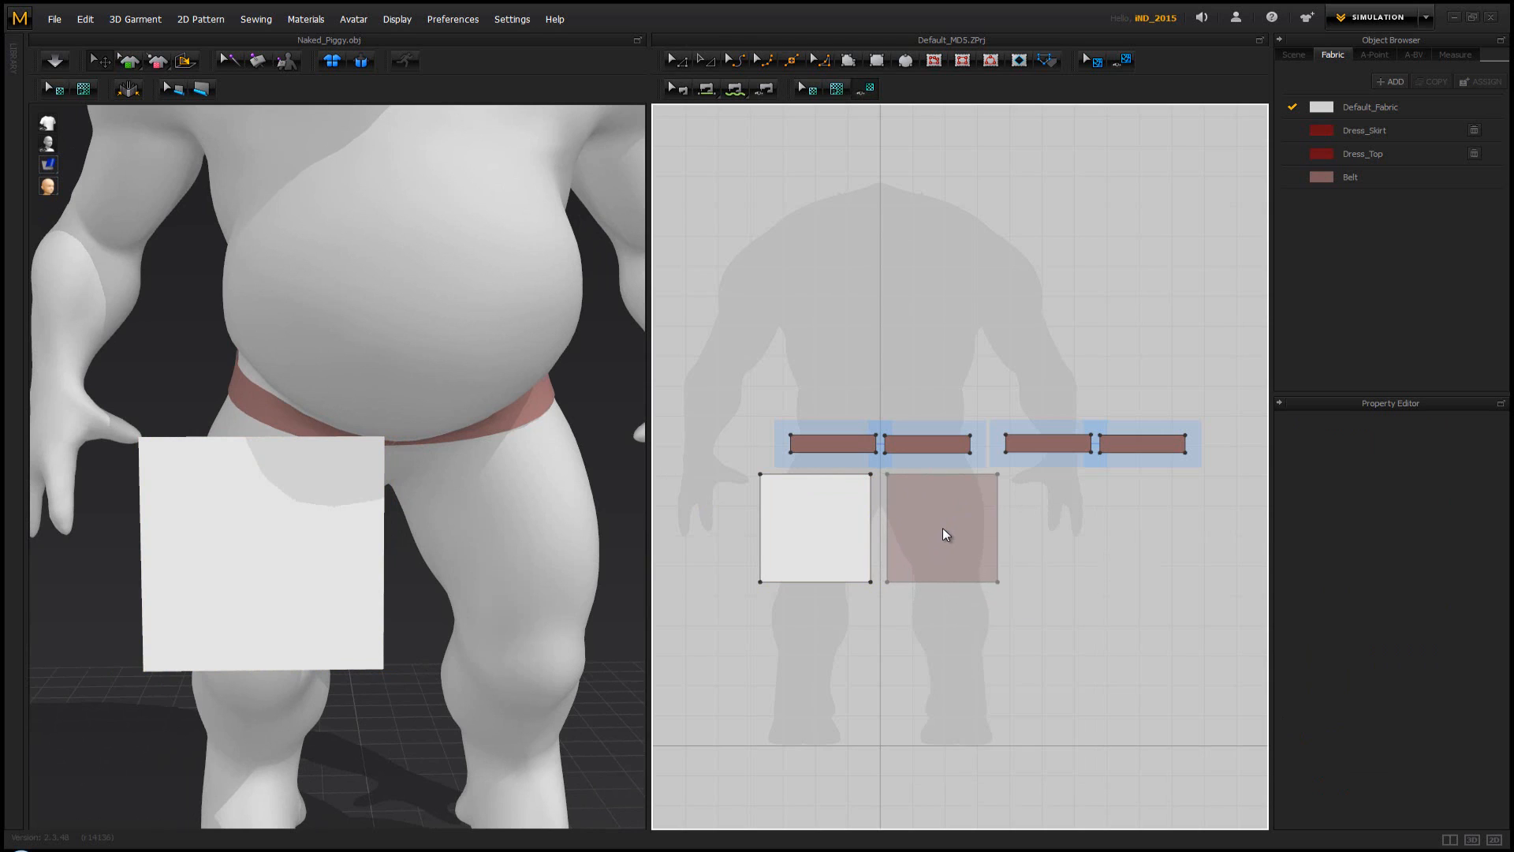
left_click(943, 527)
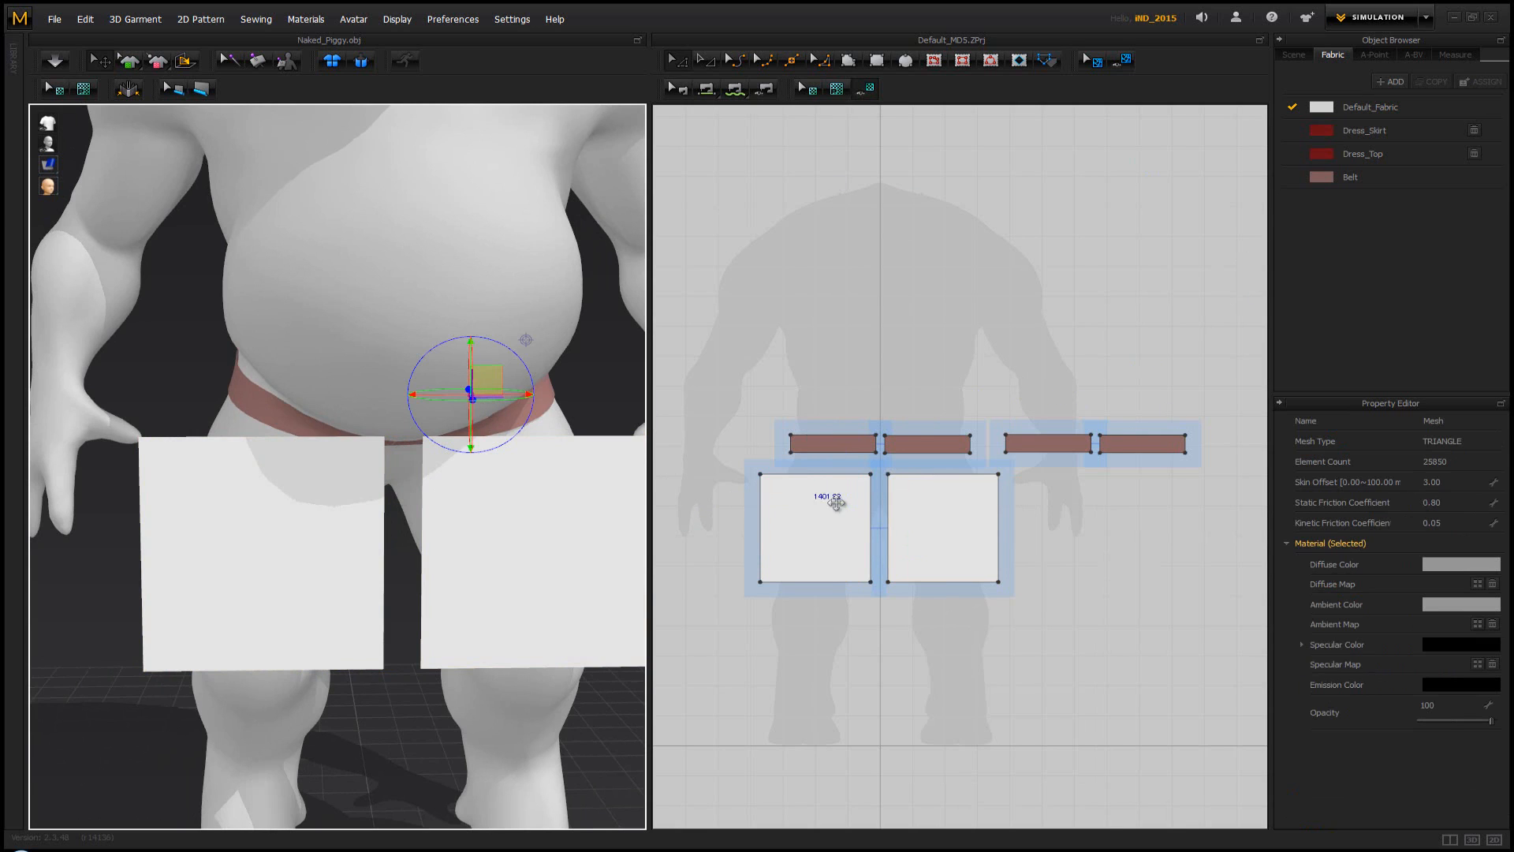
Add a point midway on the left square's inner edge and move its upper inner corner outward along the top to form a diagonal
scroll(812, 450, "up", 3)
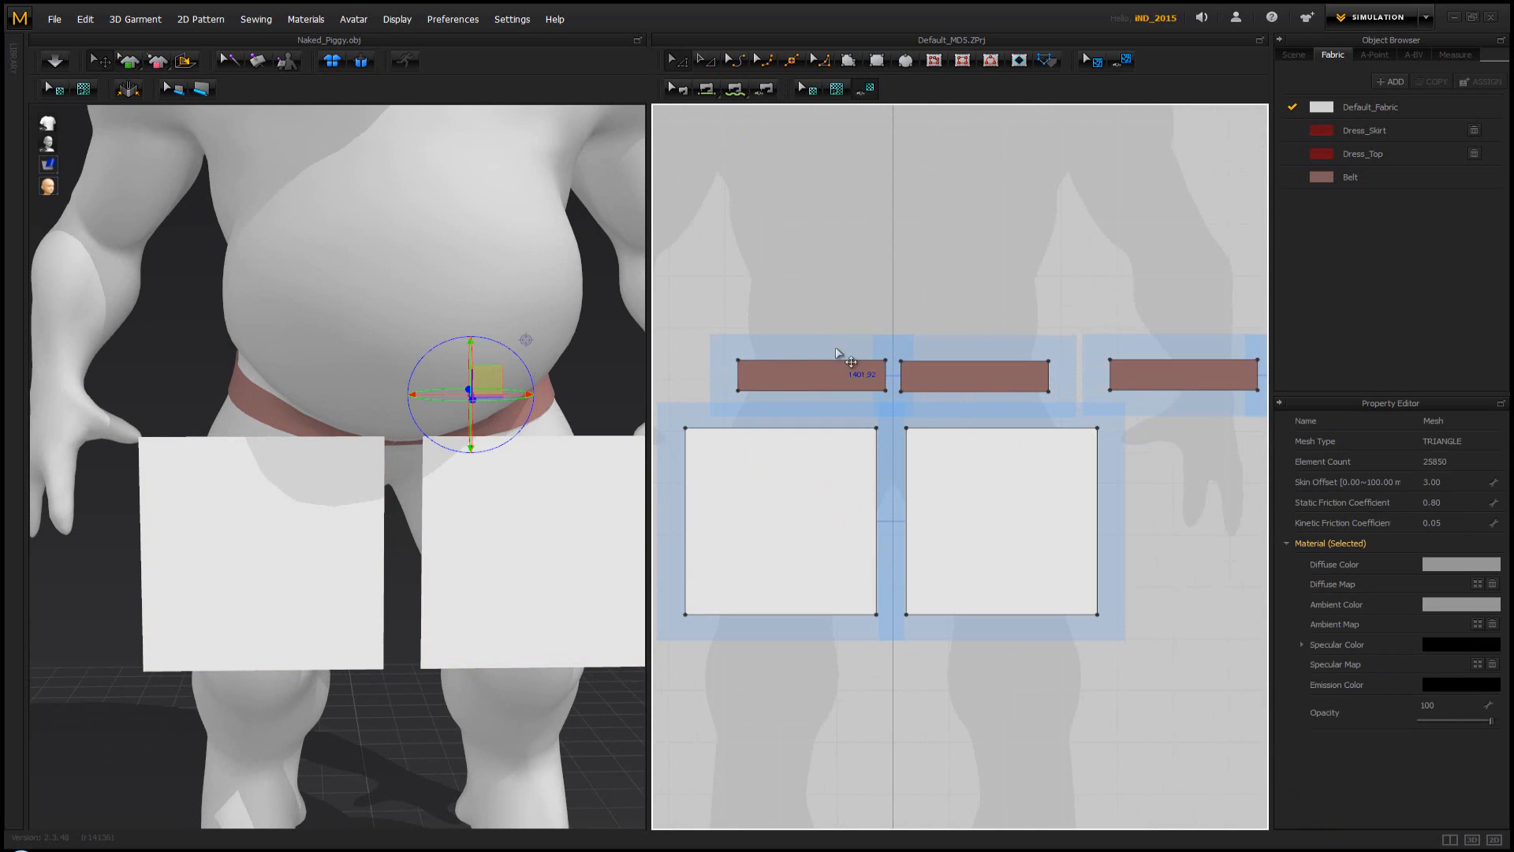
left_click(797, 66)
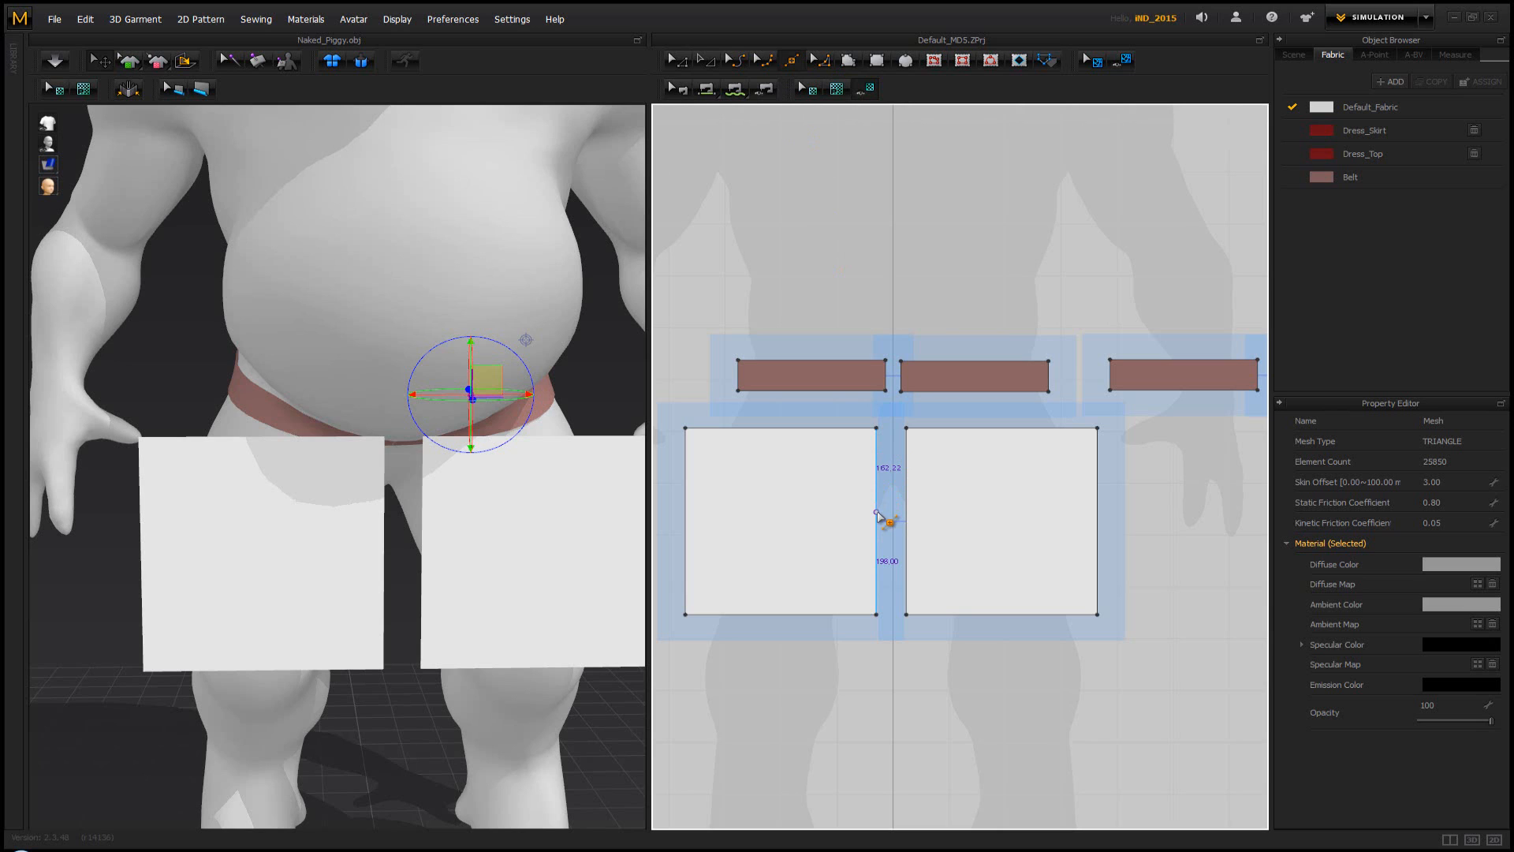
left_click(877, 512)
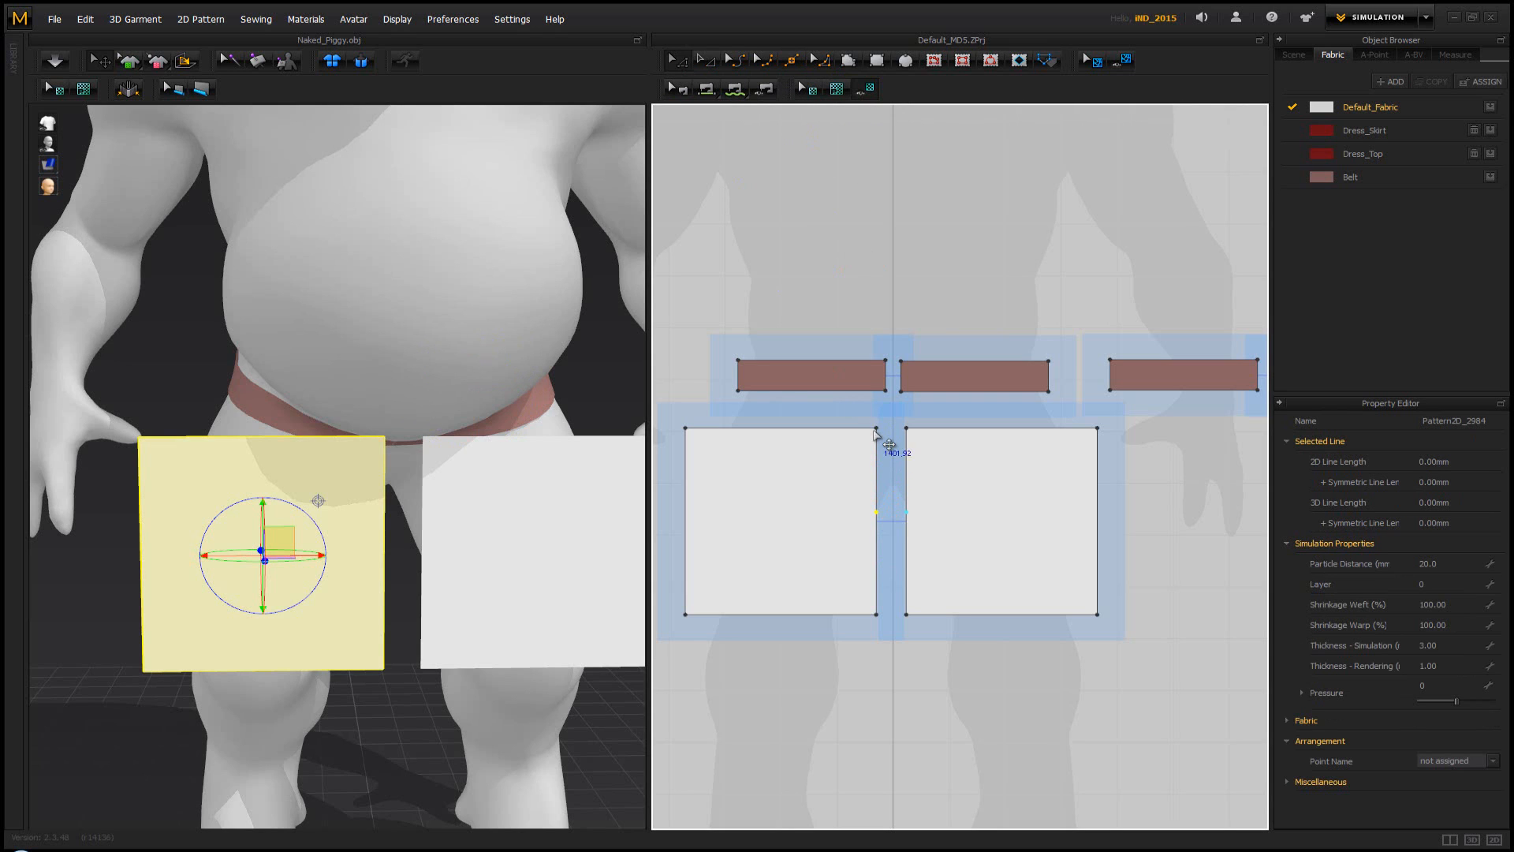
left_click_drag(876, 428, 814, 429)
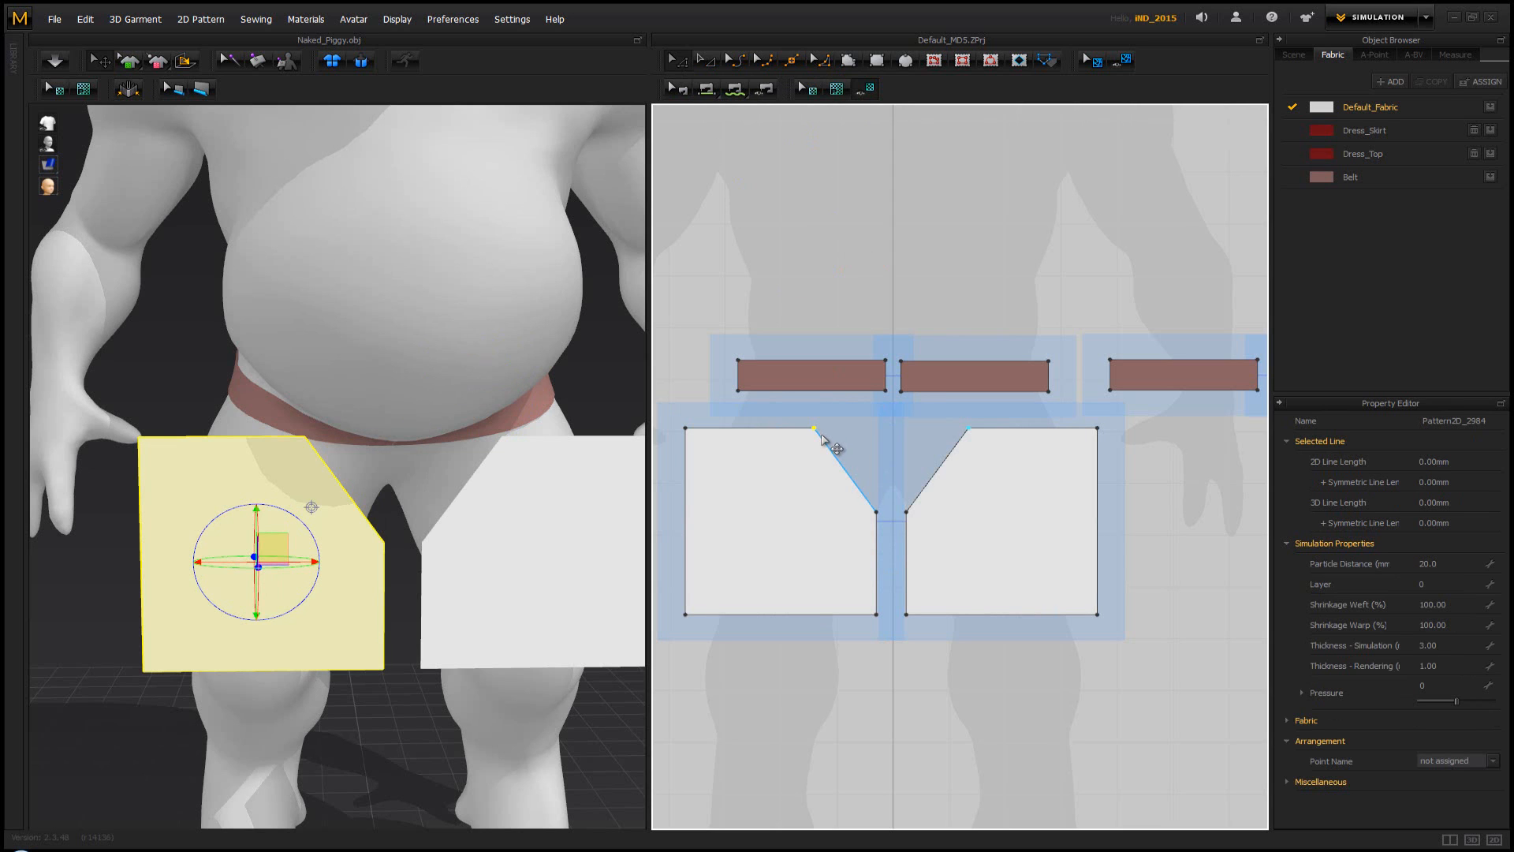
Curve the diagonal edge inward into a concave, quarter-circle-like crotch cutout
mouse_move(402, 440)
right_mouse_down()
mouse_move(339, 442)
mouse_move(374, 448)
right_mouse_up()
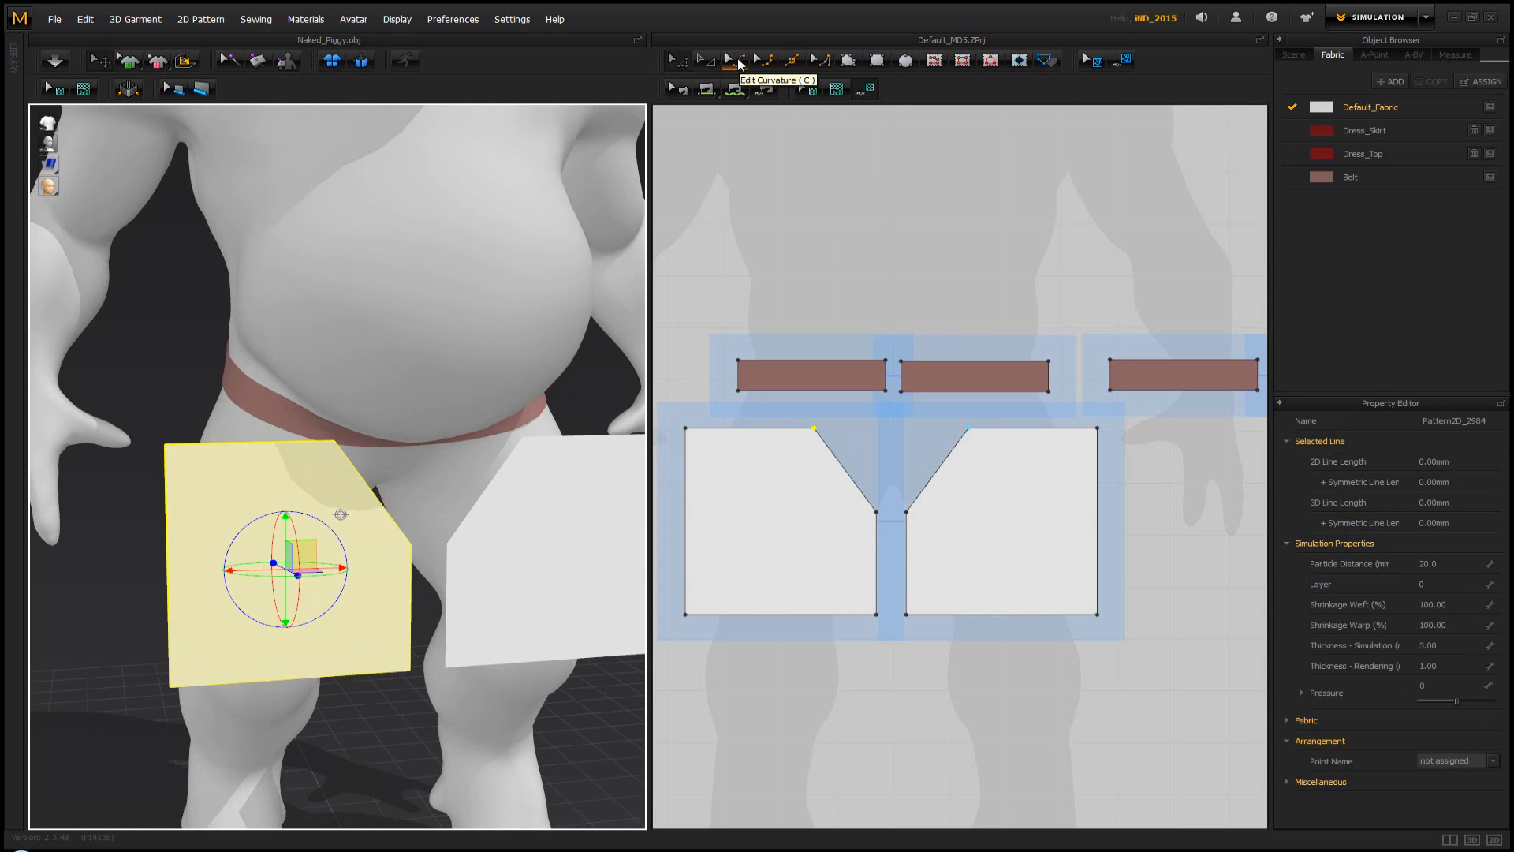
left_click(739, 61)
left_click_drag(843, 474, 810, 500)
Sew the top edges of both front leg pieces to the lower edges of the two front belt pieces
right_click_drag(468, 521, 447, 442)
left_click(706, 89)
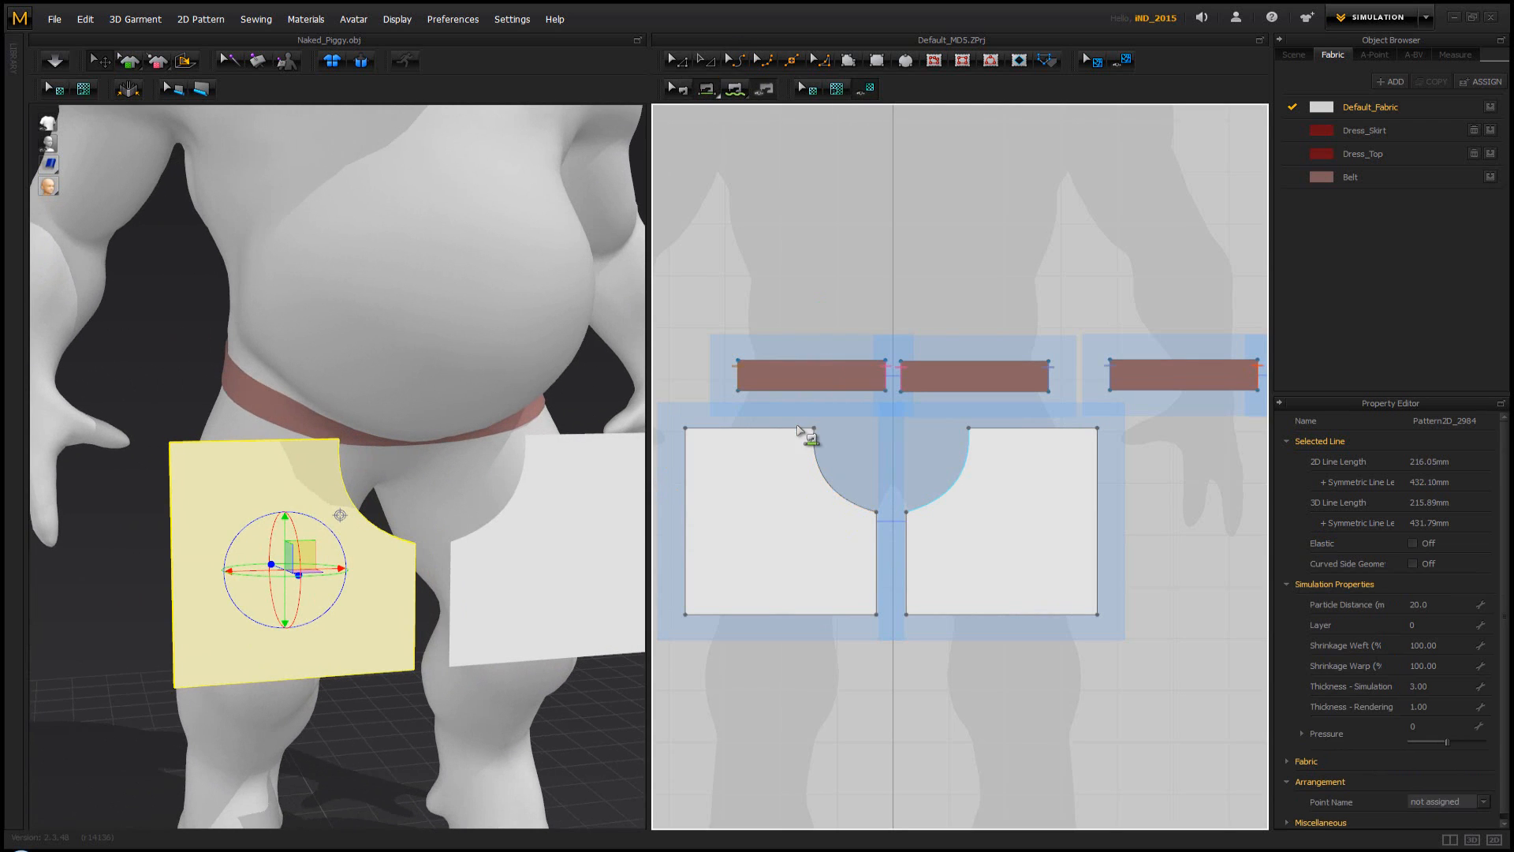
left_click(799, 428)
left_click(853, 391)
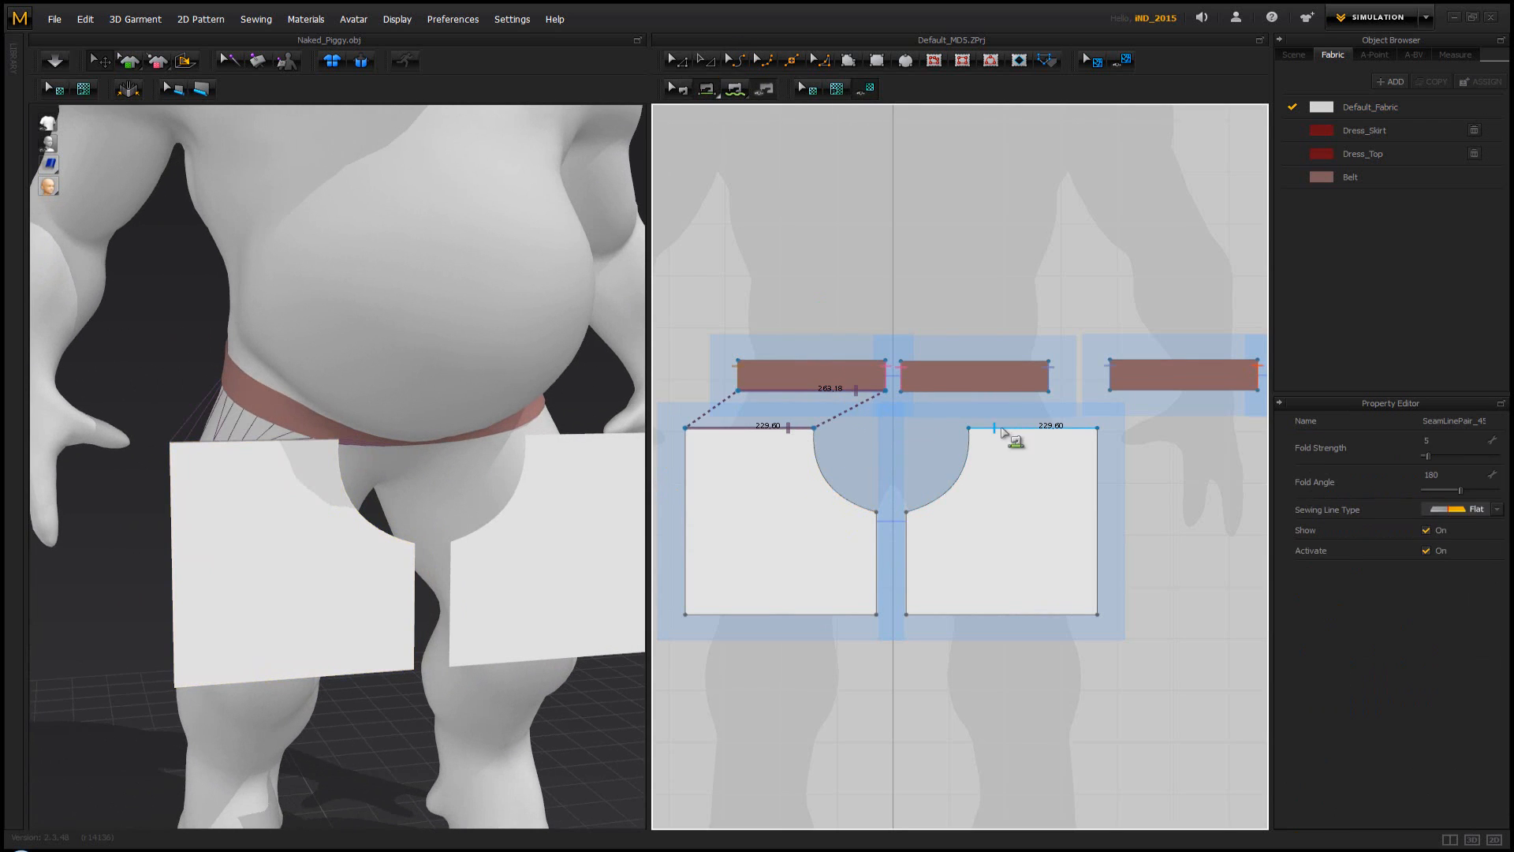
left_click(1006, 429)
left_click(944, 391)
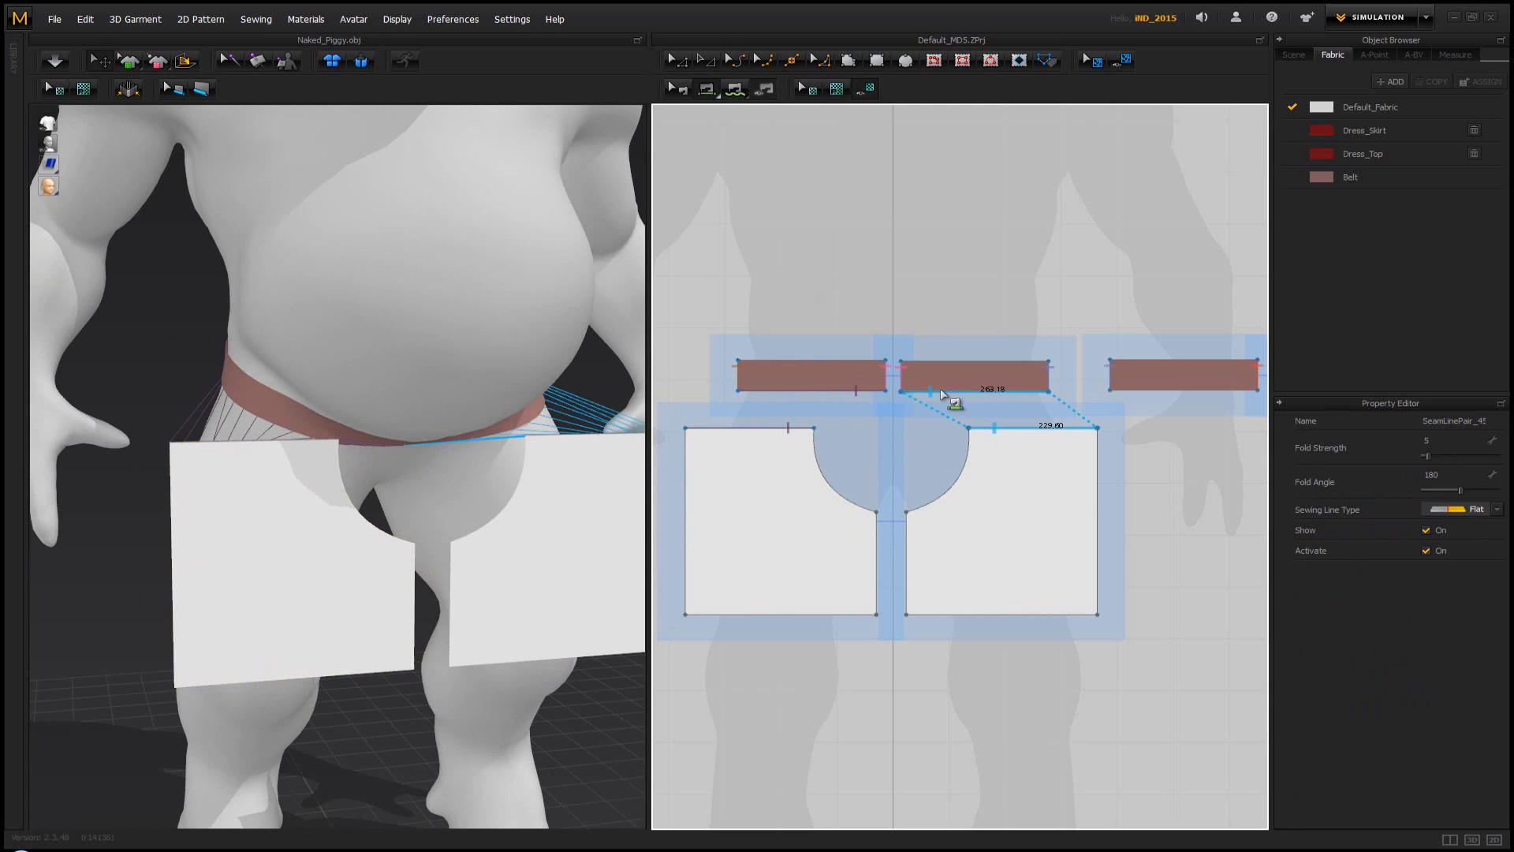
Copy both front leg pieces and paste the pair below the two back belt pieces, level with the originals
scroll(907, 441, "down", 3)
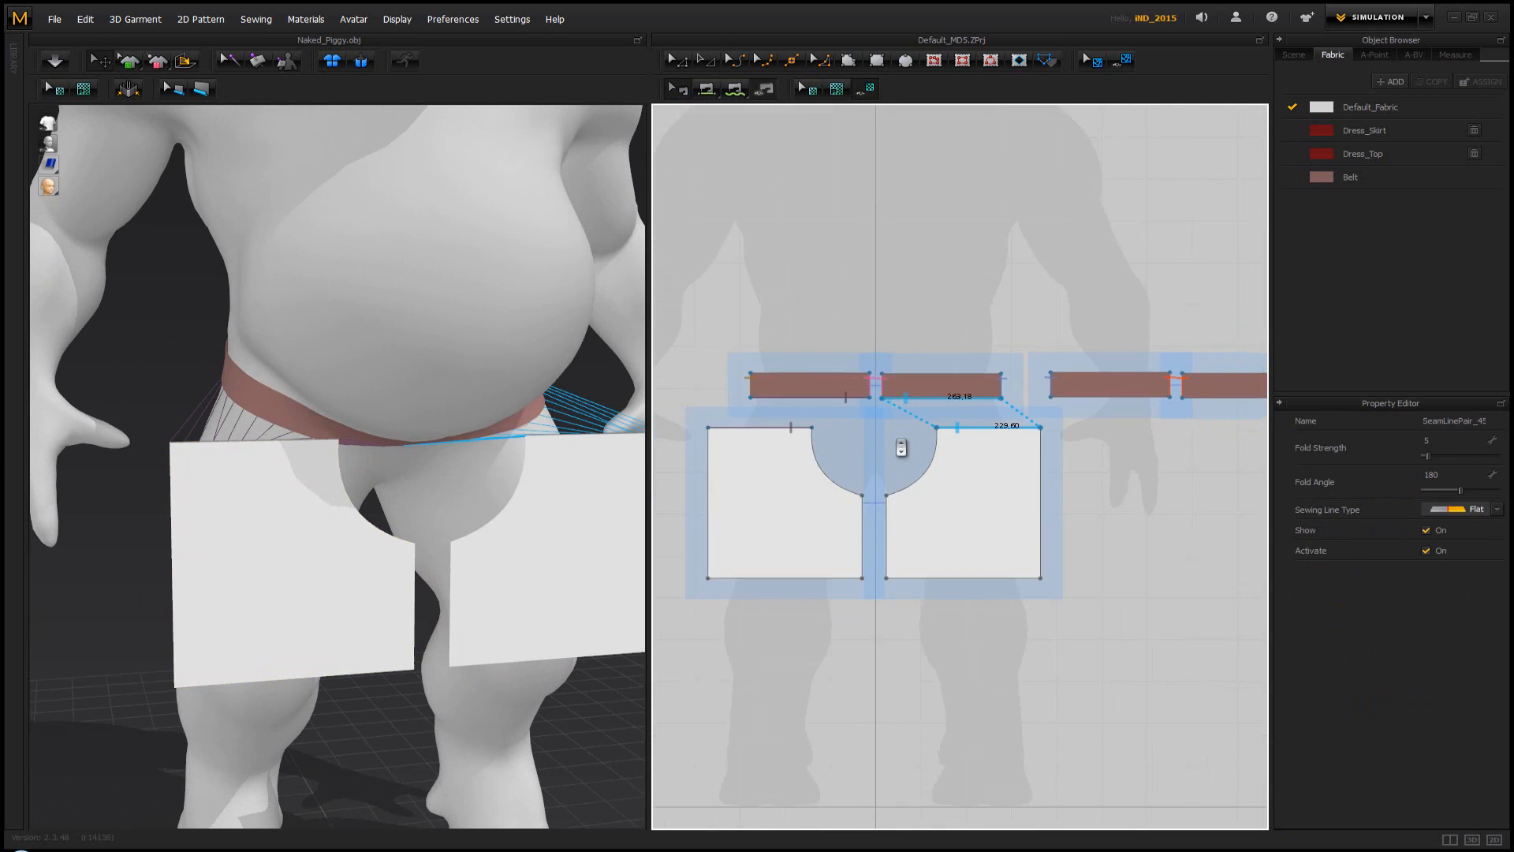
left_click(683, 68)
left_click_drag(725, 428, 1106, 578)
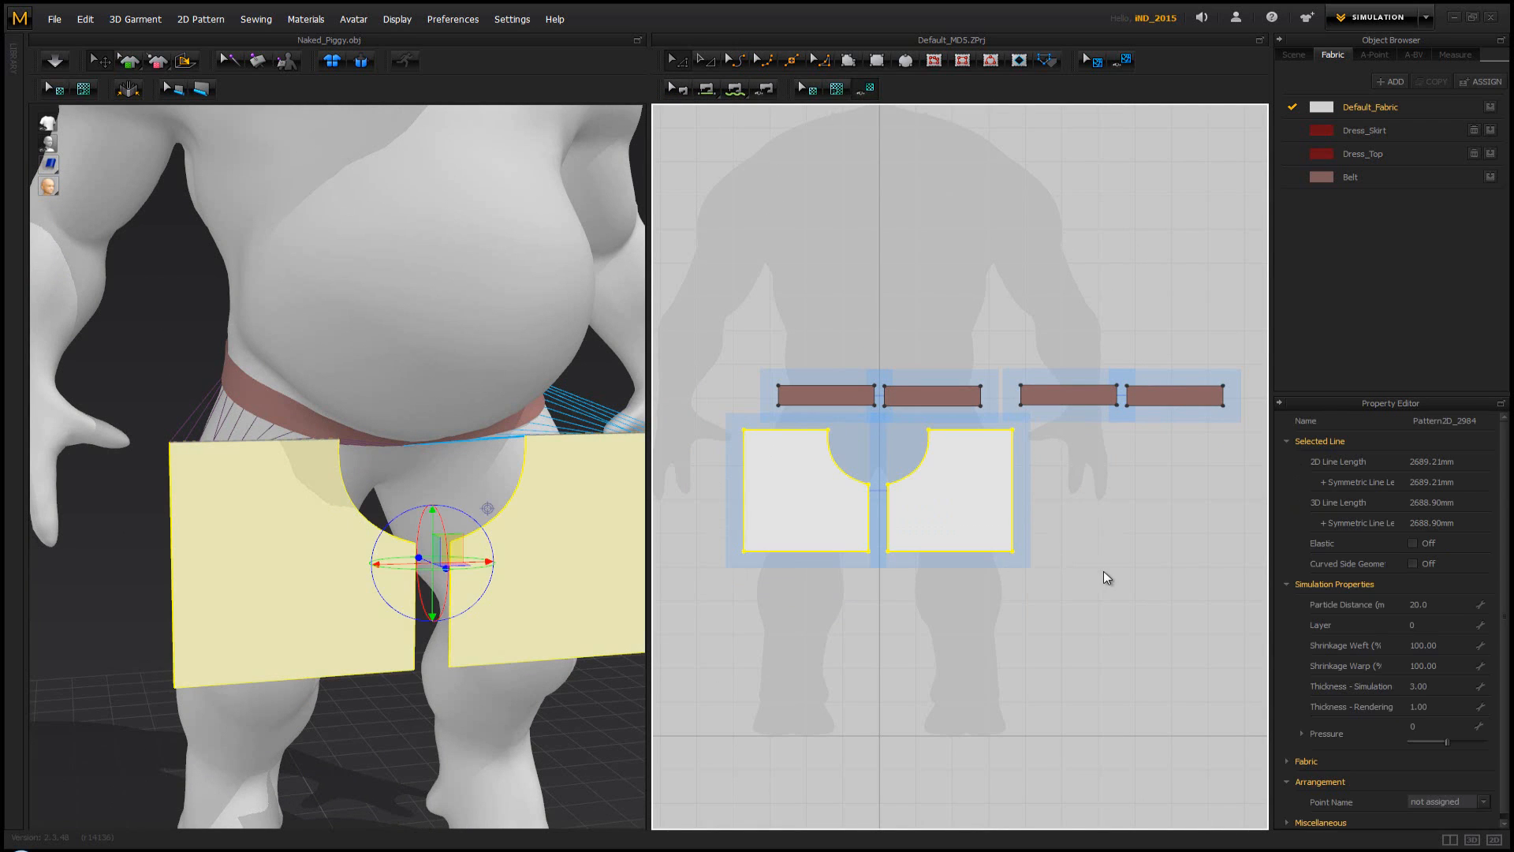
key("ctrl+v")
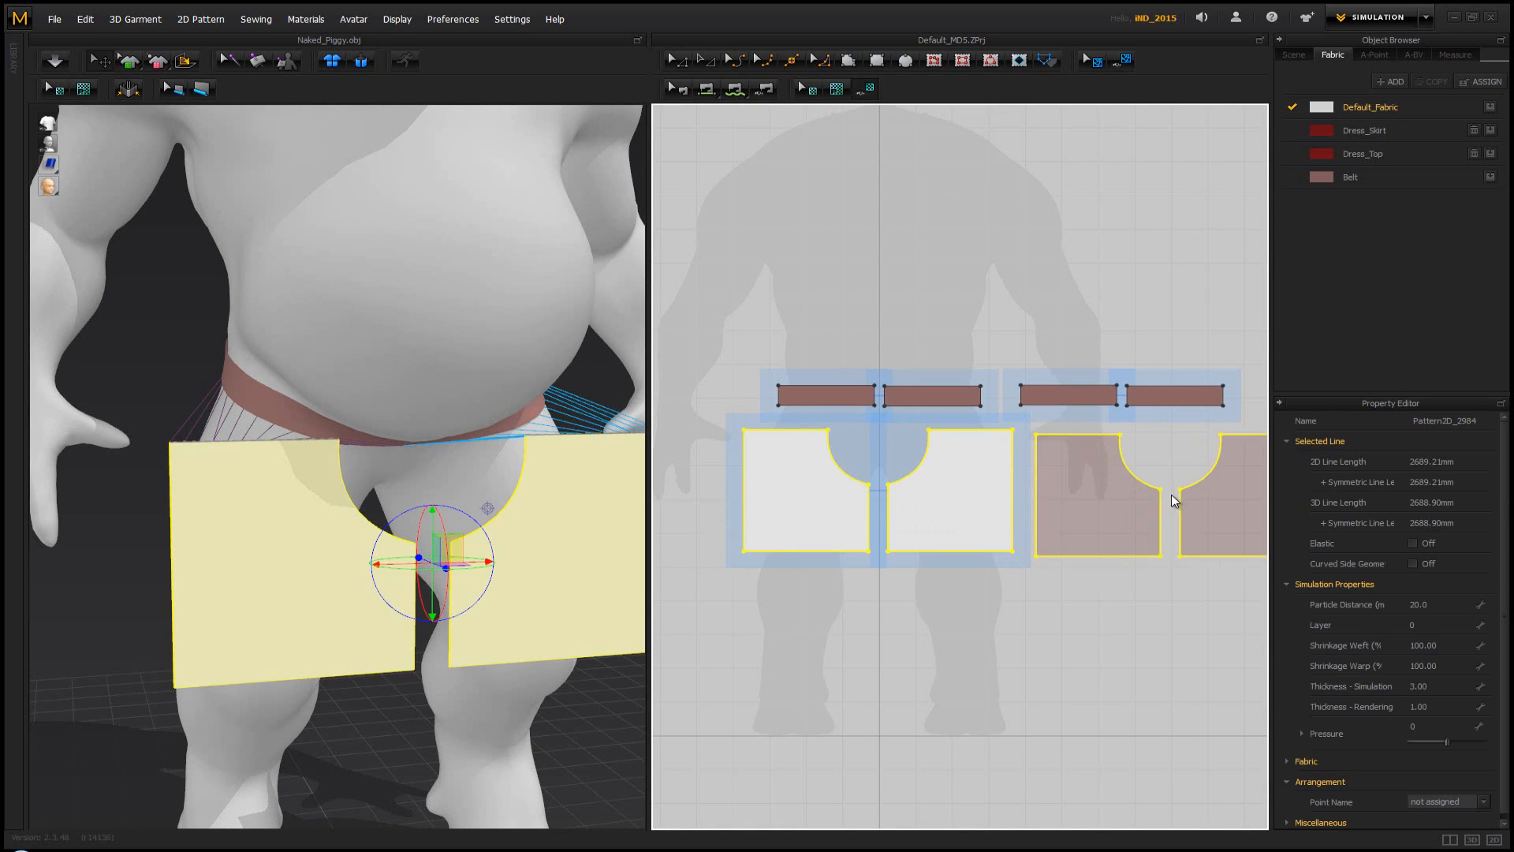
left_click(1188, 497)
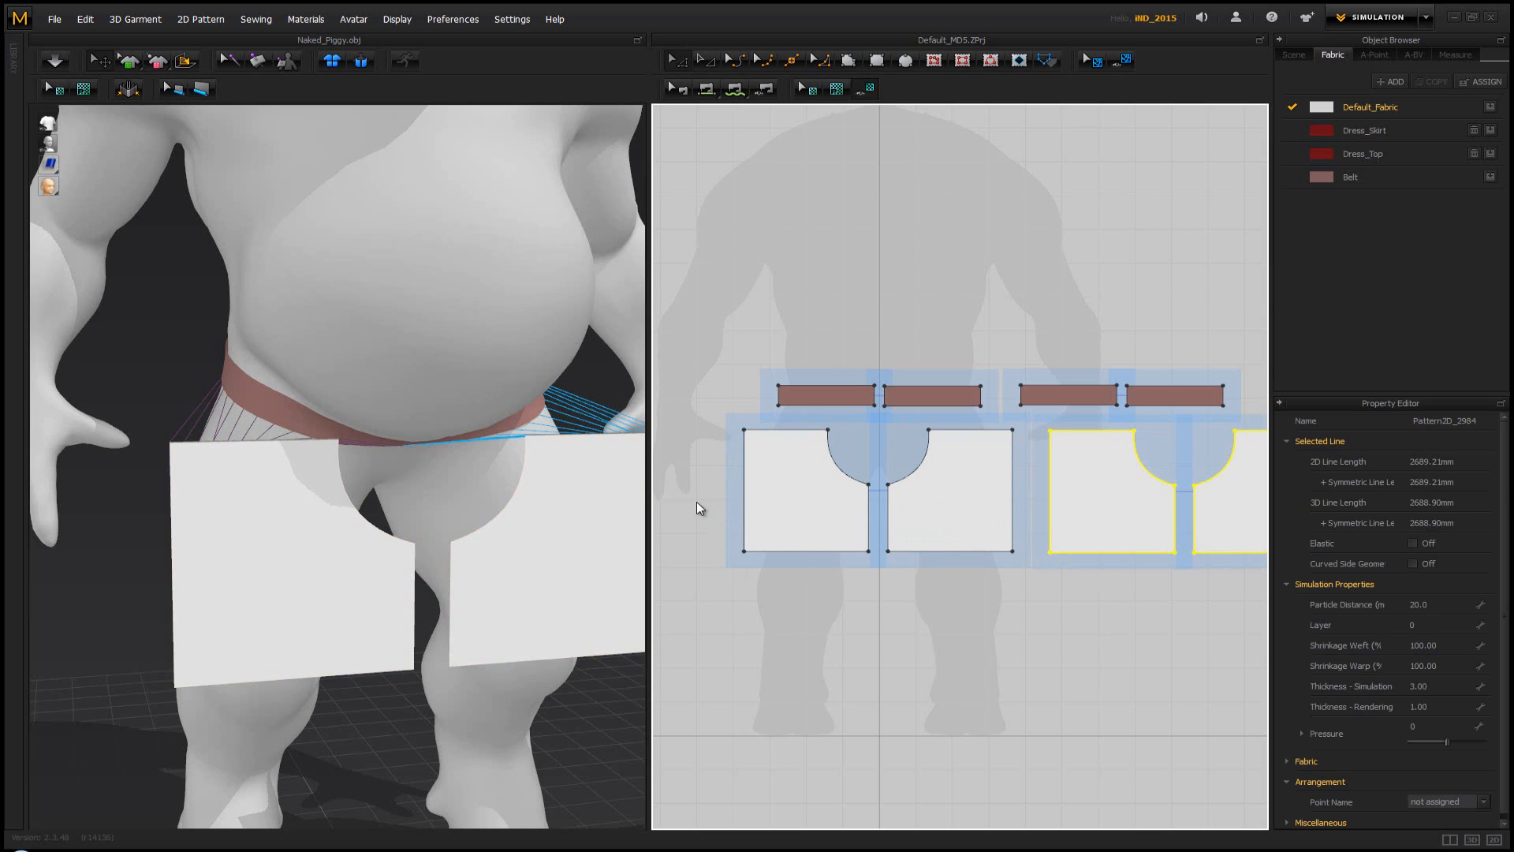
Move the copied leg pieces behind the avatar's legs and flip them horizontally so they face outward at the back
right_click_drag(500, 456, 367, 702)
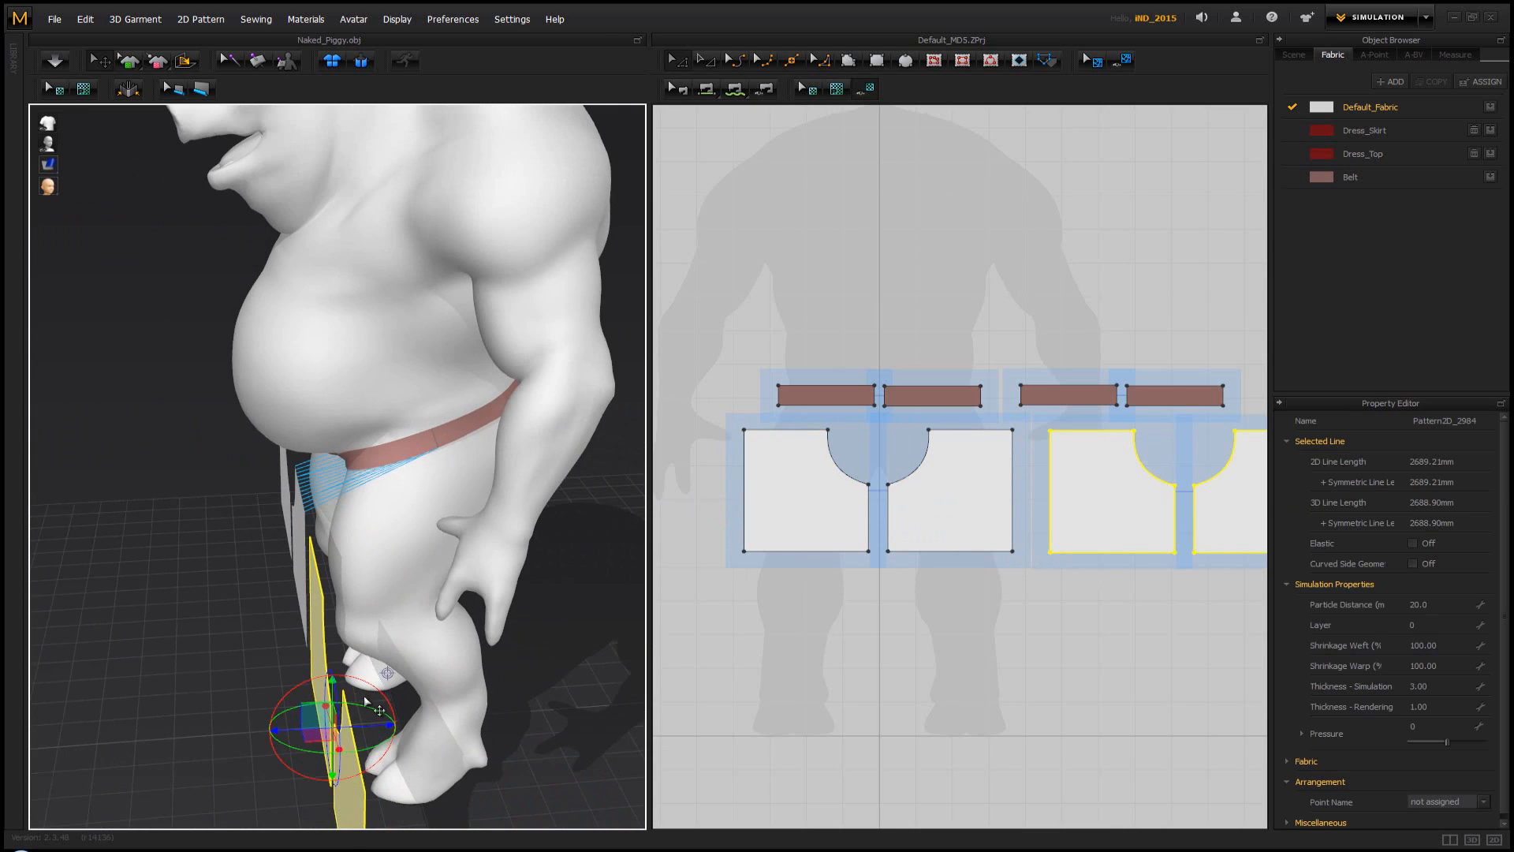
left_click_drag(353, 726, 599, 466)
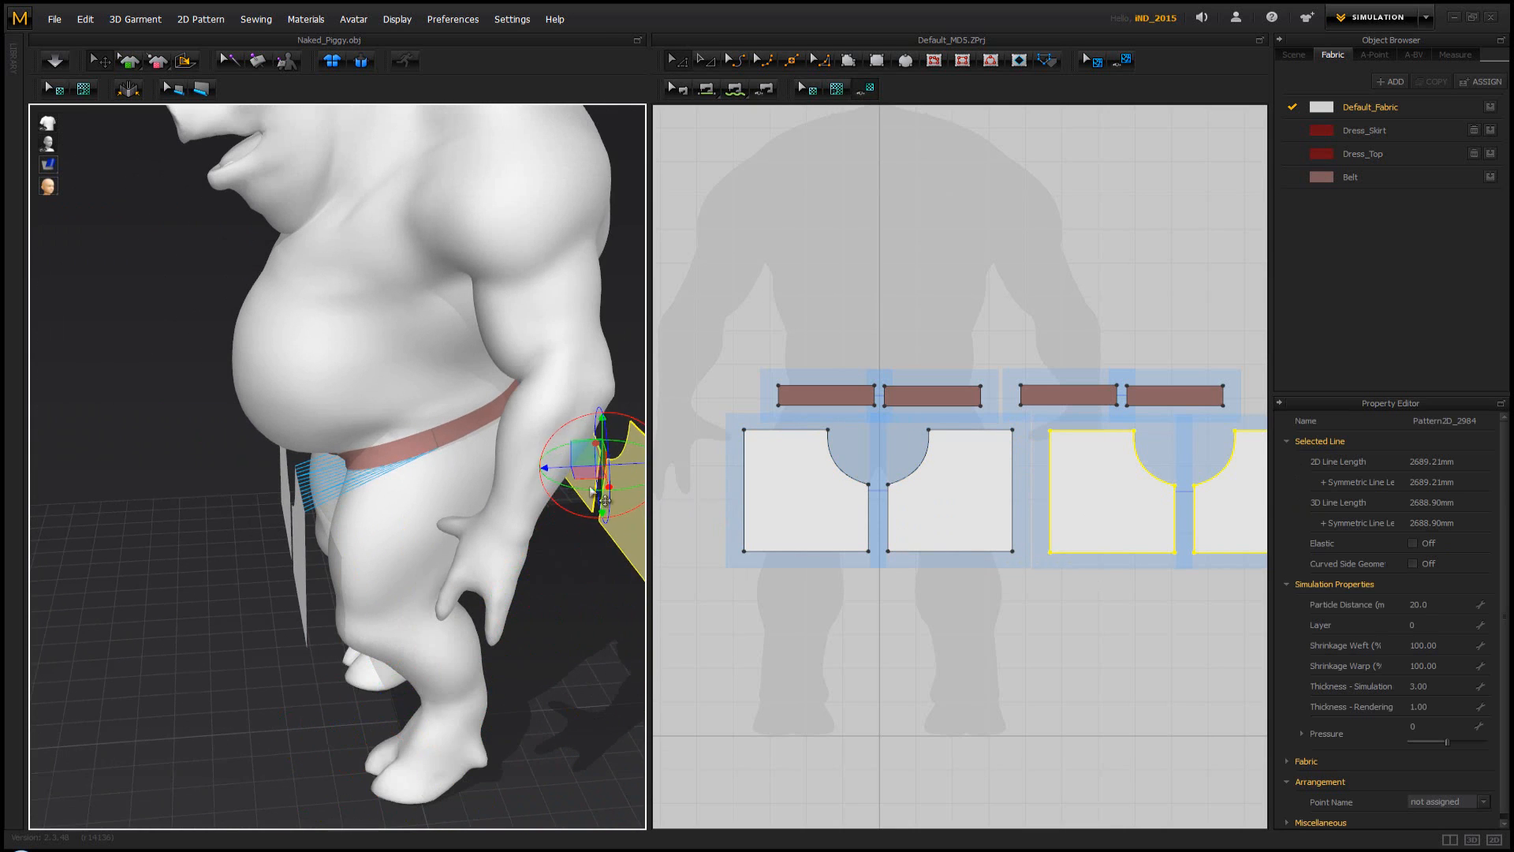
right_click_drag(600, 467, 390, 506)
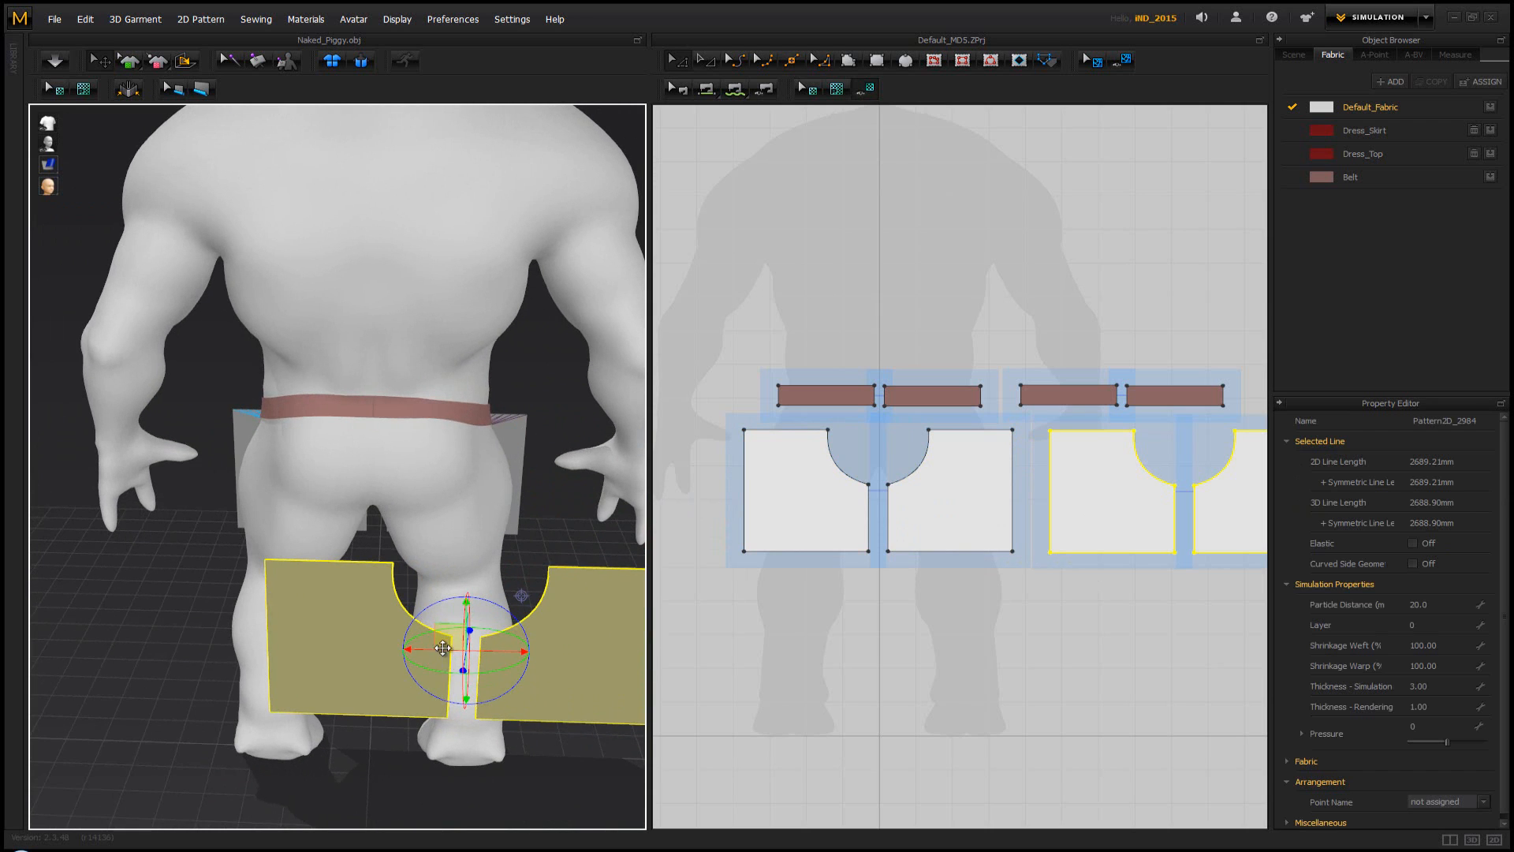
right_click_drag(449, 653, 536, 639)
left_click_drag(559, 625, 438, 601)
right_click(390, 608)
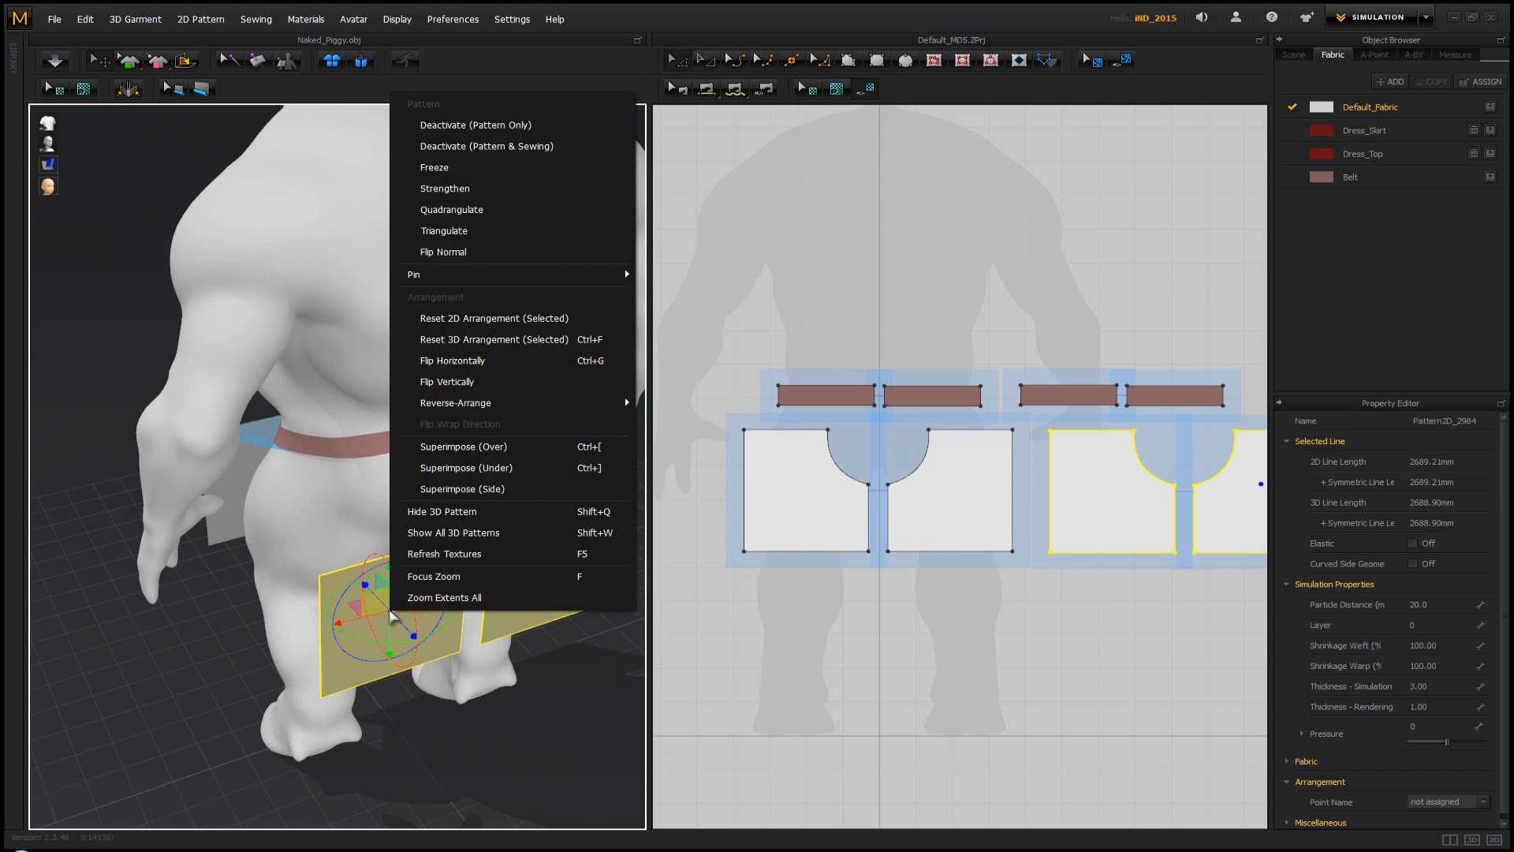
left_click(514, 362)
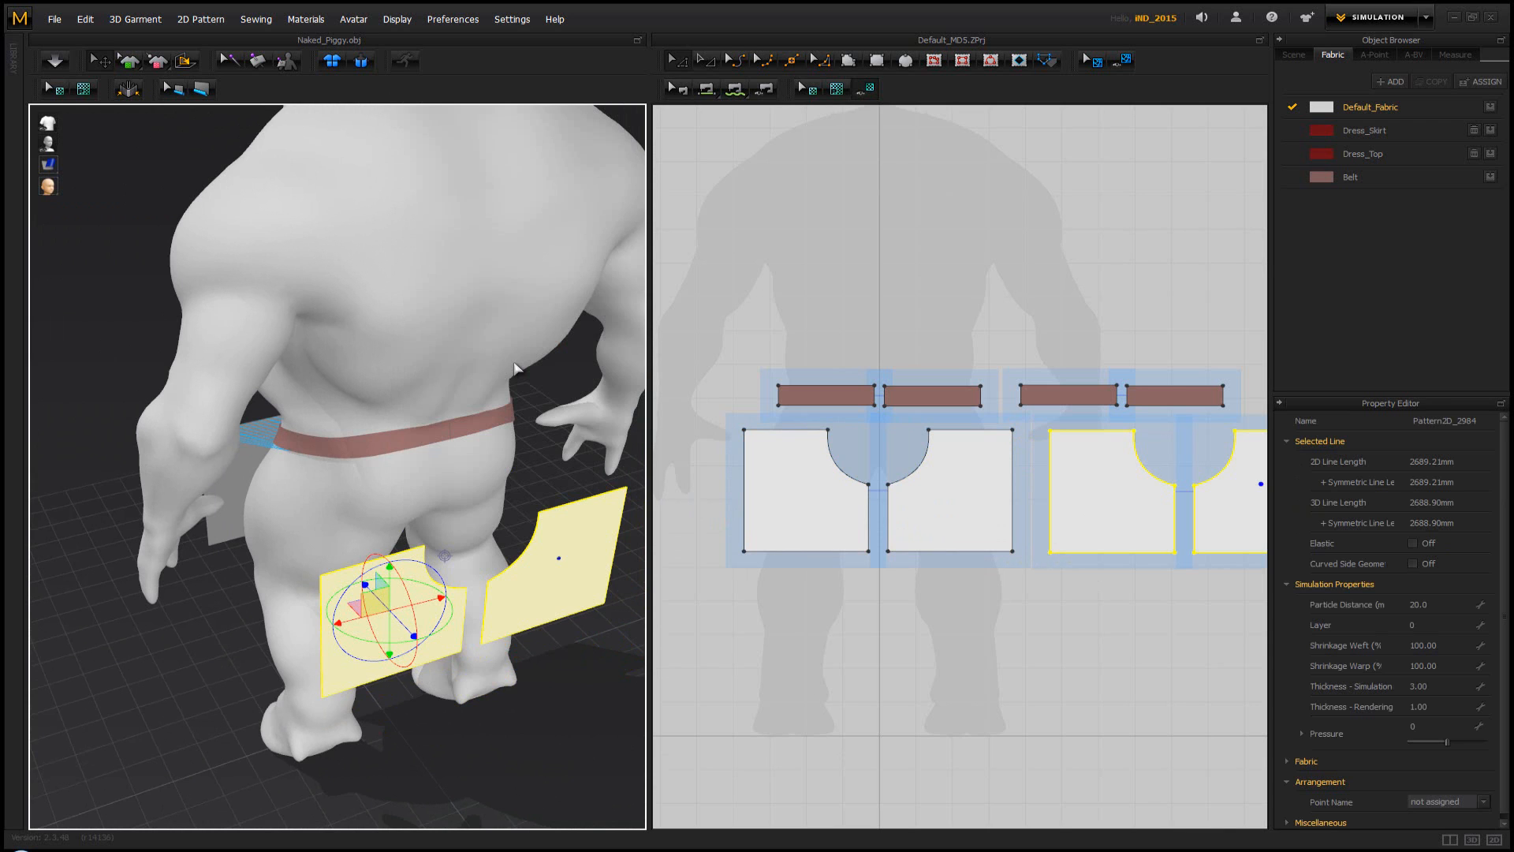
Sew the top edges of both back leg pieces to the lower edges of the two back belt pieces
right_click_drag(557, 551, 322, 476)
left_click(707, 90)
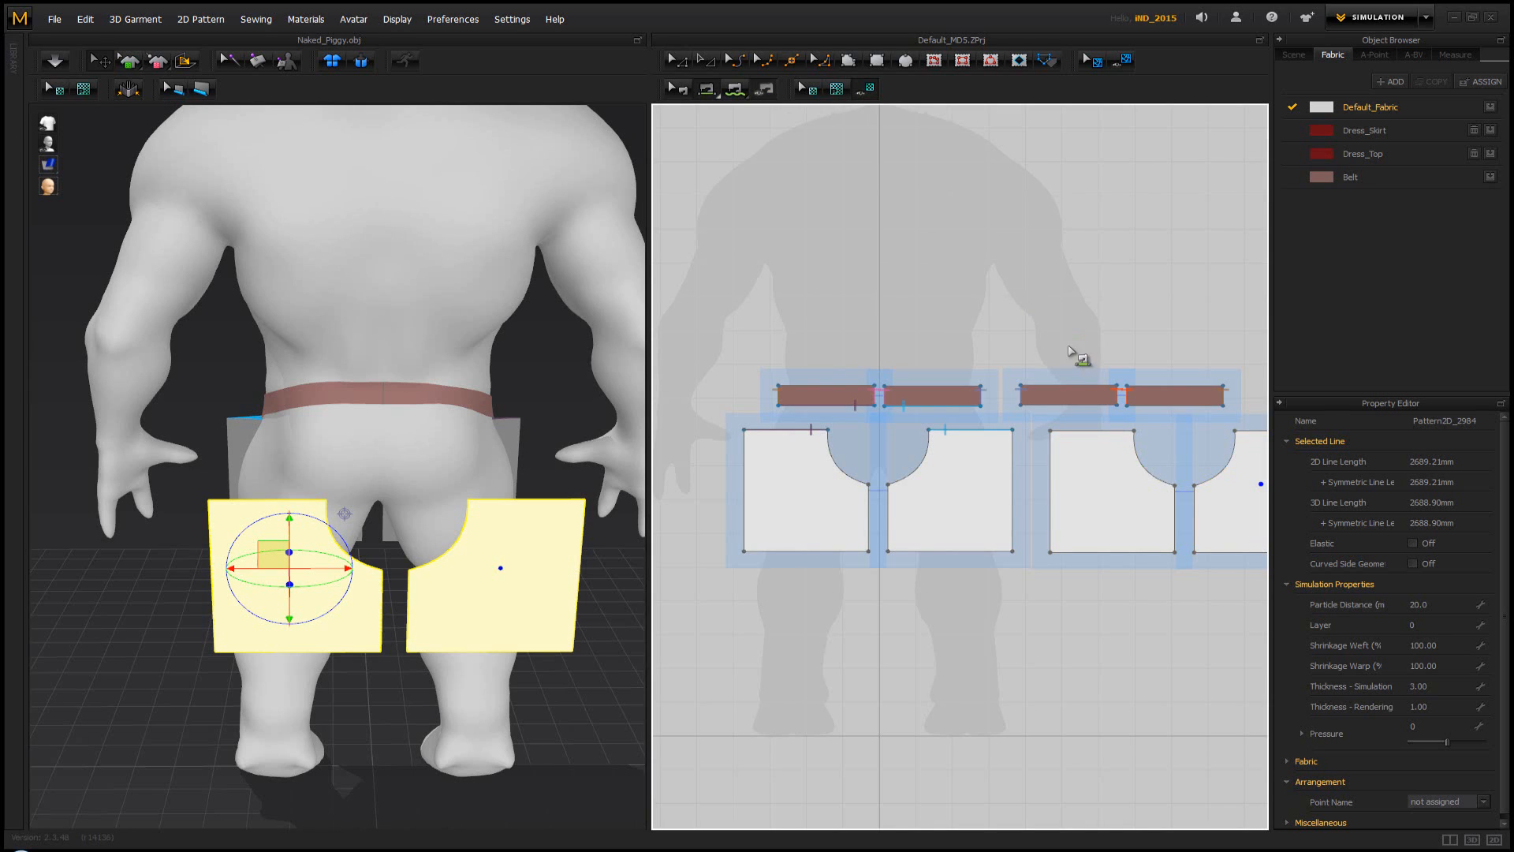
left_click(1076, 431)
left_click(1049, 406)
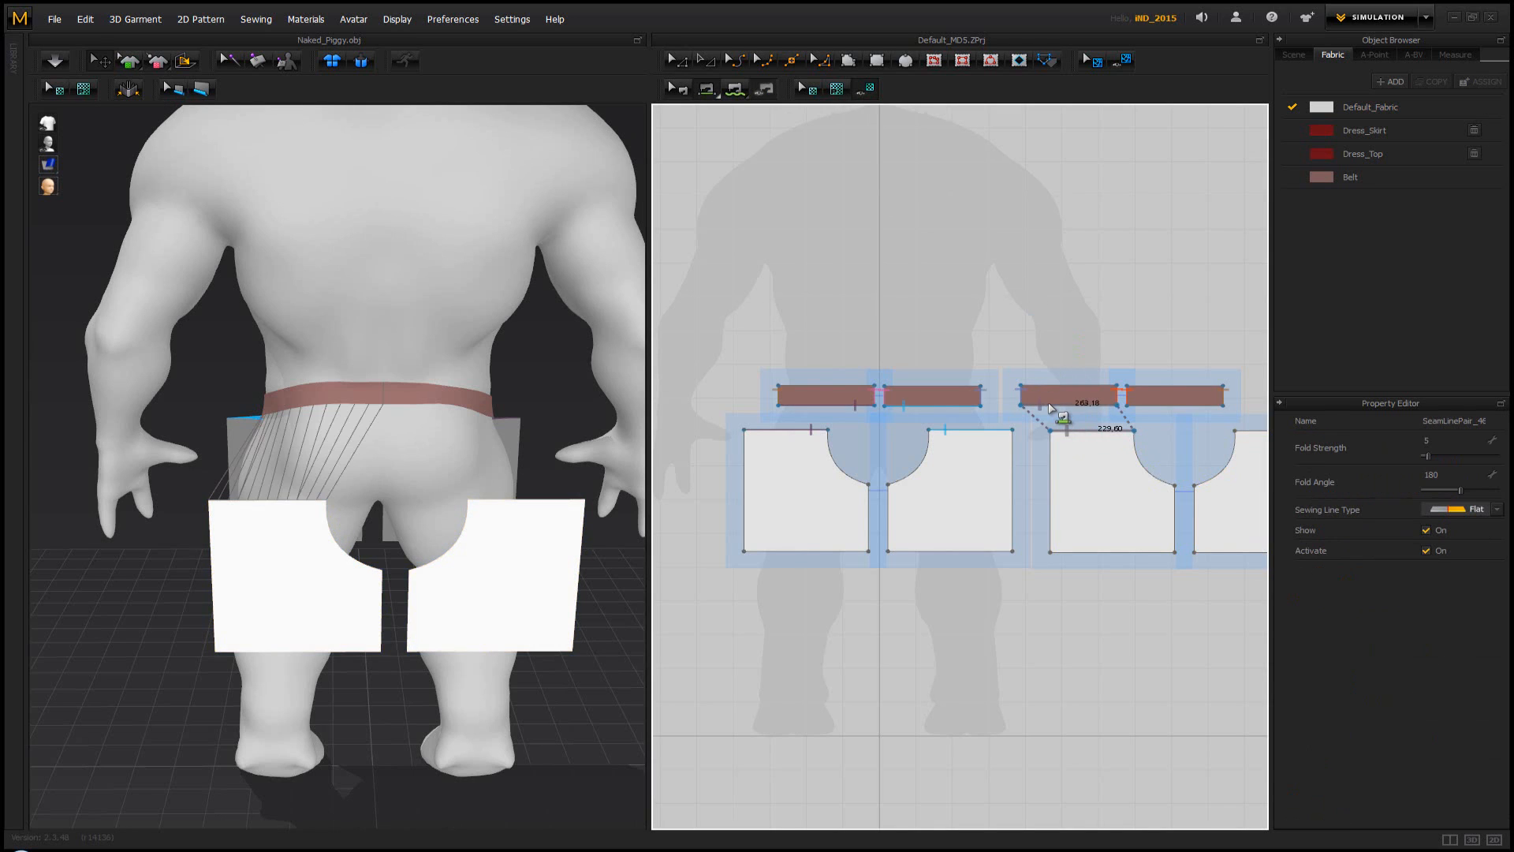
left_click(1242, 433)
left_click(1151, 406)
Sew the right back leg piece's top edge to its belt piece again, in the reverse direction so the seam threads cross
right_click_drag(501, 388, 623, 405)
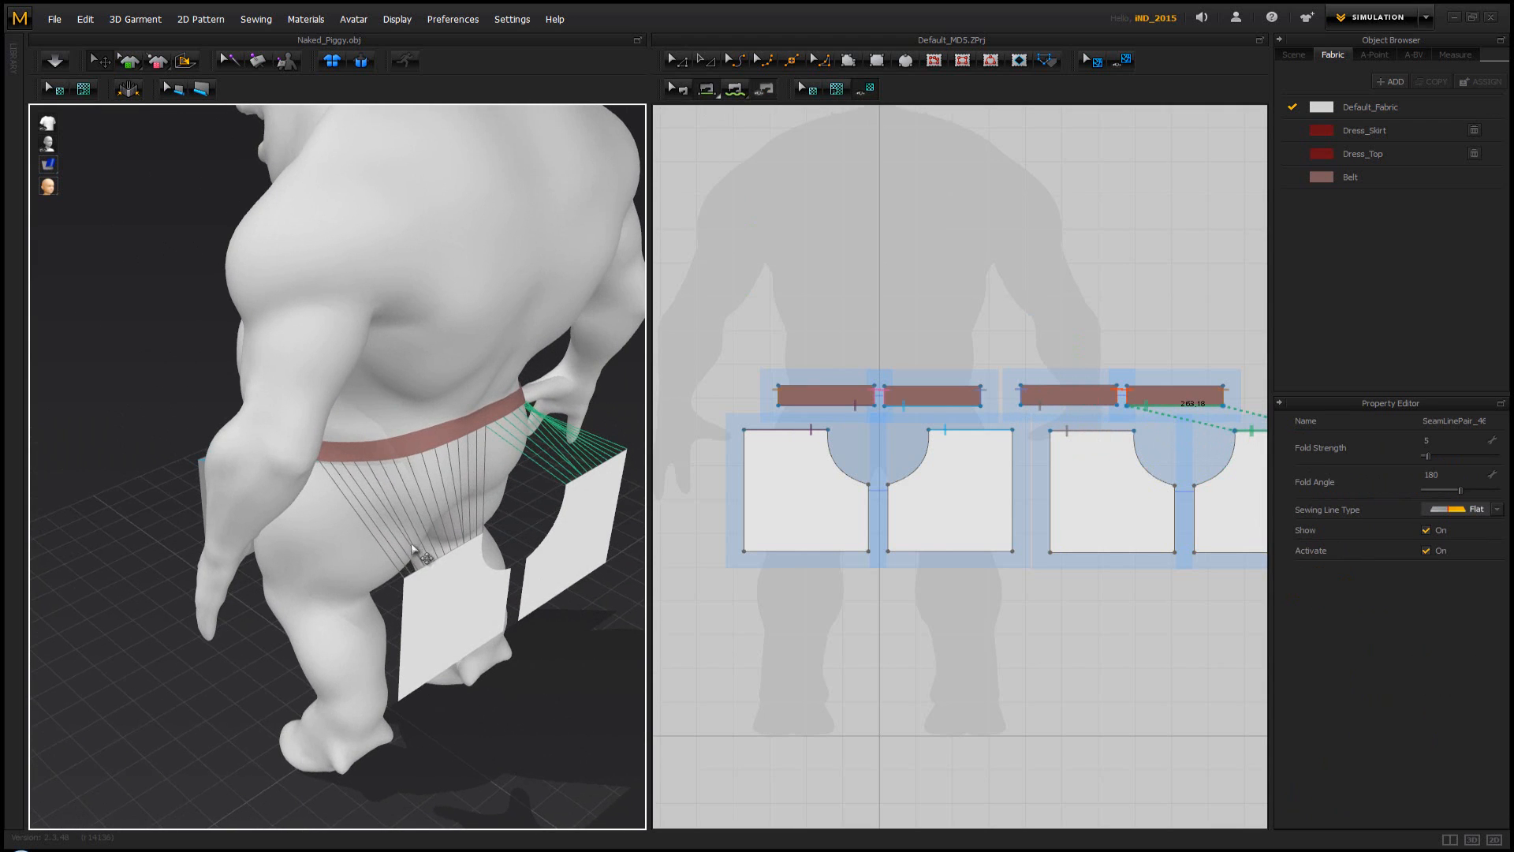
right_click_drag(503, 550, 461, 516)
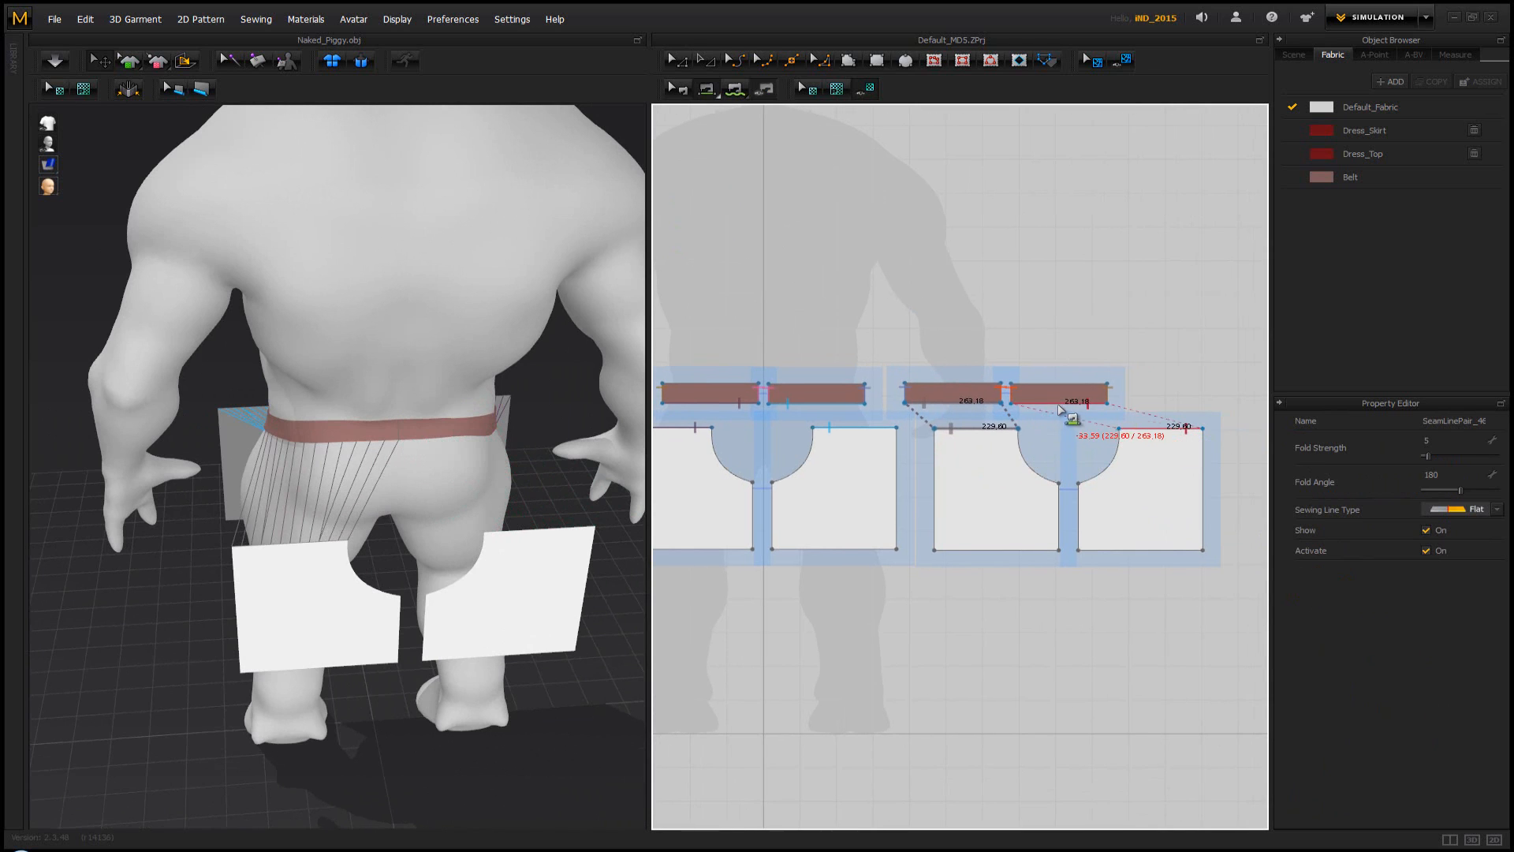
left_click(1038, 406)
right_click_drag(530, 496, 408, 491)
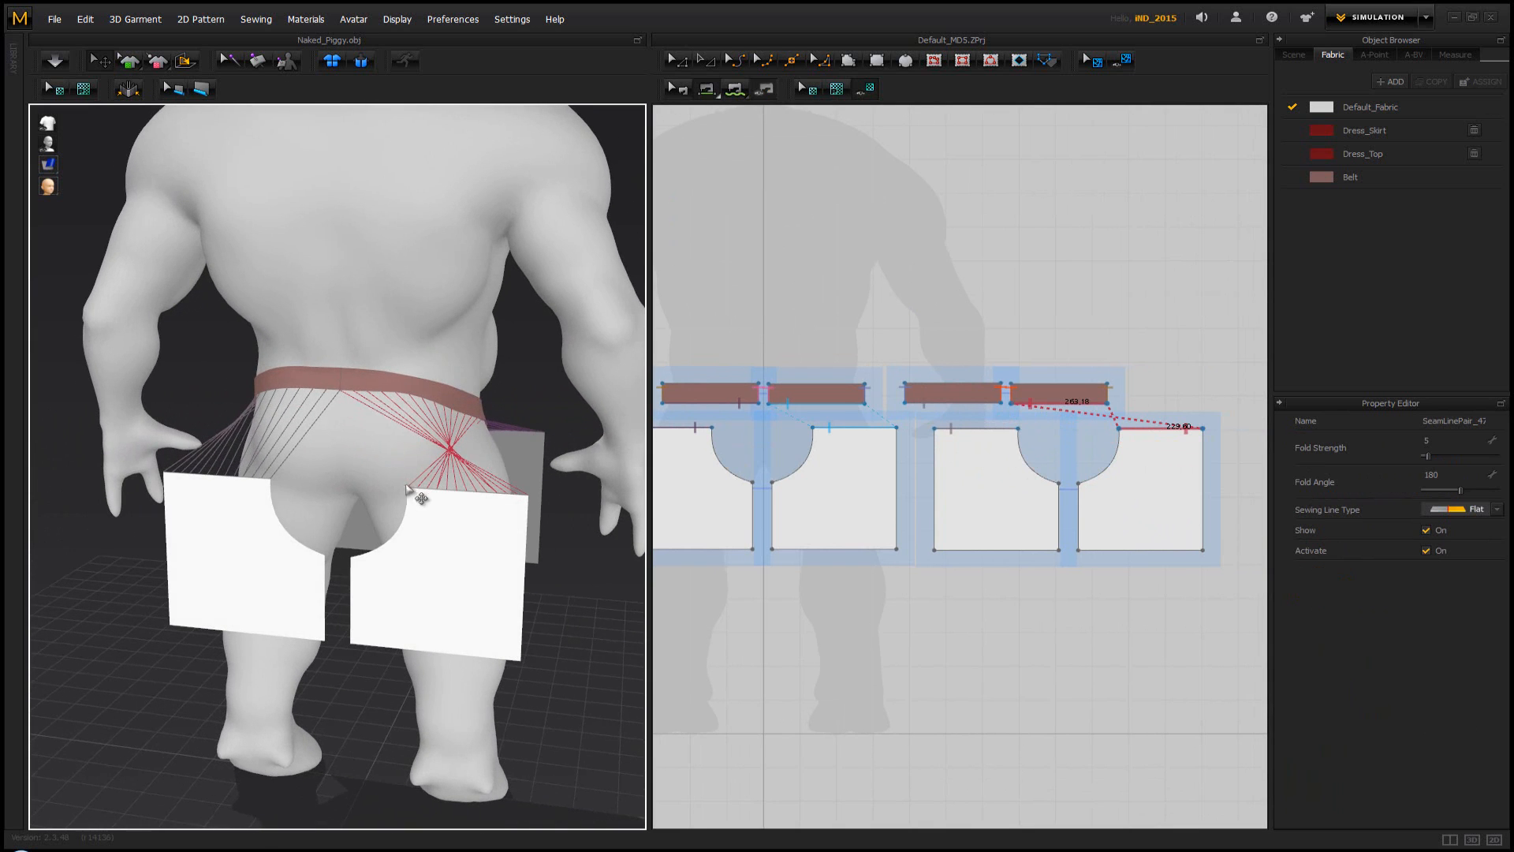
scroll(461, 473, "up", 2)
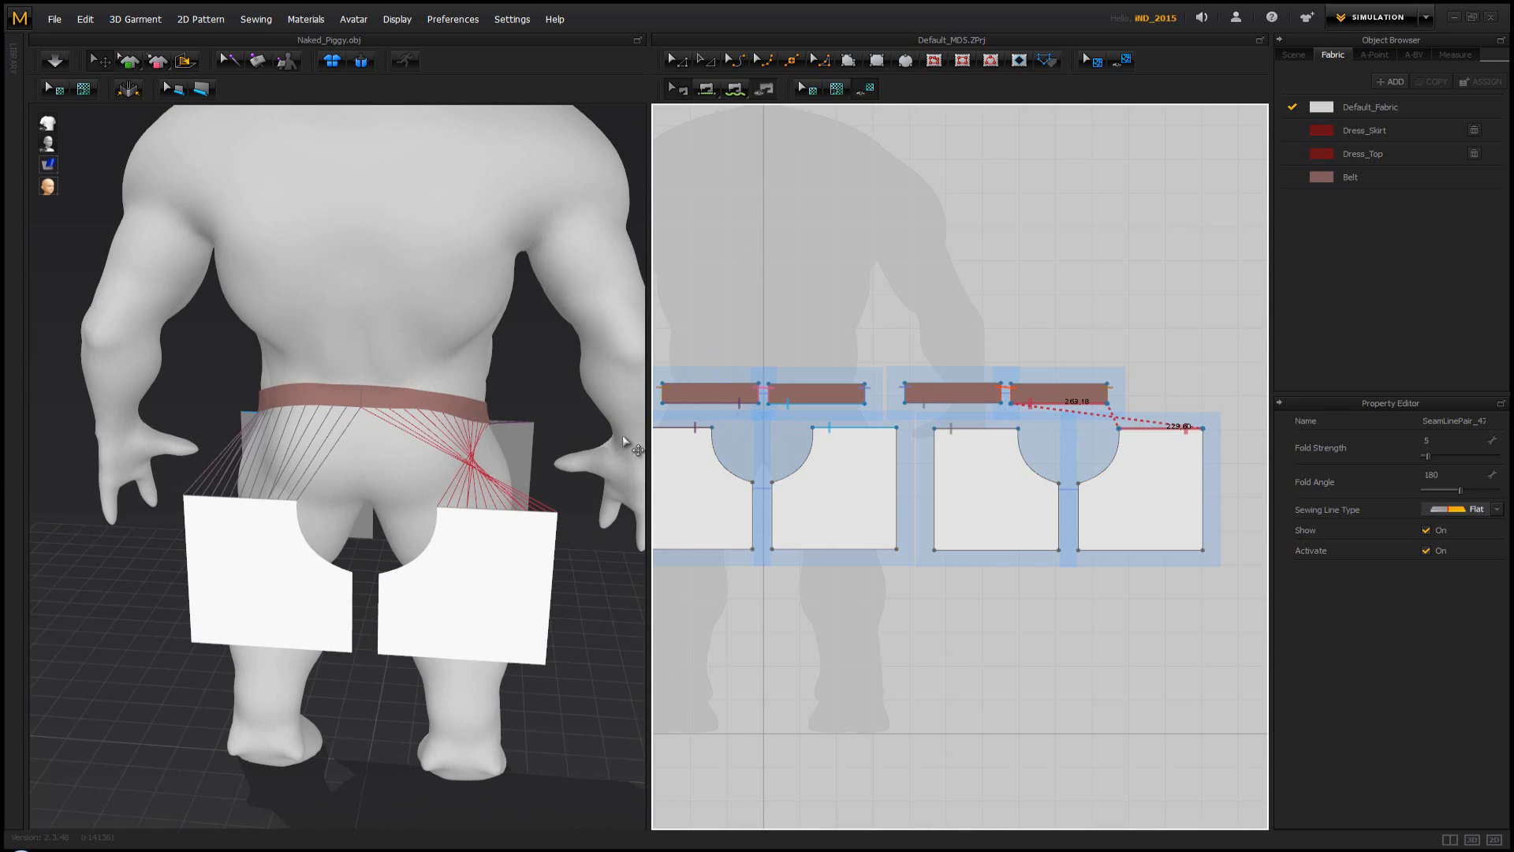
right_click(1121, 426)
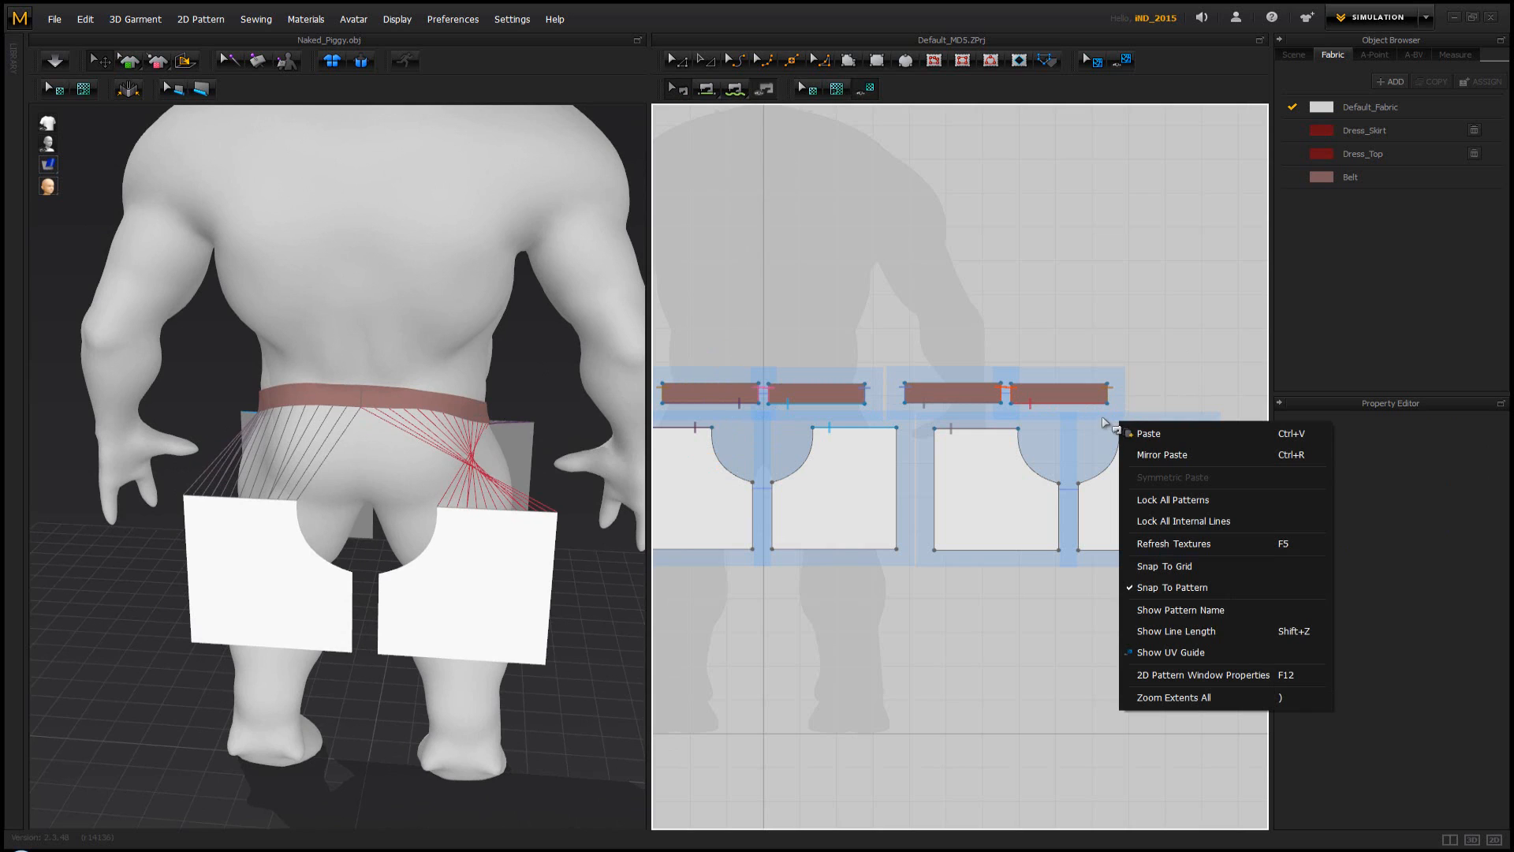
left_click(676, 65)
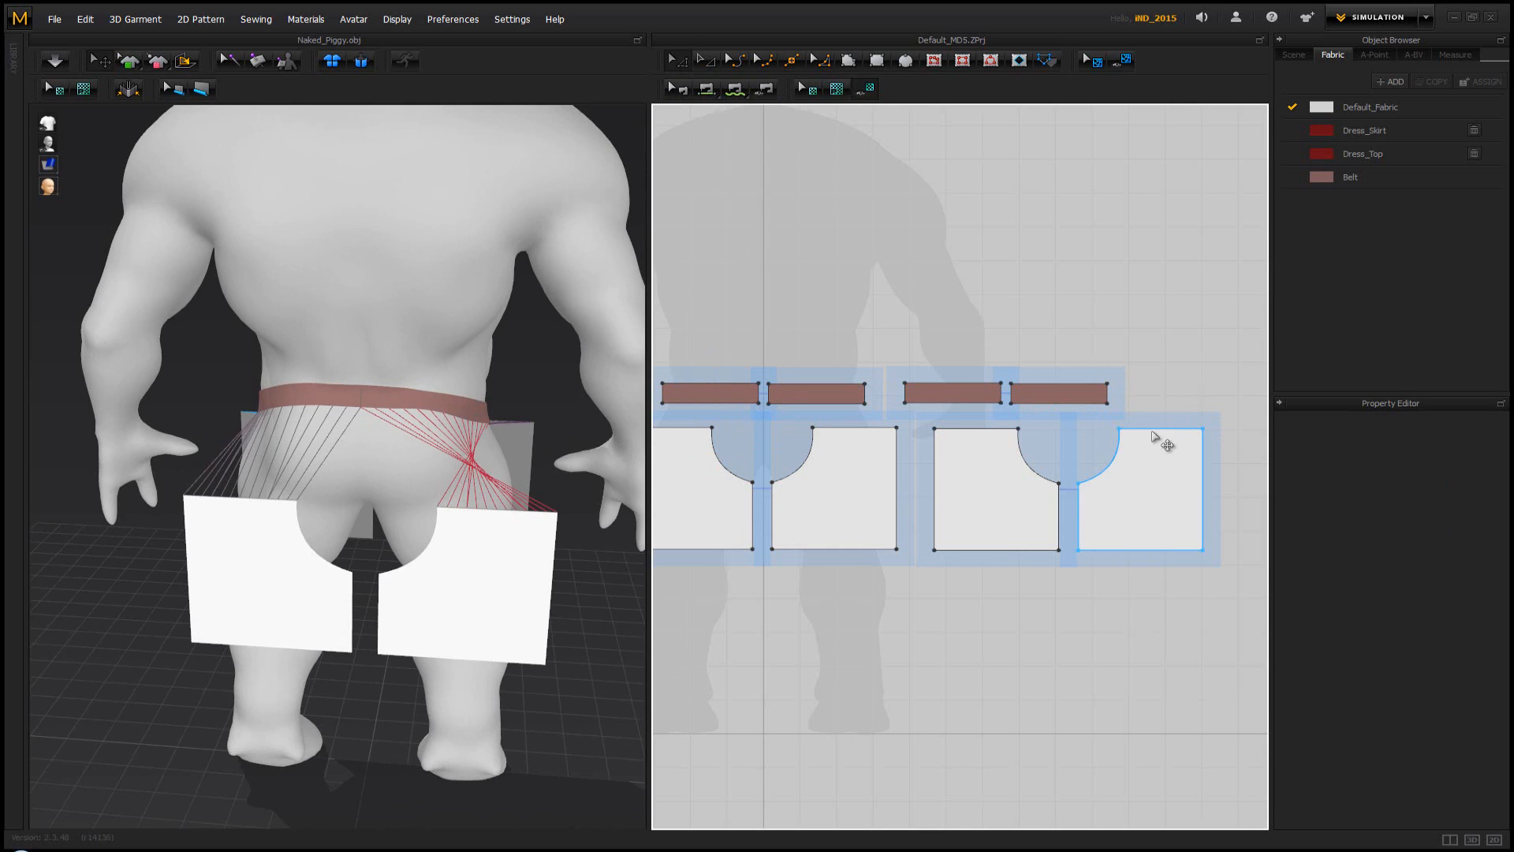
Reverse the sewing between the right back leg piece's top edge and its belt piece so the seam threads stop crossing
key("n")
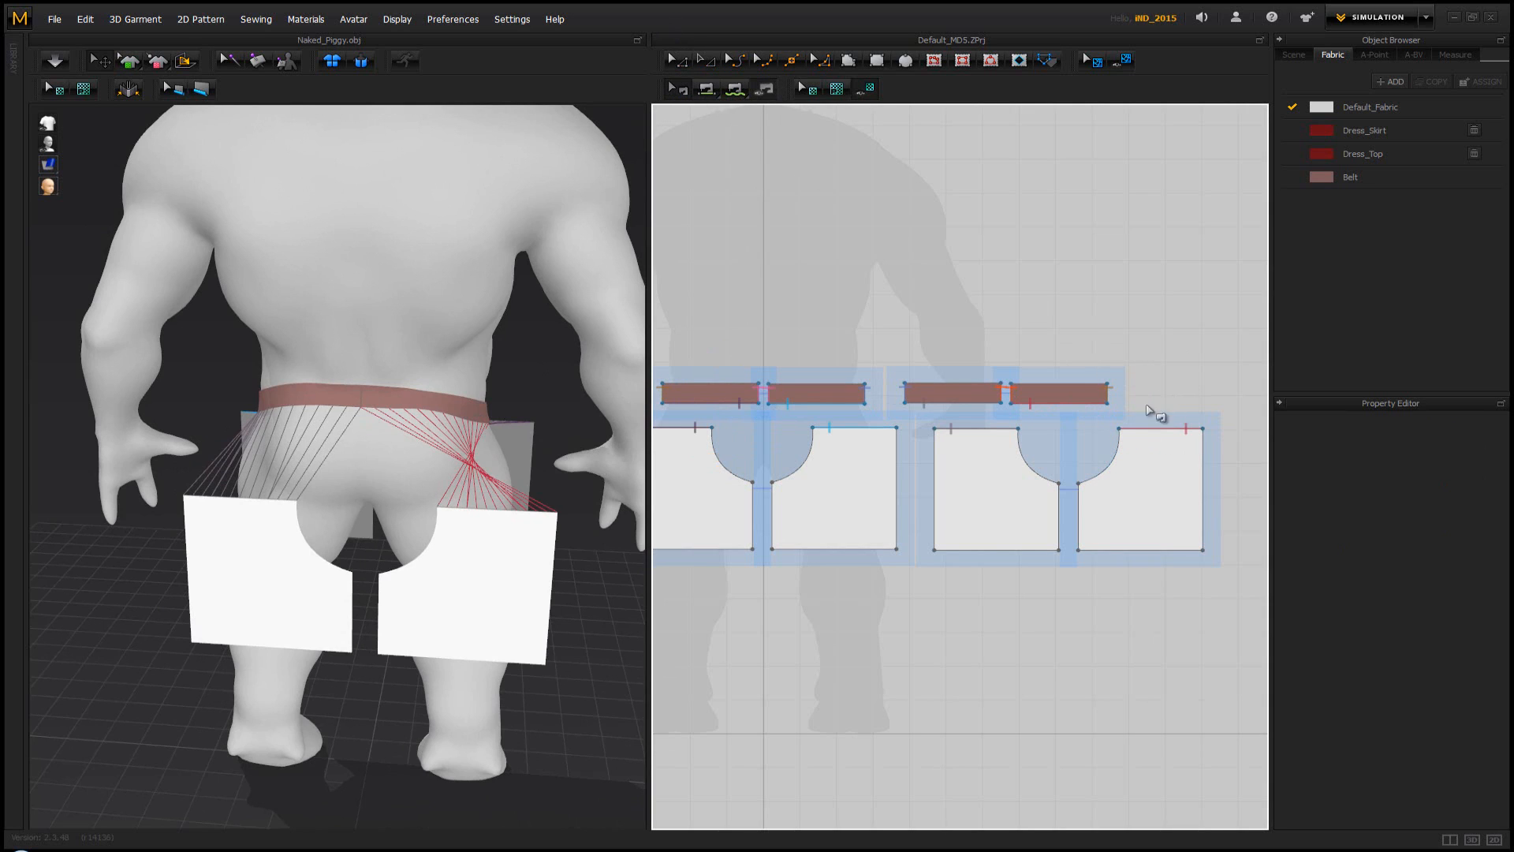
left_click(1146, 433)
right_click(1145, 434)
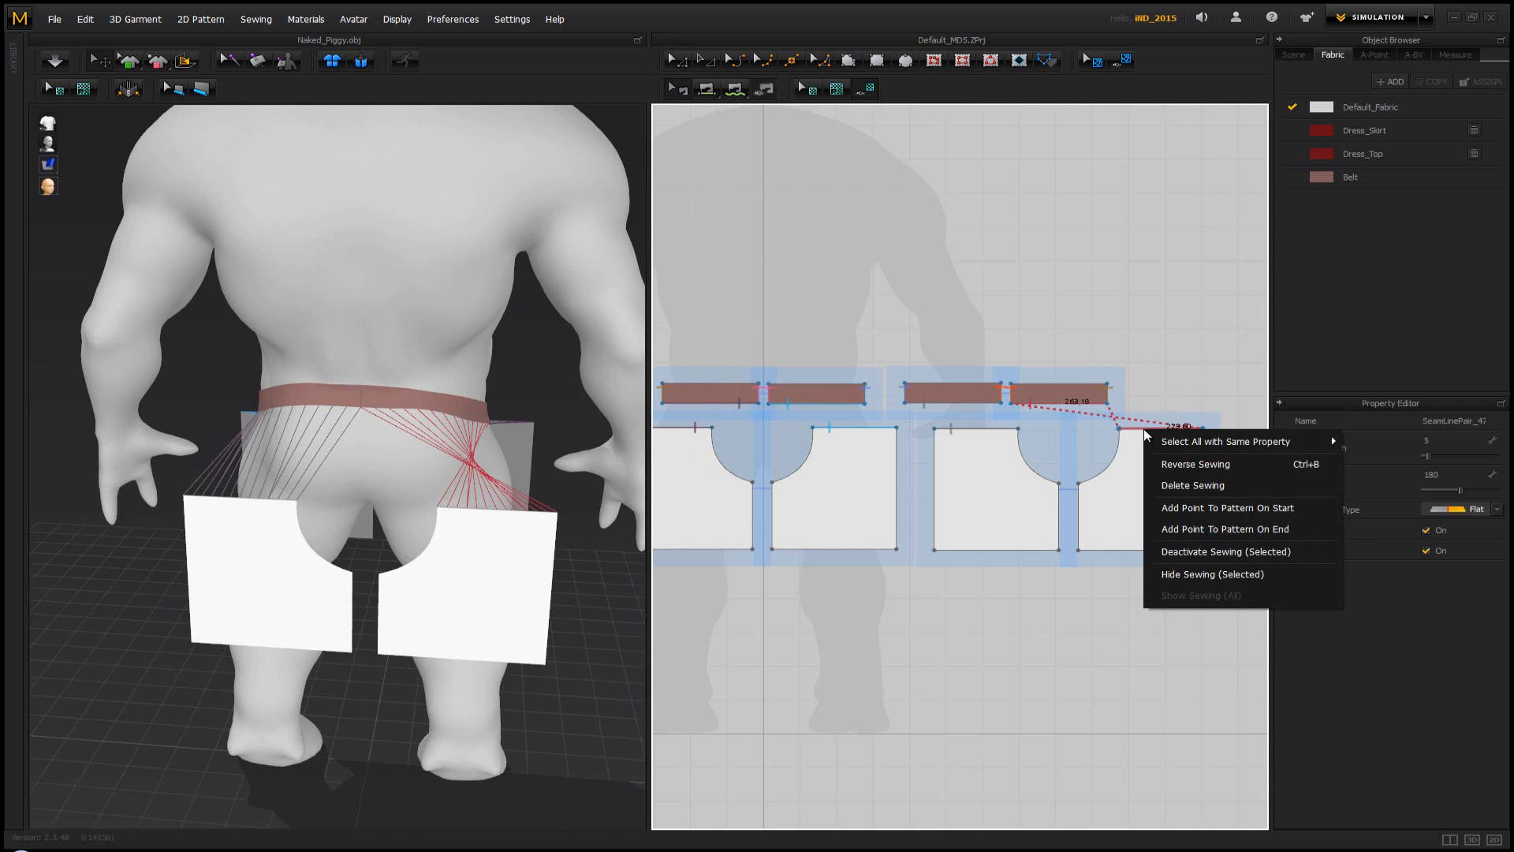
left_click(1197, 463)
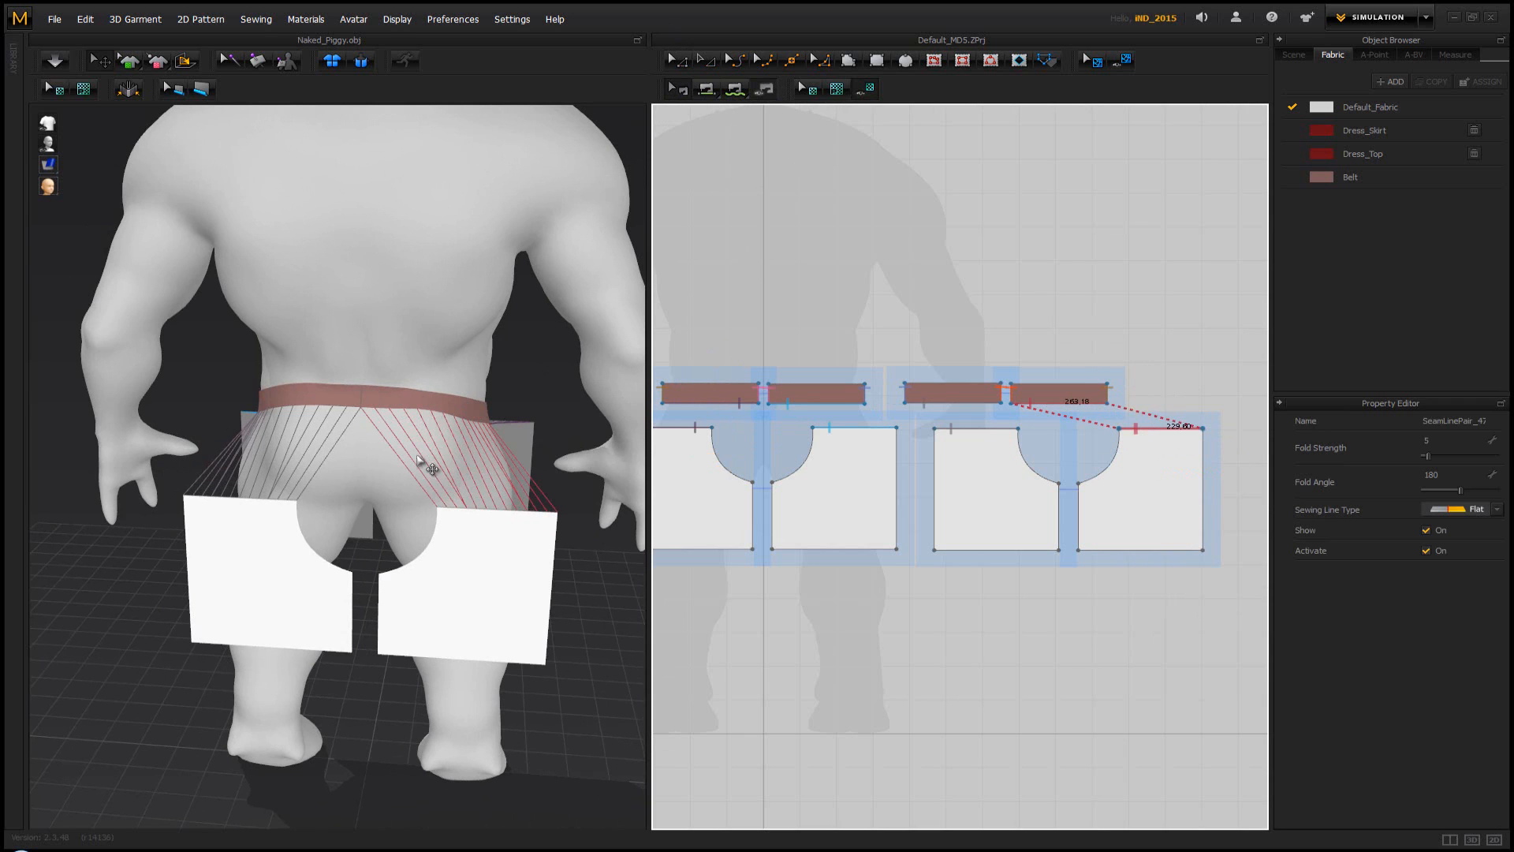
Simulate the garment until the front and back leg pieces hang from the belt, then stop the simulation
right_click_drag(366, 374, 732, 388)
right_click_drag(314, 324, 285, 307)
key("space")
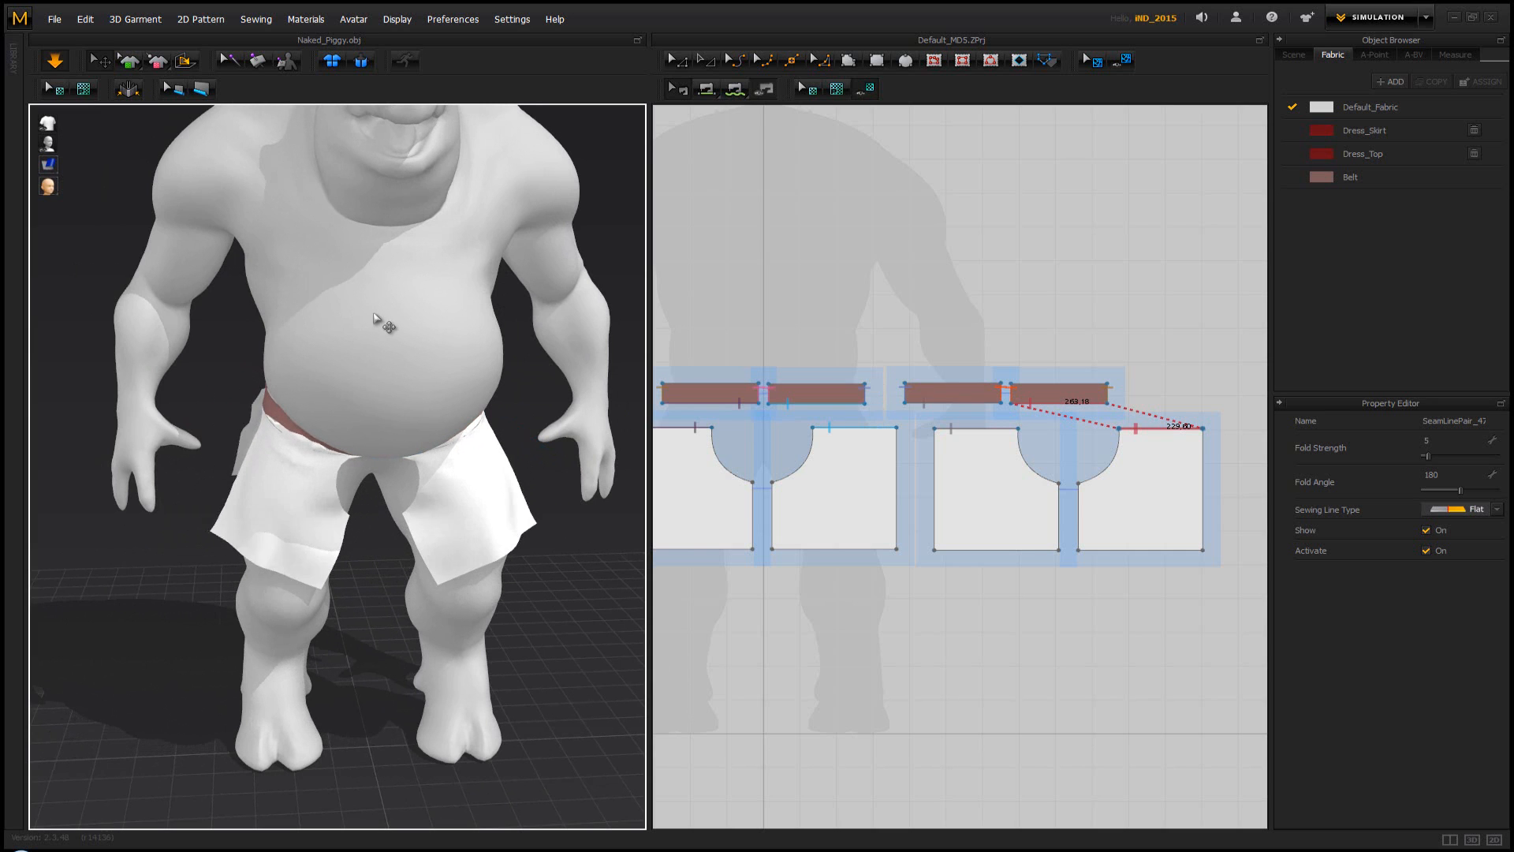
key("space")
Sew the outer side edges of the front leg pieces to the matching outer edges of the back leg pieces
right_click_drag(358, 394, 390, 352)
left_click(707, 89)
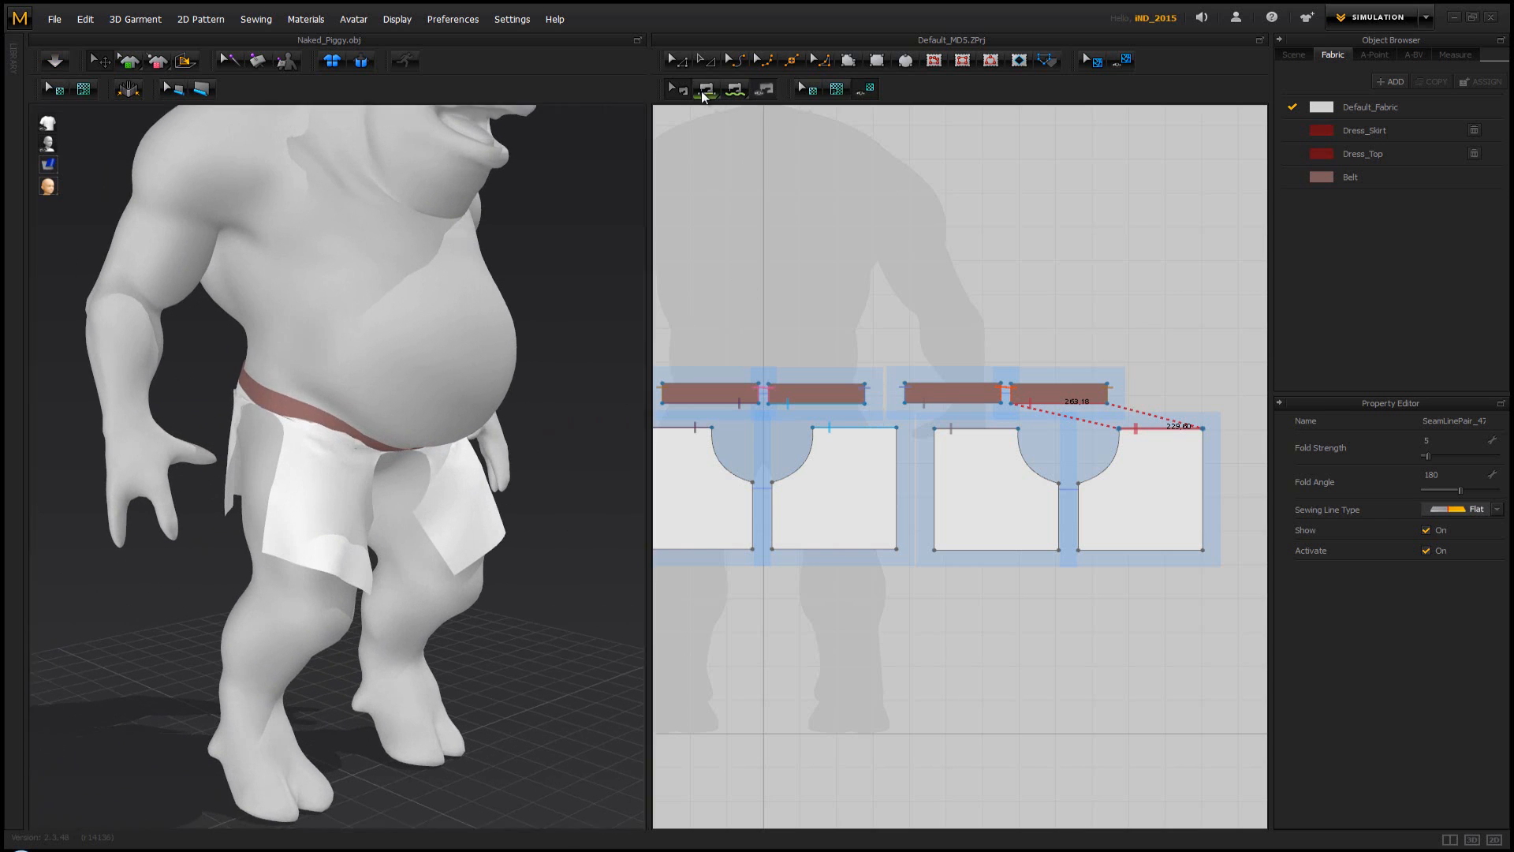
left_click(940, 455)
right_click_drag(484, 439, 702, 470)
middle_click_drag(760, 472, 838, 467)
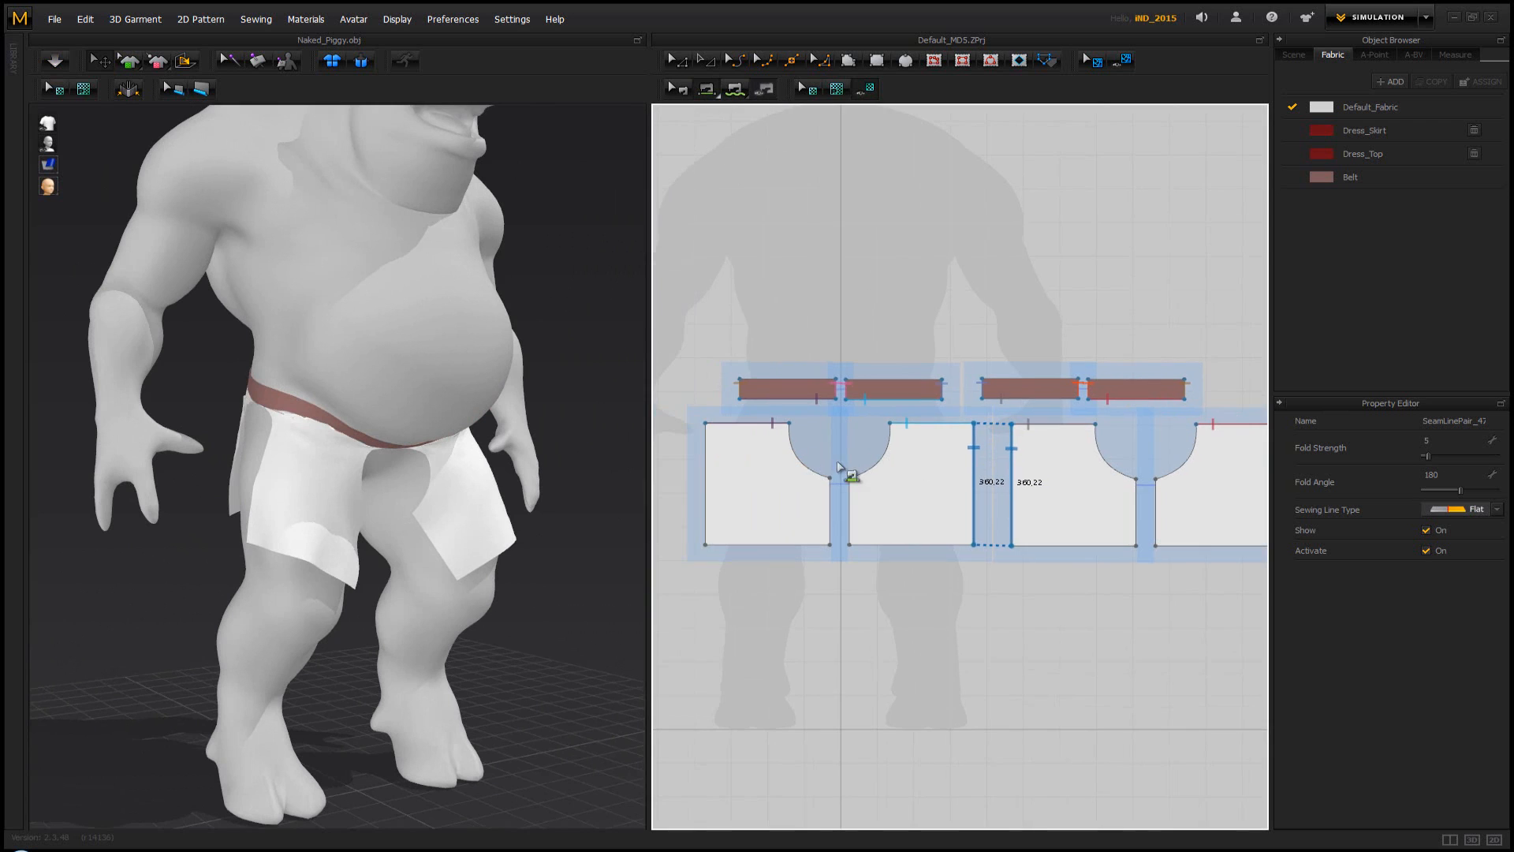
scroll(1154, 455, "down", 4)
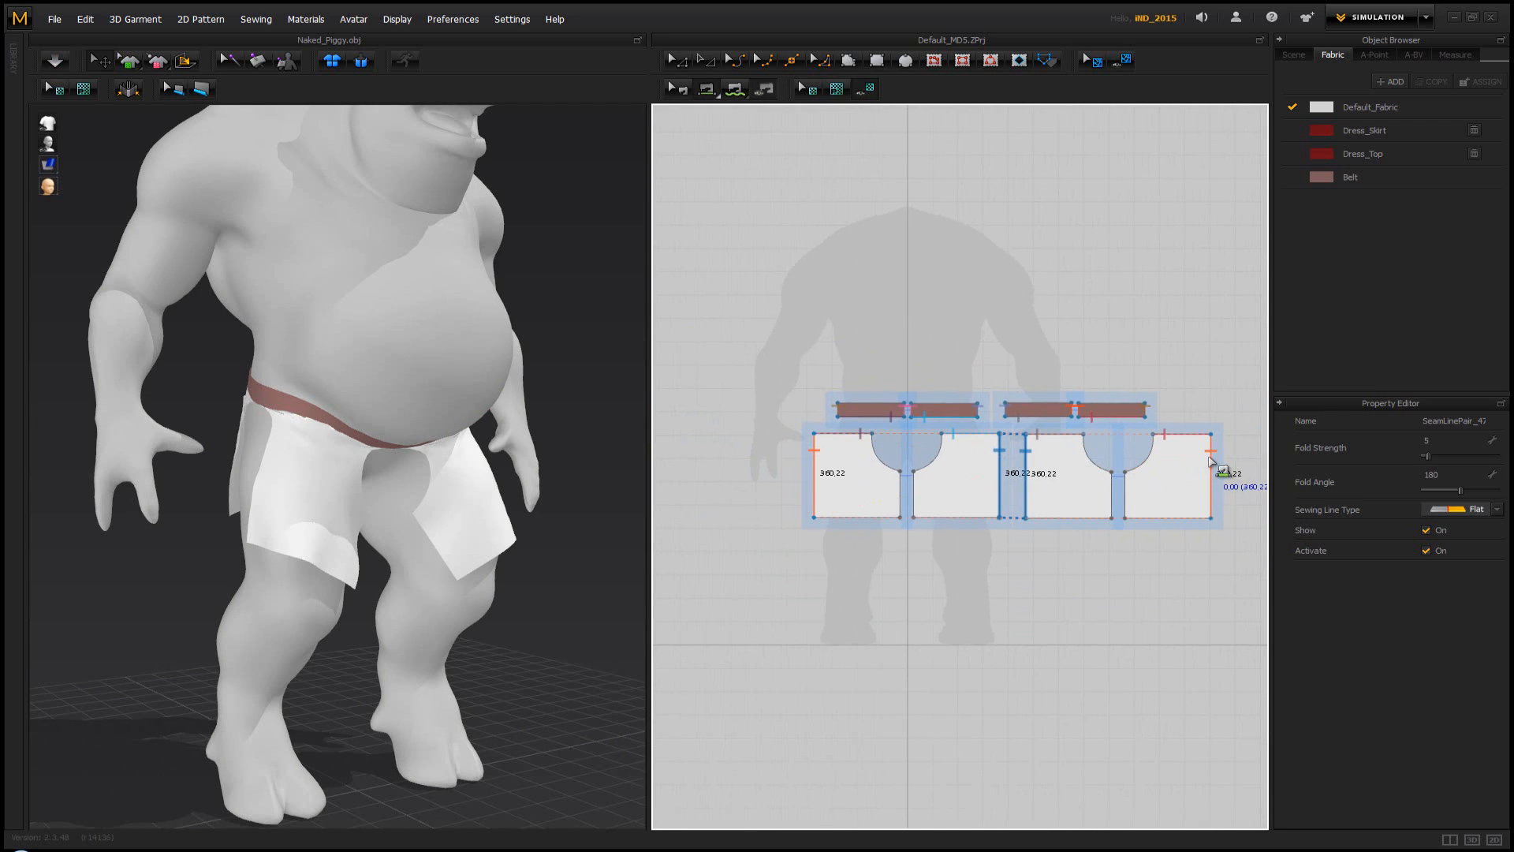
left_click(1212, 461)
Simulate the garment to close both side seams around the avatar's hips
right_click_drag(324, 493, 386, 483)
key("space")
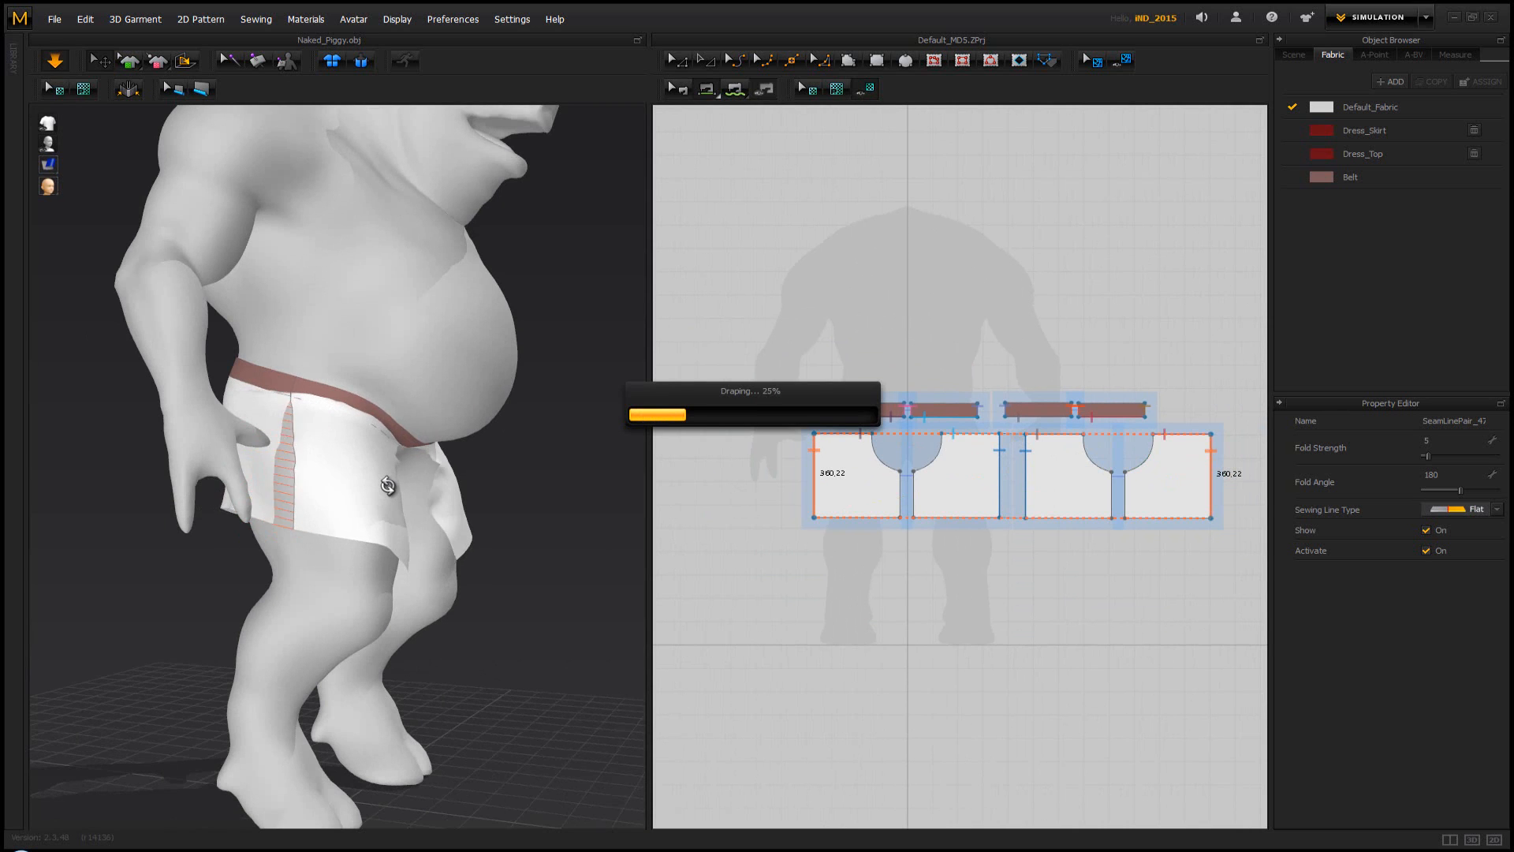
right_click_drag(387, 485, 0, 449)
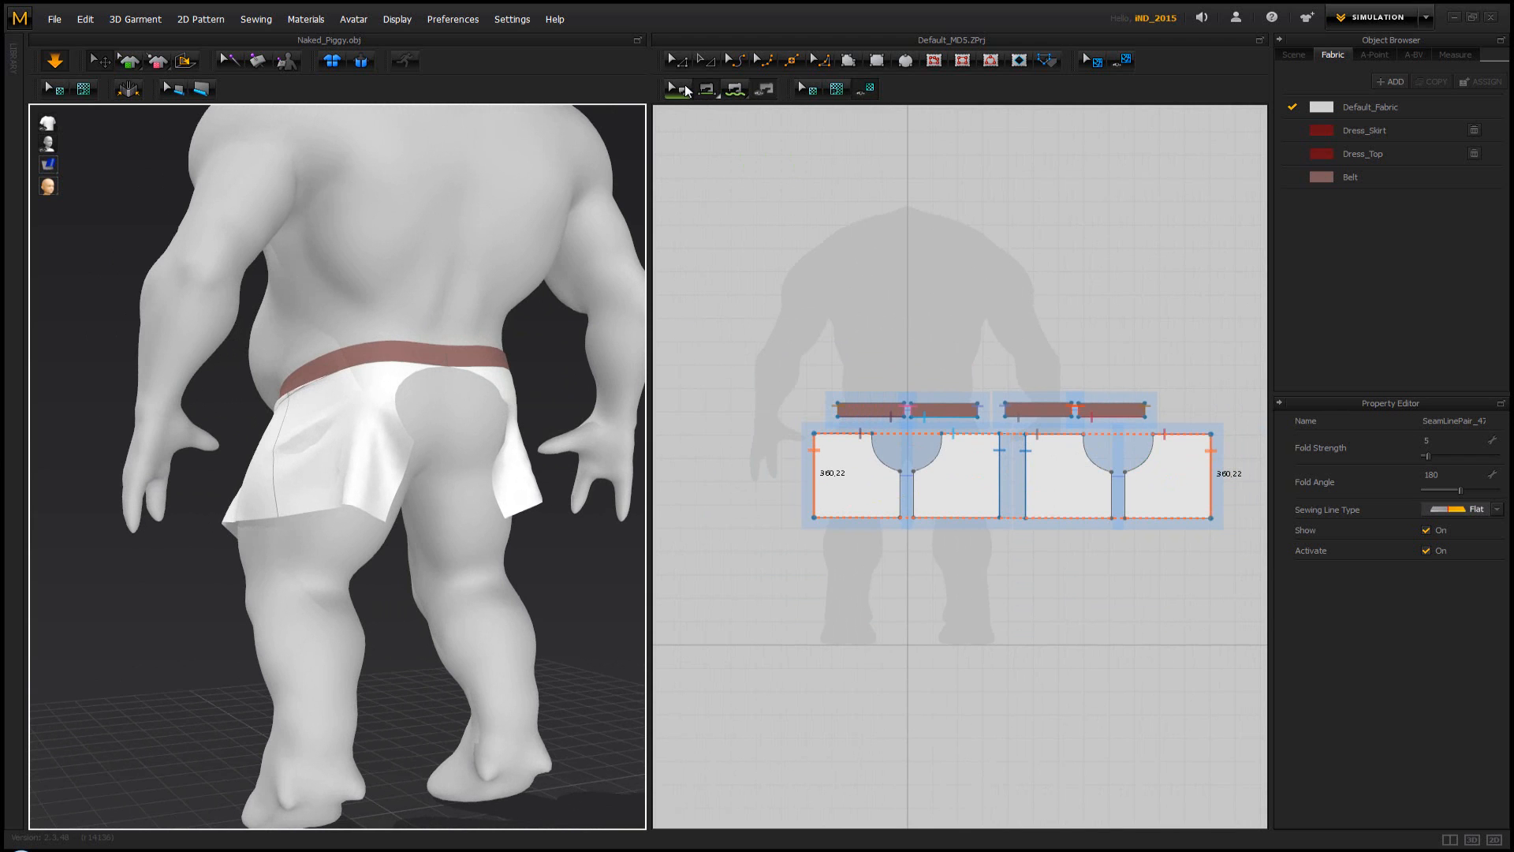
Move the back belt and leg pieces farther away from the front pieces in the pattern layout
left_click(685, 66)
right_click_drag(497, 342, 393, 427)
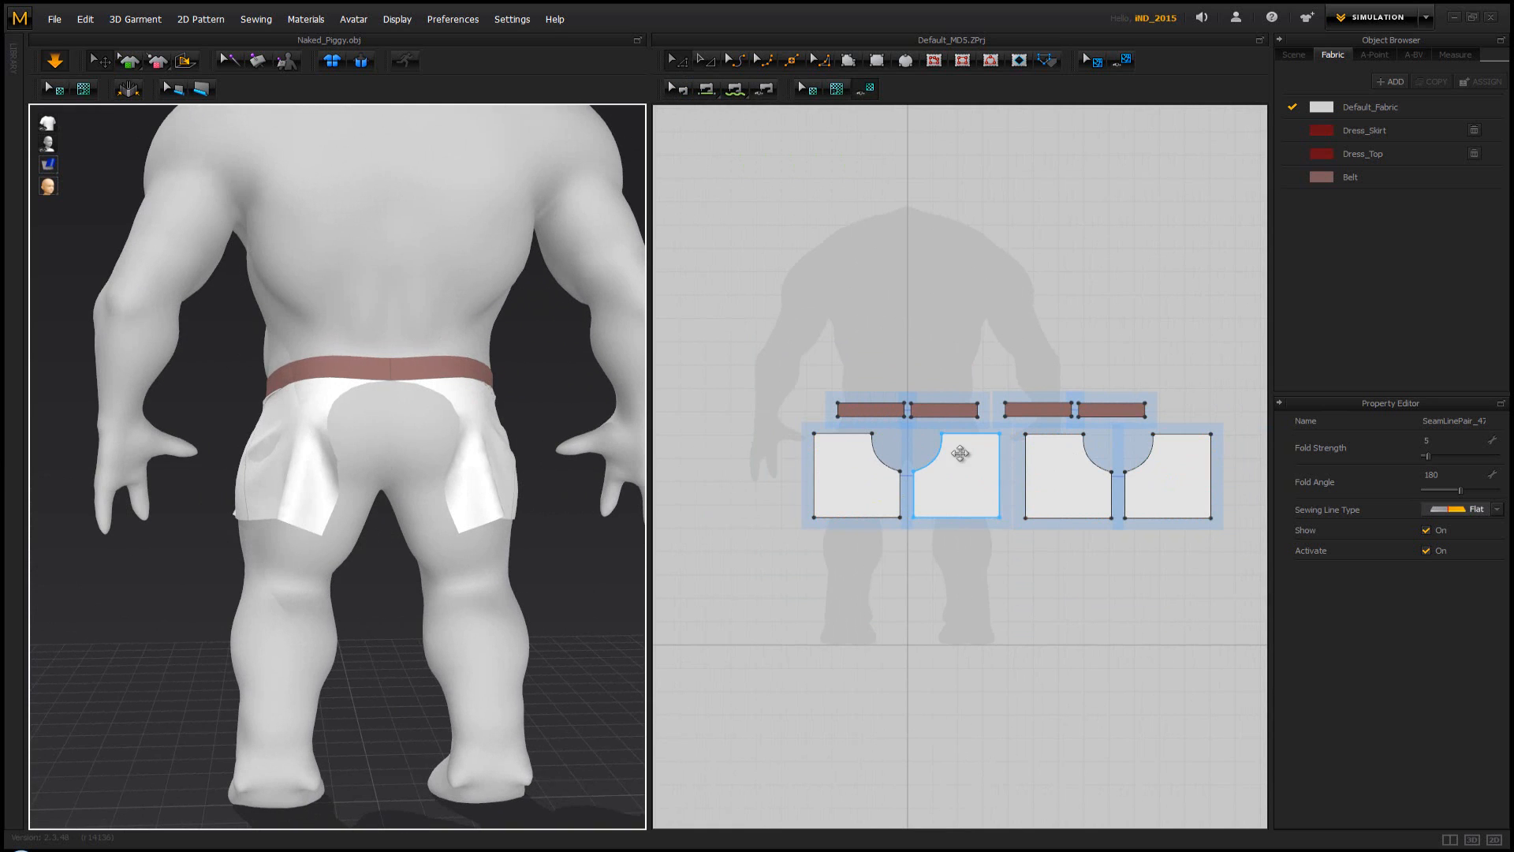
left_click_drag(1000, 382, 1154, 403)
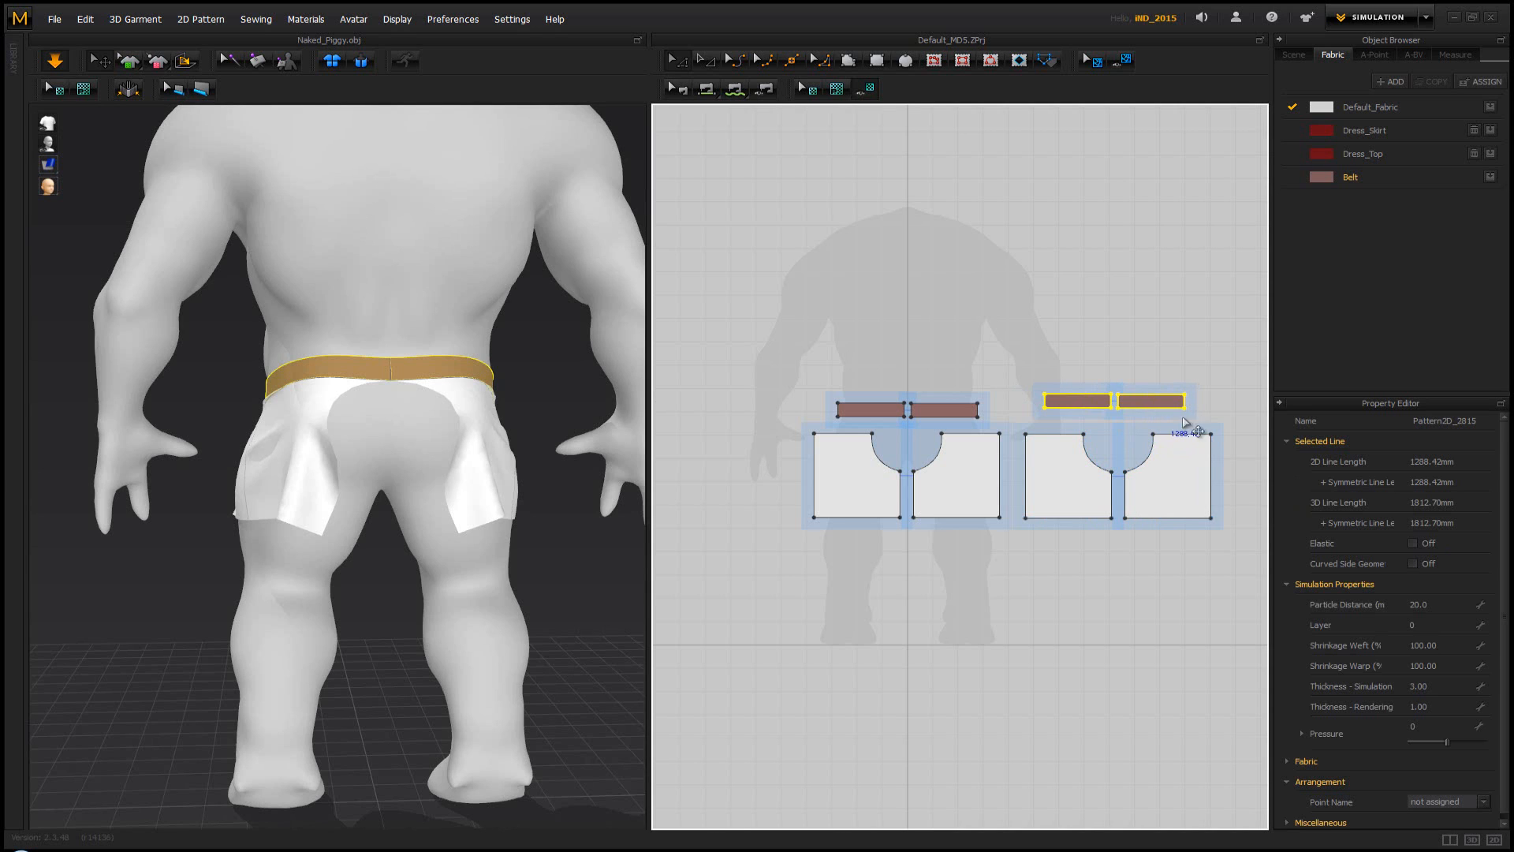
left_click_drag(1235, 362, 1016, 554)
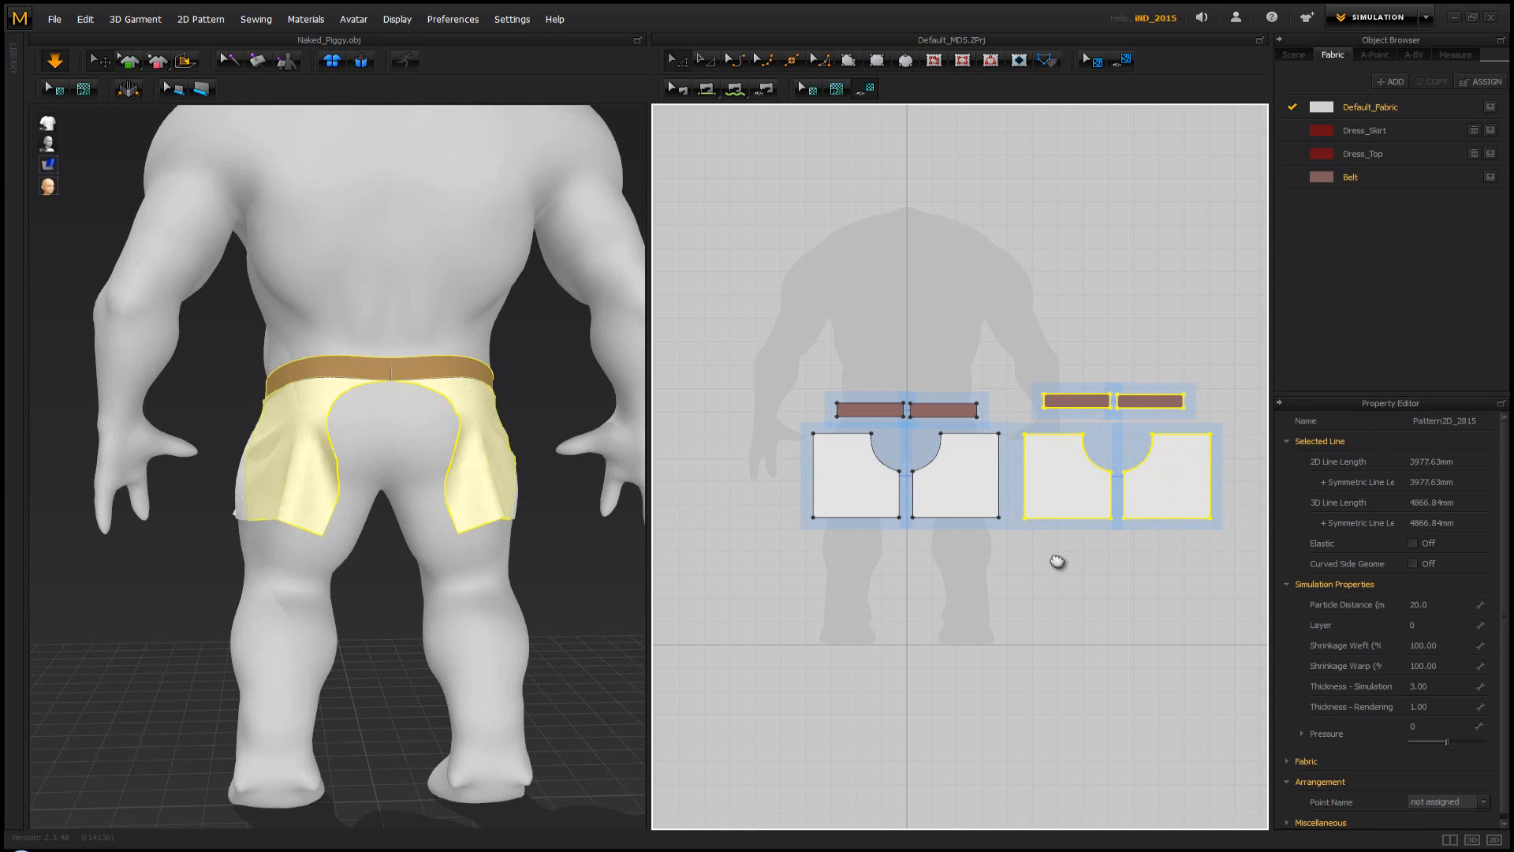
scroll(1057, 561, "down", 2)
middle_click_drag(1081, 504, 999, 525)
mouse_move(998, 525)
left_mouse_down()
mouse_move(1081, 524)
mouse_move(1071, 587)
left_mouse_up()
Lengthen both back leg pieces by moving their bottom edges down about 212 mm, and stop the simulation
left_click(1014, 590)
left_click(1070, 548)
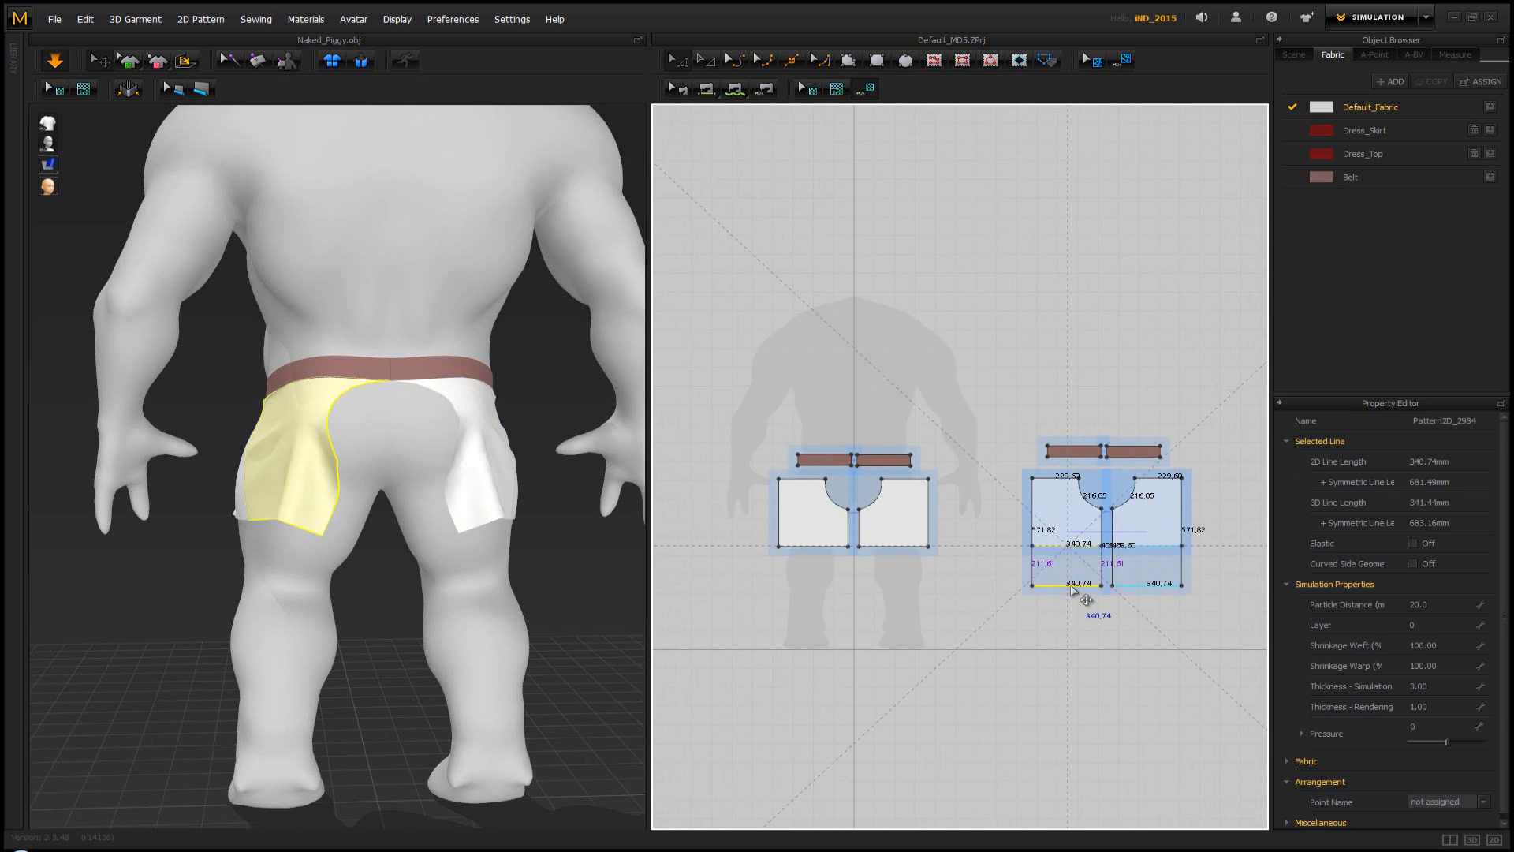
right_click_drag(234, 530, 354, 533)
key("space")
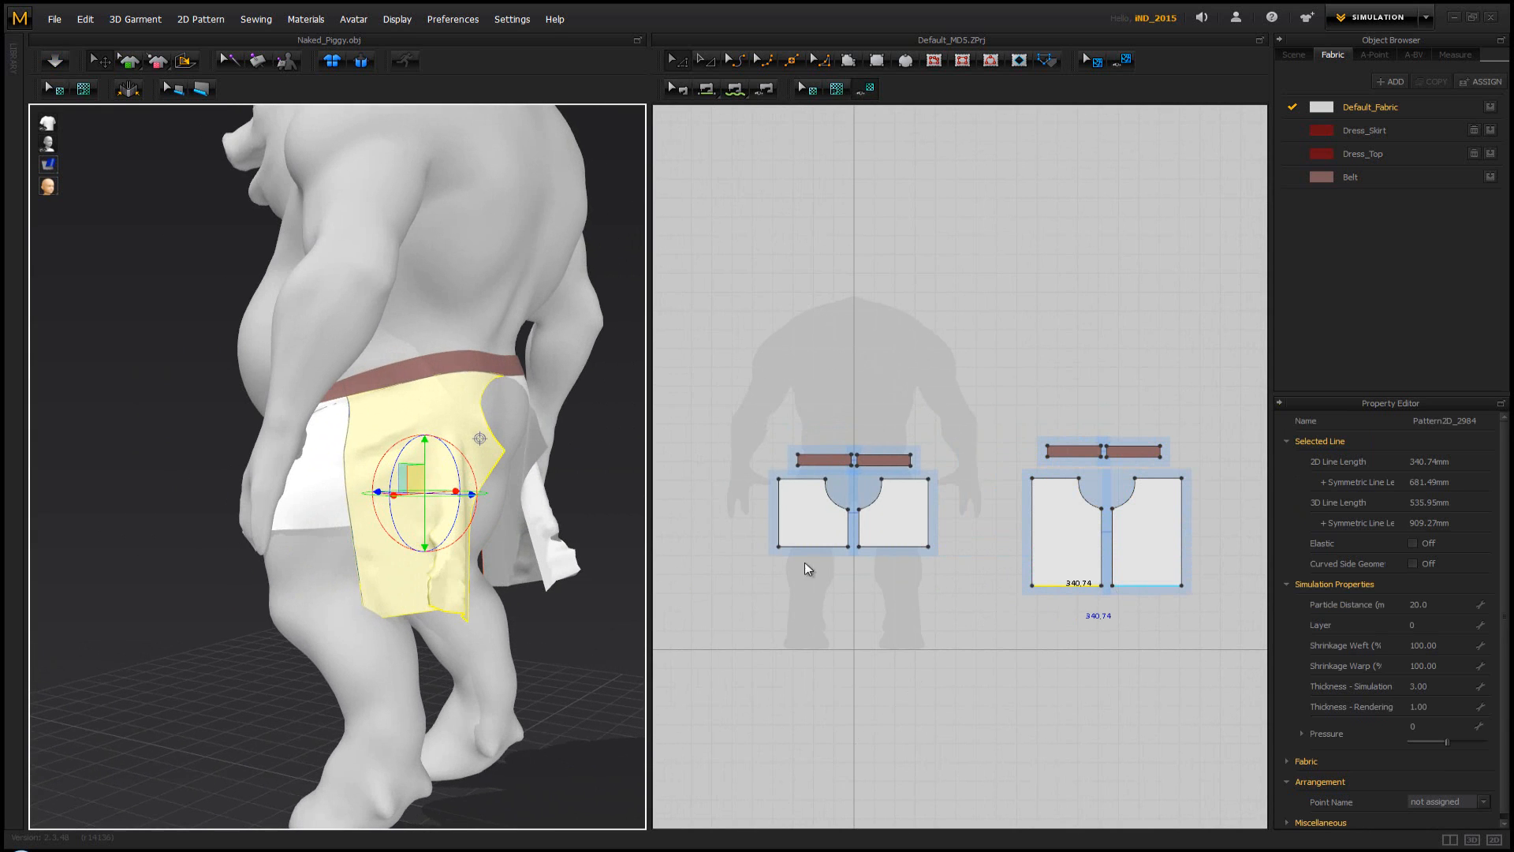
Lengthen the front leg pieces to match the back ones and simulate the garment
left_click_drag(896, 568, 859, 585)
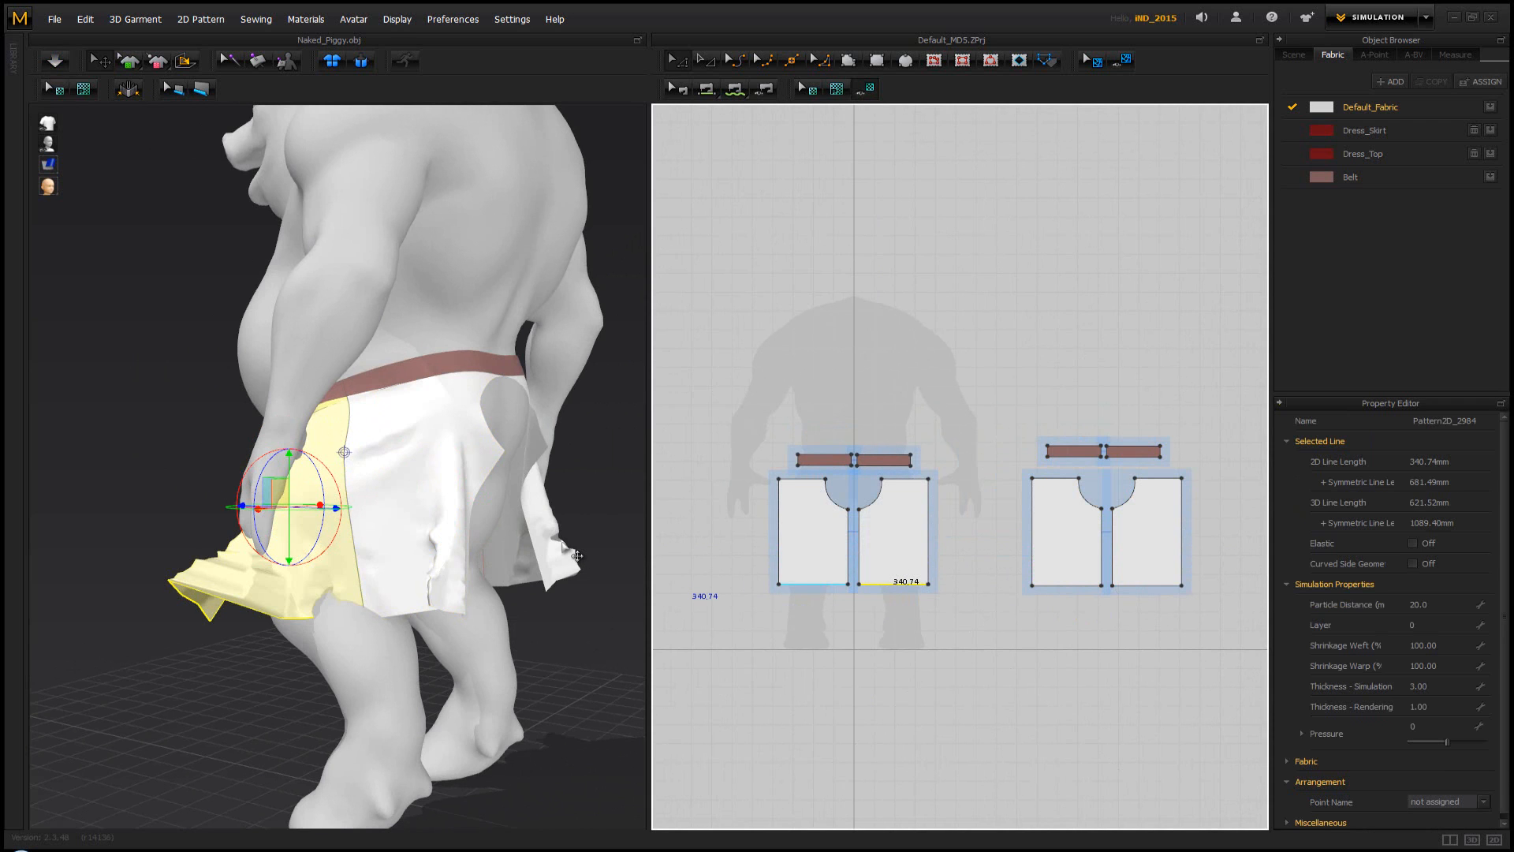
key("space")
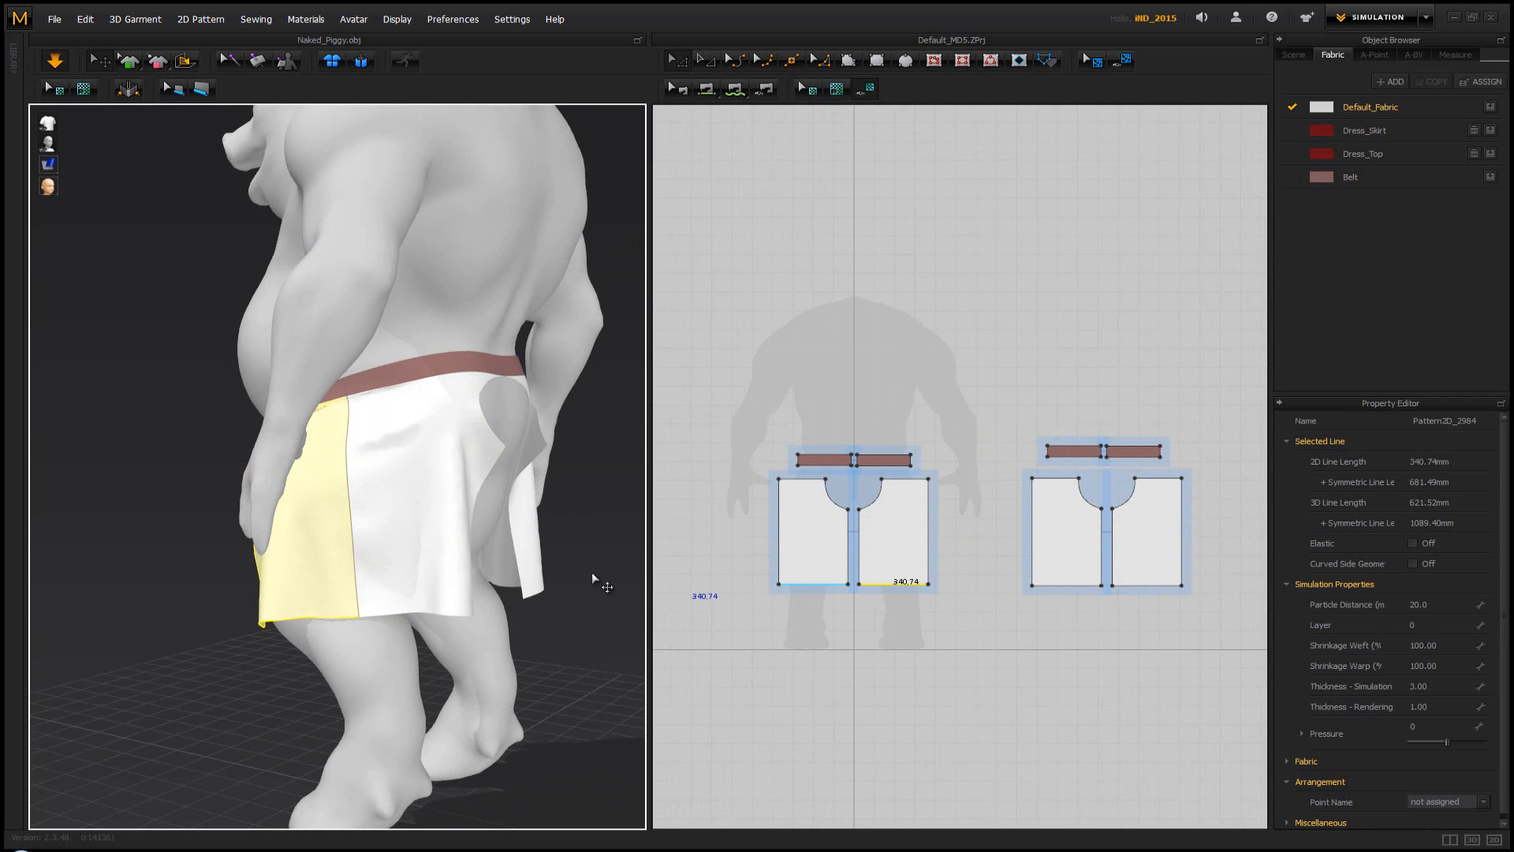
left_click(590, 566)
right_click_drag(586, 548, 611, 517)
Sew the straight inner leg edges of both front pieces to the corresponding inner edges of the back pieces
scroll(779, 519, "up", 3)
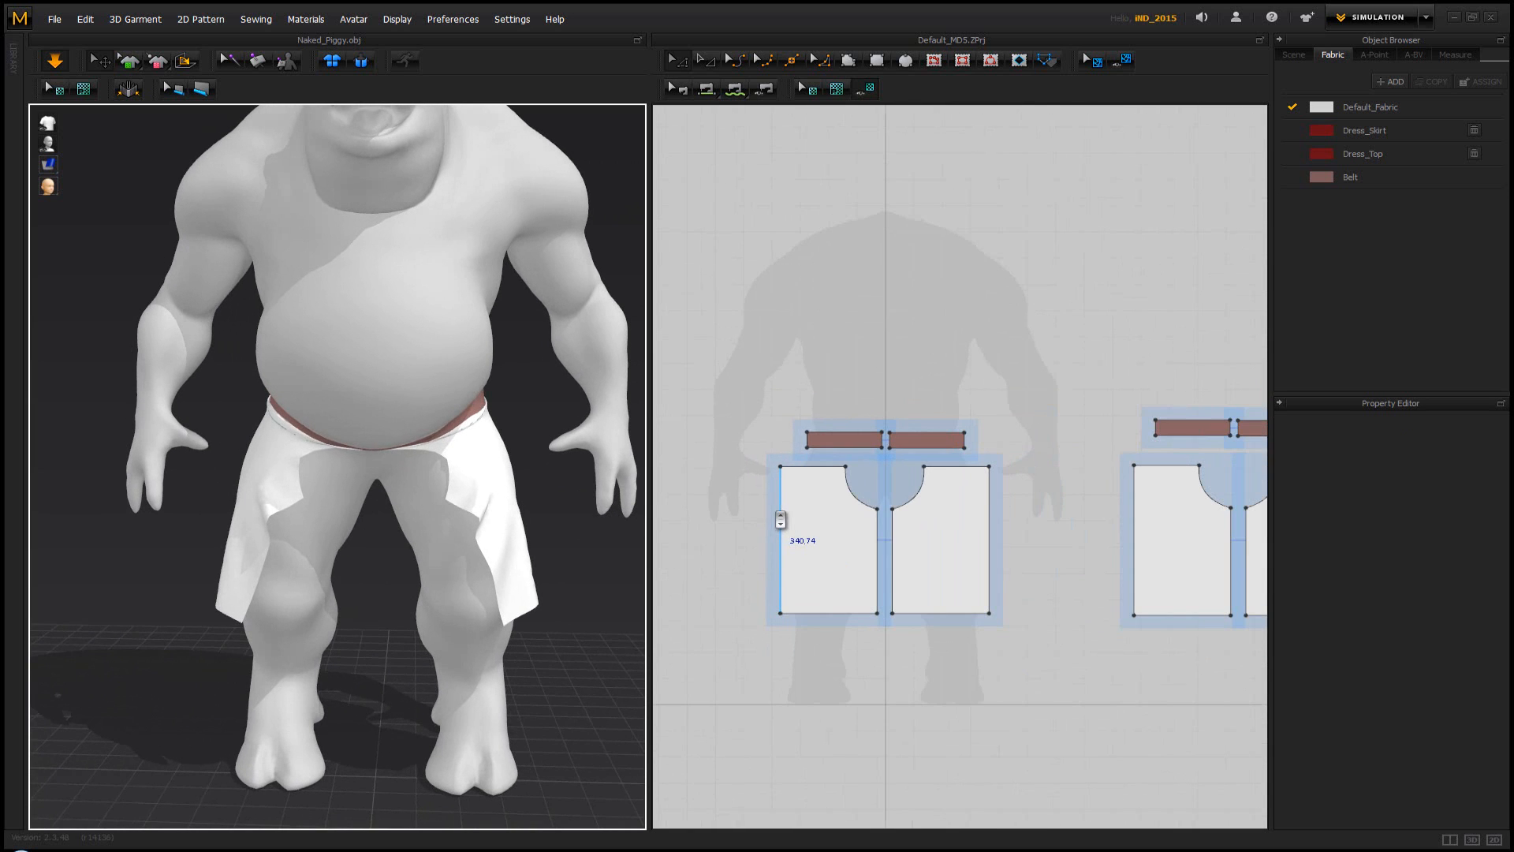
right_click_drag(382, 494, 533, 453)
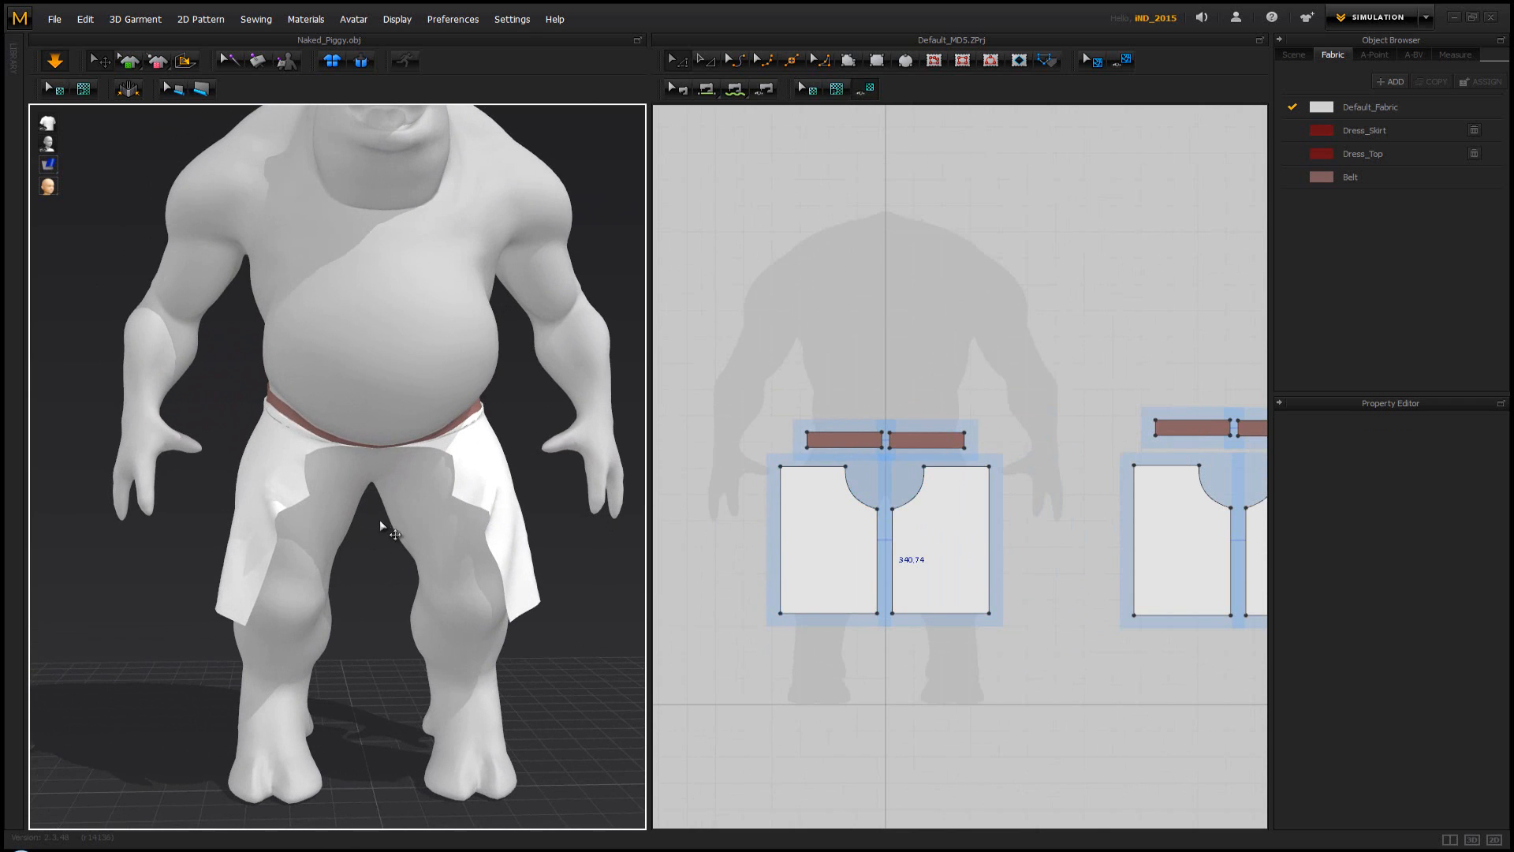
right_click_drag(379, 523, 276, 516)
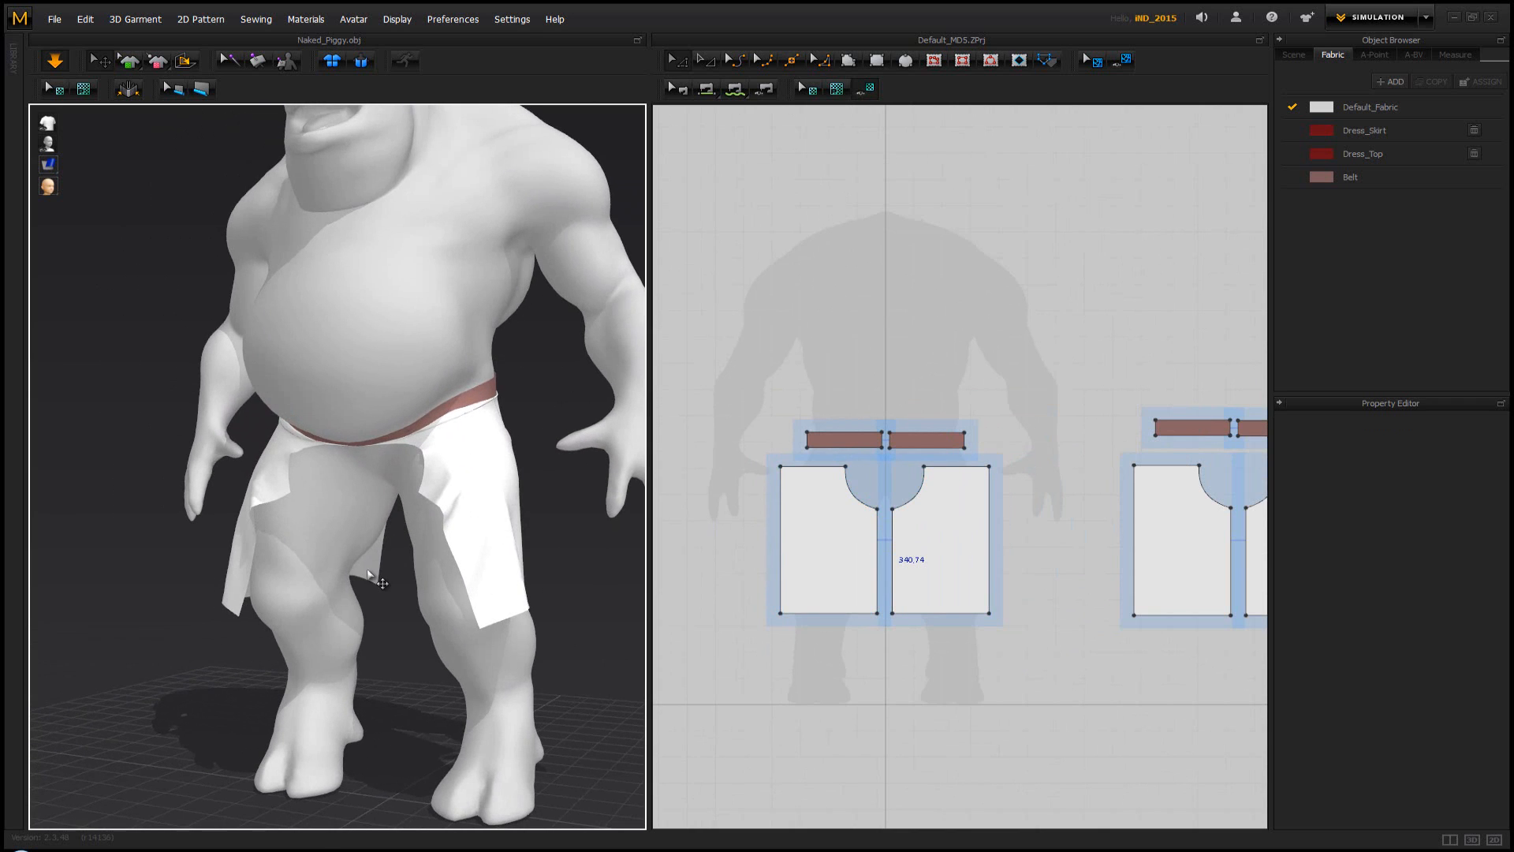
right_click_drag(463, 580, 419, 579)
scroll(564, 526, "up", 1)
middle_click_drag(569, 530, 517, 540)
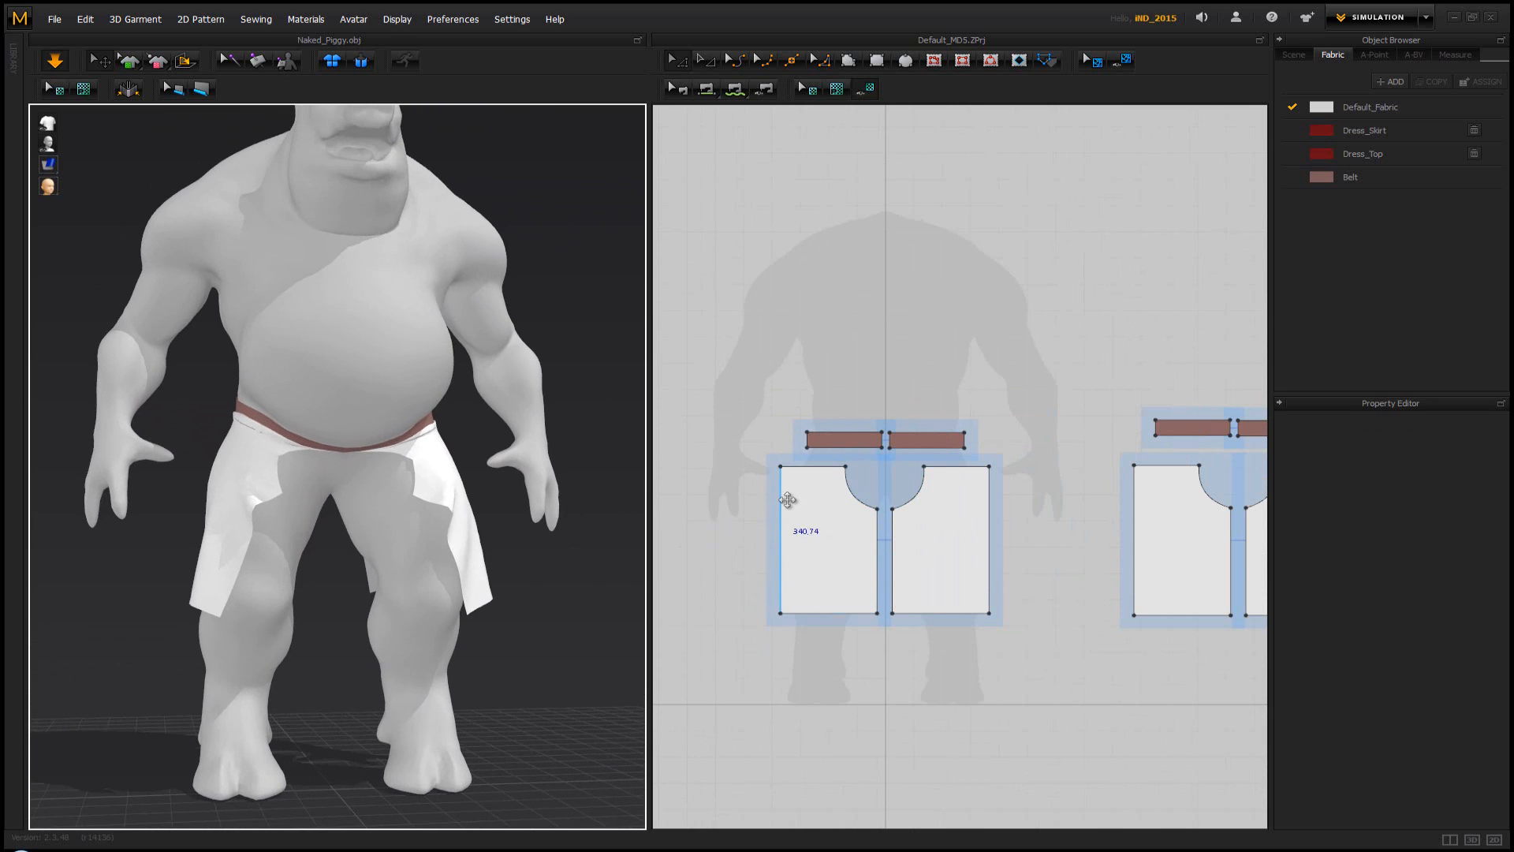
scroll(791, 500, "down", 3)
scroll(797, 500, "up", 2)
middle_click_drag(903, 466, 832, 469)
left_click(708, 86)
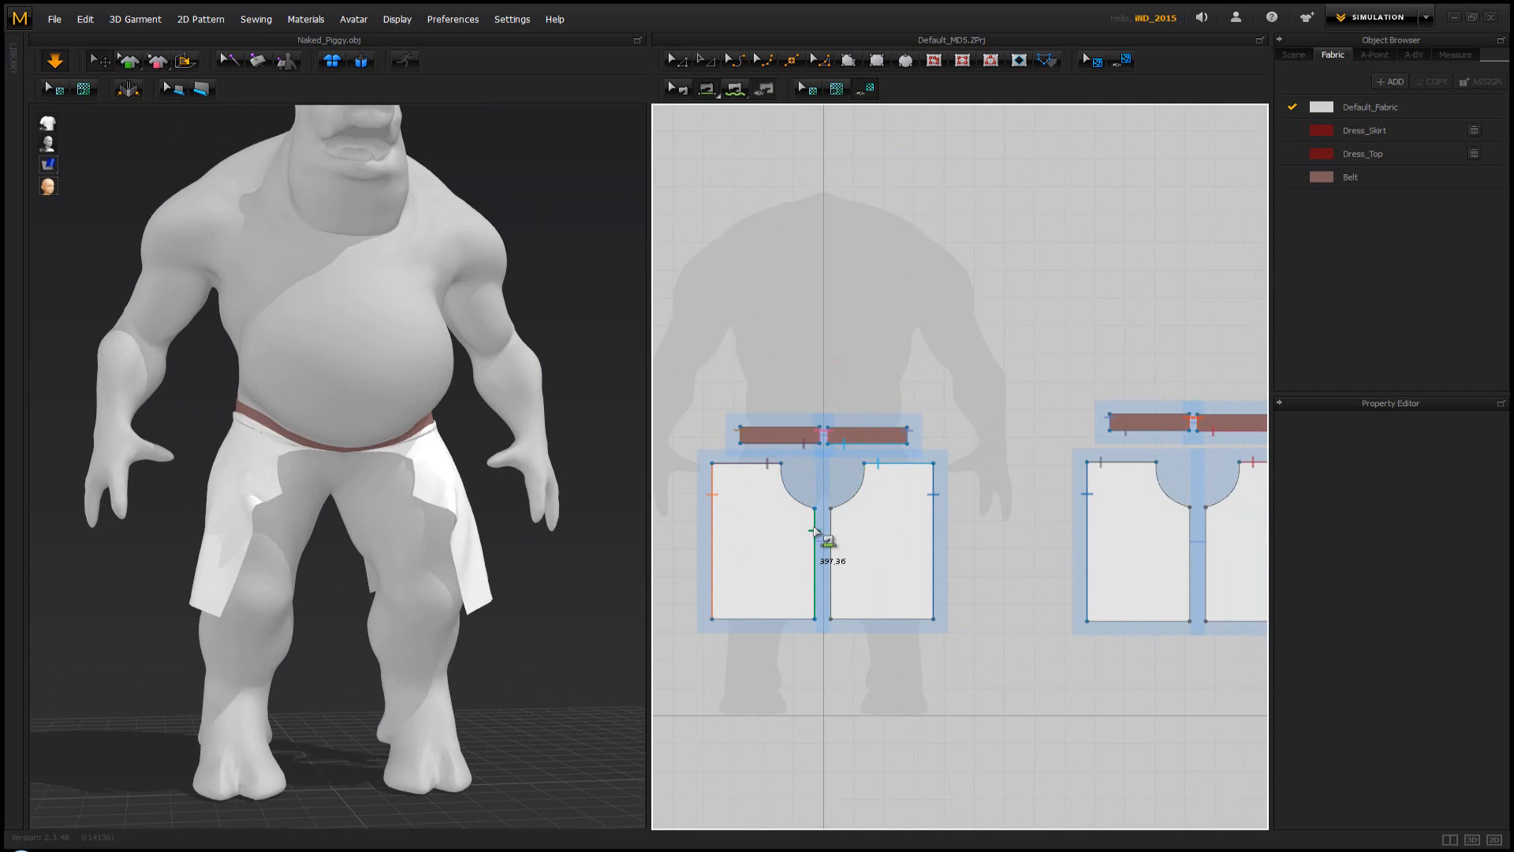
left_click(1206, 536)
Simulate the garment to close the inner leg seams around each leg
right_click_drag(291, 484, 311, 514)
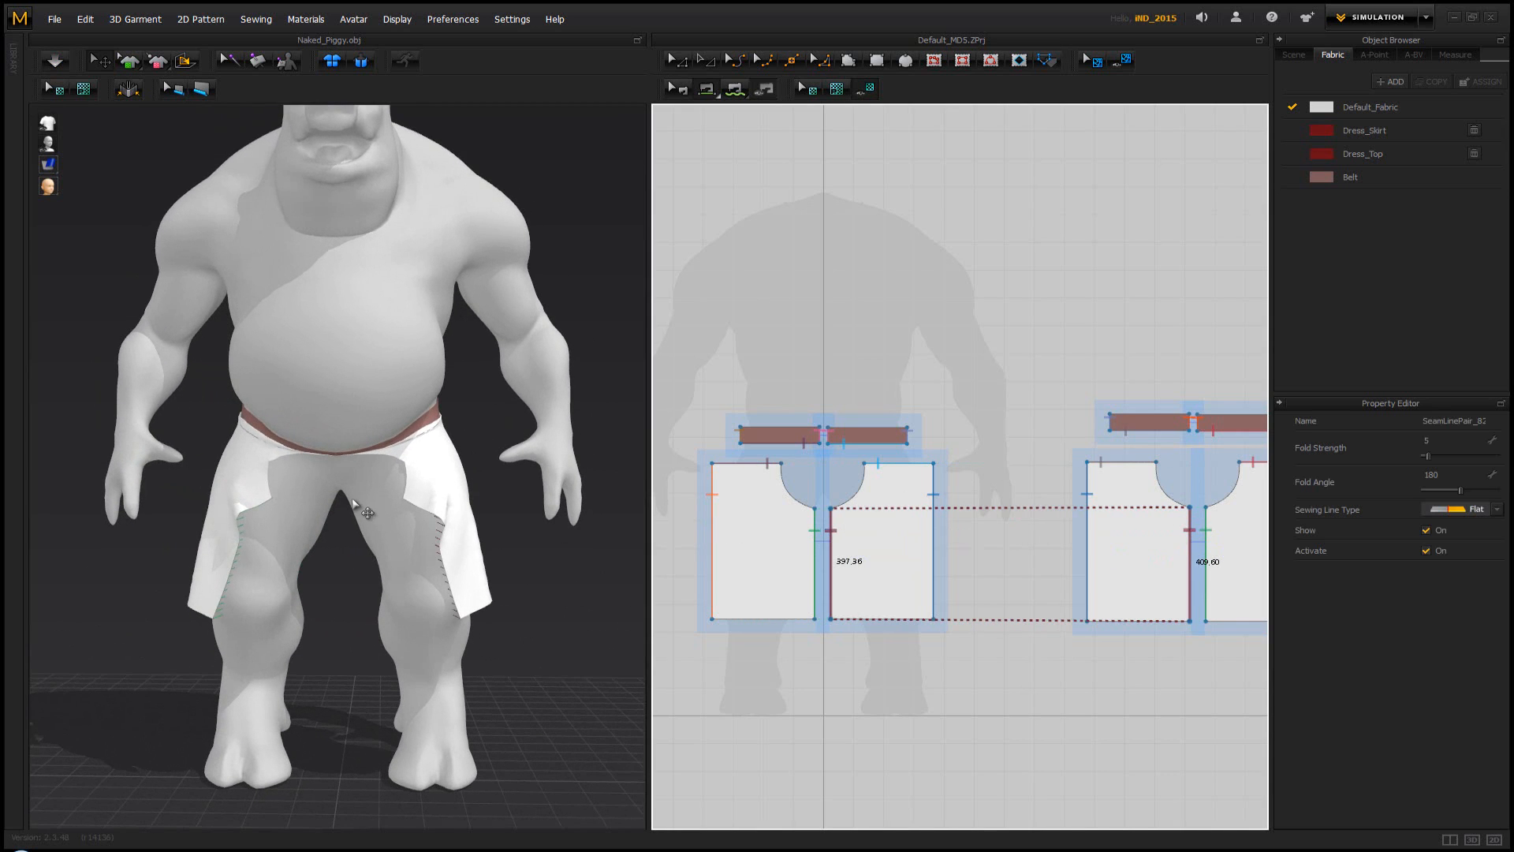
right_click_drag(395, 490, 386, 492)
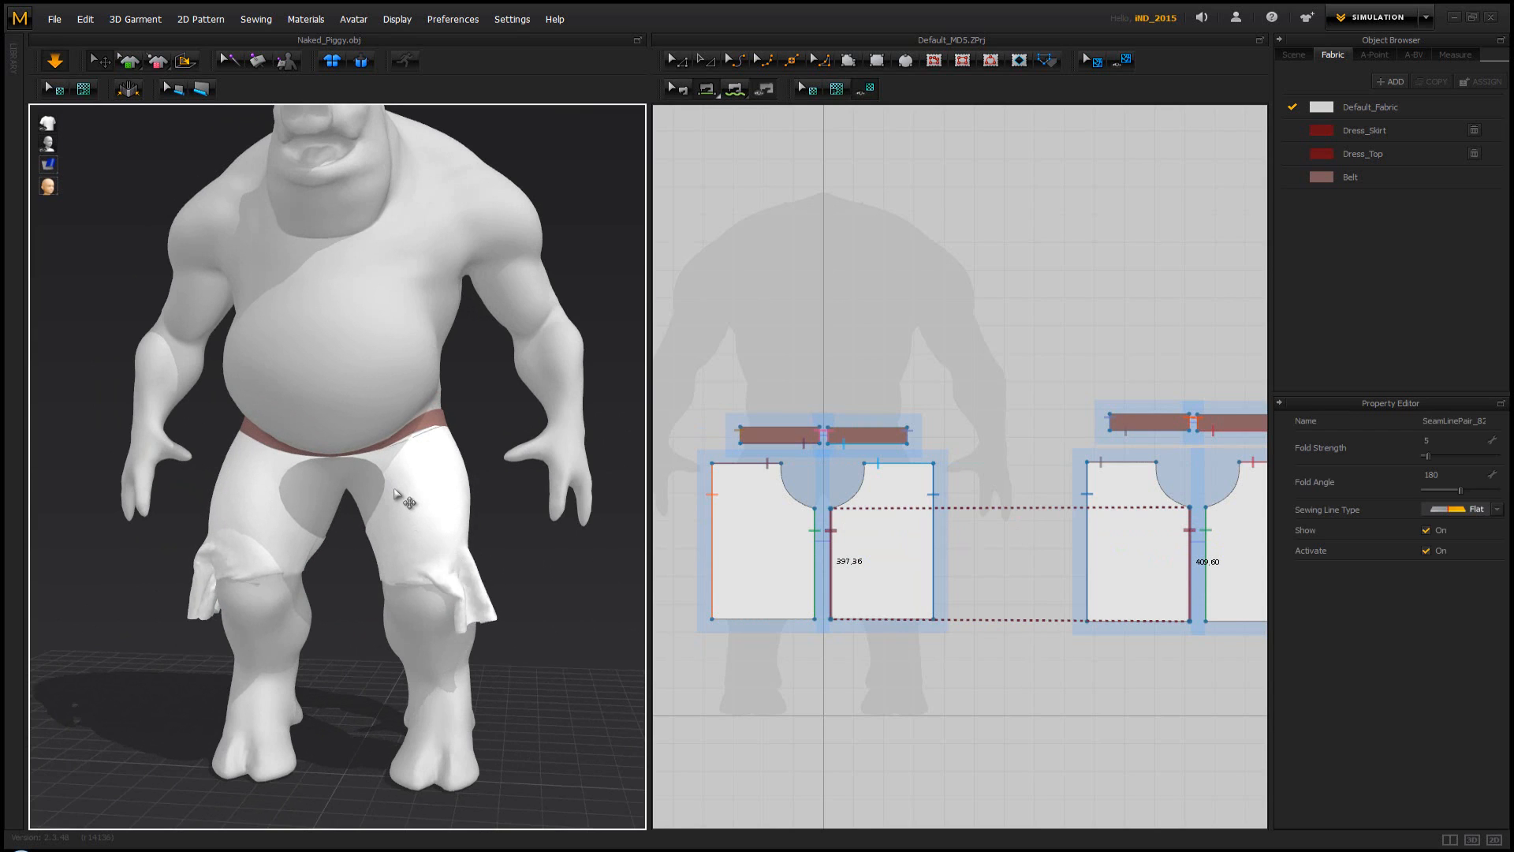
mouse_move(341, 514)
right_mouse_down()
mouse_move(612, 487)
mouse_move(666, 442)
mouse_move(500, 453)
mouse_move(565, 764)
mouse_move(376, 505)
mouse_move(364, 530)
right_mouse_up()
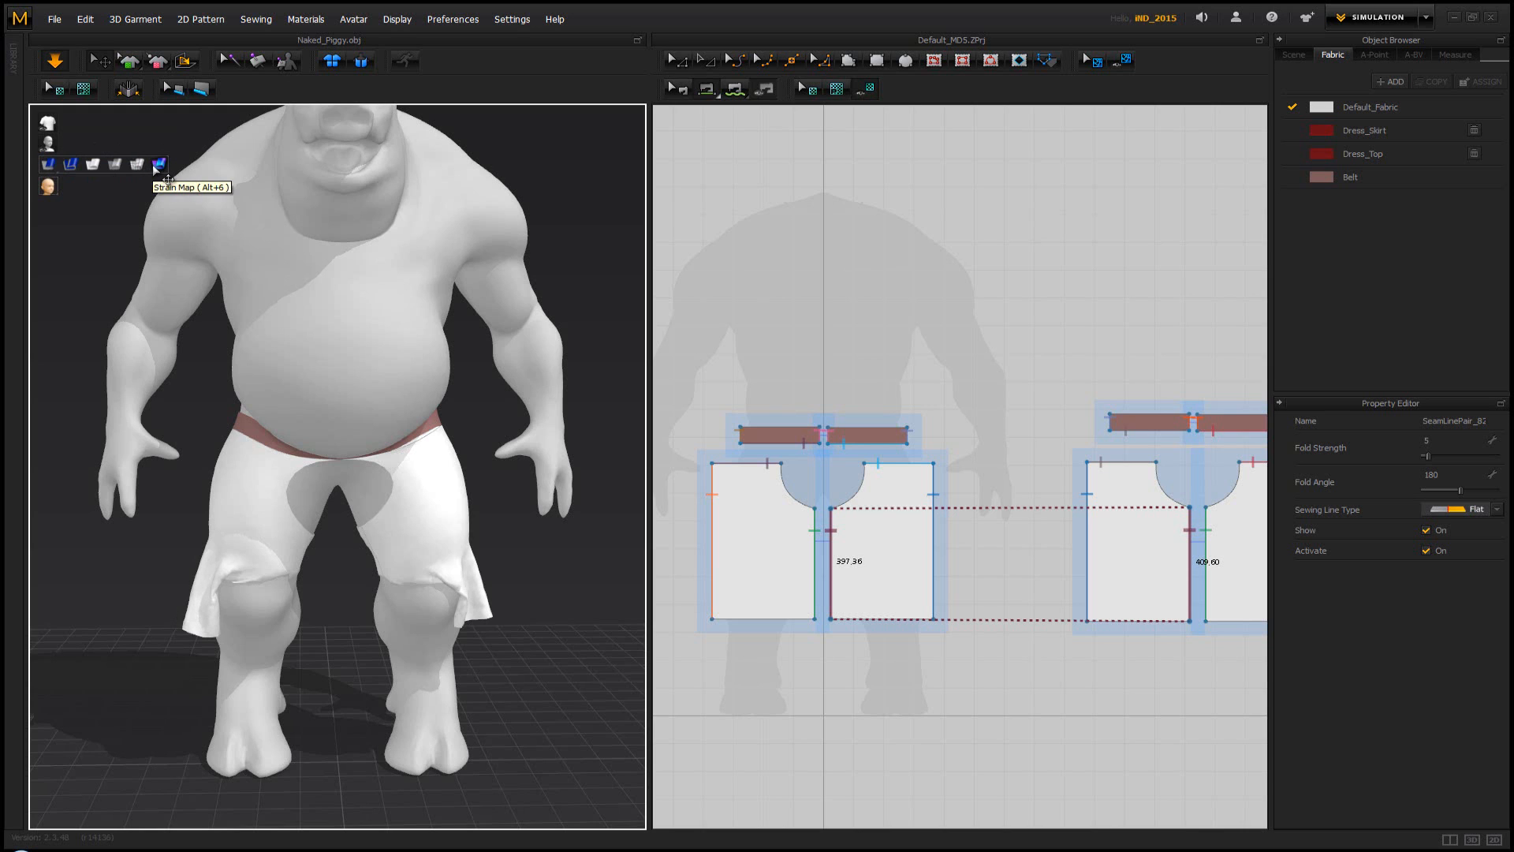
Inspect the garment's tightness with the Strain Map, then switch the garment back to a textured display
left_click(158, 165)
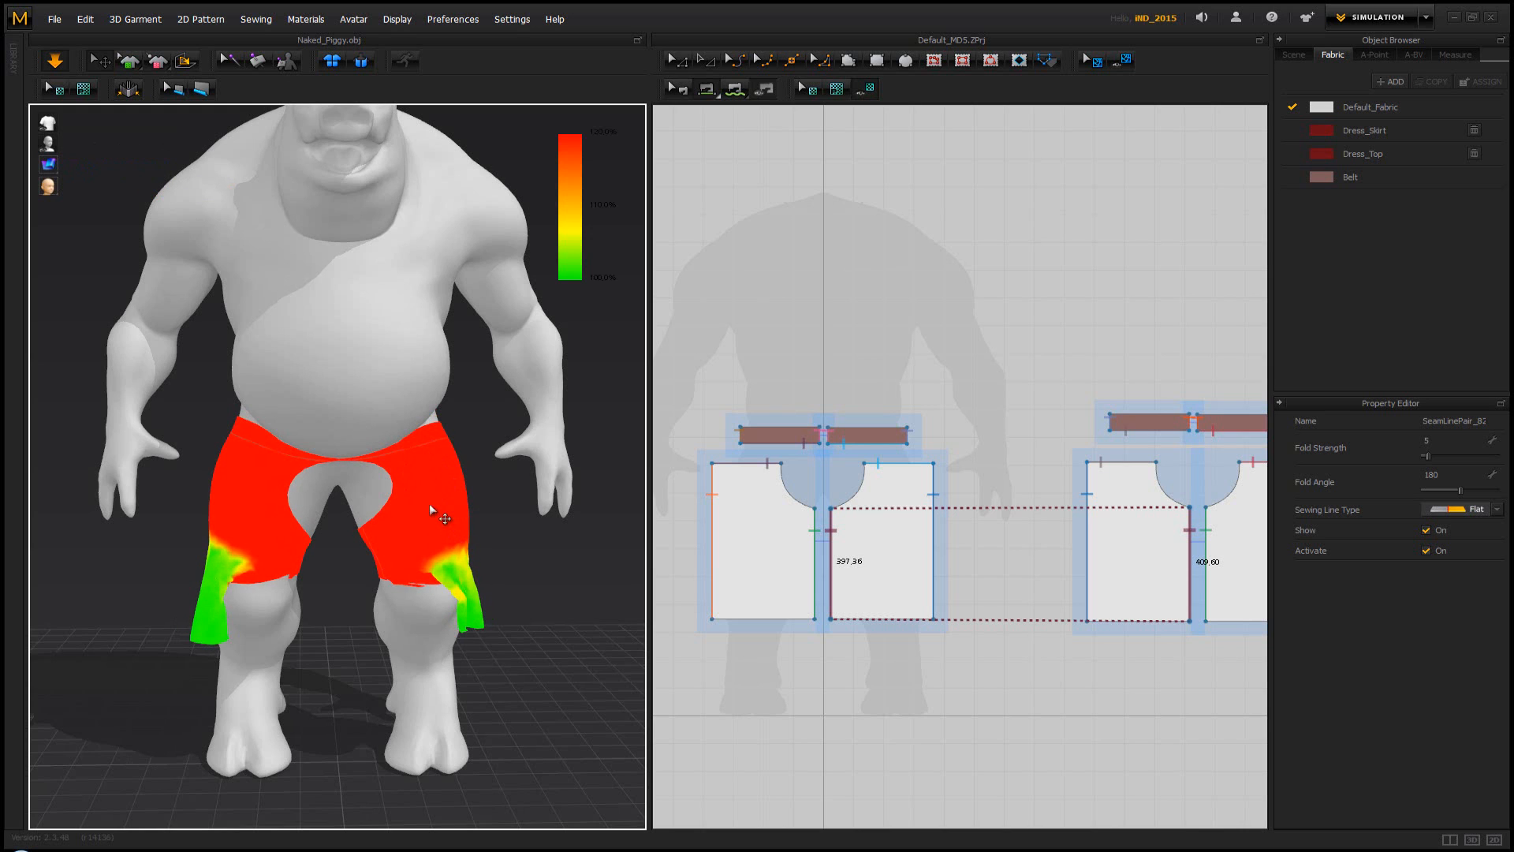
right_click_drag(429, 504, 389, 500)
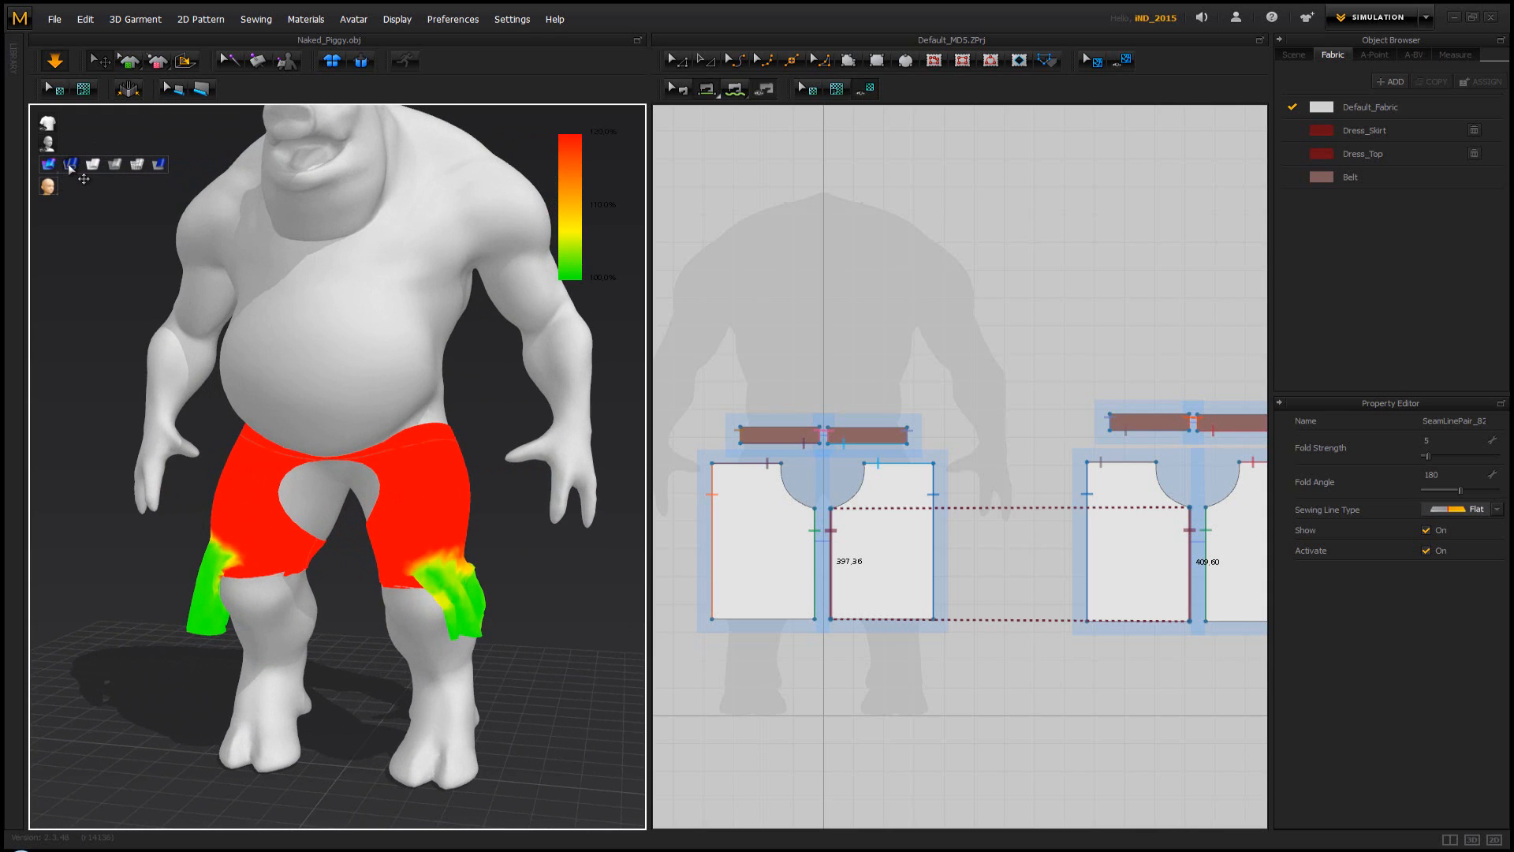
left_click(71, 164)
right_click_drag(237, 369, 304, 402)
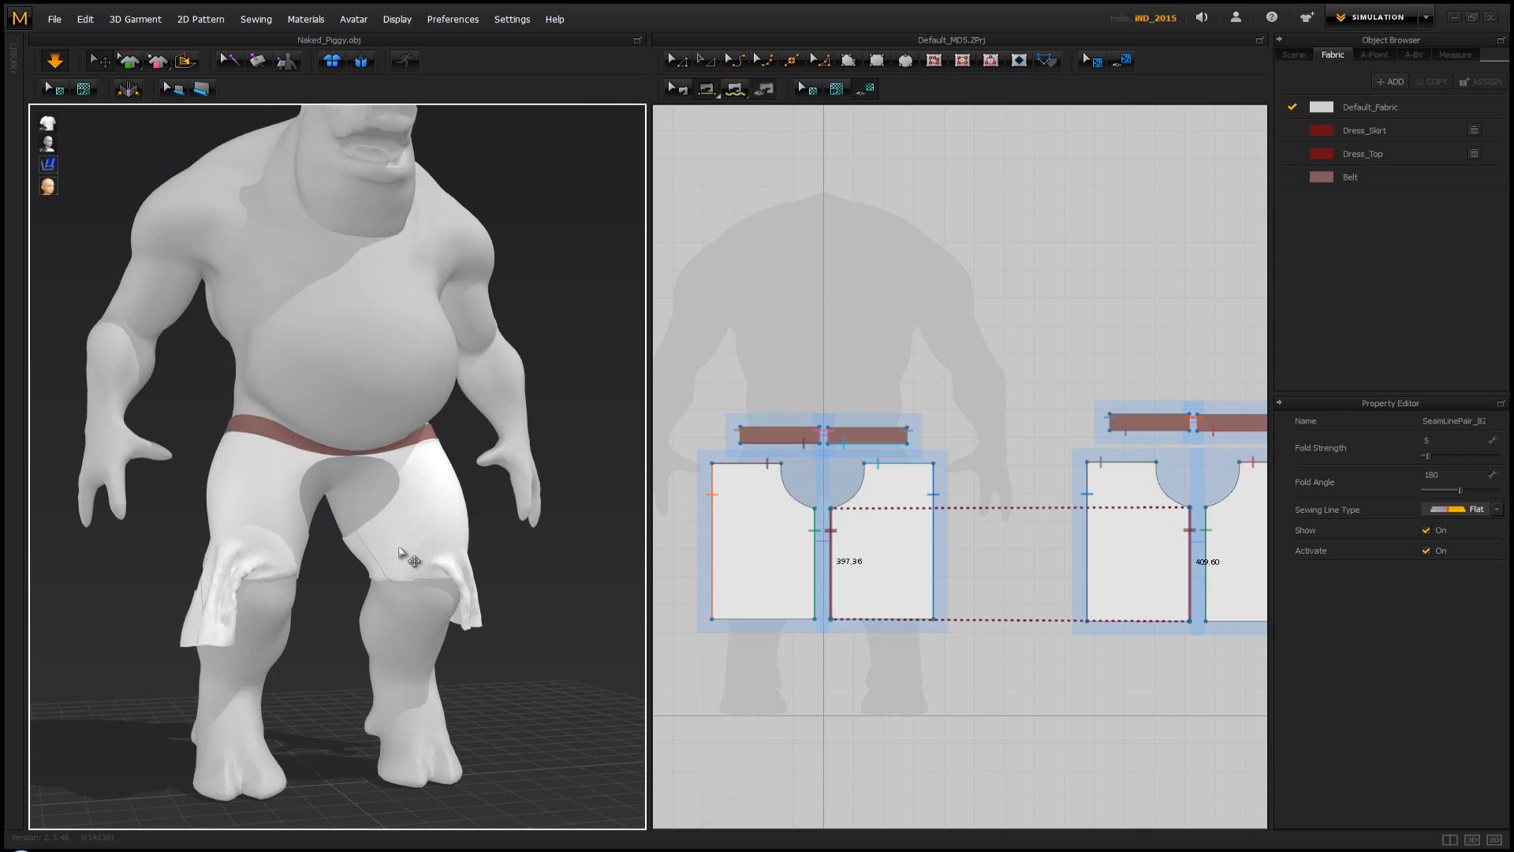
Try to pull the bunched cloth into place around the avatar's leg during the simulation
left_click(372, 548)
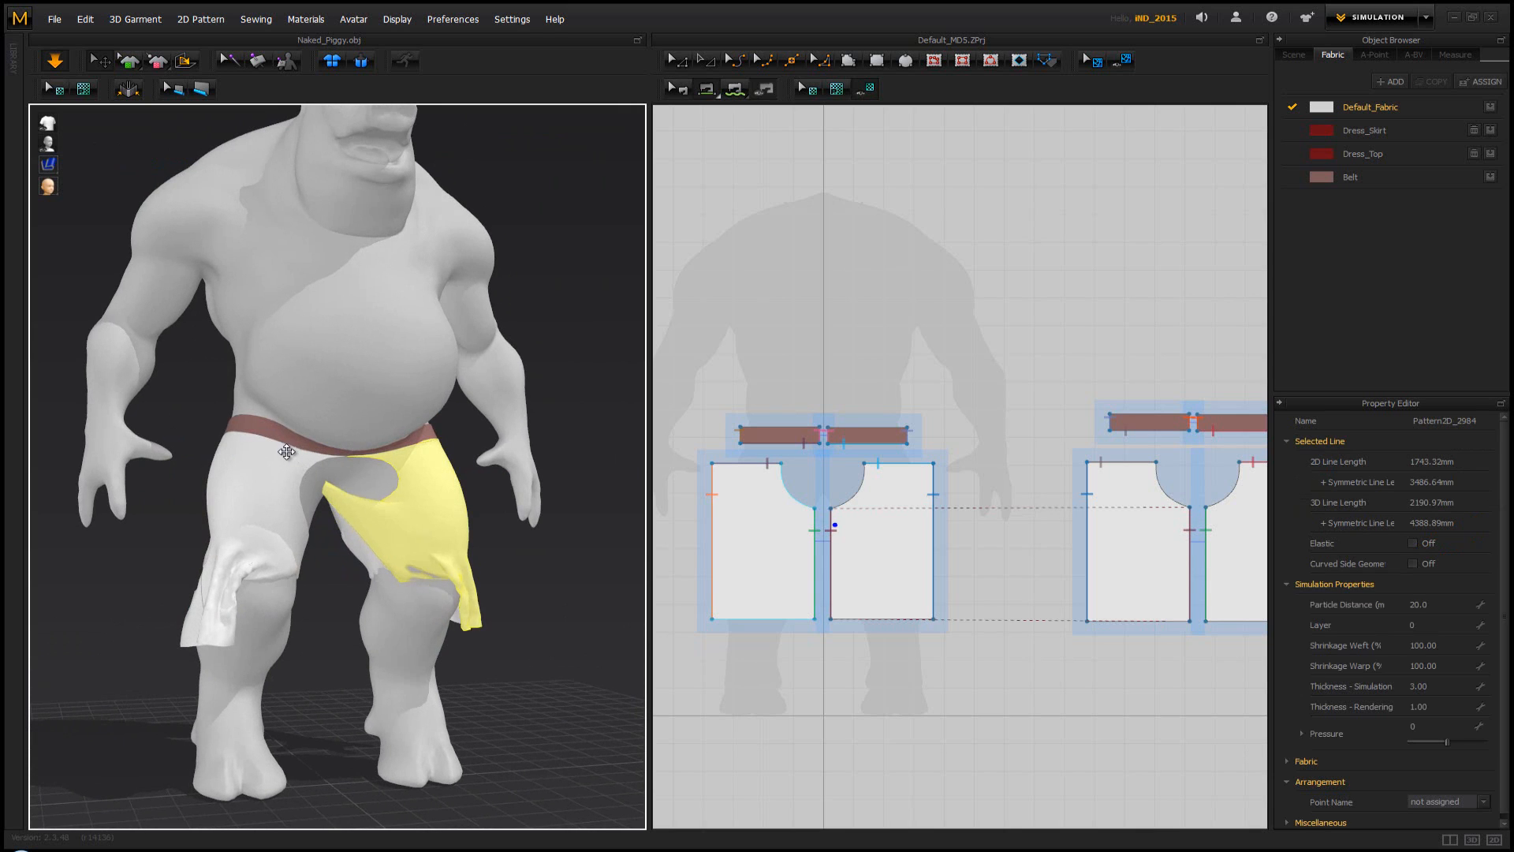
mouse_move(380, 558)
right_mouse_down()
mouse_move(348, 565)
mouse_move(390, 582)
right_mouse_up()
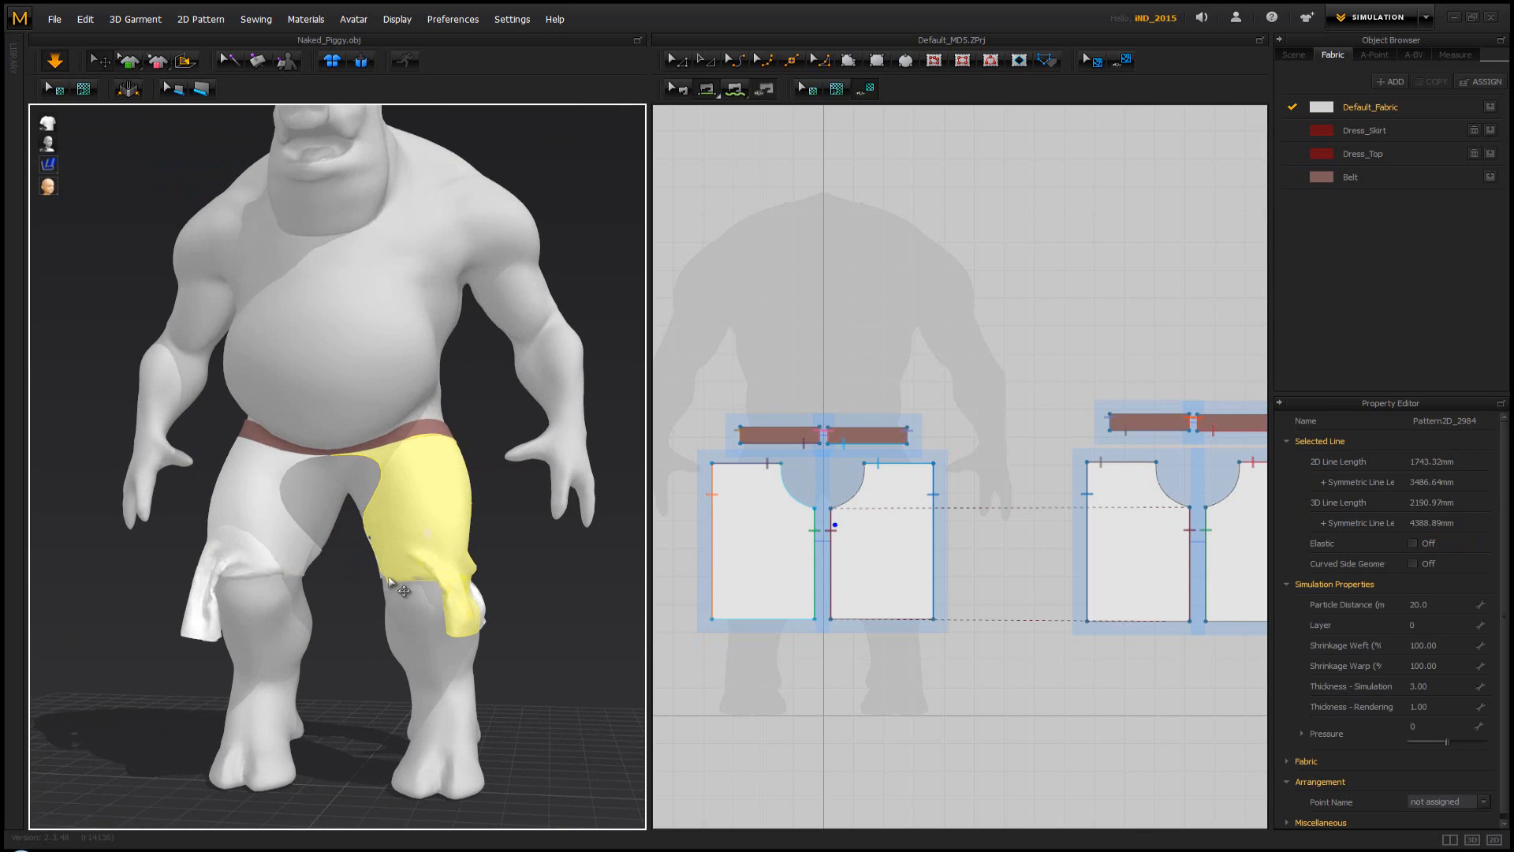
left_click_drag(324, 564, 30, 511)
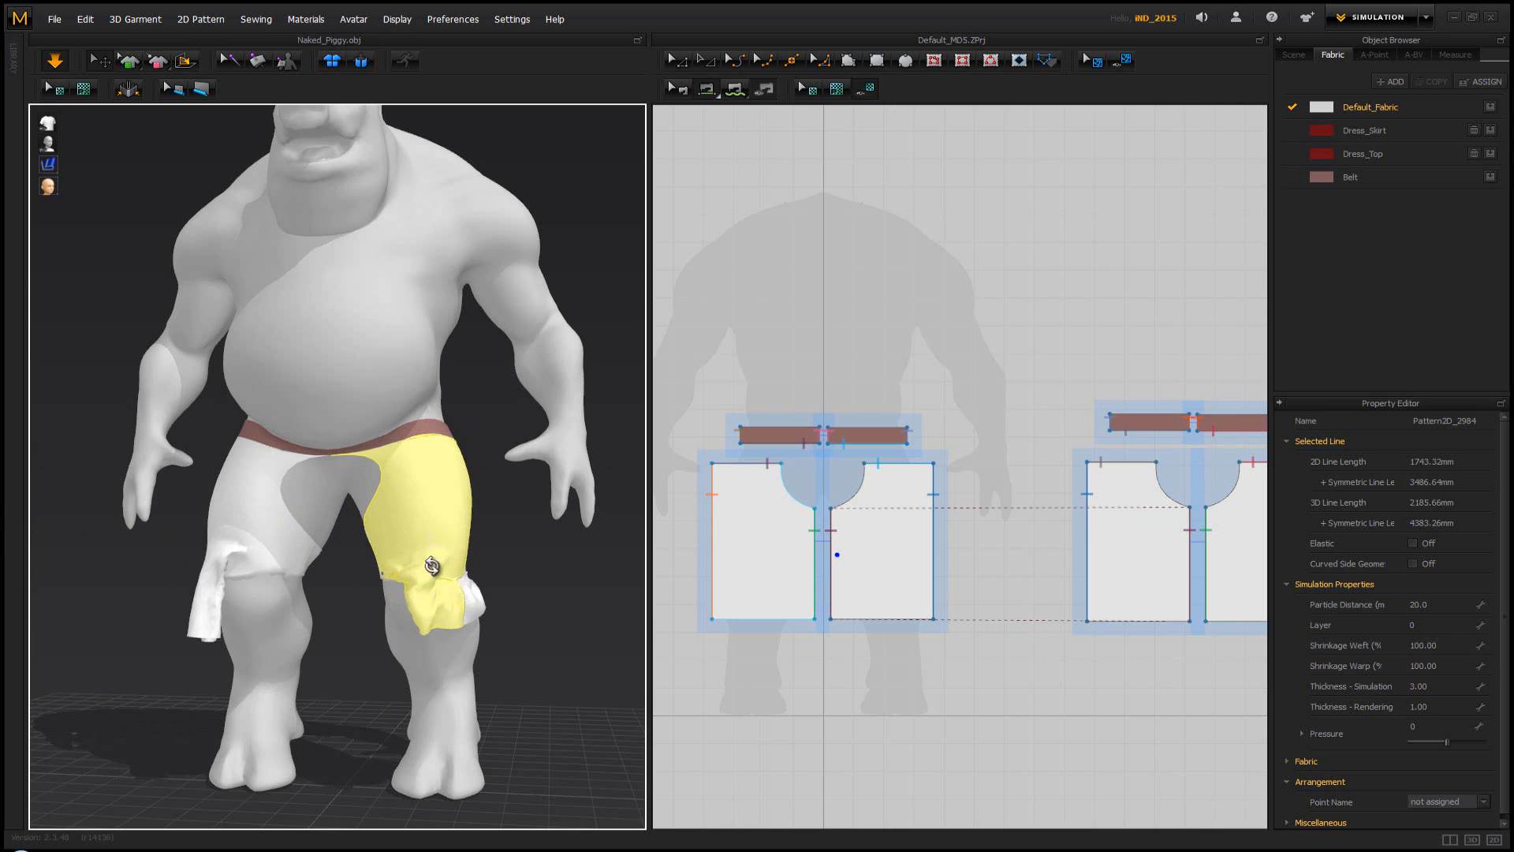
right_click_drag(426, 561, 438, 574)
left_click_drag(437, 575, 88, 561)
right_click_drag(341, 522, 420, 536)
left_click(462, 525)
Move one front and one back leg piece outward to leave a wide gap between each mirrored pair
left_click(676, 89)
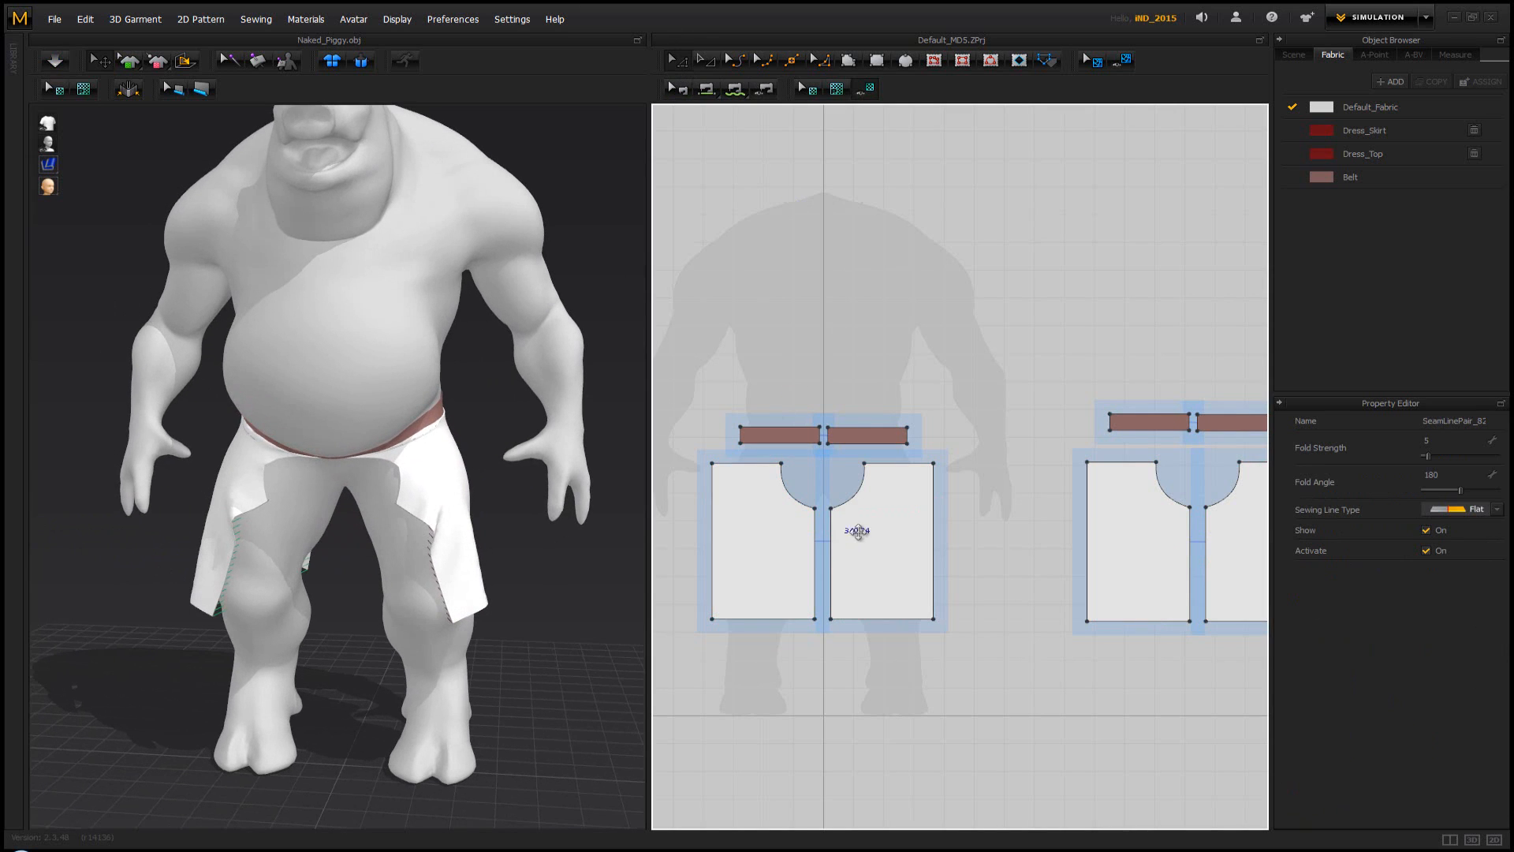
left_click_drag(750, 541, 702, 542)
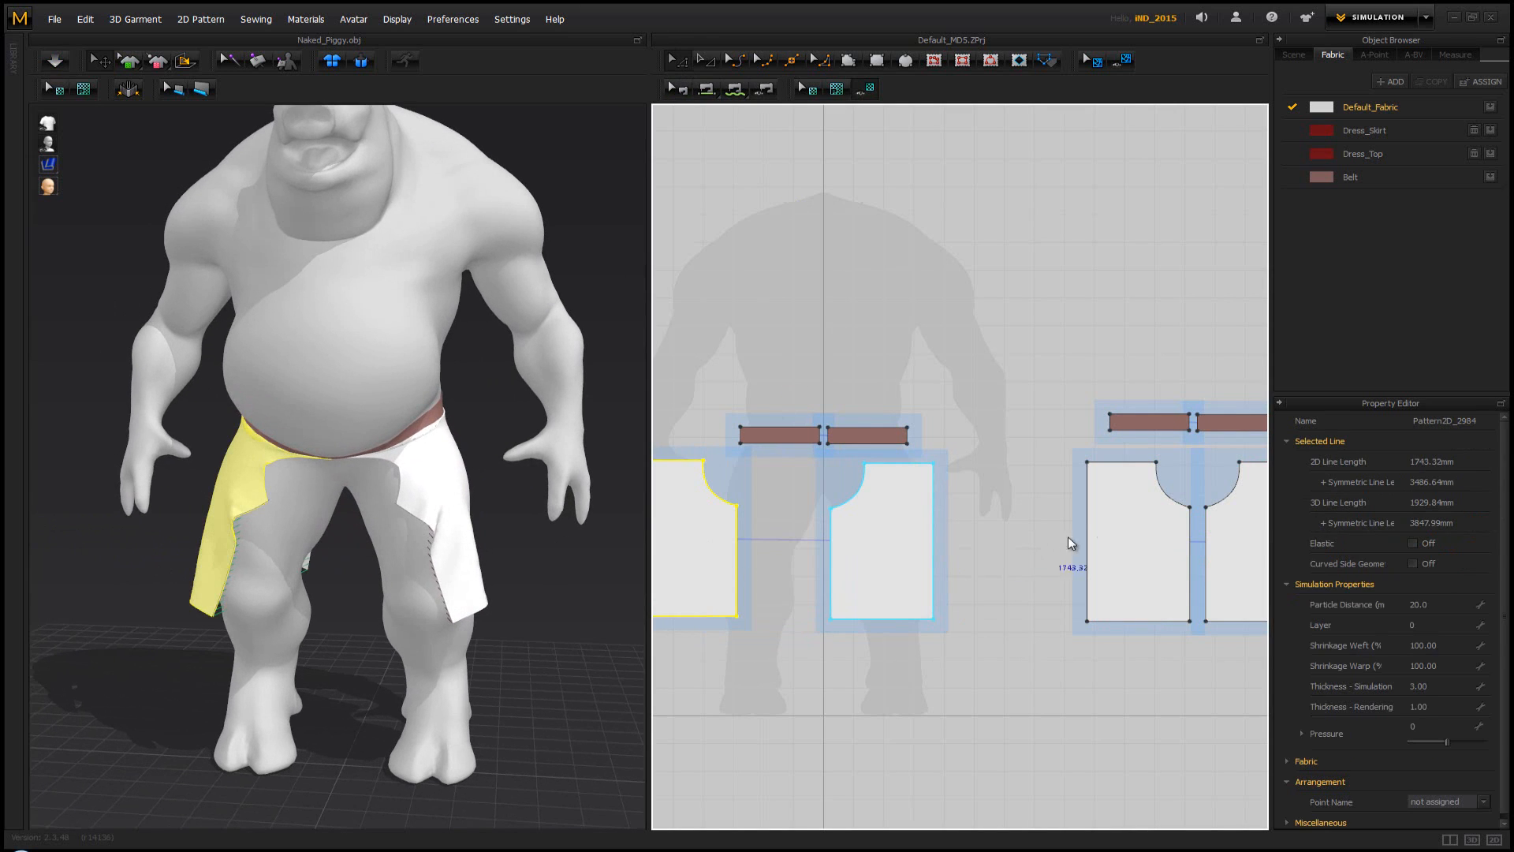
left_click_drag(1088, 535, 1037, 536)
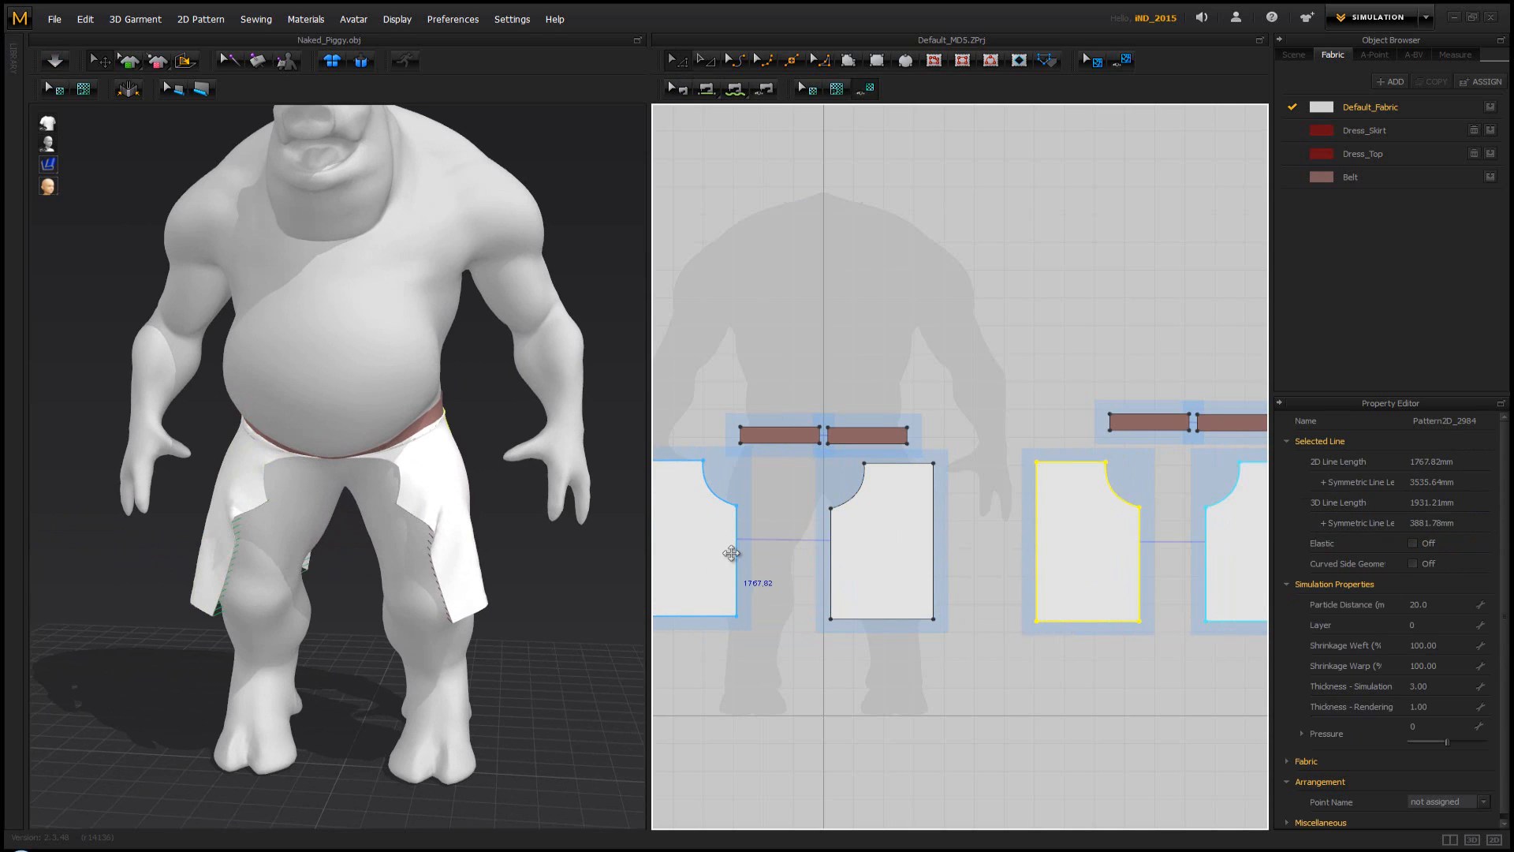
Widen both front leg pieces by moving their inner leg edges toward the centre, and simulate the trousers
mouse_move(740, 558)
left_mouse_down()
mouse_move(769, 558)
mouse_move(746, 551)
left_mouse_up()
mouse_move(454, 485)
right_mouse_down()
mouse_move(489, 474)
mouse_move(461, 479)
right_mouse_up()
key("space")
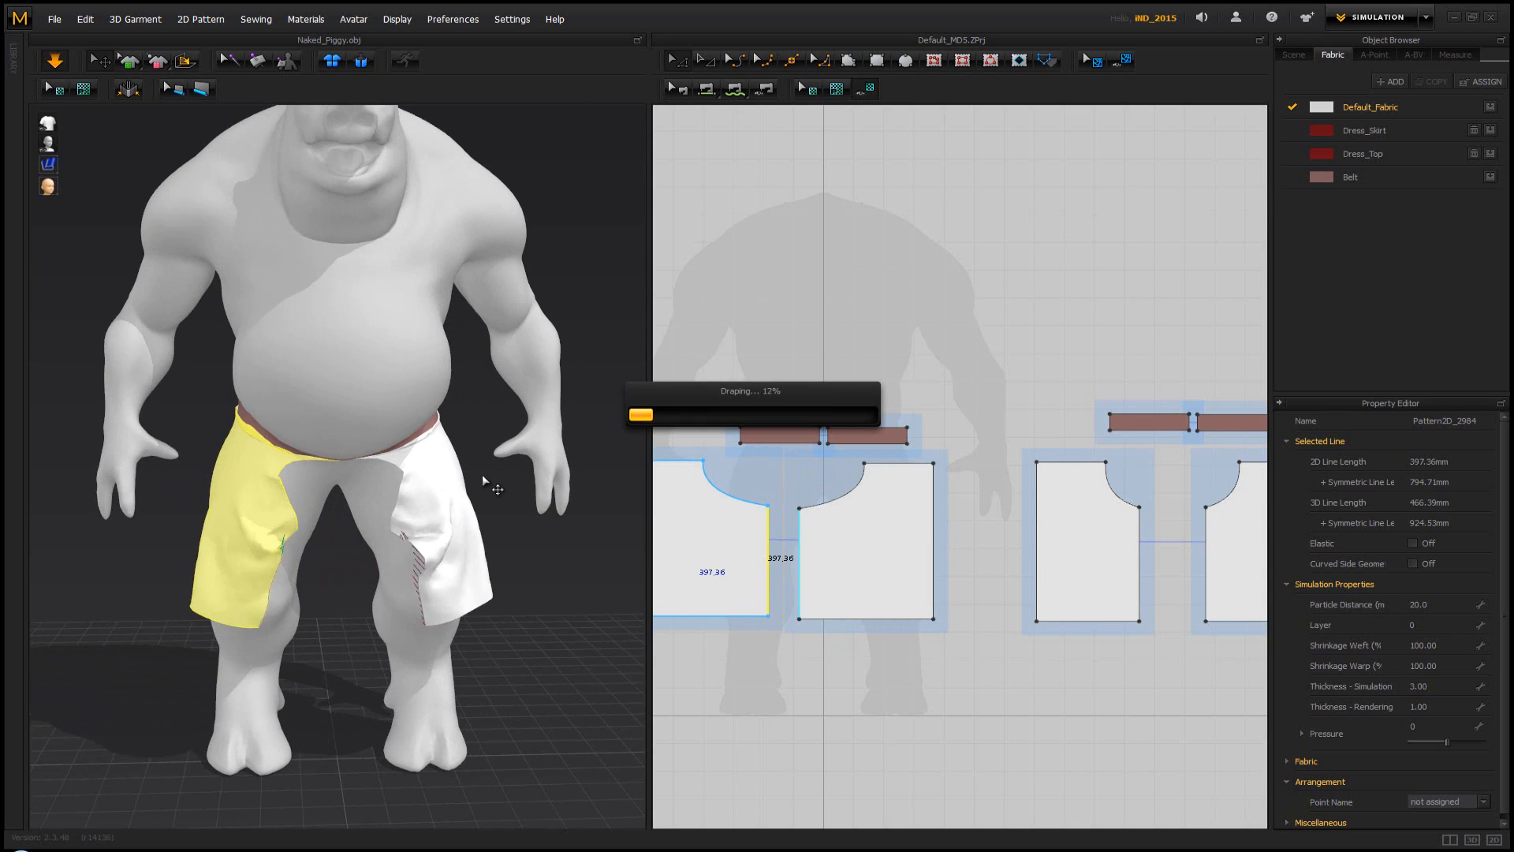
right_click_drag(473, 493, 234, 459)
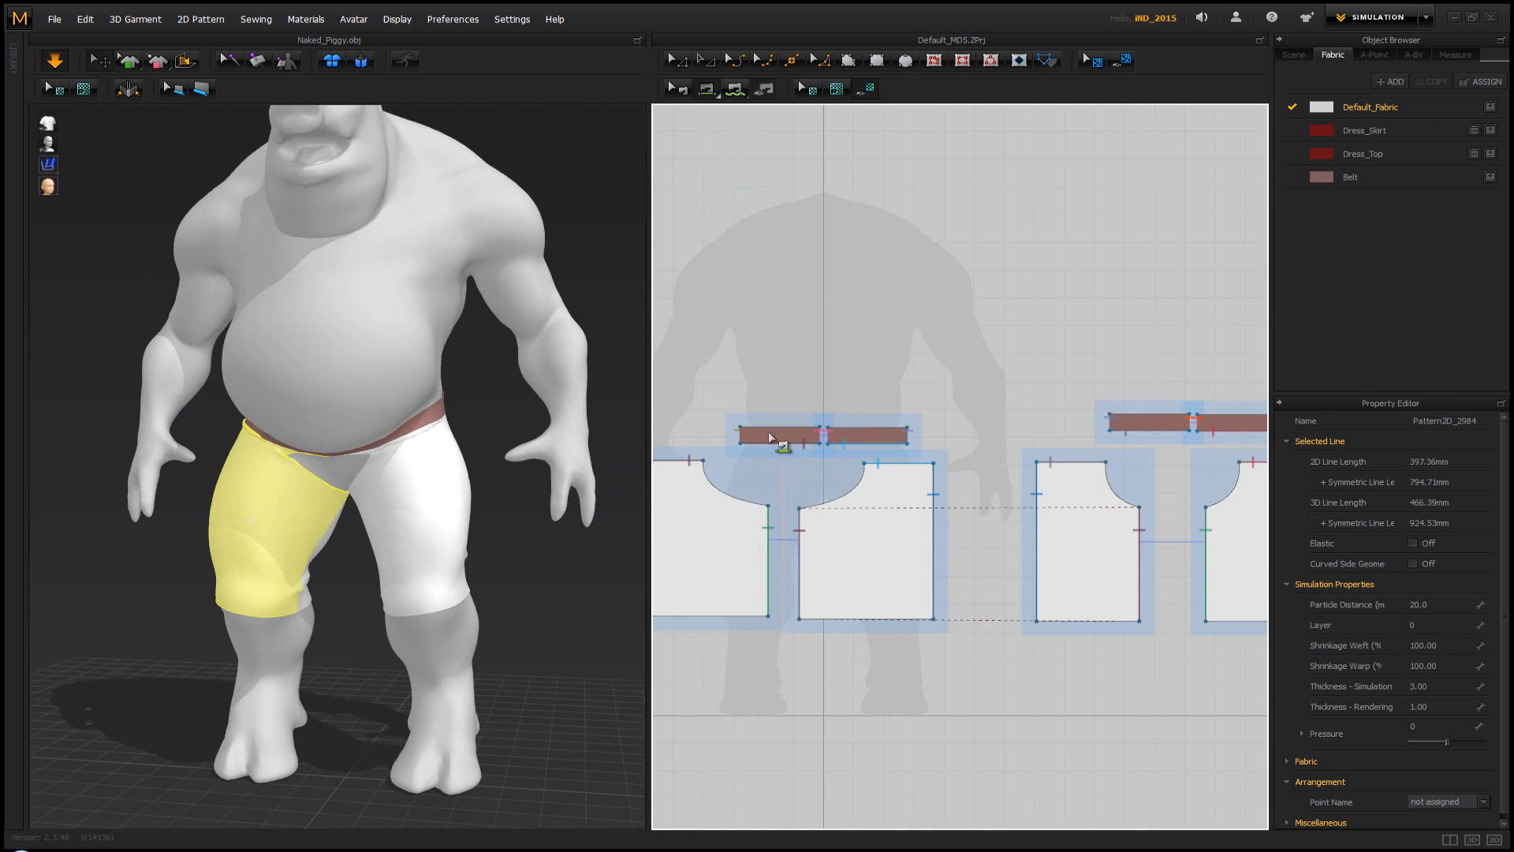
Sew the curved crotch edges of the two front leg pieces together, then those of the back pieces, and simulate the trousers
left_click(823, 501)
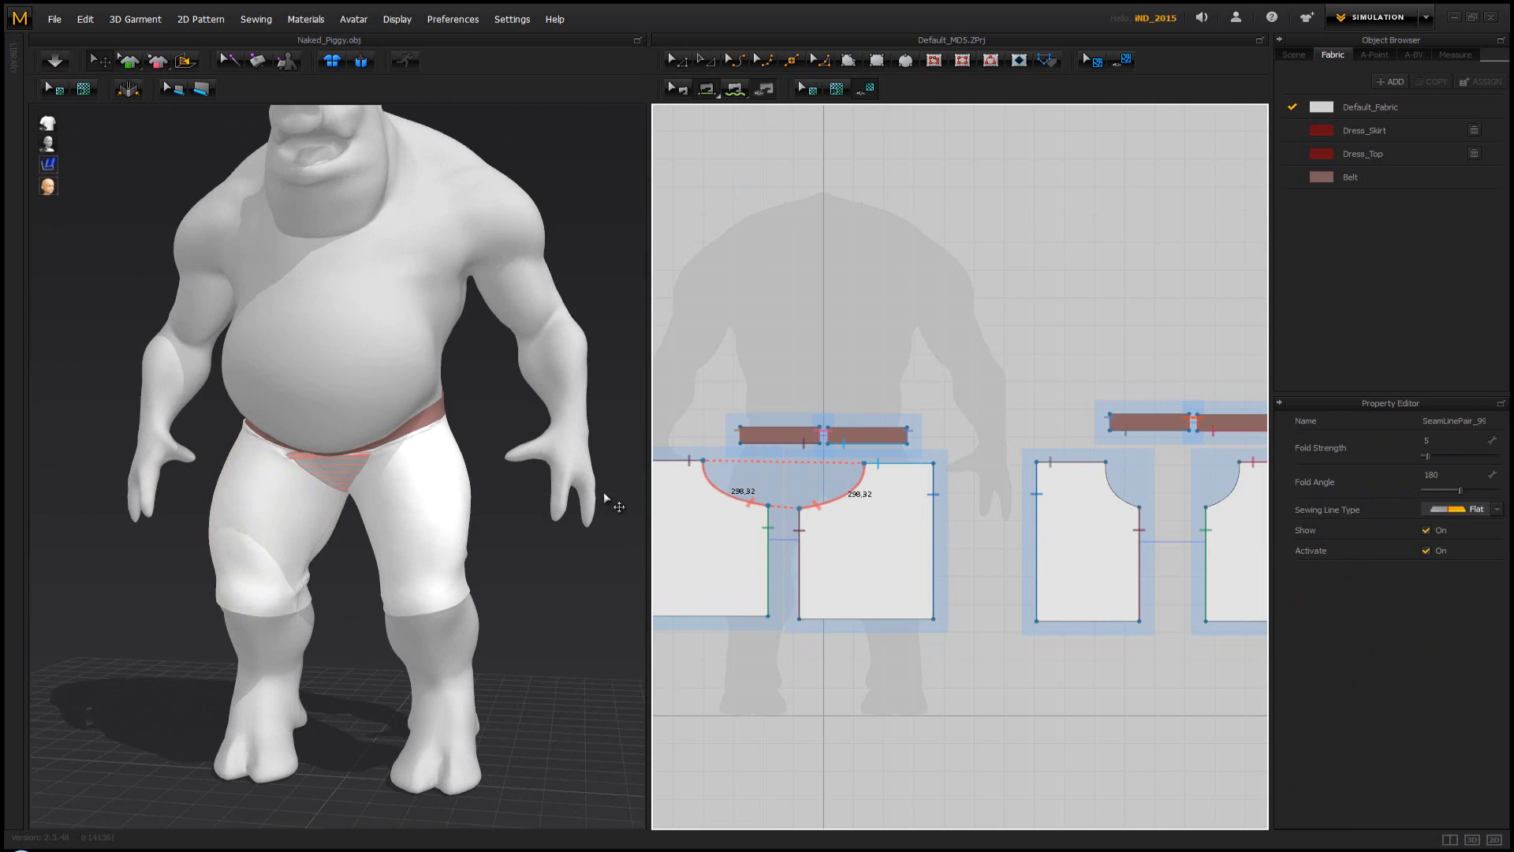
right_click_drag(497, 477, 266, 472)
left_click(1116, 496)
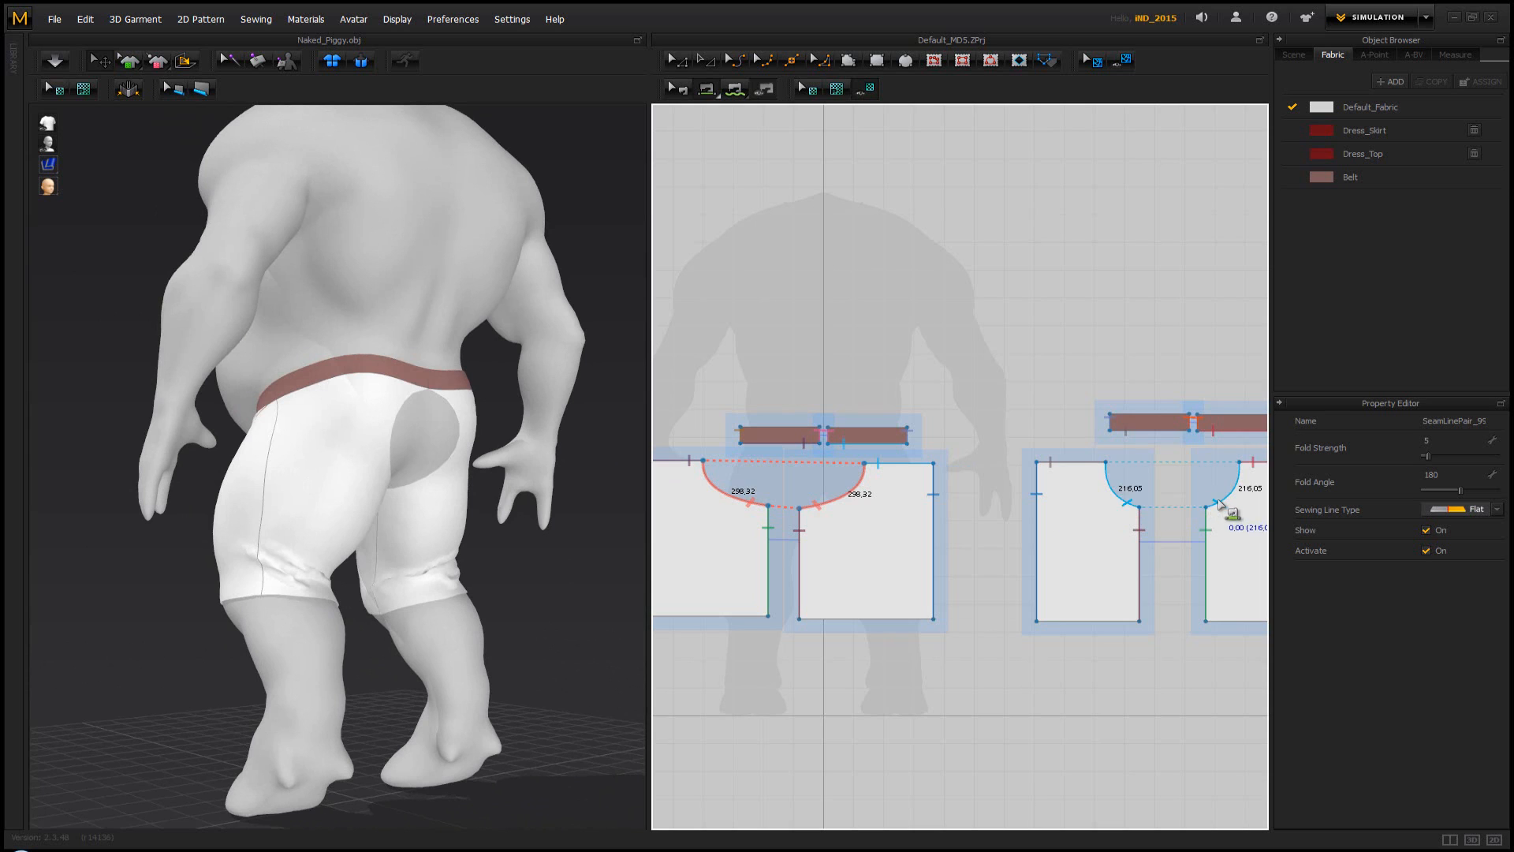
left_click(1218, 501)
key("space")
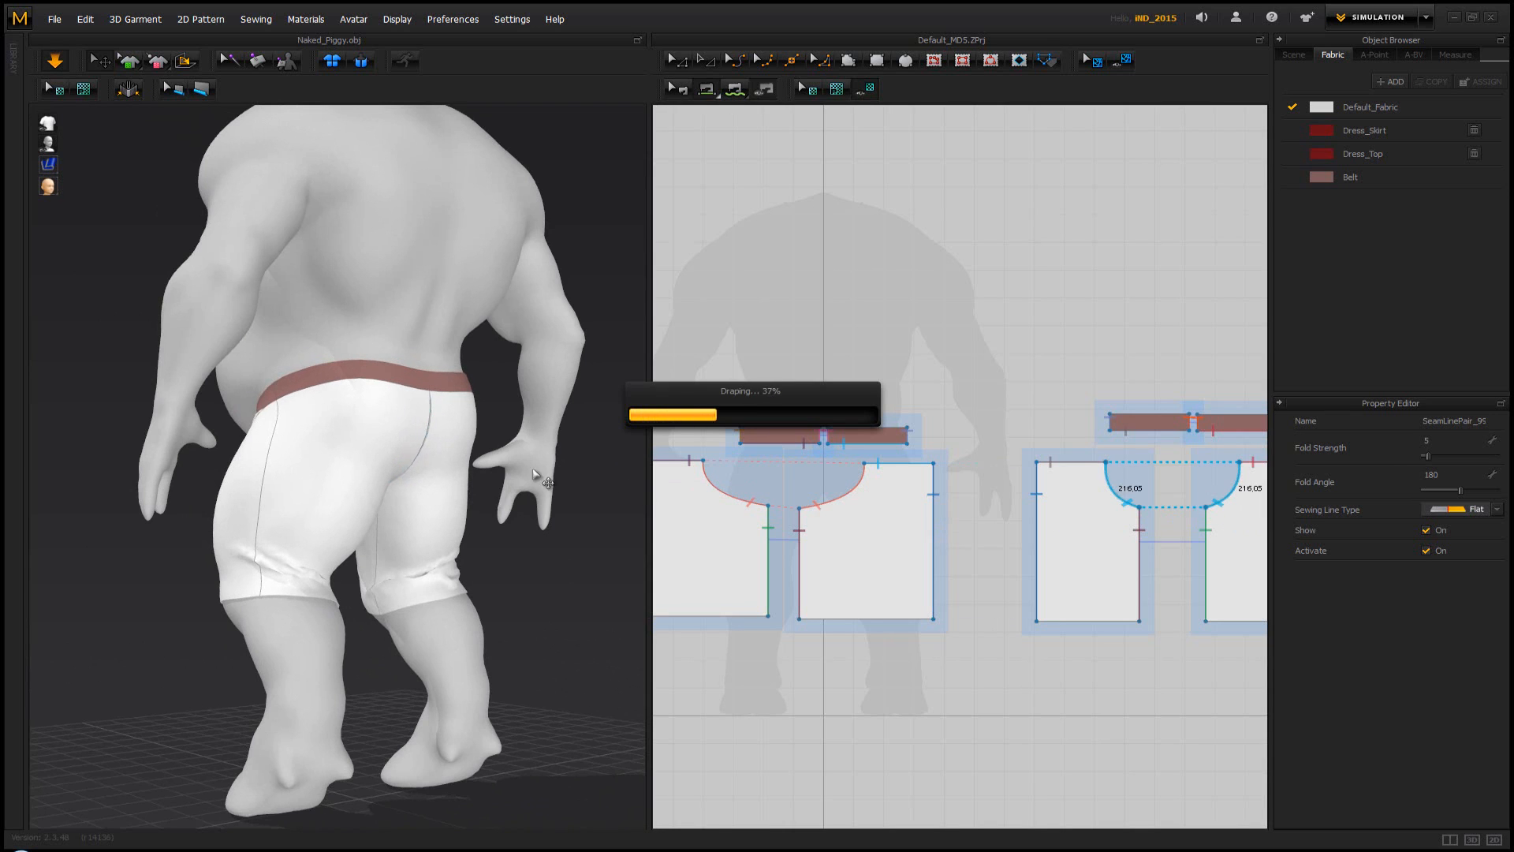
Examine the fit of the draped trousers around the waist, crotch and leg hems from the front, side and back
right_click_drag(457, 432, 314, 398)
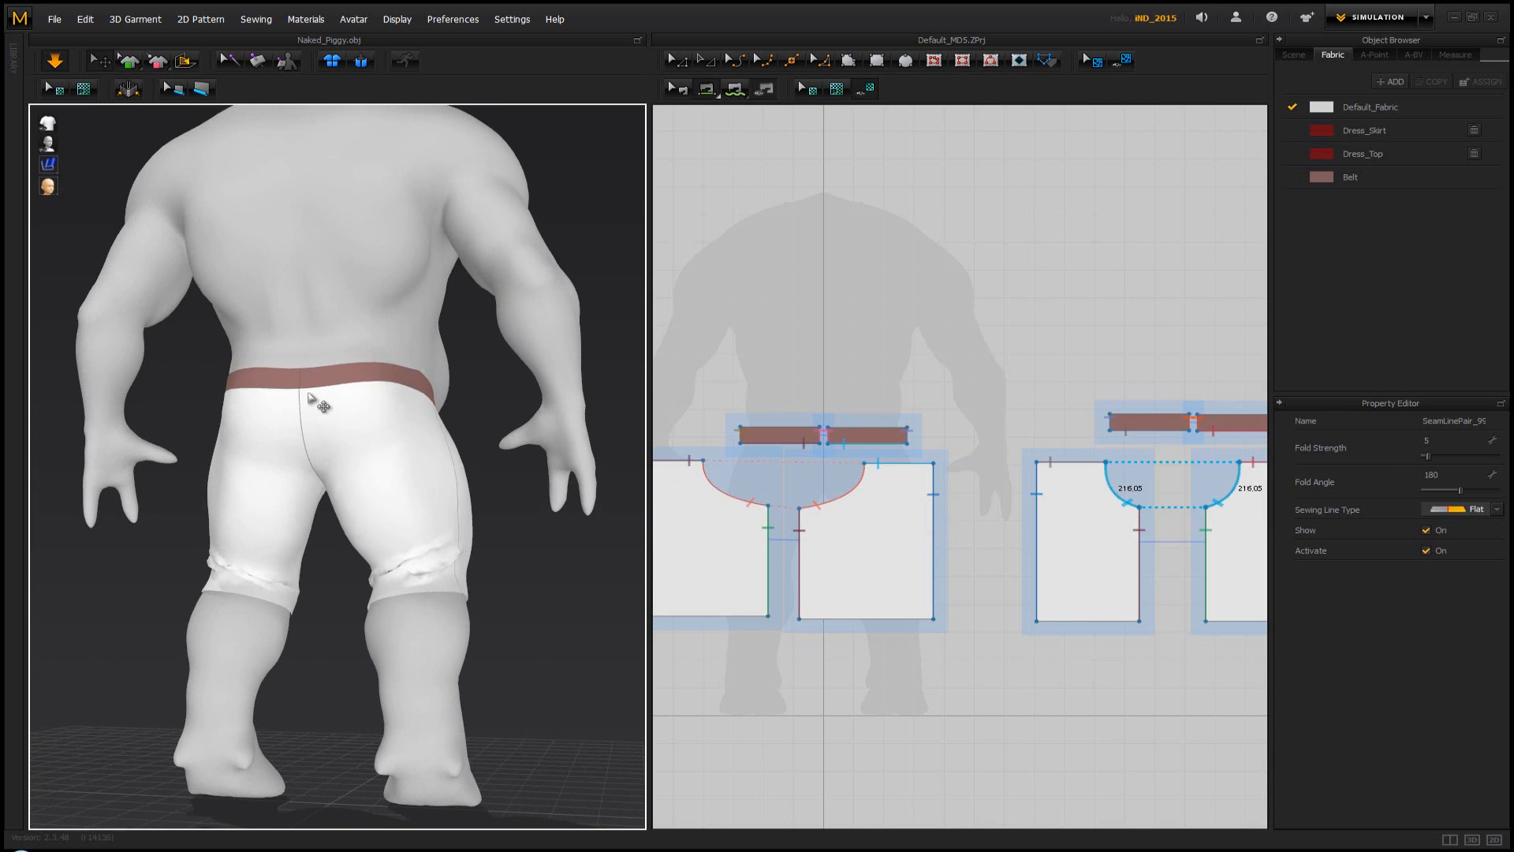
right_click_drag(330, 505, 812, 468)
right_click_drag(811, 492, 702, 500)
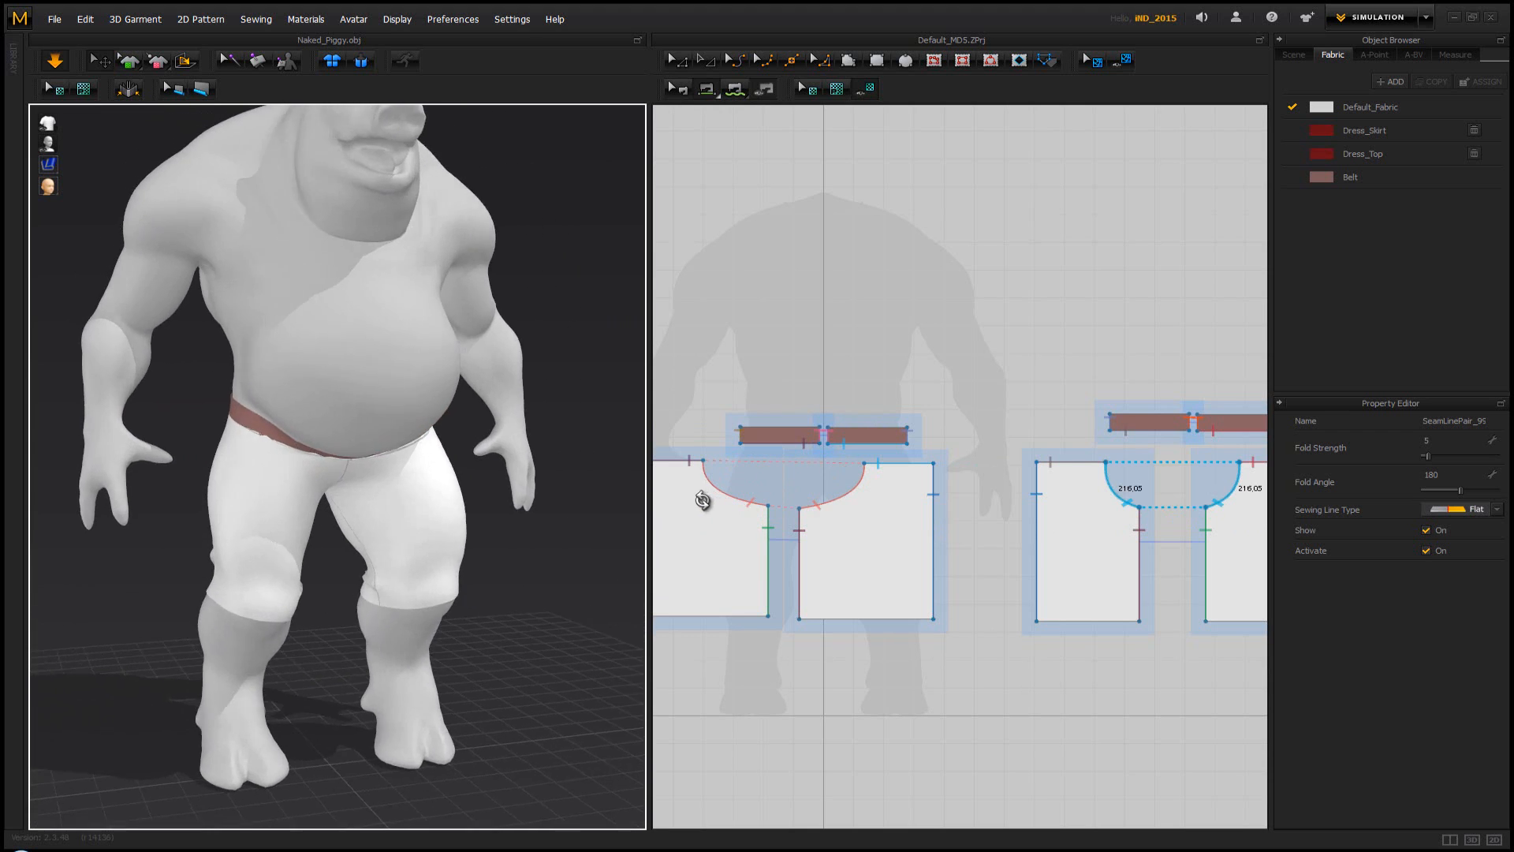
right_click_drag(577, 504, 540, 537)
scroll(516, 520, "down", 2)
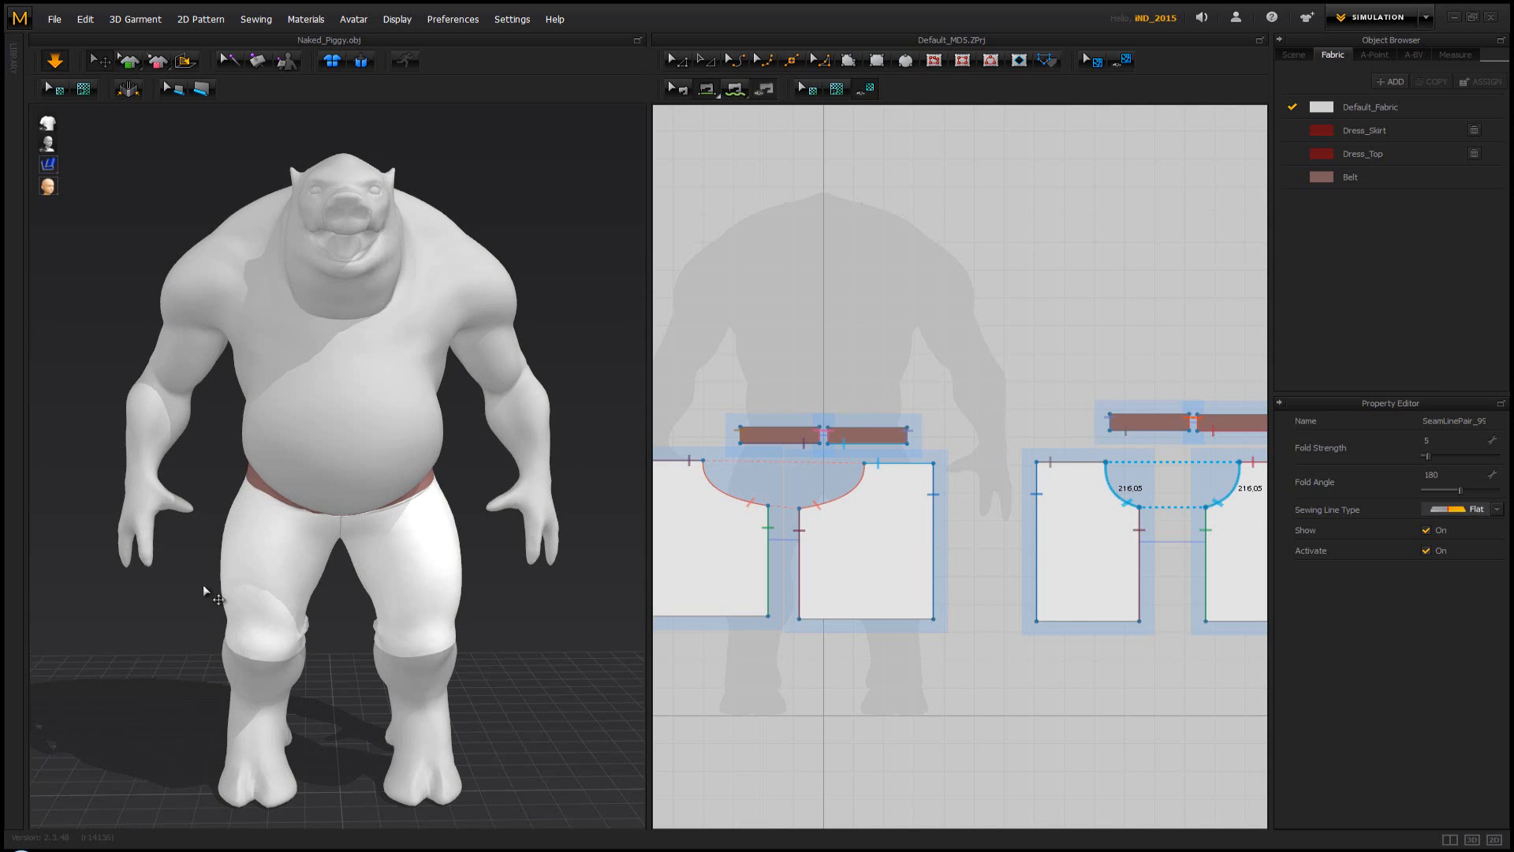
right_click_drag(190, 602, 387, 584)
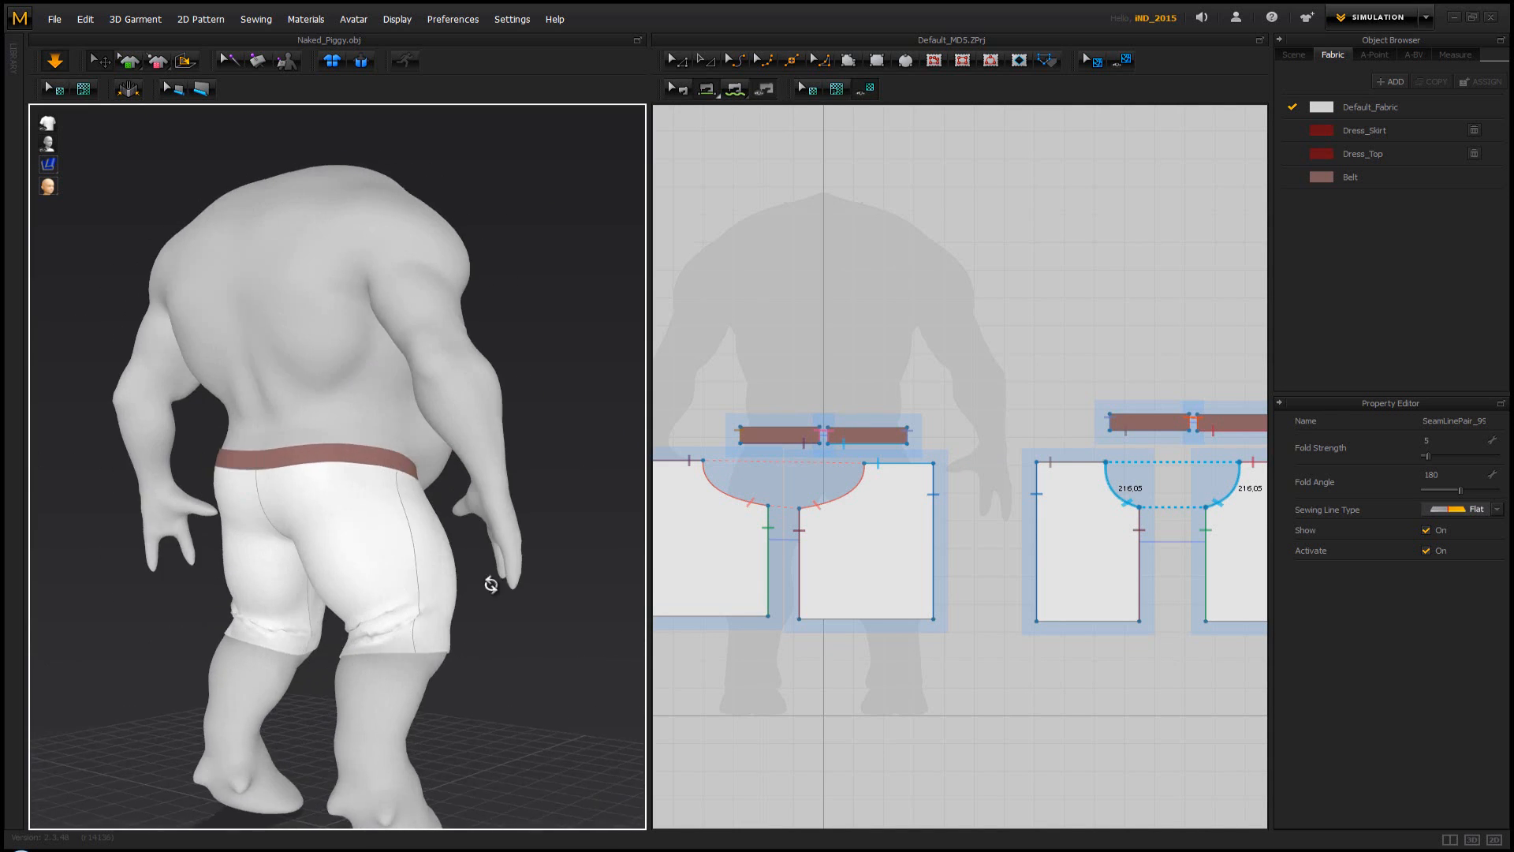
right_click_drag(490, 584, 583, 589)
right_click_drag(755, 591, 458, 575)
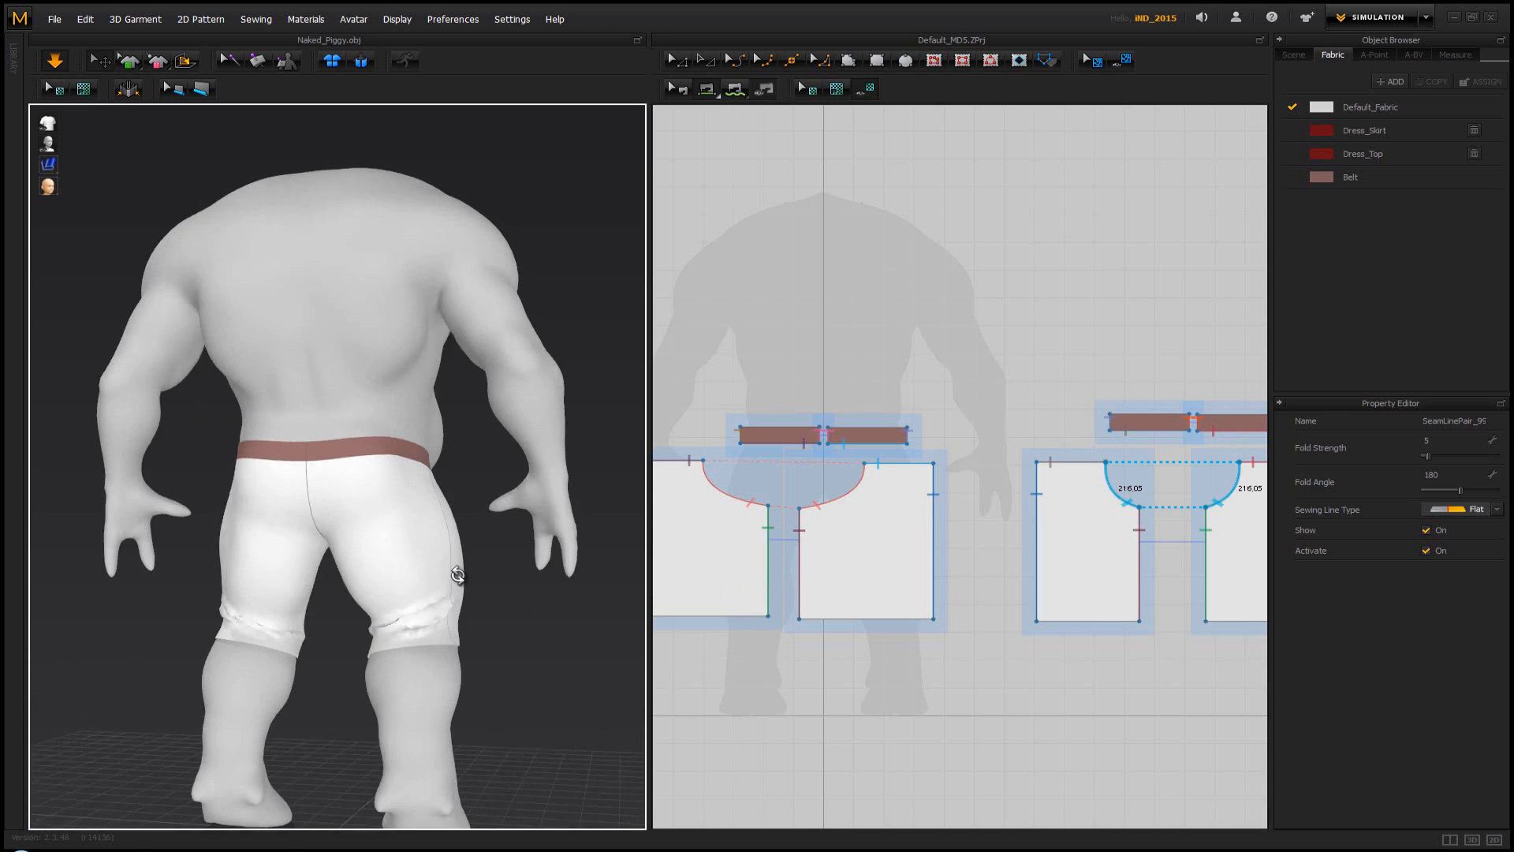
right_click_drag(218, 583, 302, 557)
middle_click_drag(302, 558, 305, 486)
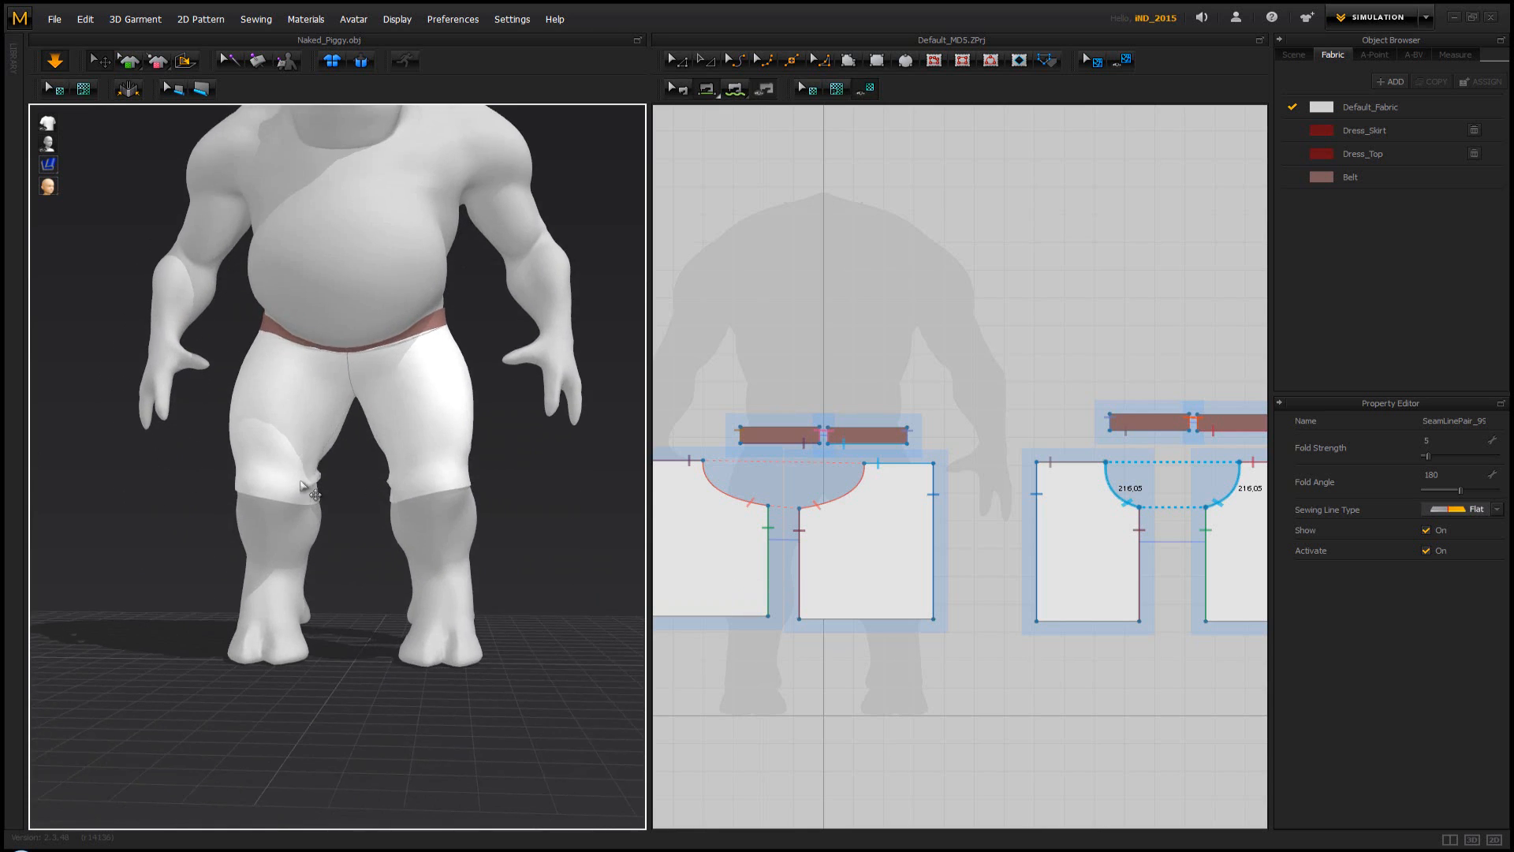
right_click_drag(296, 520, 151, 546)
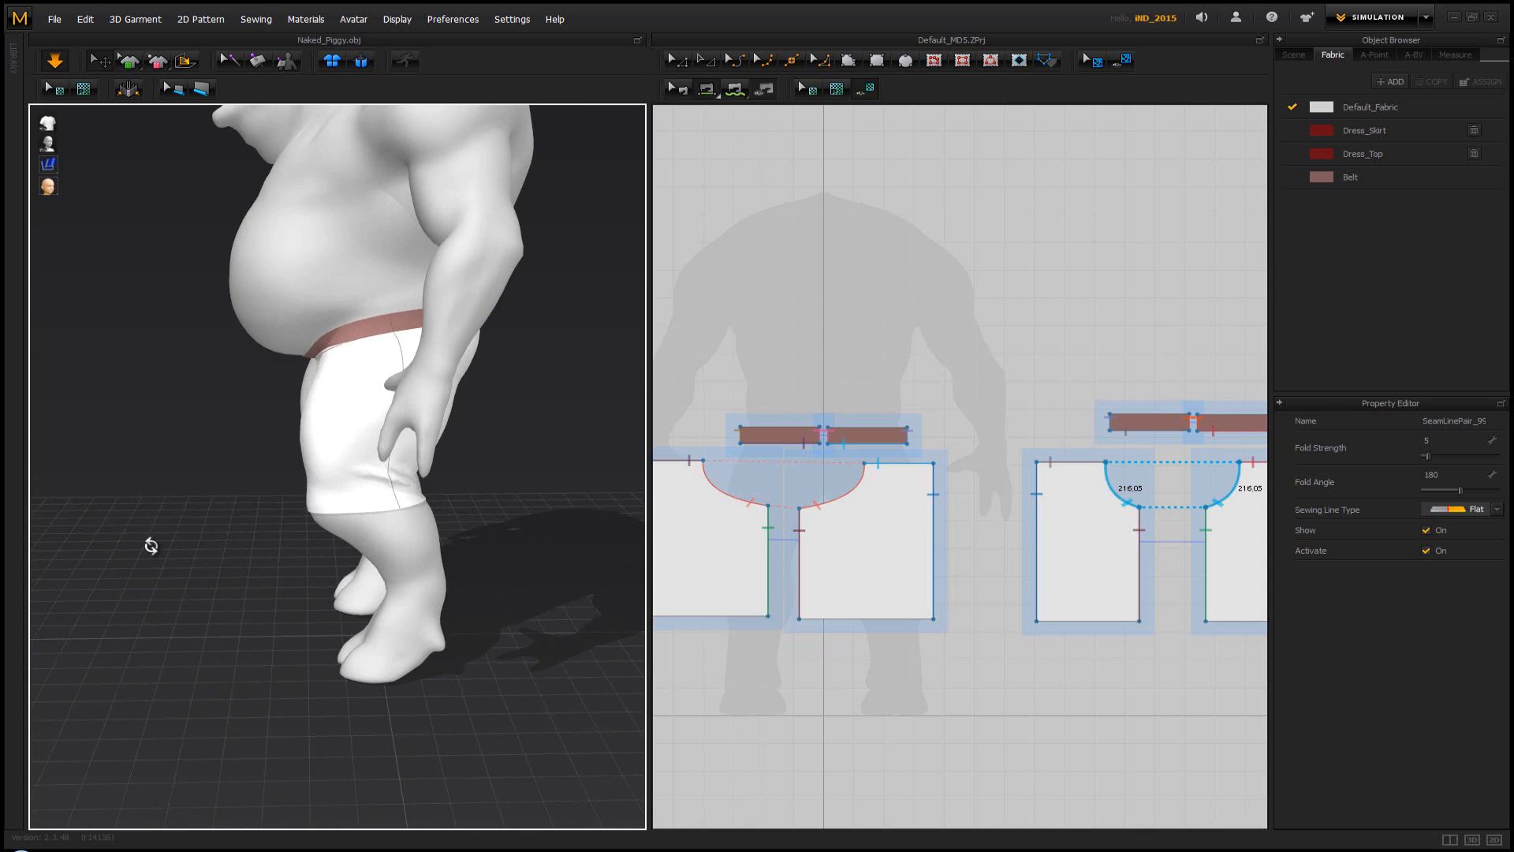
right_click_drag(500, 433, 927, 446)
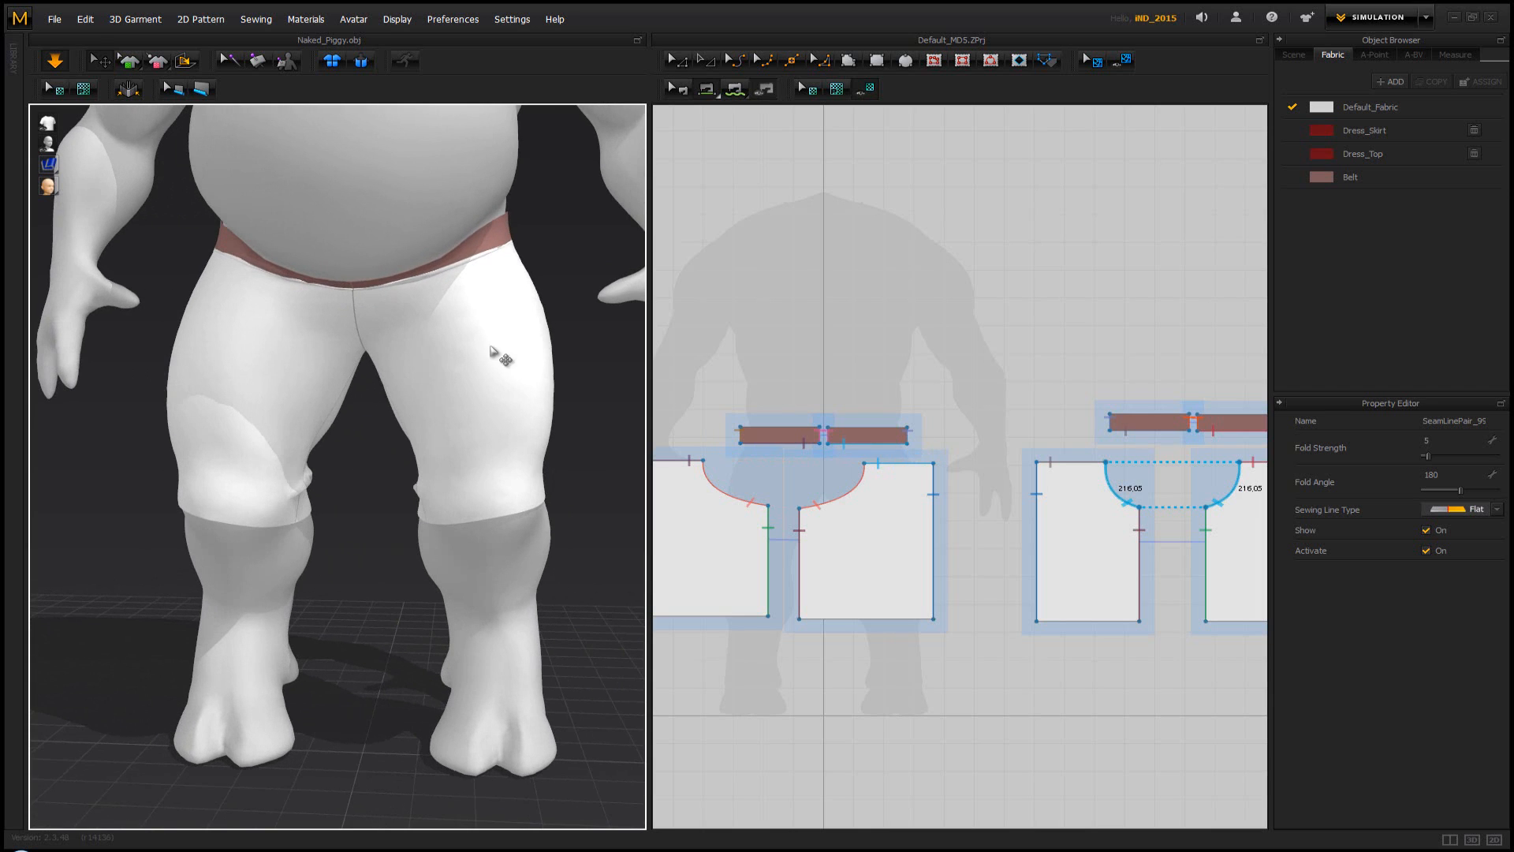
middle_click_drag(490, 351, 499, 454)
right_click_drag(479, 446, 491, 442)
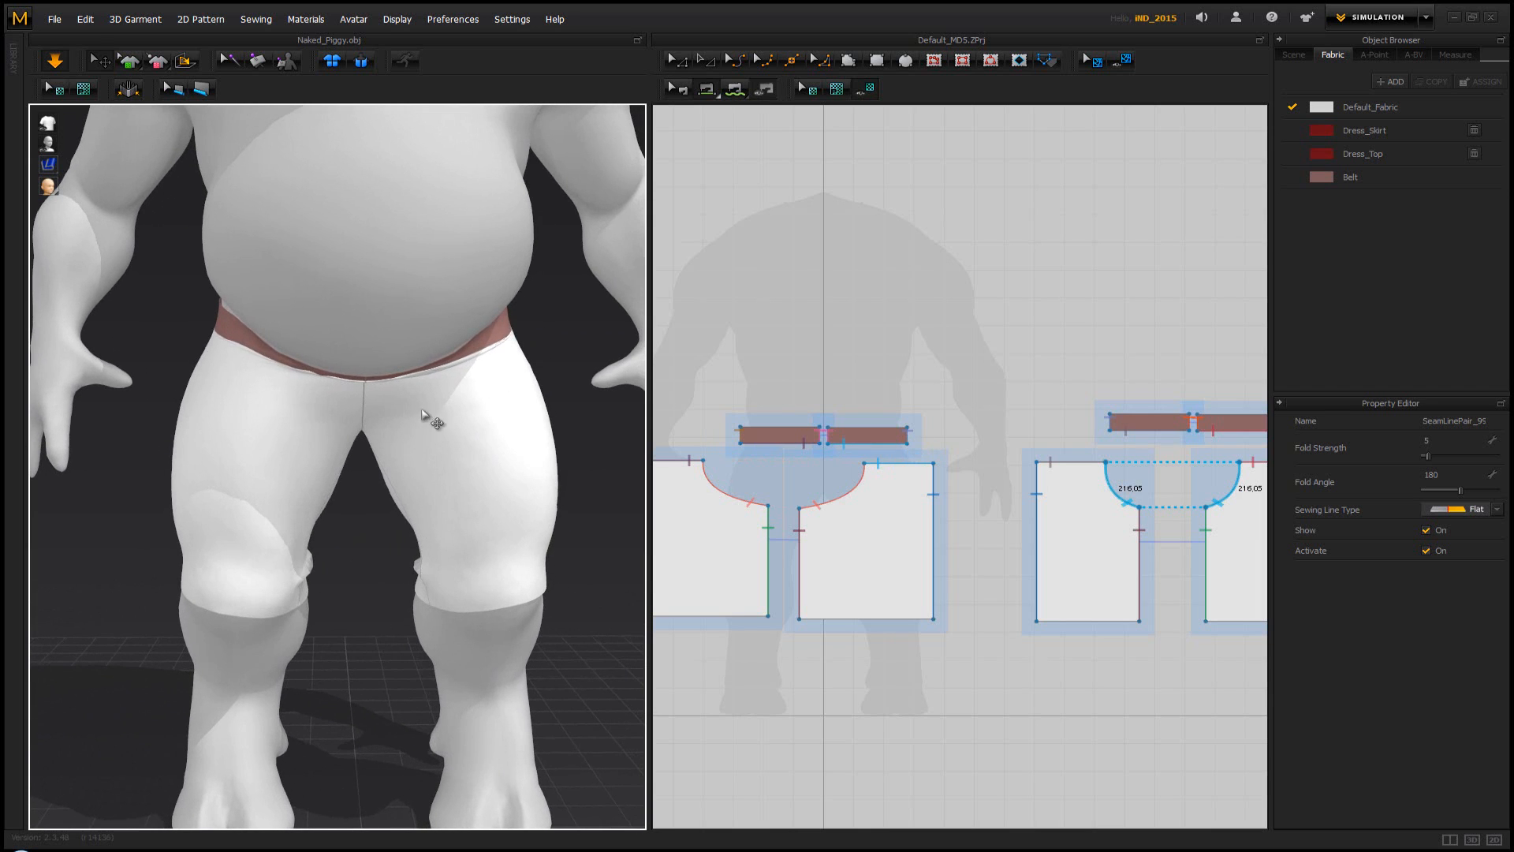
scroll(385, 513, "down", 2)
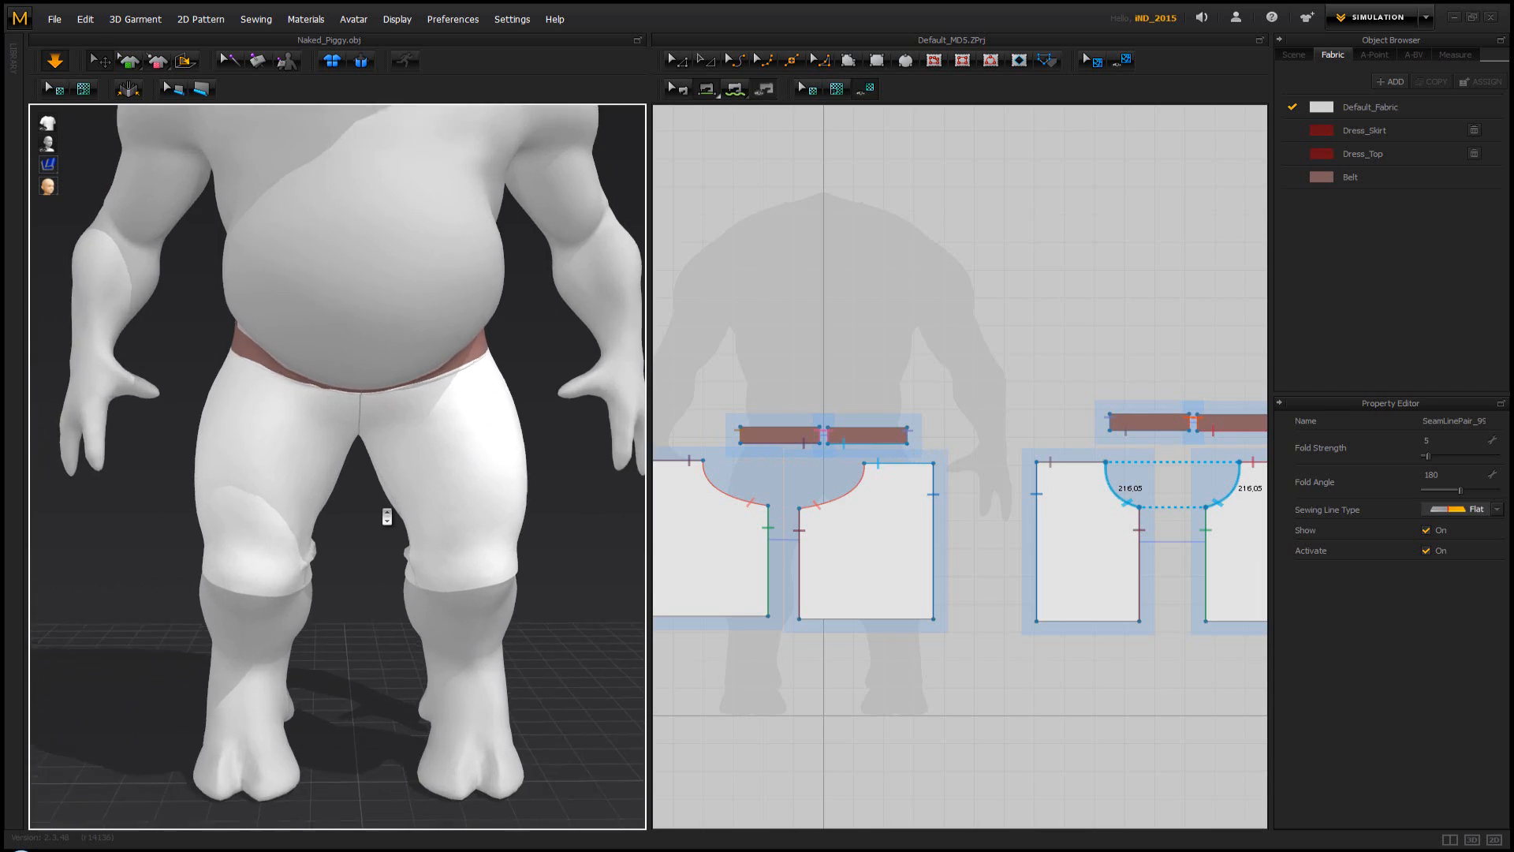
scroll(389, 518, "up", 2)
Pull the belt upward at the avatar's back during the simulation
right_click_drag(395, 524, 69, 532)
scroll(382, 530, "down", 3)
left_click_drag(410, 356, 412, 292)
left_click(347, 406)
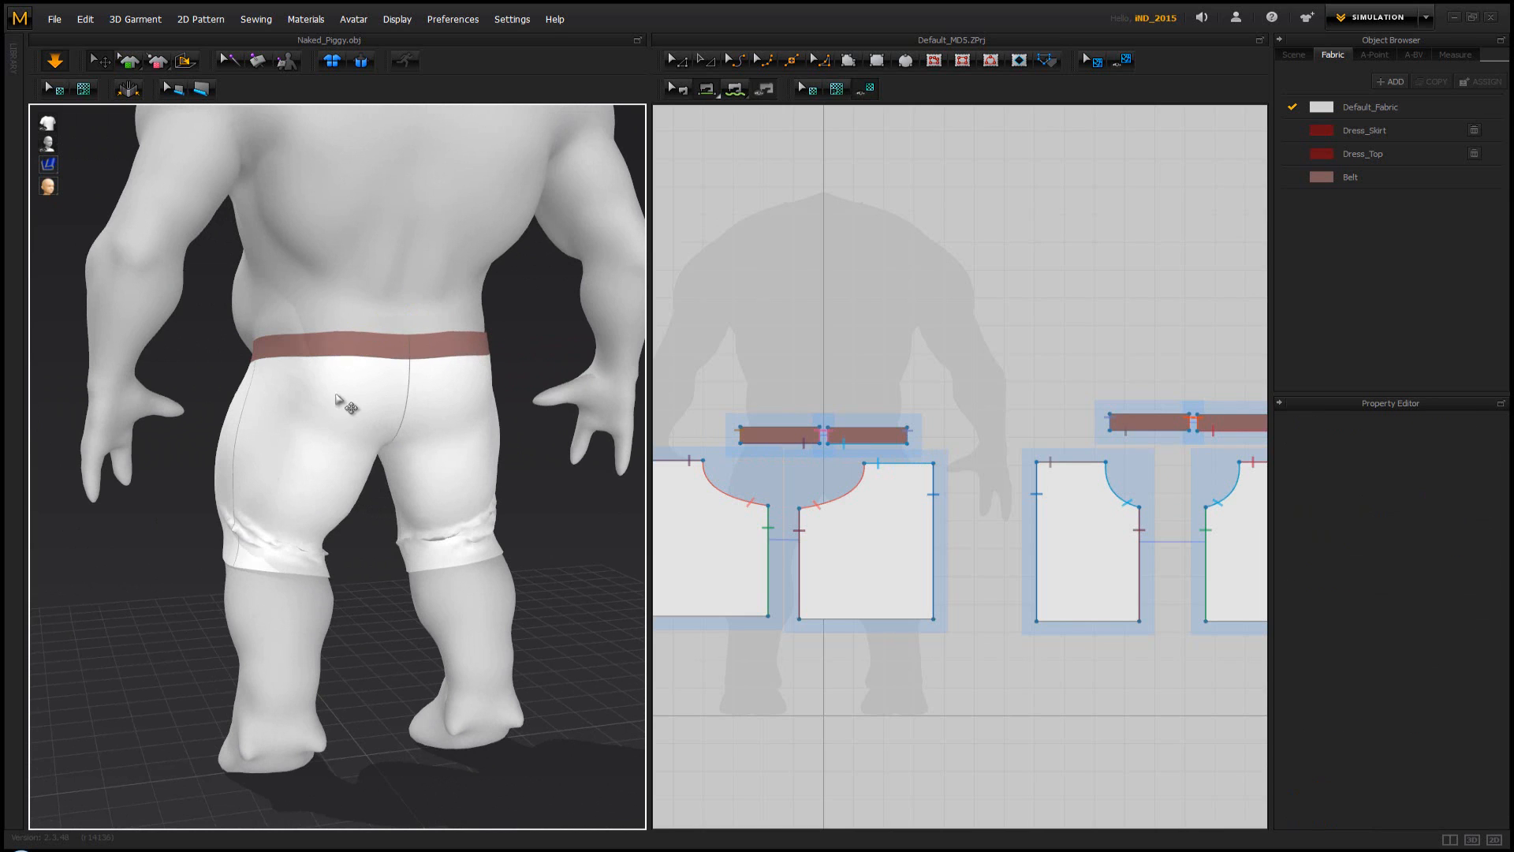
Widen both back leg pieces by moving their outer side edges outward, and simulate the trousers
right_click_drag(777, 517, 788, 520)
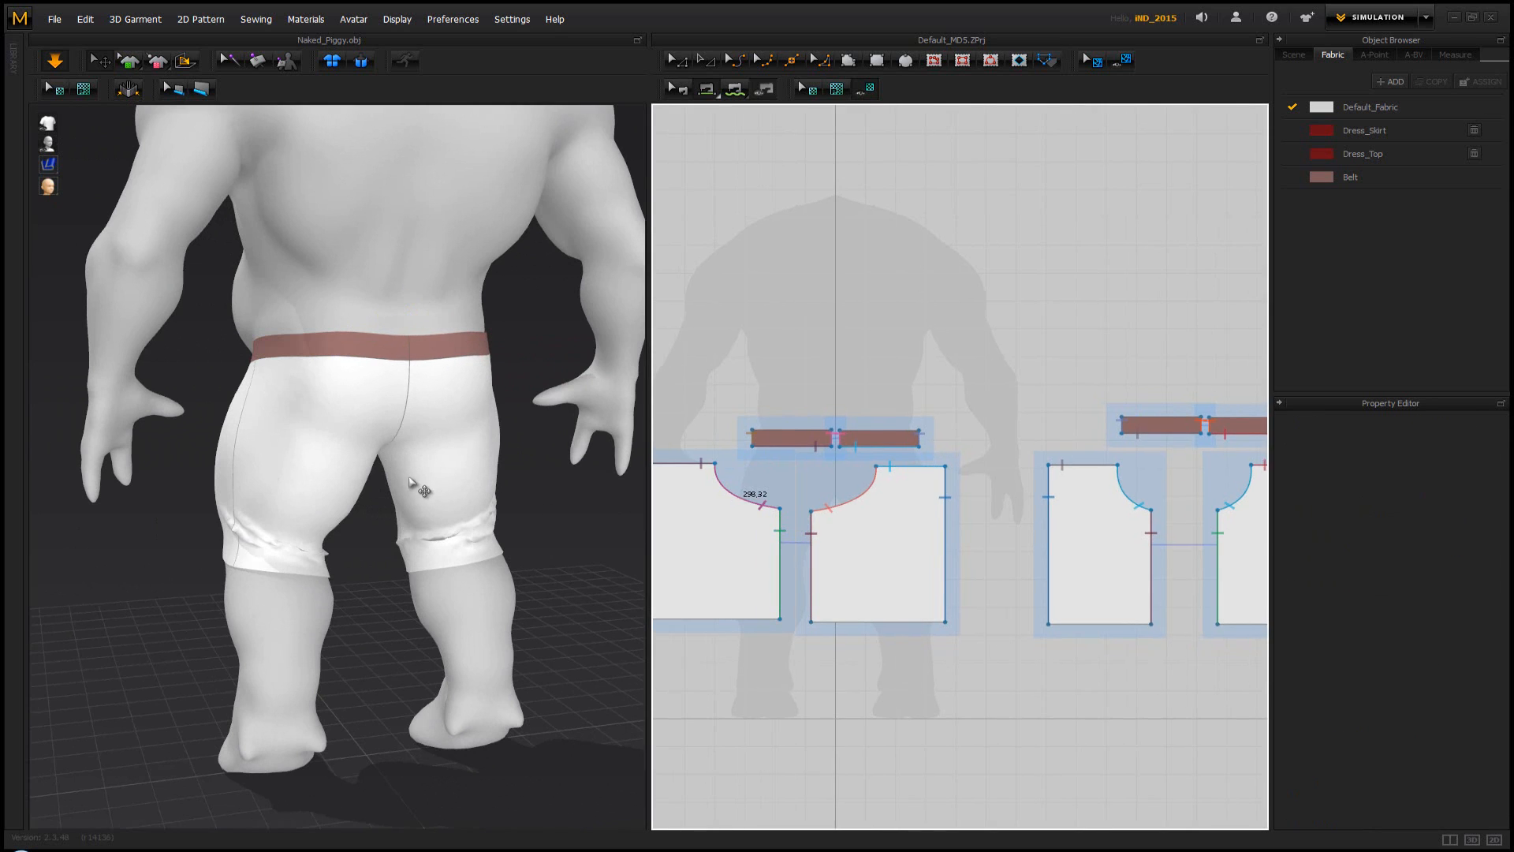
right_click_drag(418, 489, 354, 476)
middle_click_drag(912, 497, 791, 503)
scroll(793, 500, "up", 3)
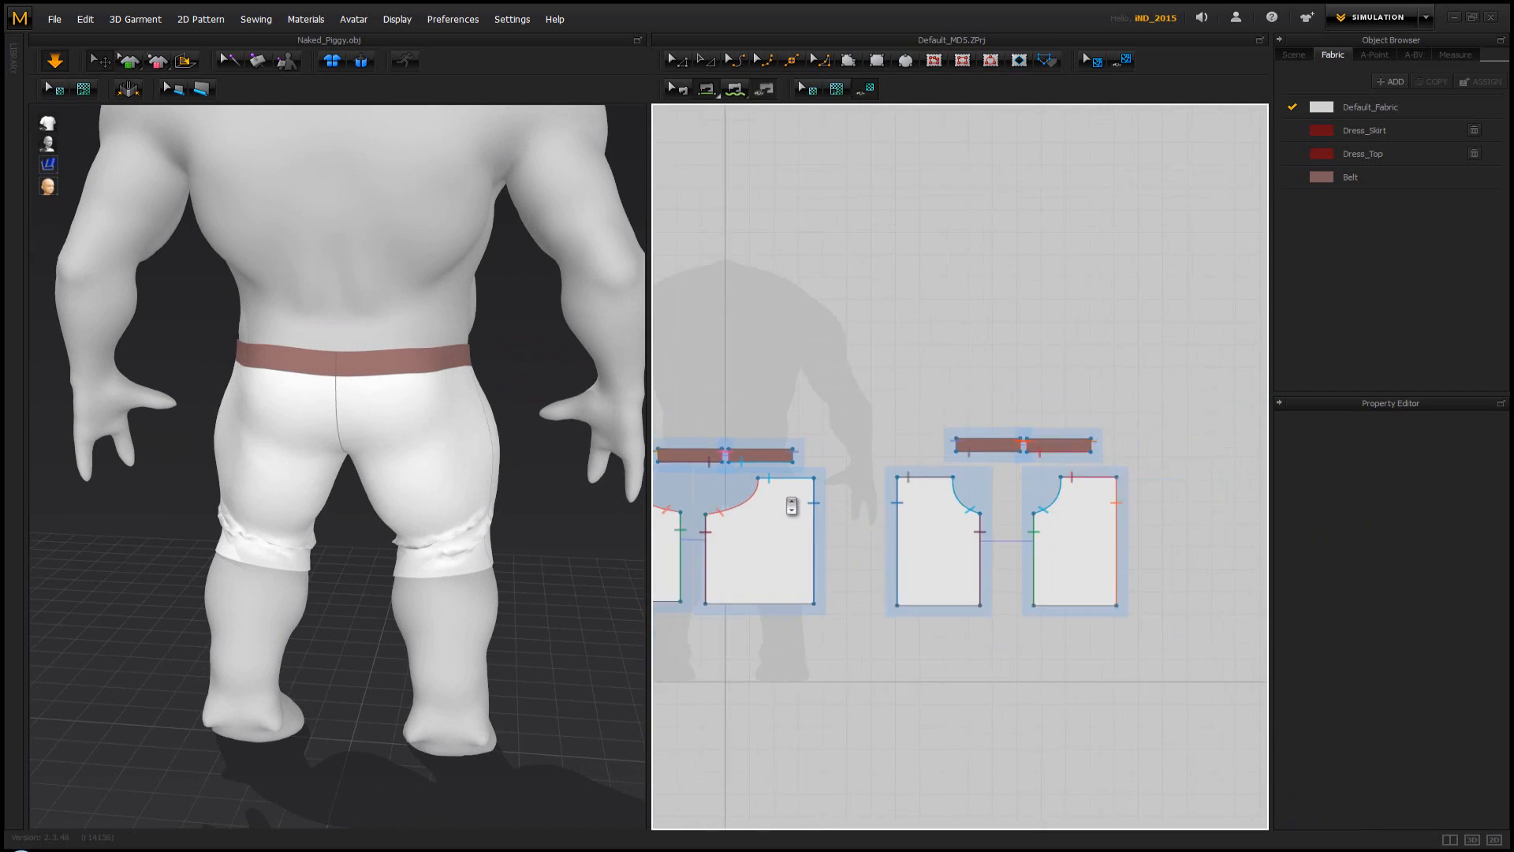
scroll(883, 513, "down", 2)
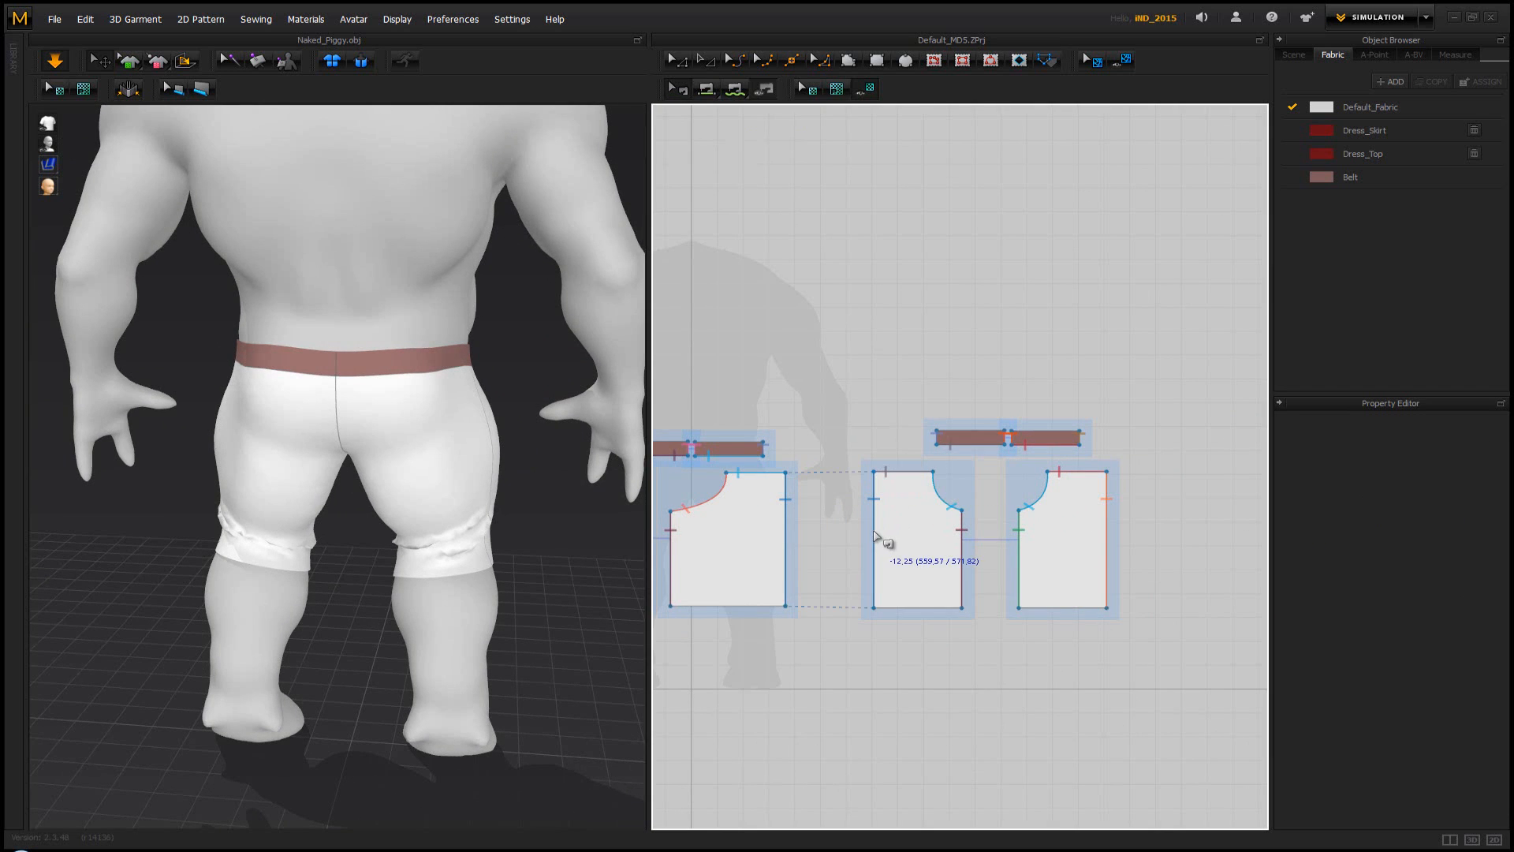
left_click(675, 60)
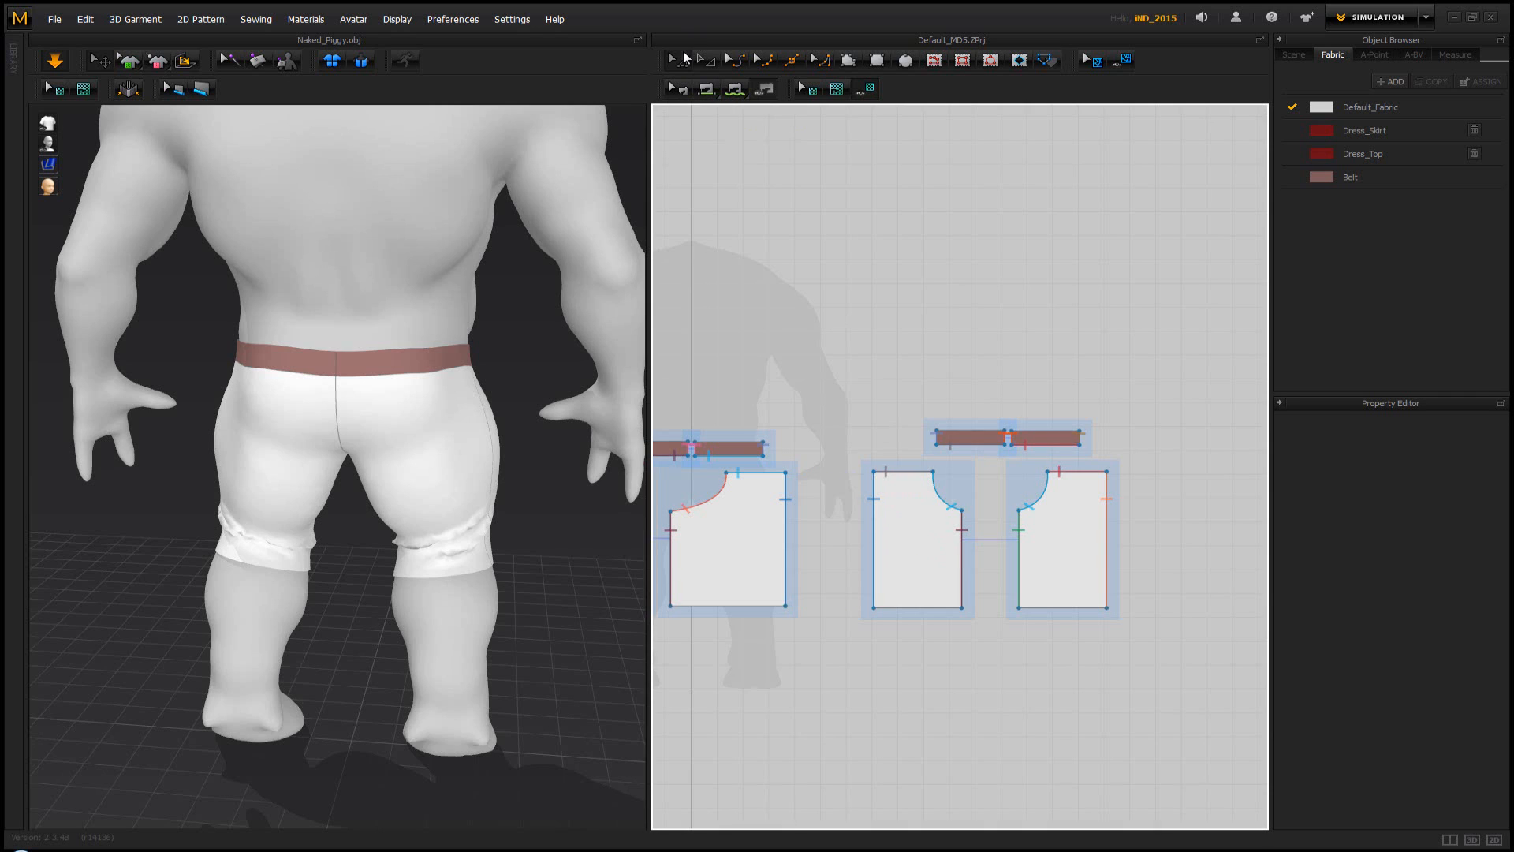
left_click(873, 505)
left_click_drag(863, 505, 832, 504)
key("space")
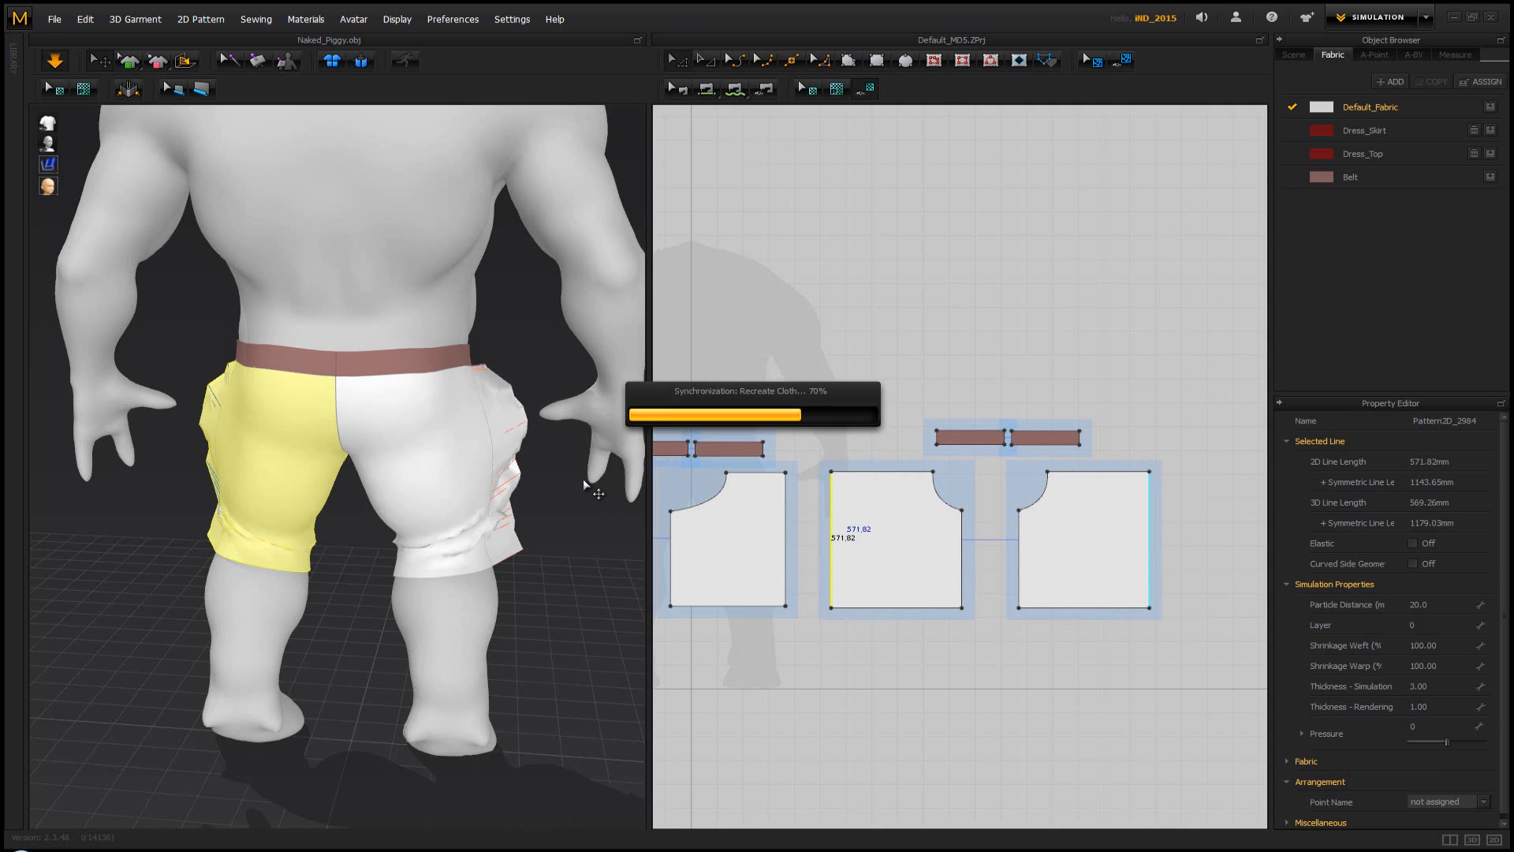
left_click(549, 532)
Pull the hem of the back leg cloth into place during the simulation
right_click_drag(339, 547, 430, 599)
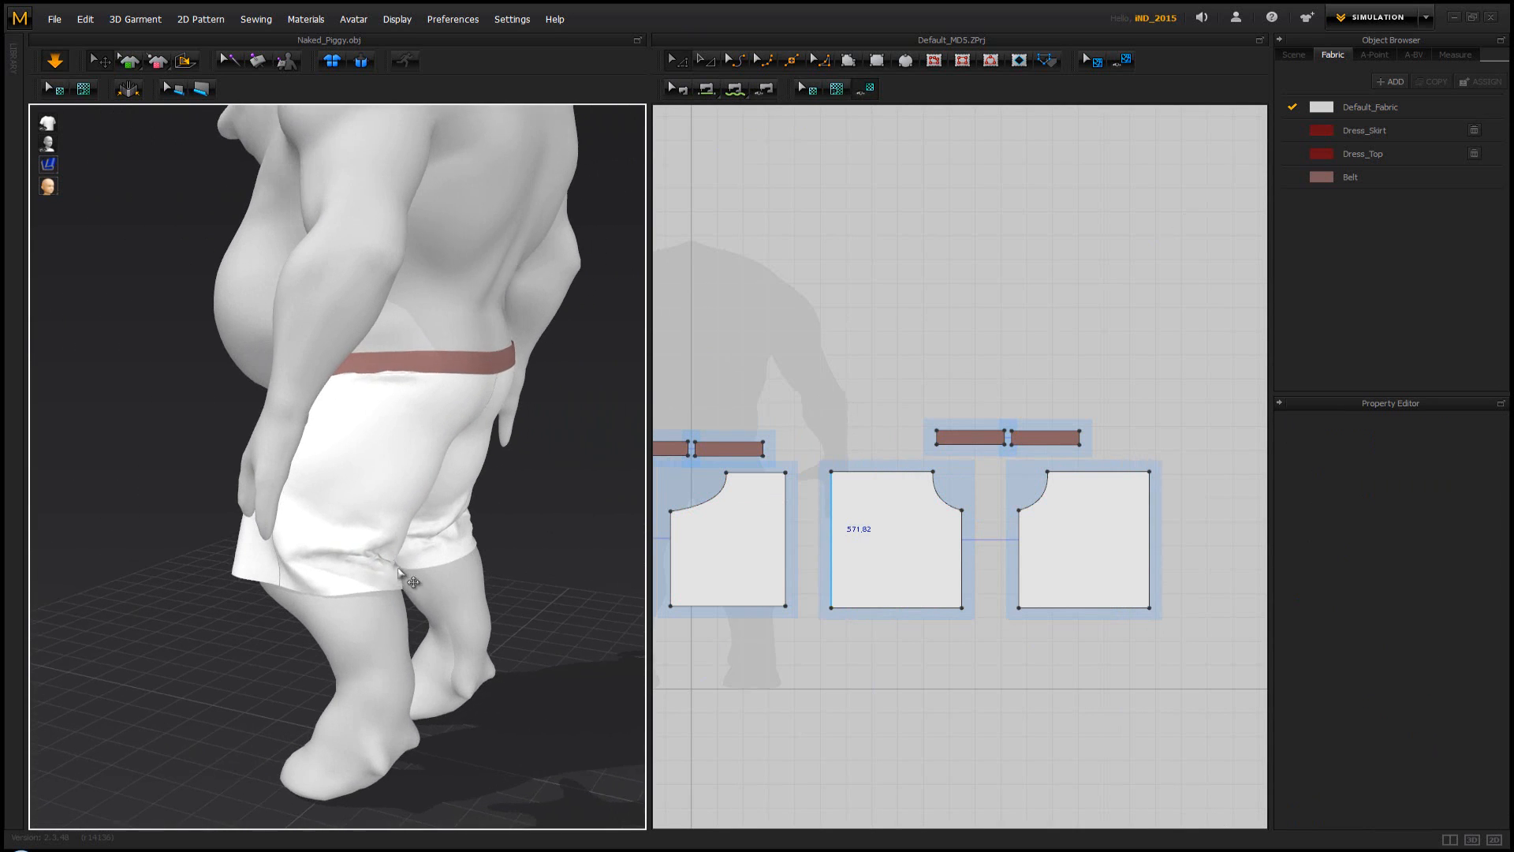
left_click(425, 604)
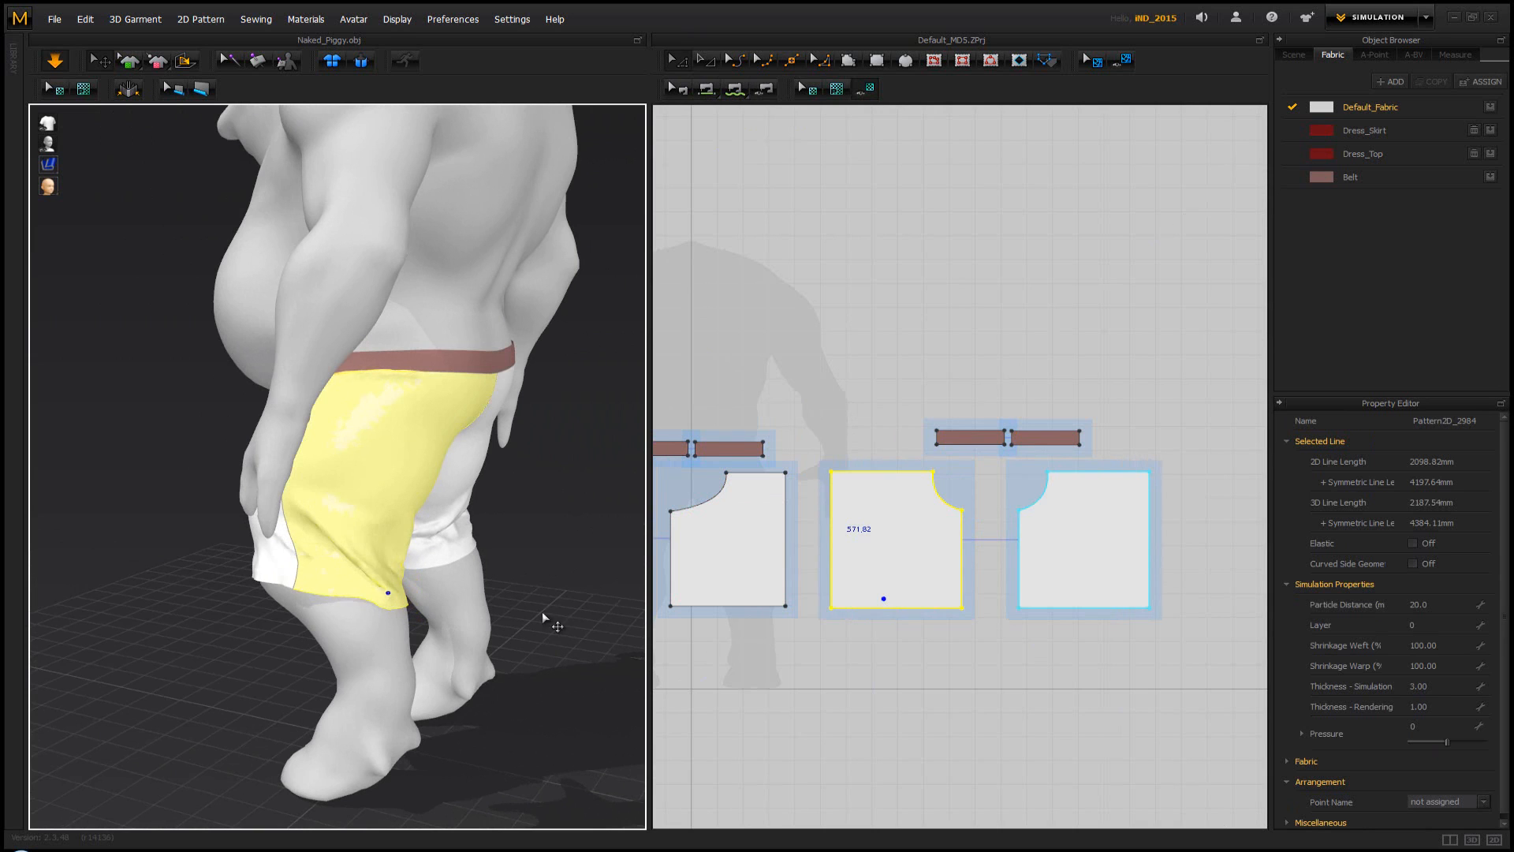
left_click(541, 511)
right_click_drag(556, 465, 542, 457)
Raise the top edges of both back leg pieces, and pull the seat cloth into place around the avatar during the simulation
left_click_drag(893, 474, 895, 453)
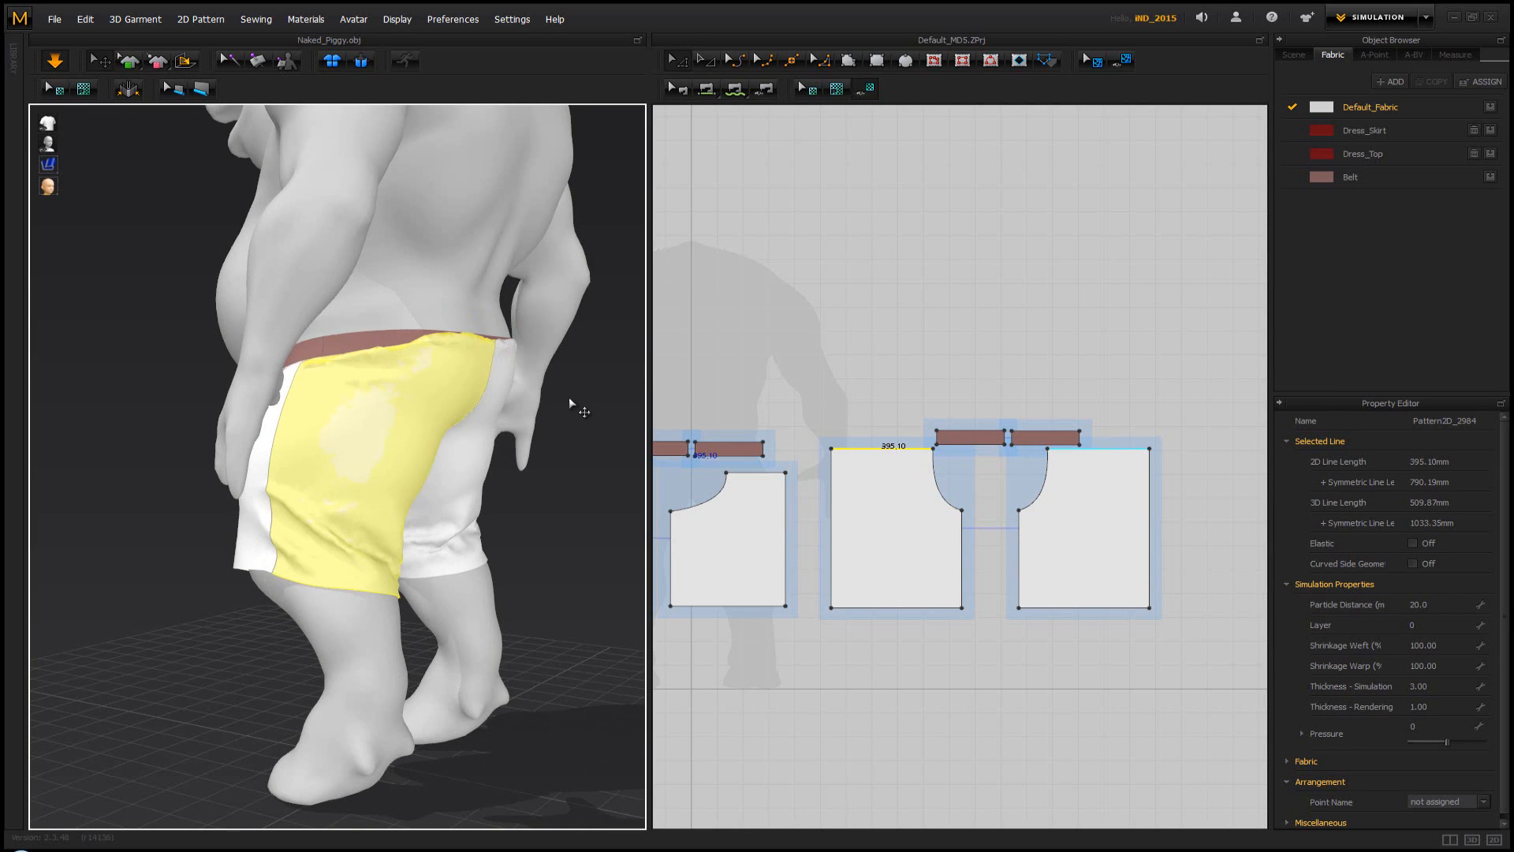
left_click(457, 411)
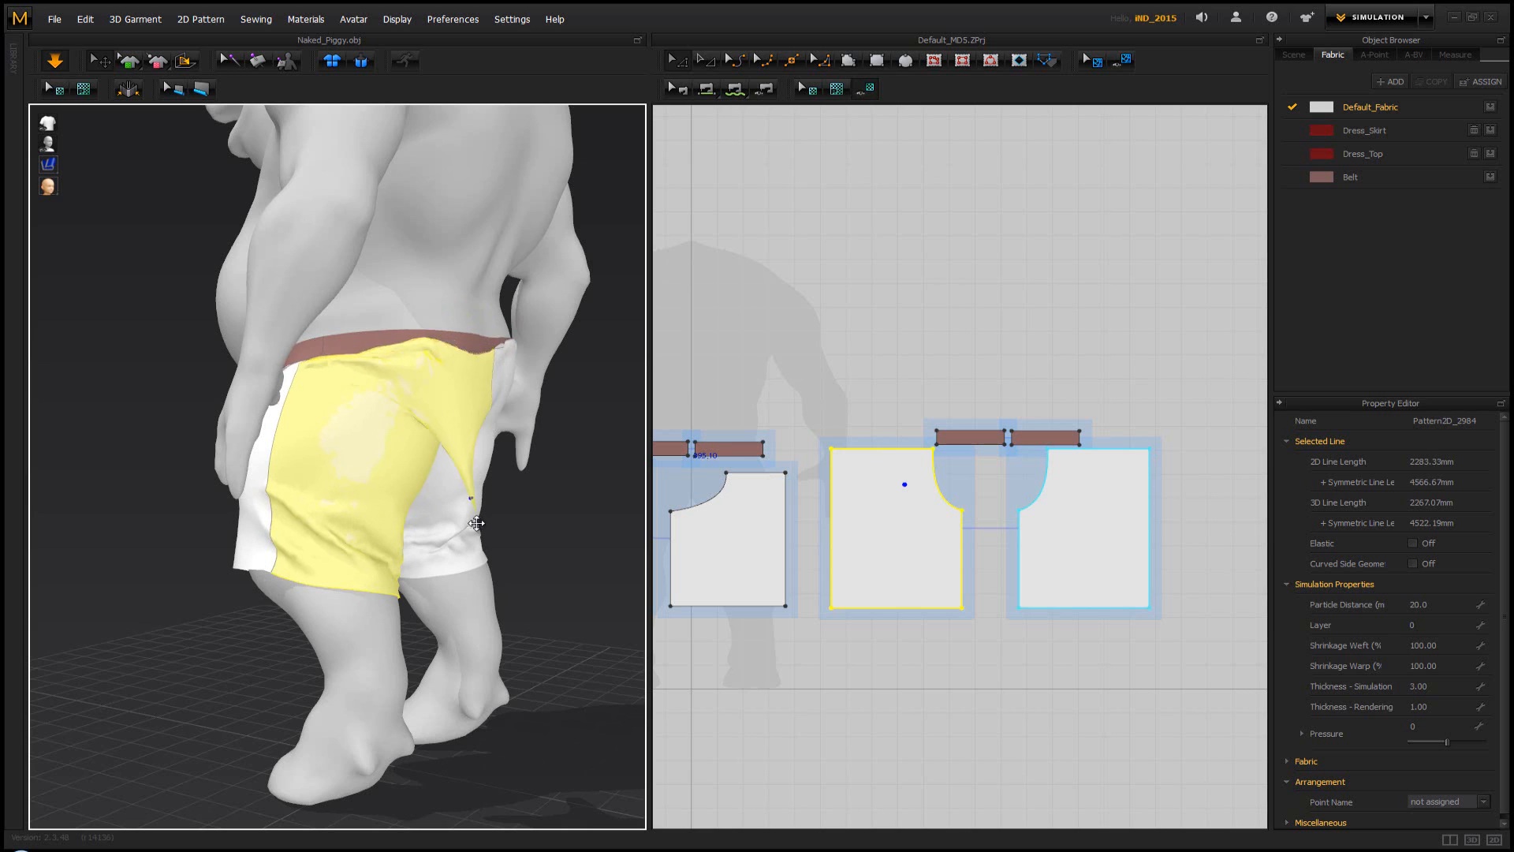
right_click_drag(590, 467, 497, 442)
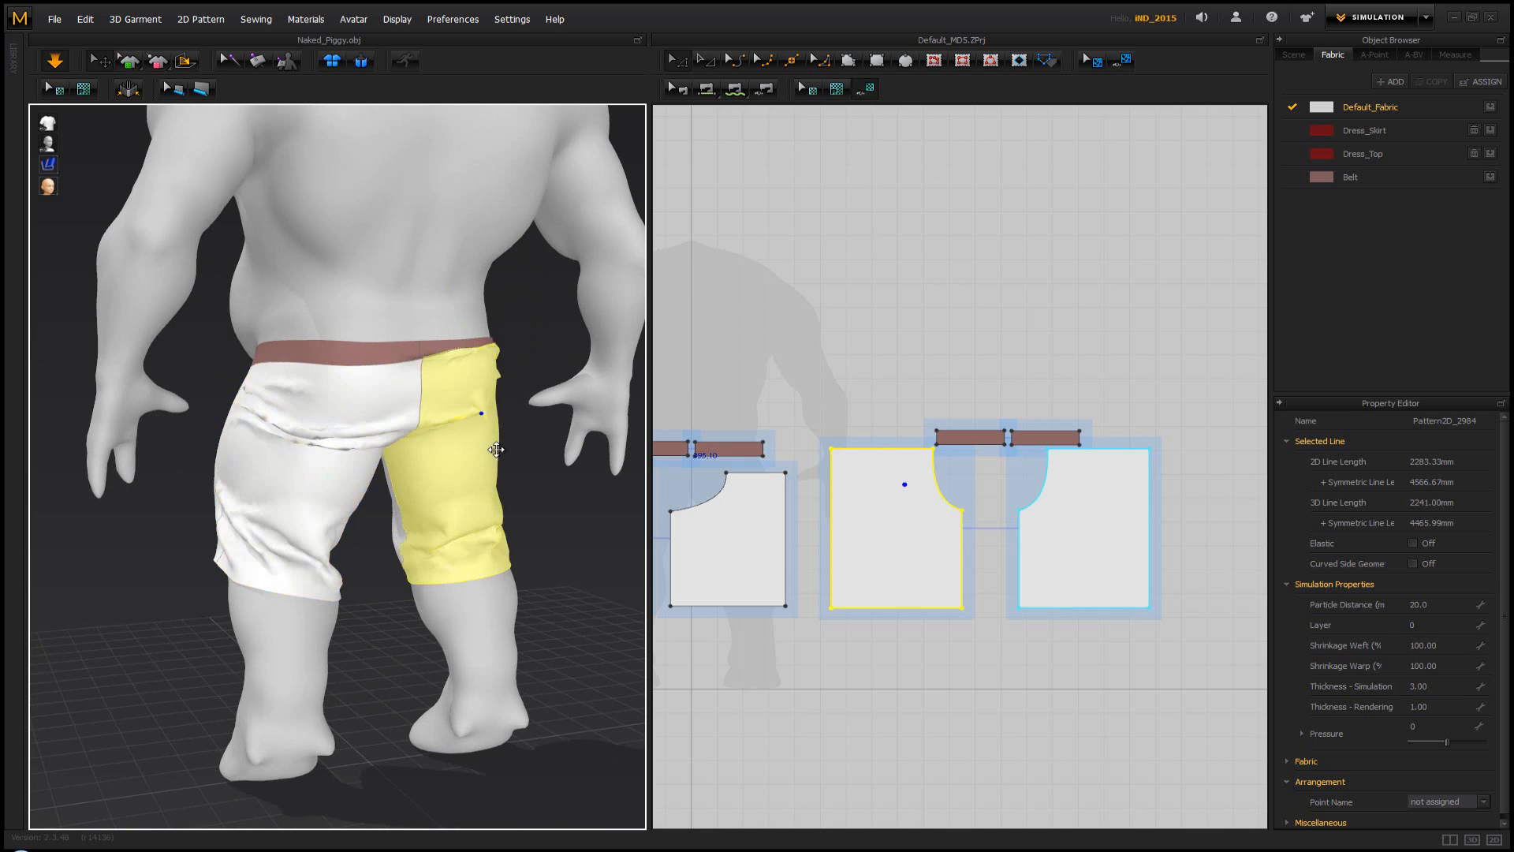
left_click(498, 512)
left_click(558, 500)
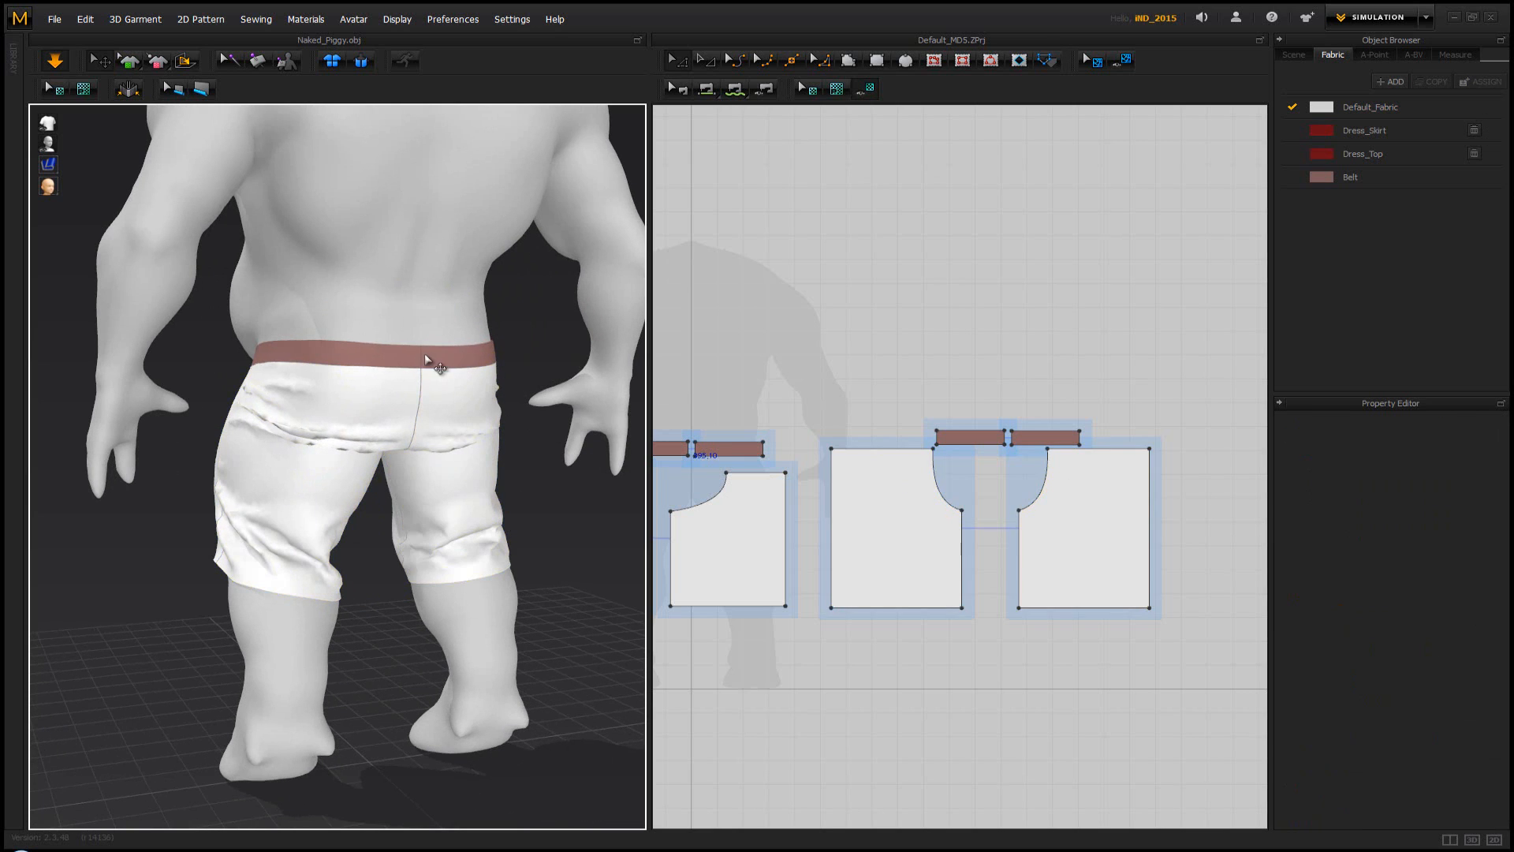
Pull the belt higher at its centre-back seam while the garment simulates
left_click(435, 309)
left_click_drag(436, 295, 439, 285)
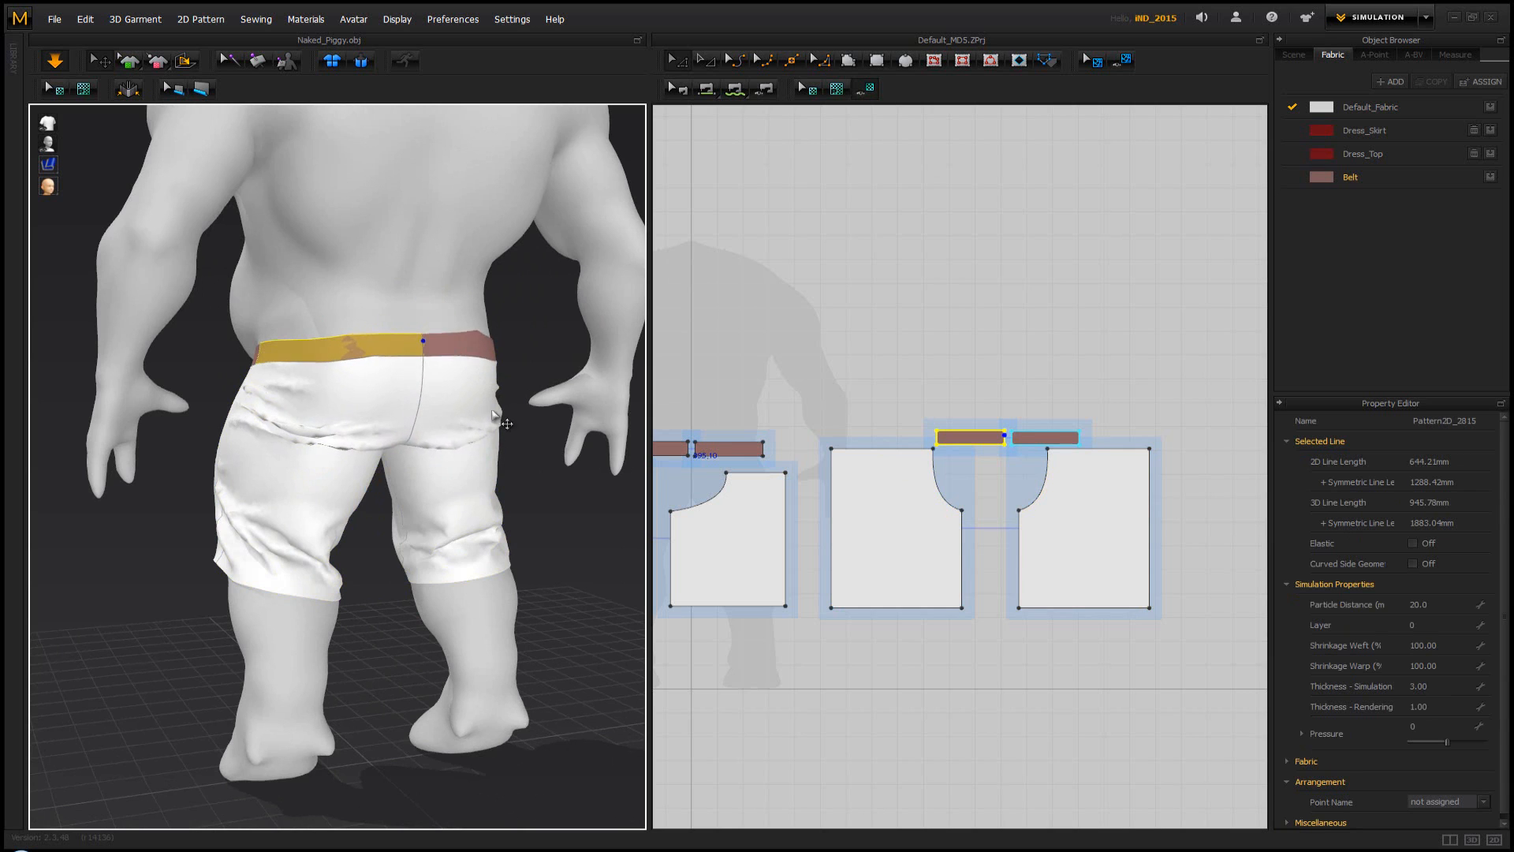
left_click(565, 510)
right_click_drag(565, 510, 489, 491)
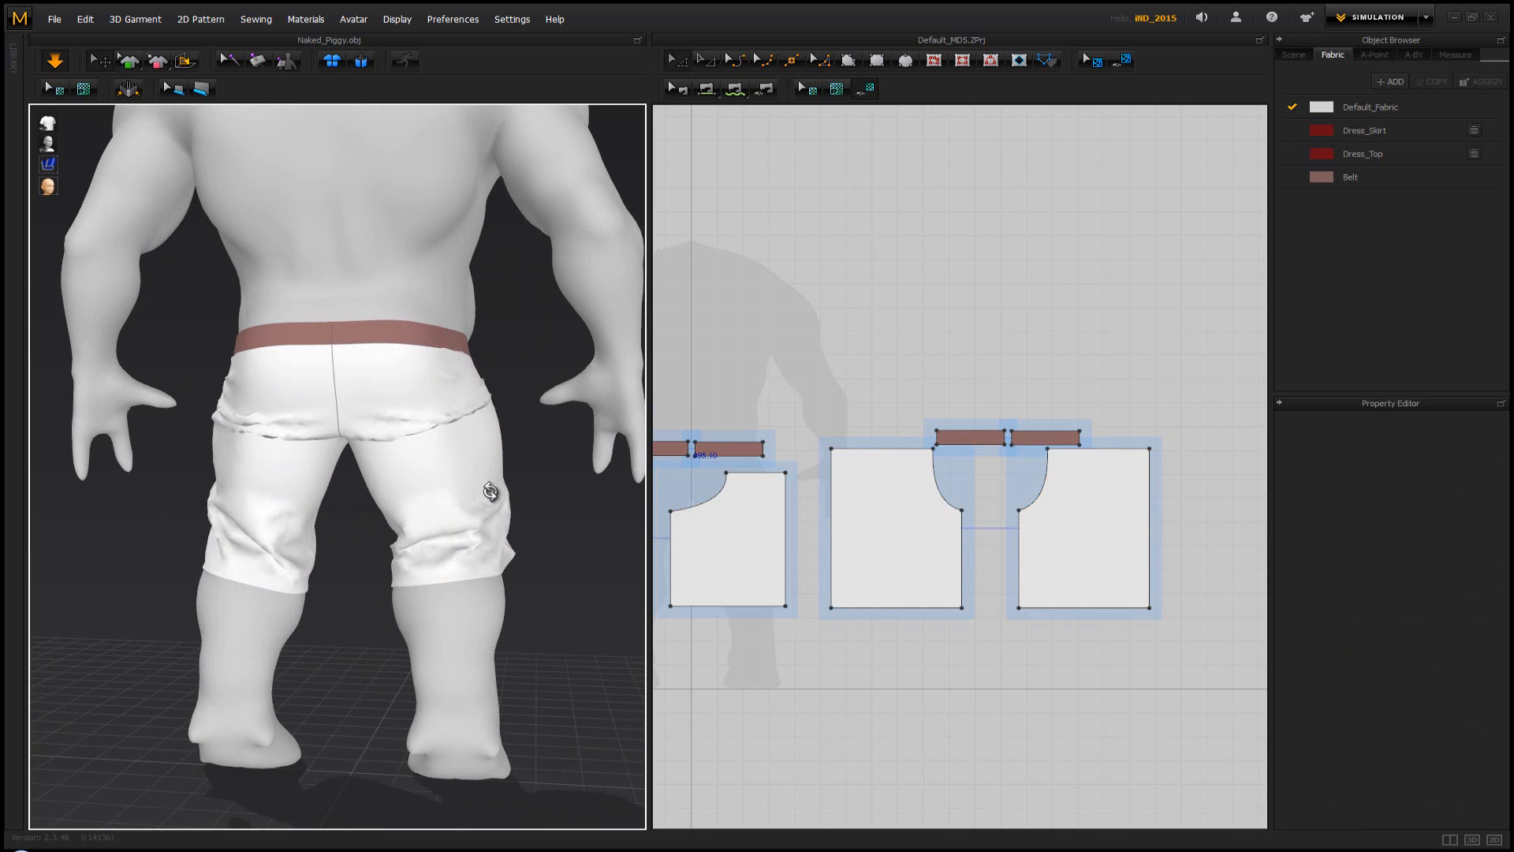
Move the crotch corners of both back leg pieces toward the centre, and pull the cloth on both legs to loosen it
left_click(969, 511)
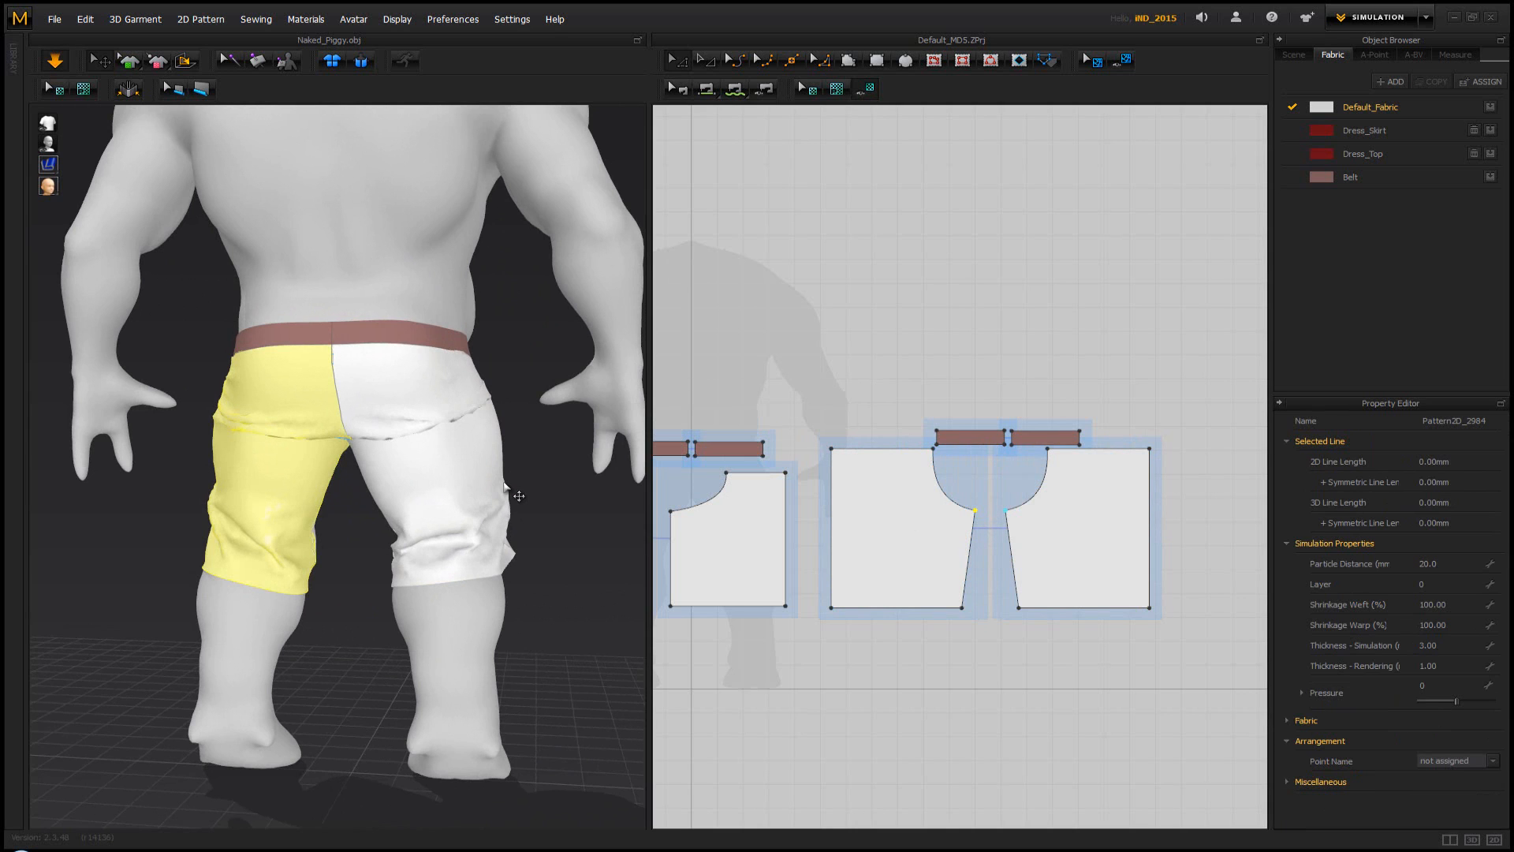
right_click_drag(509, 461, 592, 454)
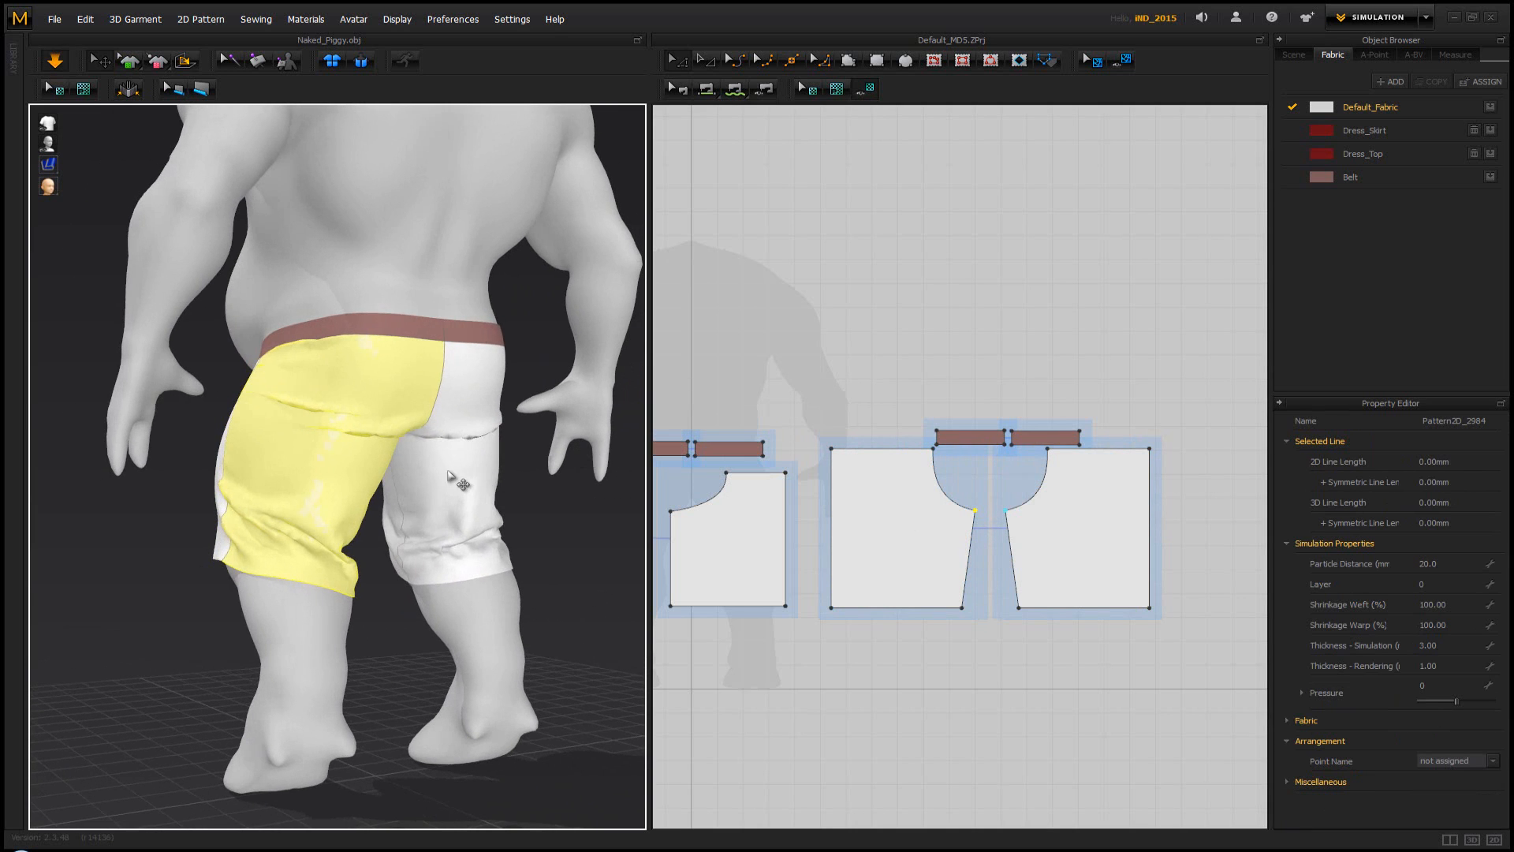
left_click_drag(449, 472, 518, 513)
left_click(340, 484)
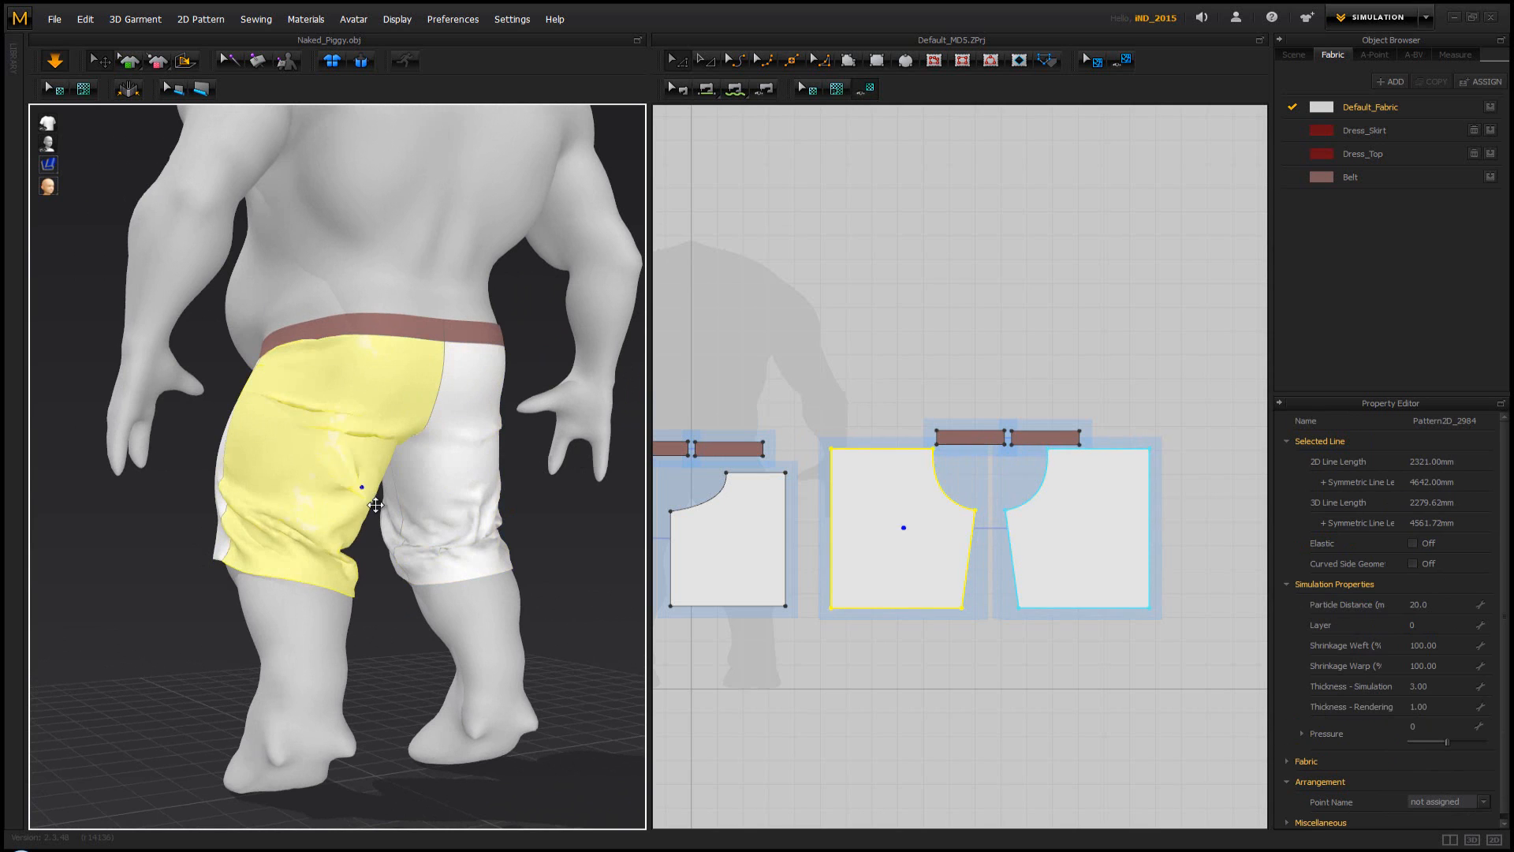
left_click(525, 530)
Lengthen the front and back leg pieces by moving their hem edges down to near the horizontal baseline by the avatar's feet
right_click_drag(337, 467, 376, 493)
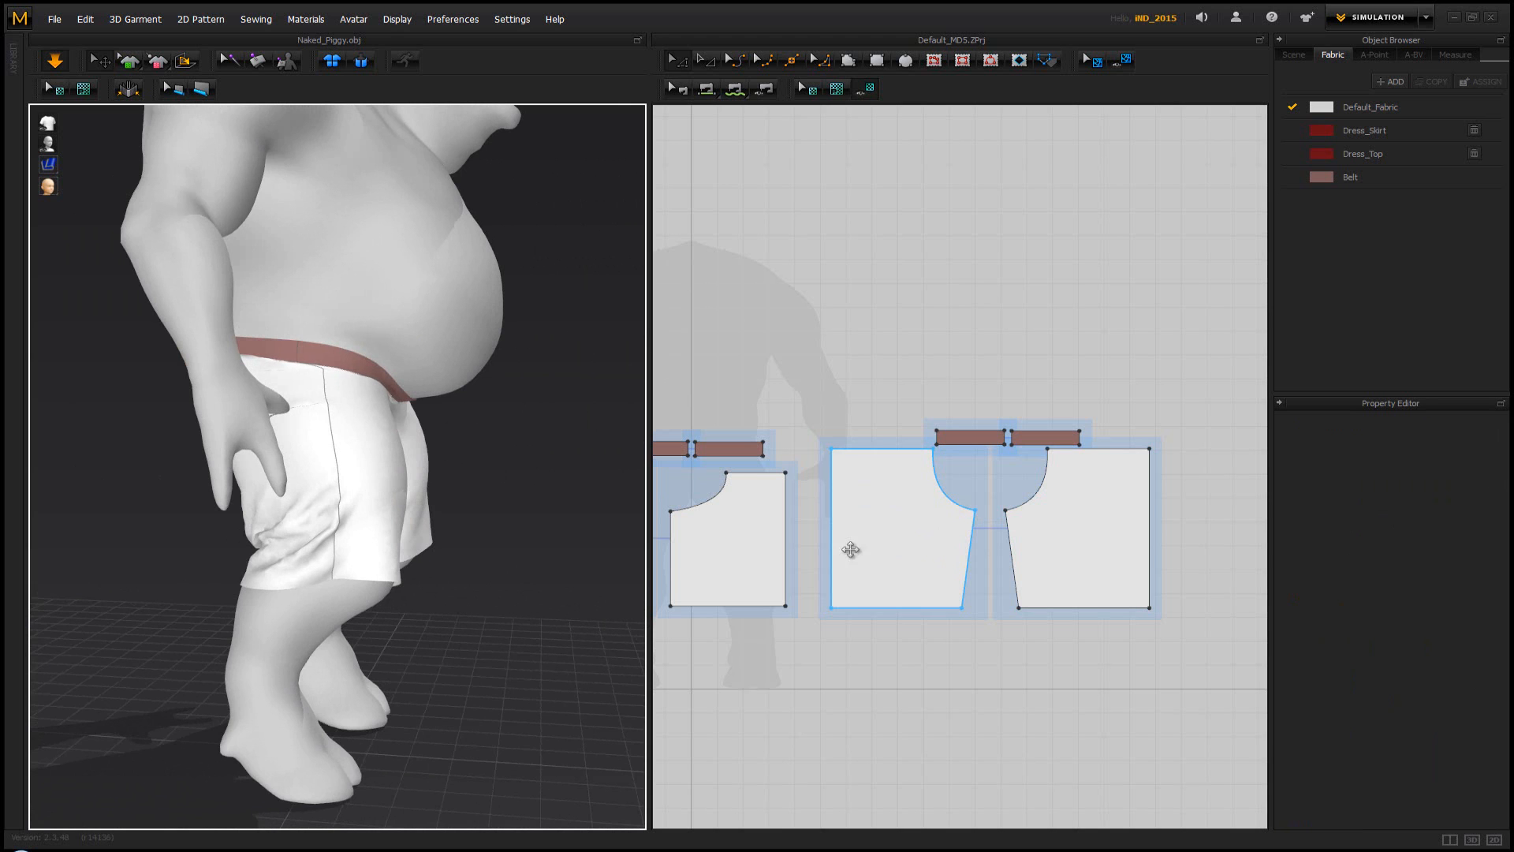
right_click_drag(507, 521, 574, 500)
right_click_drag(696, 544, 815, 534)
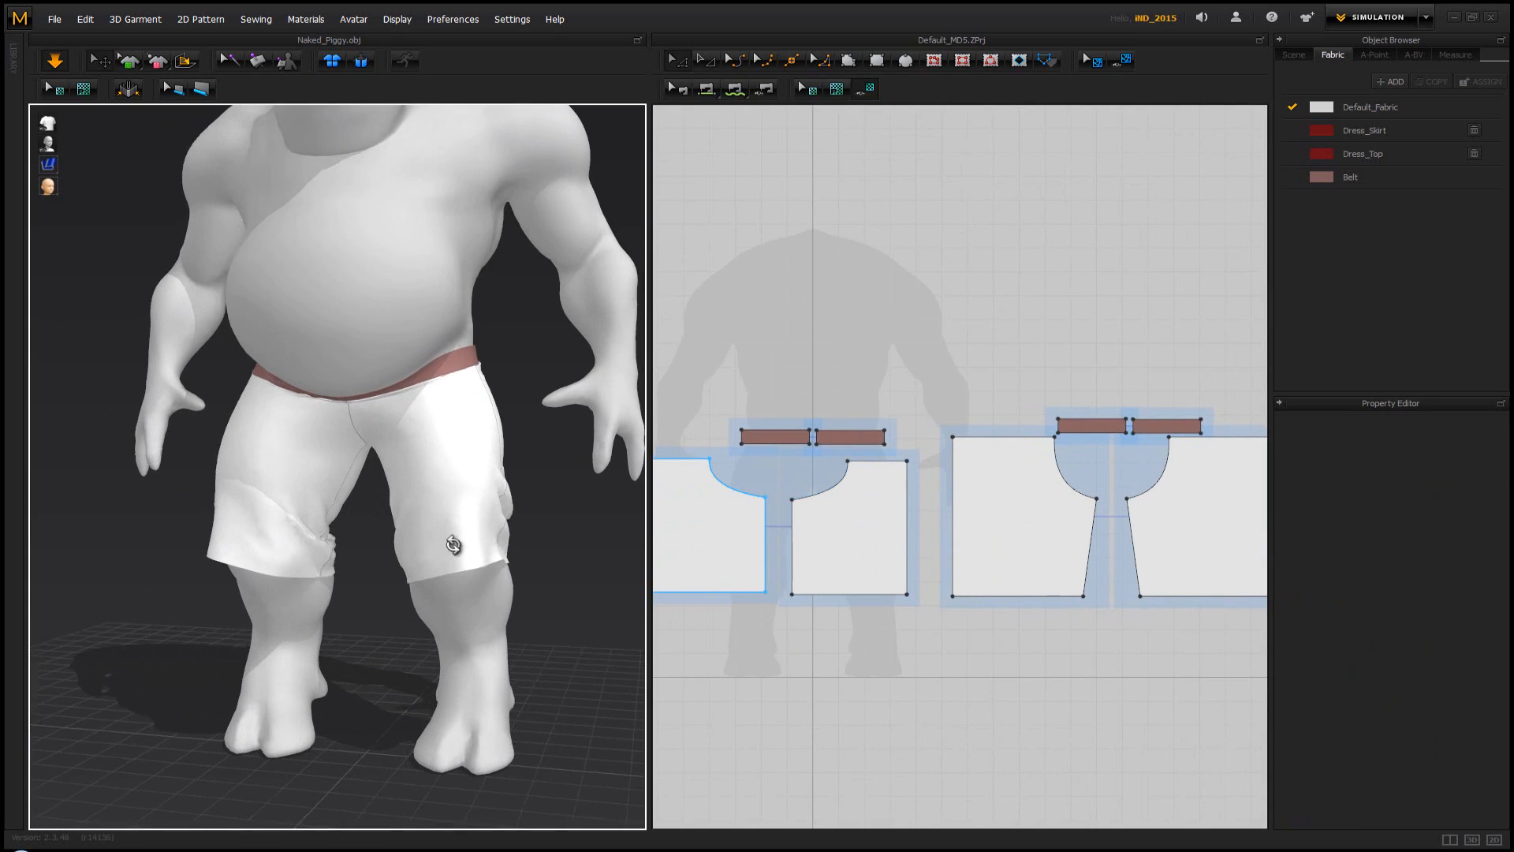
right_click_drag(453, 545, 533, 555)
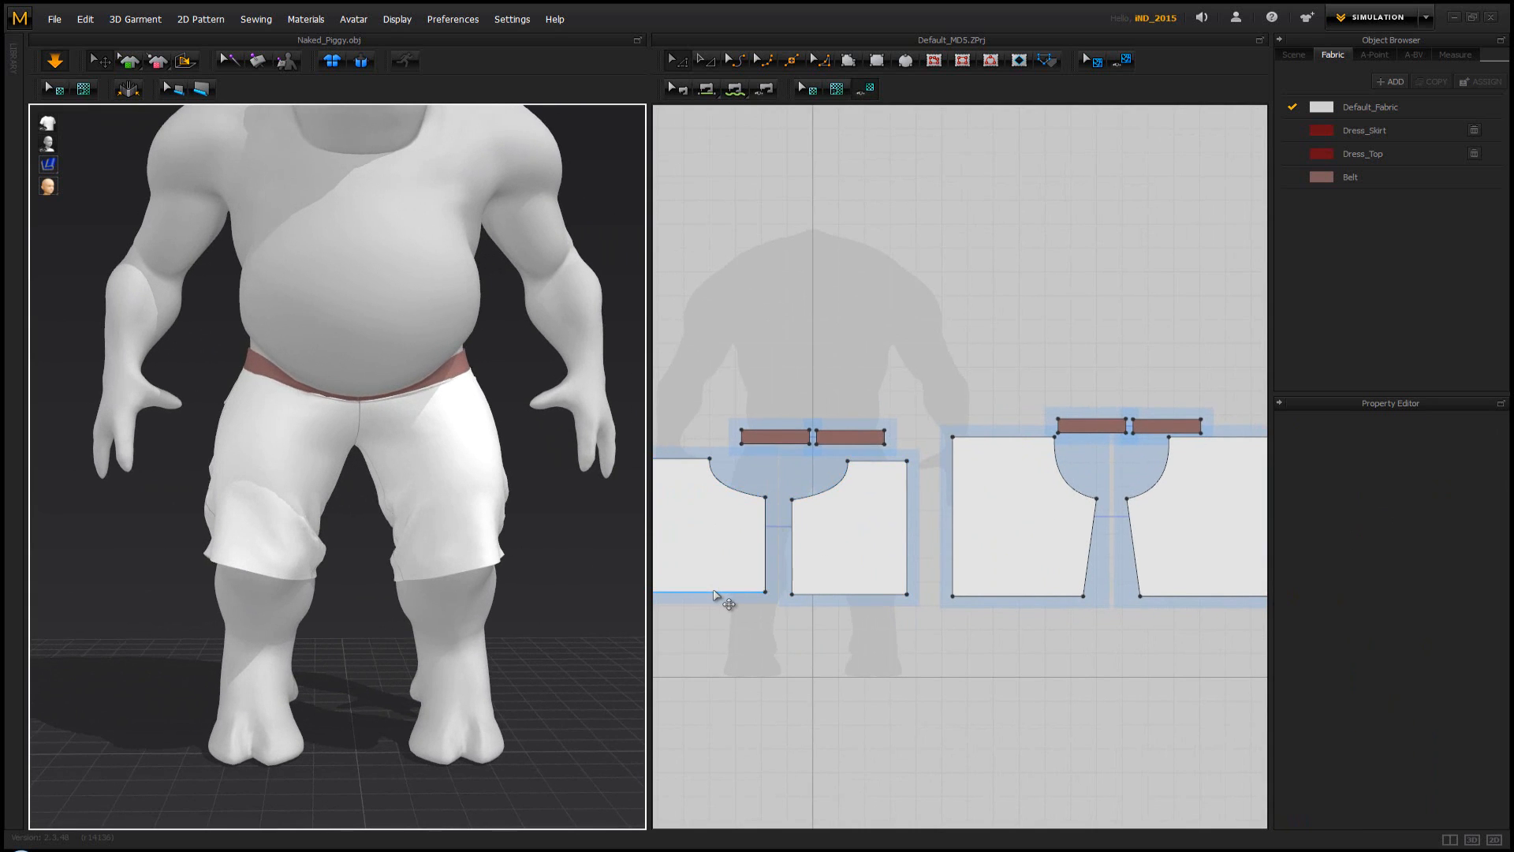
left_click_drag(715, 595, 712, 672)
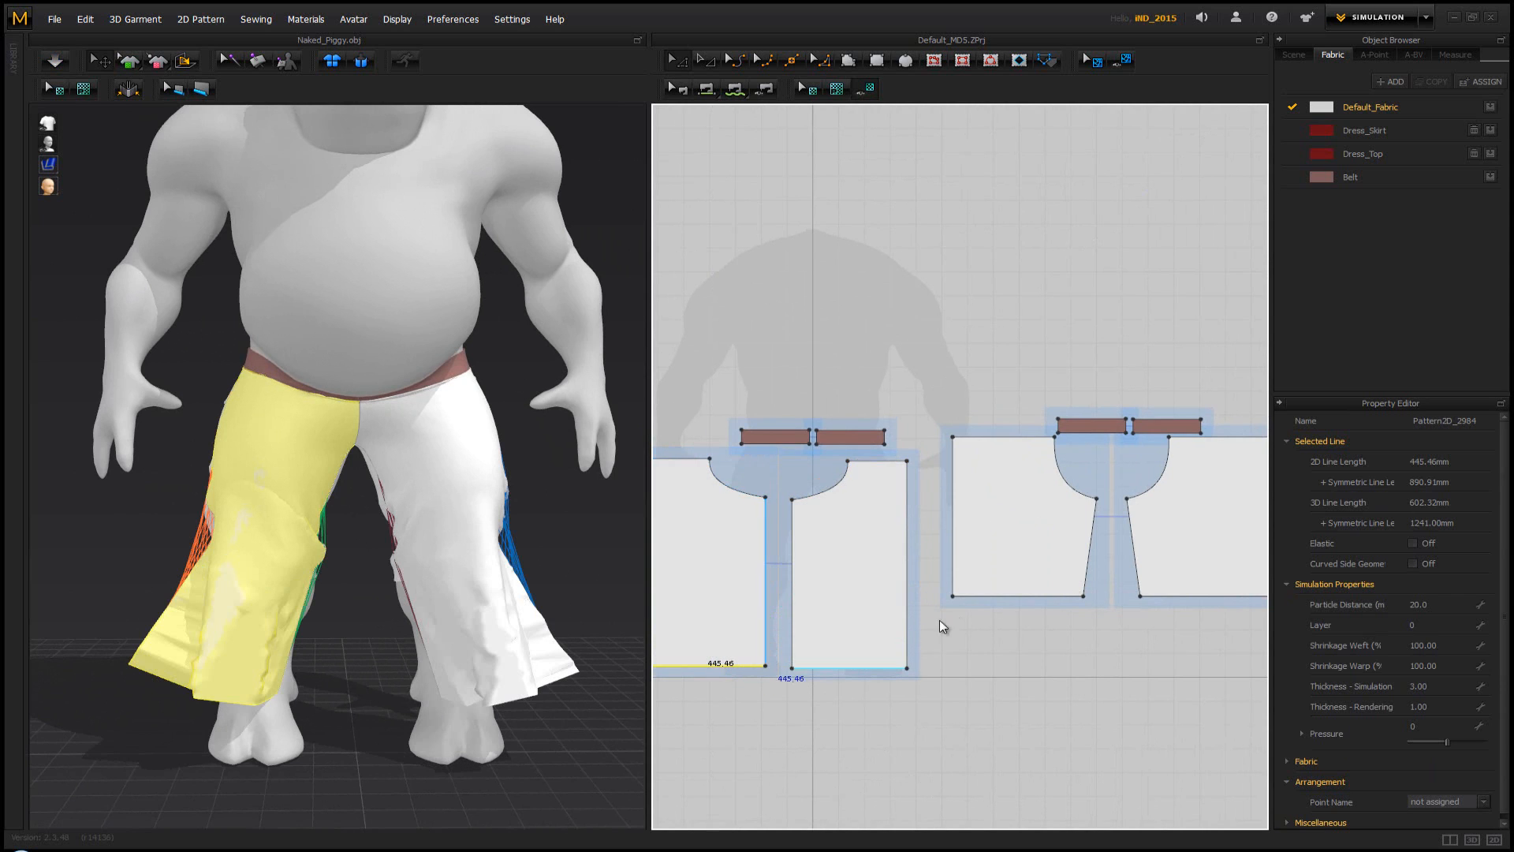
left_click_drag(1066, 601, 1059, 666)
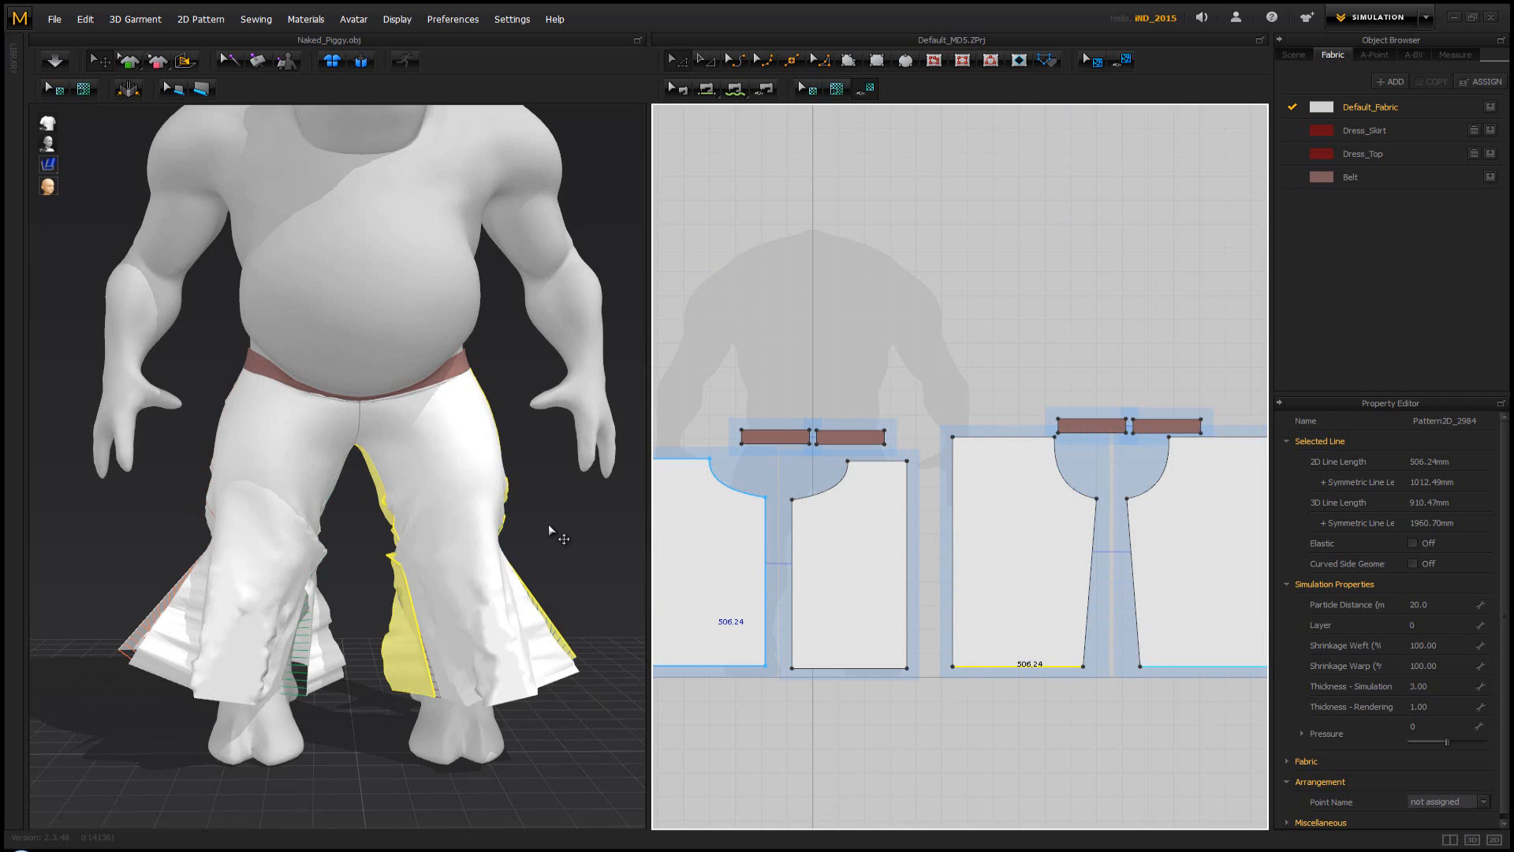
Narrow the front leg hems by moving their inner corners toward the outer seams, then simulate and pull the leg cloth into place
key("space")
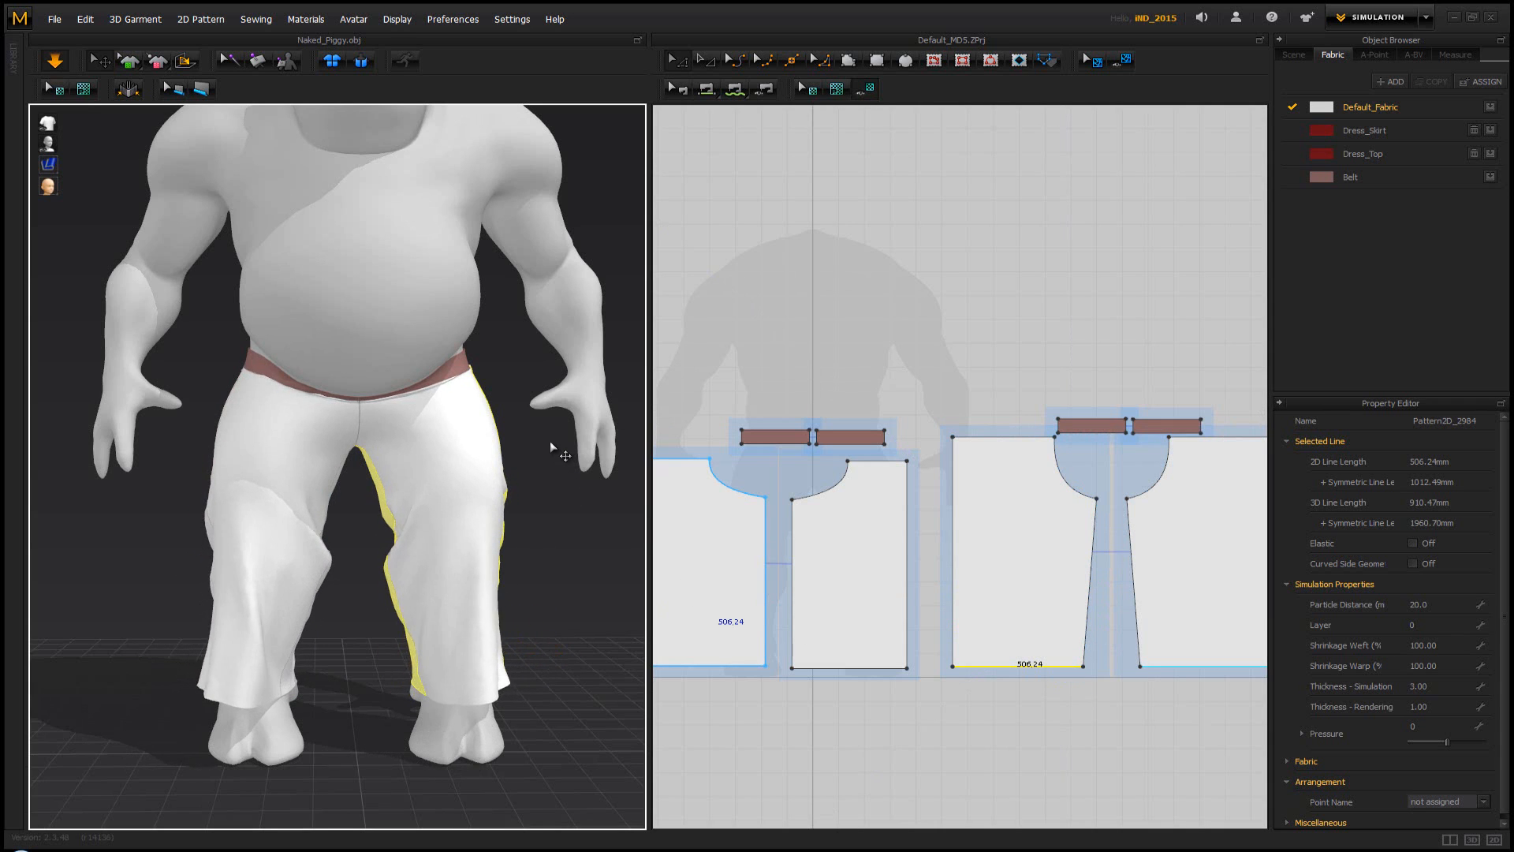
right_click_drag(439, 481, 225, 477)
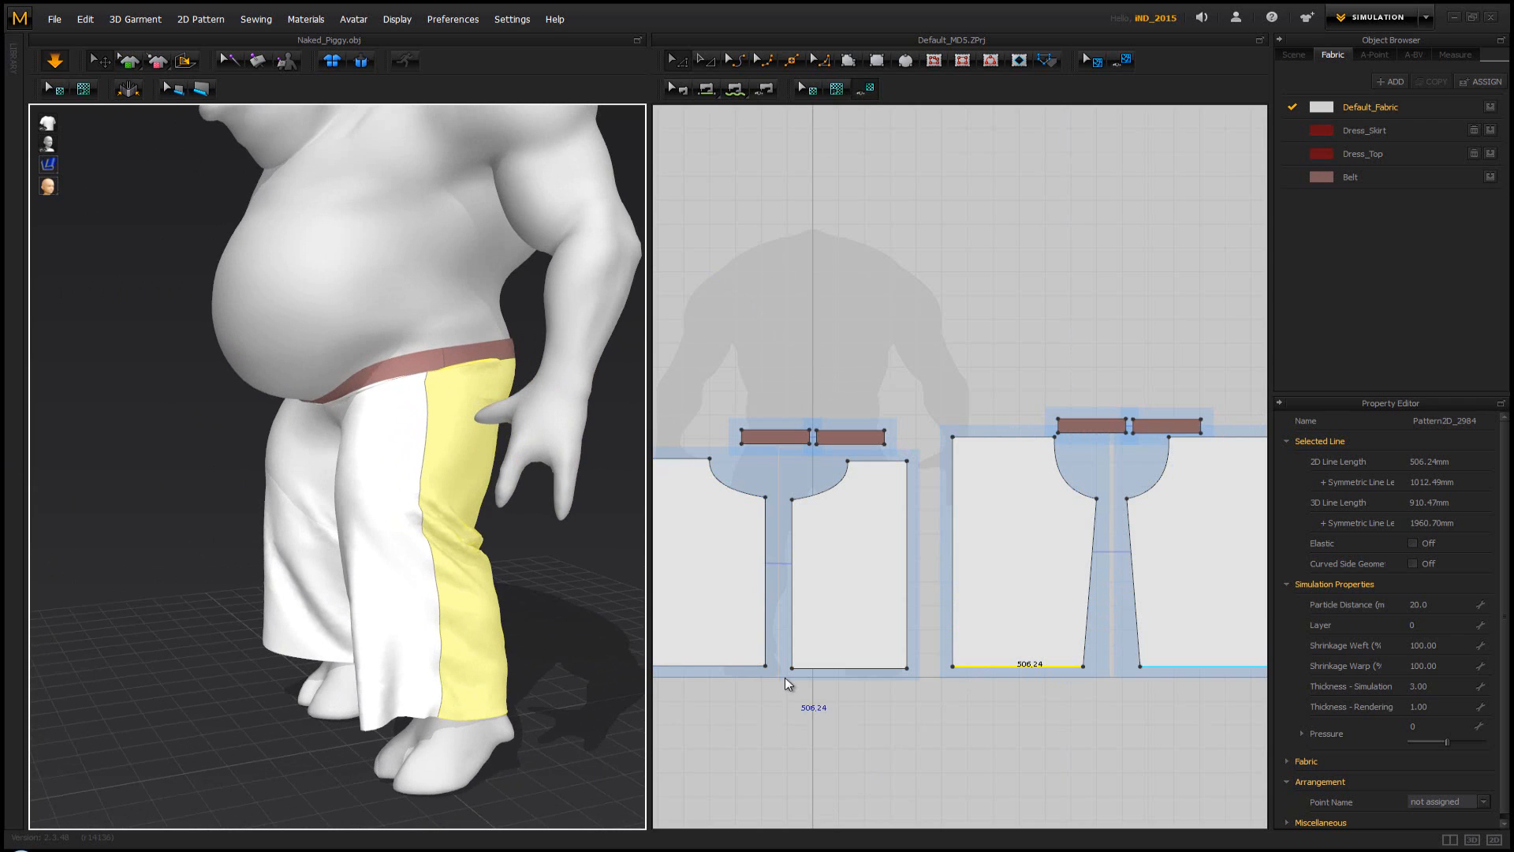
left_click_drag(796, 672, 850, 672)
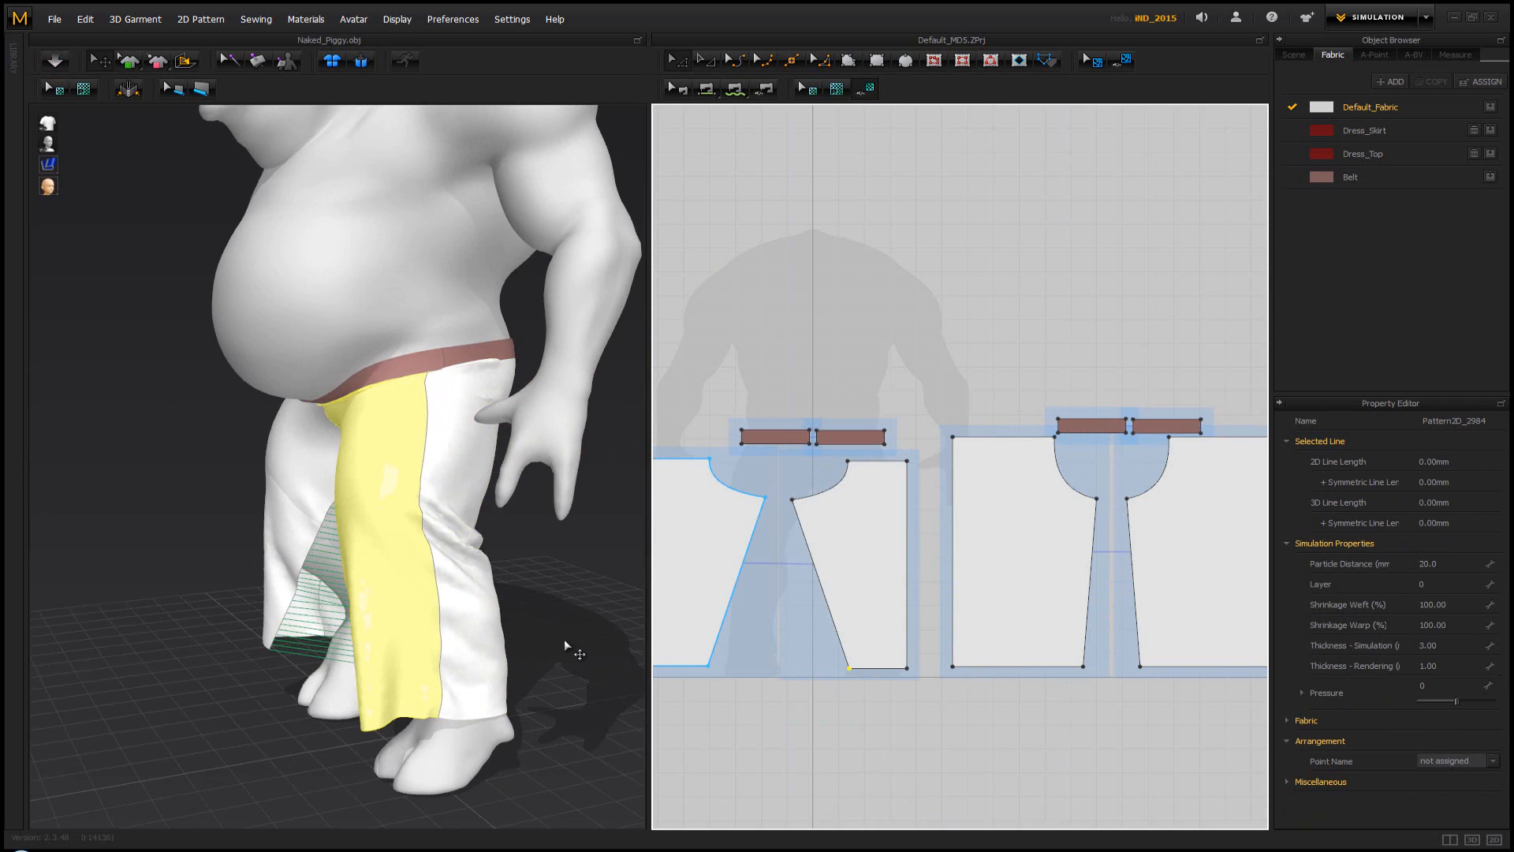
right_click_drag(568, 645, 651, 632)
key("space")
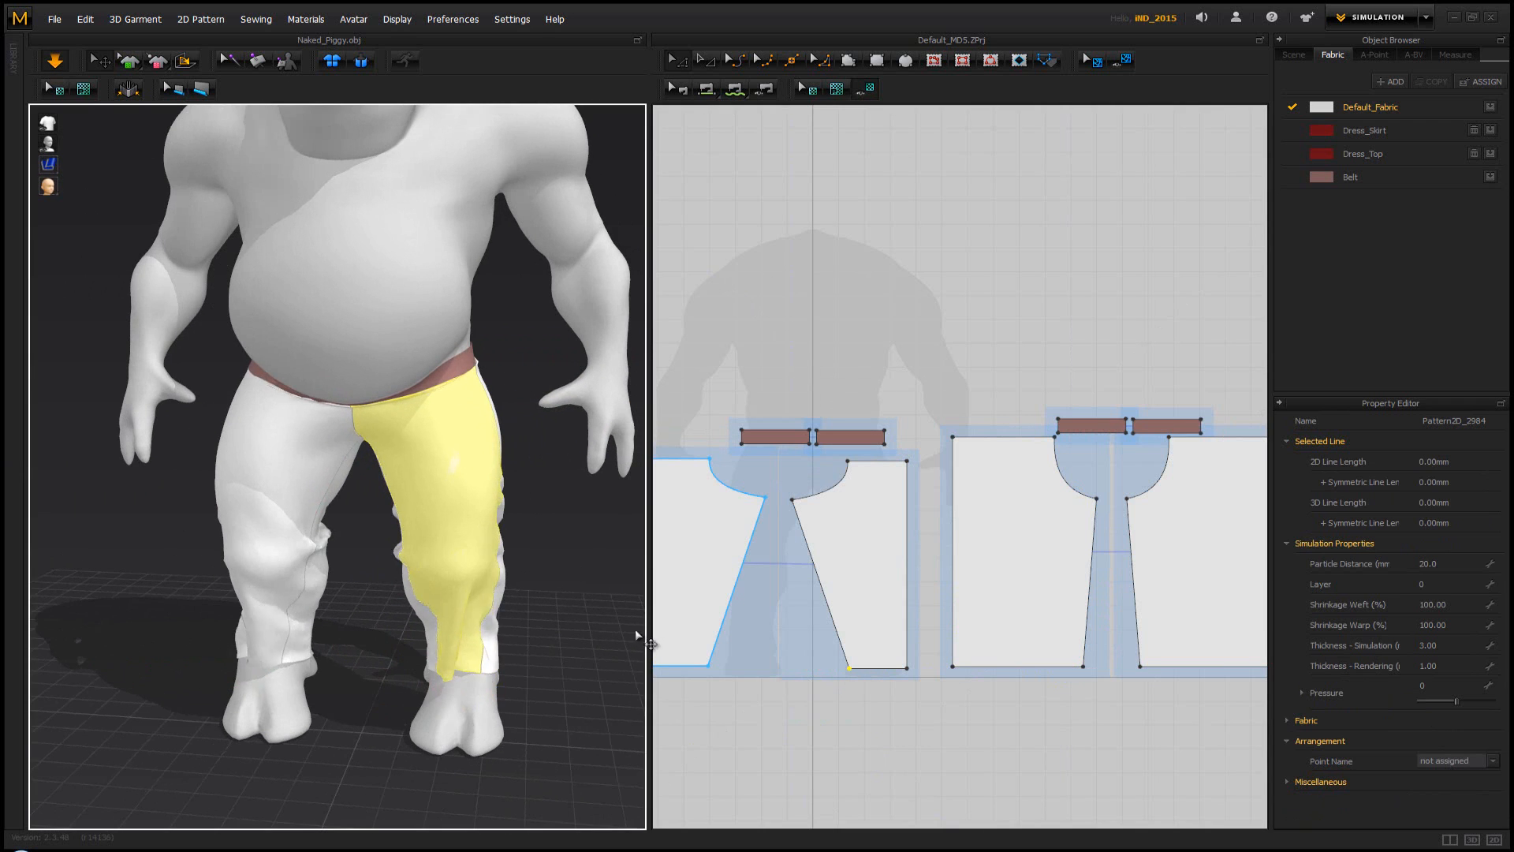
scroll(552, 619, "up", 3)
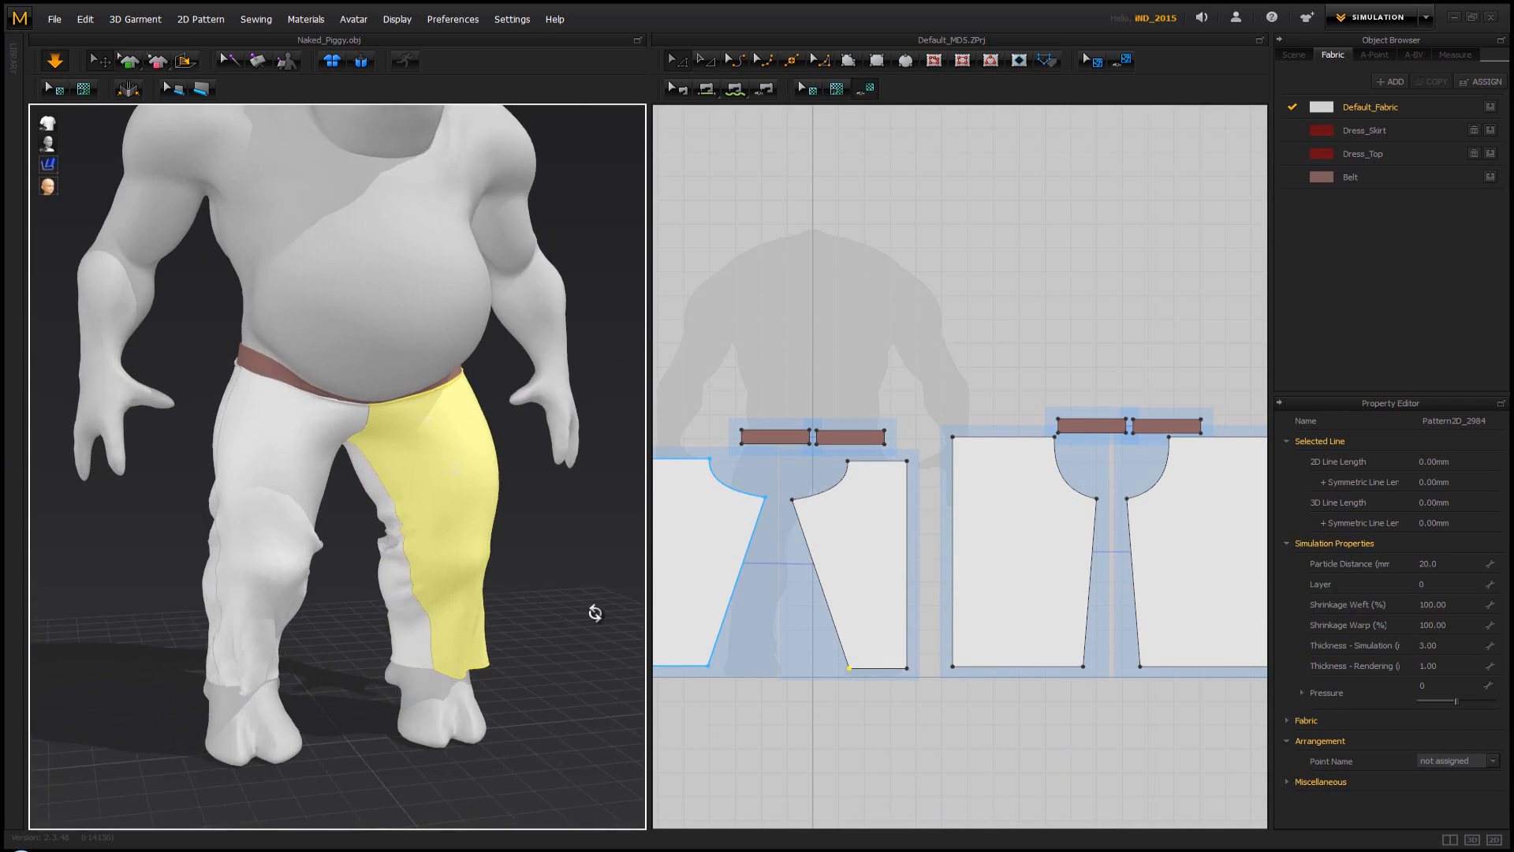
left_click(376, 675)
left_click_drag(374, 676, 483, 642)
left_click(555, 637)
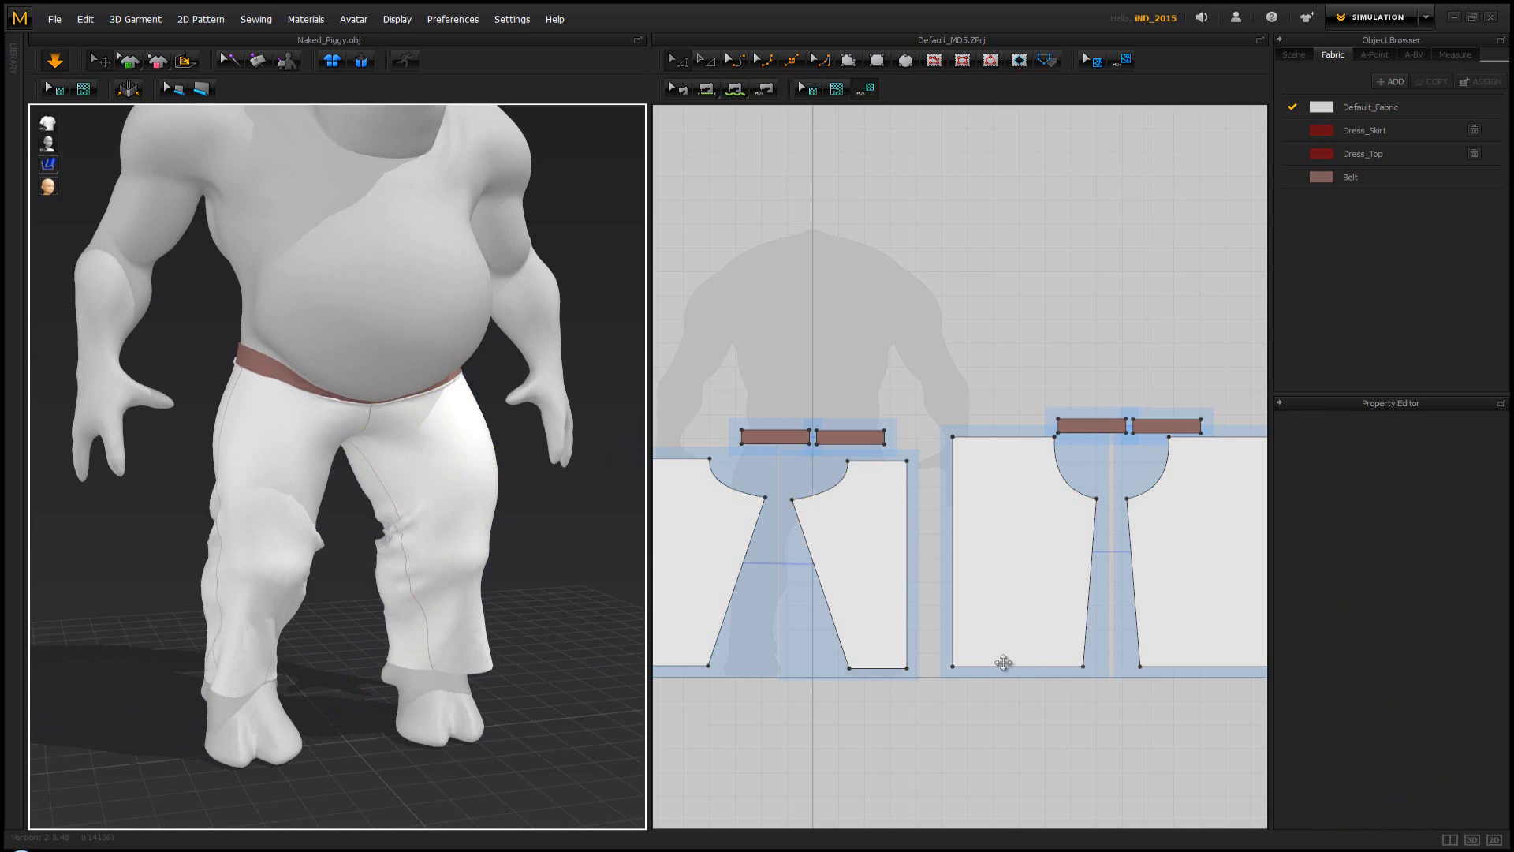
Taper the back leg pieces by moving their outer hem corners inward, and pull the seat and lower-leg cloth into shape during simulation
left_click(960, 670)
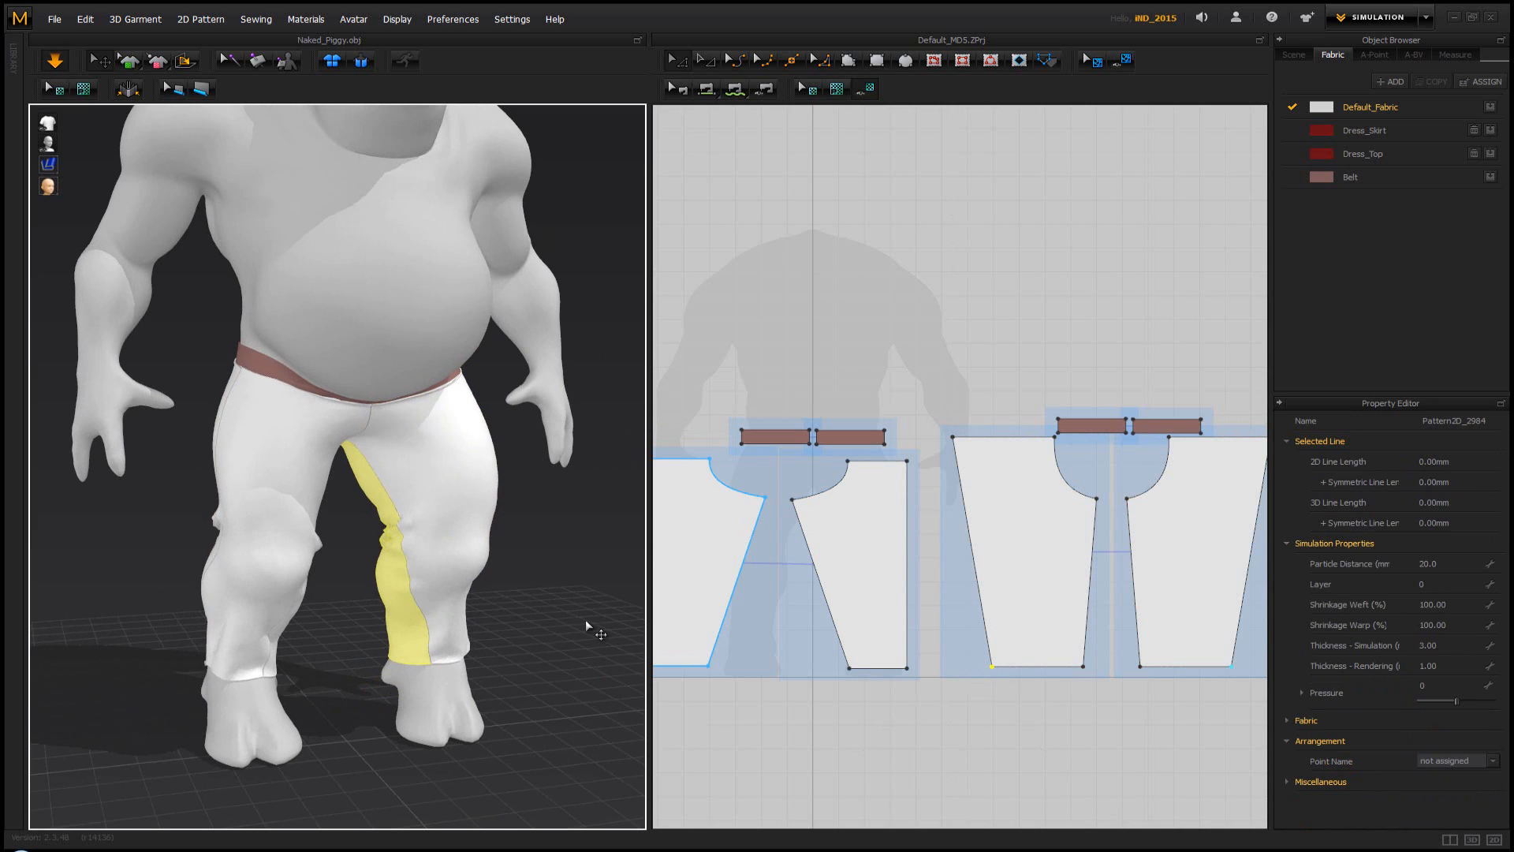
left_click(496, 593)
right_click_drag(497, 593, 485, 466)
left_click_drag(485, 466, 398, 430)
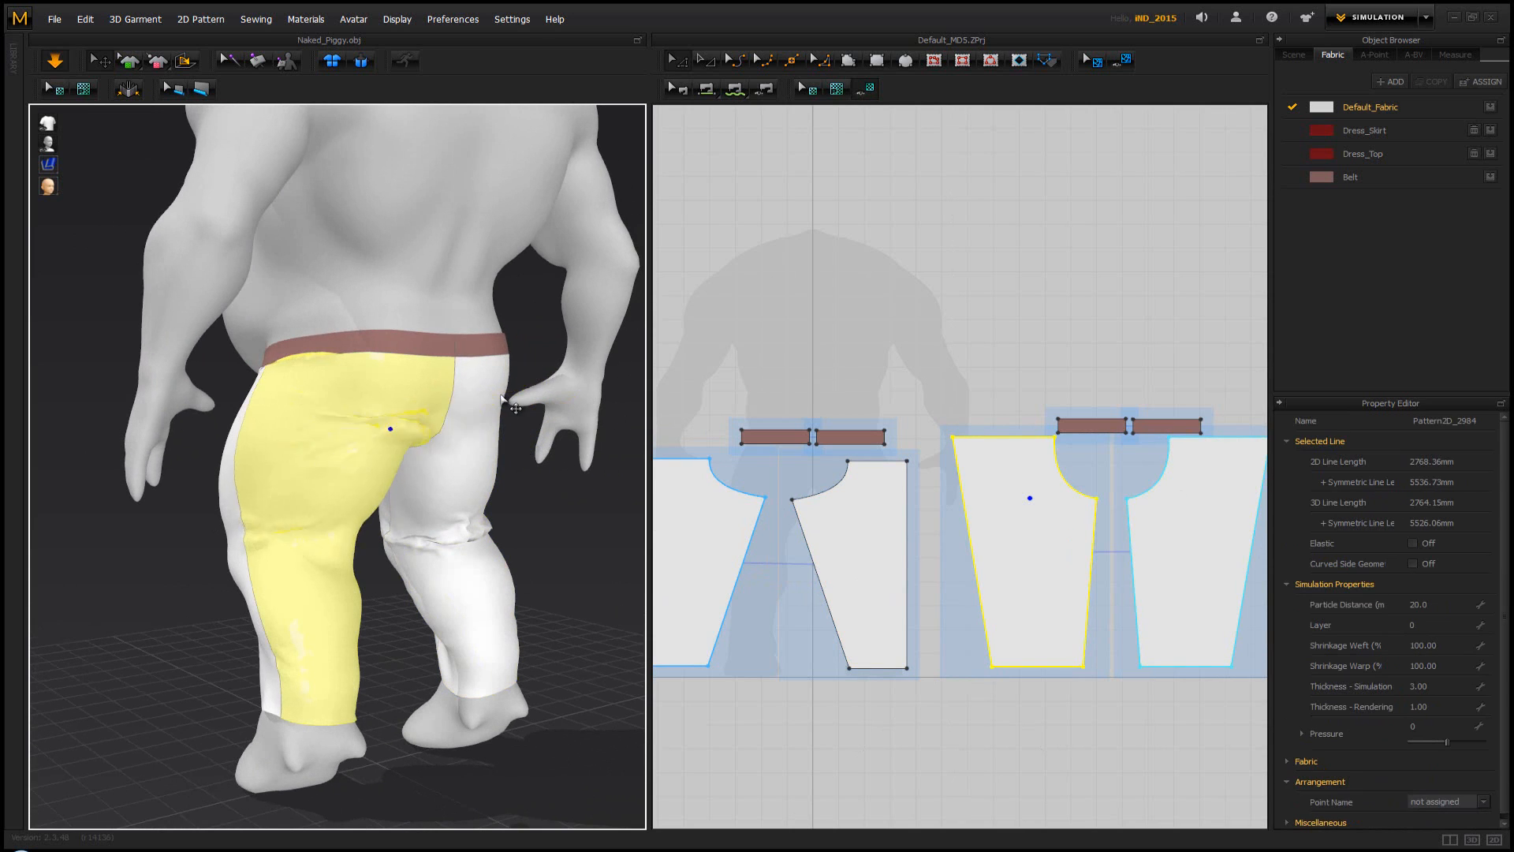
left_click(406, 587)
right_click_drag(408, 590, 0, 602)
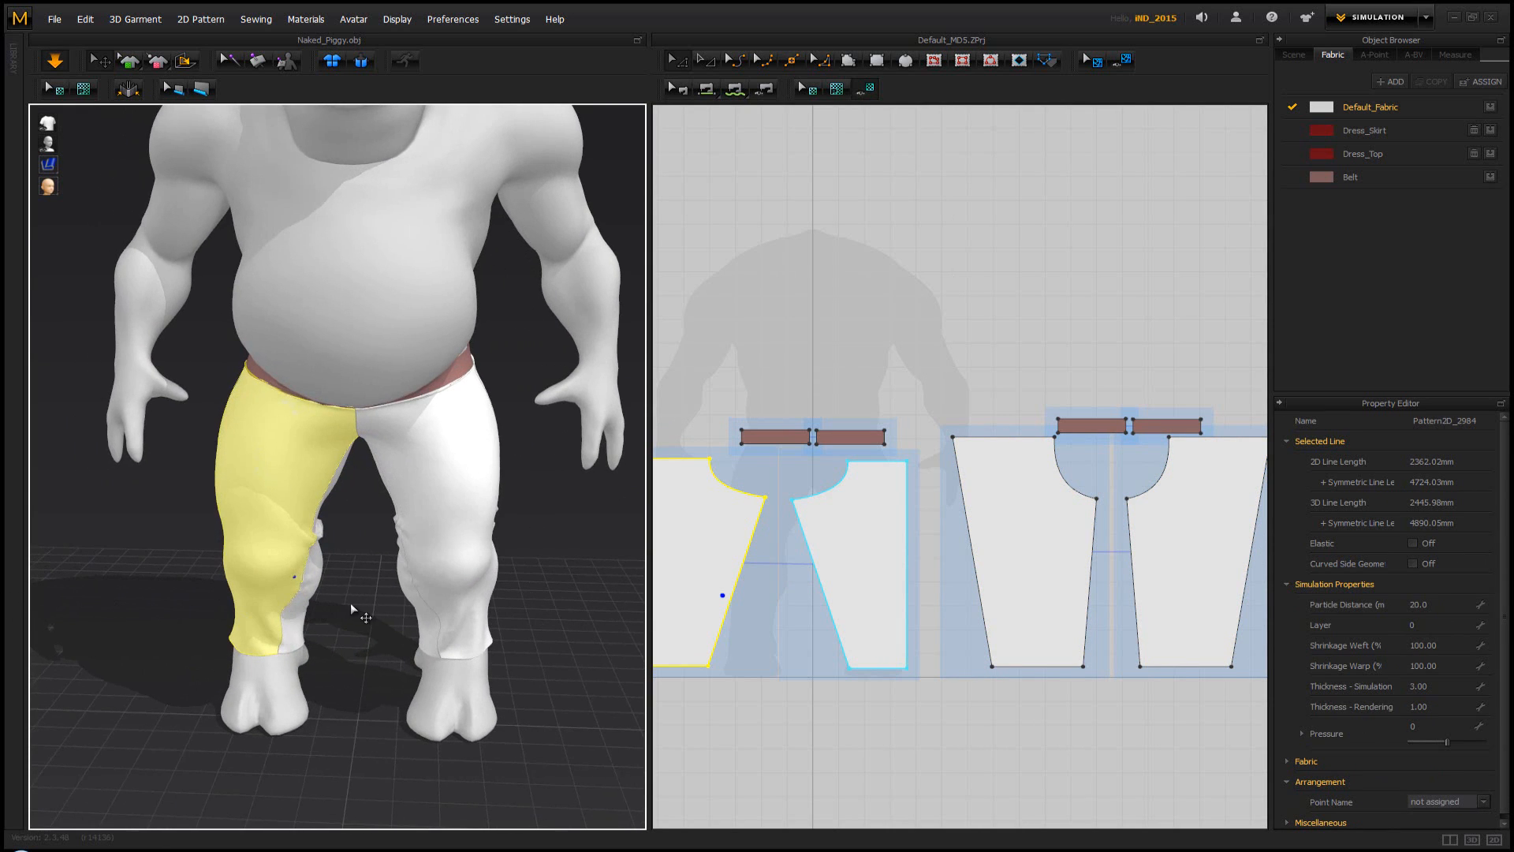
left_click_drag(353, 607, 387, 636)
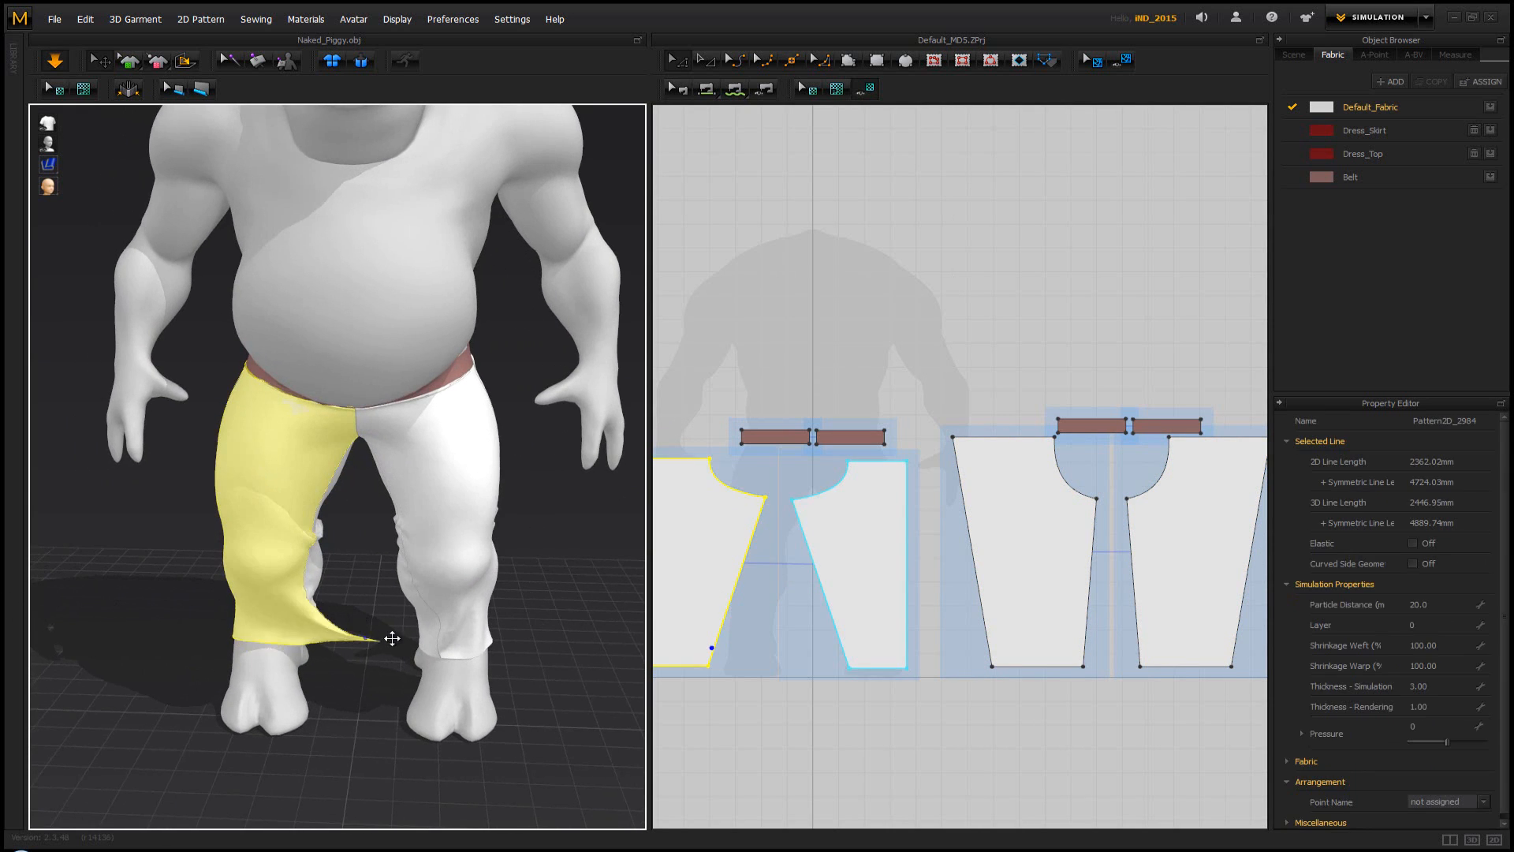
Widen the front leg hems by moving their inner corners back toward the centre, and loosen the lower-leg cloth during simulation
left_click(719, 667)
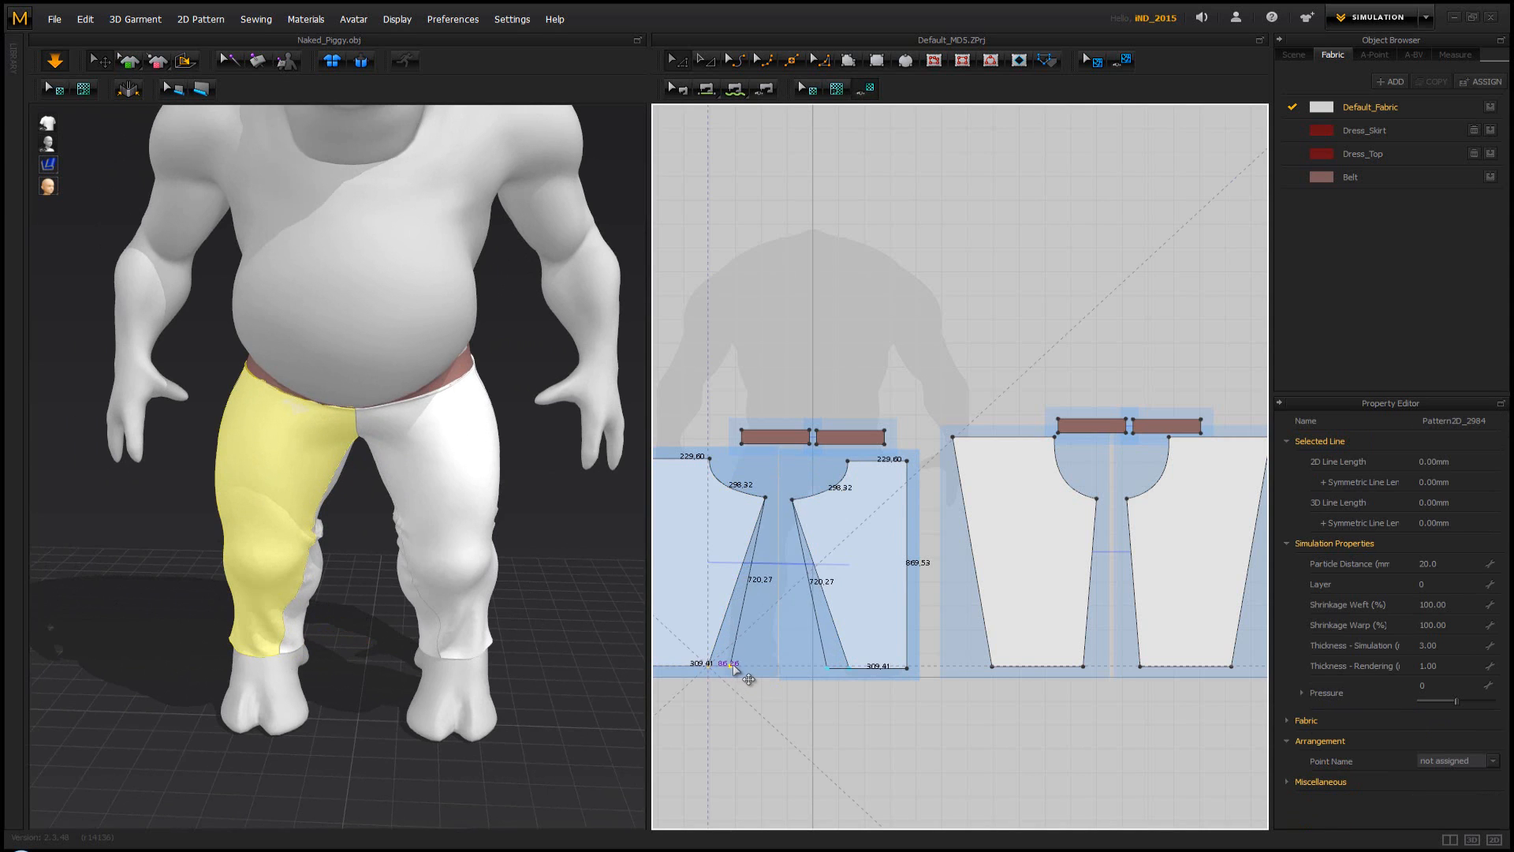
left_click_drag(739, 666, 739, 665)
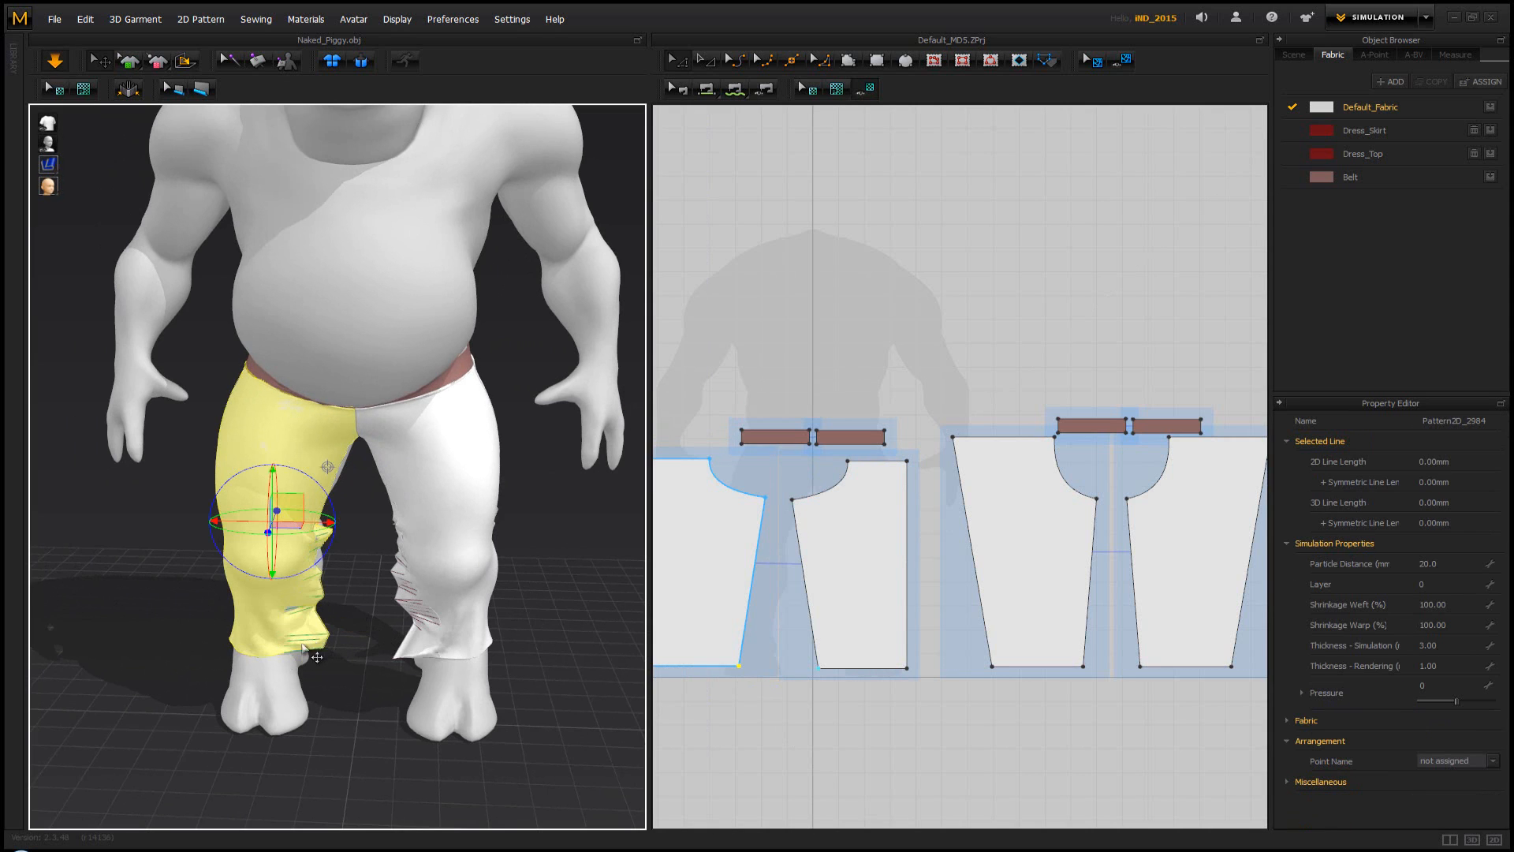
left_click(358, 612)
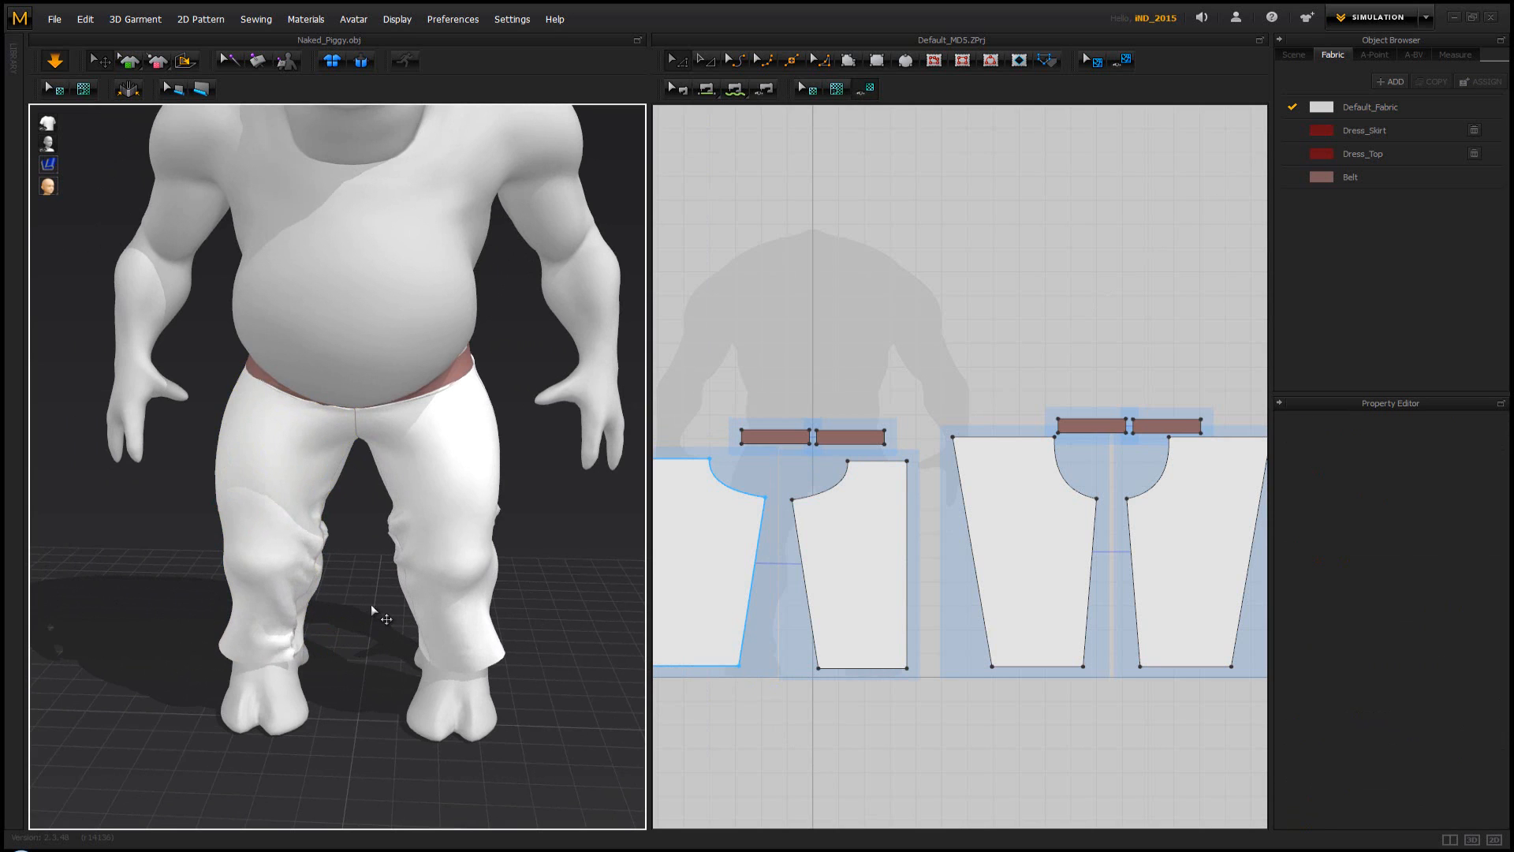
right_click_drag(371, 610, 400, 581)
left_click(328, 612)
left_click(375, 583)
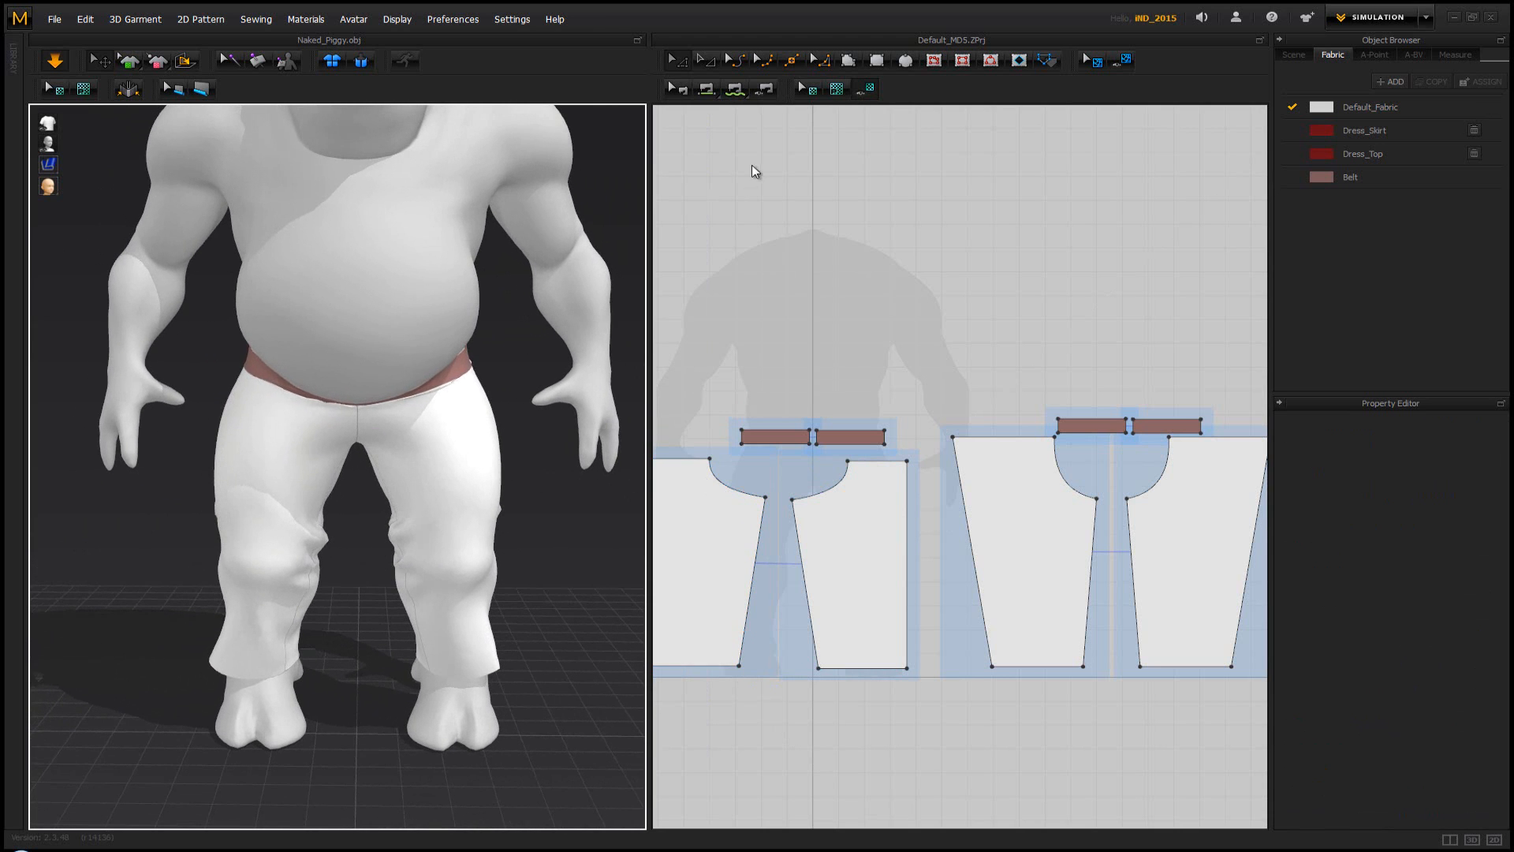
Examine the draped trousers on the whole avatar from the front and side, including the fit around the lower legs
mouse_move(432, 442)
right_mouse_down()
mouse_move(541, 419)
mouse_move(730, 419)
mouse_move(424, 446)
right_mouse_up()
middle_click_drag(429, 461, 419, 423)
scroll(433, 511, "up", 2)
scroll(418, 520, "down", 1)
scroll(417, 424, "down", 2)
scroll(416, 429, "up", 2)
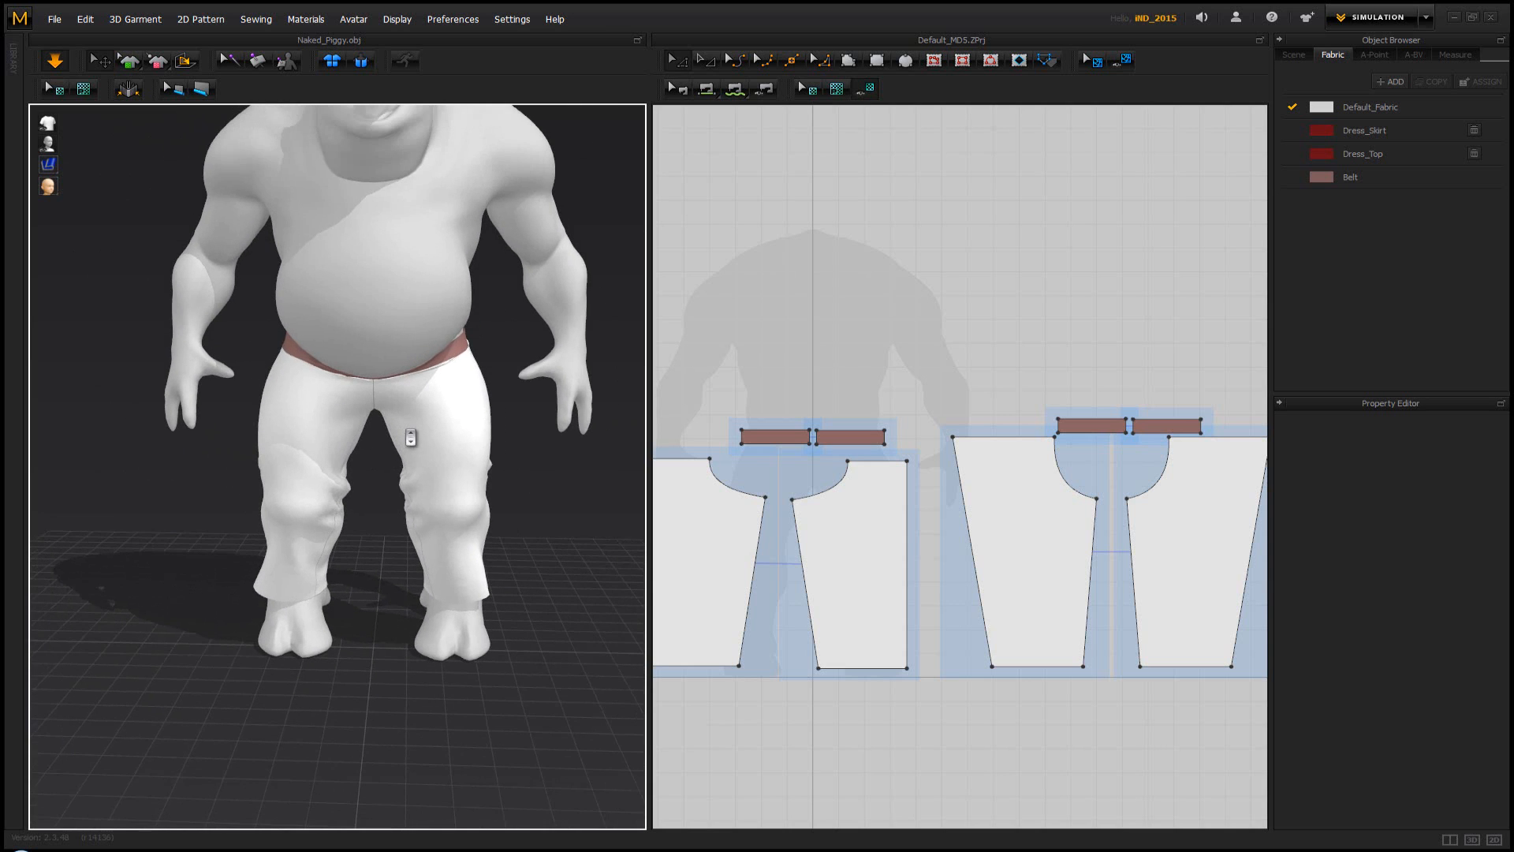
mouse_move(412, 439)
right_mouse_down()
mouse_move(392, 450)
mouse_move(520, 441)
mouse_move(395, 457)
right_mouse_up()
middle_click_drag(395, 342, 405, 444)
scroll(403, 438, "up", 1)
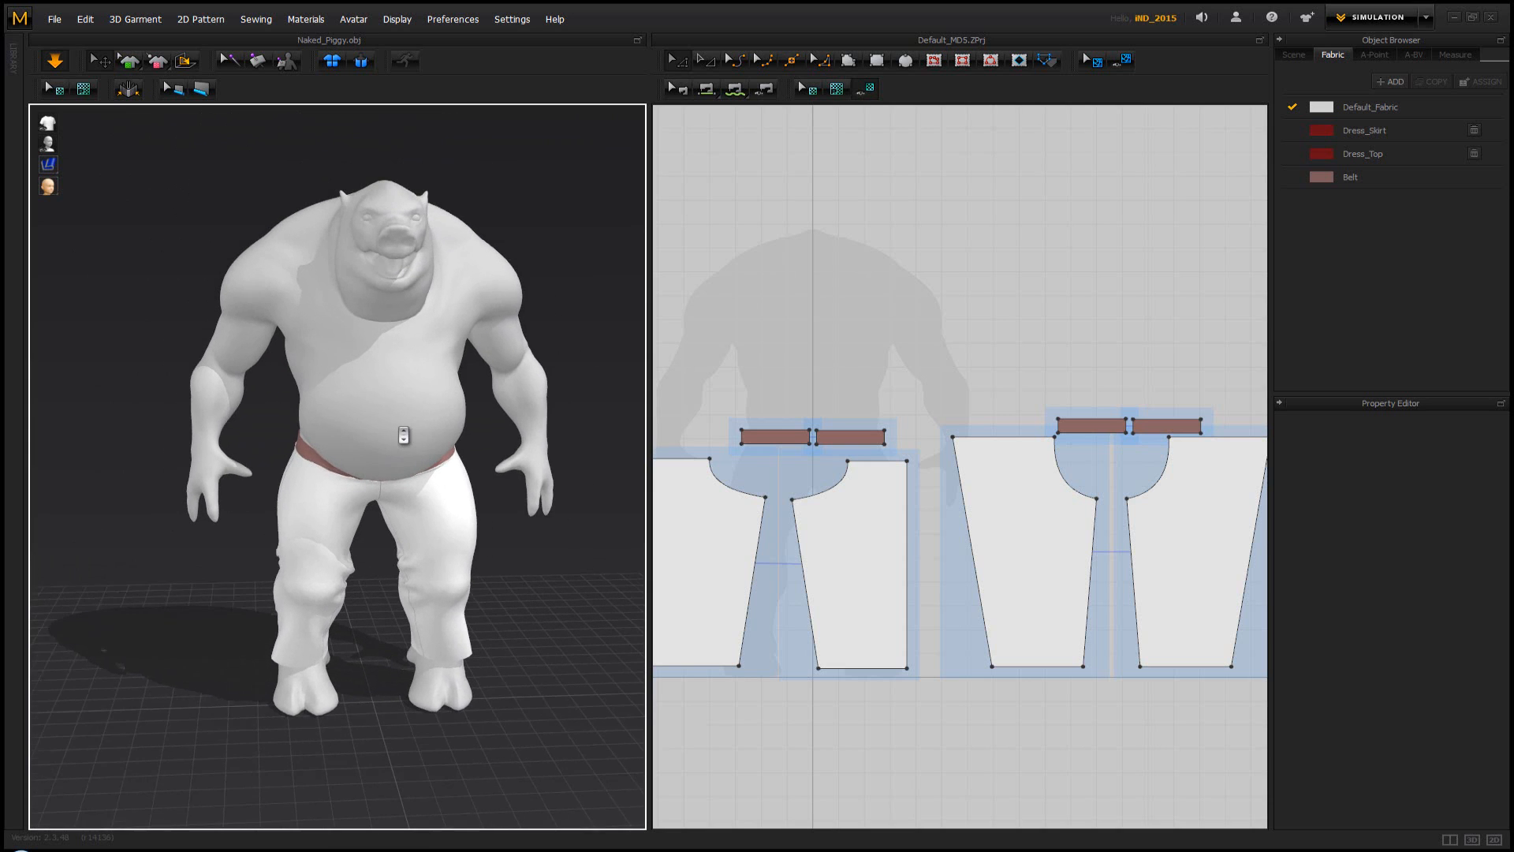
mouse_move(402, 437)
right_mouse_down()
mouse_move(477, 420)
mouse_move(392, 421)
right_mouse_up()
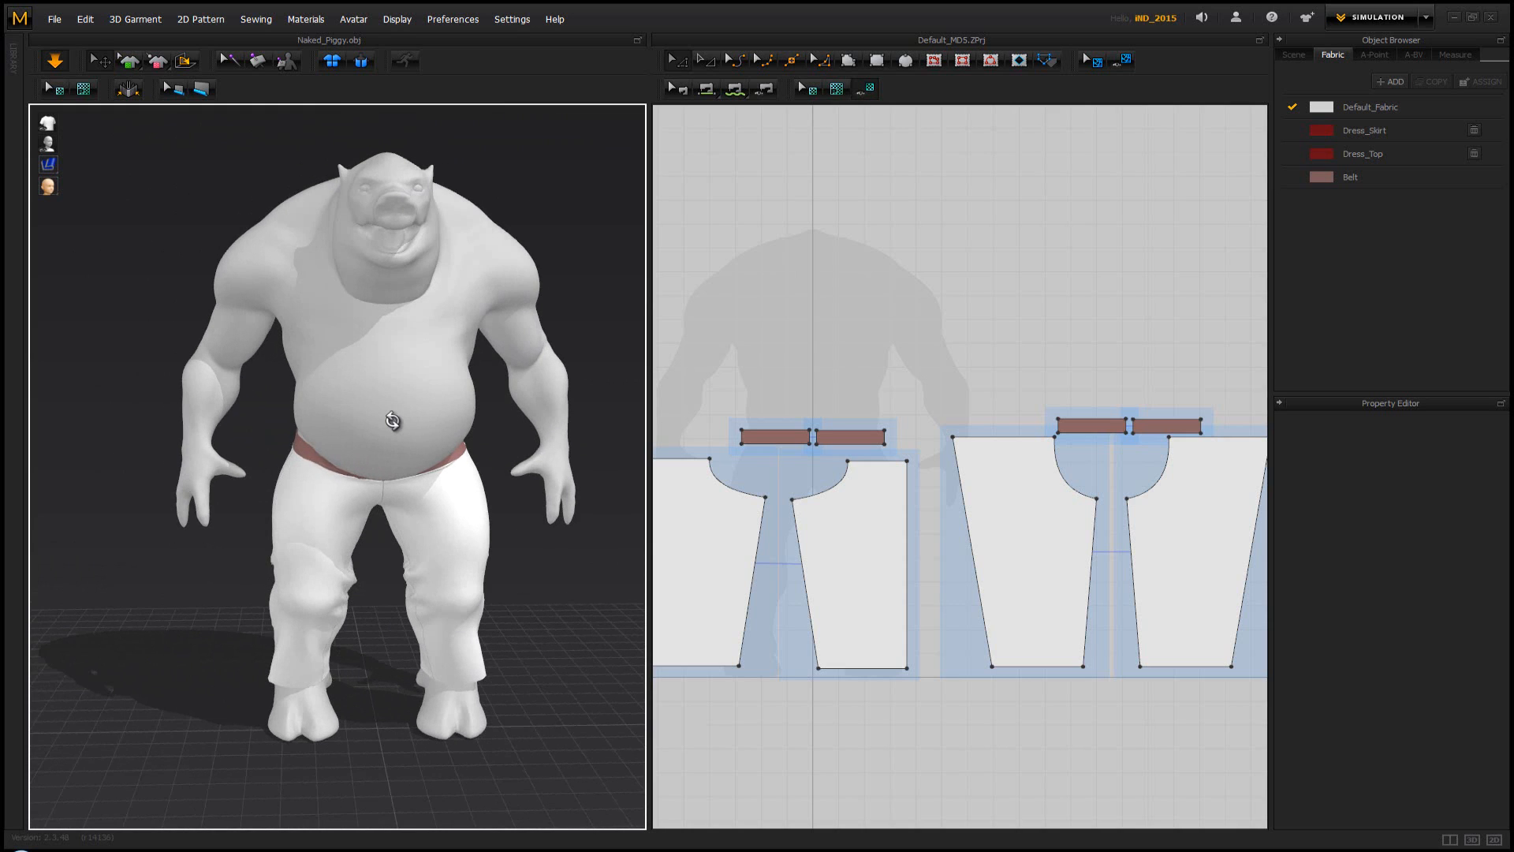
right_click_drag(402, 432, 480, 419)
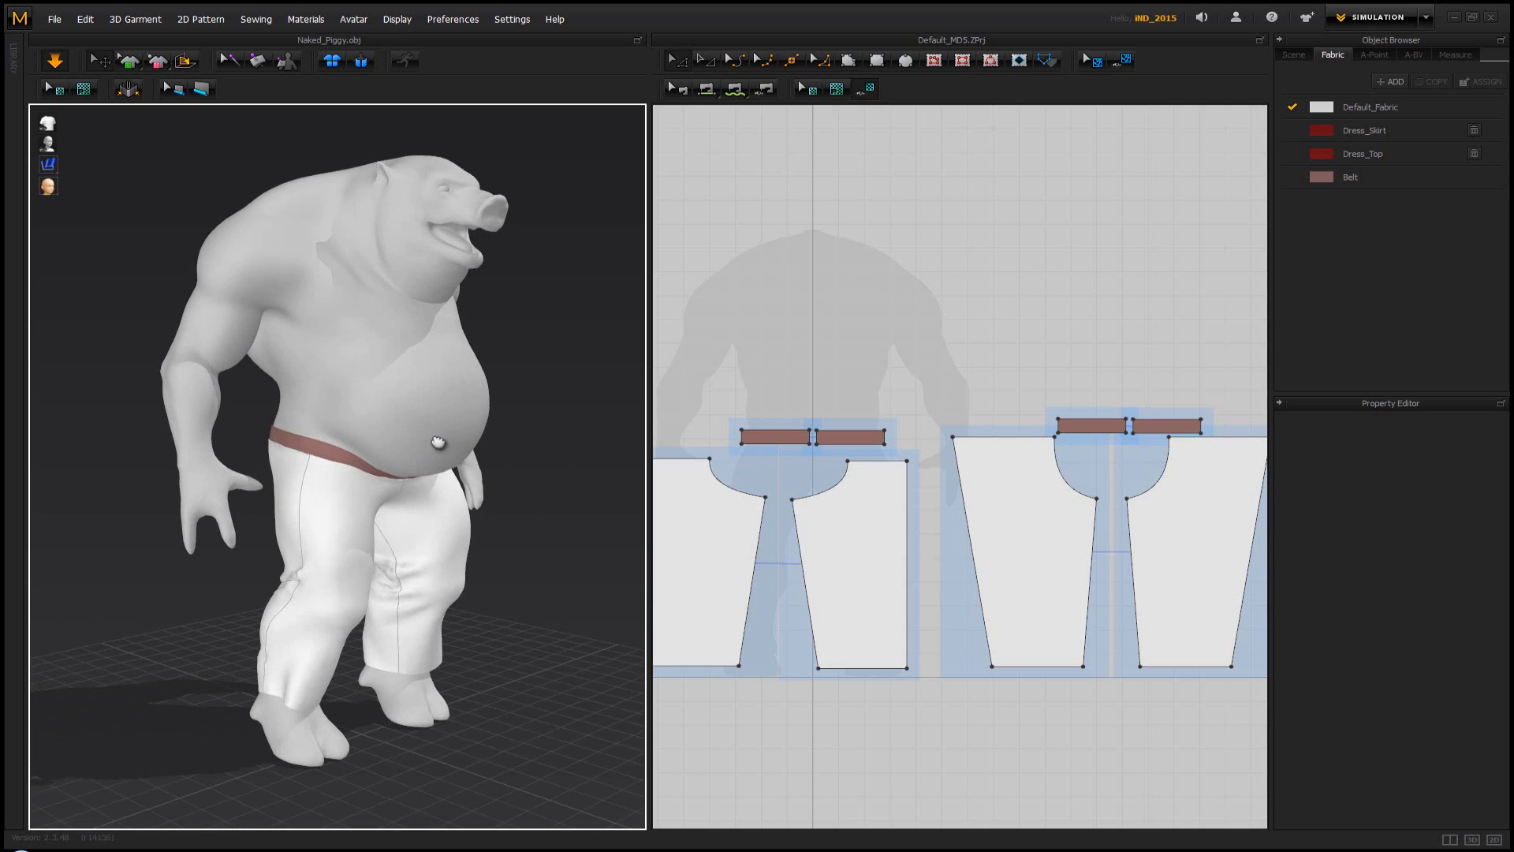
middle_click_drag(440, 442, 438, 285)
scroll(438, 286, "down", 1)
scroll(438, 285, "down", 2)
mouse_move(360, 520)
right_mouse_down()
mouse_move(432, 507)
mouse_move(293, 520)
mouse_move(286, 538)
mouse_move(334, 535)
right_mouse_up()
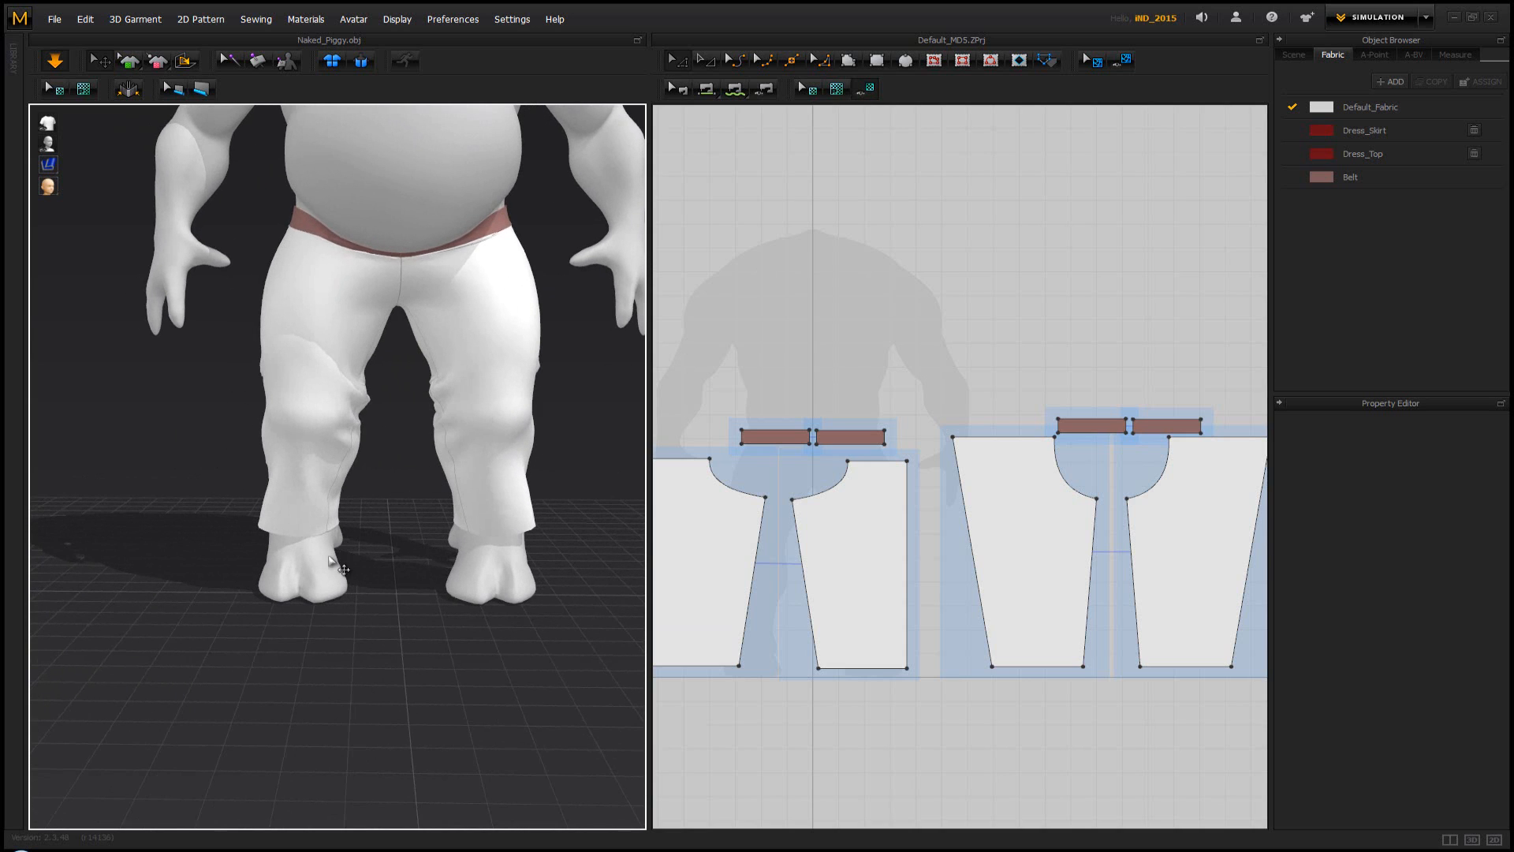
Draw a cuff rectangle about 648 mm wide below the front leg pieces, and raise it in front of the avatar's right foot
left_click(849, 63)
middle_click_drag(844, 434, 848, 428)
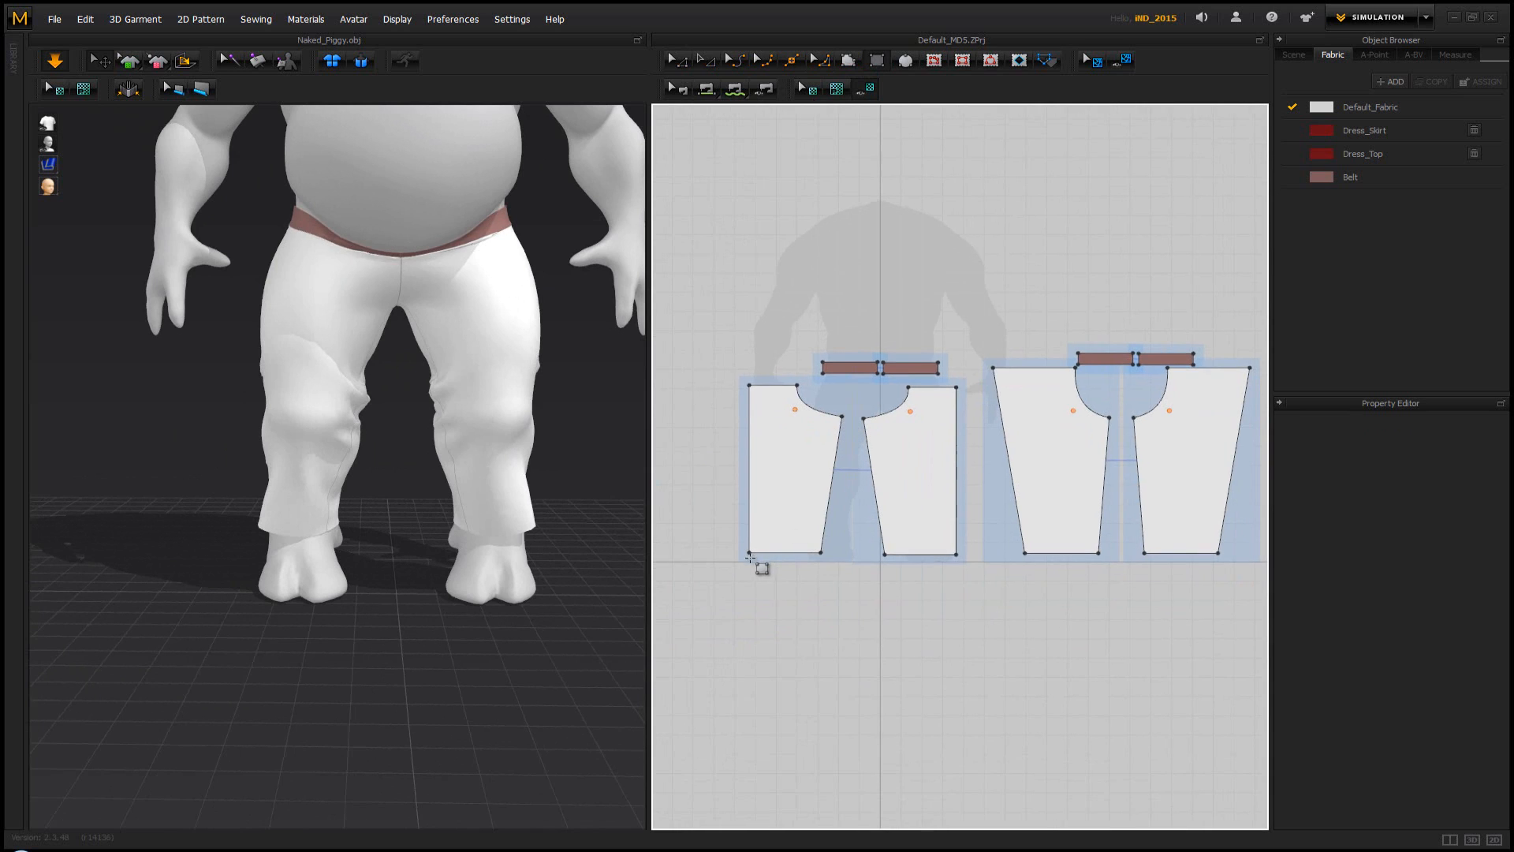
left_click_drag(792, 580, 879, 604)
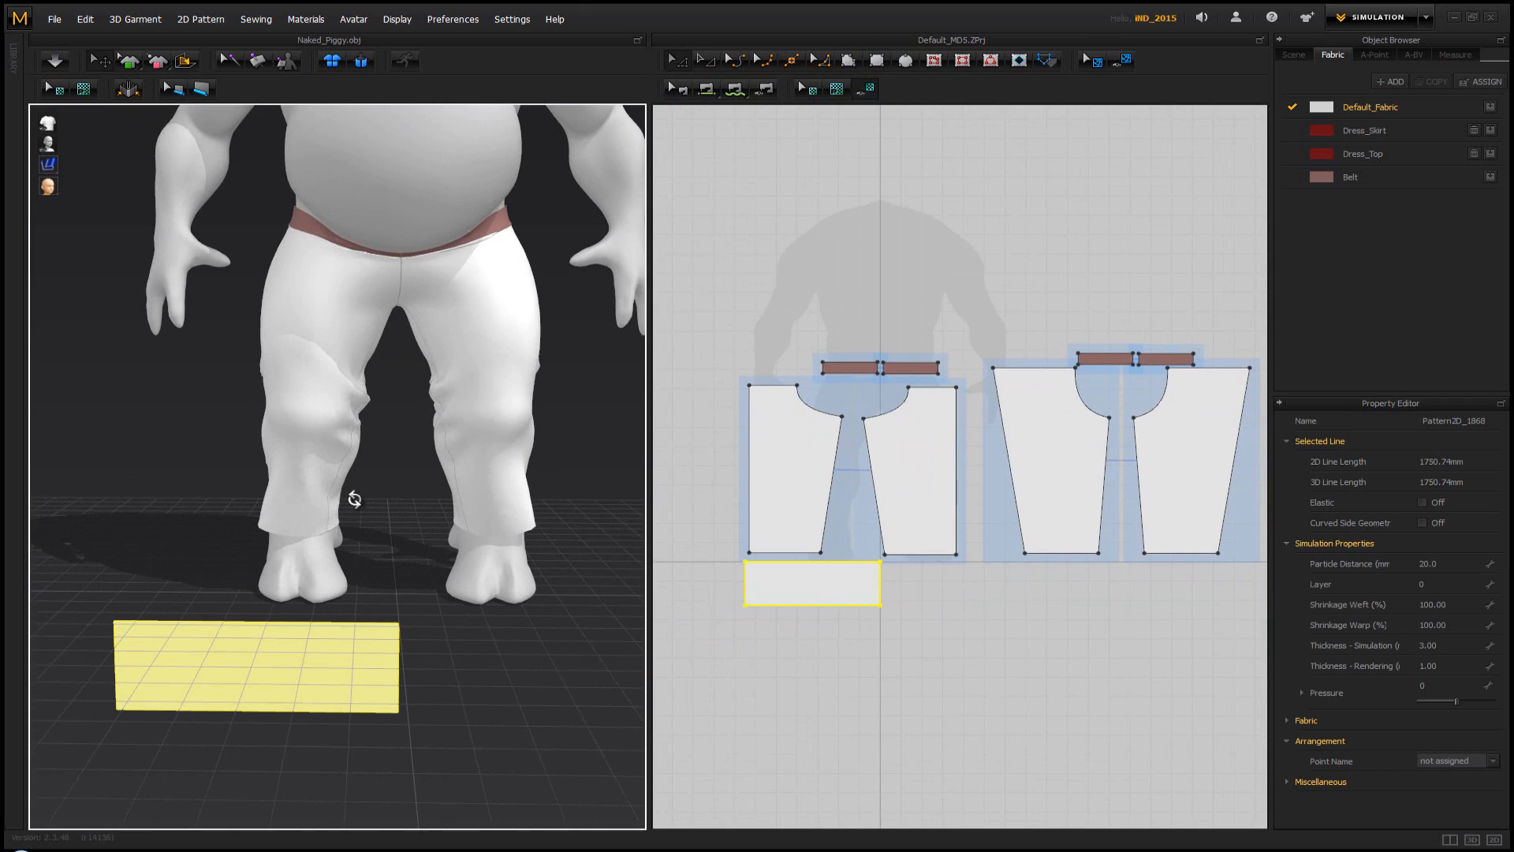
right_click_drag(354, 499, 464, 616)
left_click(439, 683)
left_click_drag(440, 641, 439, 508)
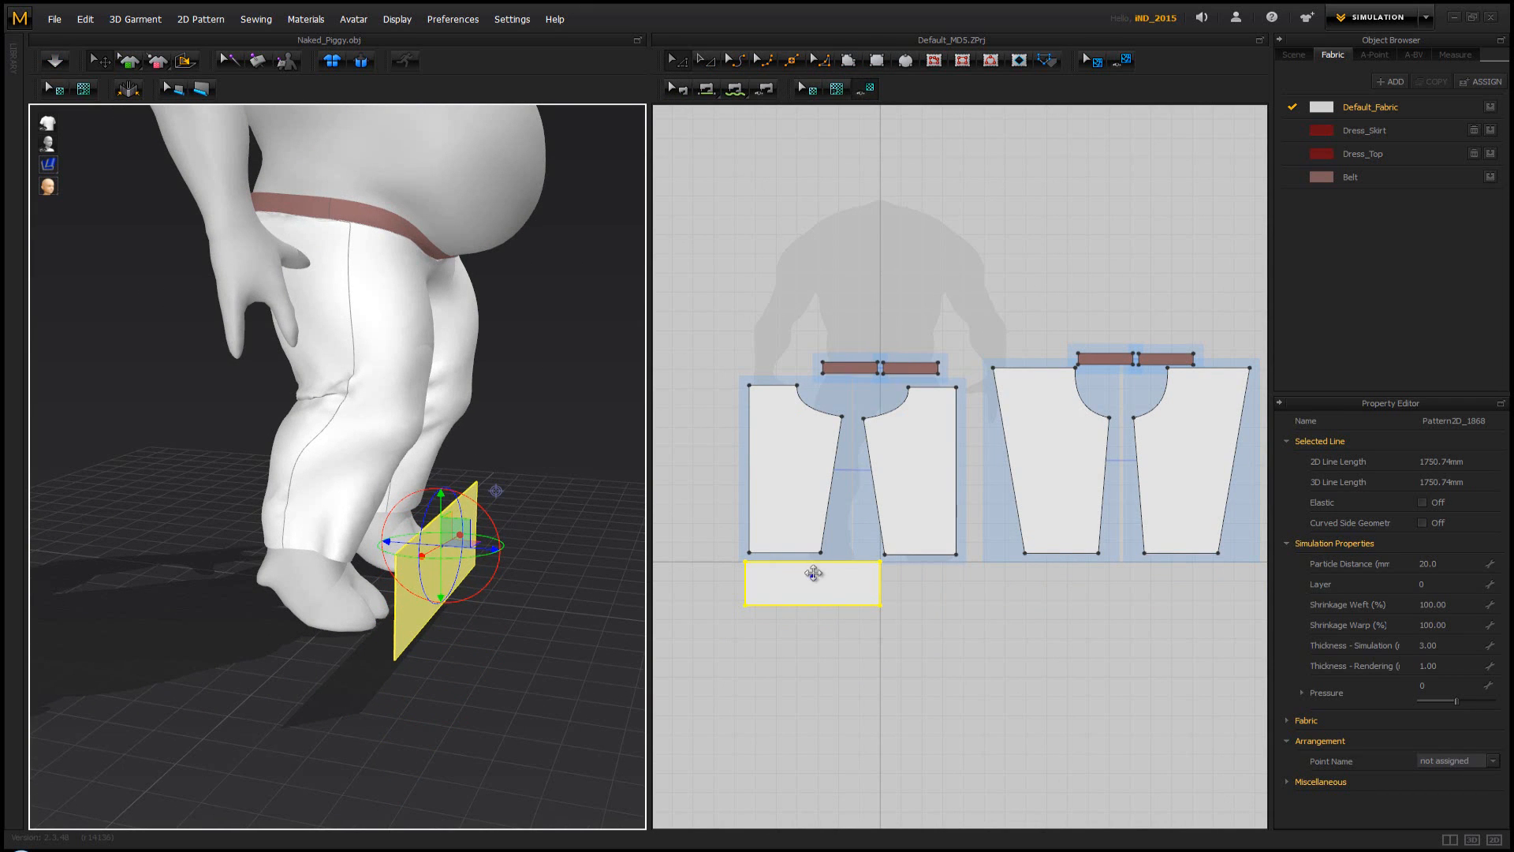
Move the cuff pattern outward beneath the avatar's right front leg piece, and paste a symmetric copy under the other front leg piece
left_click_drag(845, 584, 788, 583)
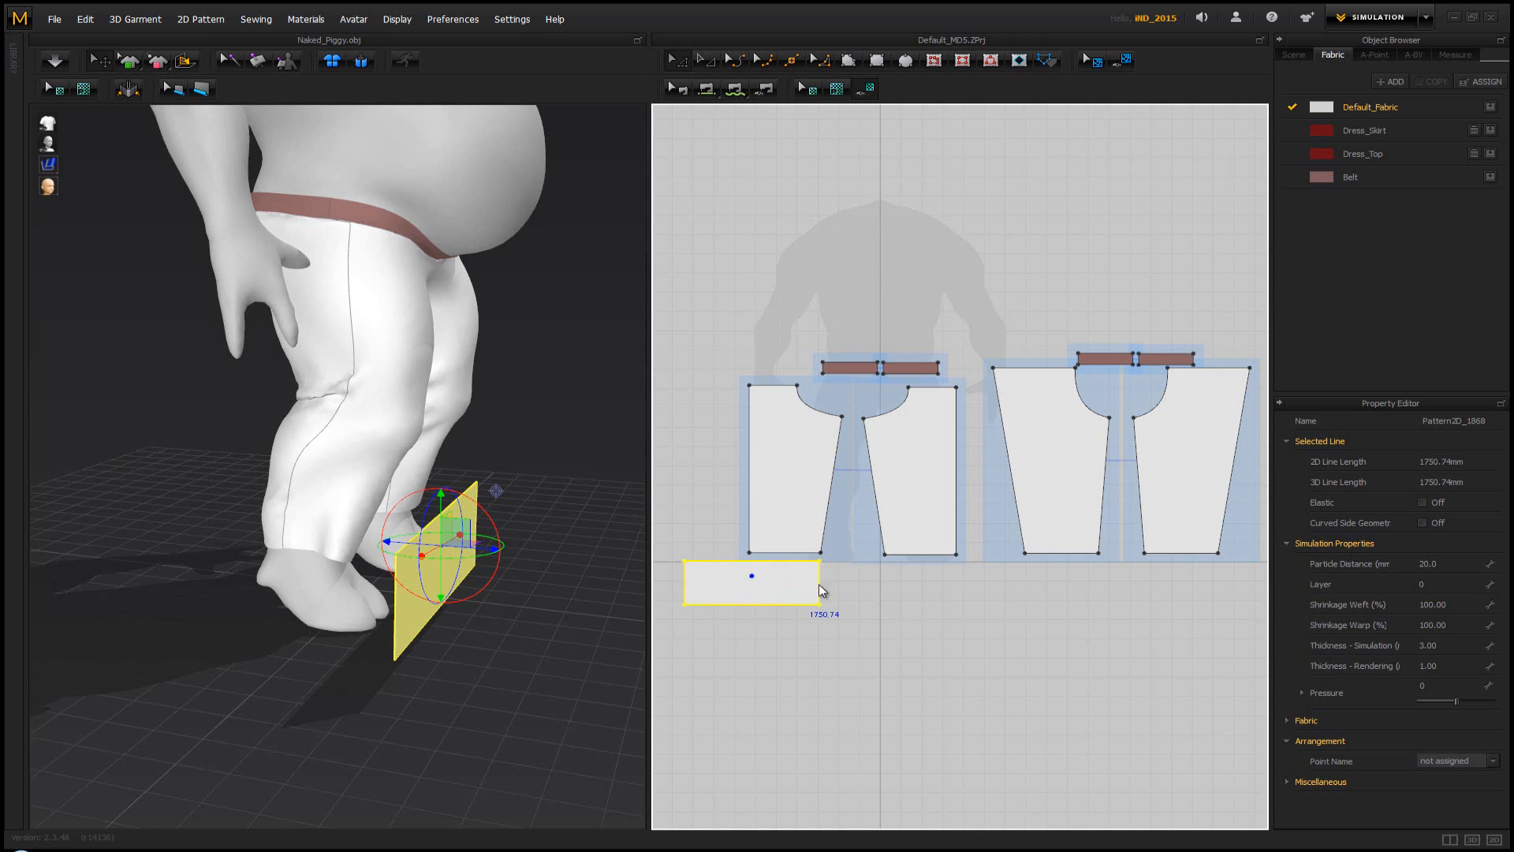
right_click(886, 583)
left_click(950, 642)
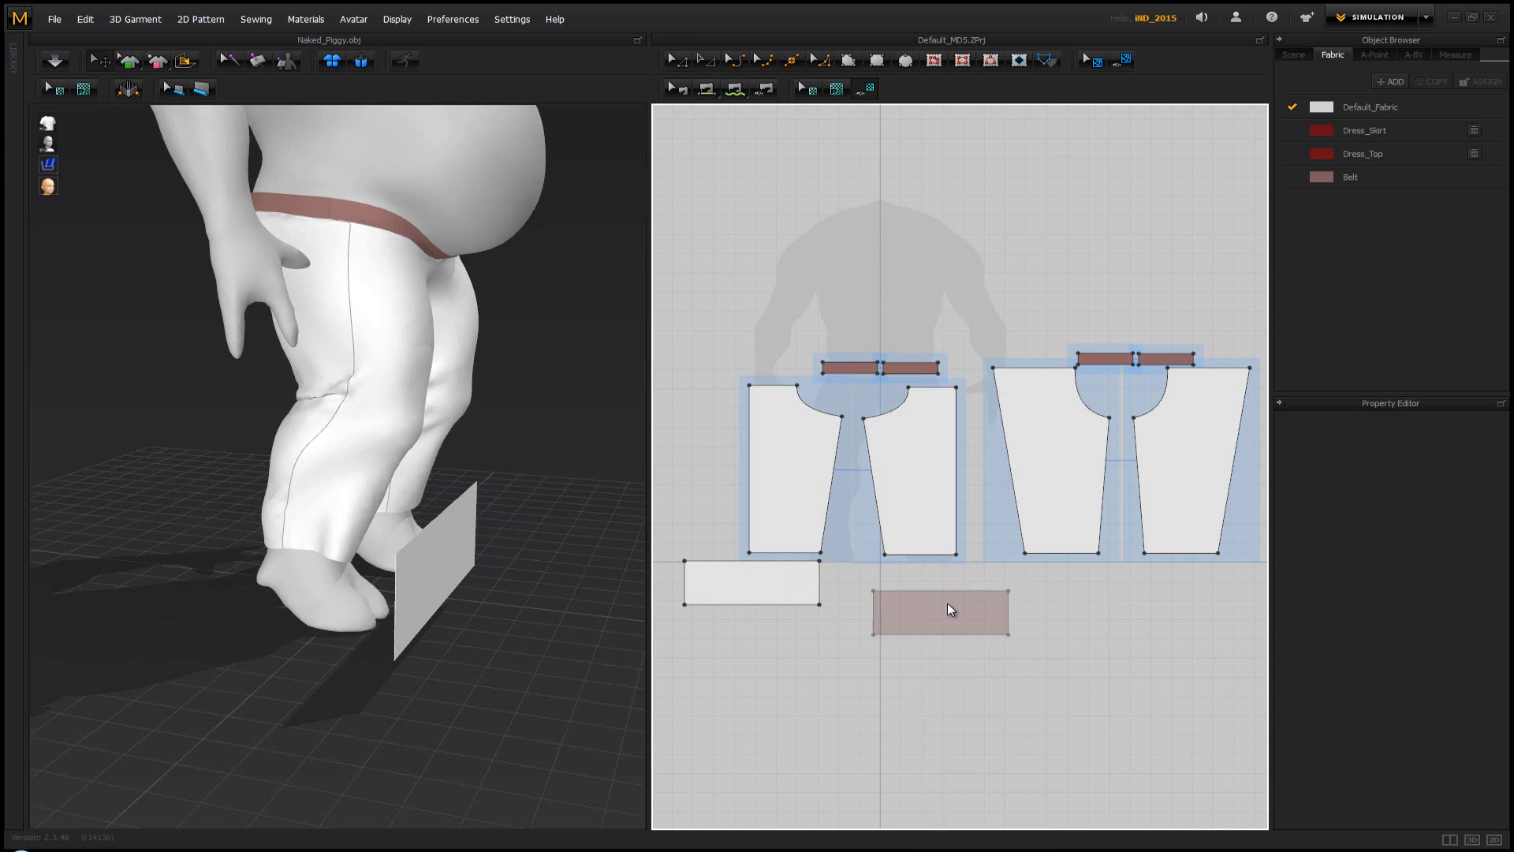
left_click(954, 587)
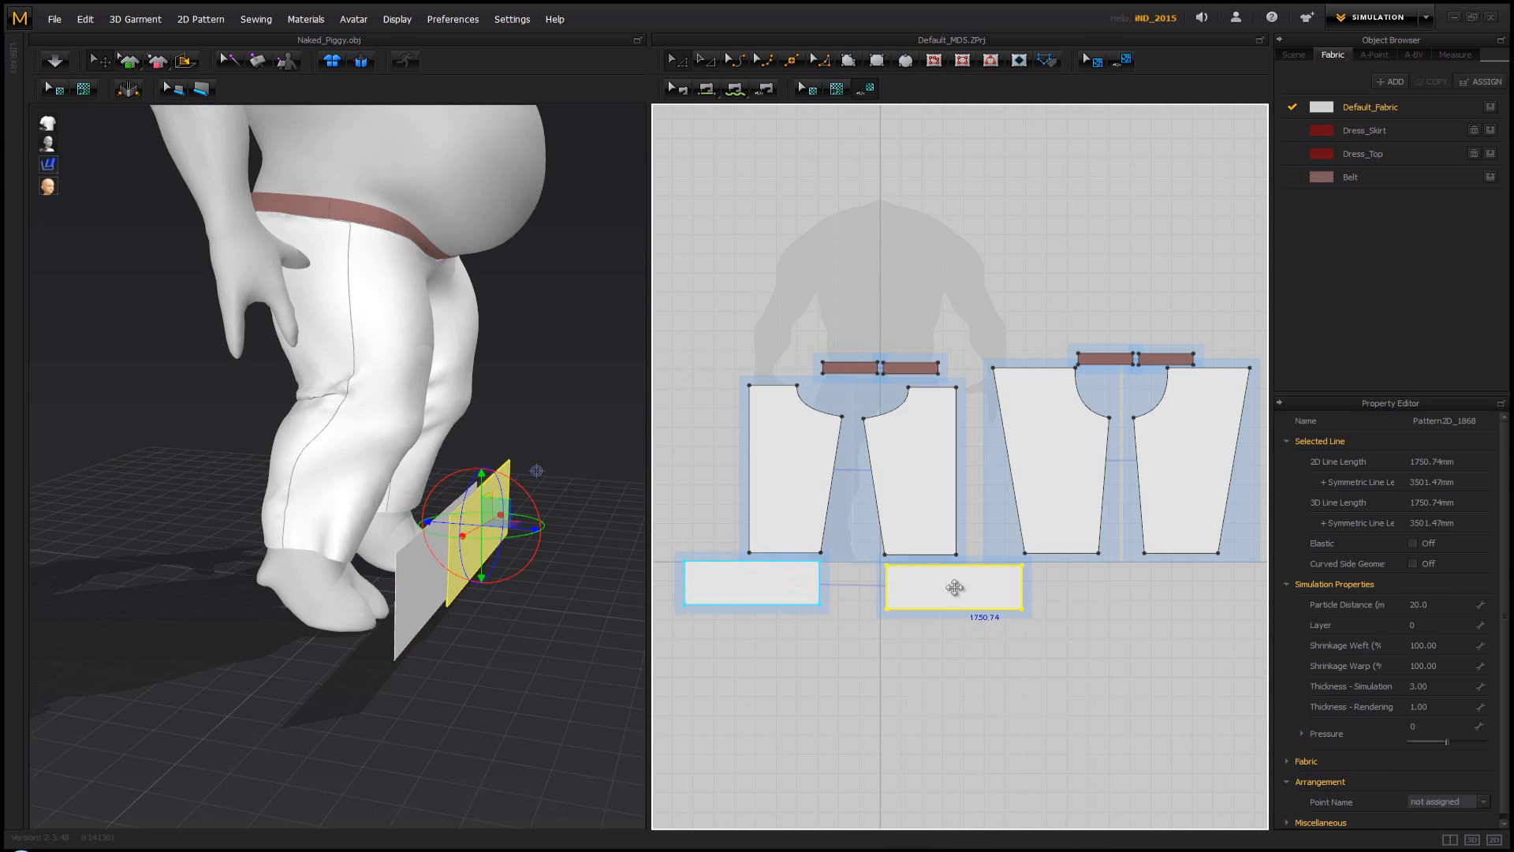
Place the copied cuff behind the avatar's right foot in 3D, and flip it horizontally
right_click_drag(441, 546, 324, 557)
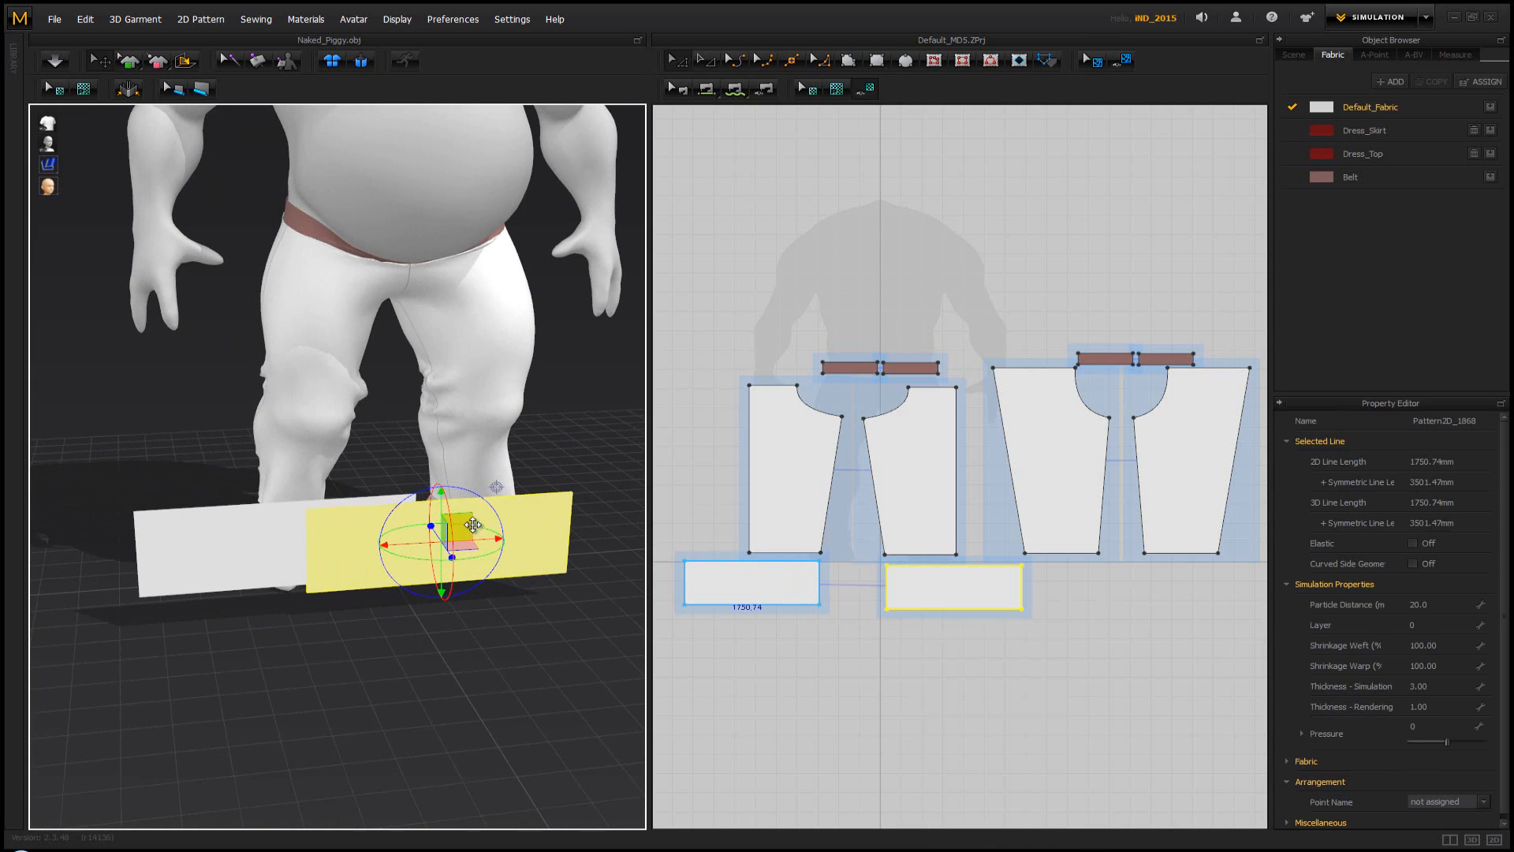
left_click_drag(473, 526, 588, 523)
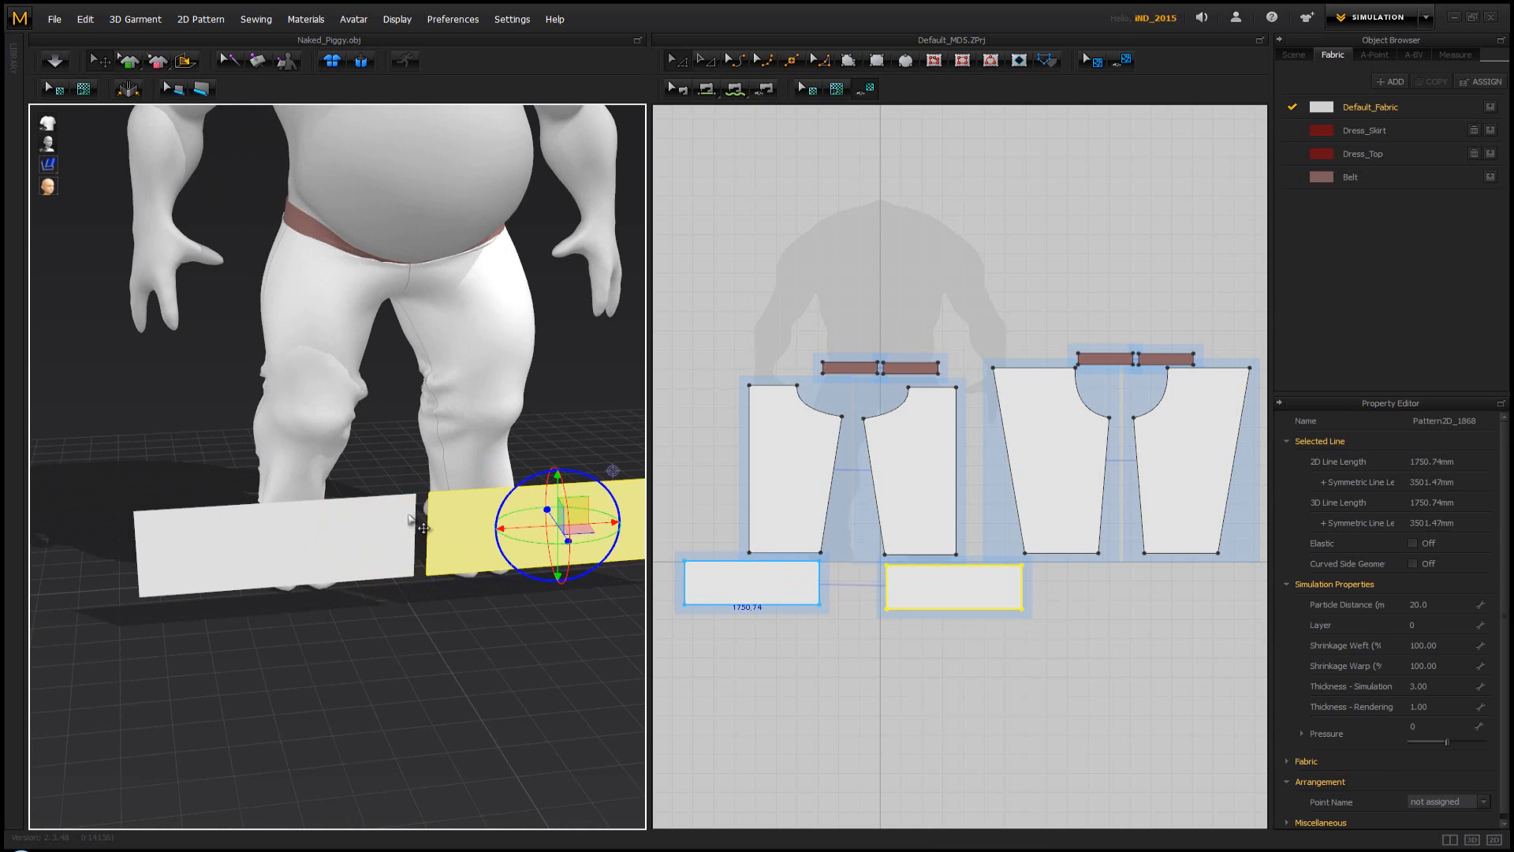
right_click_drag(423, 527, 446, 598)
left_click_drag(439, 575, 372, 430)
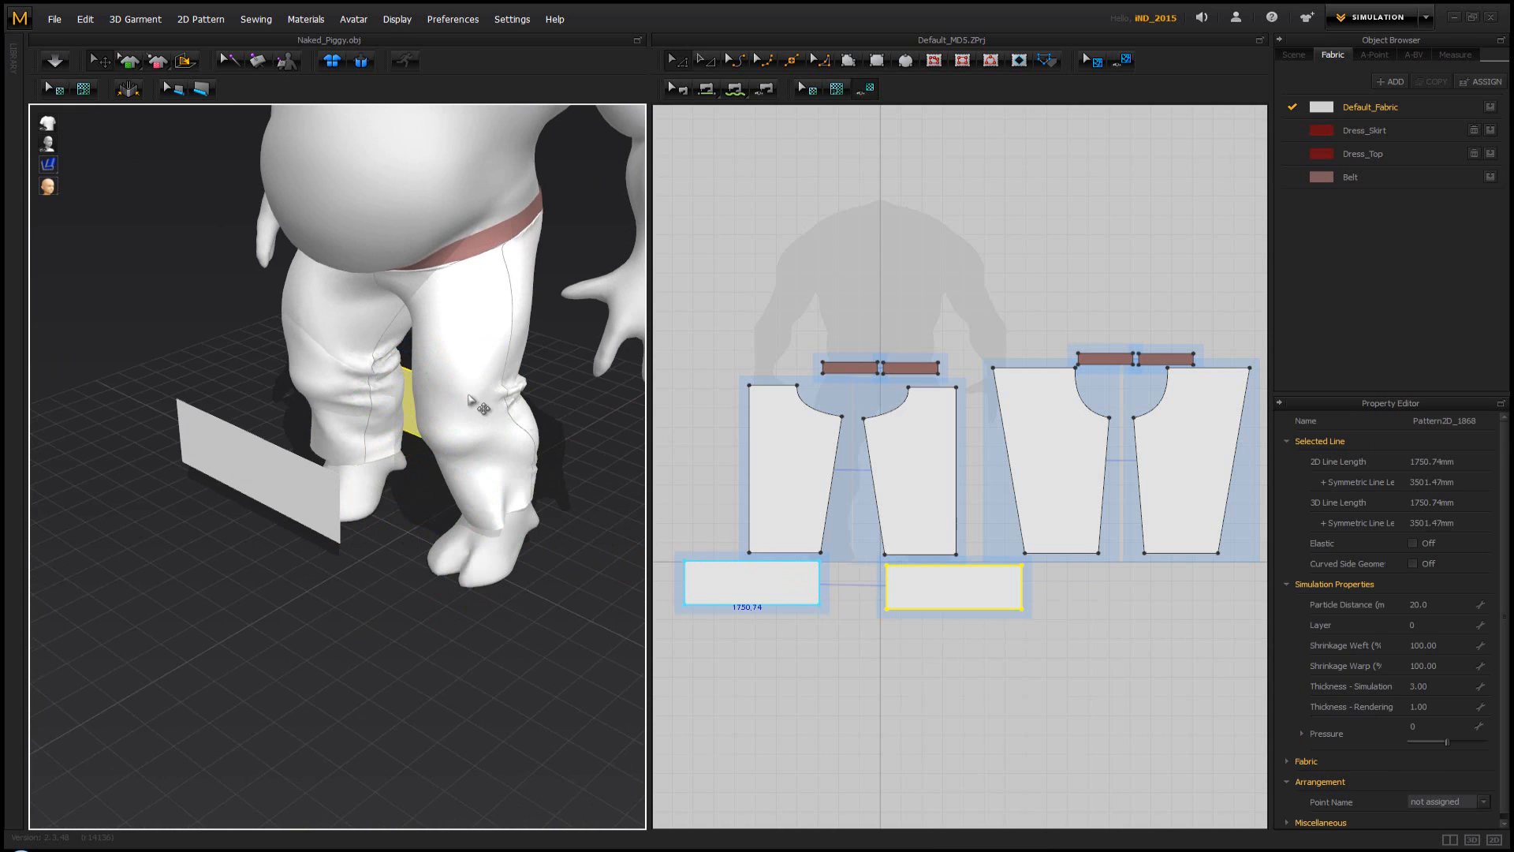
right_click_drag(472, 379, 551, 541)
right_click(534, 540)
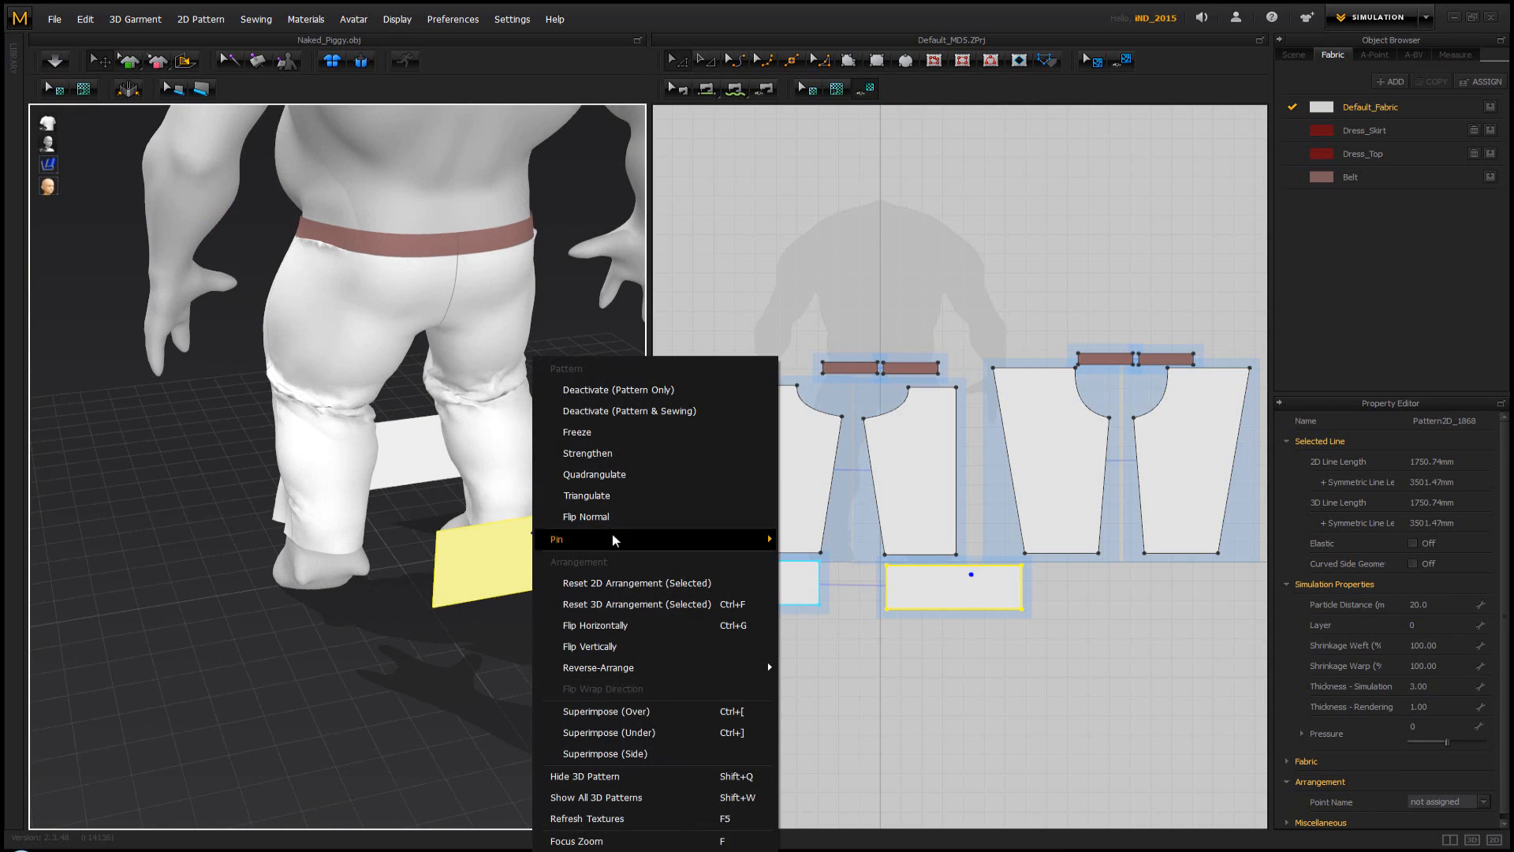
left_click(661, 633)
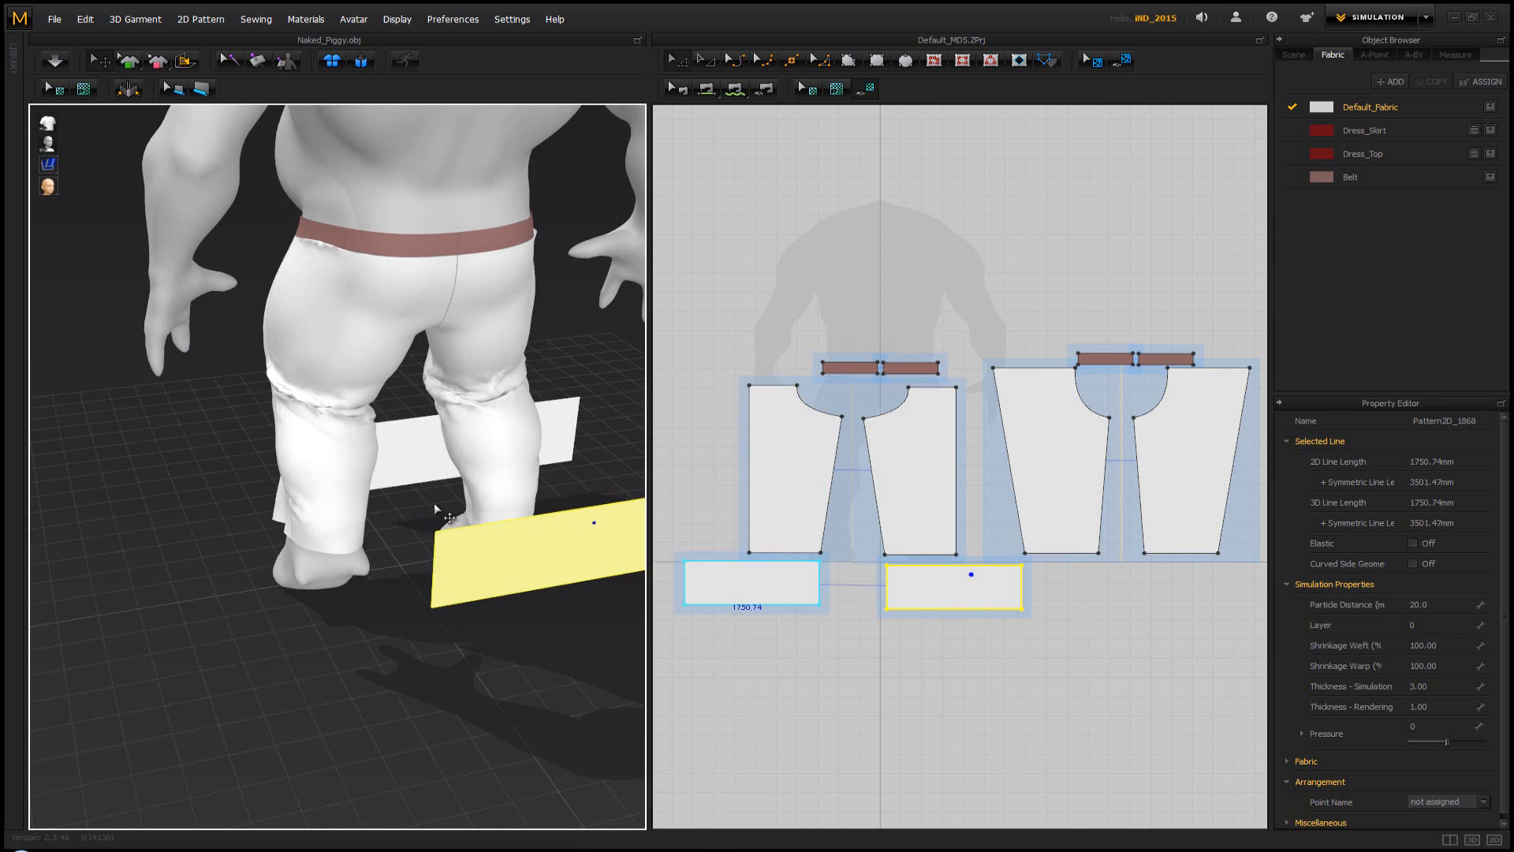
right_click_drag(449, 516, 565, 581)
left_click(565, 565)
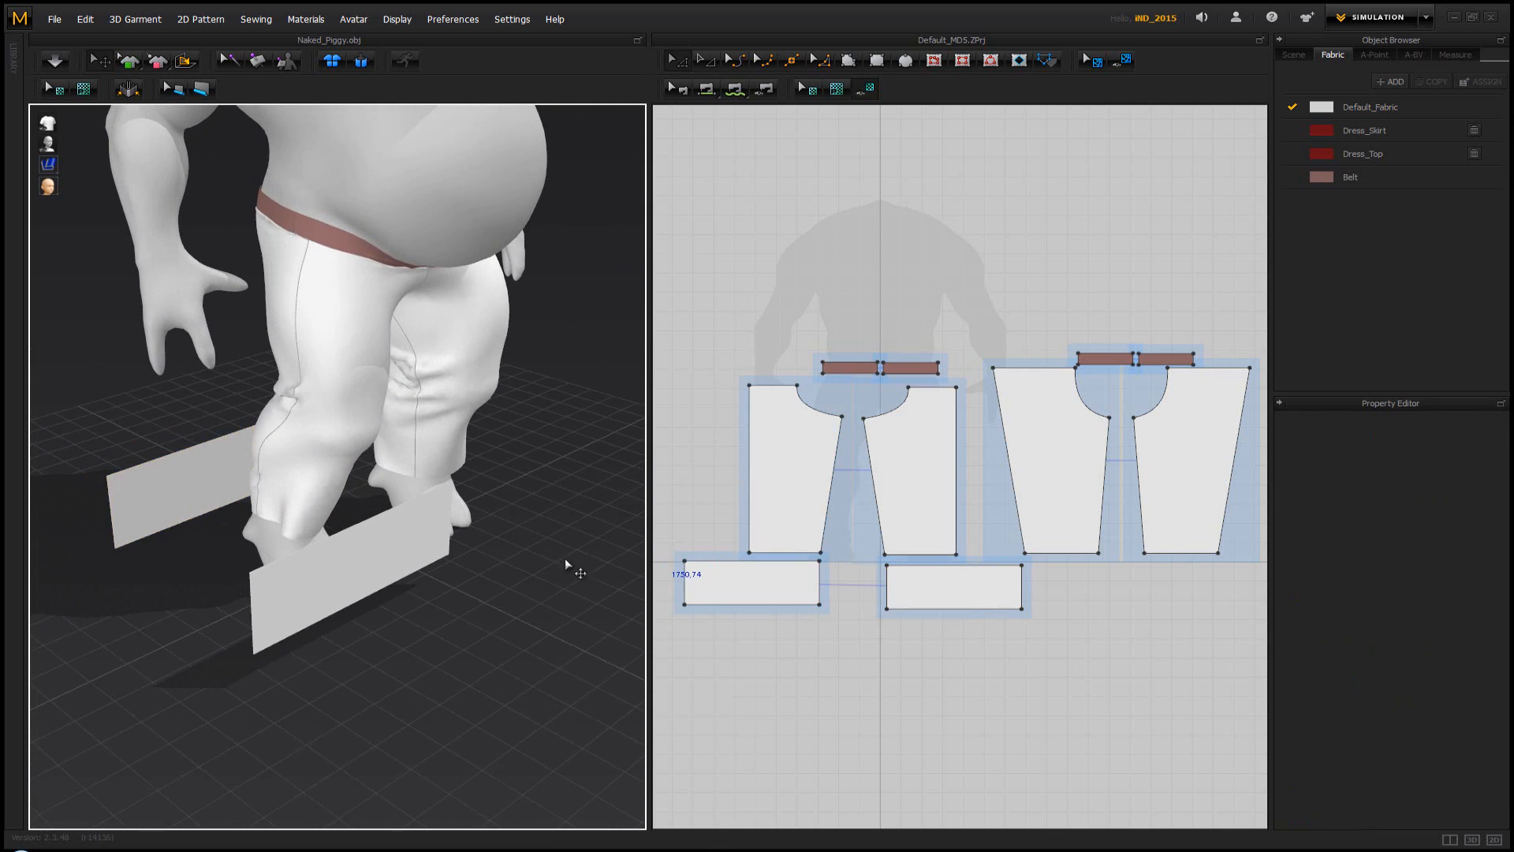
Sew the top edge of the first cuff to the hem of the front leg piece above it
left_click(734, 90)
left_click(796, 561)
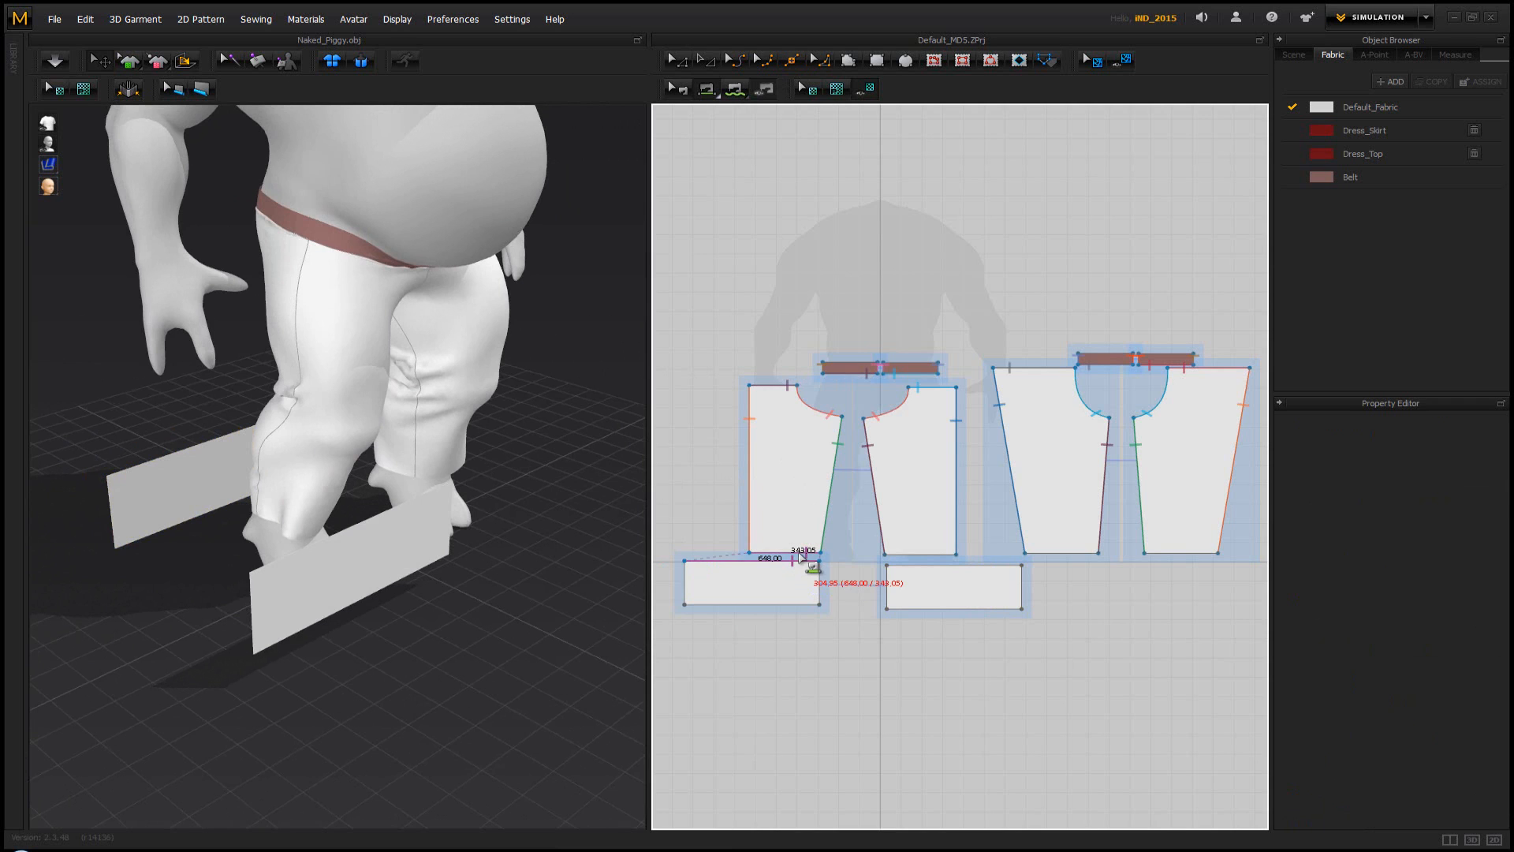
Try to sew the copied cuff's top edge to the other front leg piece's hem, and undo that seam
left_click(911, 565)
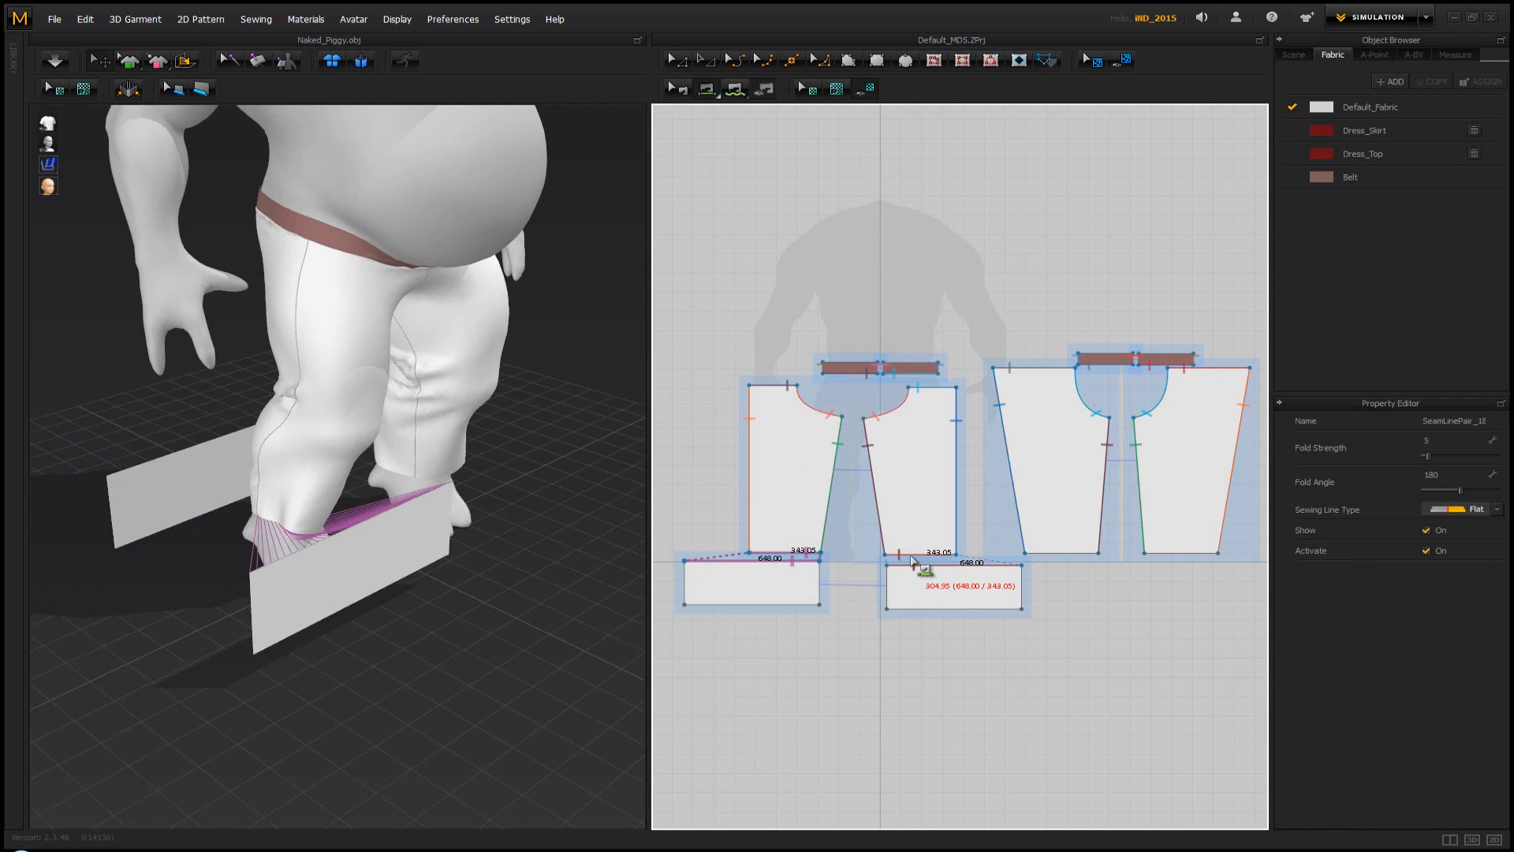
left_click(912, 561)
right_click_drag(339, 441, 365, 449)
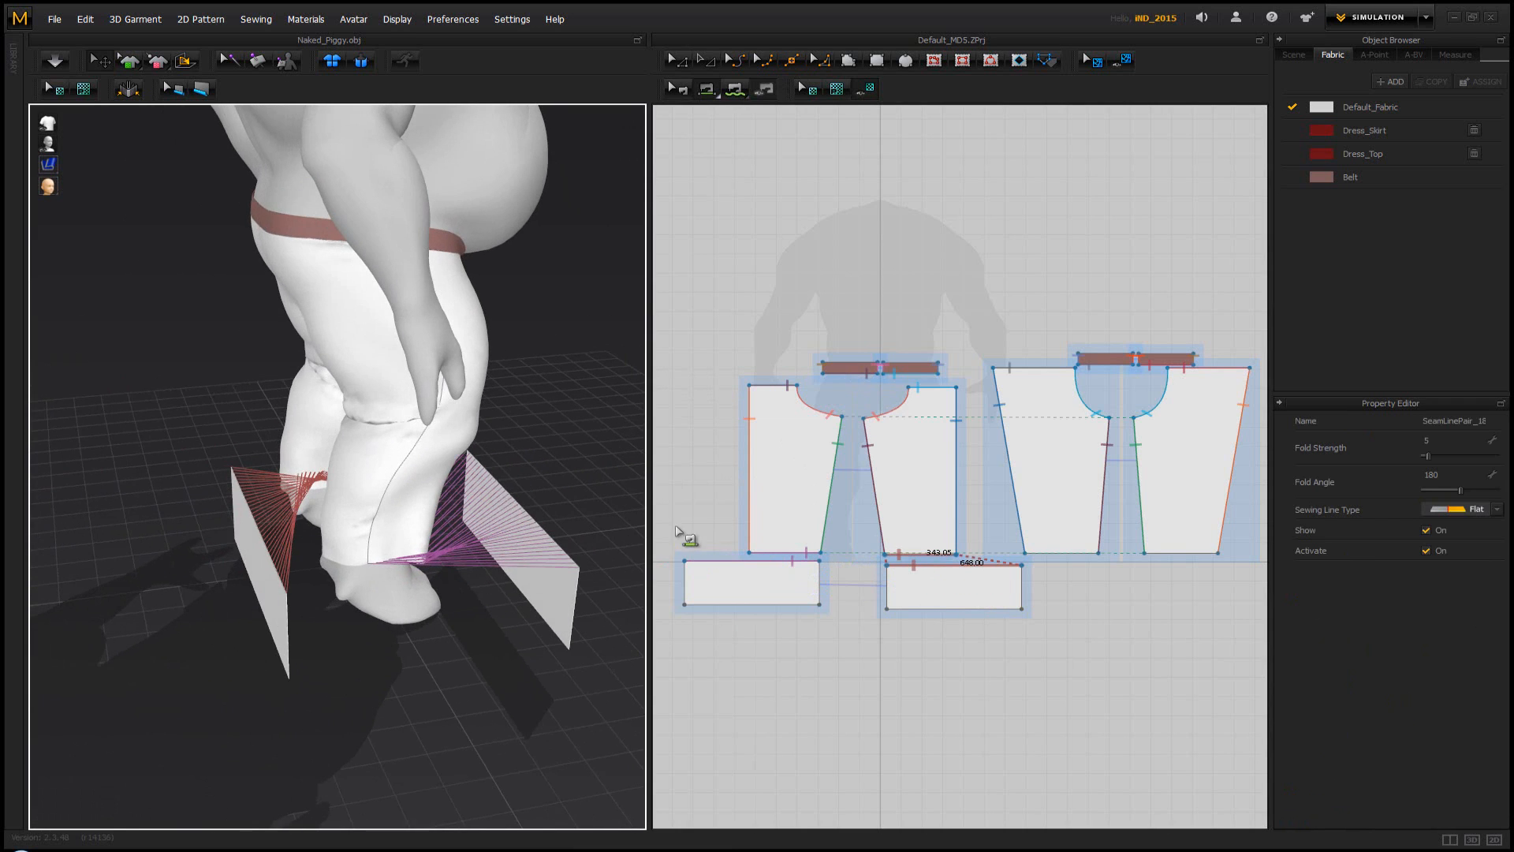
key("ctrl+z")
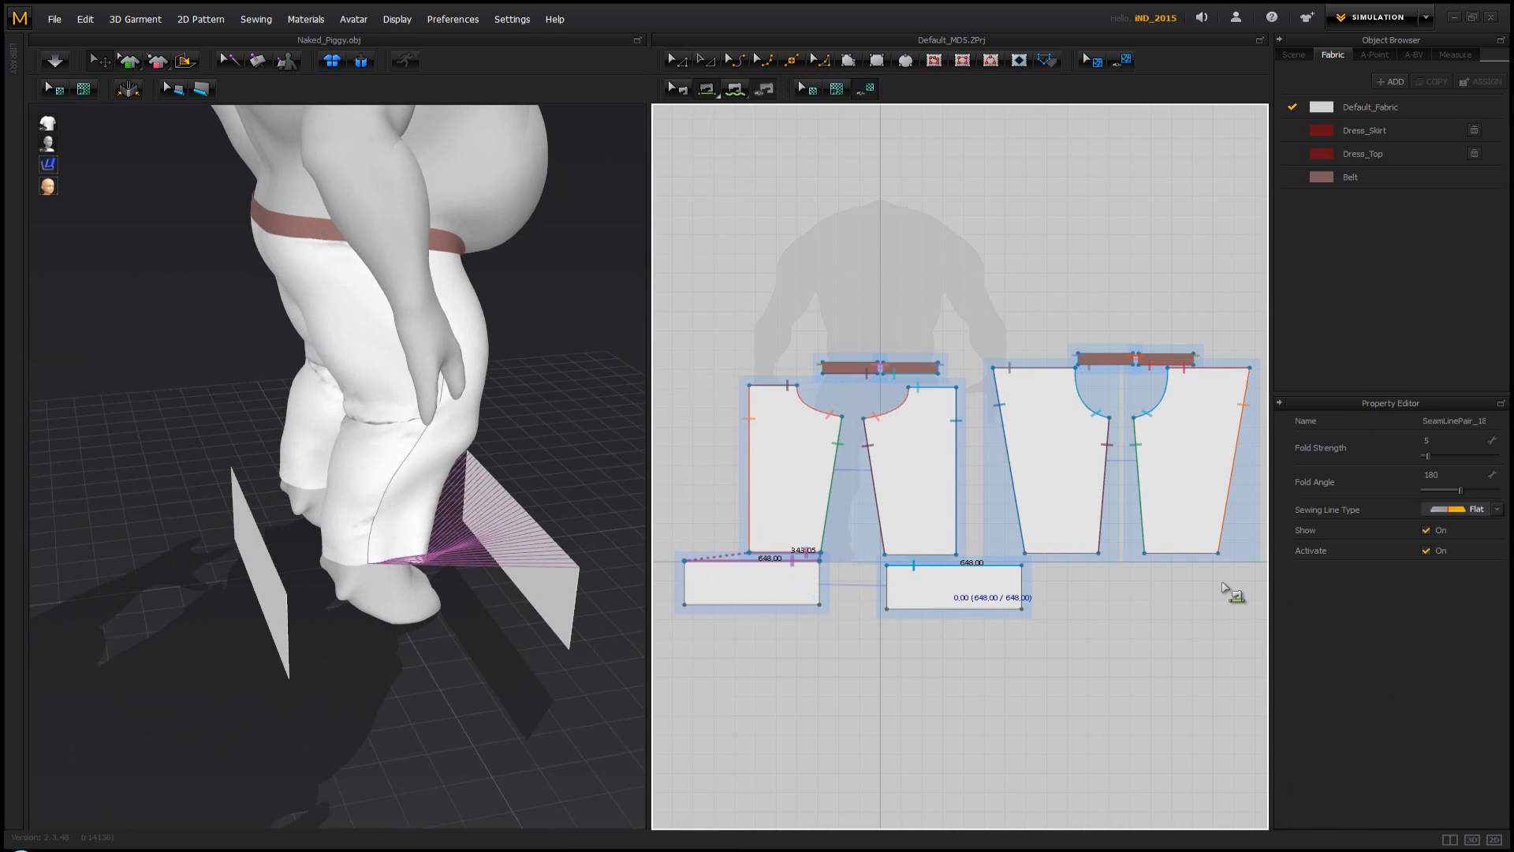
Sew the copied cuff's top edge to the hem of the matching back leg piece
middle_click_drag(1223, 588, 1197, 581)
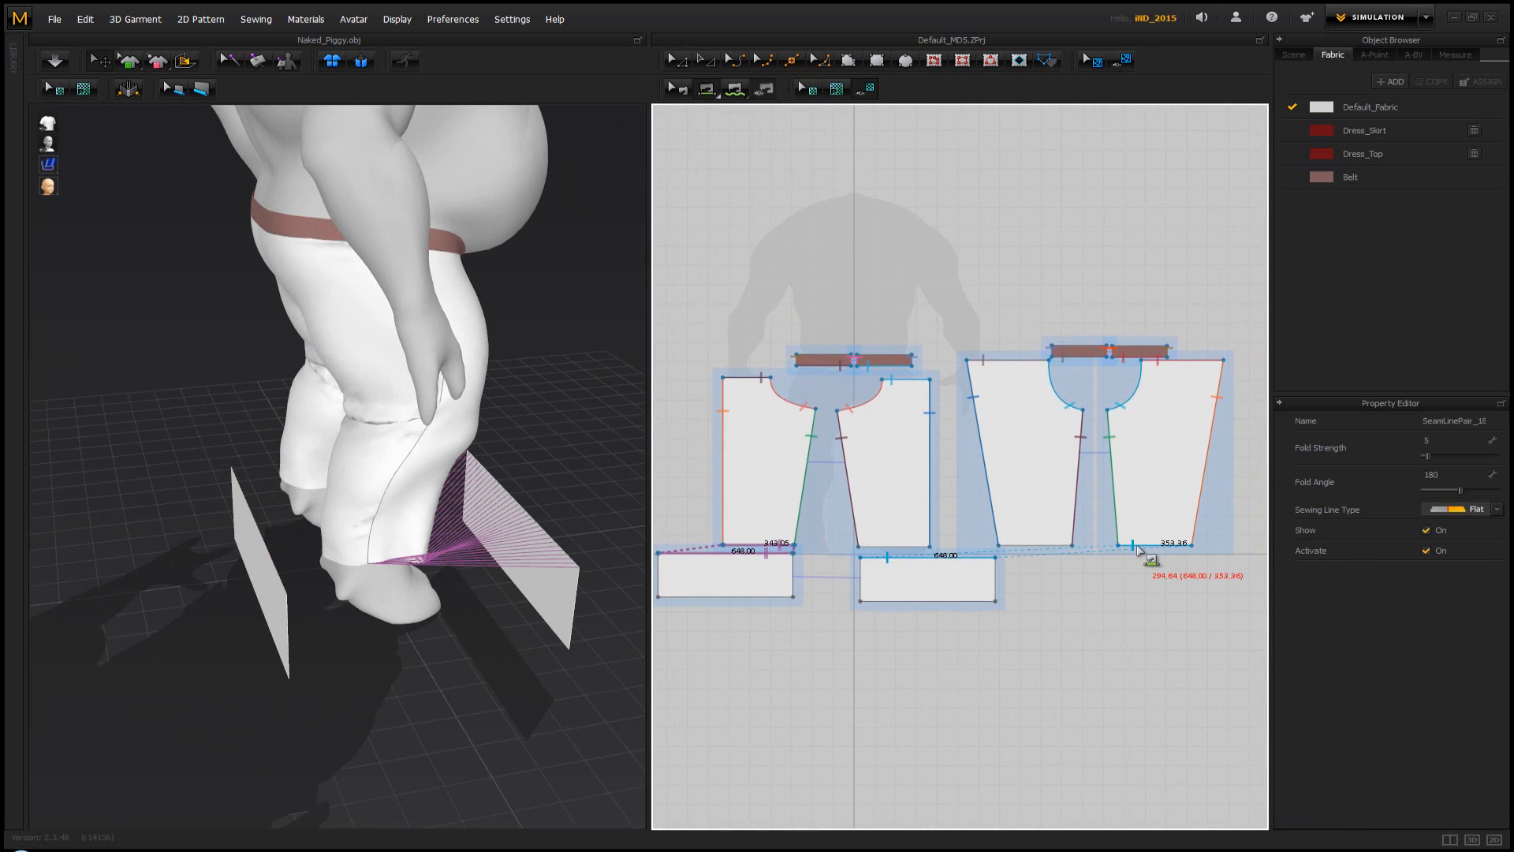
left_click(1138, 549)
right_click_drag(388, 539, 371, 511)
Sew both pairs of short side edges of the two cuffs together, and simulate the garment
left_click(791, 573)
left_click(861, 576)
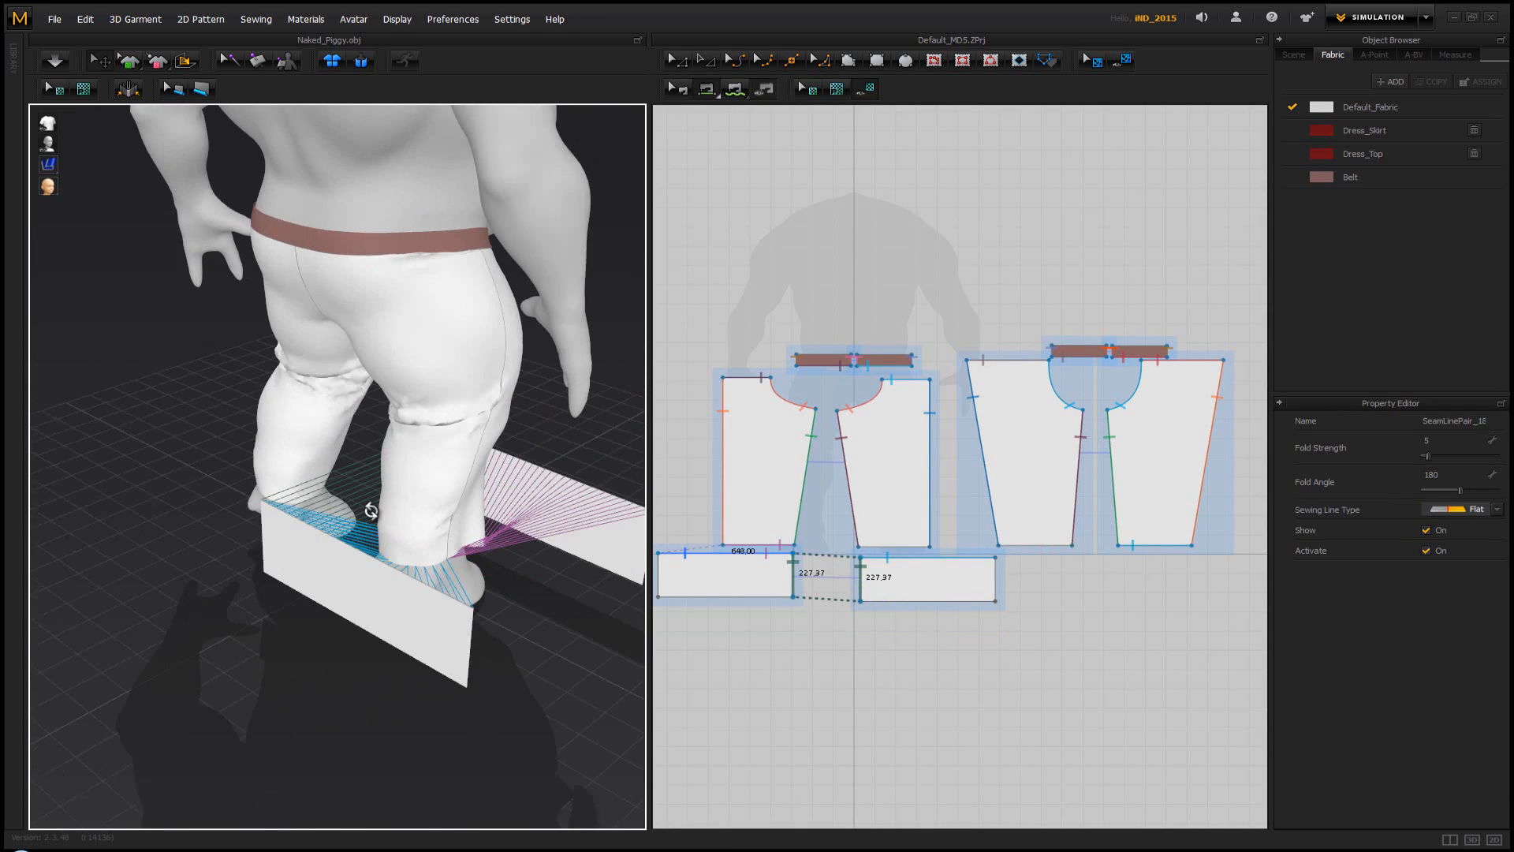
left_click(661, 574)
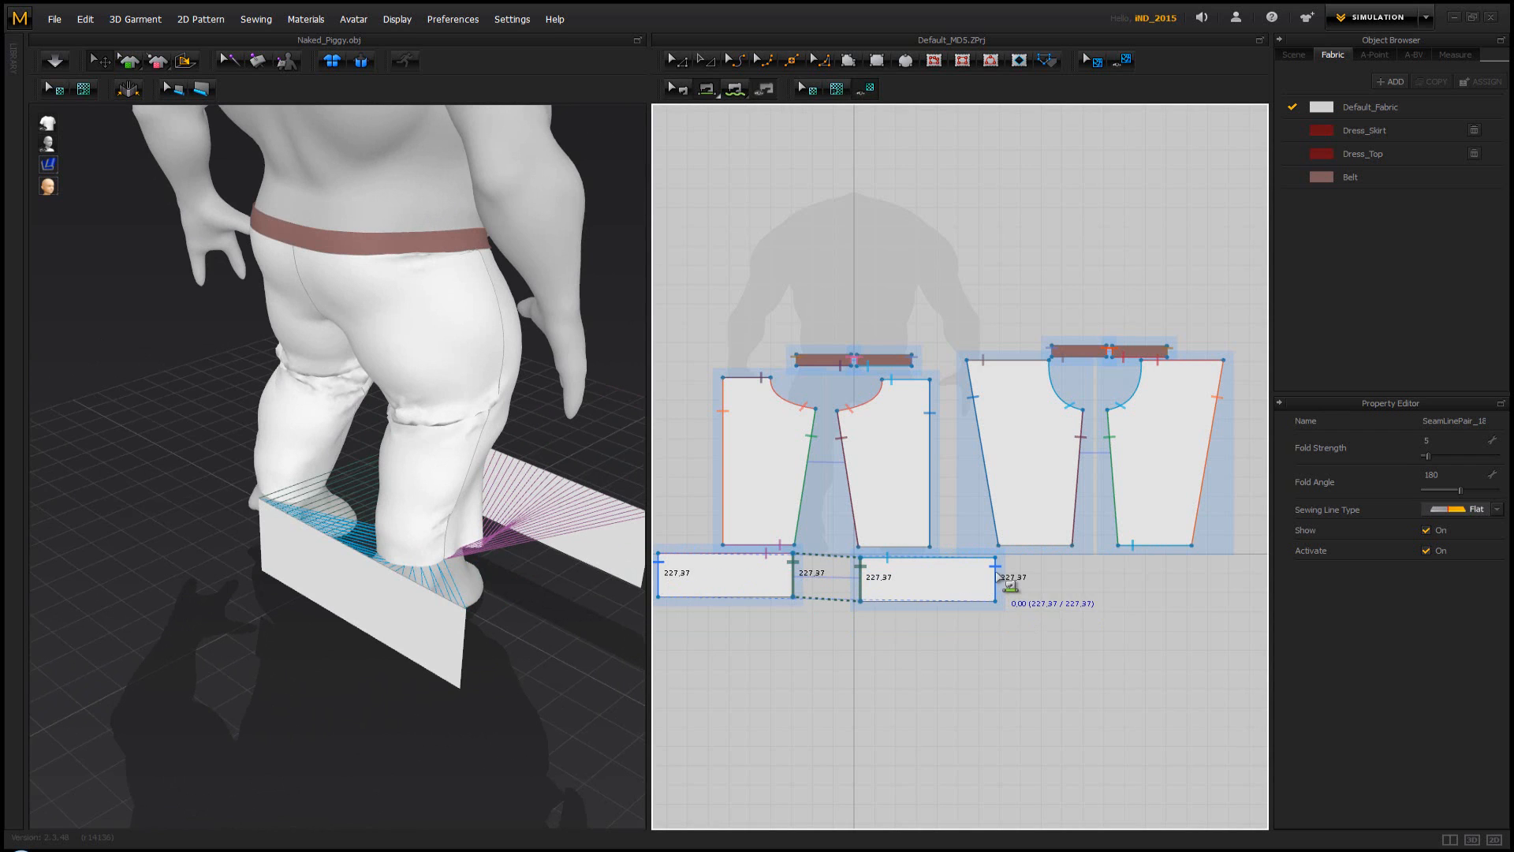
left_click(1000, 578)
right_click_drag(370, 544, 302, 571)
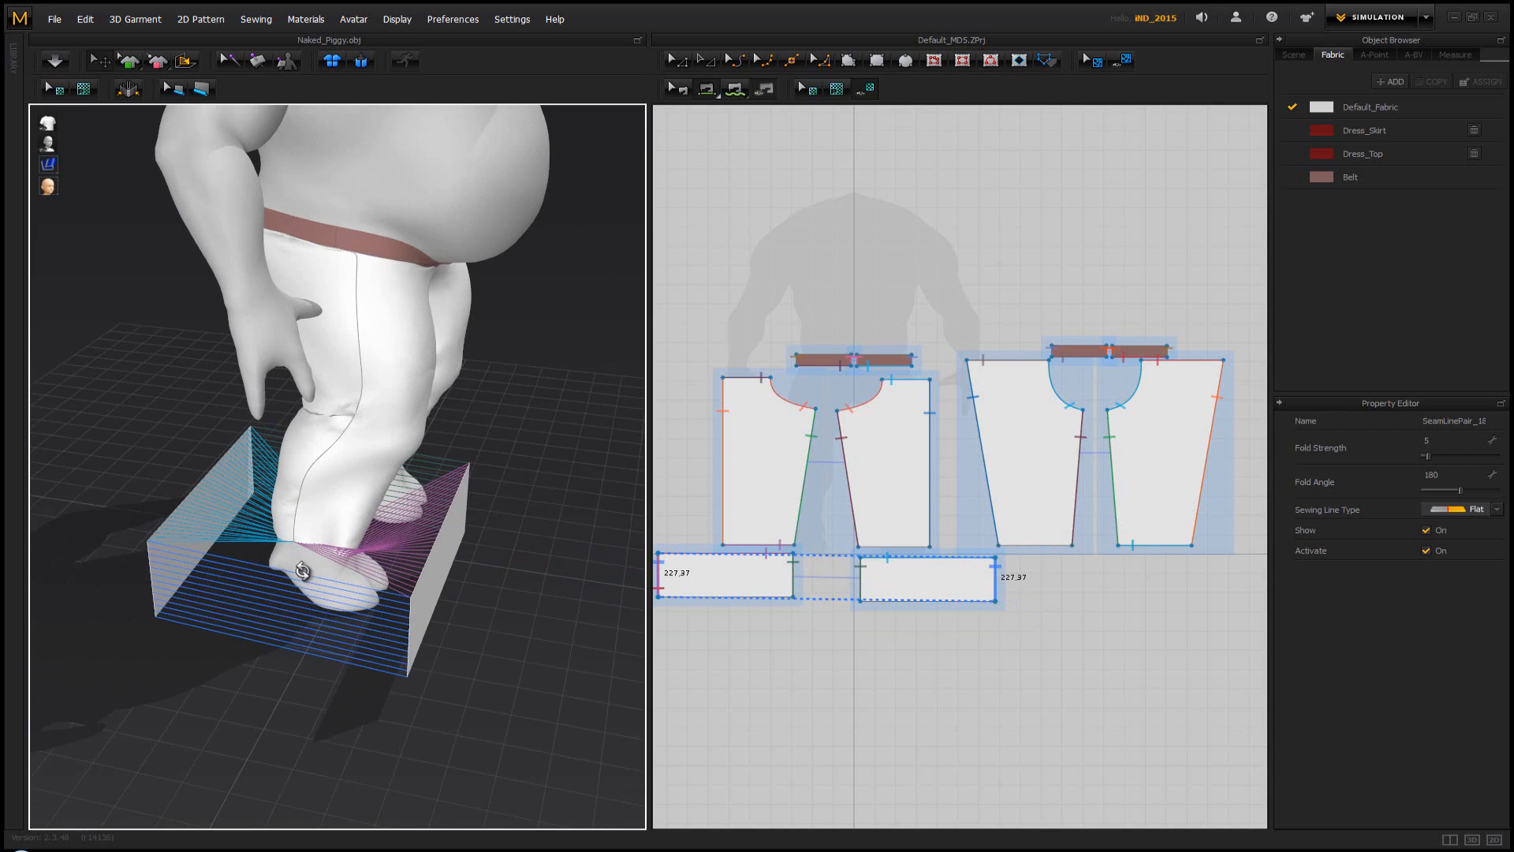
key("space")
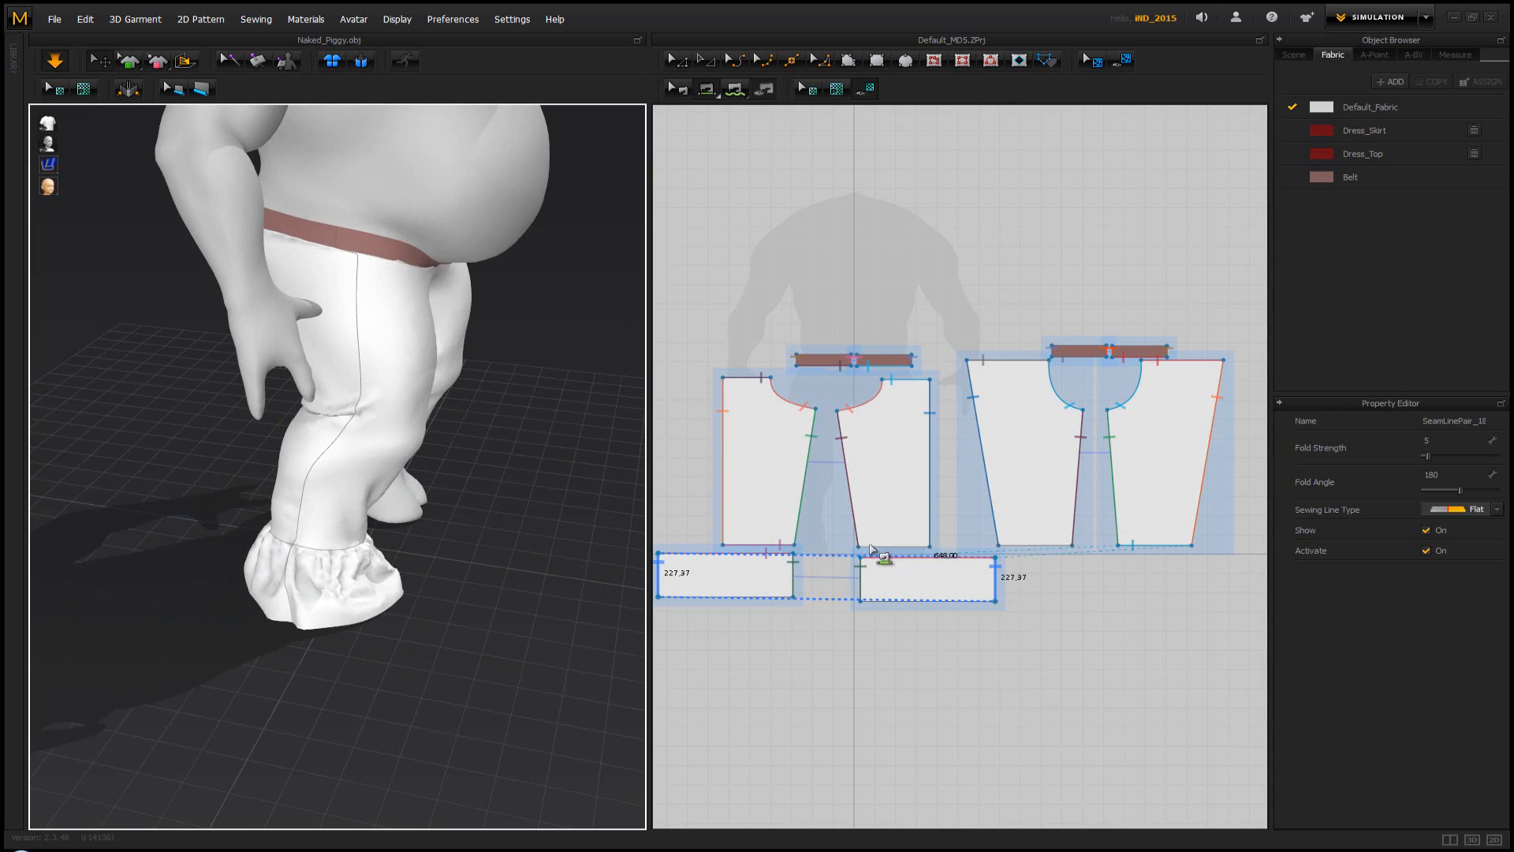
right_click_drag(489, 557, 311, 619)
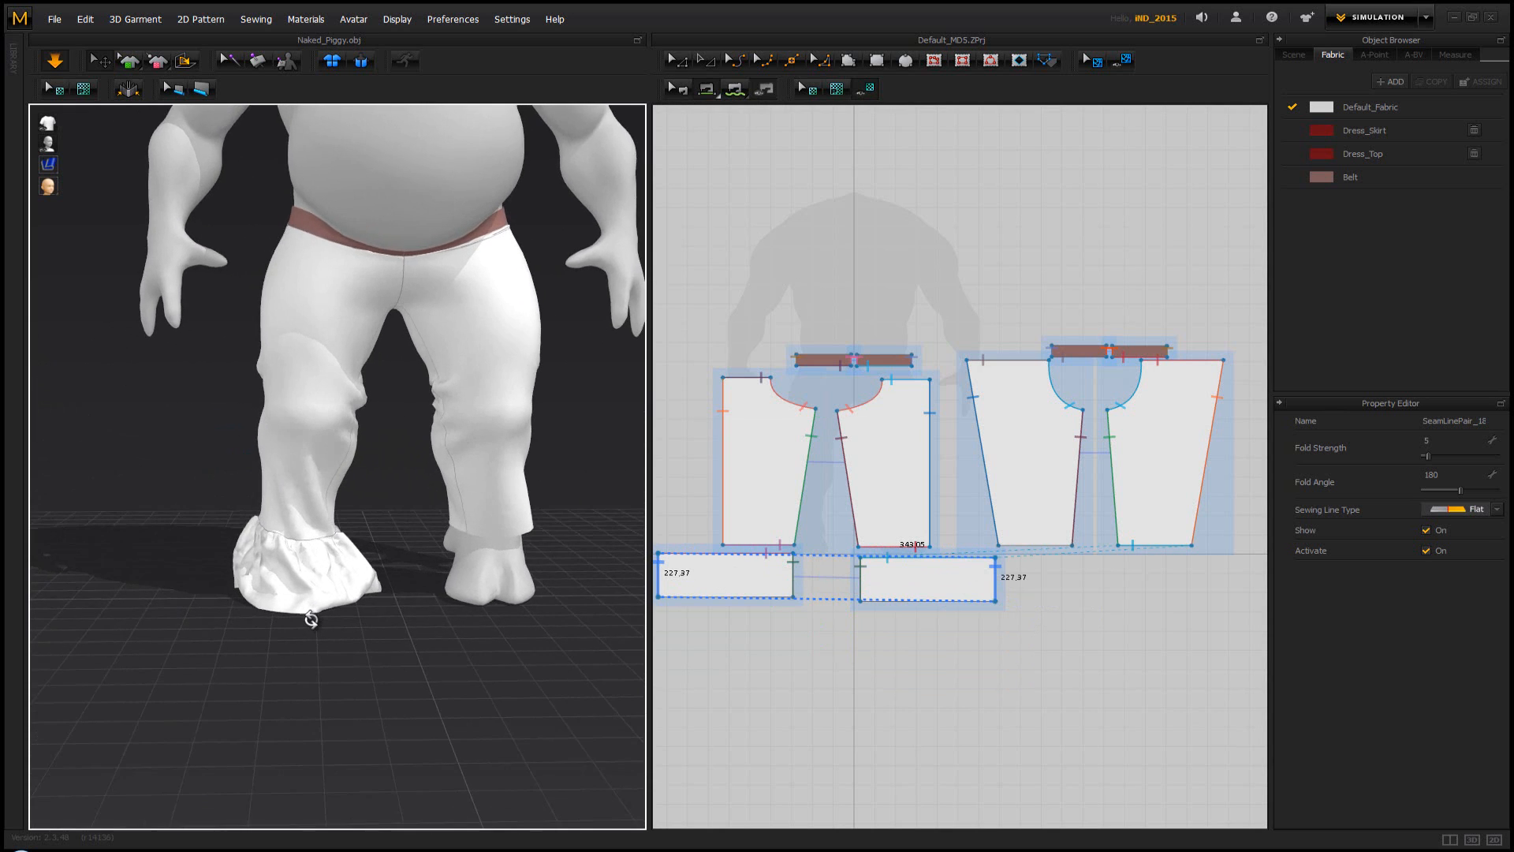
Shorten both cuffs by raising their bottom edge about 60 mm in the 2D pattern, and resimulate the cloth
scroll(314, 625, "down", 3)
left_click(678, 60)
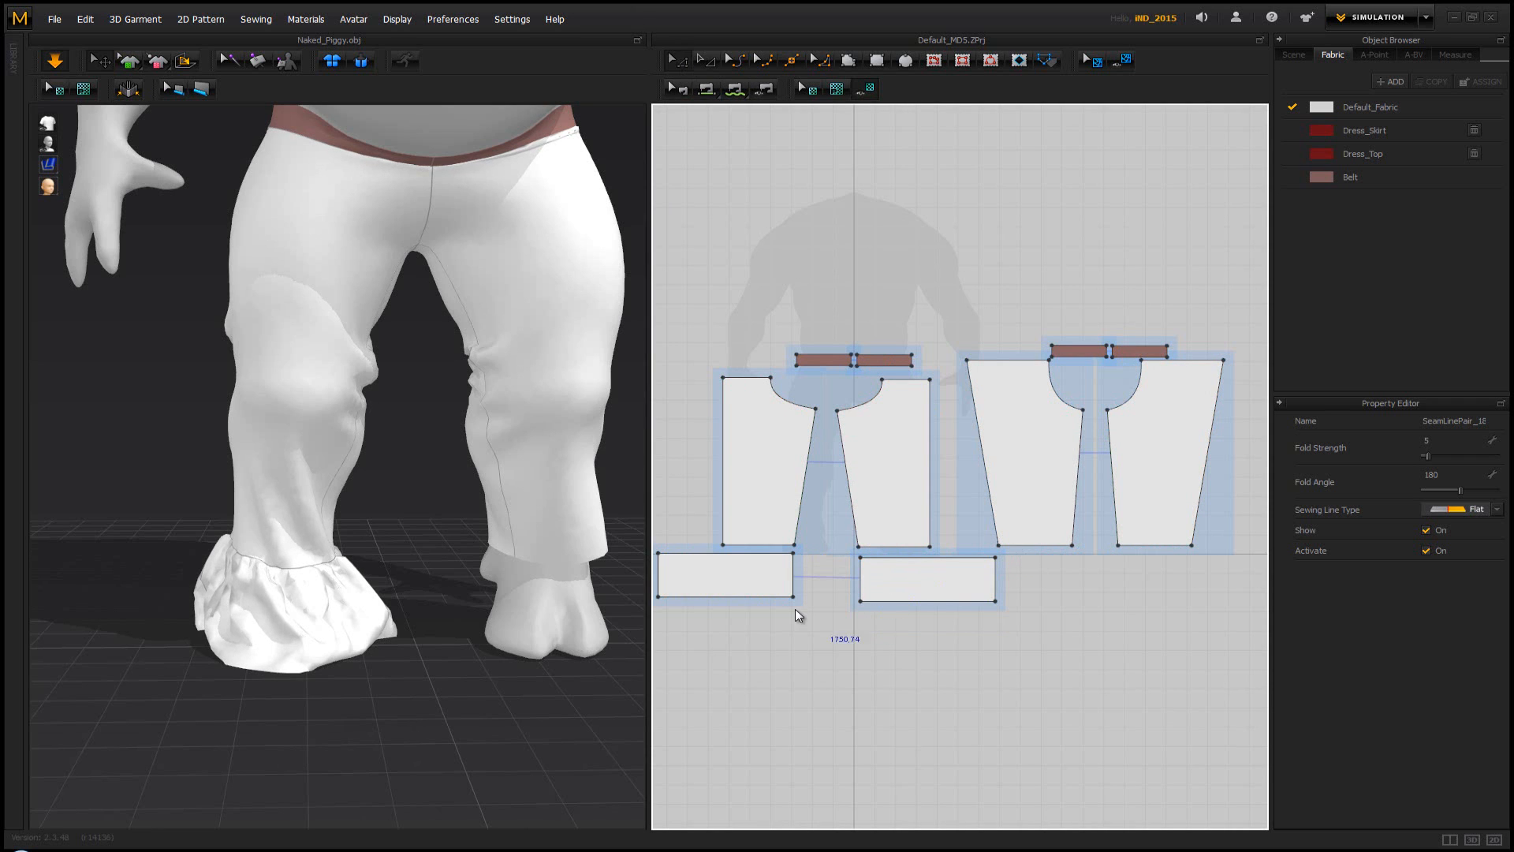
left_click(761, 597)
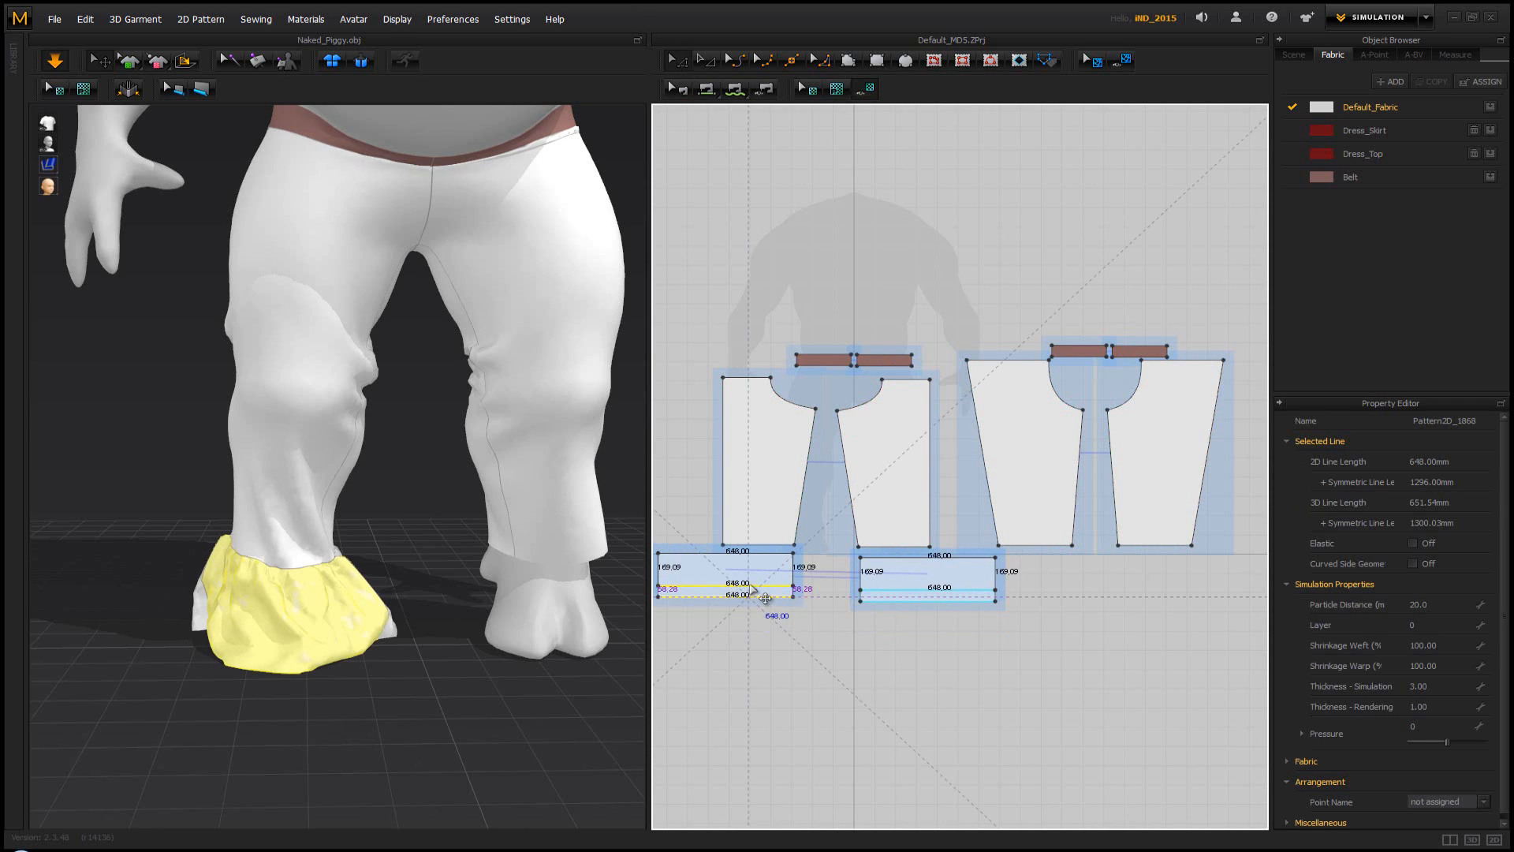
right_click_drag(426, 541, 375, 654)
key("space")
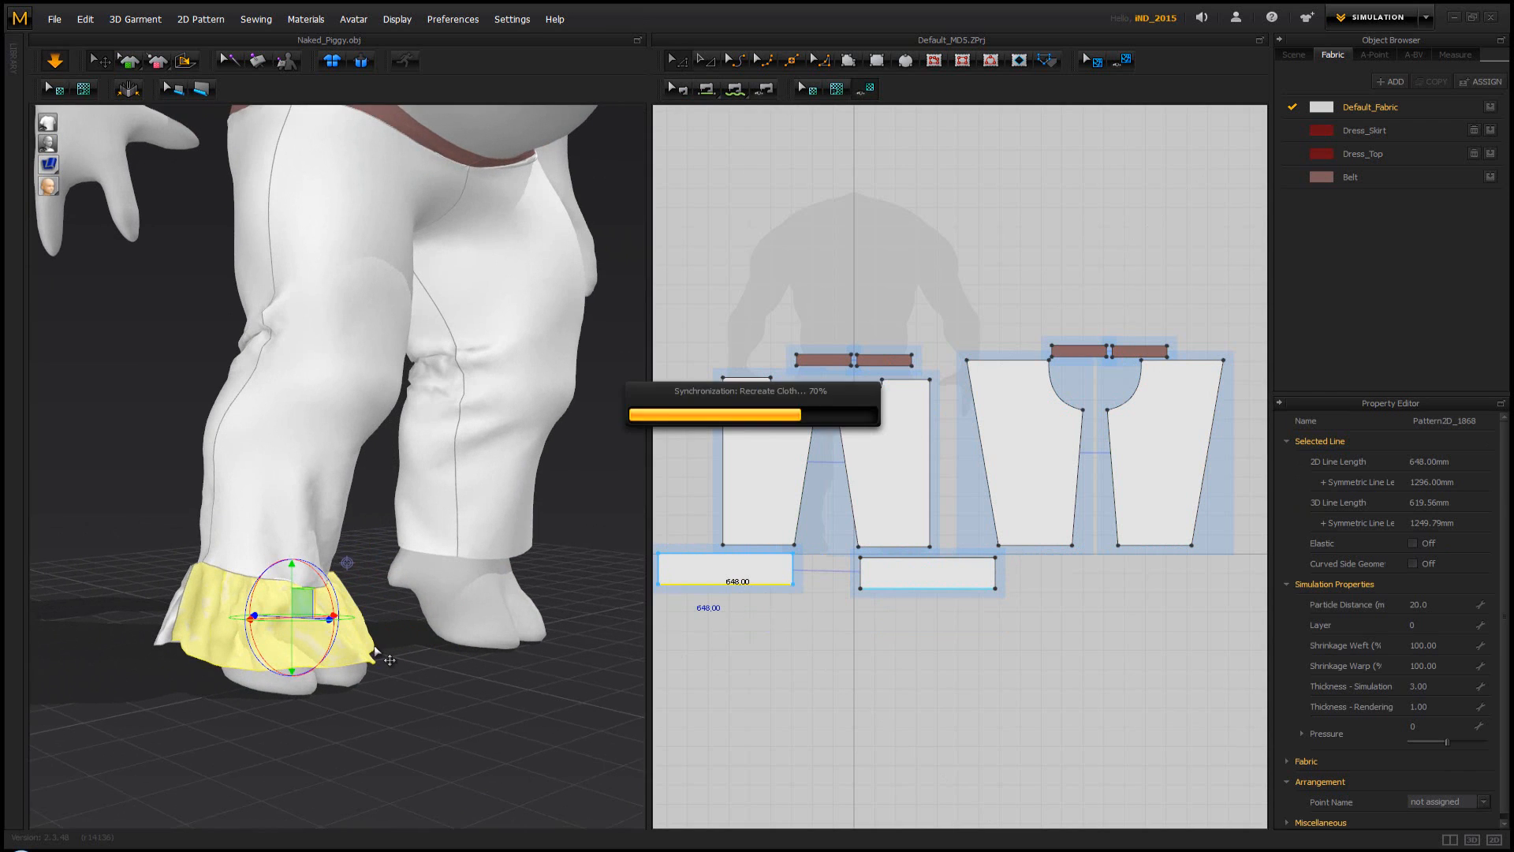
left_click(419, 626)
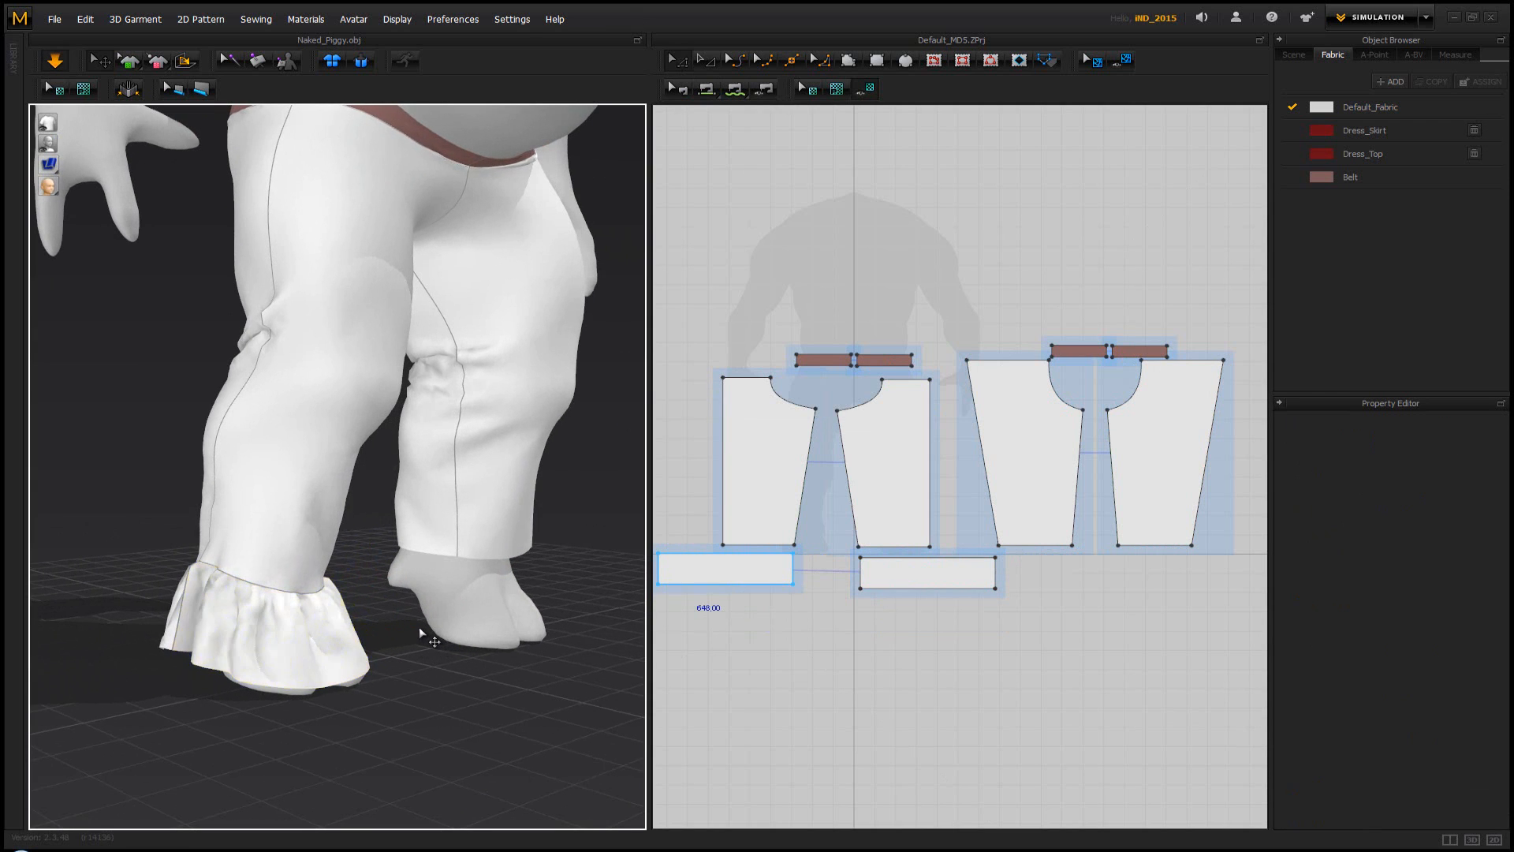
Copy the two finished cuff patterns and paste them beside the originals in the 2D pattern layout
right_click_drag(419, 626, 359, 635)
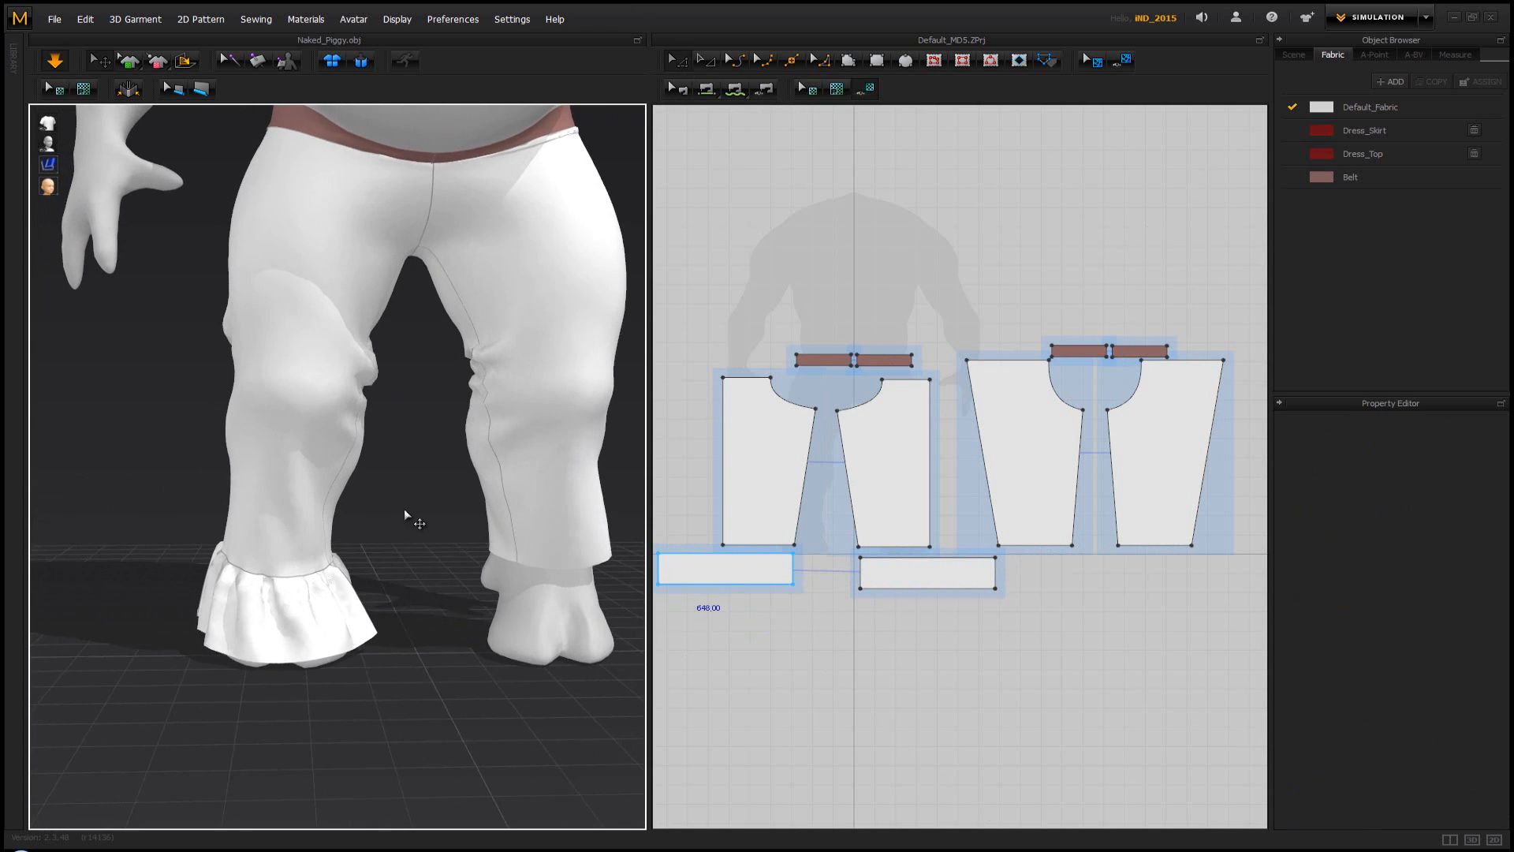
middle_click_drag(430, 507, 419, 628)
scroll(418, 628, "down", 1)
scroll(419, 628, "up", 1)
right_click_drag(426, 571, 416, 600)
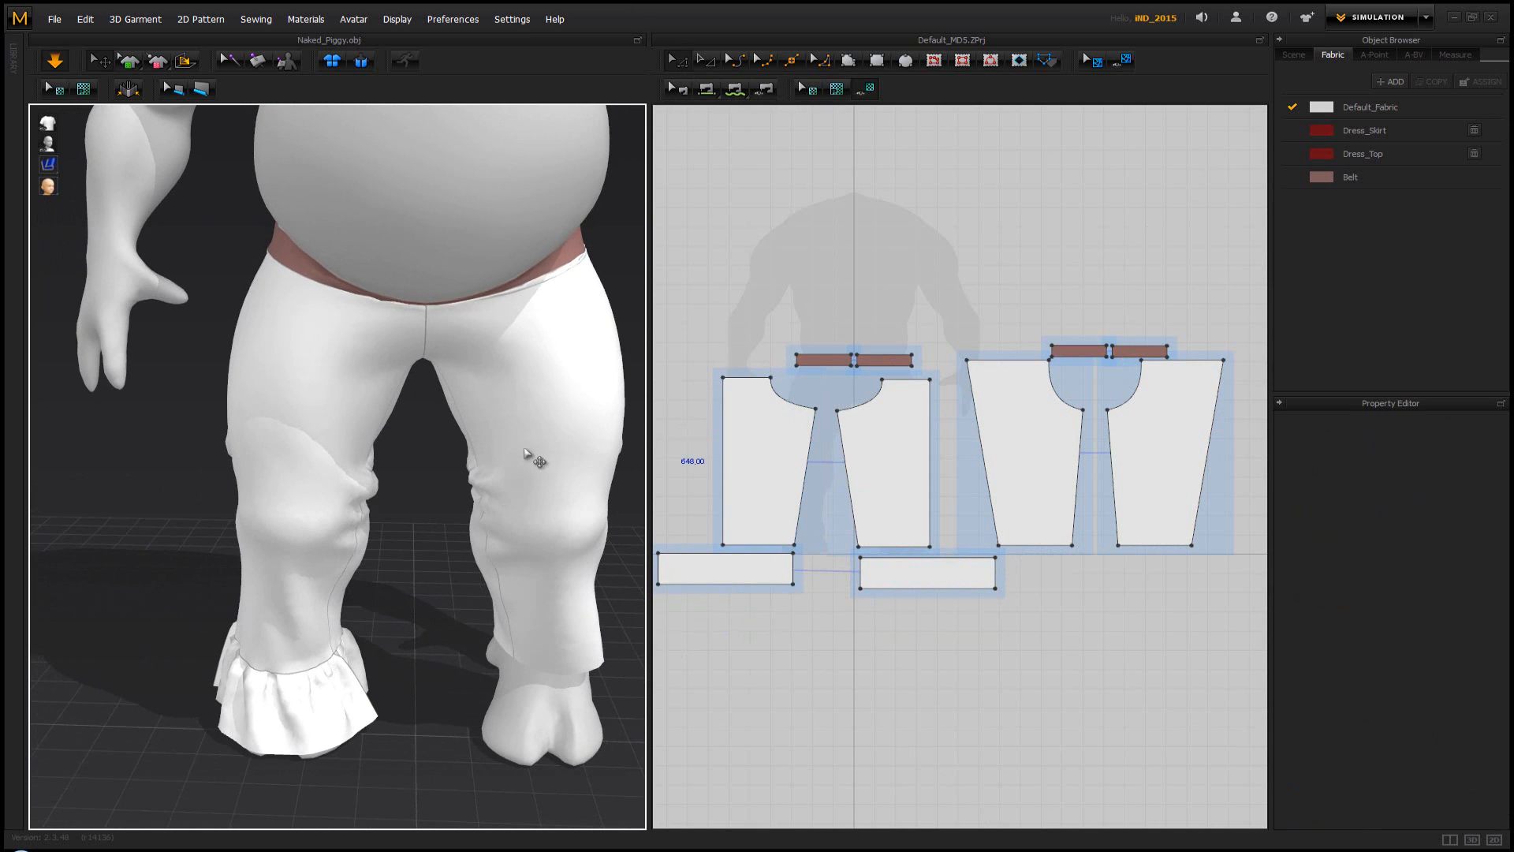
mouse_move(527, 455)
right_mouse_down()
mouse_move(268, 453)
mouse_move(530, 459)
right_mouse_up()
scroll(654, 541, "down", 4)
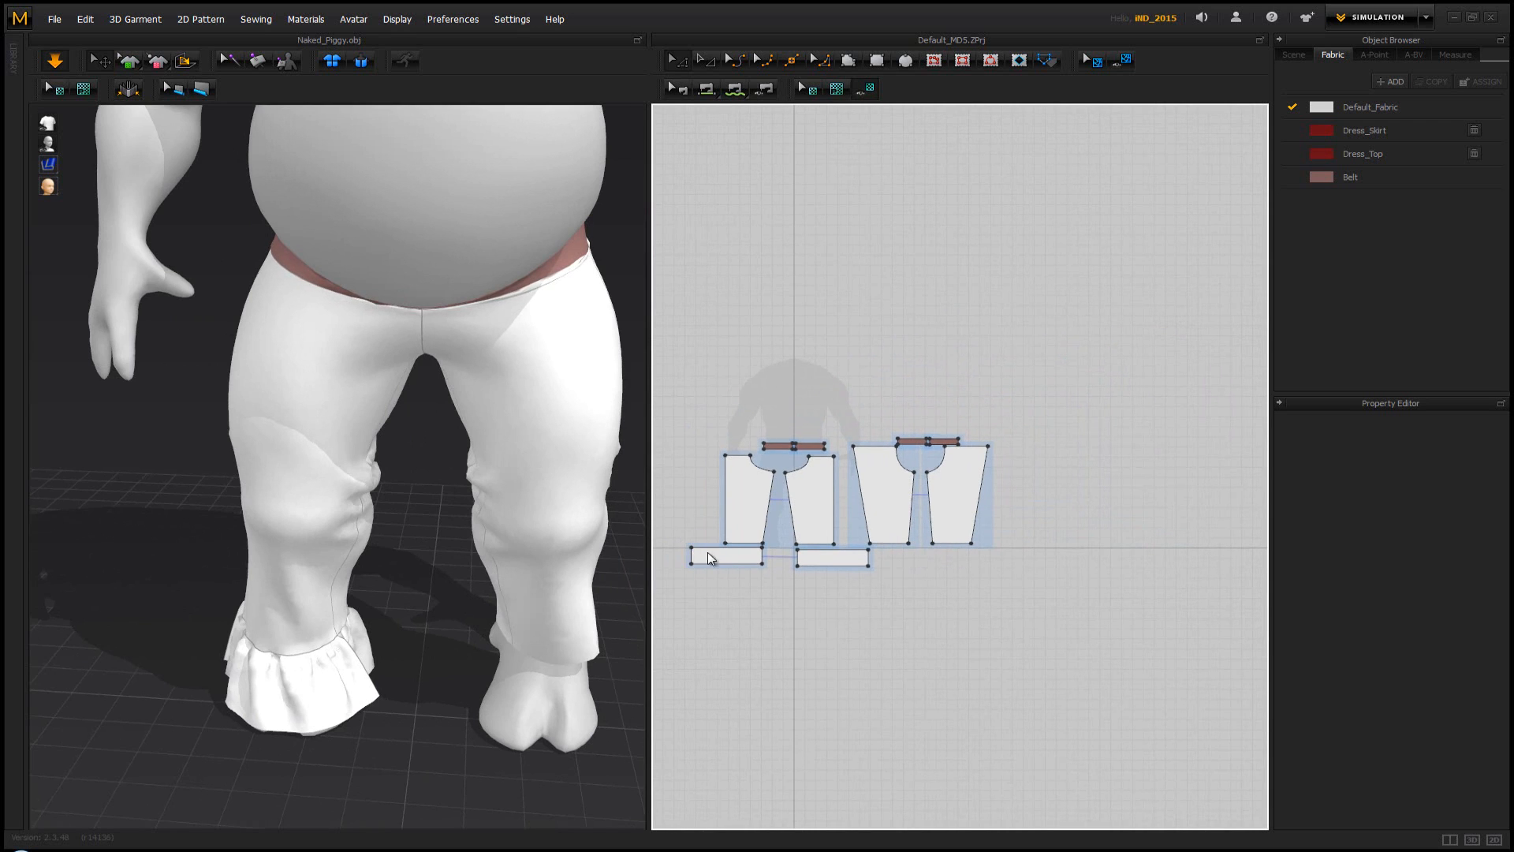
left_click_drag(865, 576, 880, 575)
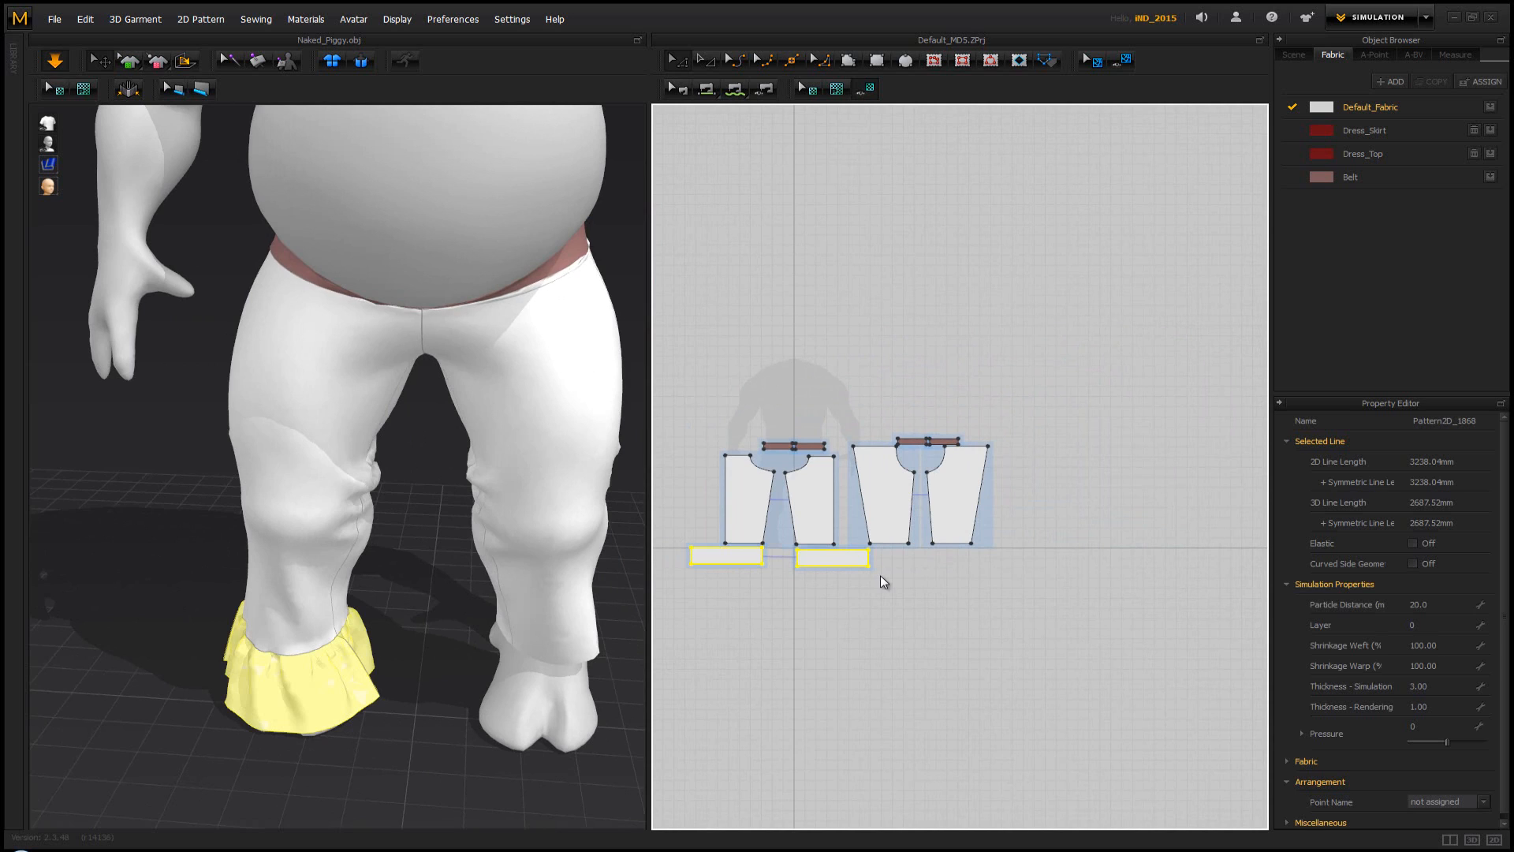
key("ctrl+c")
key("ctrl+v")
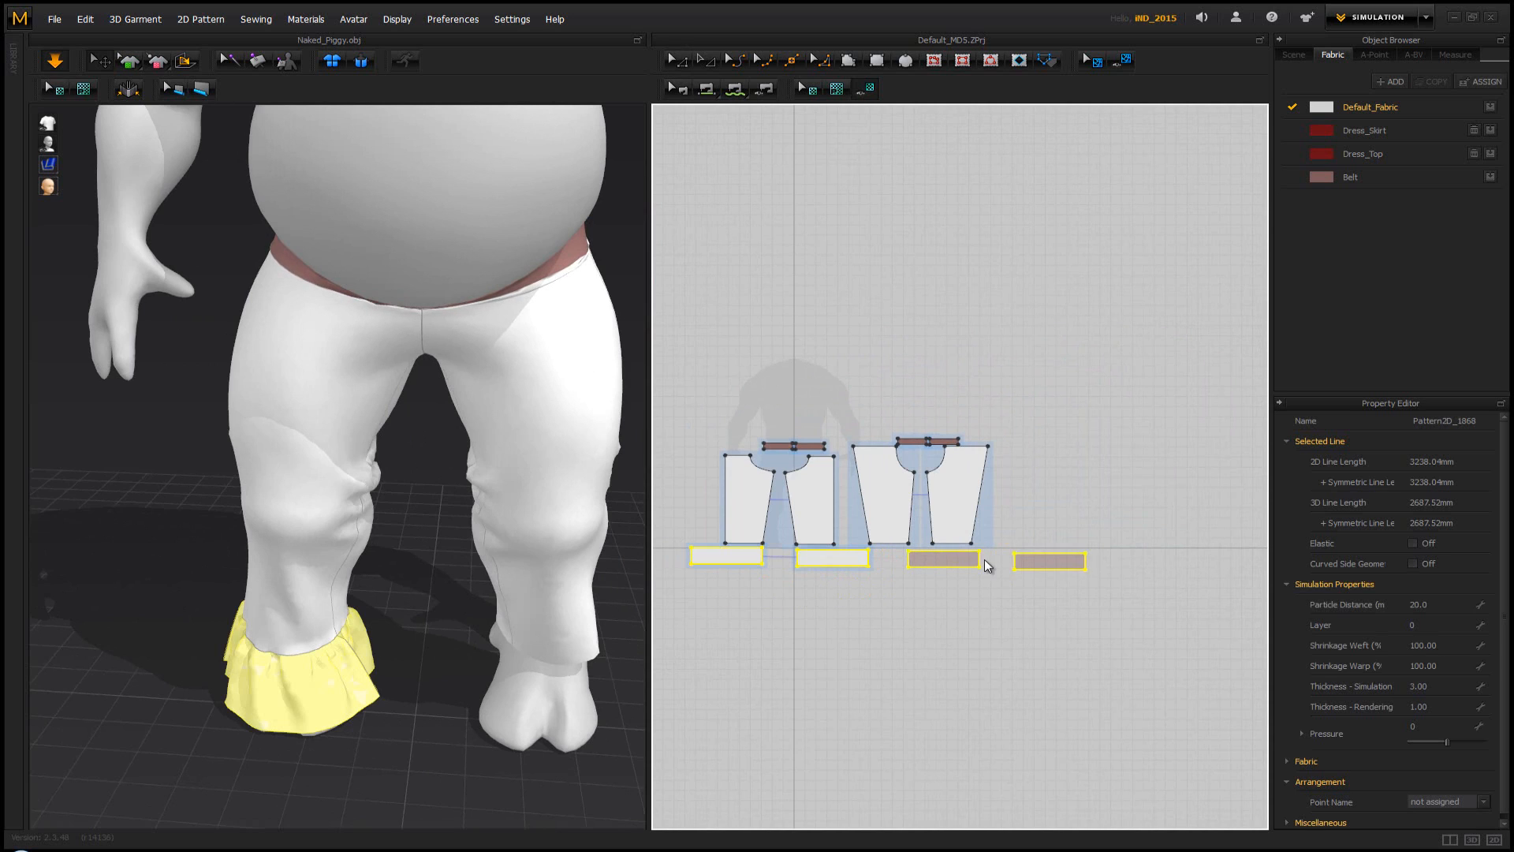
left_click(976, 562)
Move the pasted pair of cuffs in 3D onto the avatar's left foot
mouse_move(549, 555)
right_mouse_down()
mouse_move(693, 541)
mouse_move(533, 564)
right_mouse_up()
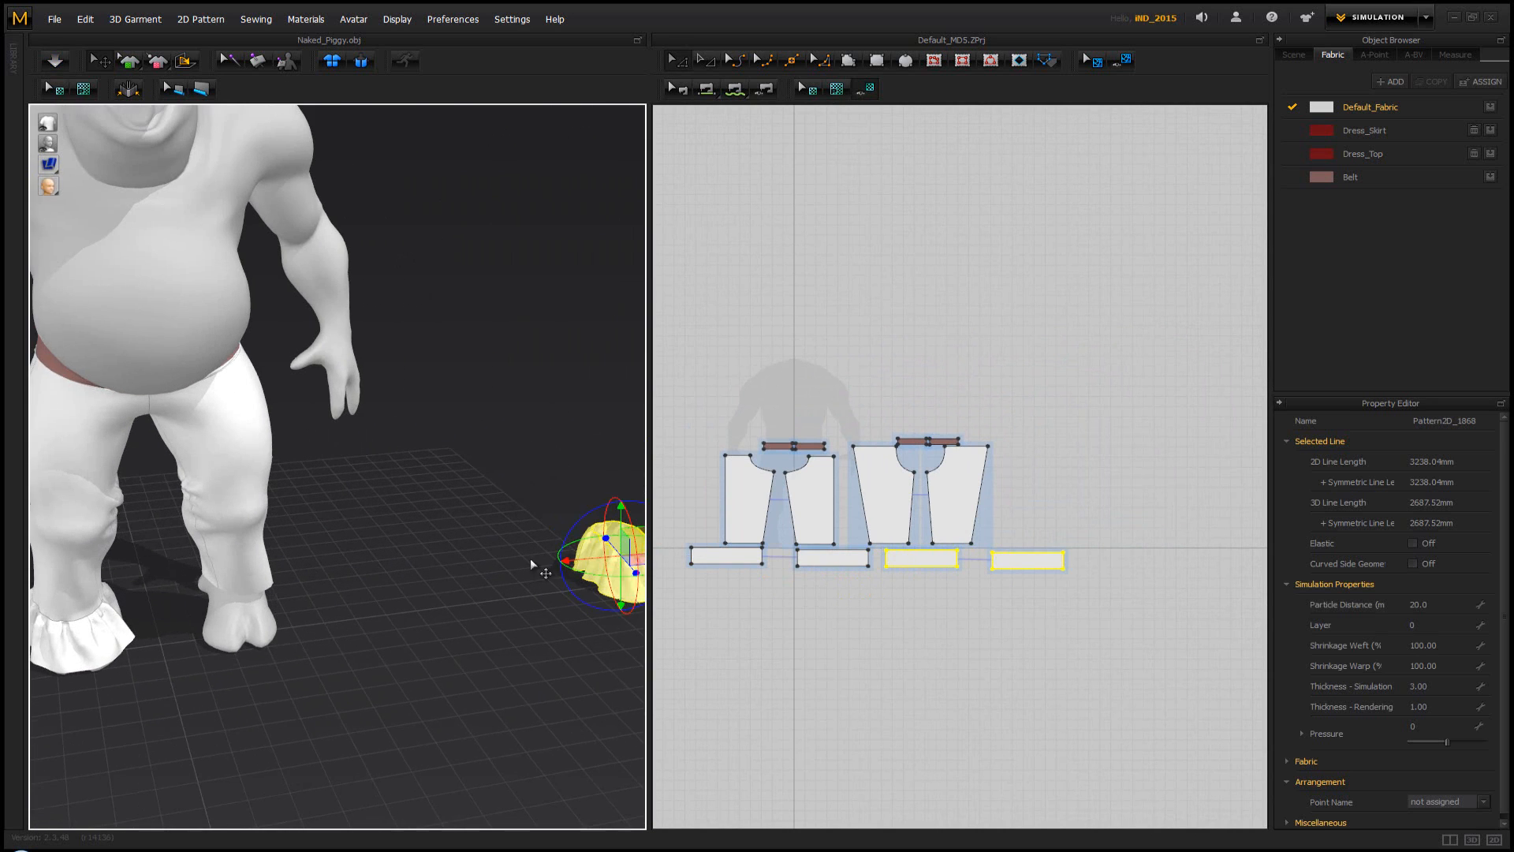
left_click_drag(644, 560, 289, 604)
right_click_drag(290, 605, 373, 595)
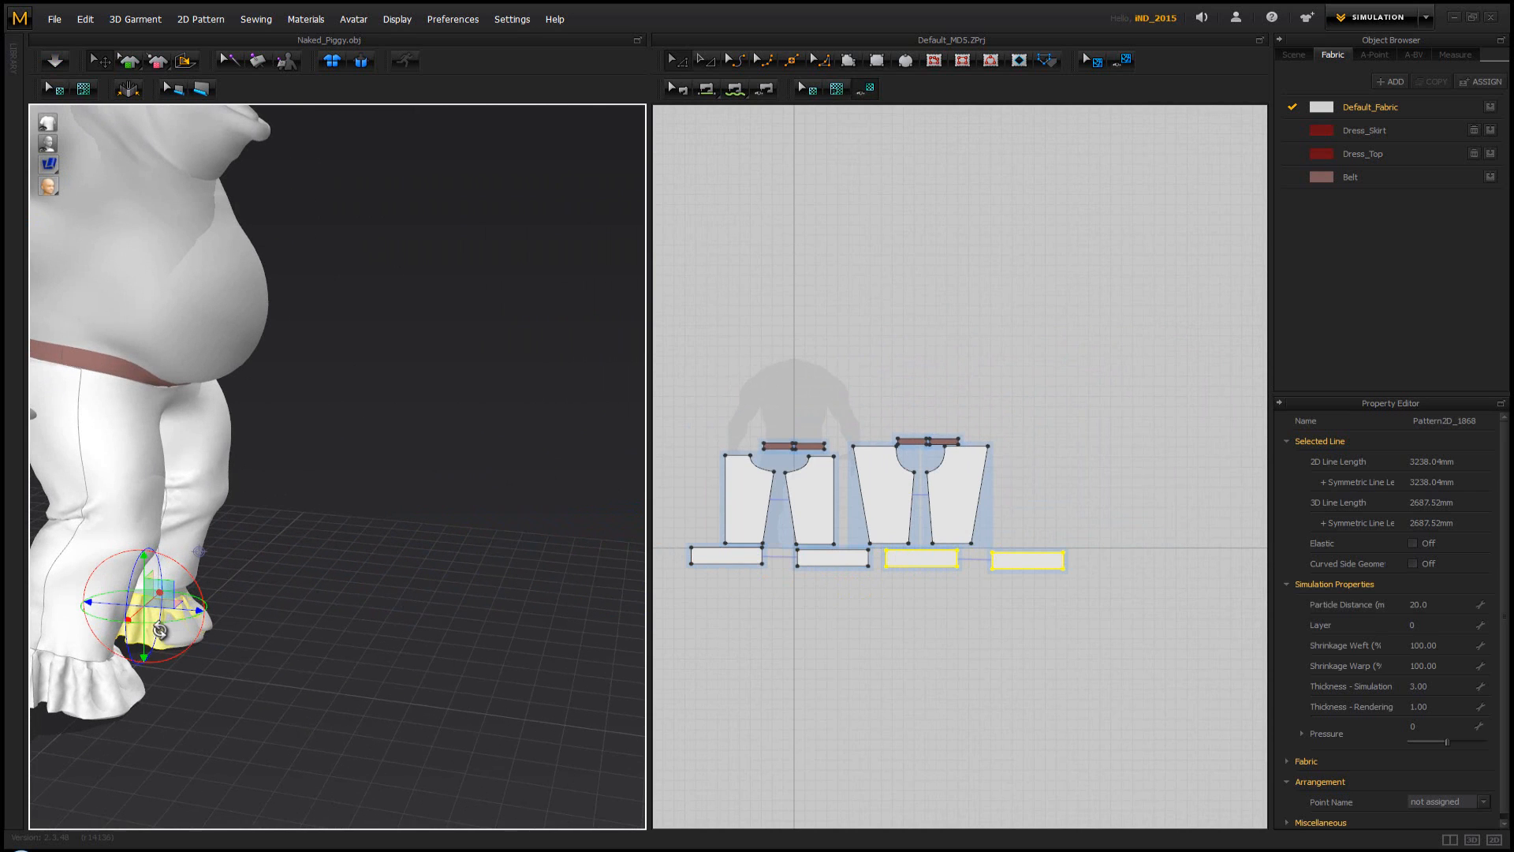
left_click(289, 638)
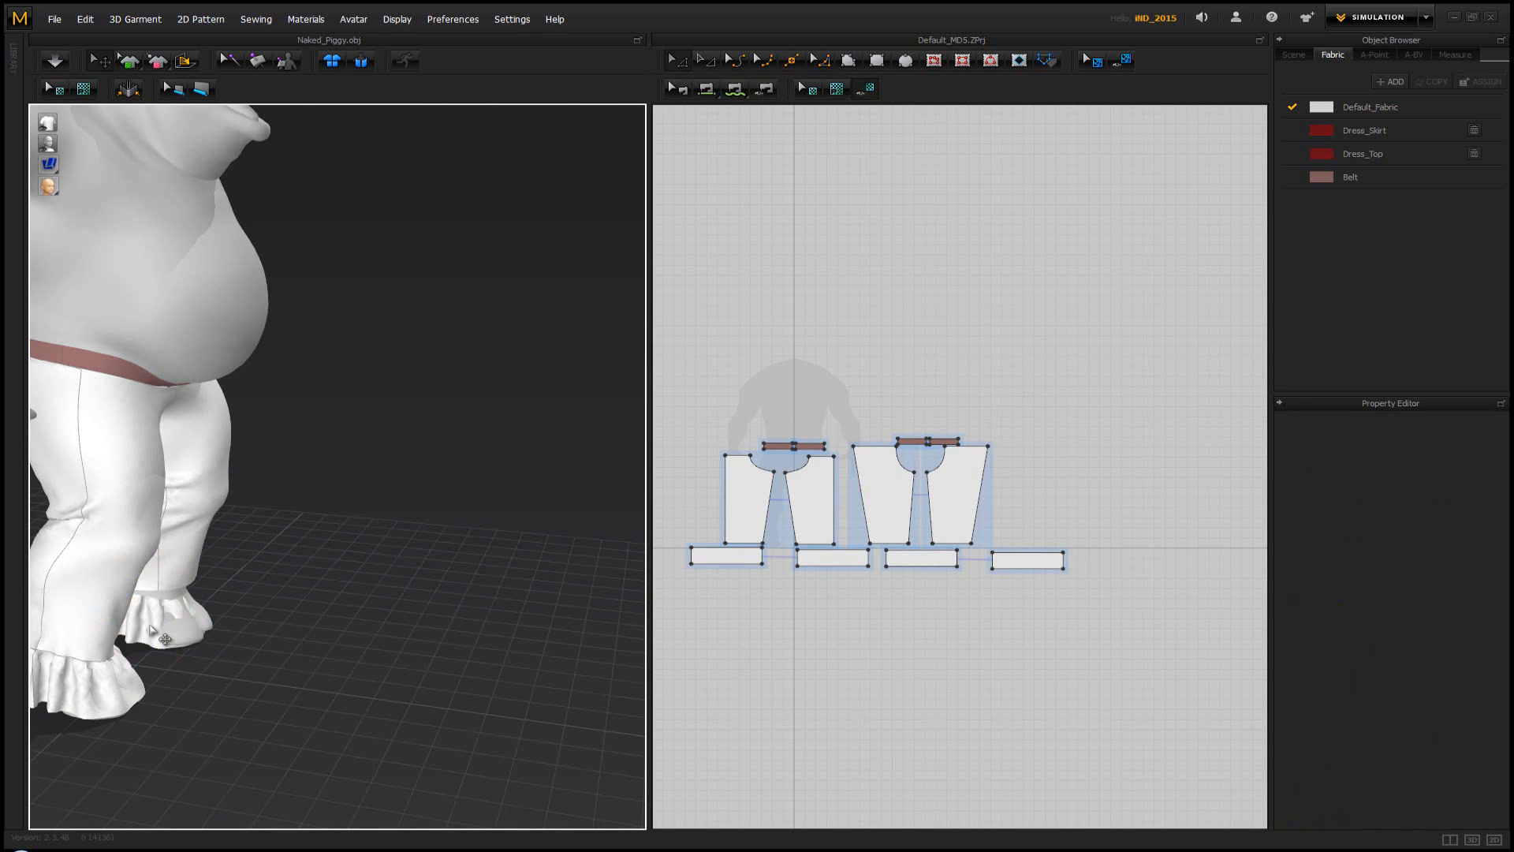
Separate the pasted cuffs in 3D, moving one in front of the left foot and the other behind it
left_click(155, 624)
left_click_drag(172, 612, 246, 608)
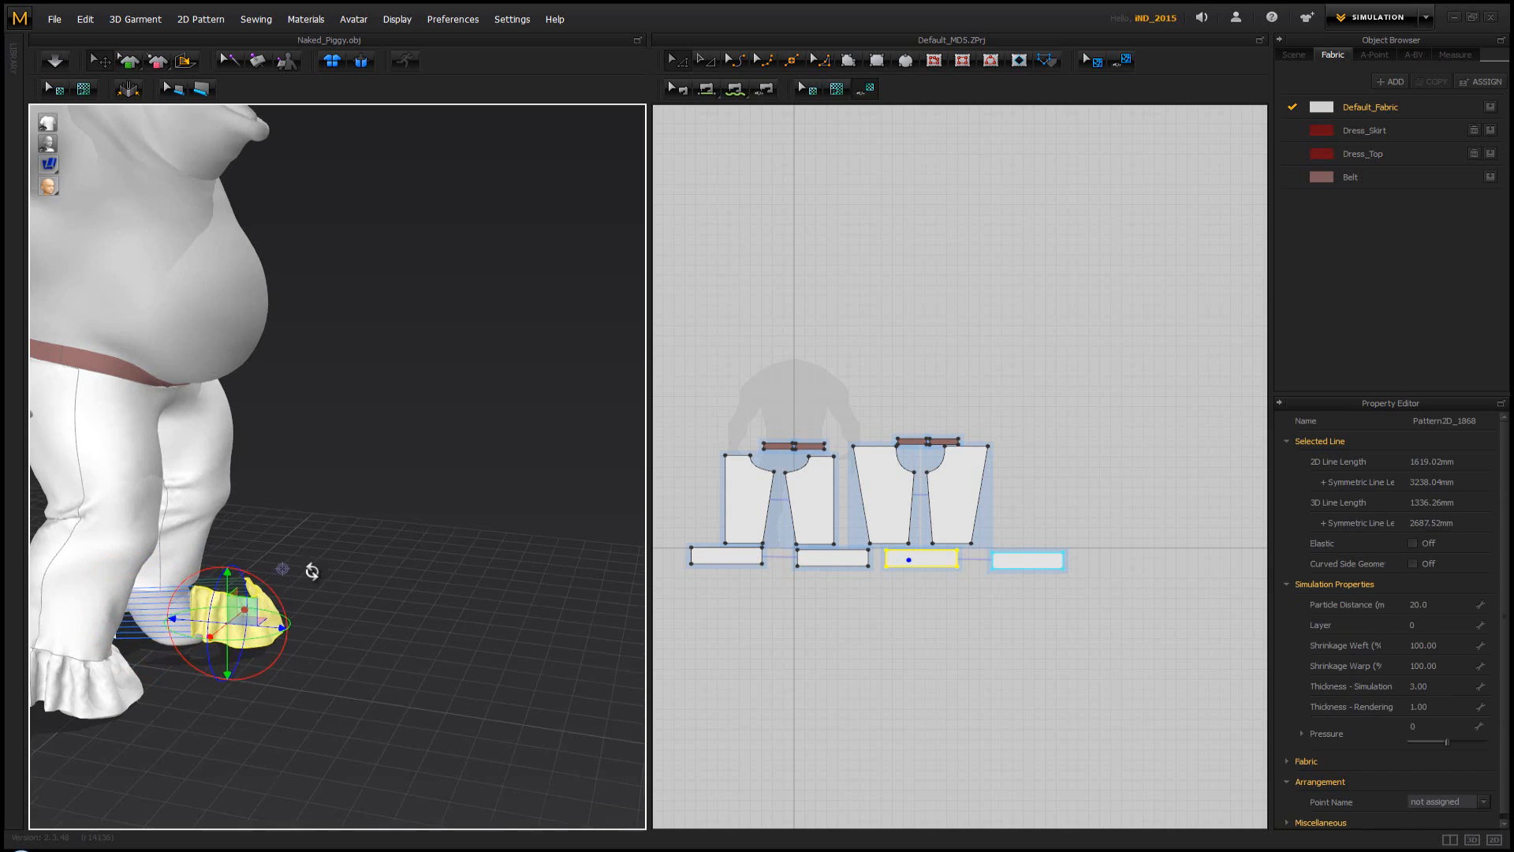
right_click_drag(310, 571, 300, 631)
left_click(301, 630)
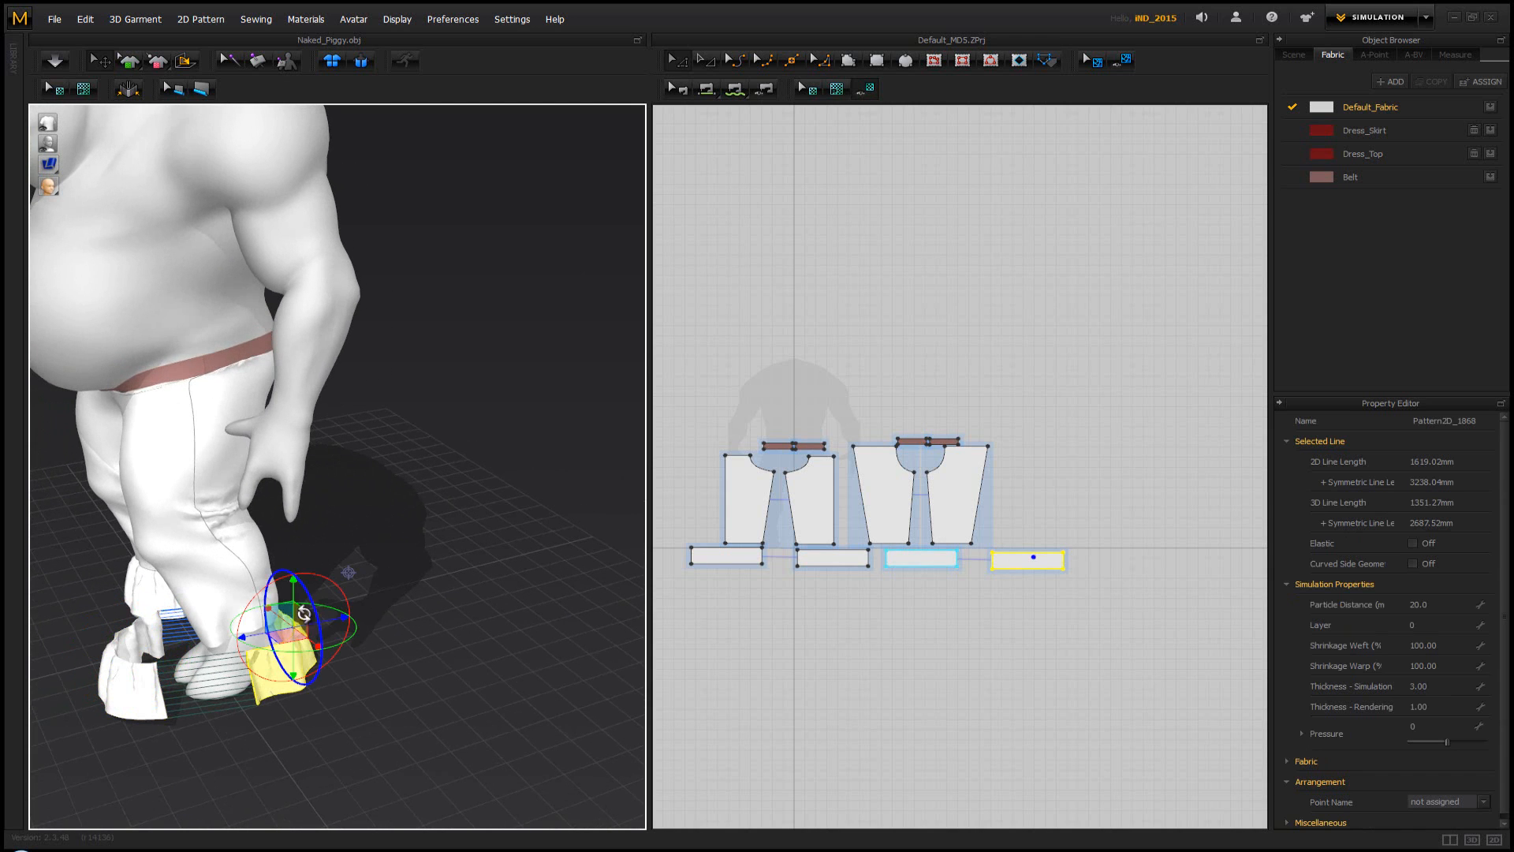
left_click_drag(284, 609, 331, 603)
Sew the top edge of the left foot's front cuff to the hem of the left front leg piece
scroll(991, 546, "up", 6)
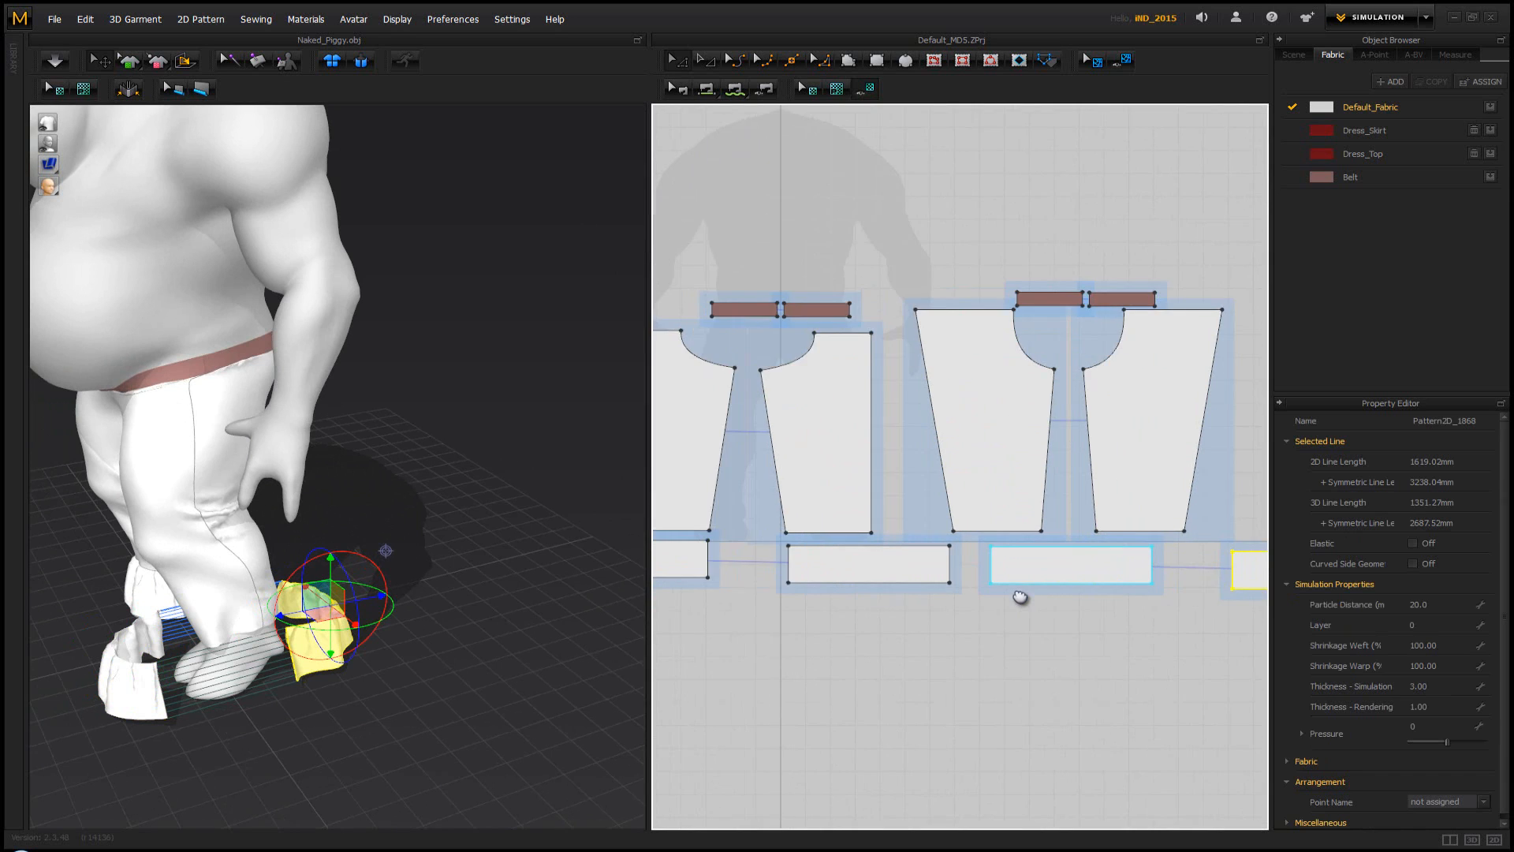
scroll(1014, 602, "down", 1)
left_click(758, 125)
left_click(710, 91)
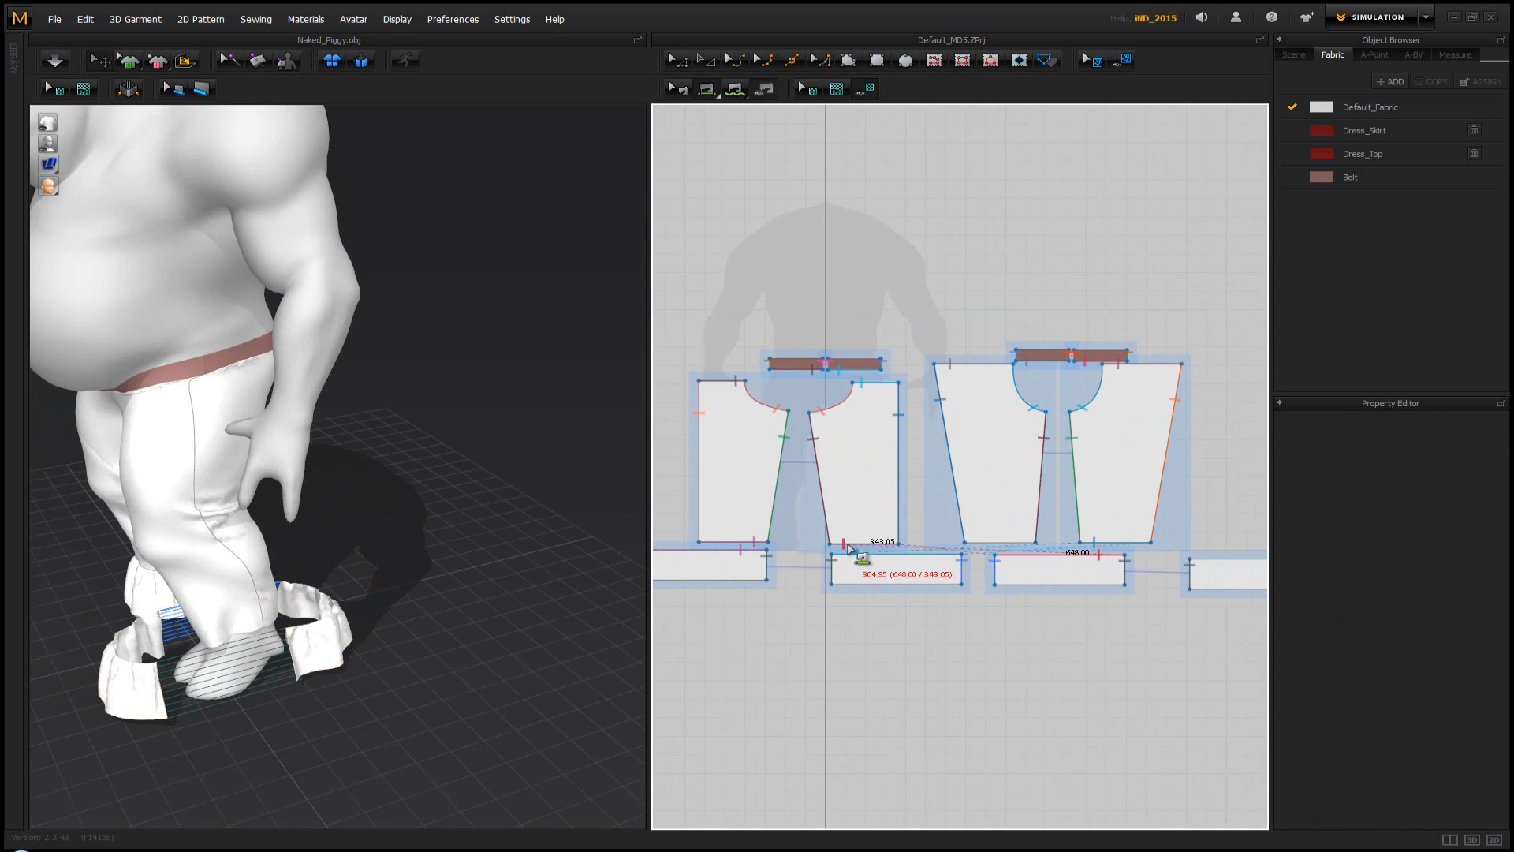
left_click(884, 543)
Sew the top edge of the left foot's rear cuff to the hem of the remaining back leg piece
right_click_drag(478, 510, 625, 510)
scroll(1159, 557, "down", 2)
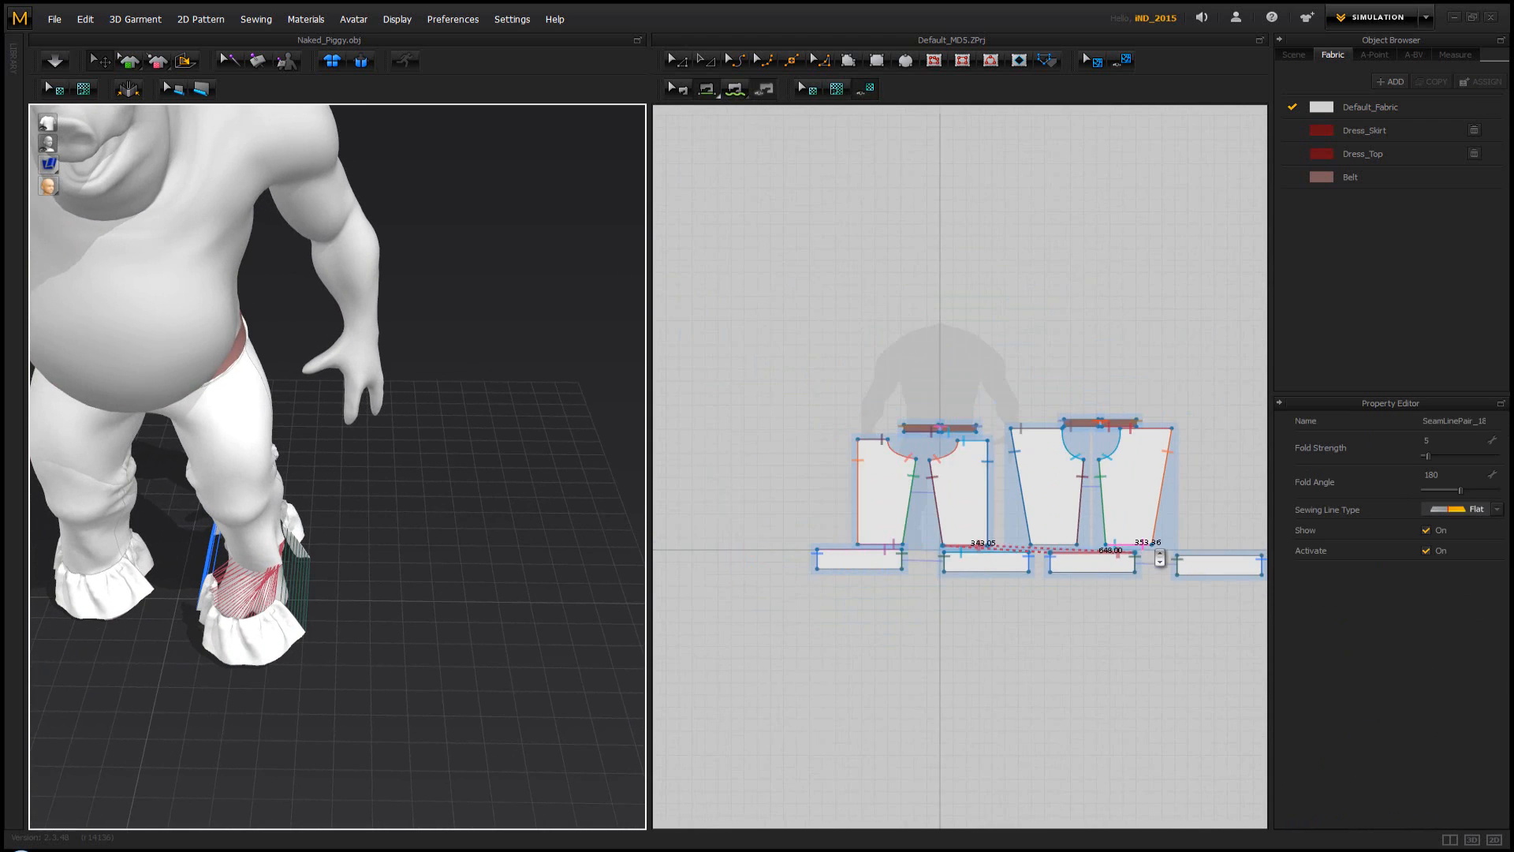
left_click(1212, 558)
left_click(1069, 549)
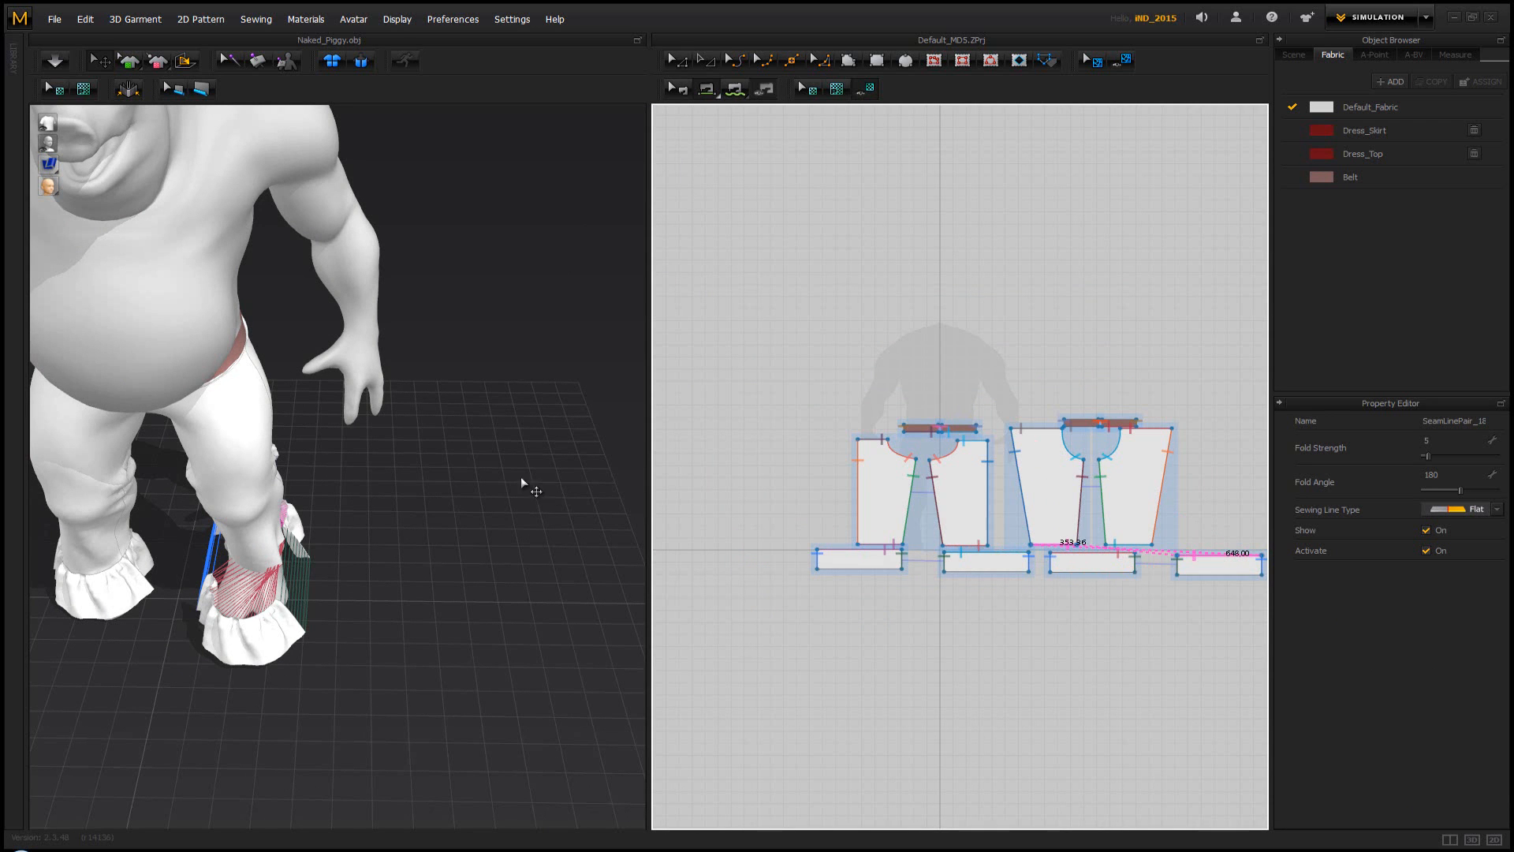
right_click_drag(524, 480, 284, 439)
middle_click_drag(363, 434, 429, 338)
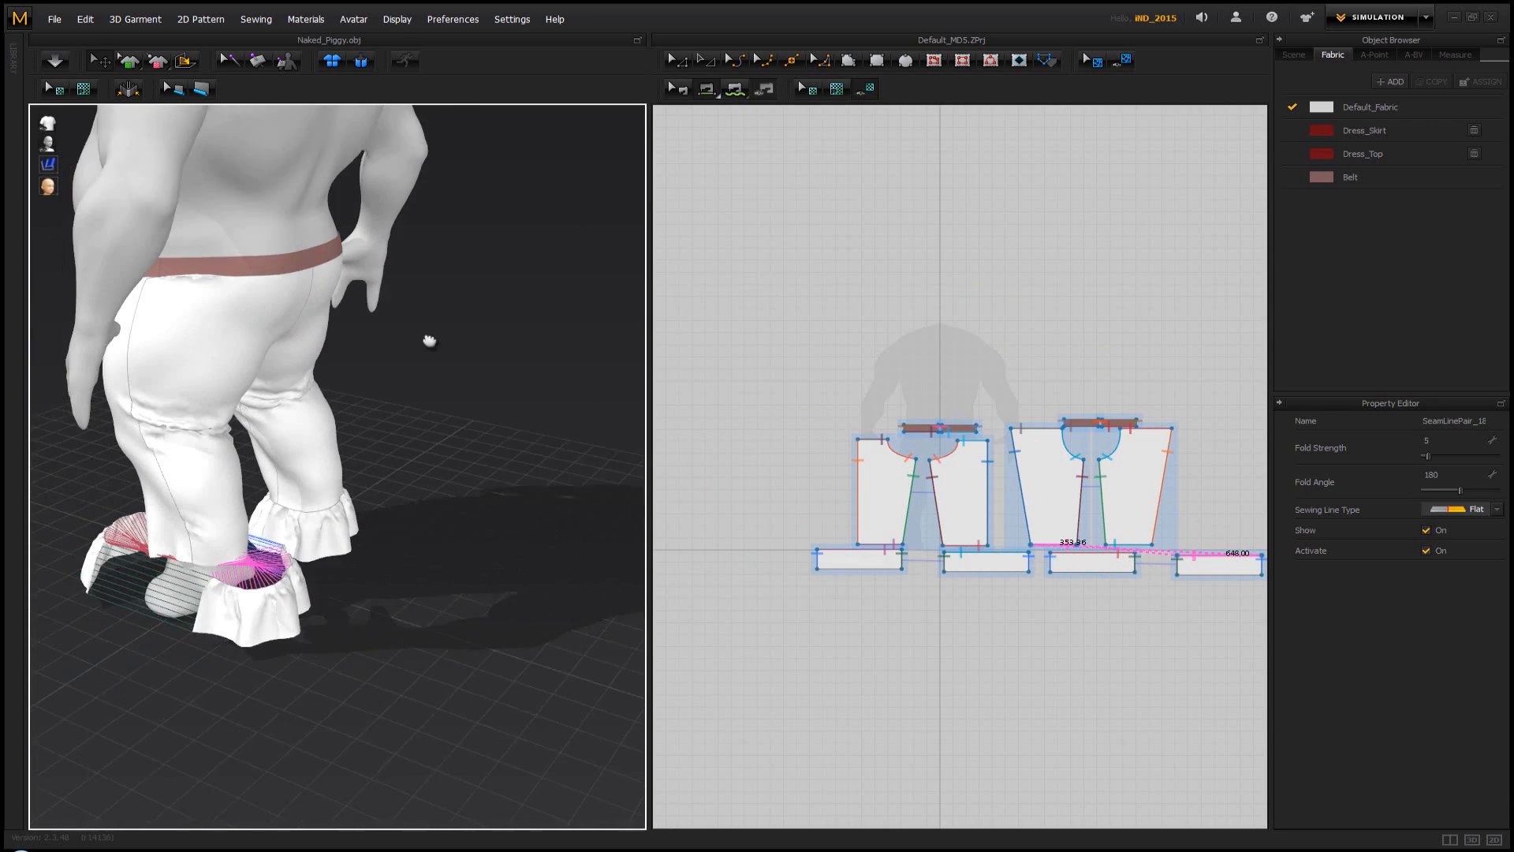
scroll(406, 354, "up", 2)
scroll(237, 556, "up", 3)
scroll(238, 545, "up", 2)
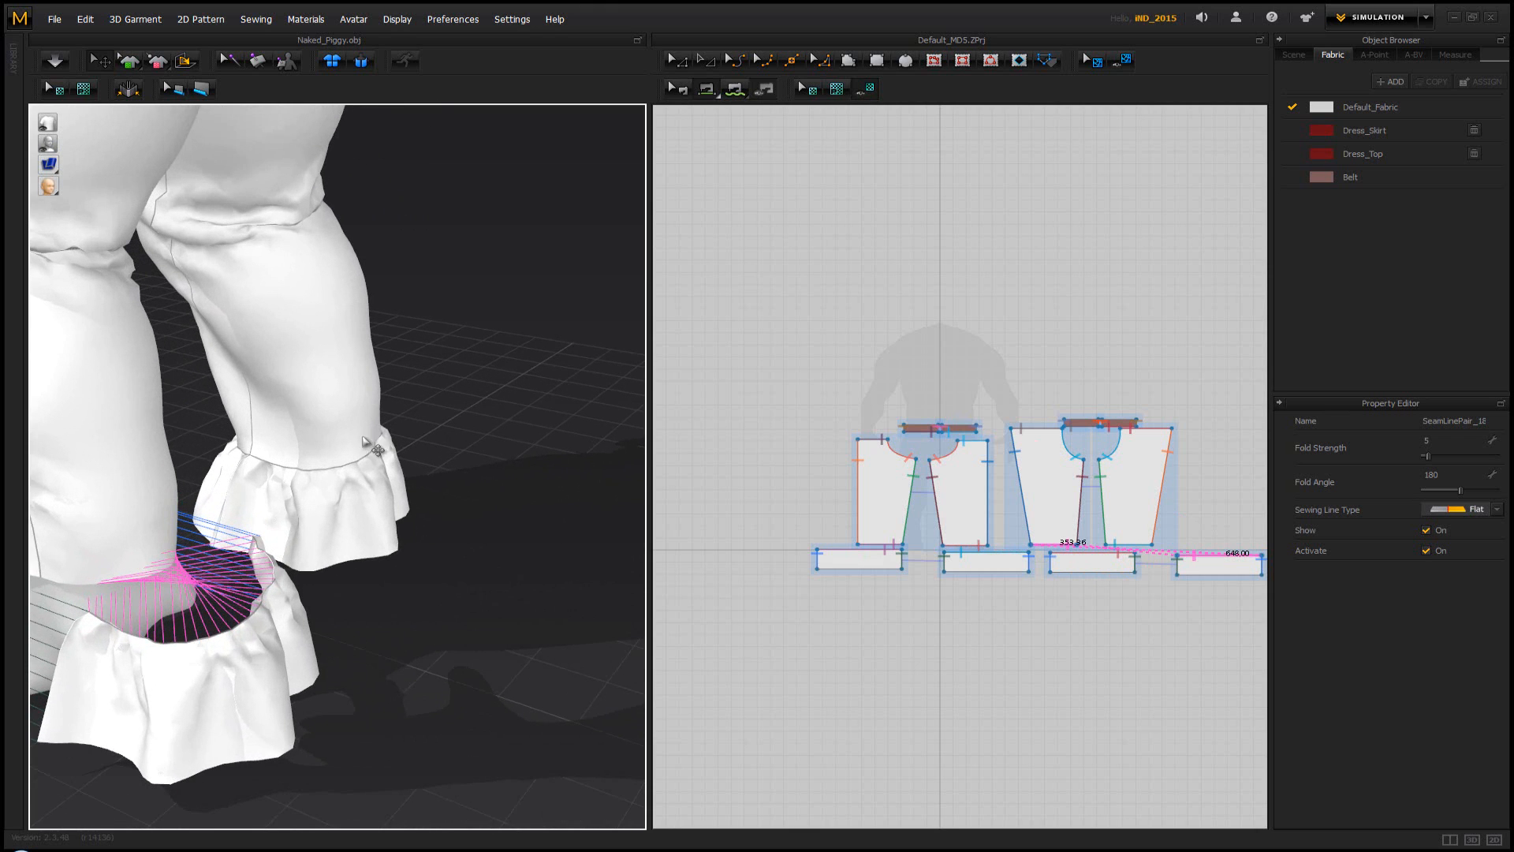
Reverse the sewing direction between the rear cuff and the back leg piece, and simulate the garment
left_click(677, 89)
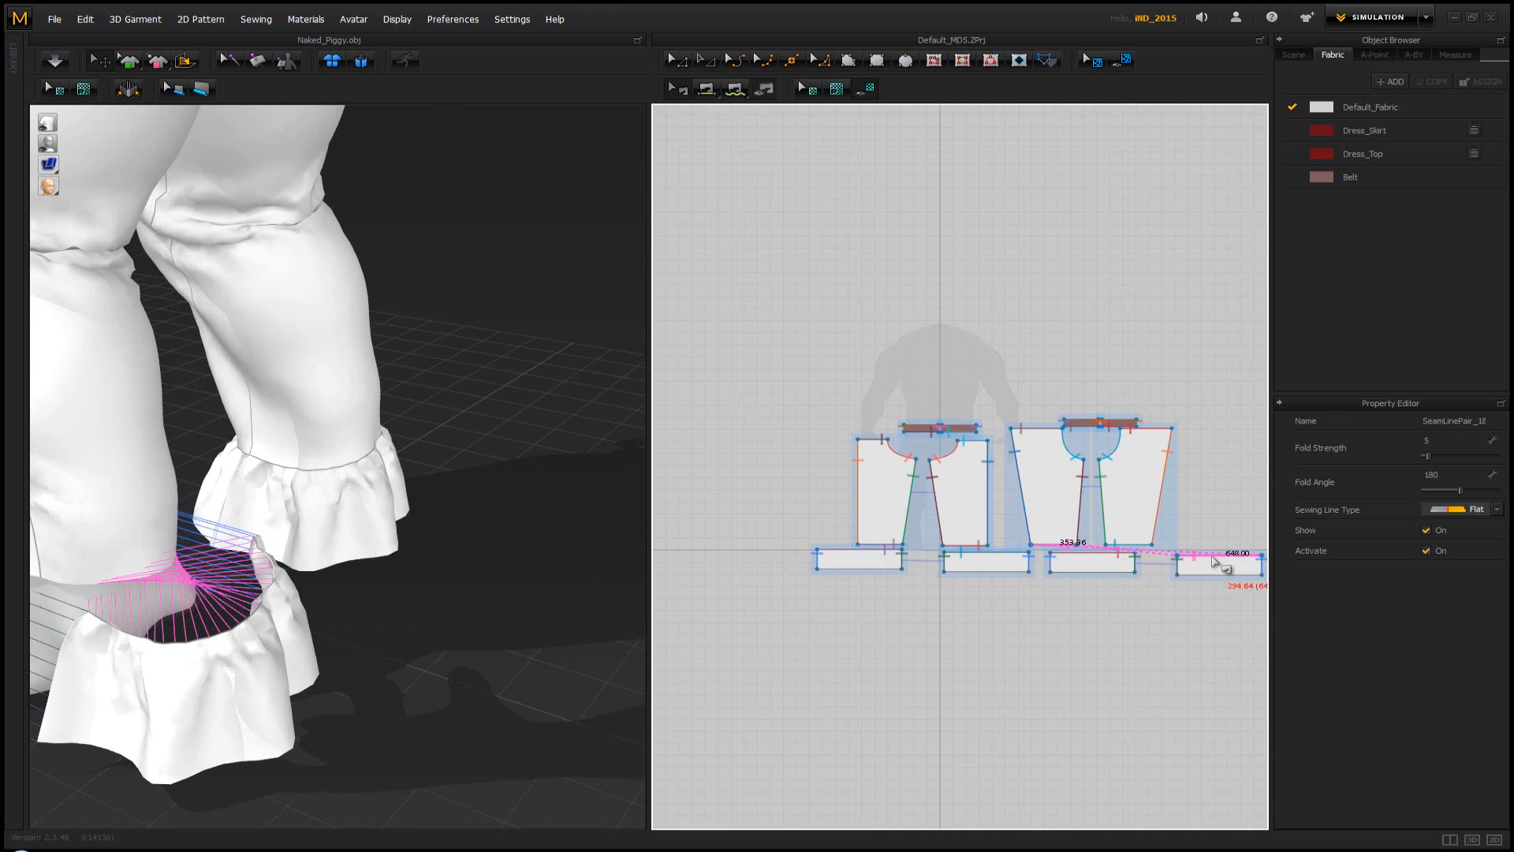
right_click(1214, 560)
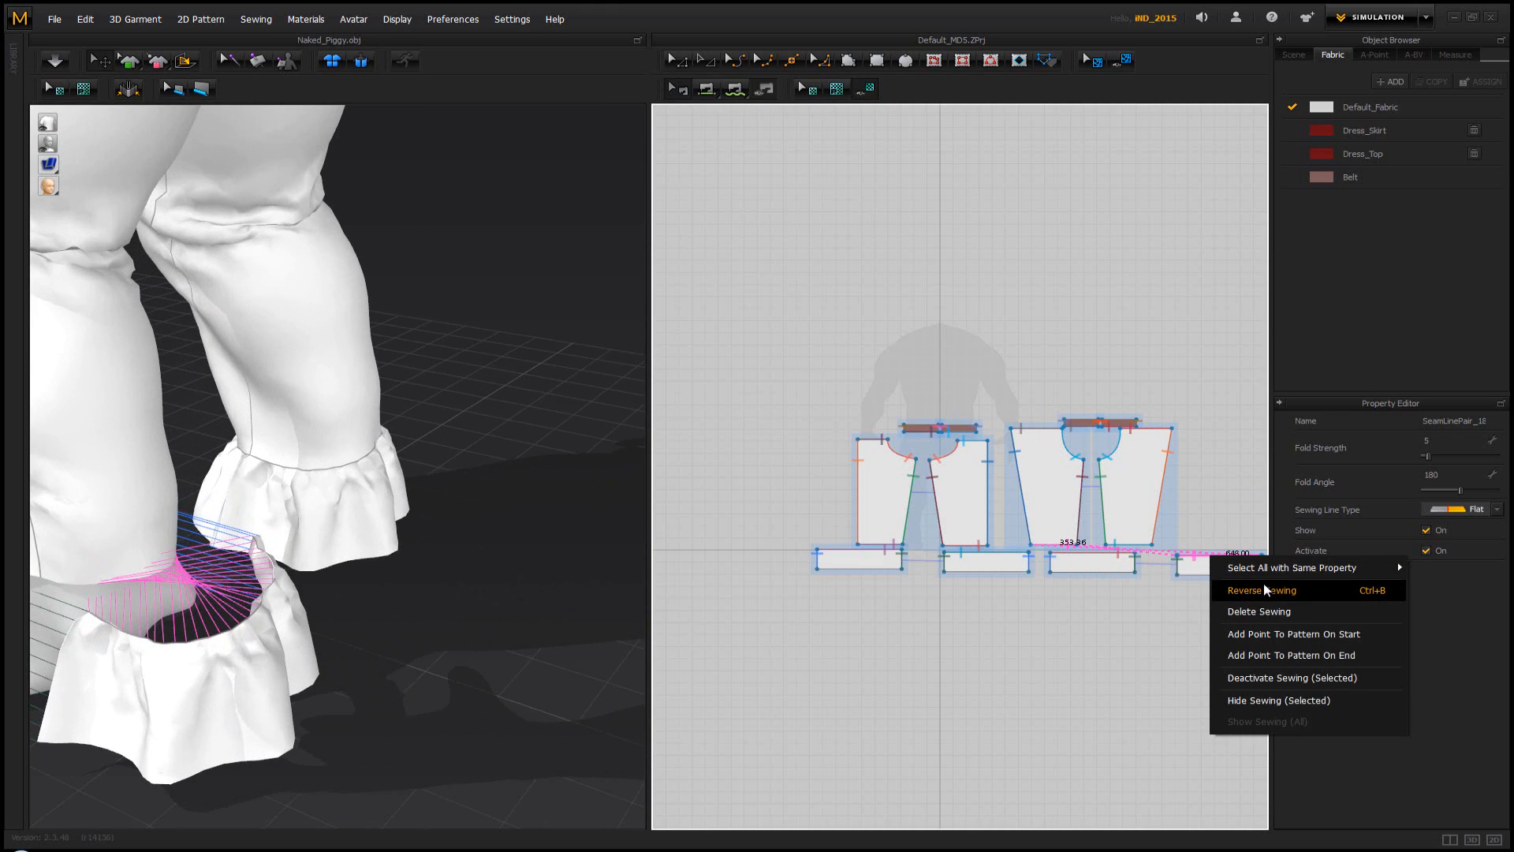
left_click(1242, 585)
right_click_drag(246, 575, 423, 560)
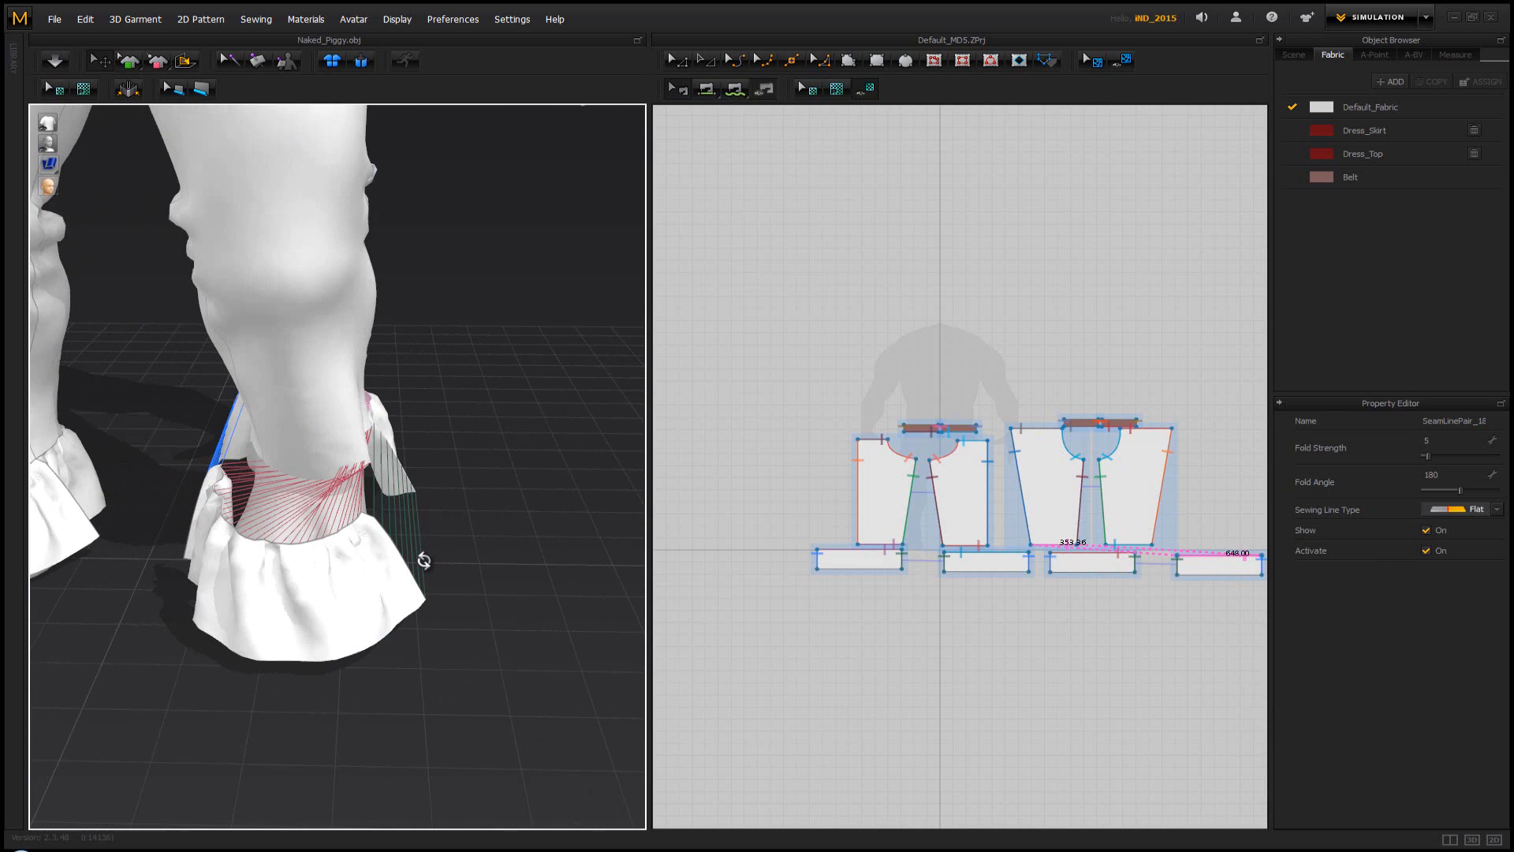
key("space")
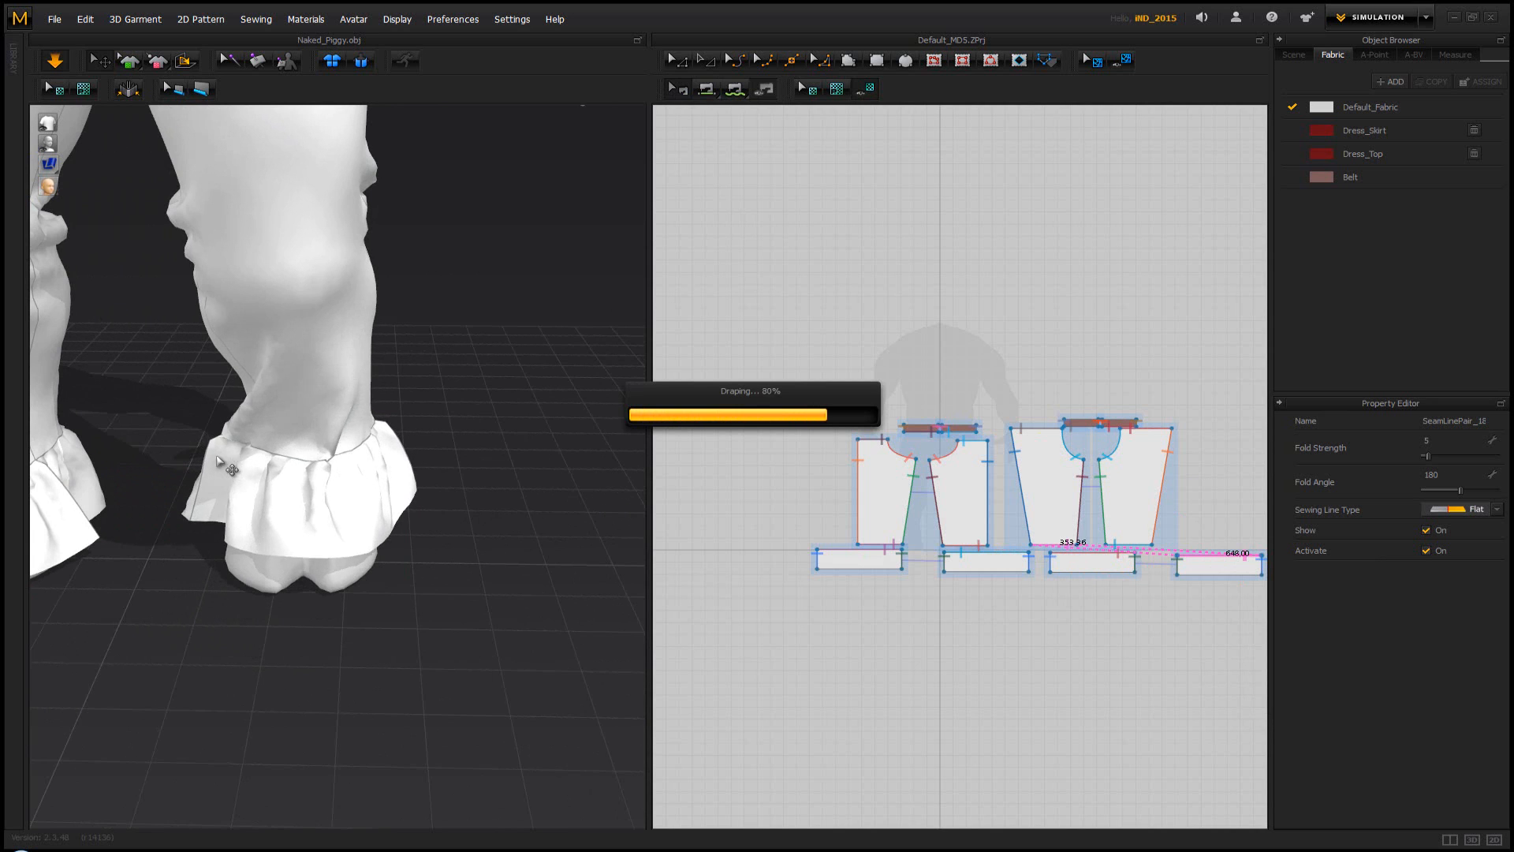
Examine the draped trousers and both ruffled cuffs on the whole avatar
middle_click_drag(206, 409, 315, 445)
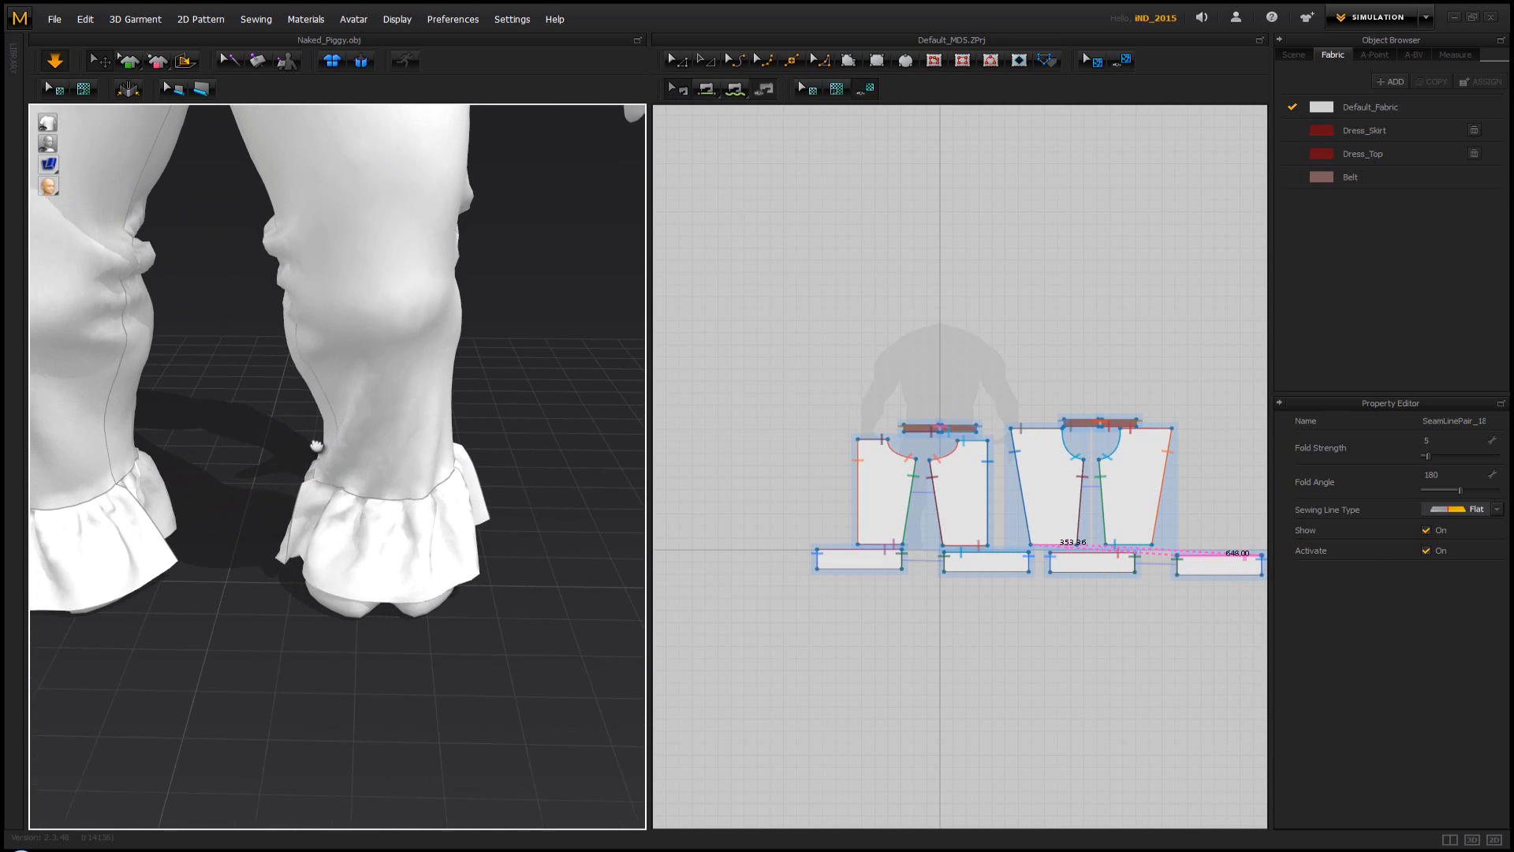
scroll(317, 447, "down", 3)
middle_click_drag(213, 321, 328, 494)
scroll(328, 493, "down", 1)
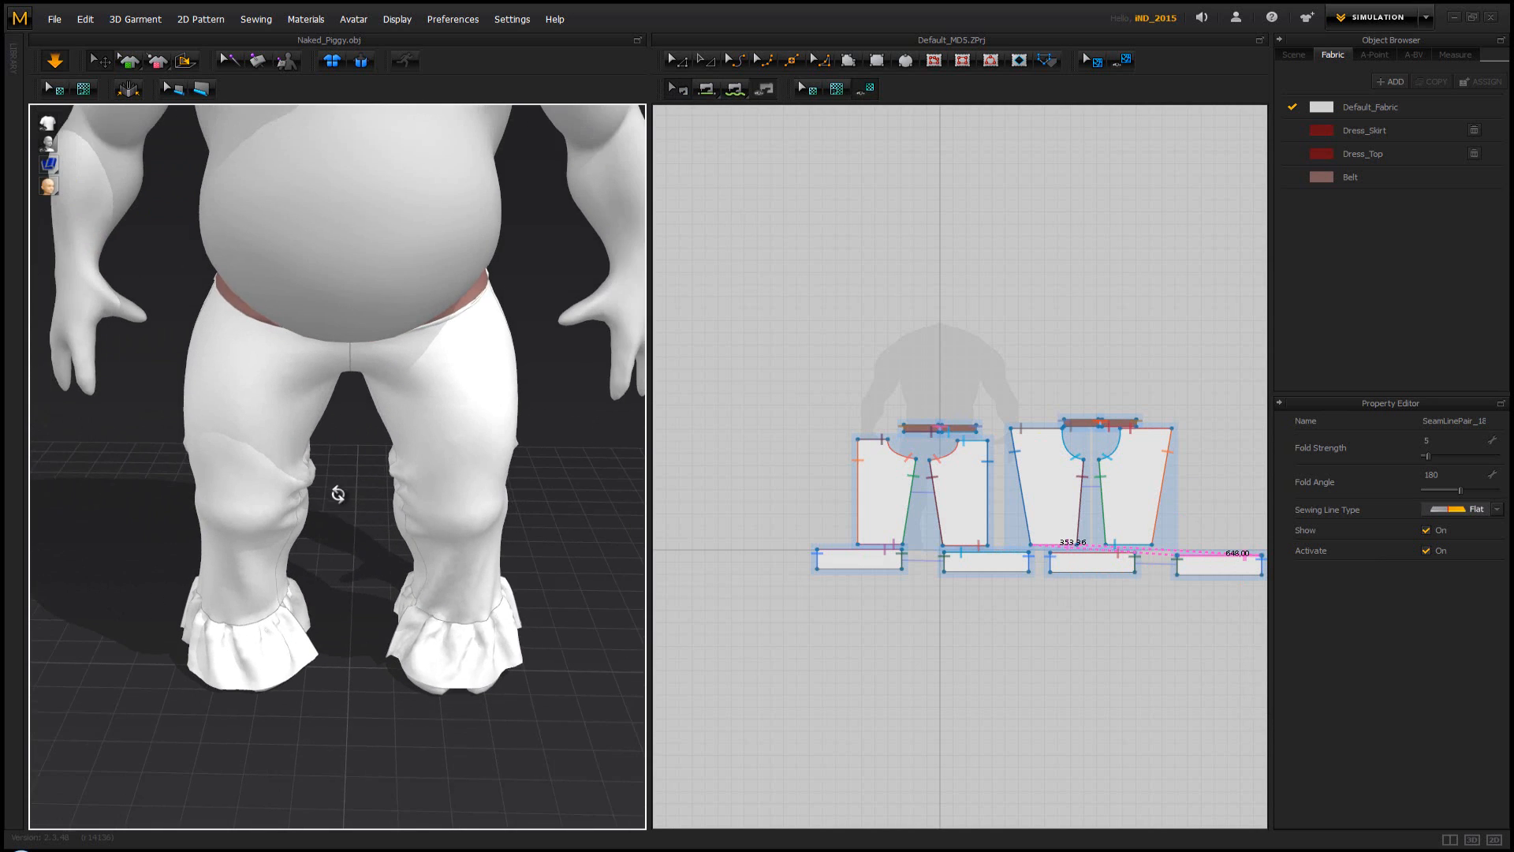
mouse_move(338, 494)
right_mouse_down()
mouse_move(413, 470)
mouse_move(338, 472)
mouse_move(523, 457)
mouse_move(388, 471)
mouse_move(297, 514)
mouse_move(247, 473)
mouse_move(335, 492)
right_mouse_up()
scroll(346, 481, "down", 2)
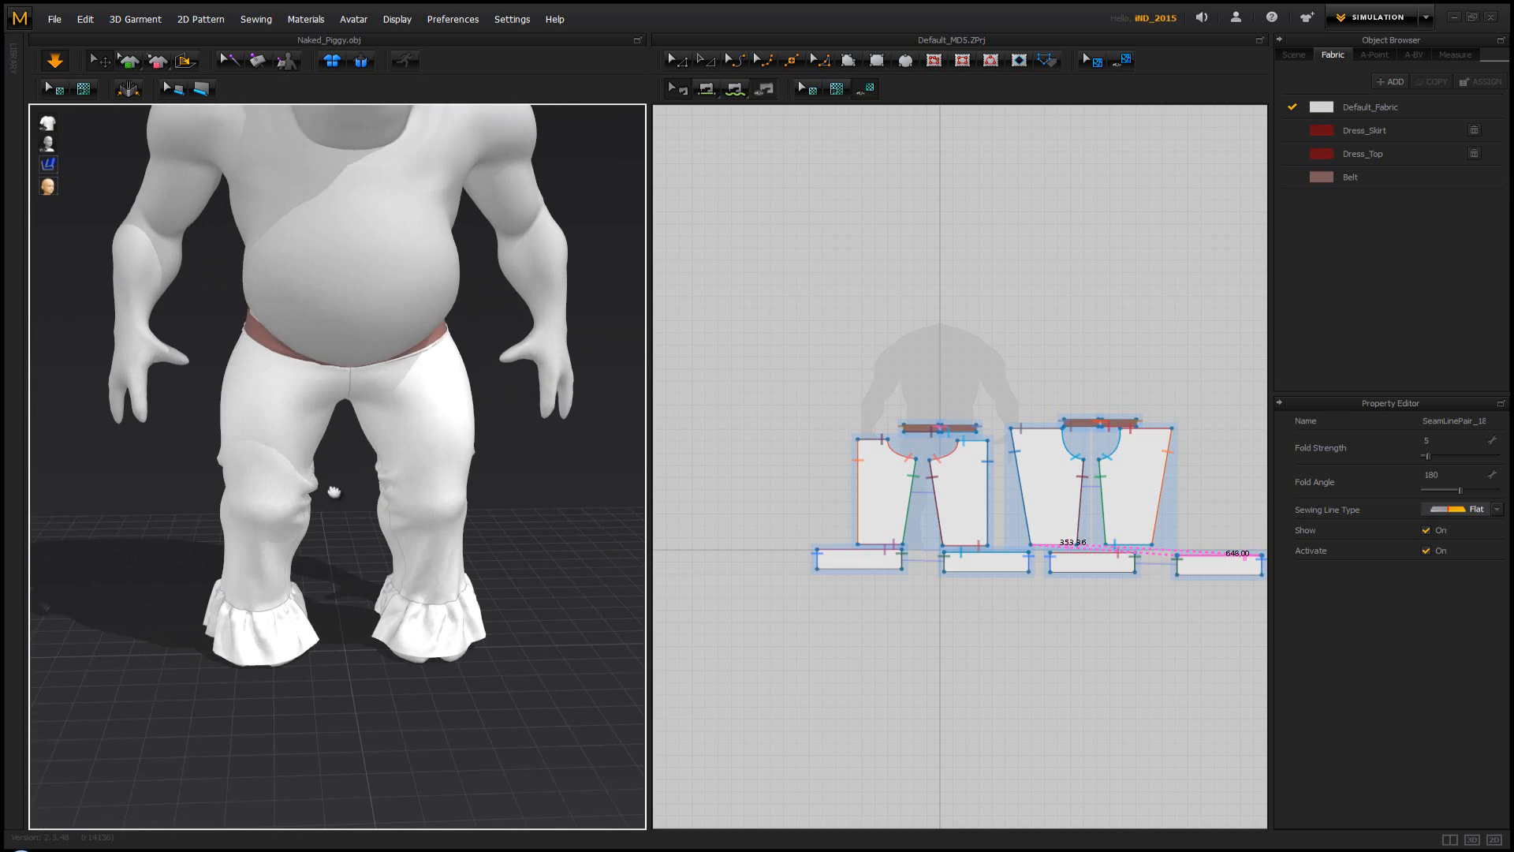
scroll(334, 492, "down", 2)
right_click_drag(321, 579, 347, 521)
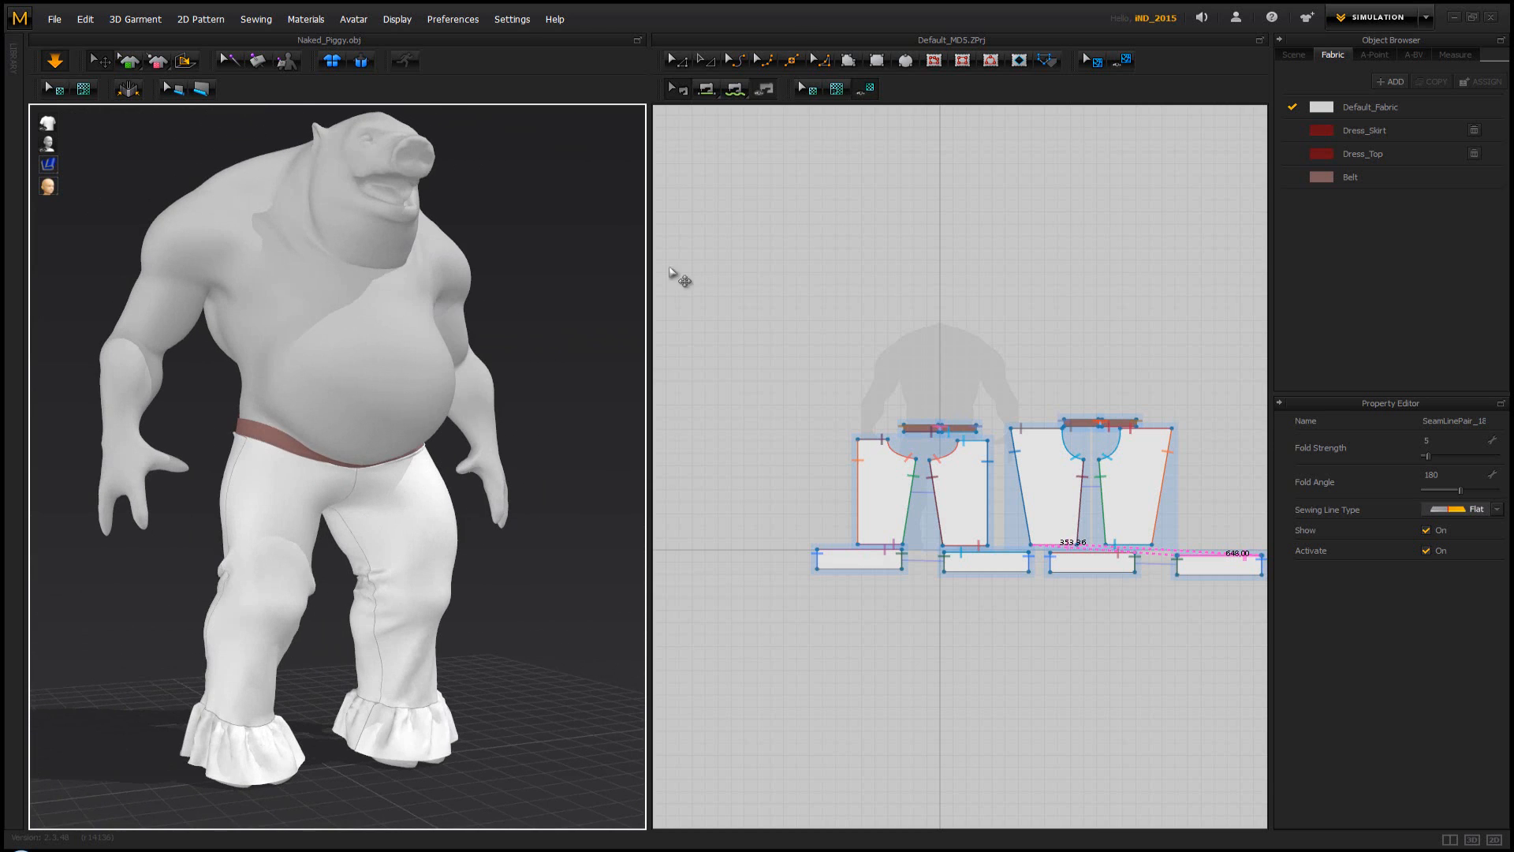
left_click(734, 268)
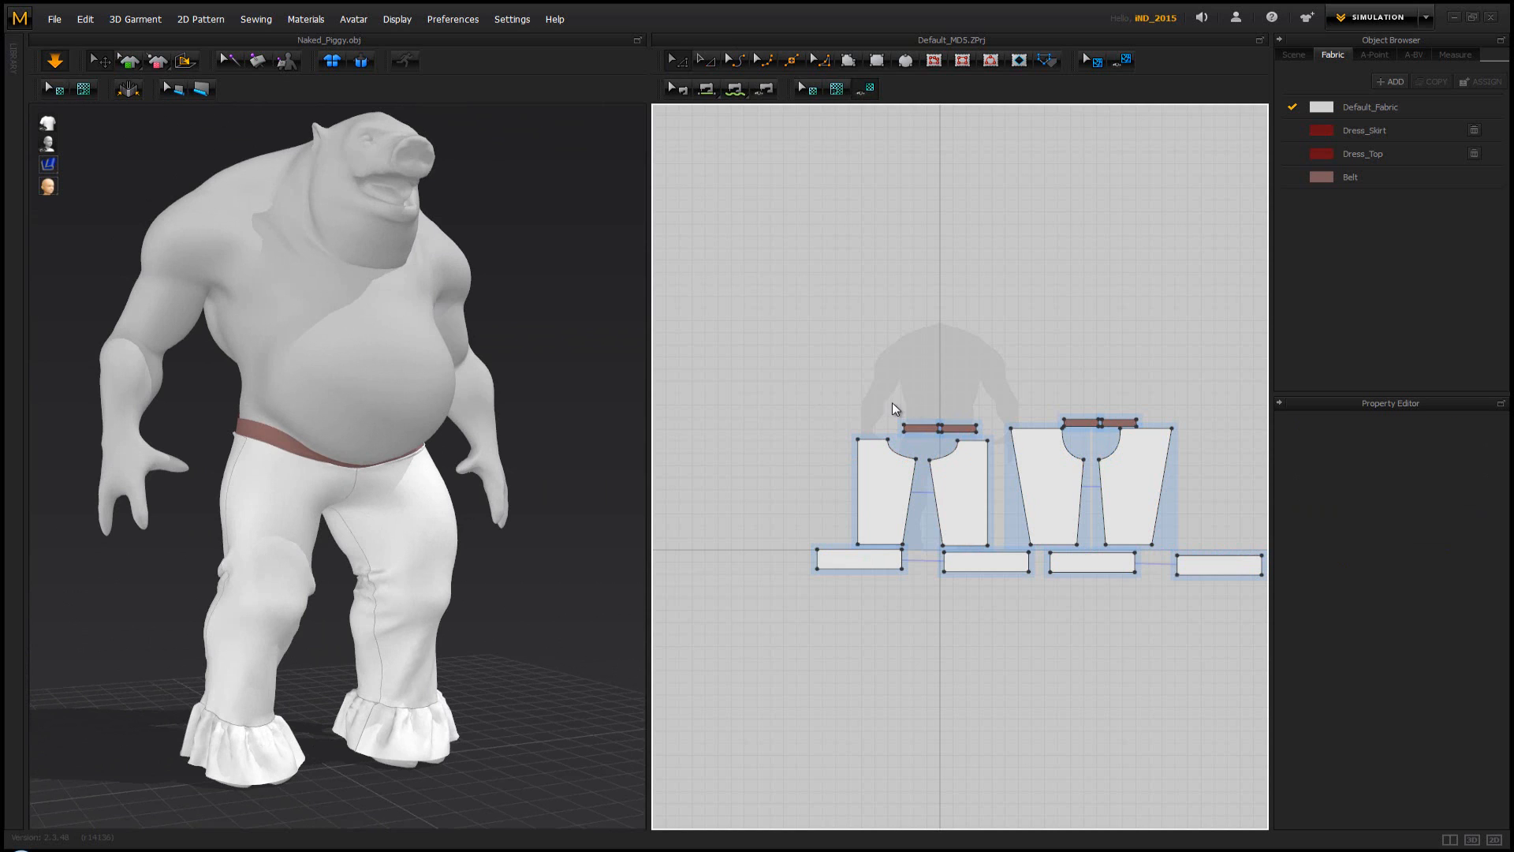
Move the front belt pieces sideways in the pattern layout so they sit centred above the front leg pieces
left_click(982, 438)
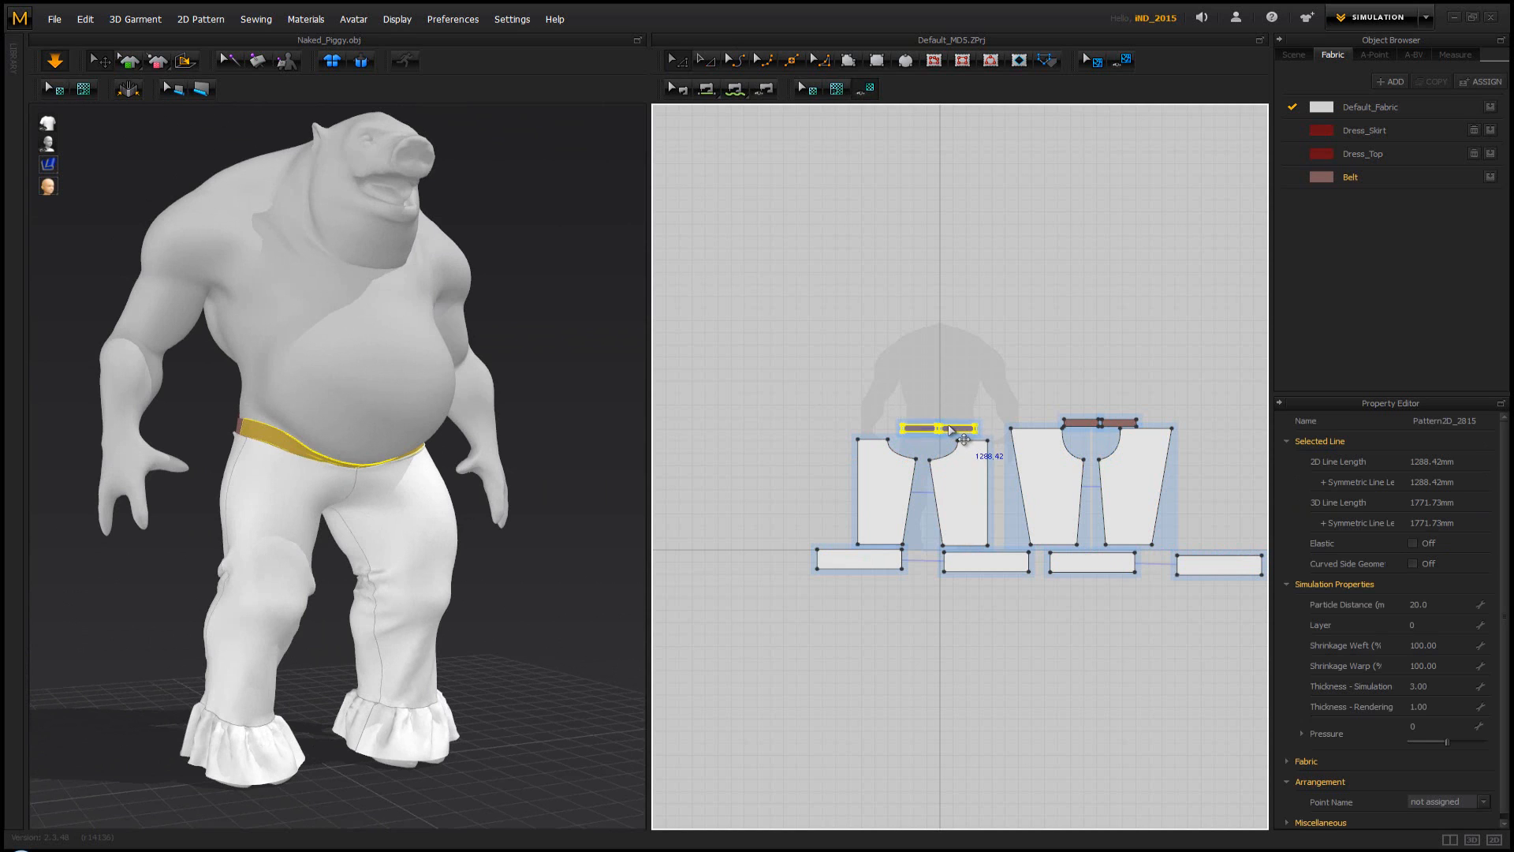
left_click(921, 341)
Set the particle distance of all belt, leg and cuff pieces to 10 mm and simulate the garment
right_click_drag(395, 433, 438, 451)
left_click_drag(759, 347, 1273, 625)
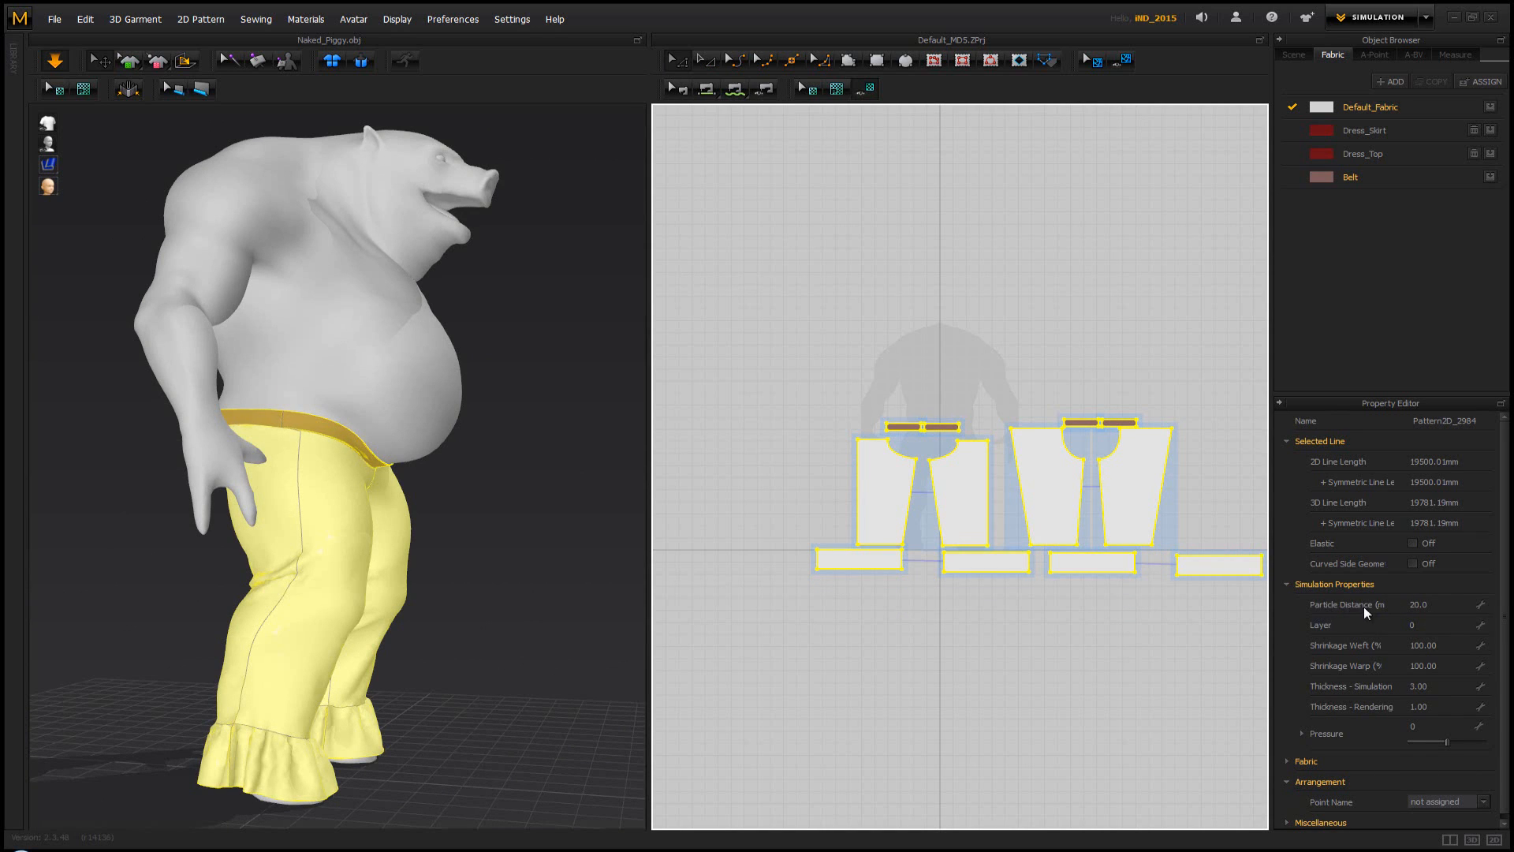
left_click(1426, 606)
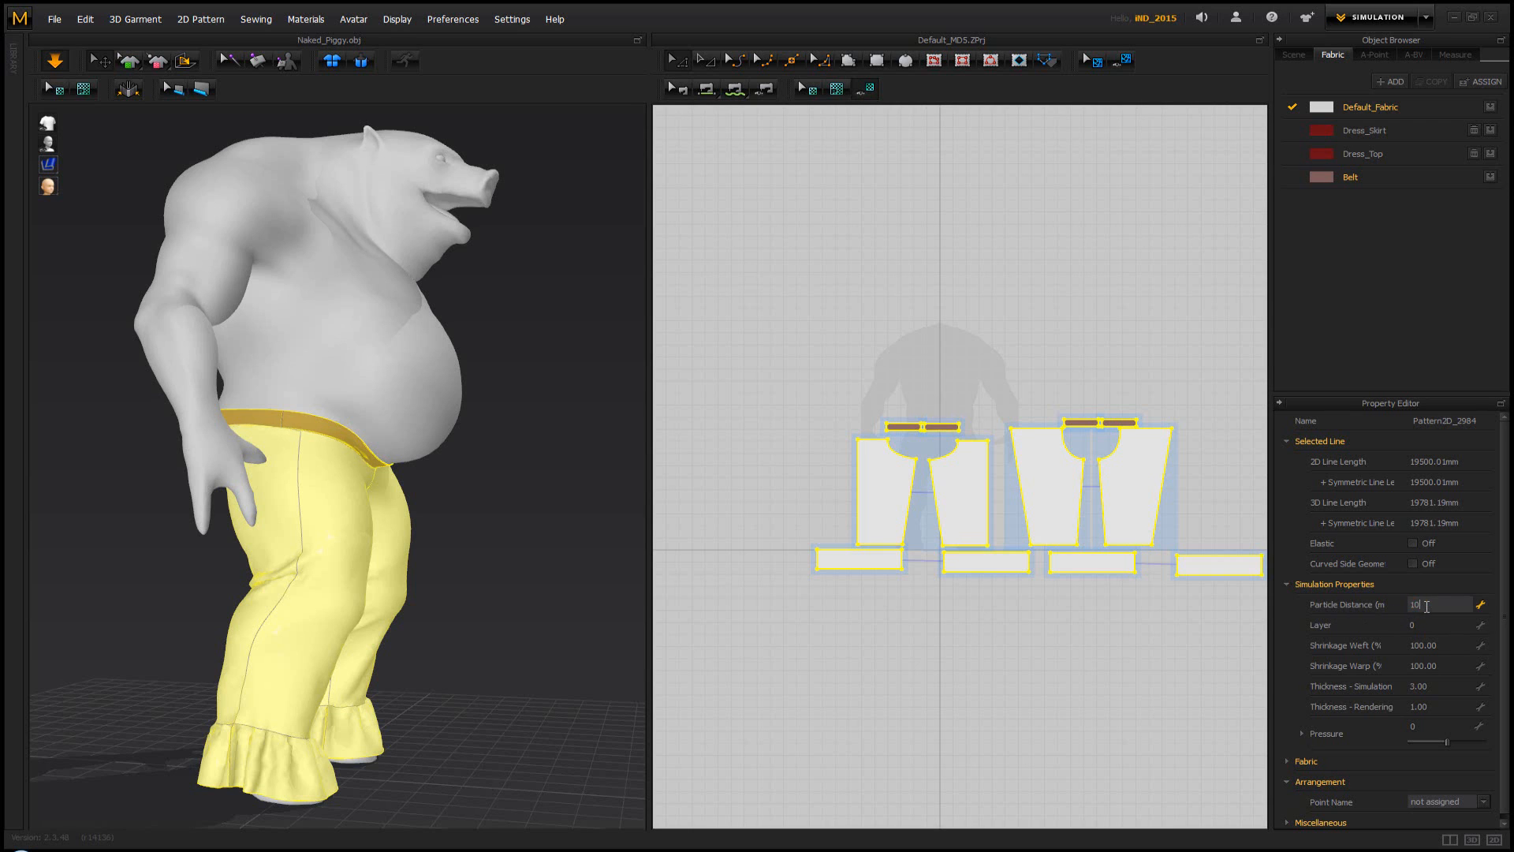
key("Return")
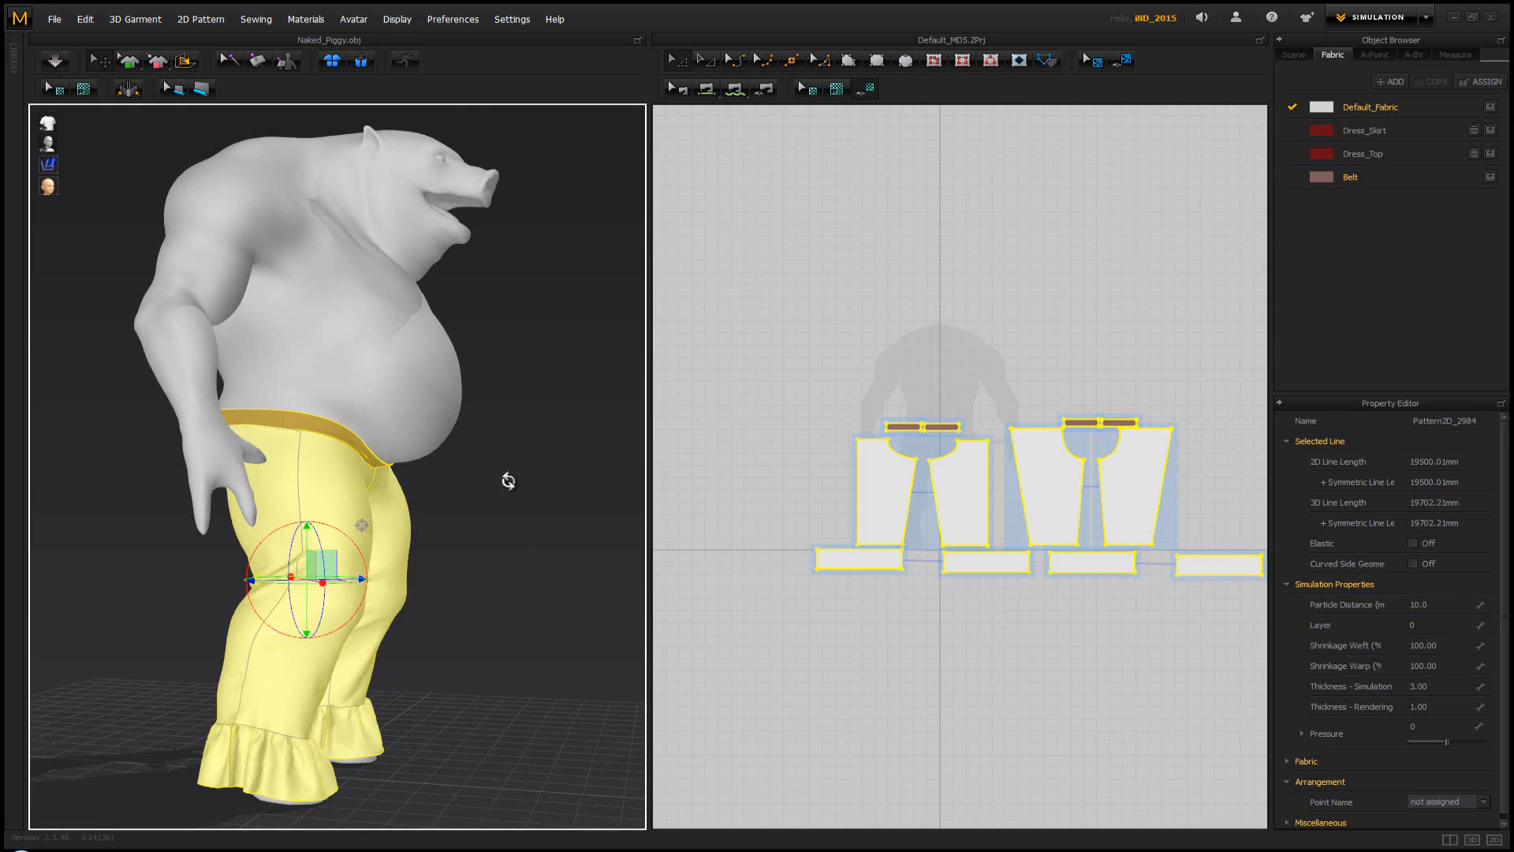
right_click_drag(507, 476, 608, 522)
key("space")
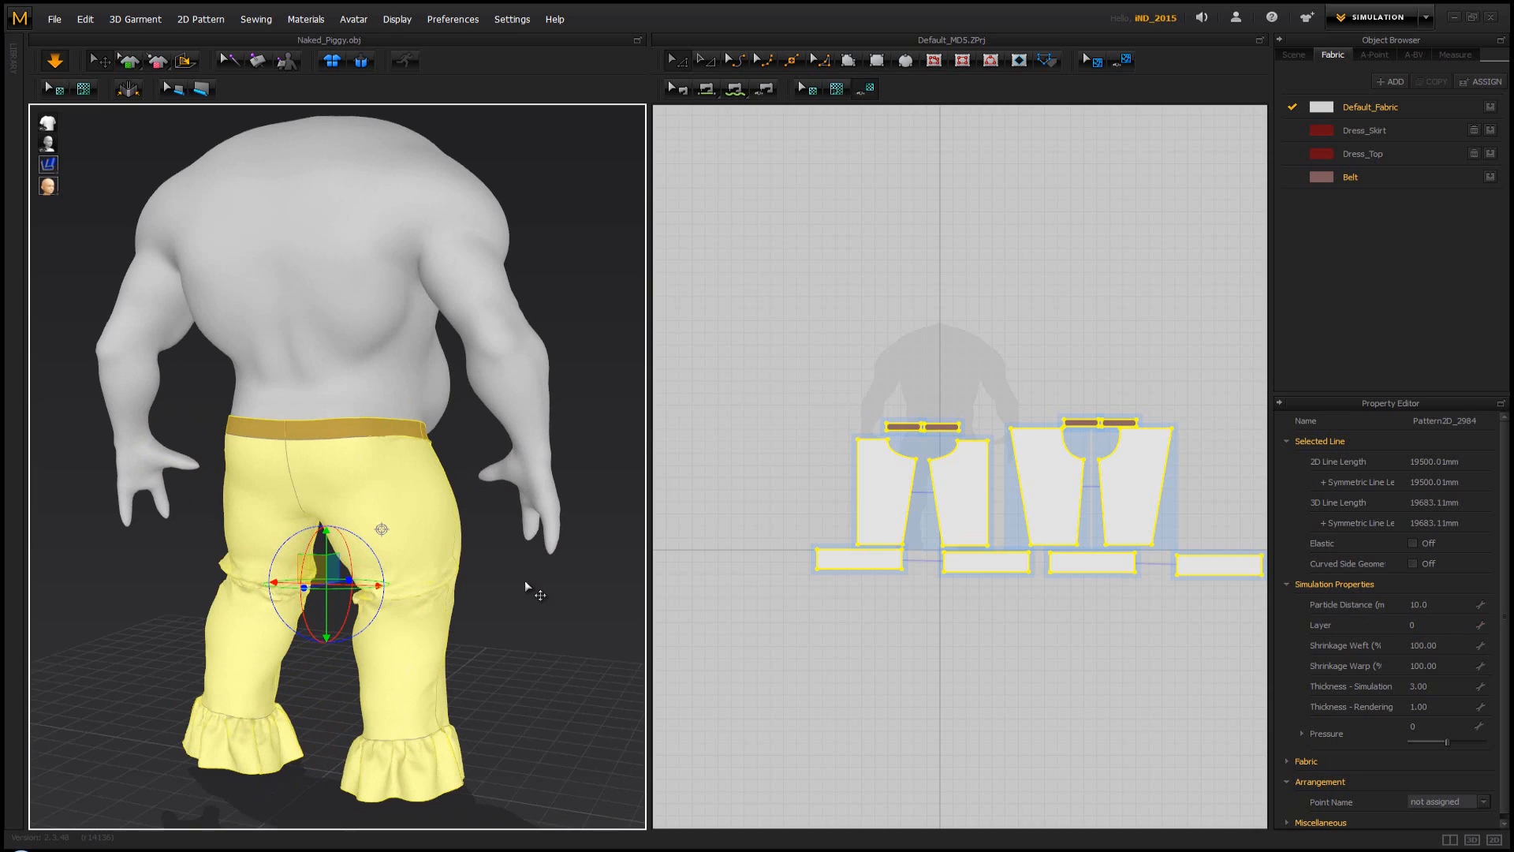
Pull the cloth of the back leg piece at the seat to rework its drape in the simulation
left_click(524, 580)
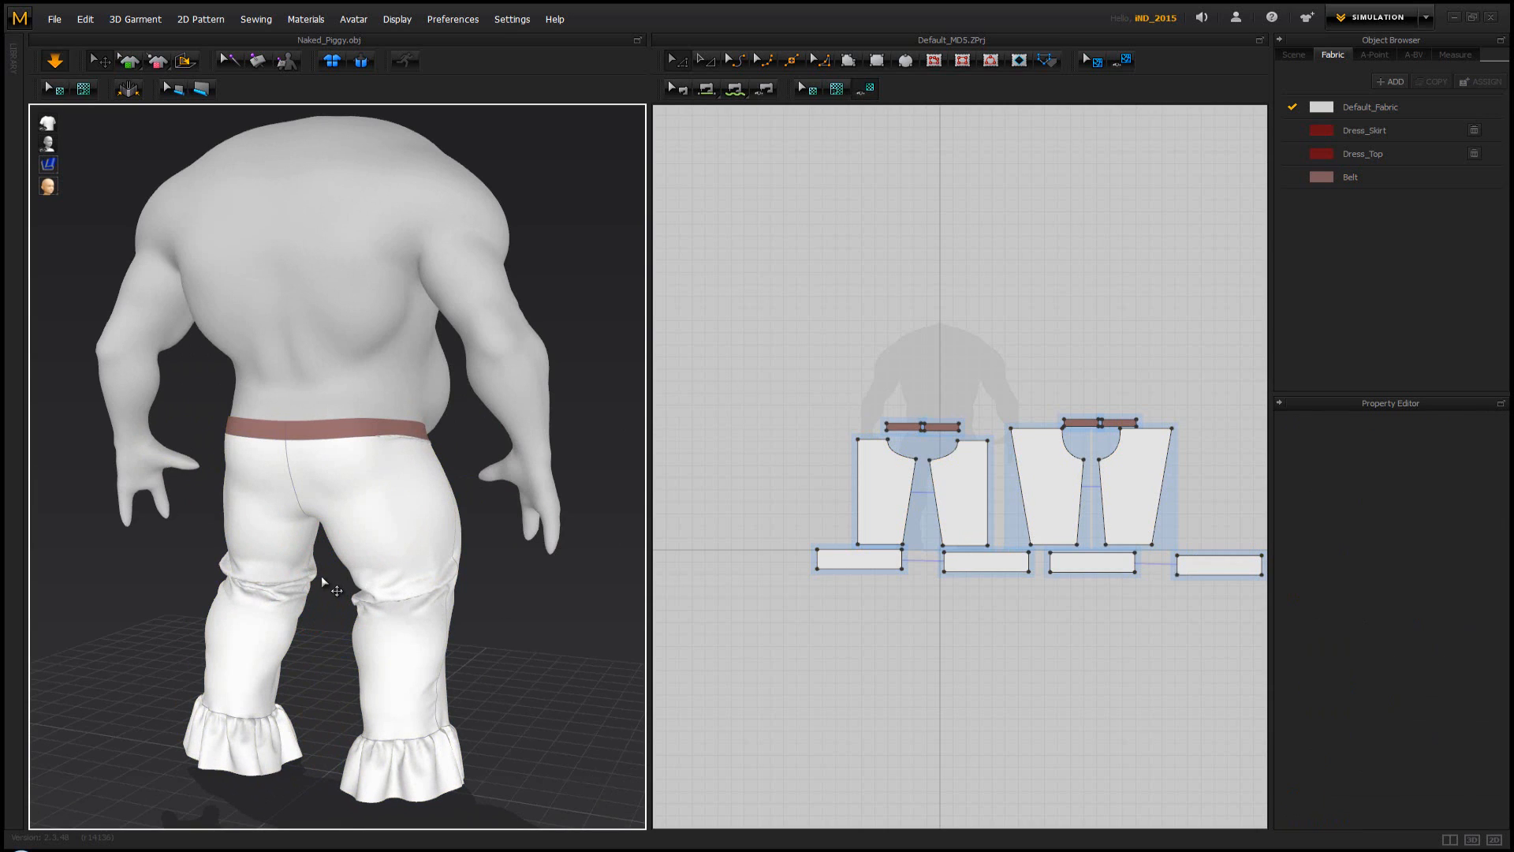
right_click_drag(311, 556, 367, 577)
left_click(403, 529)
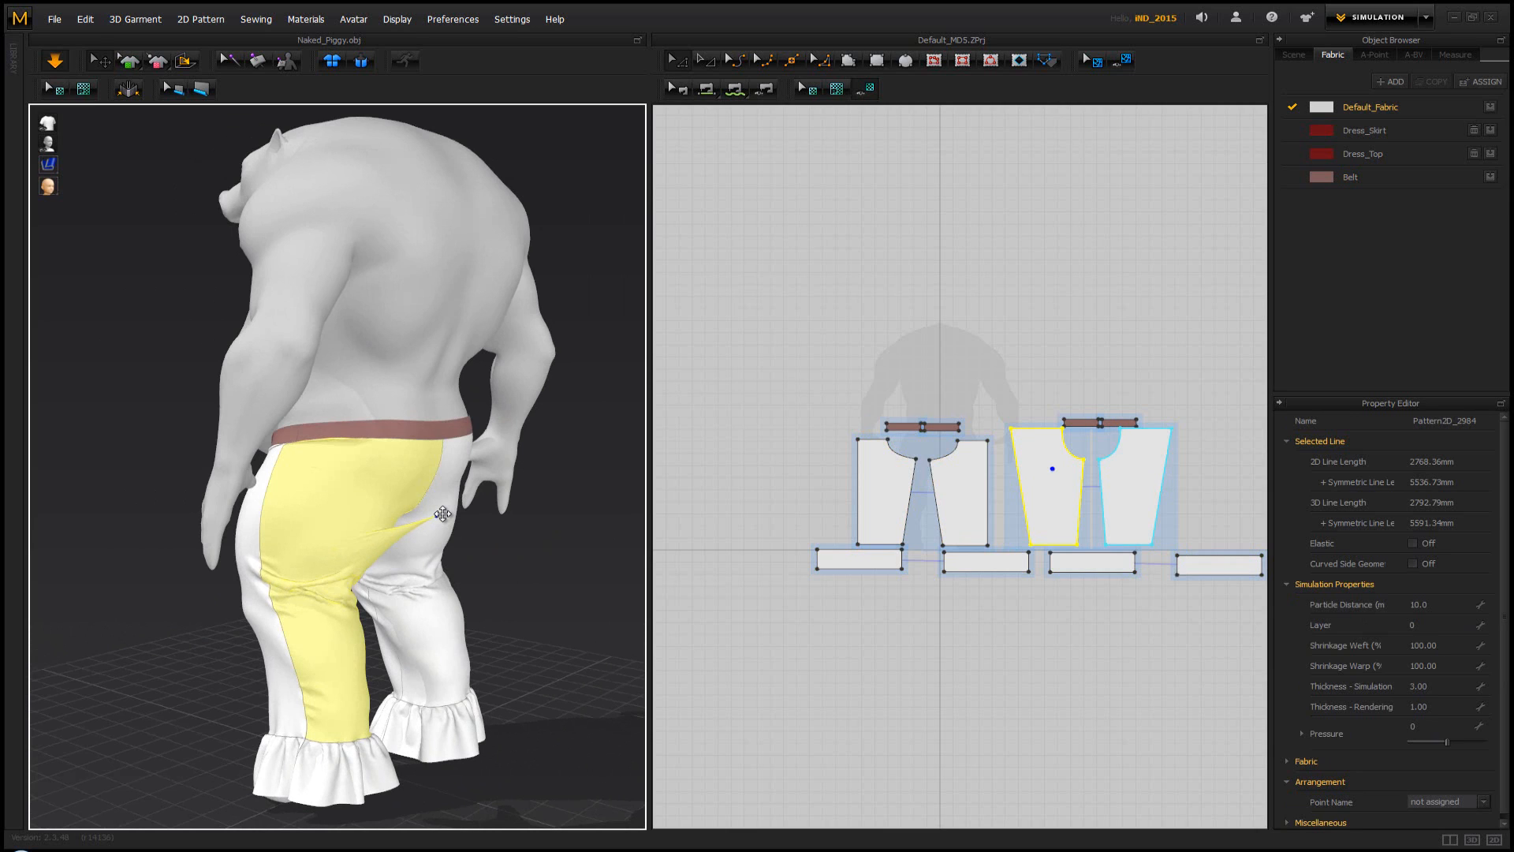
left_click(568, 566)
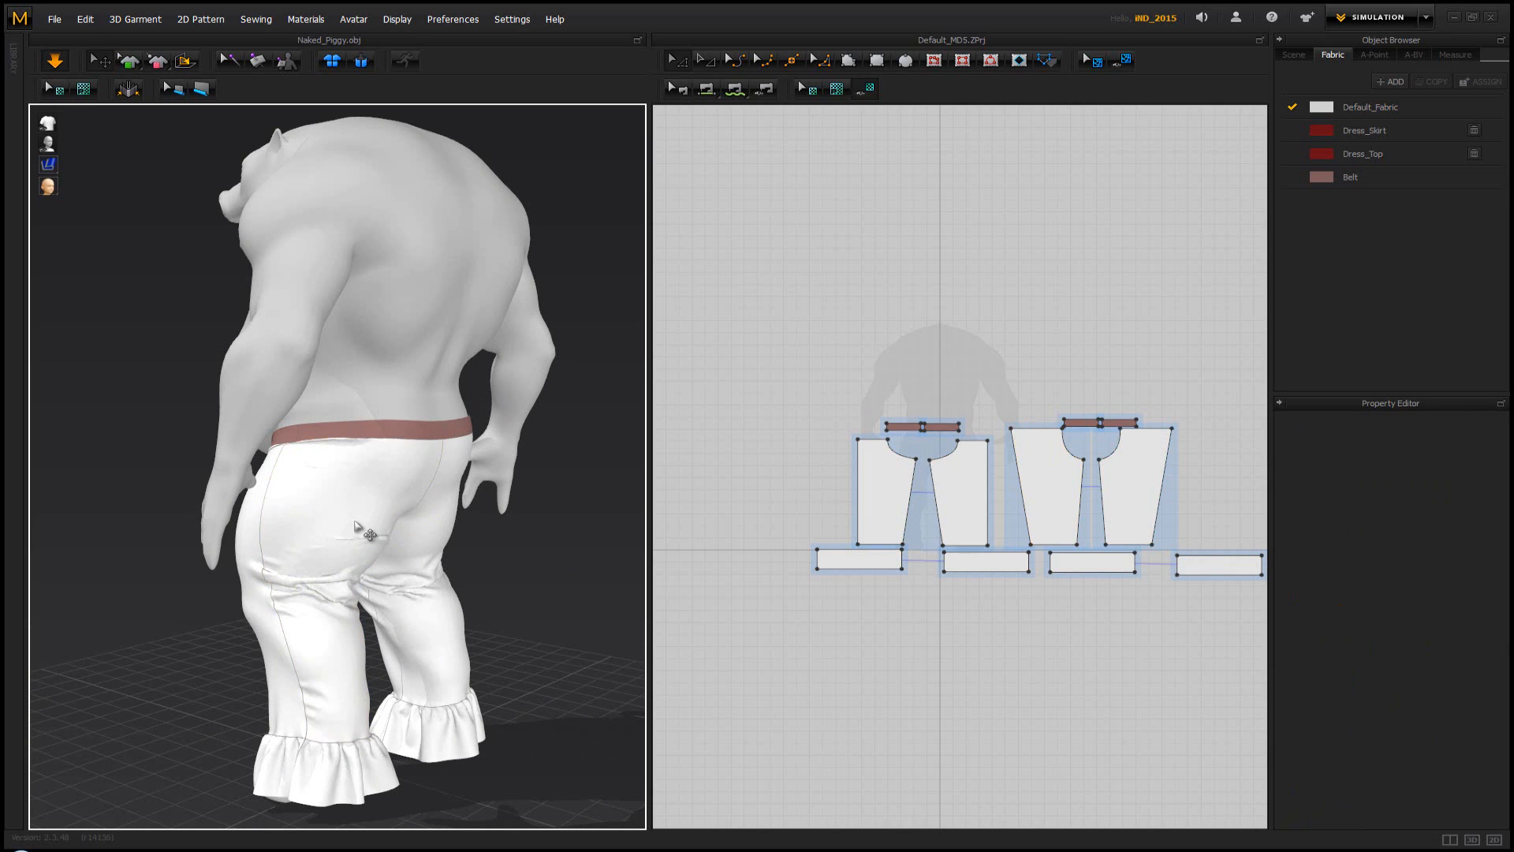
scroll(1005, 465, "up", 8)
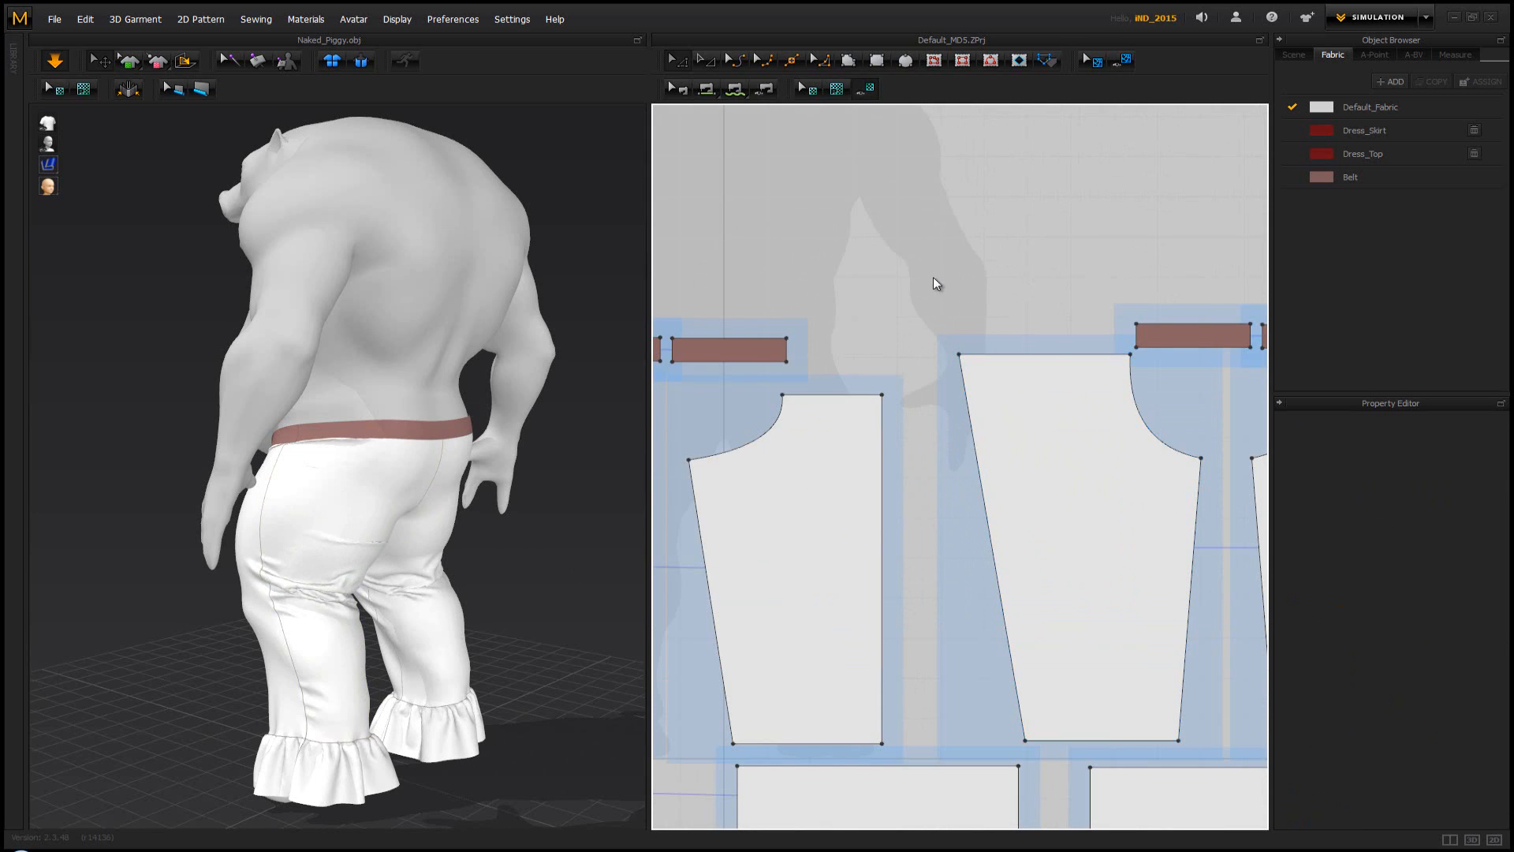
scroll(1048, 510, "down", 6)
right_click(368, 546)
mouse_move(501, 547)
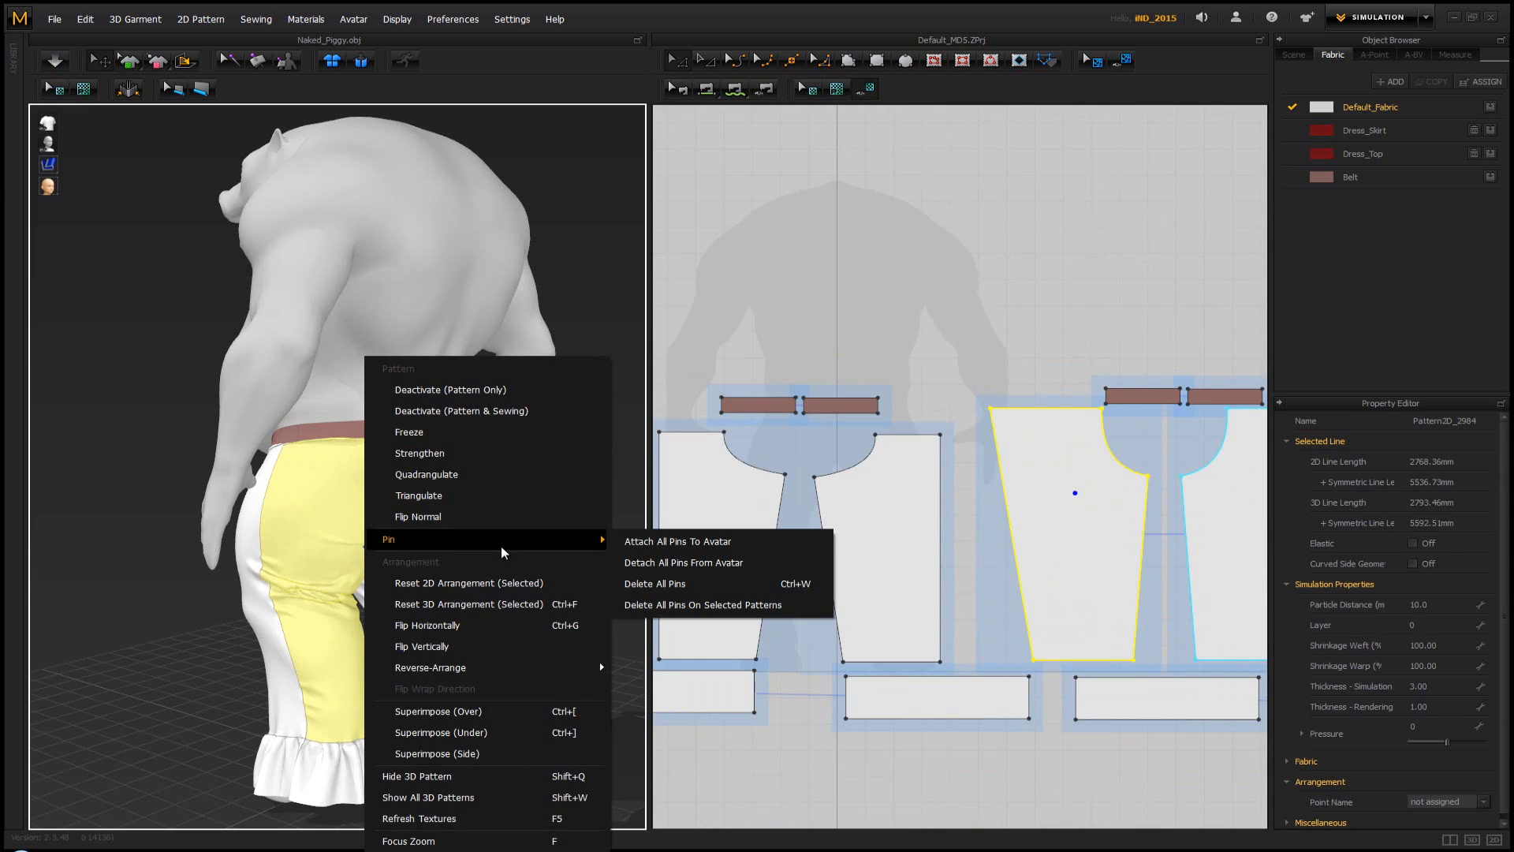
left_click(146, 585)
Add a point on the outer edge of the back leg piece at thigh height and move it slightly outward
right_click_drag(393, 551, 349, 564)
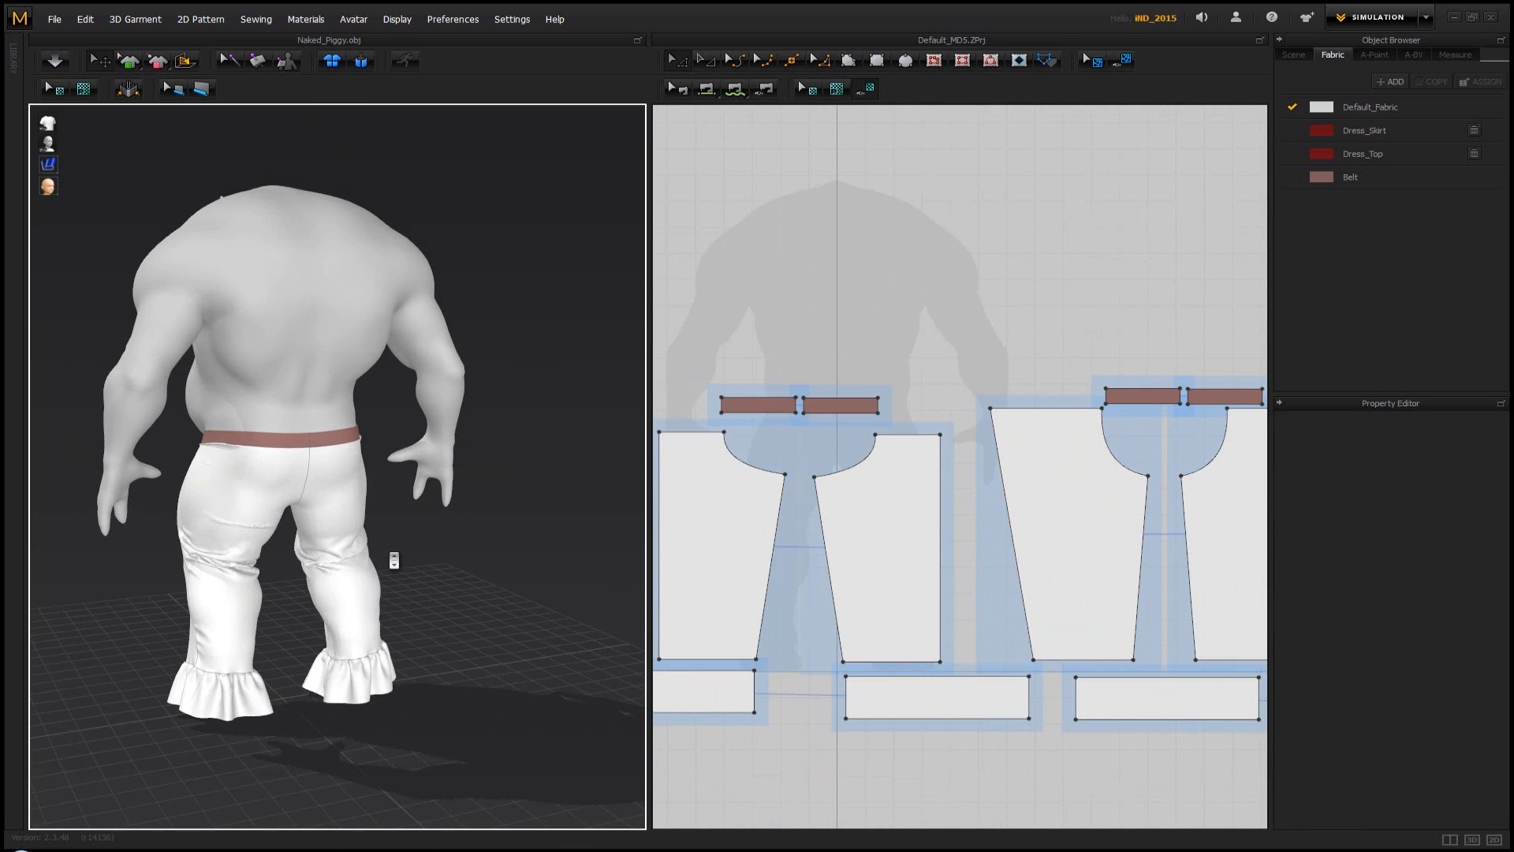
scroll(394, 560, "up", 3)
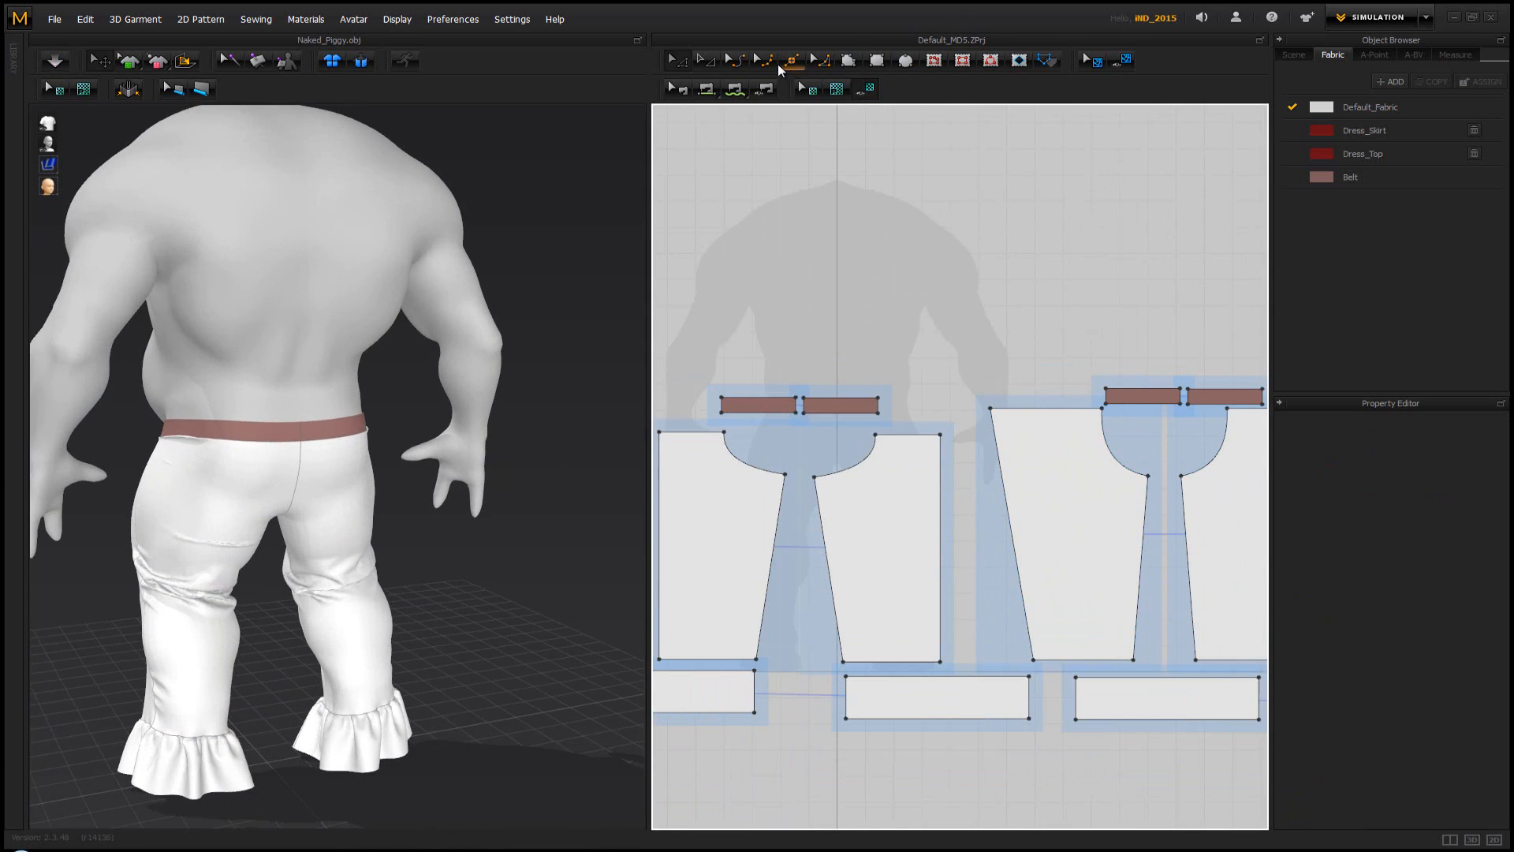
left_click(793, 63)
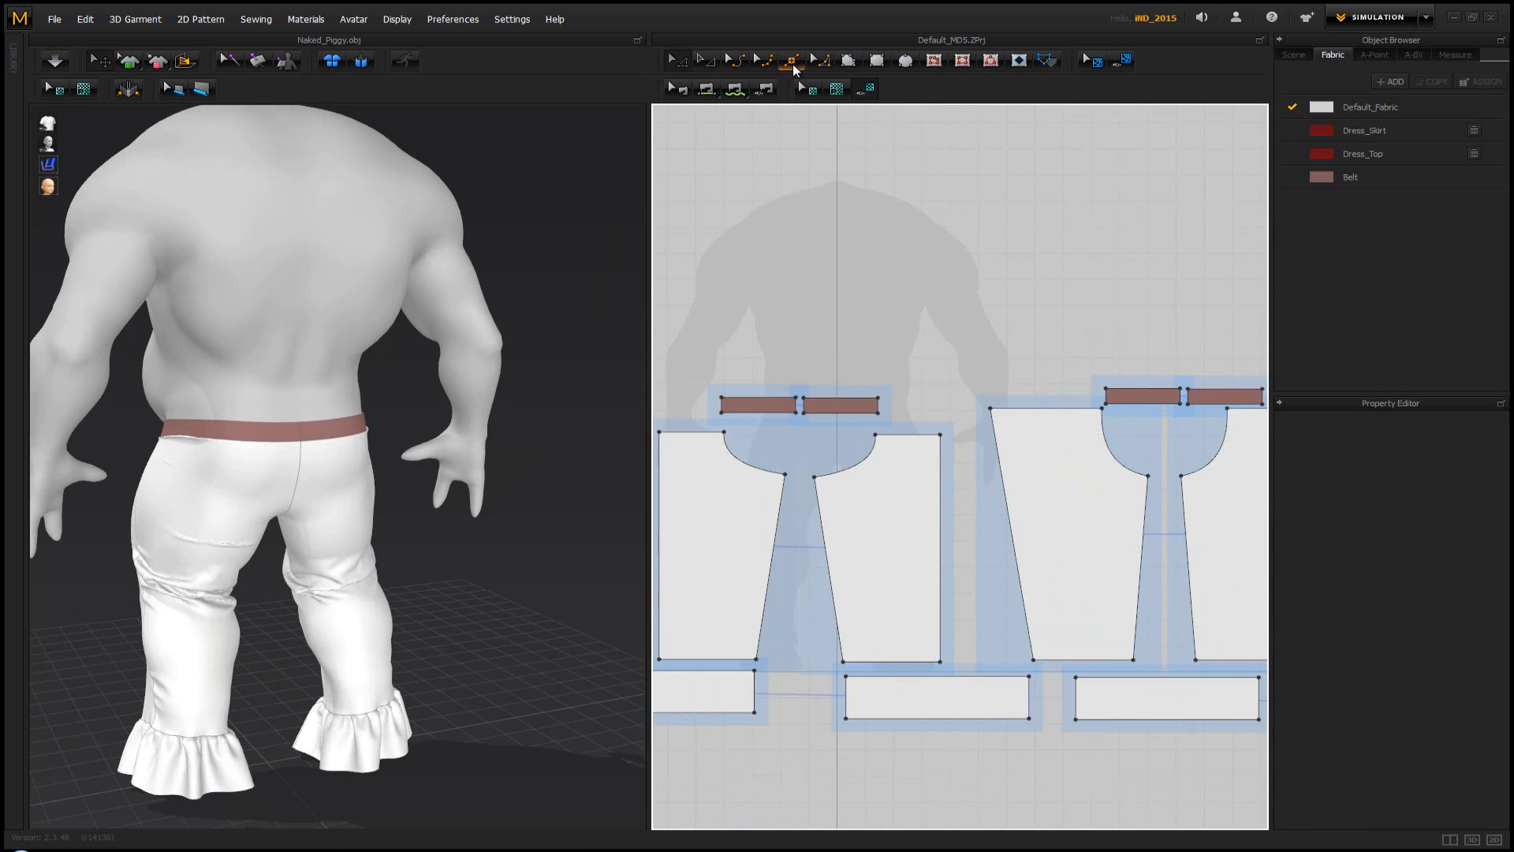
left_click(1005, 495)
left_click(679, 64)
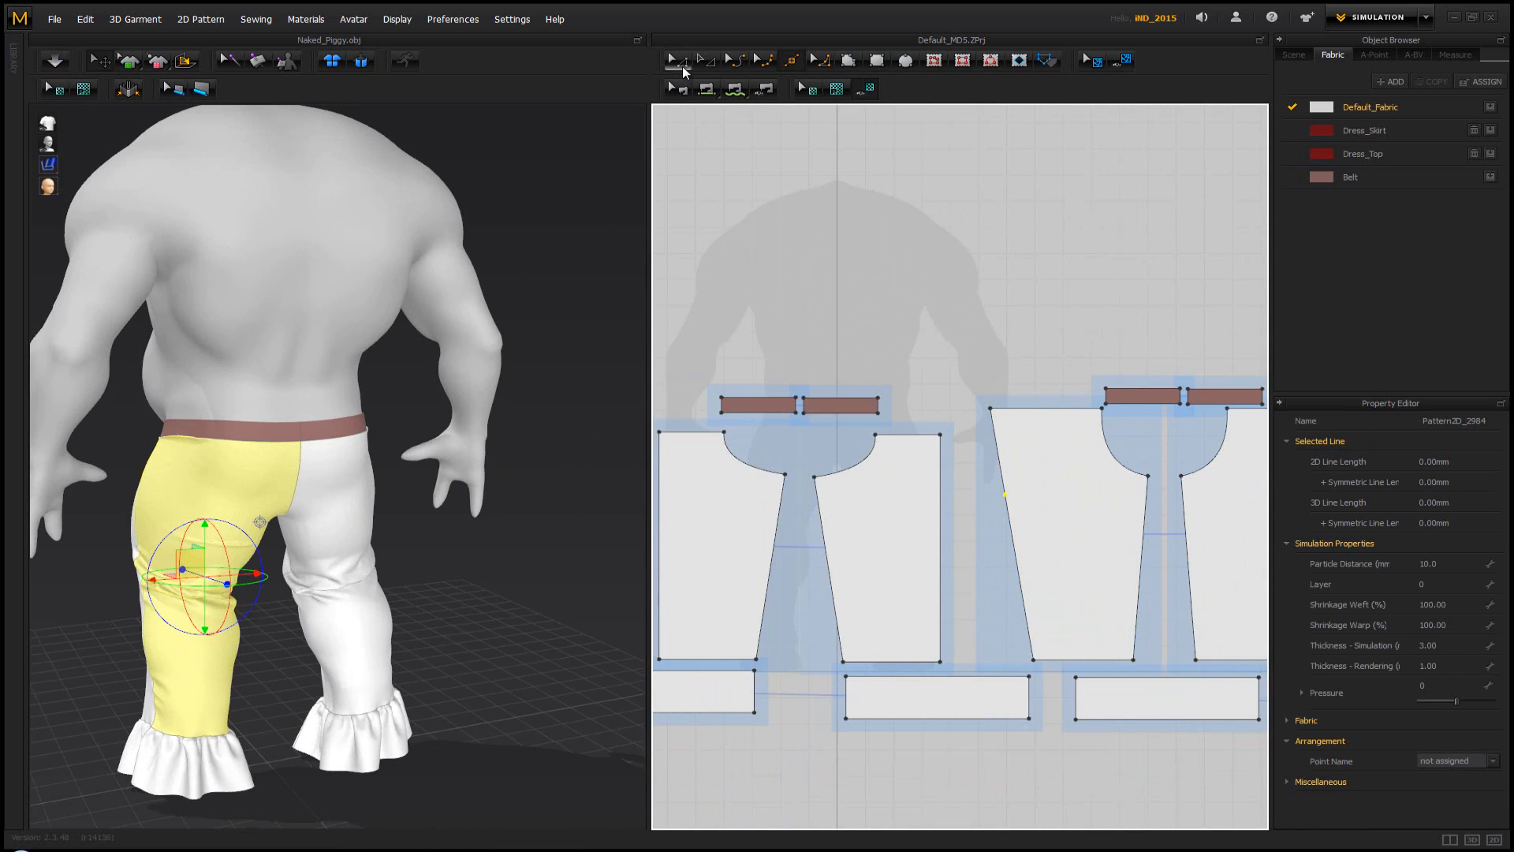
left_click_drag(1007, 497, 996, 496)
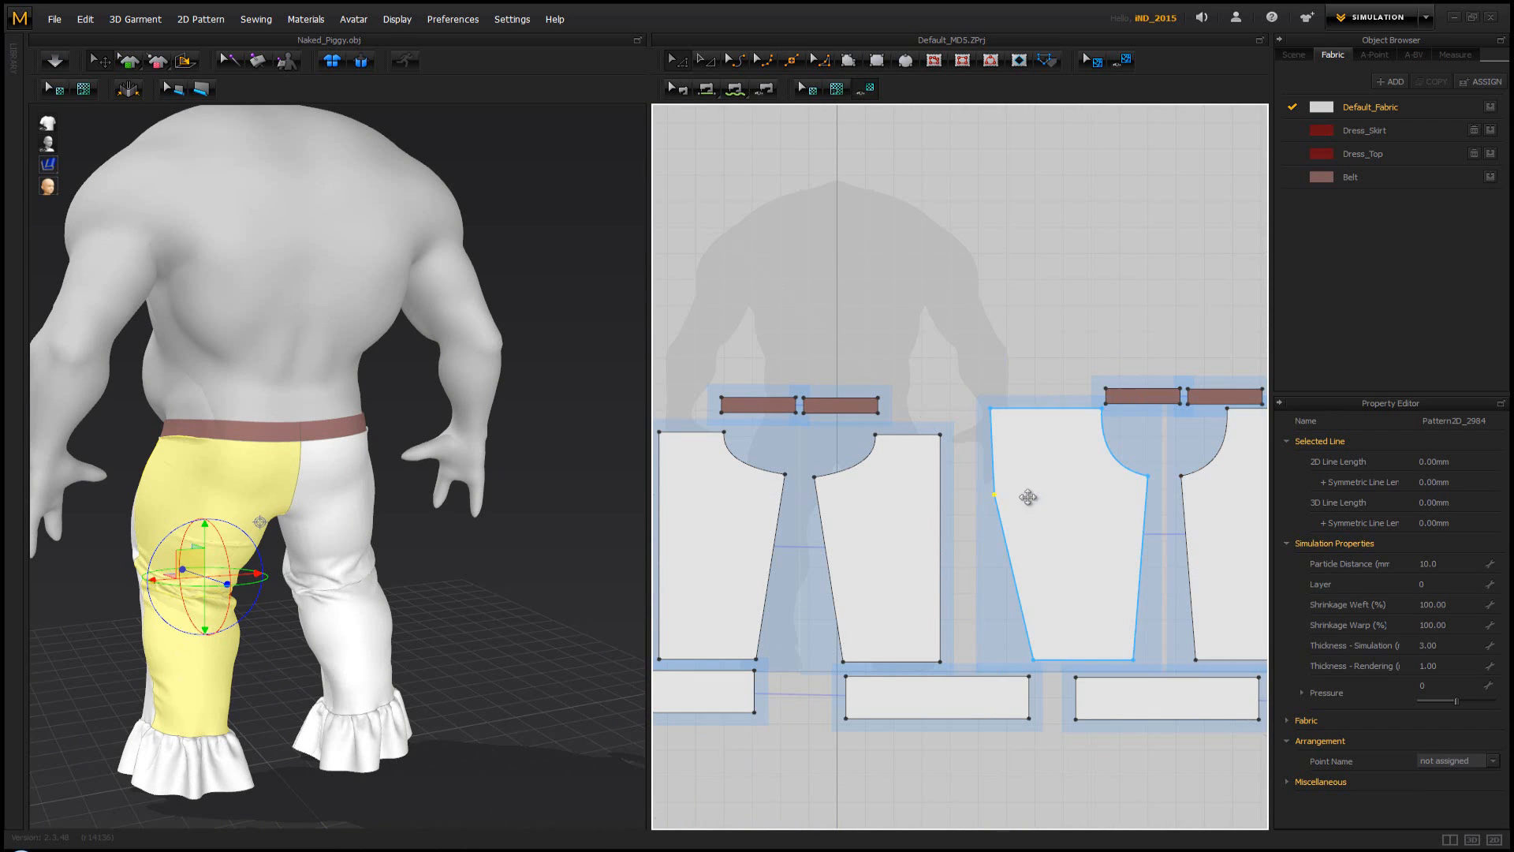
Simulate the garment with the reshaped back leg pieces, check it from the side, and stop the simulation
scroll(1005, 497, "down", 2)
middle_click_drag(1078, 496, 983, 496)
right_click_drag(197, 448, 222, 526)
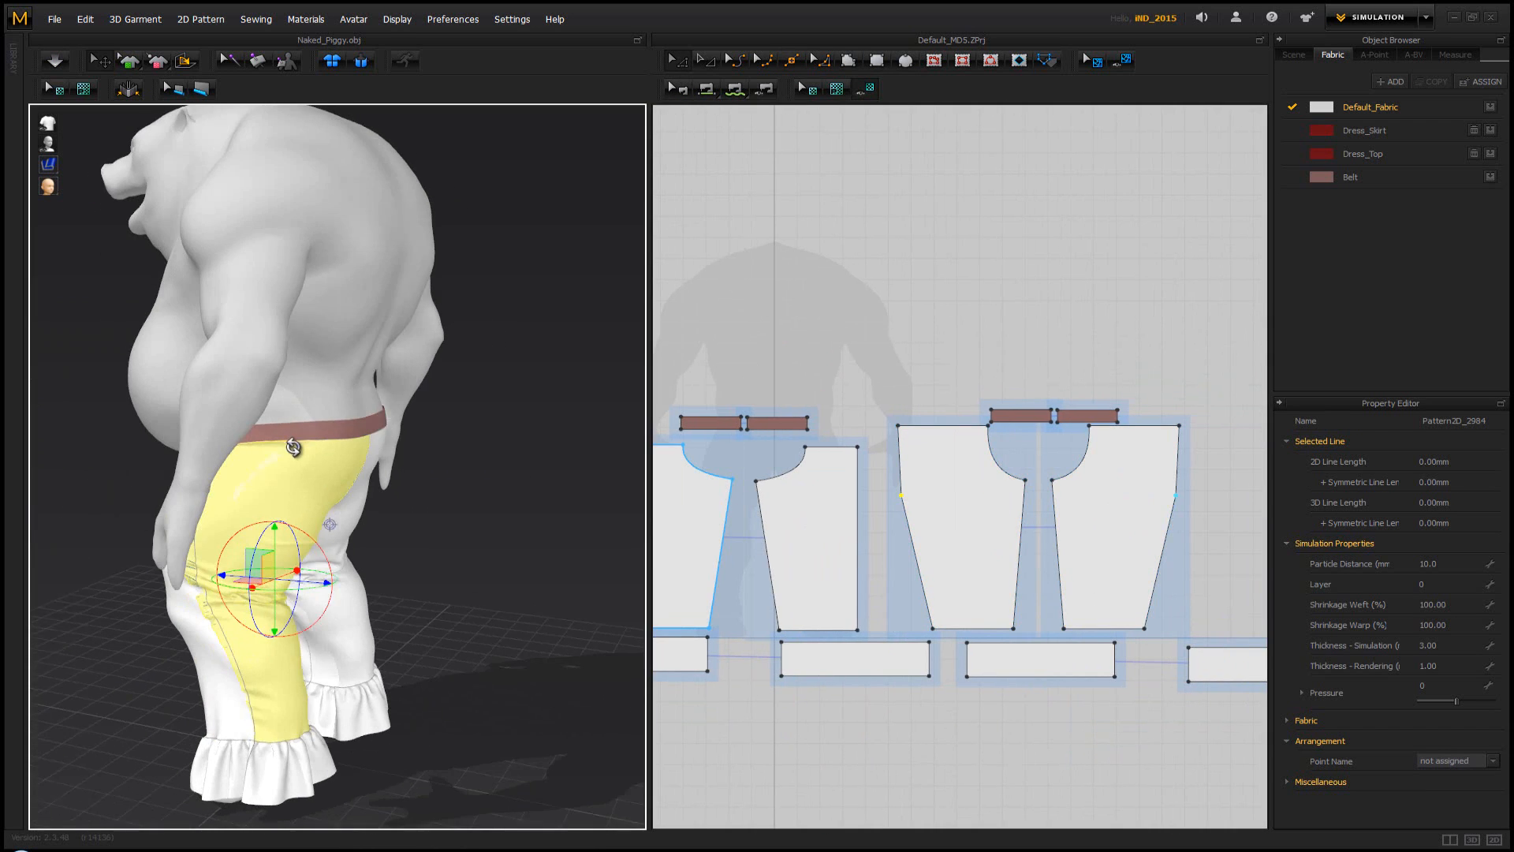
key("space")
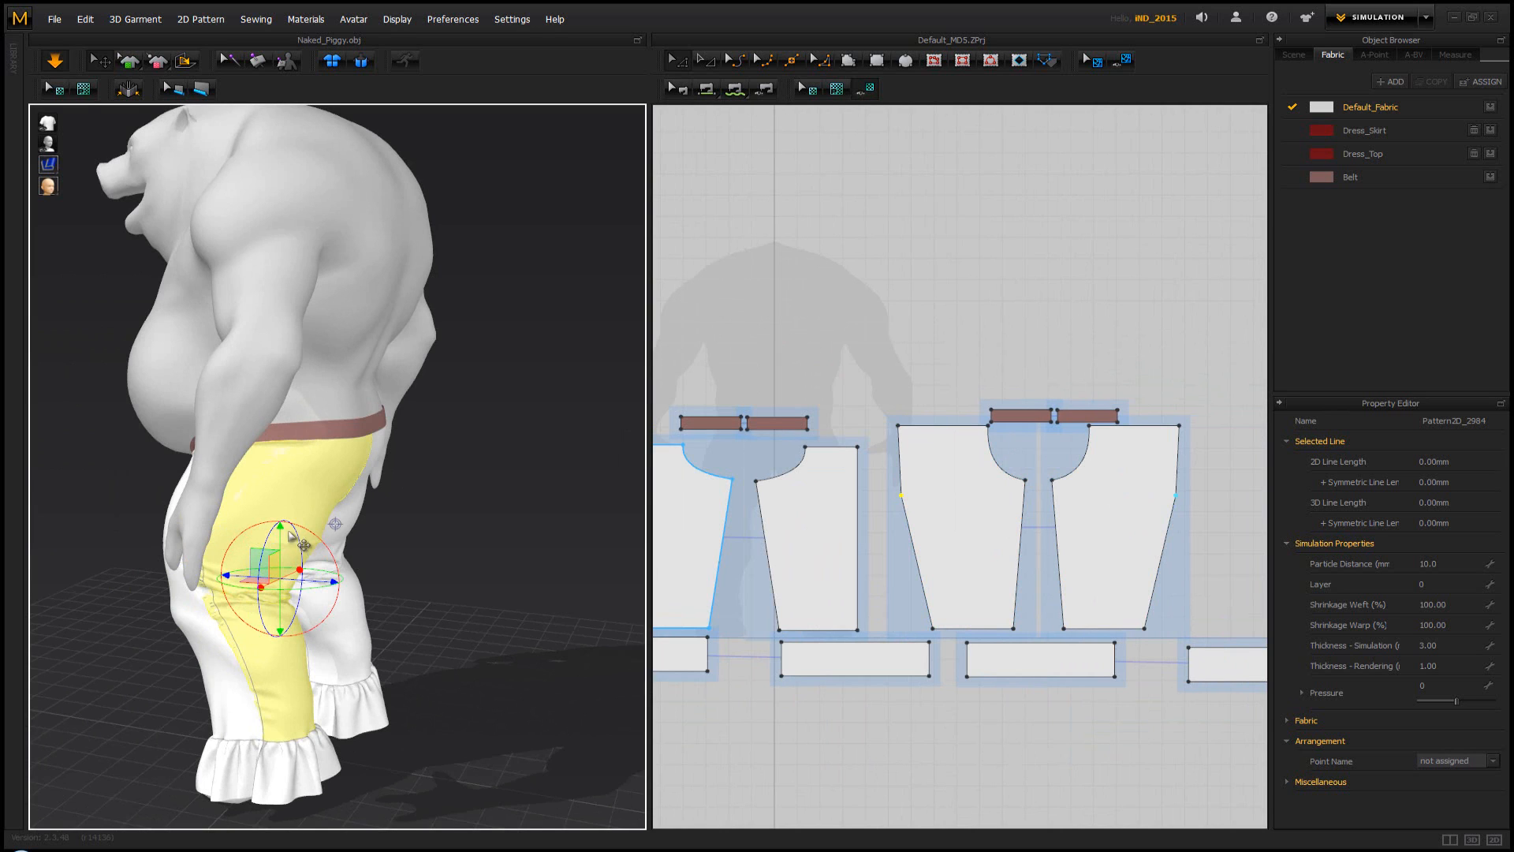
right_click_drag(392, 521, 428, 504)
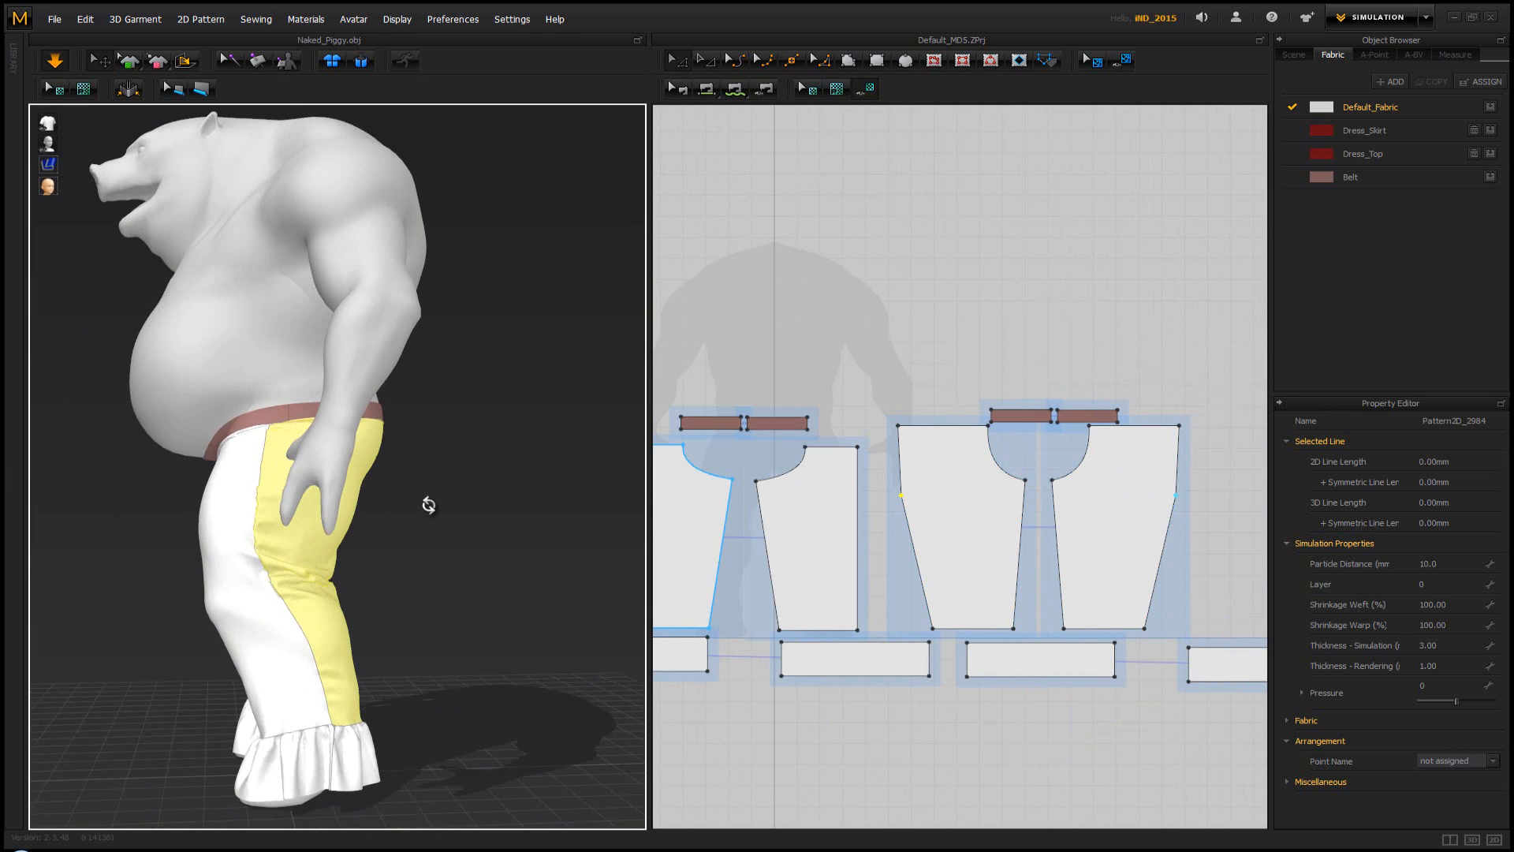
key("space")
Set the particle distance of all trouser pieces to 20 mm and simulate the garment again
scroll(805, 470, "down", 3)
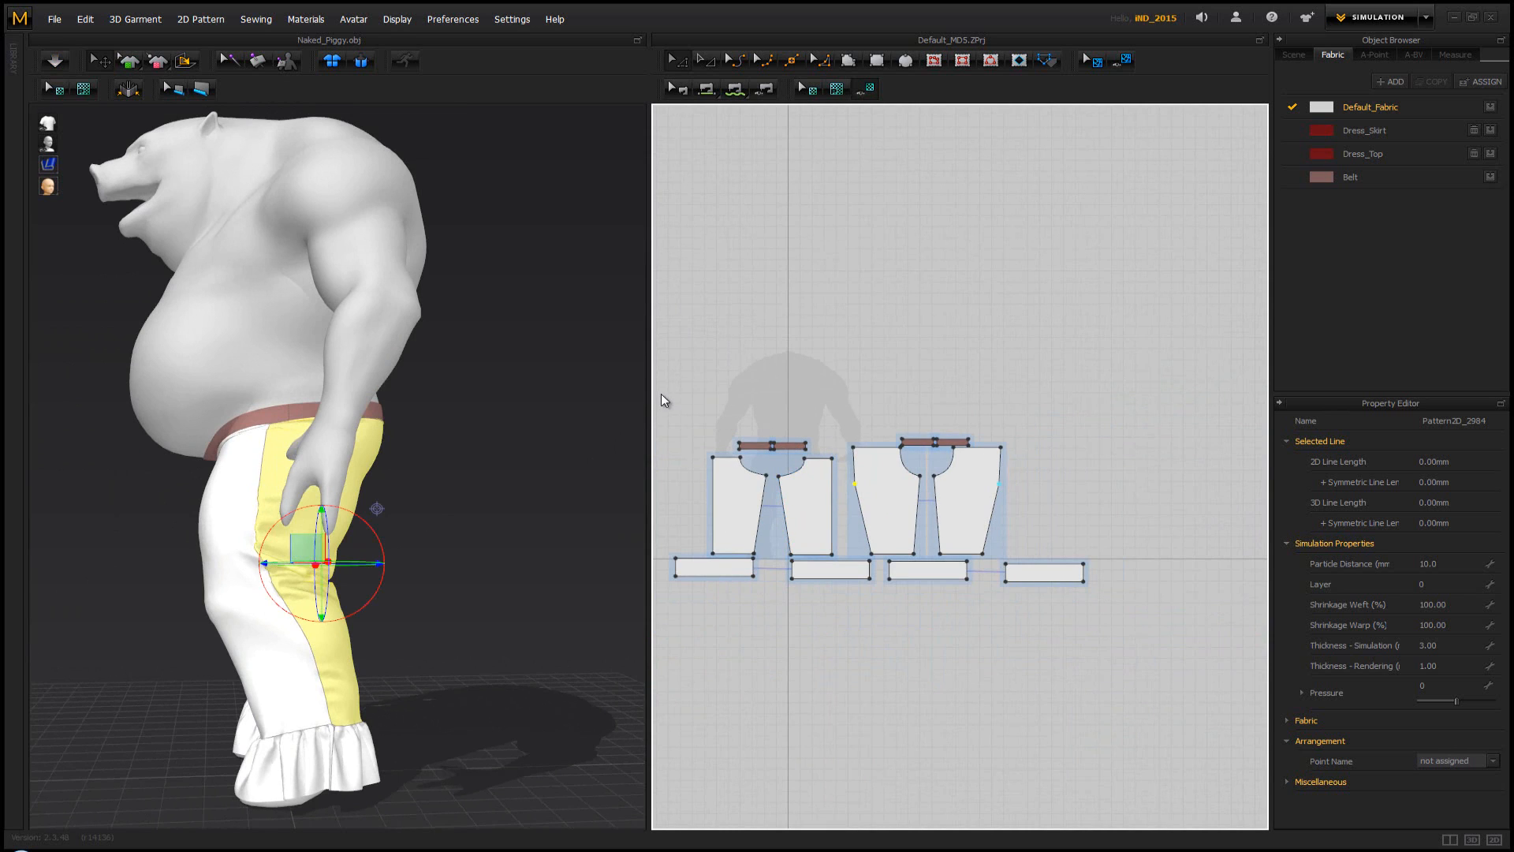
left_click_drag(662, 400, 1118, 678)
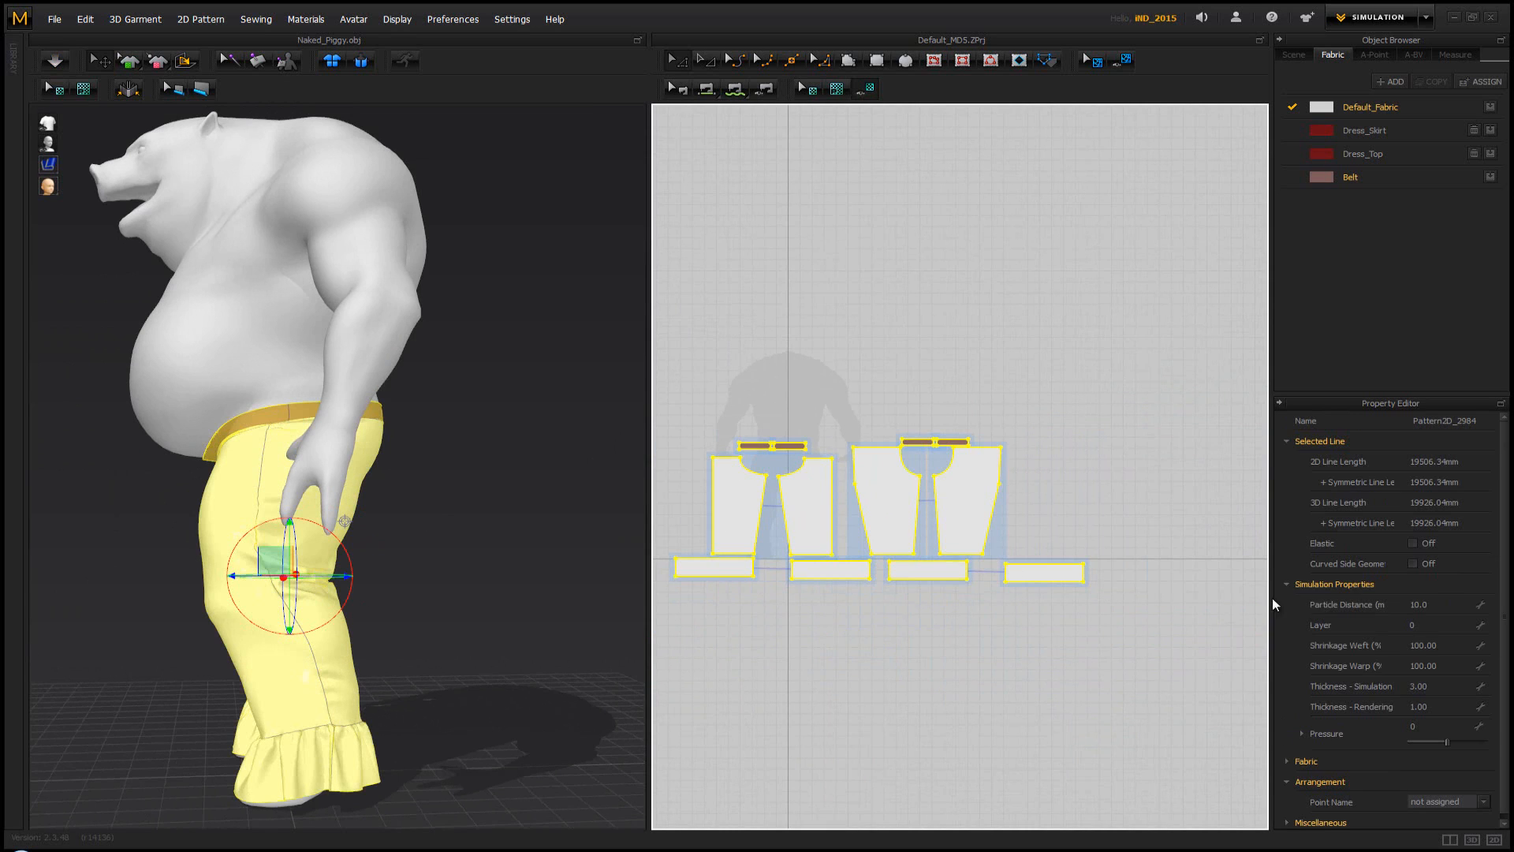
left_click(1431, 604)
key("Return")
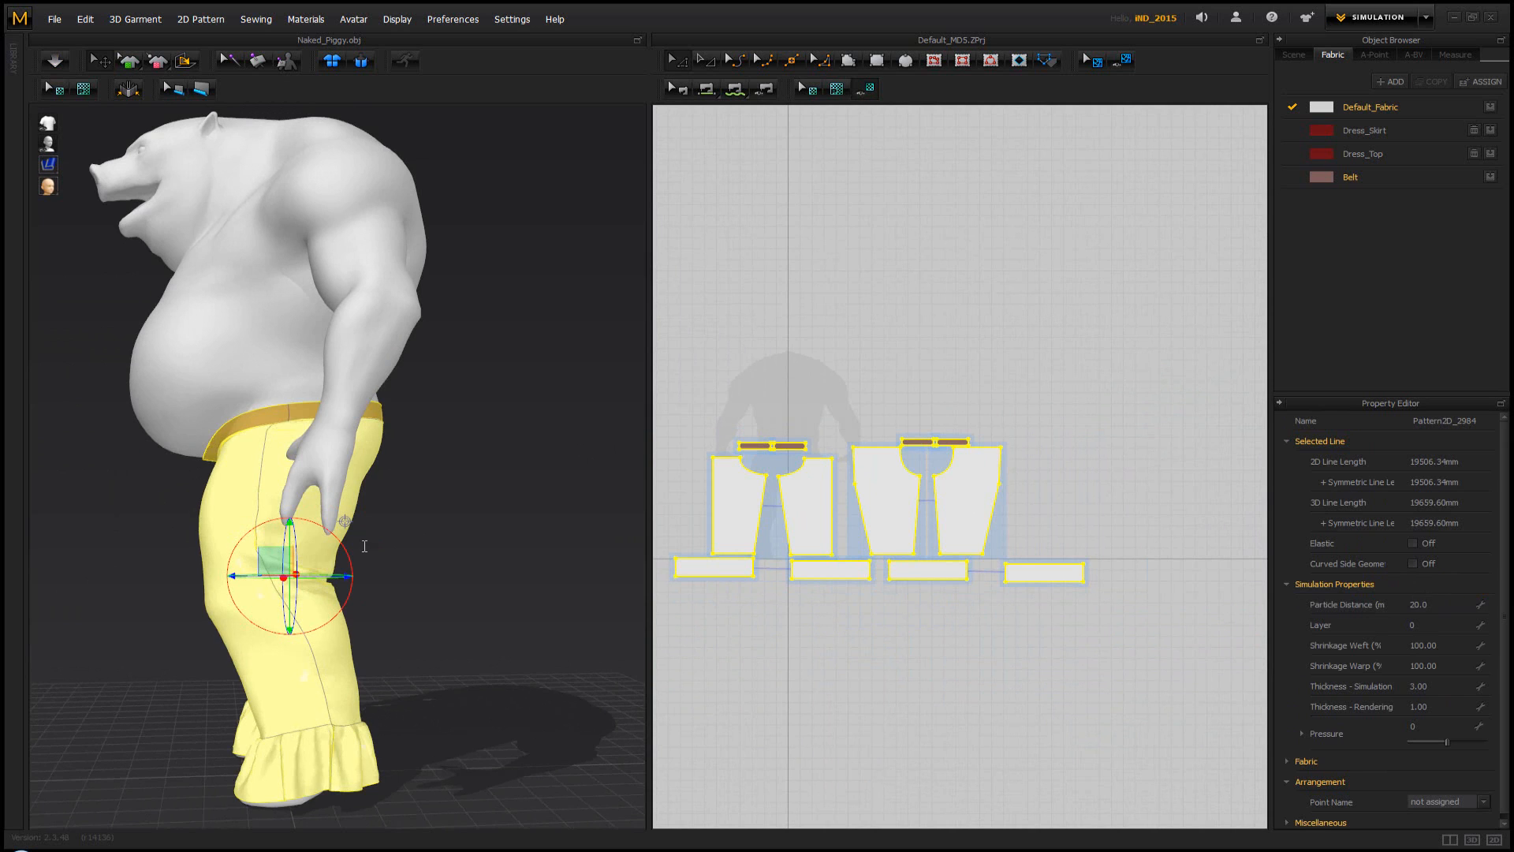
left_click(477, 477)
right_click_drag(477, 476, 402, 500)
key("space")
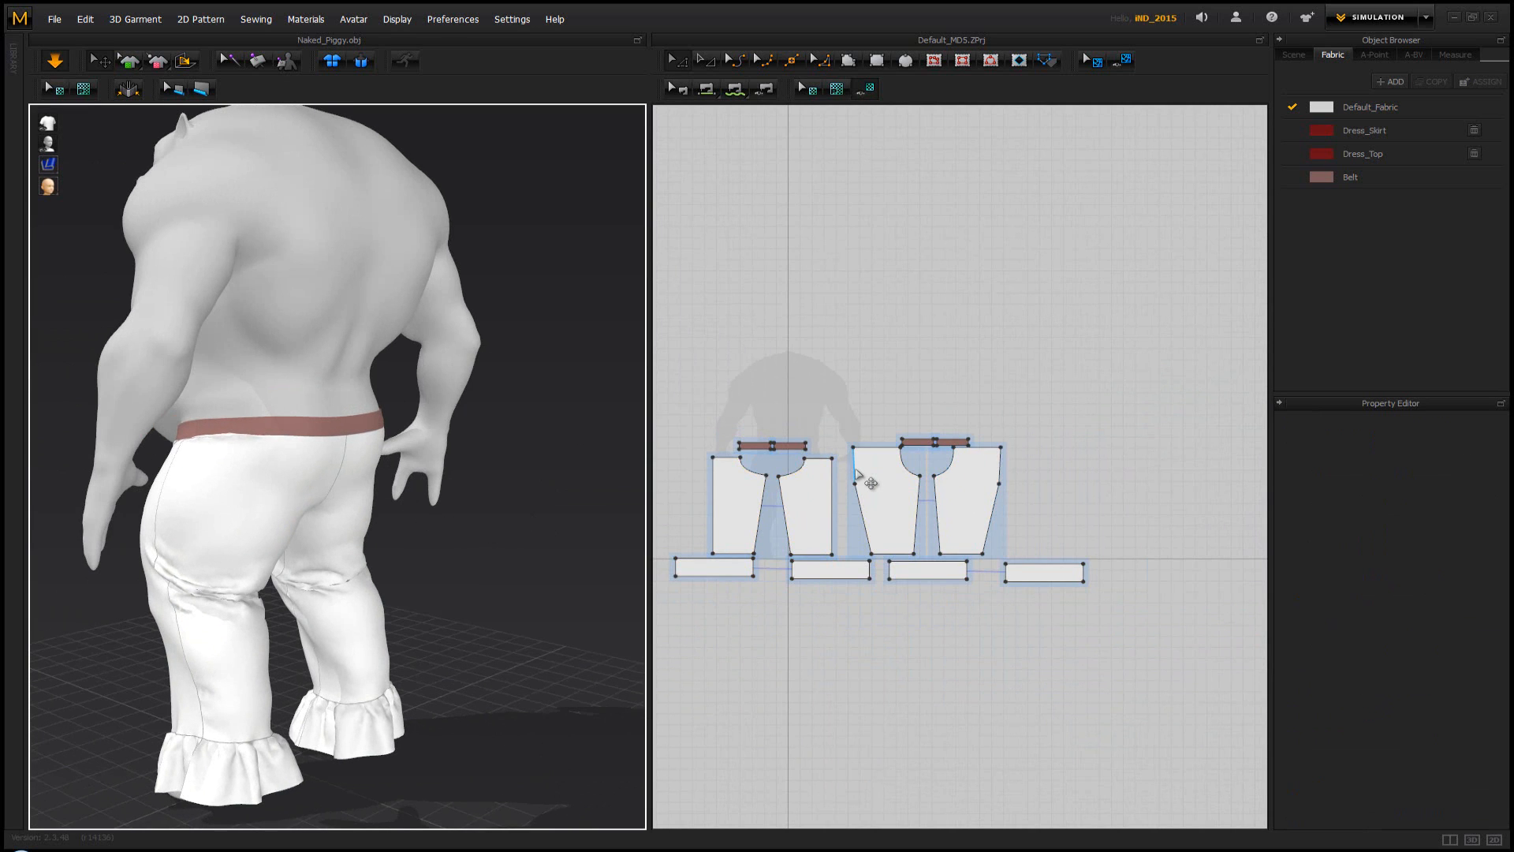
Move the upper outer edge of the back leg pieces outward to widen the hips, and simulate the garment
left_click_drag(855, 469, 842, 470)
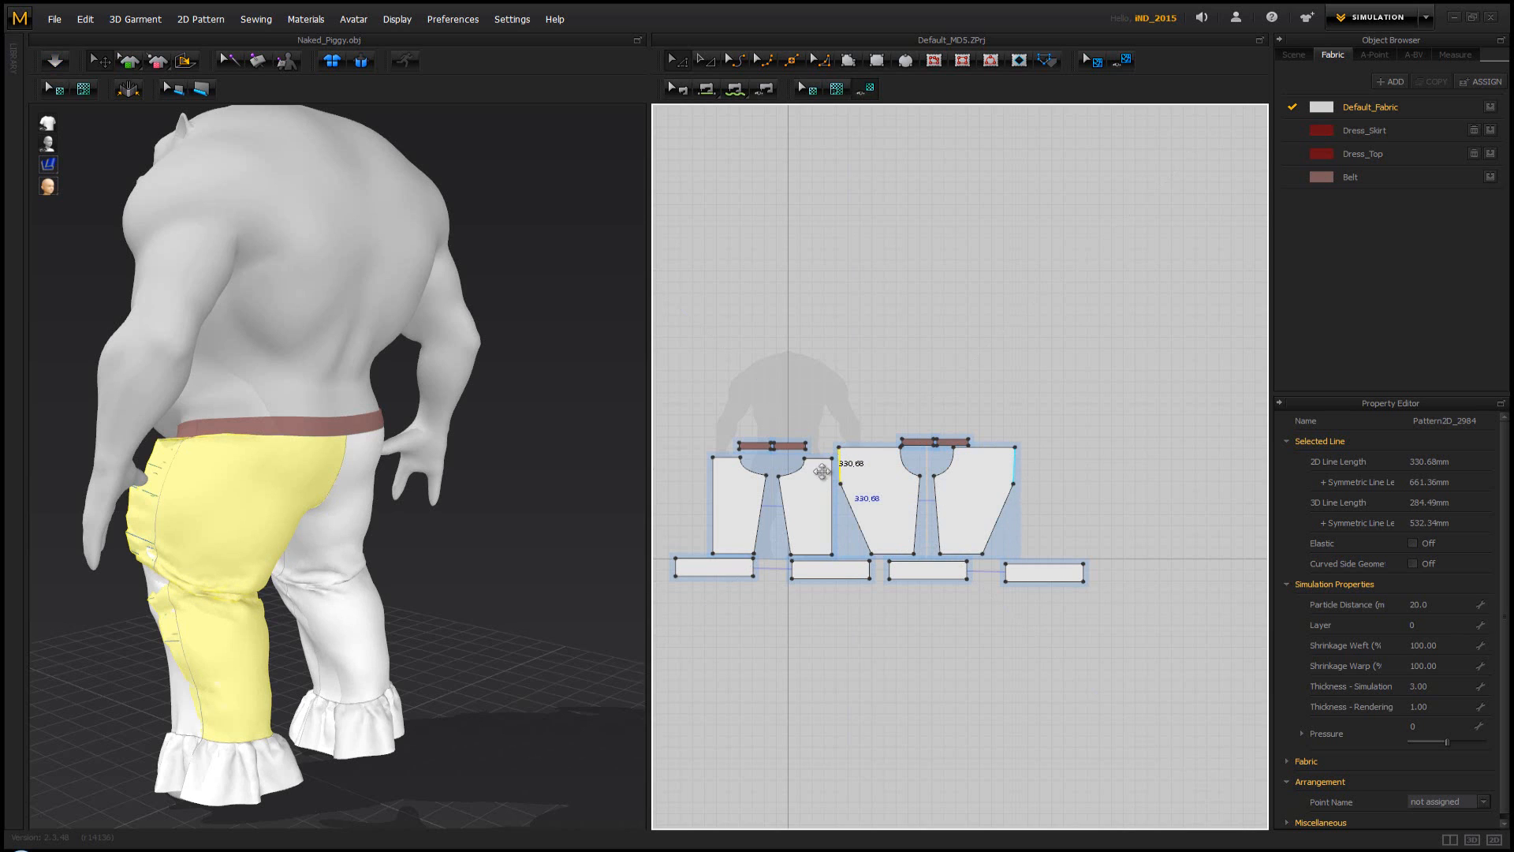
key("space")
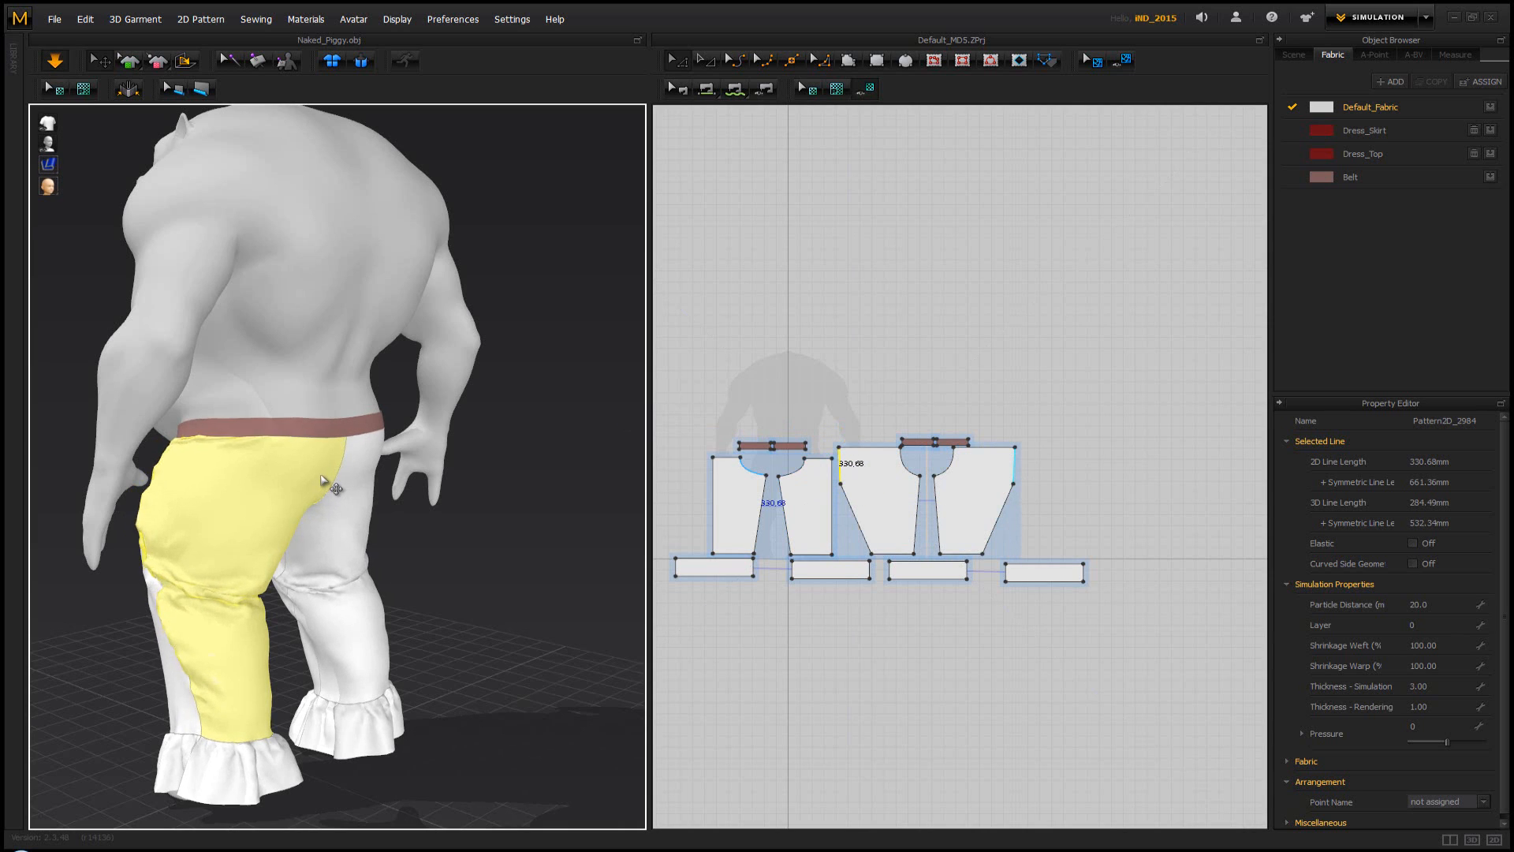
left_click(446, 531)
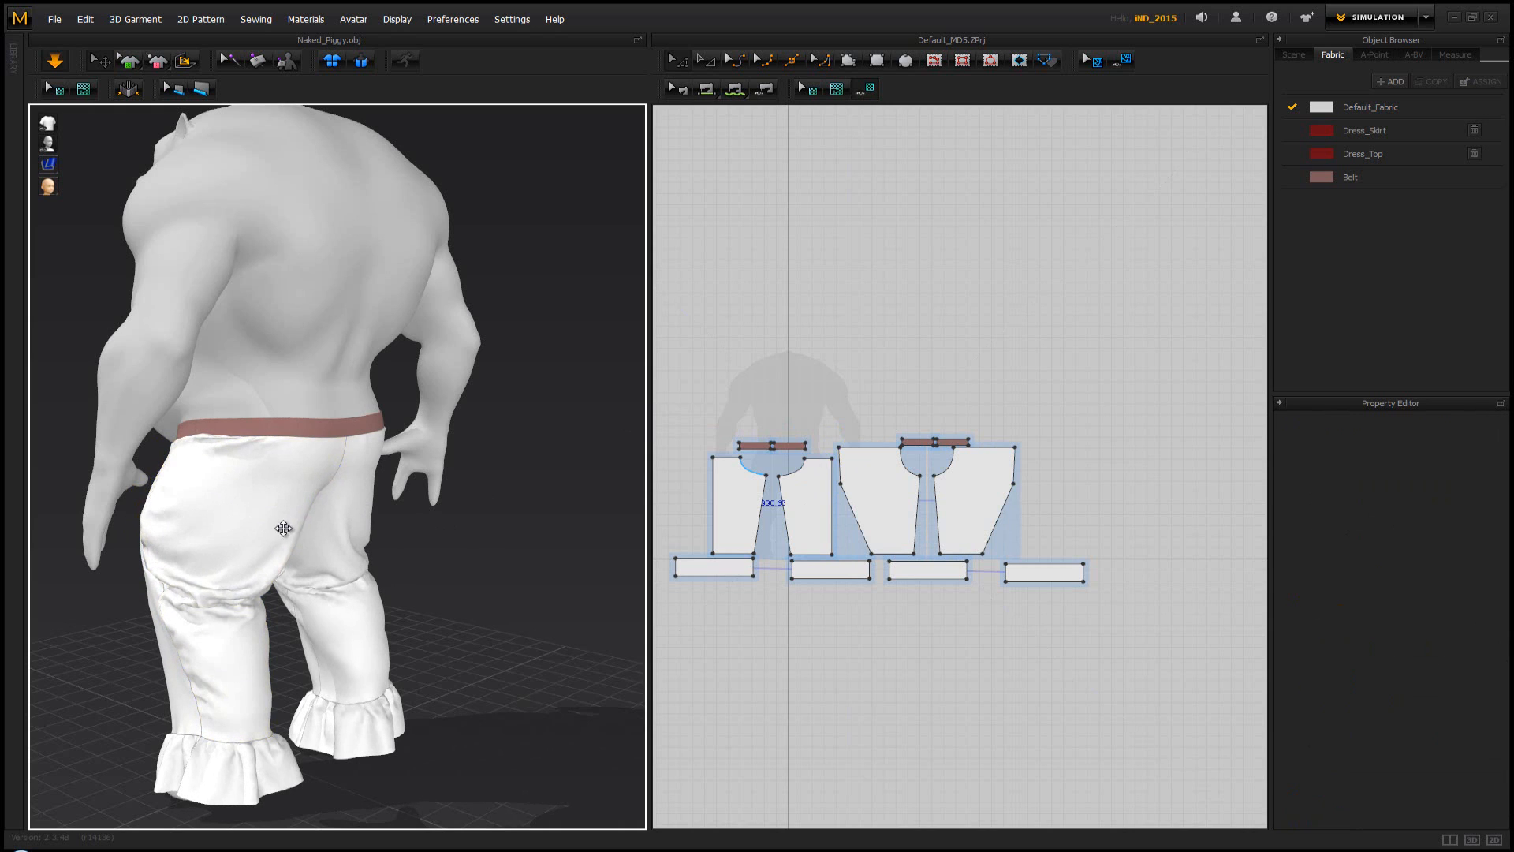
Tug the cloth on both back legs of the avatar to settle the widened seat
left_click_drag(283, 529, 324, 530)
left_click(456, 544)
right_click_drag(456, 544, 368, 522)
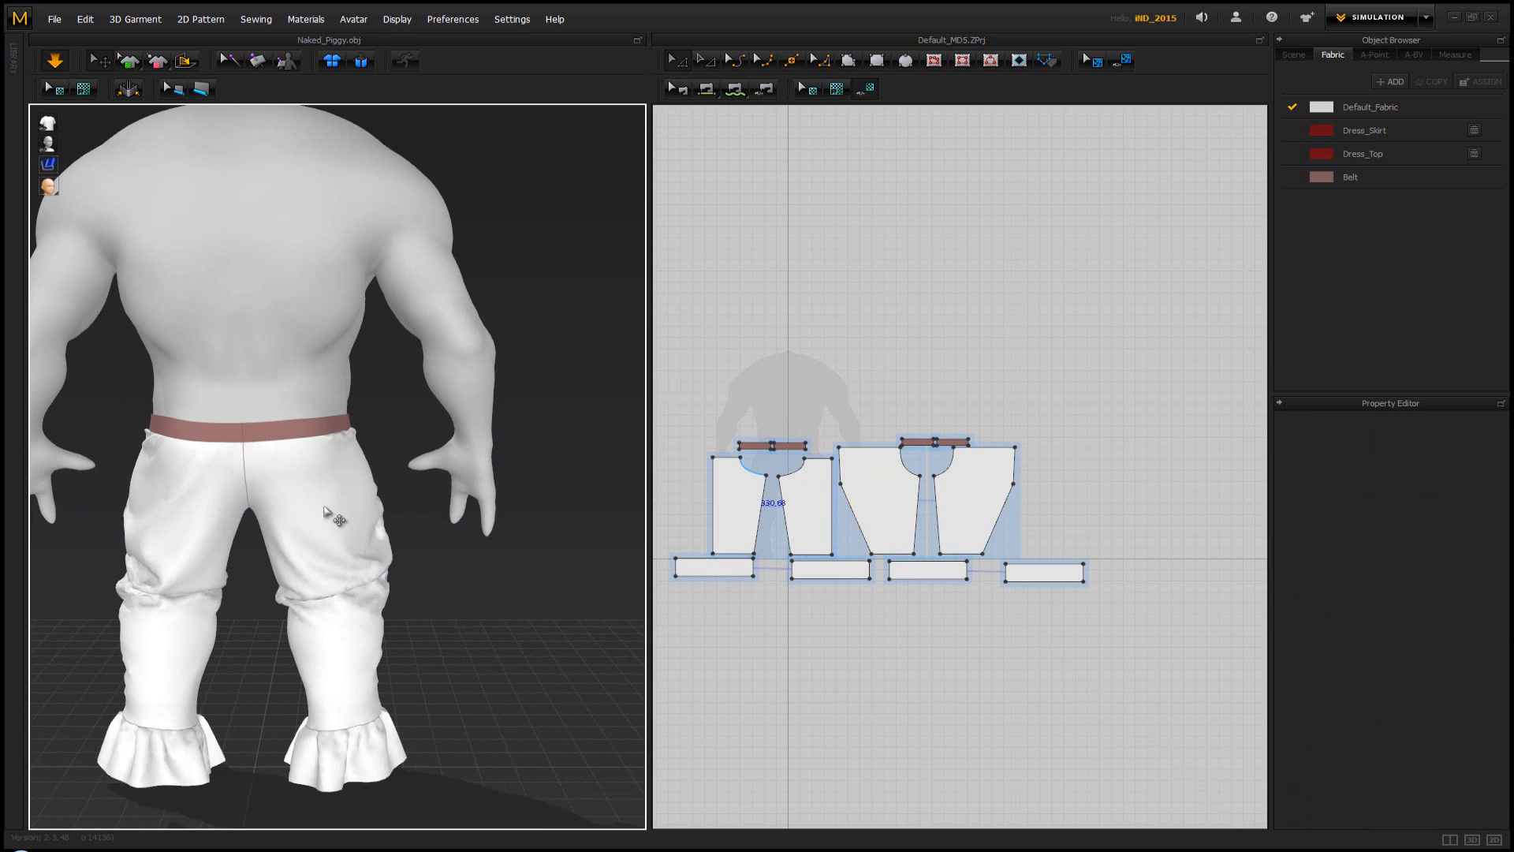
left_click_drag(324, 509, 289, 580)
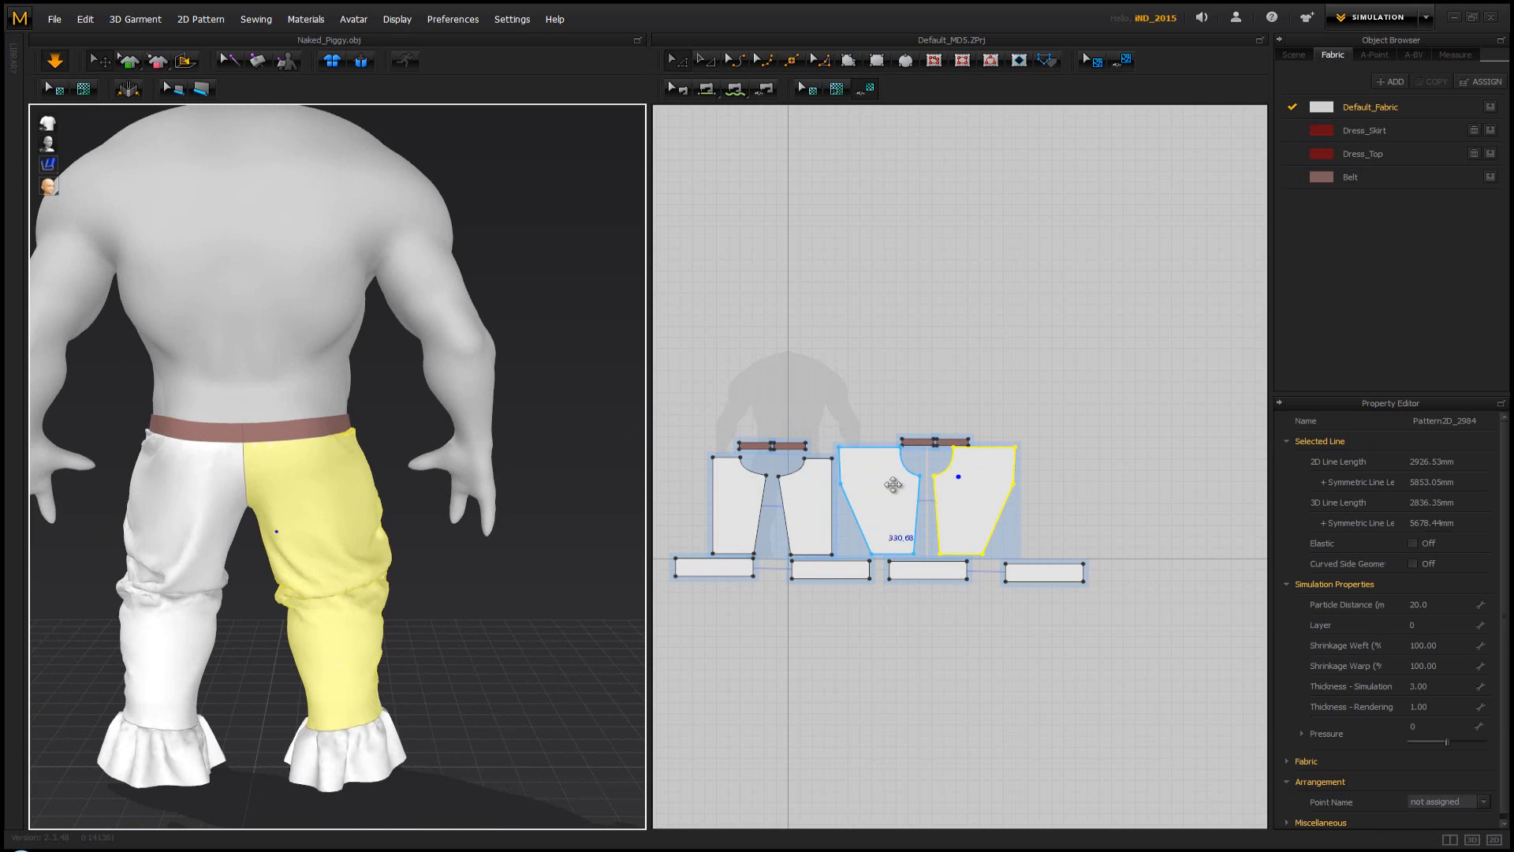
left_click(929, 465)
Reshape the curved crotch edge of the back leg pieces, trying a deeper bow before flattening it to about 319 mm long
scroll(935, 474, "up", 5)
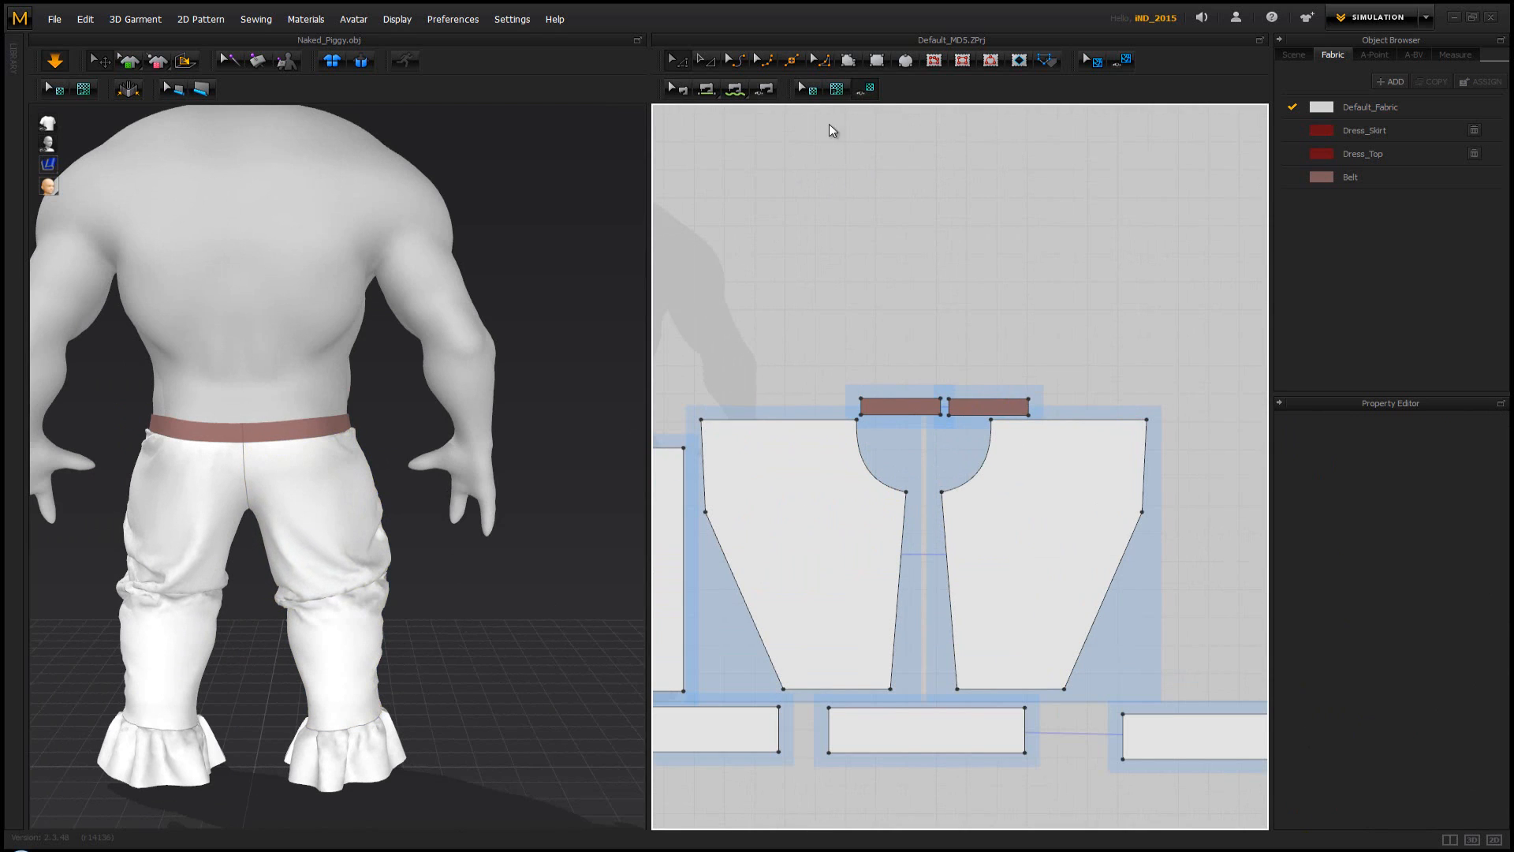
left_click(863, 457)
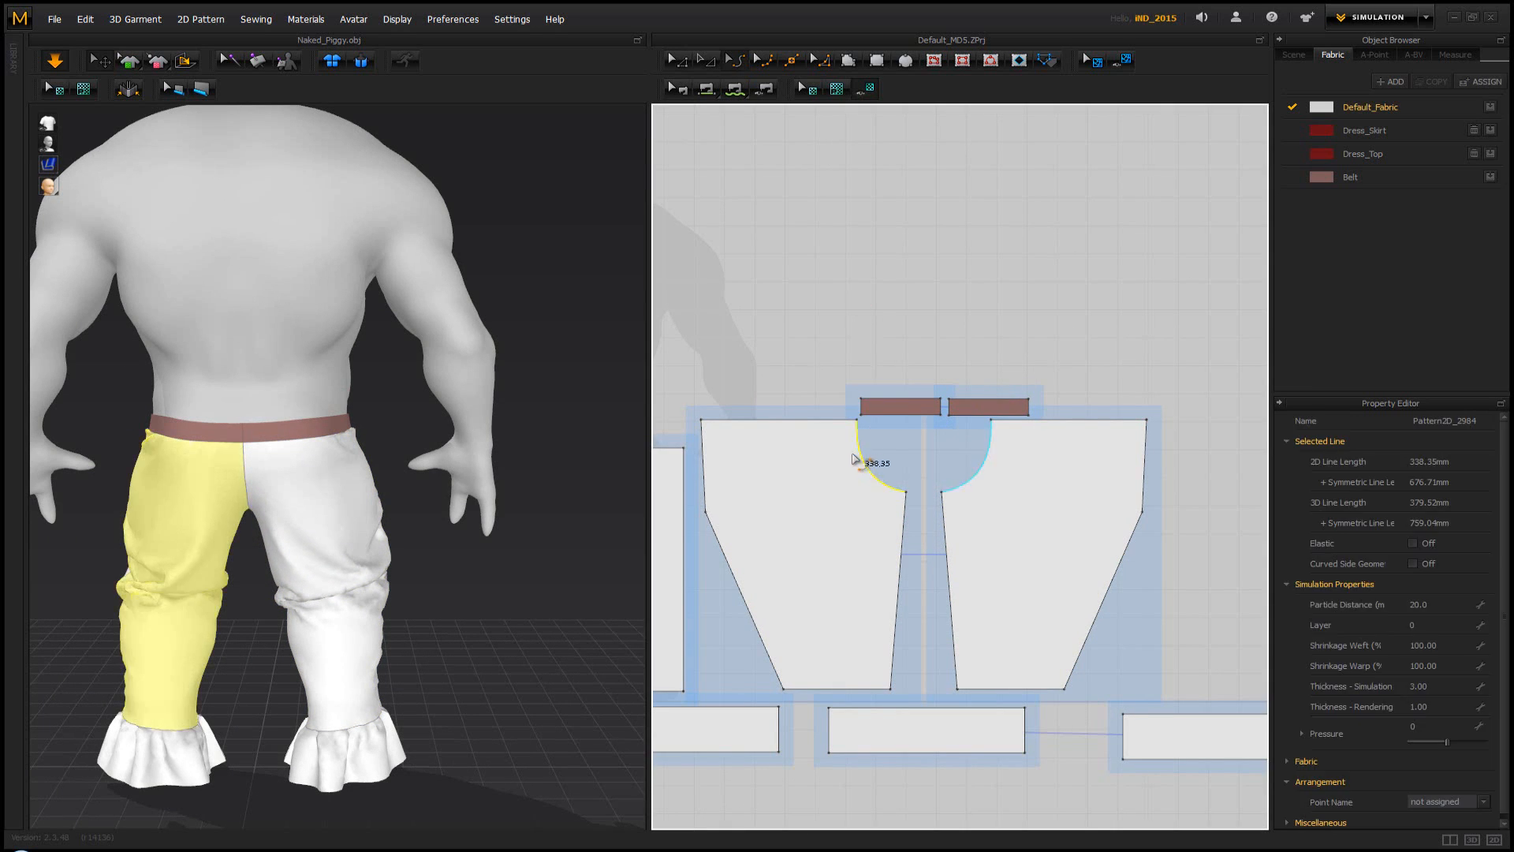
left_click_drag(824, 467, 822, 466)
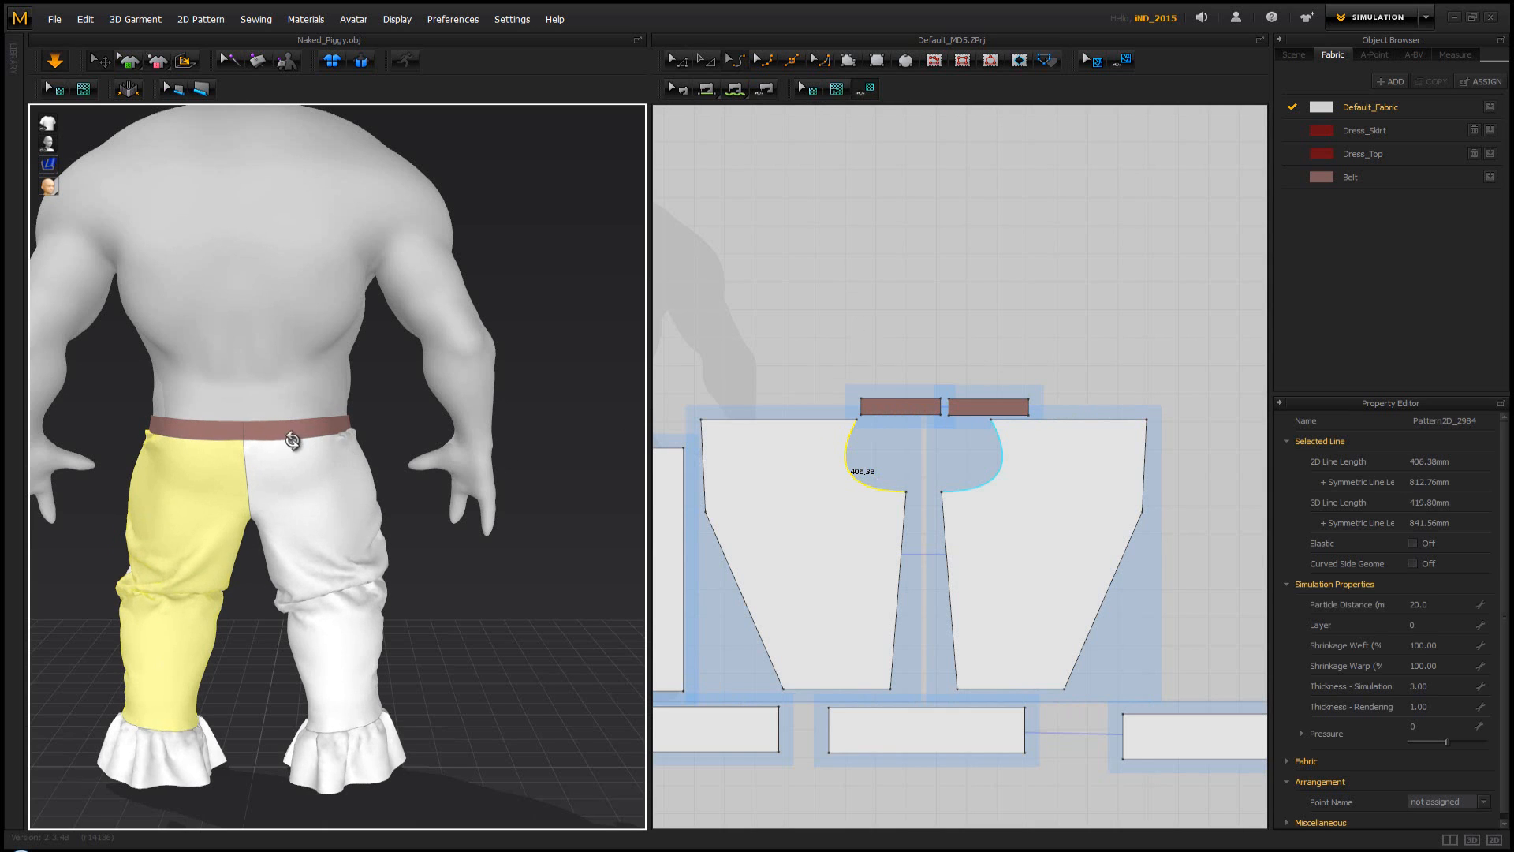
right_click_drag(292, 440, 500, 440)
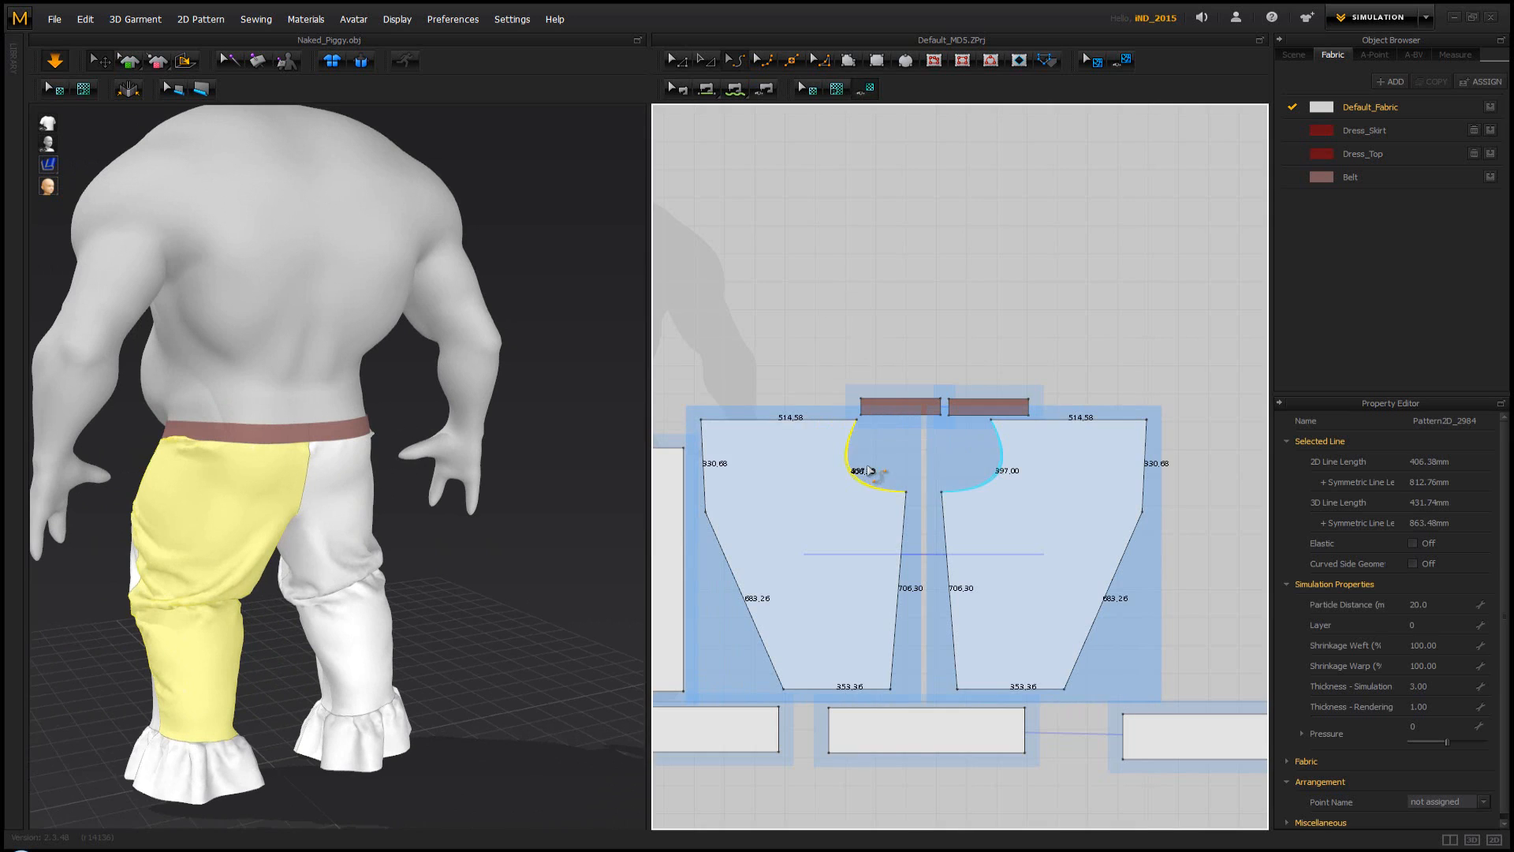
left_click_drag(869, 470, 877, 460)
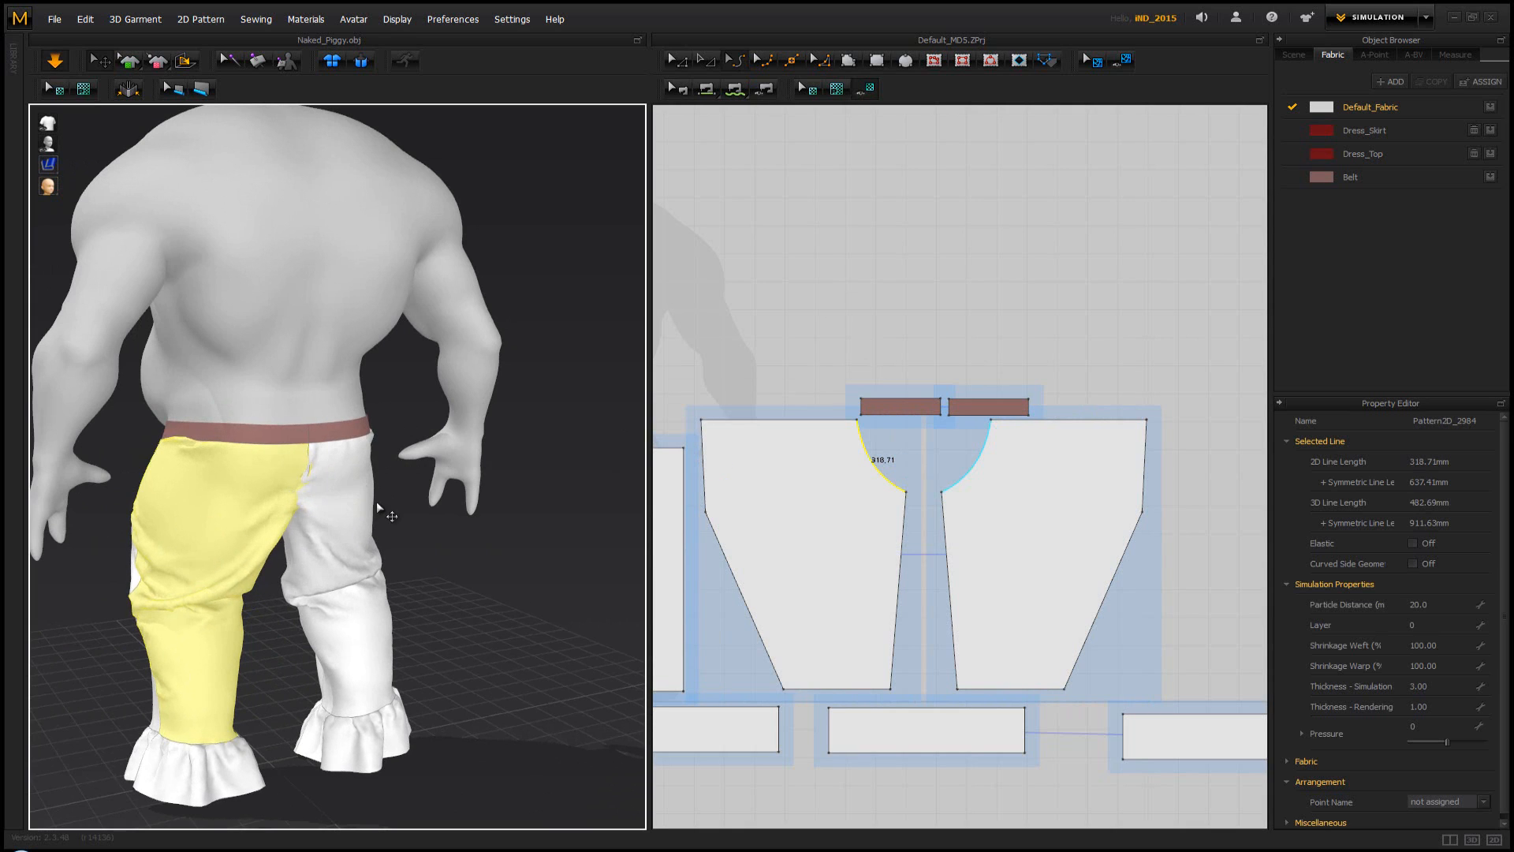
Adjust the drape at the back by pulling the leg cloth and lifting the rear of the belt up the avatar's back
left_click(351, 518)
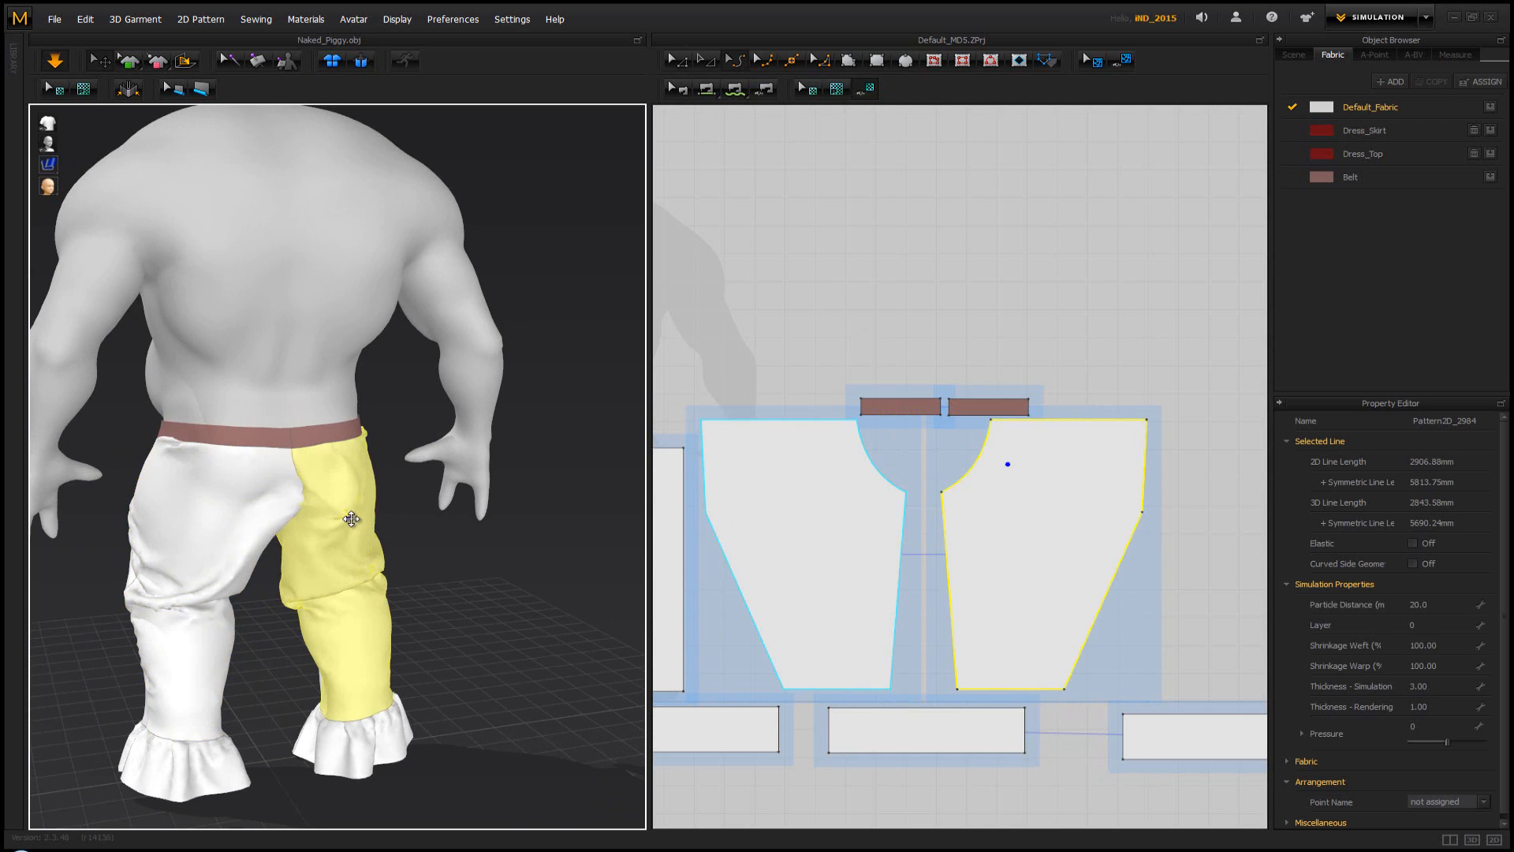
left_click(435, 541)
right_click_drag(436, 541, 418, 479)
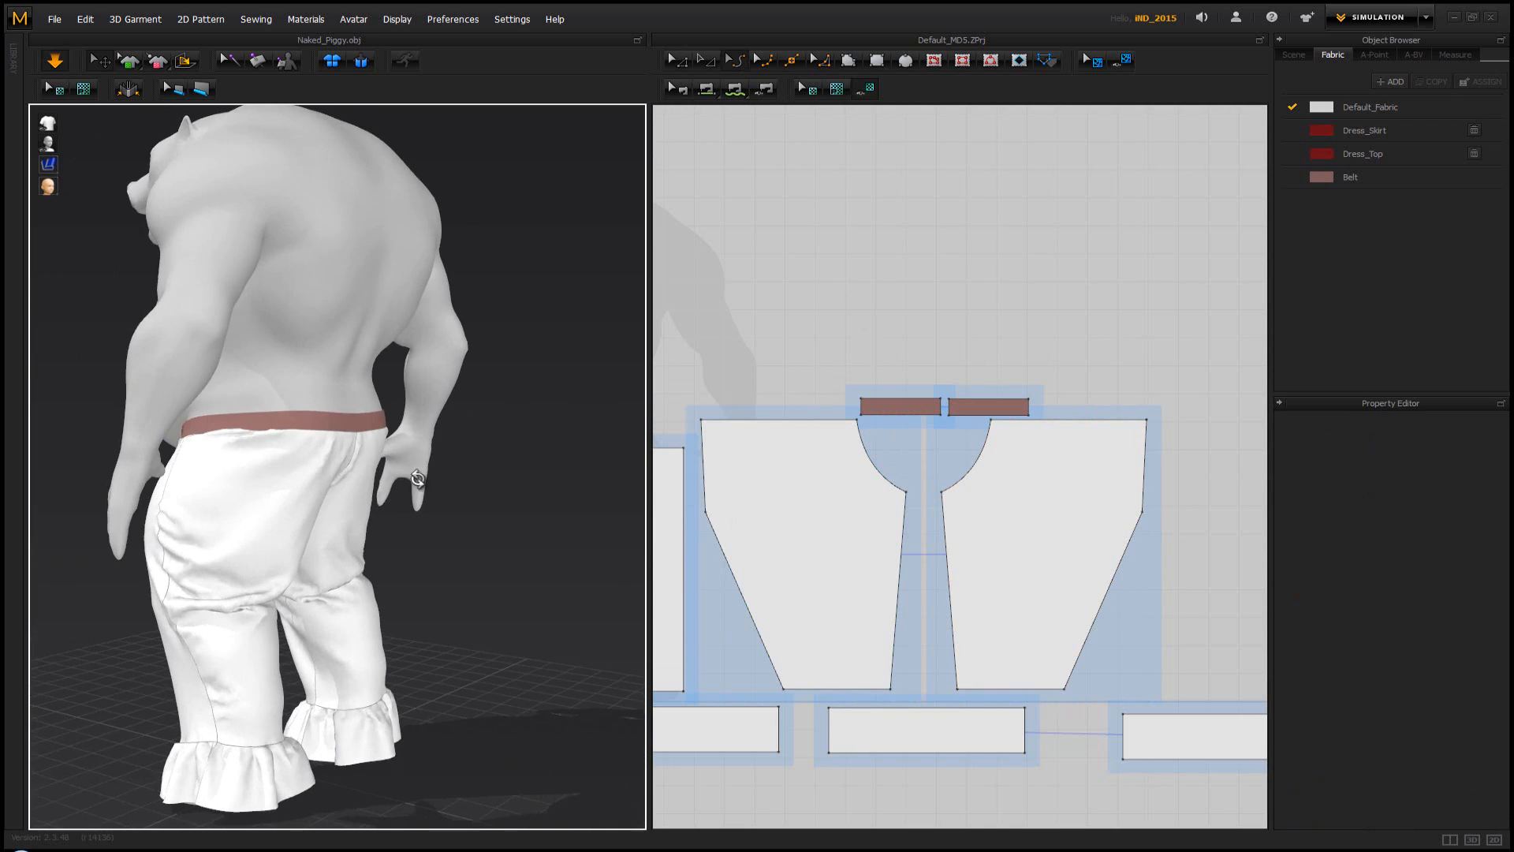
left_click_drag(369, 425, 353, 355)
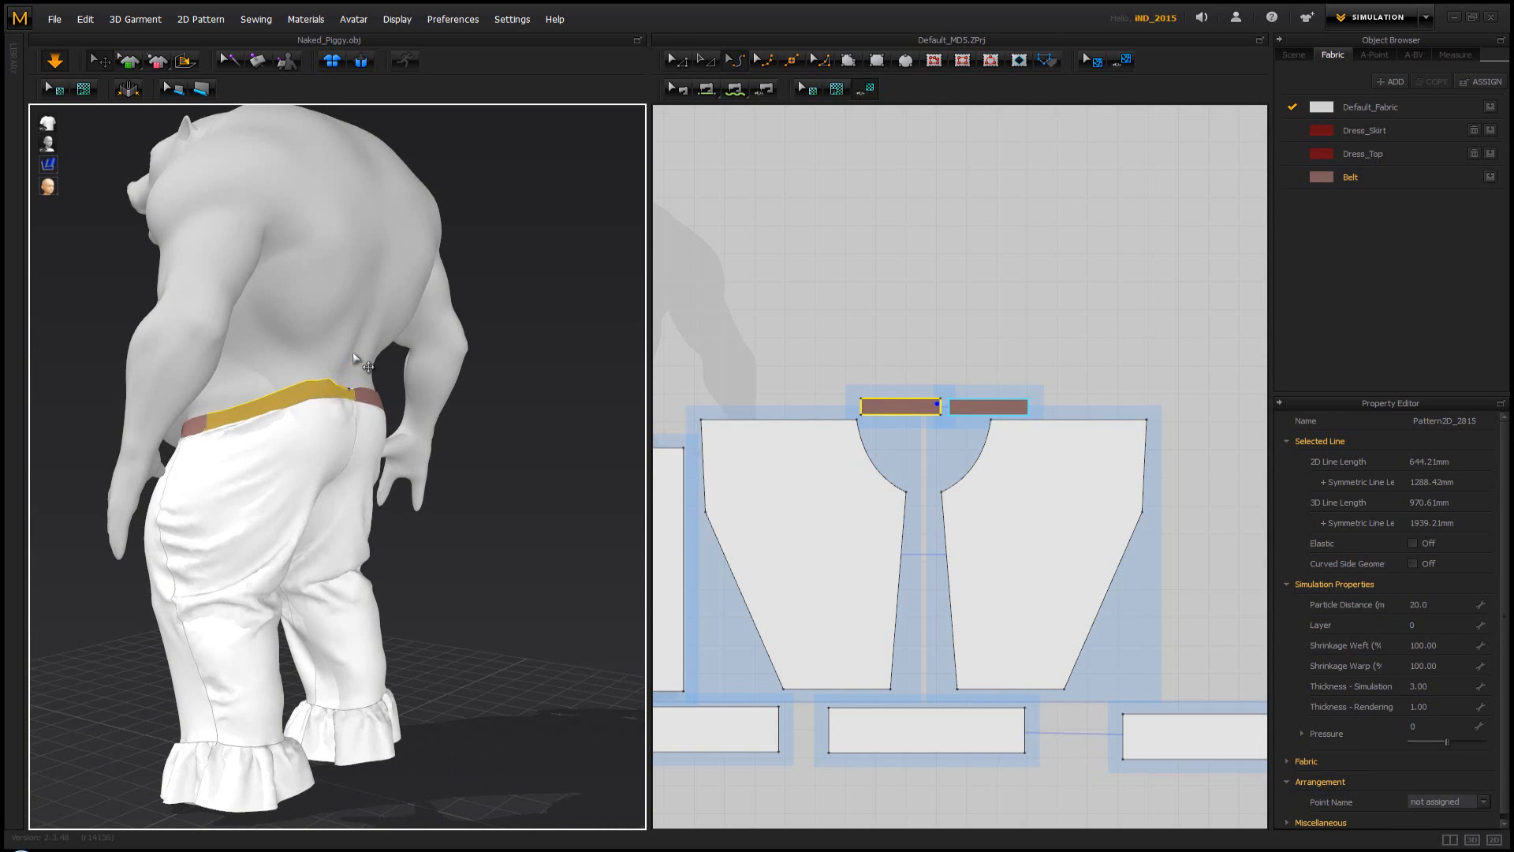
Pull the middle of the belt's rear upward on the avatar's back to raise the waistline
left_click(562, 335)
right_click_drag(561, 335, 315, 407)
left_click_drag(315, 406, 314, 366)
left_click(395, 389)
right_click_drag(395, 389, 573, 403)
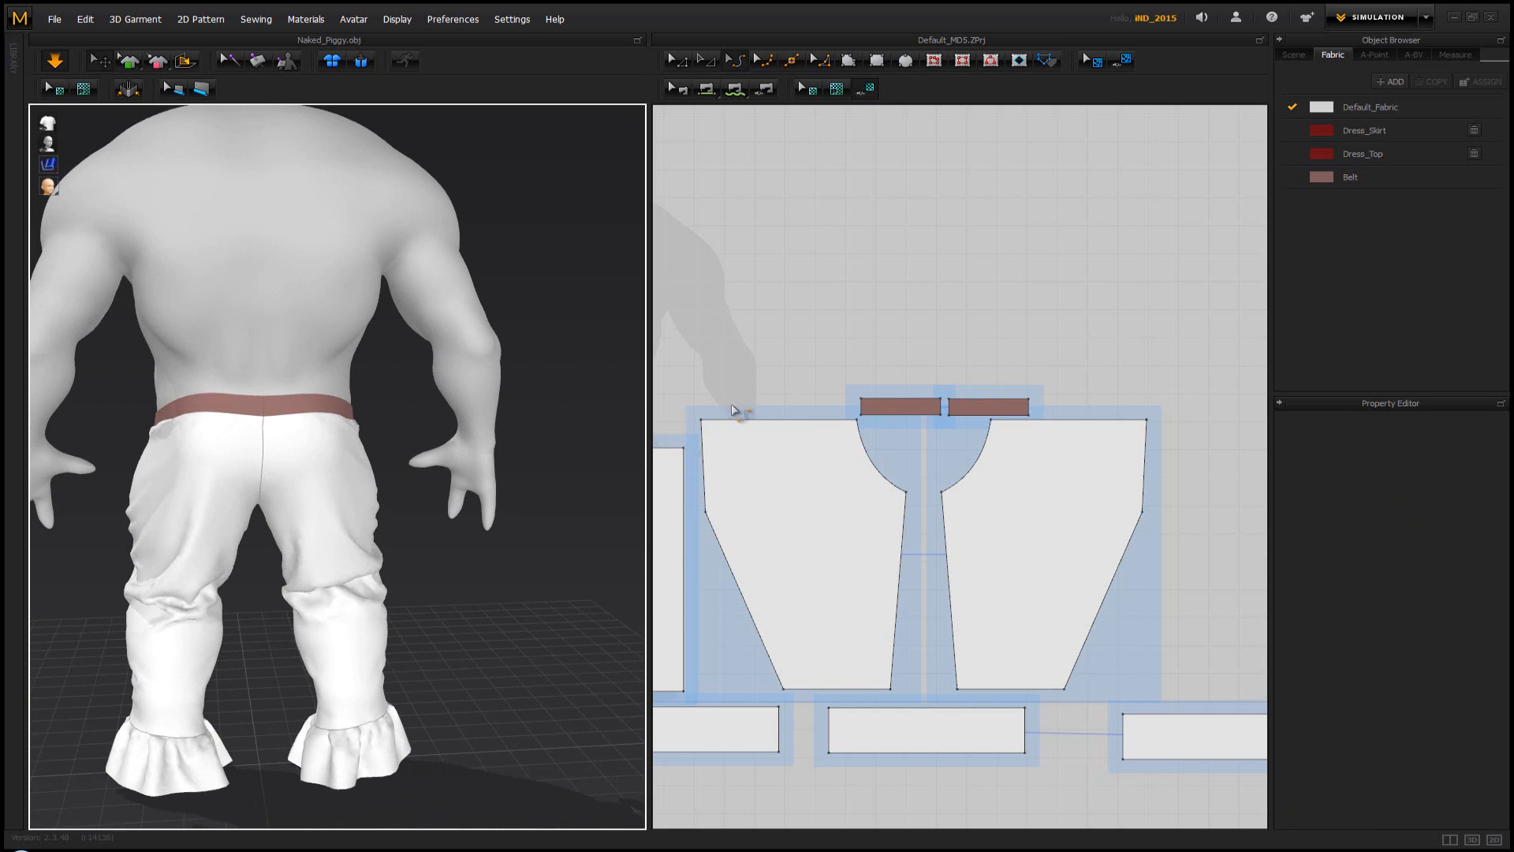
Set the particle distance of all belt, leg and cuff pieces to 10 and start simulating the garment
scroll(741, 410, "down", 3)
middle_click_drag(742, 410, 866, 418)
scroll(766, 315, "down", 1)
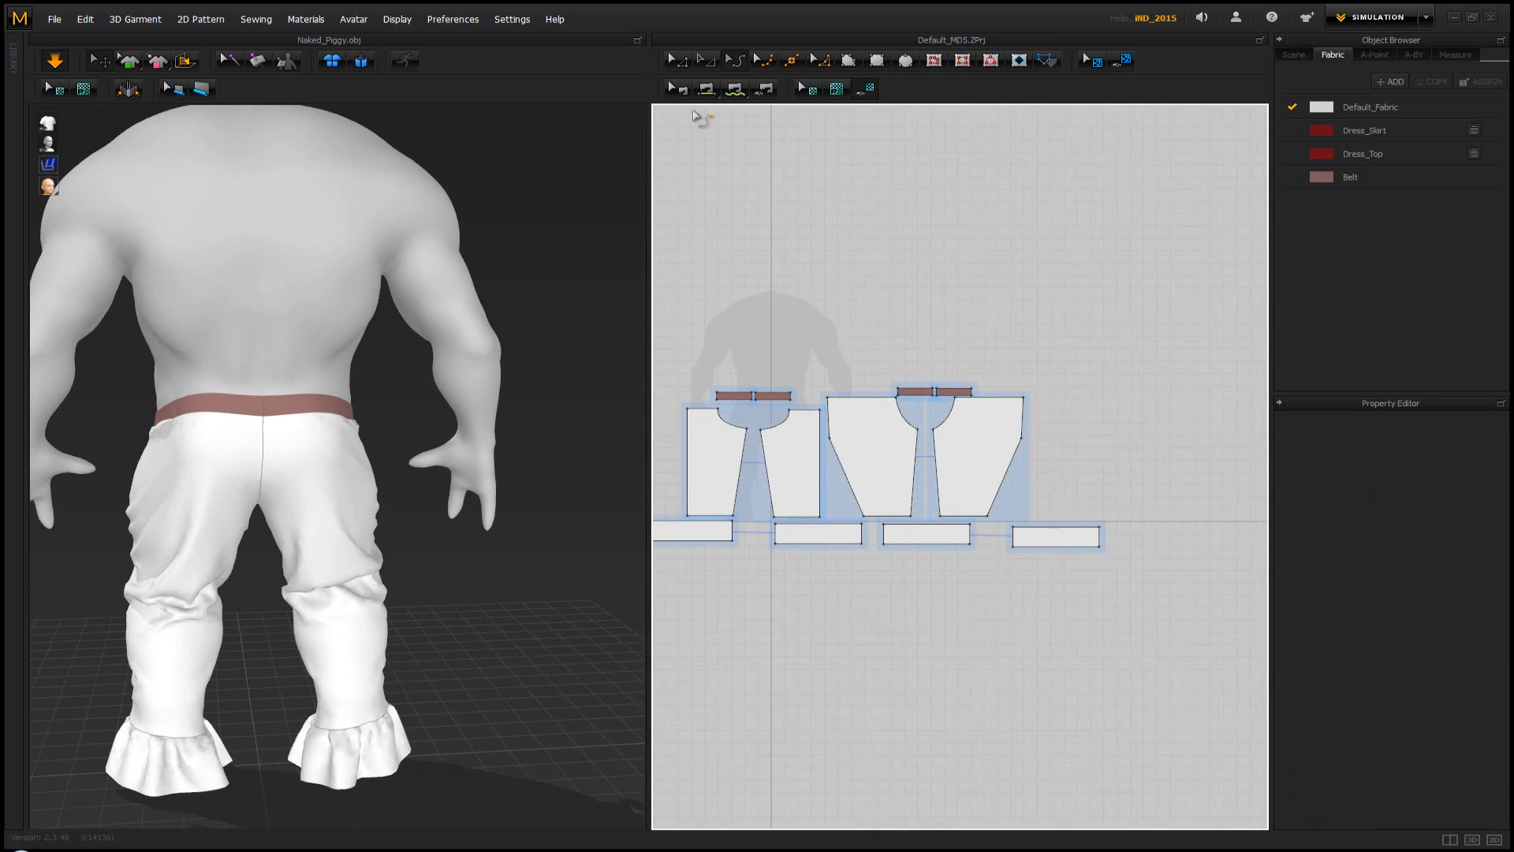
left_click(676, 63)
left_click_drag(629, 609, 631, 611)
scroll(802, 585, "up", 3)
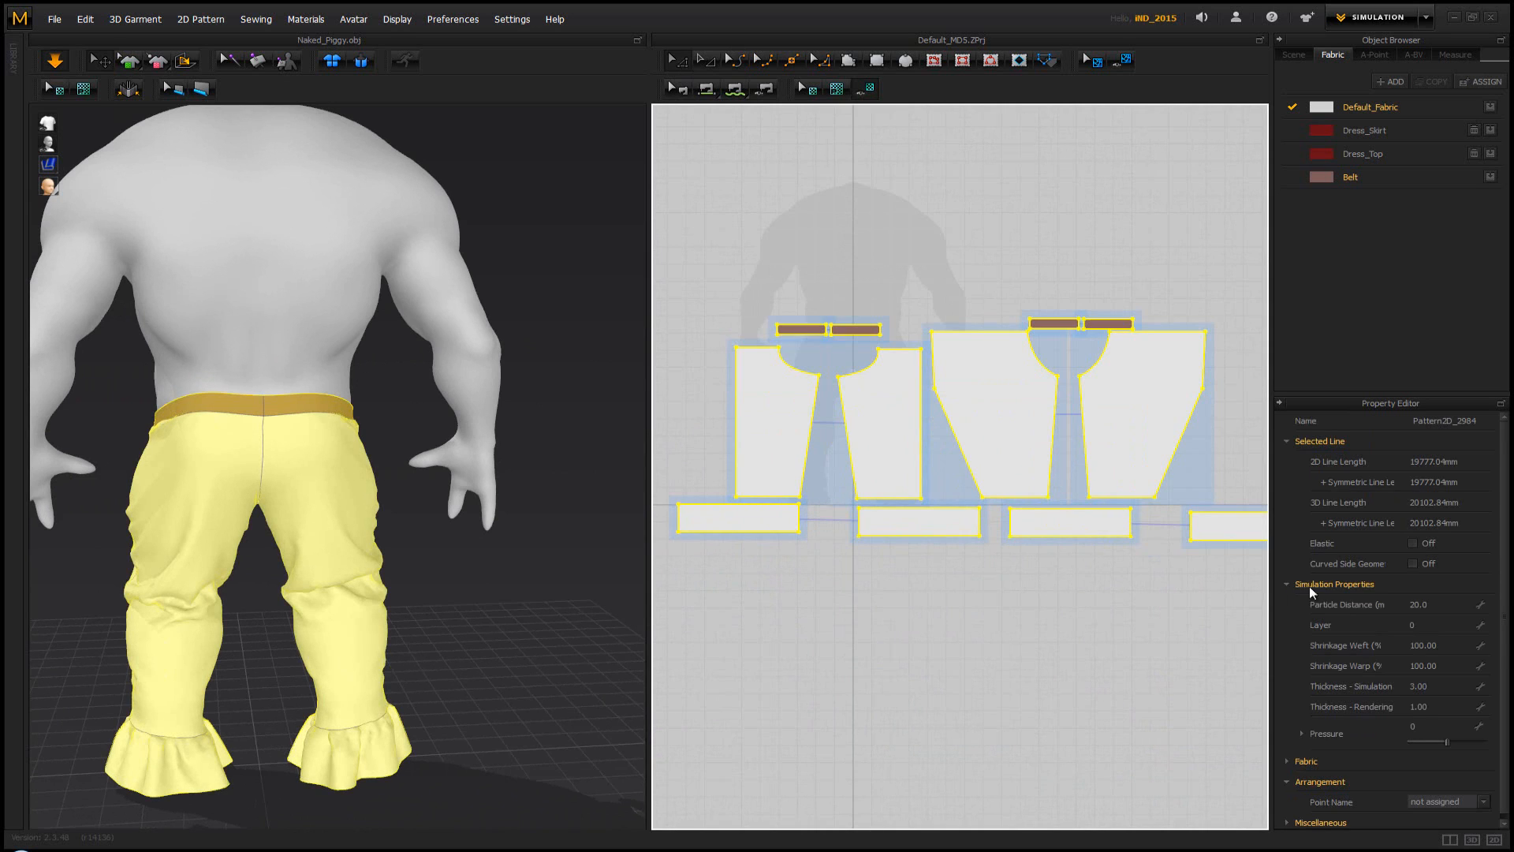
left_click(1432, 604)
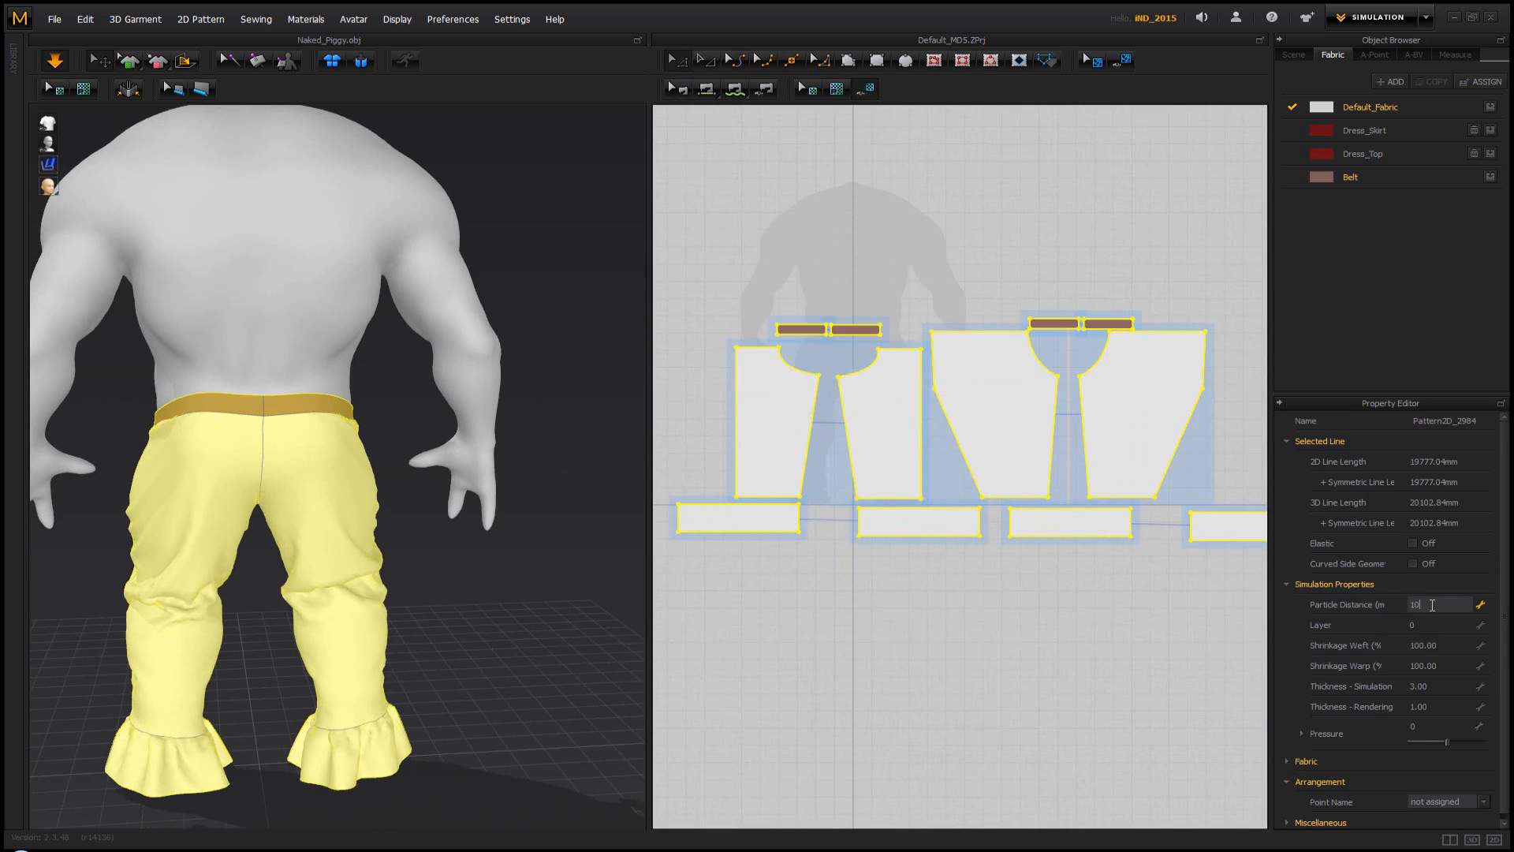
key("Return")
right_click_drag(599, 525, 466, 535)
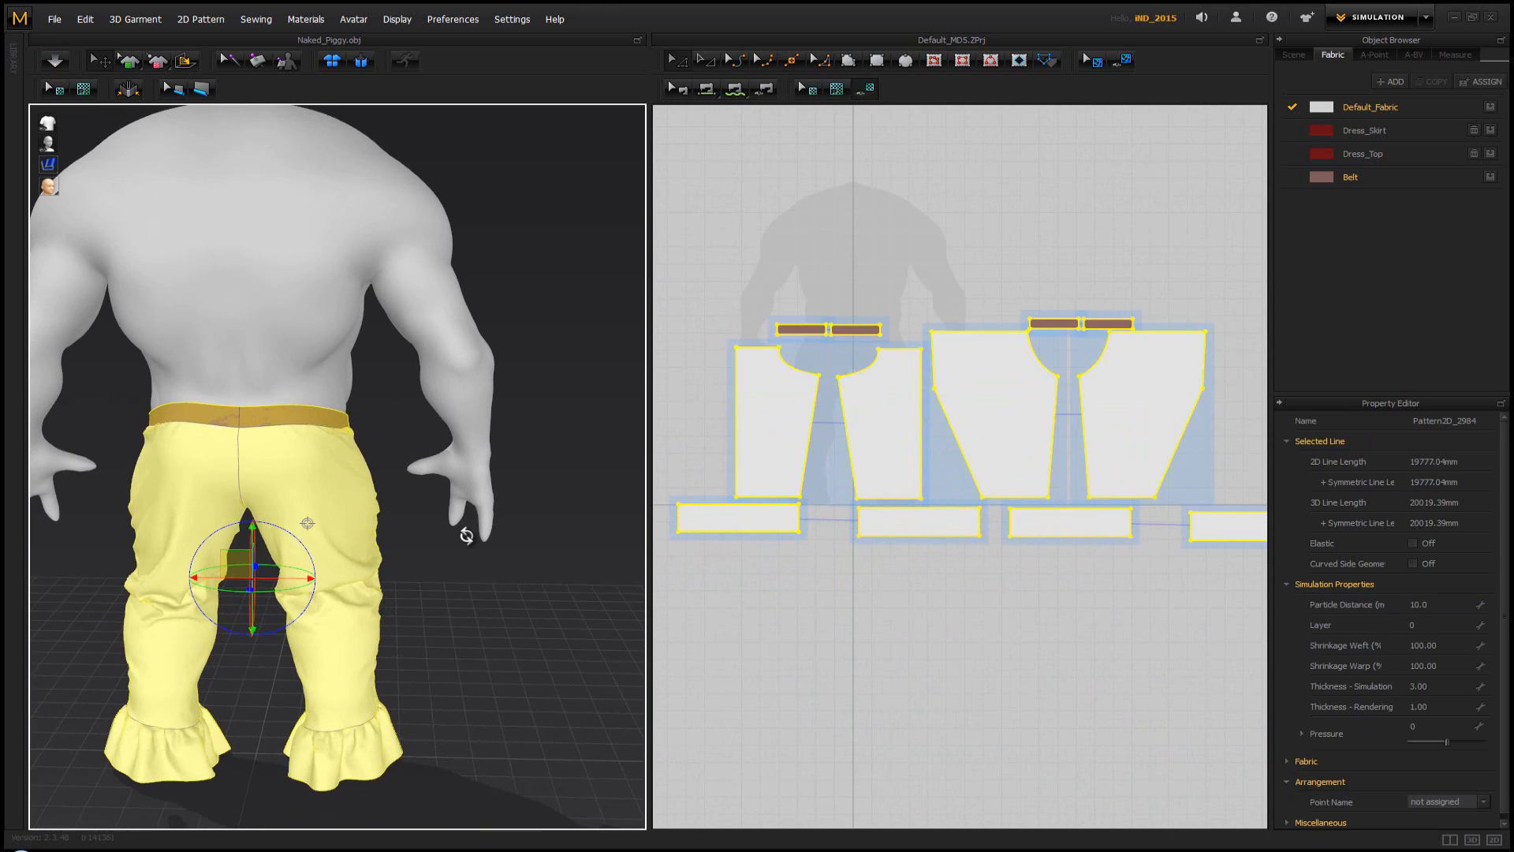
key("space")
left_click(462, 588)
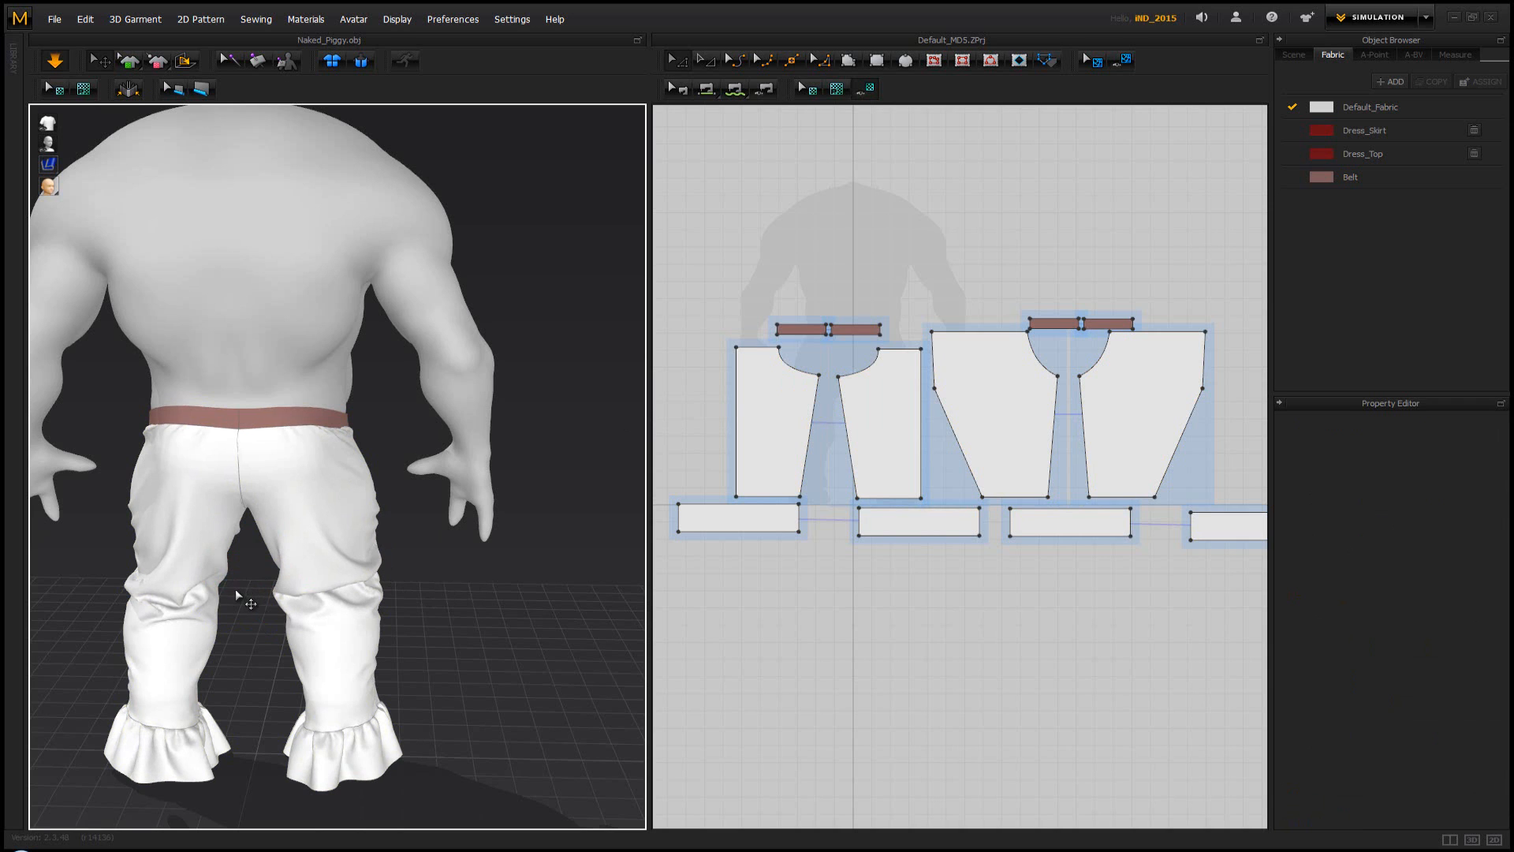
Let the finer-meshed trousers settle on the avatar while checking them all around, and stop the simulation
right_click_drag(243, 589, 314, 583)
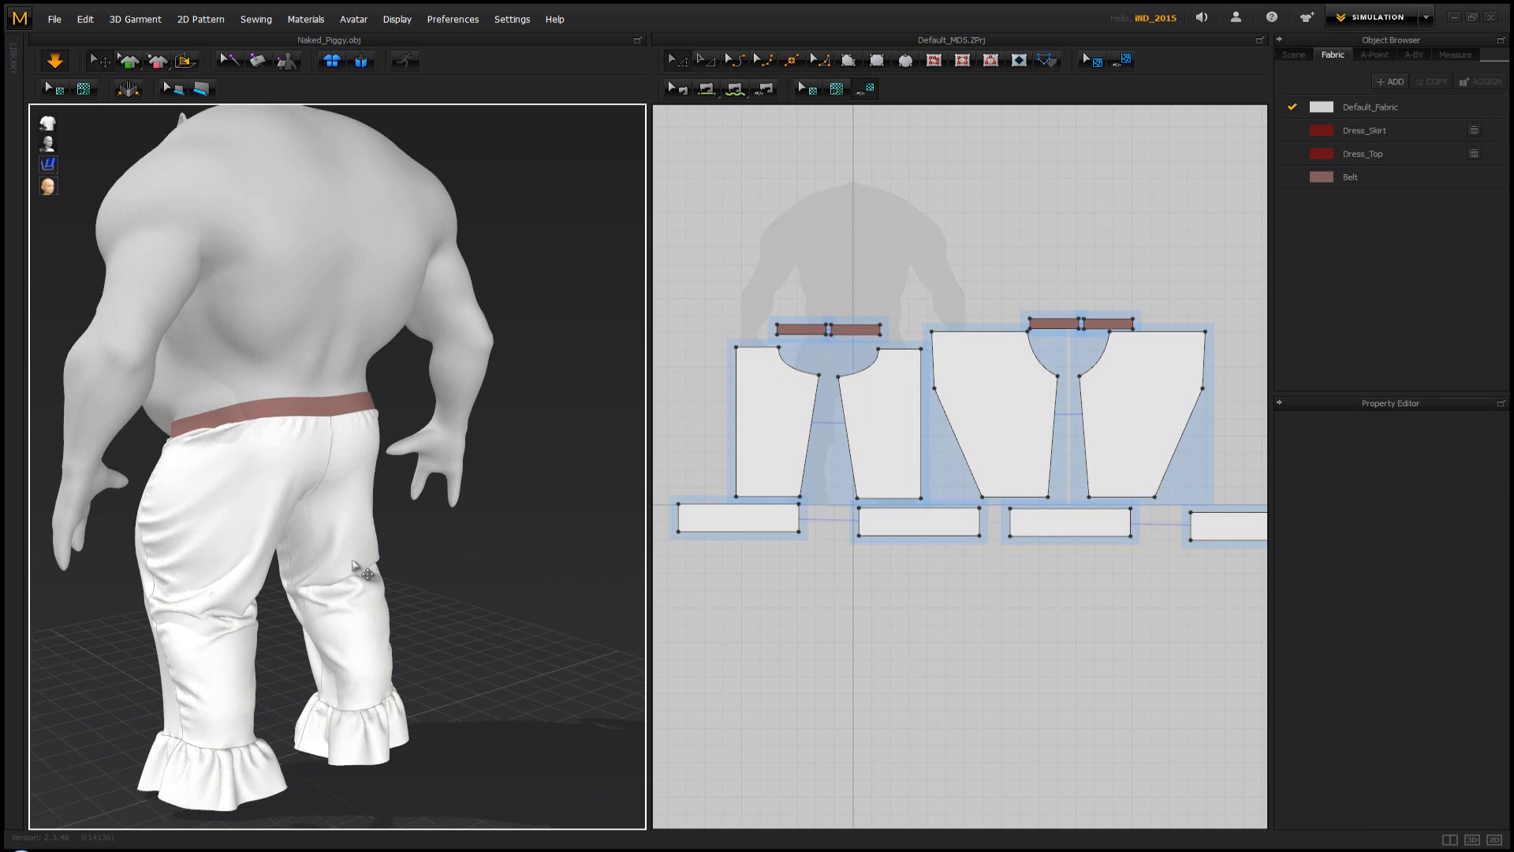
right_click_drag(398, 550, 290, 558)
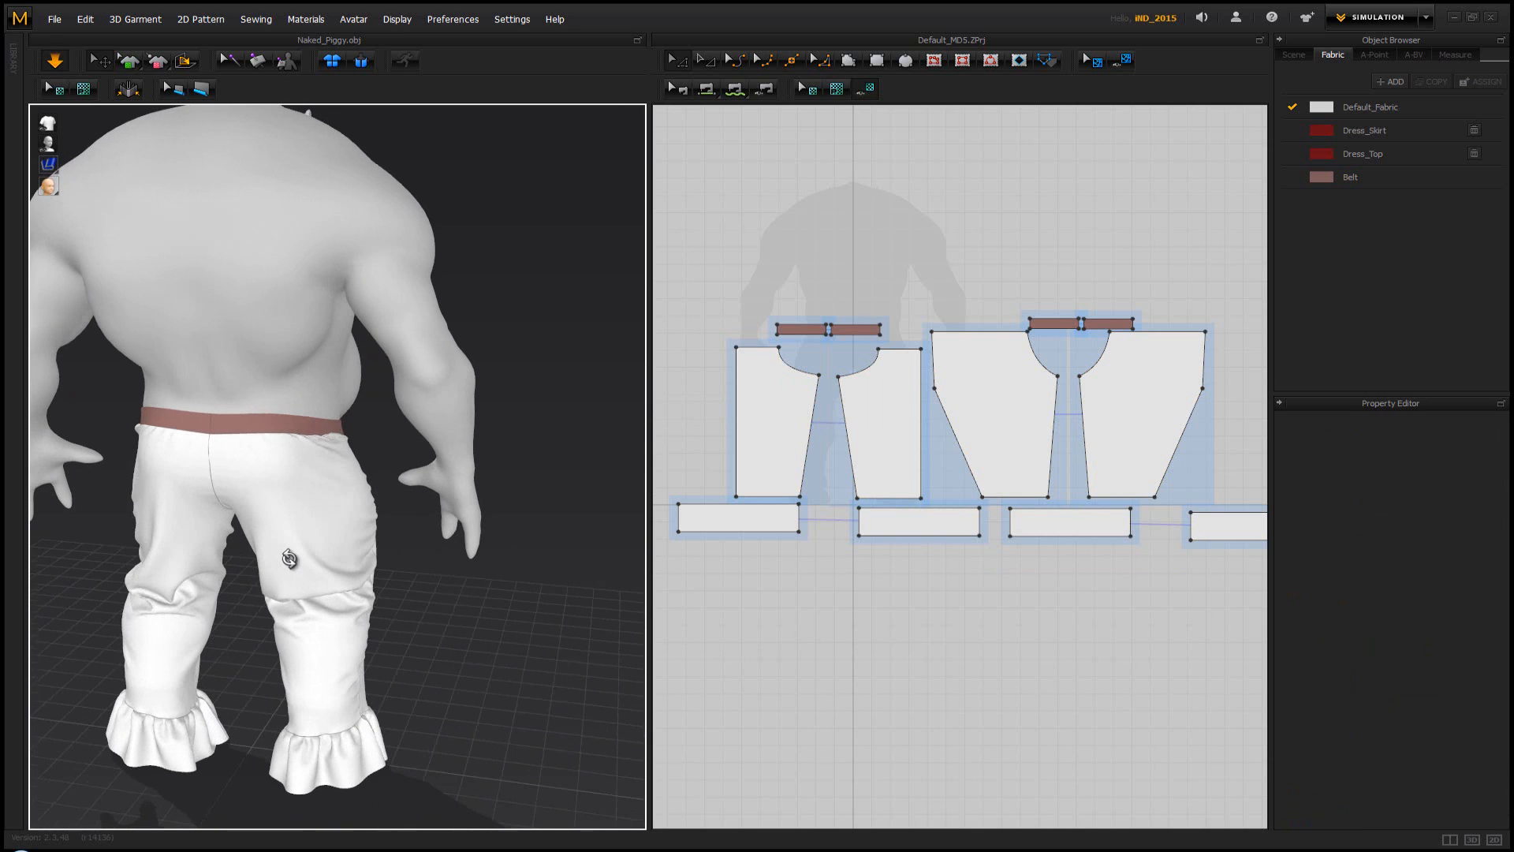
right_click_drag(240, 620, 474, 593)
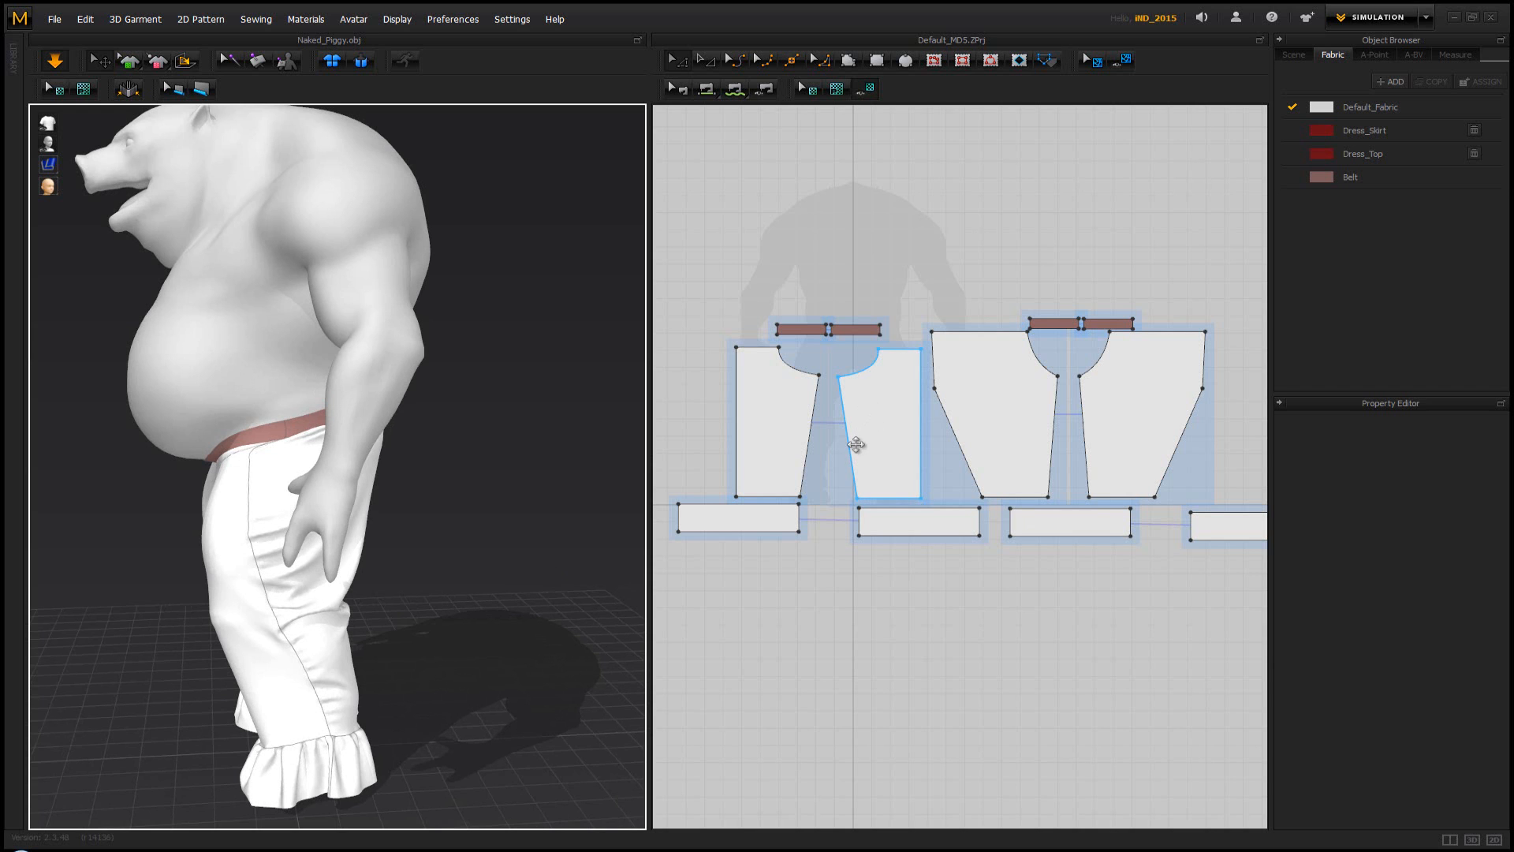
right_click_drag(528, 541, 584, 542)
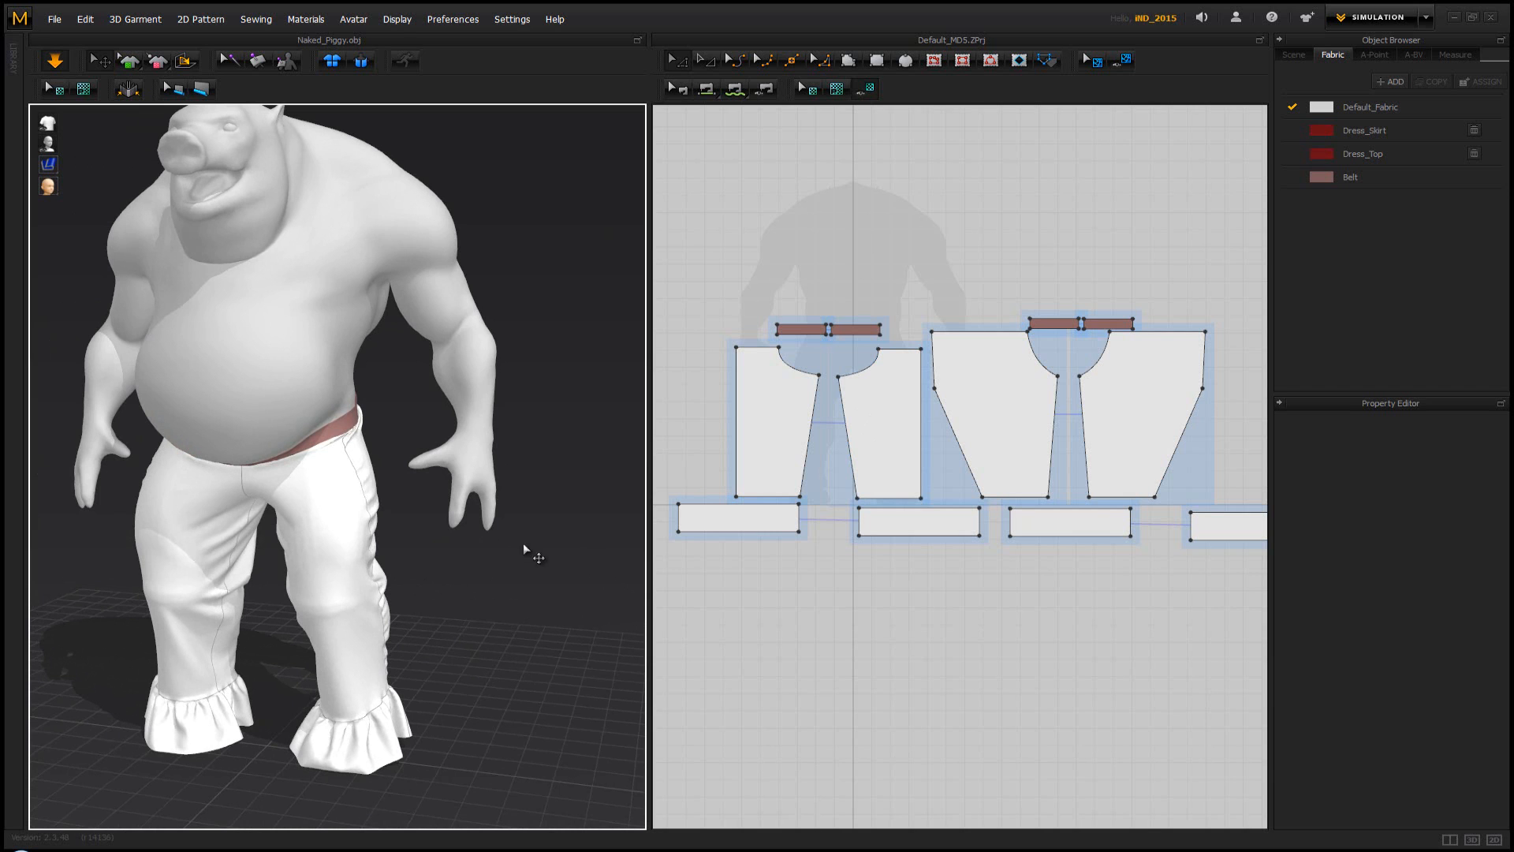
key("space")
Examine the drape of the trousers at the belly, seat, side seams, knees and ruffled cuffs from all sides
right_click_drag(458, 551, 501, 551)
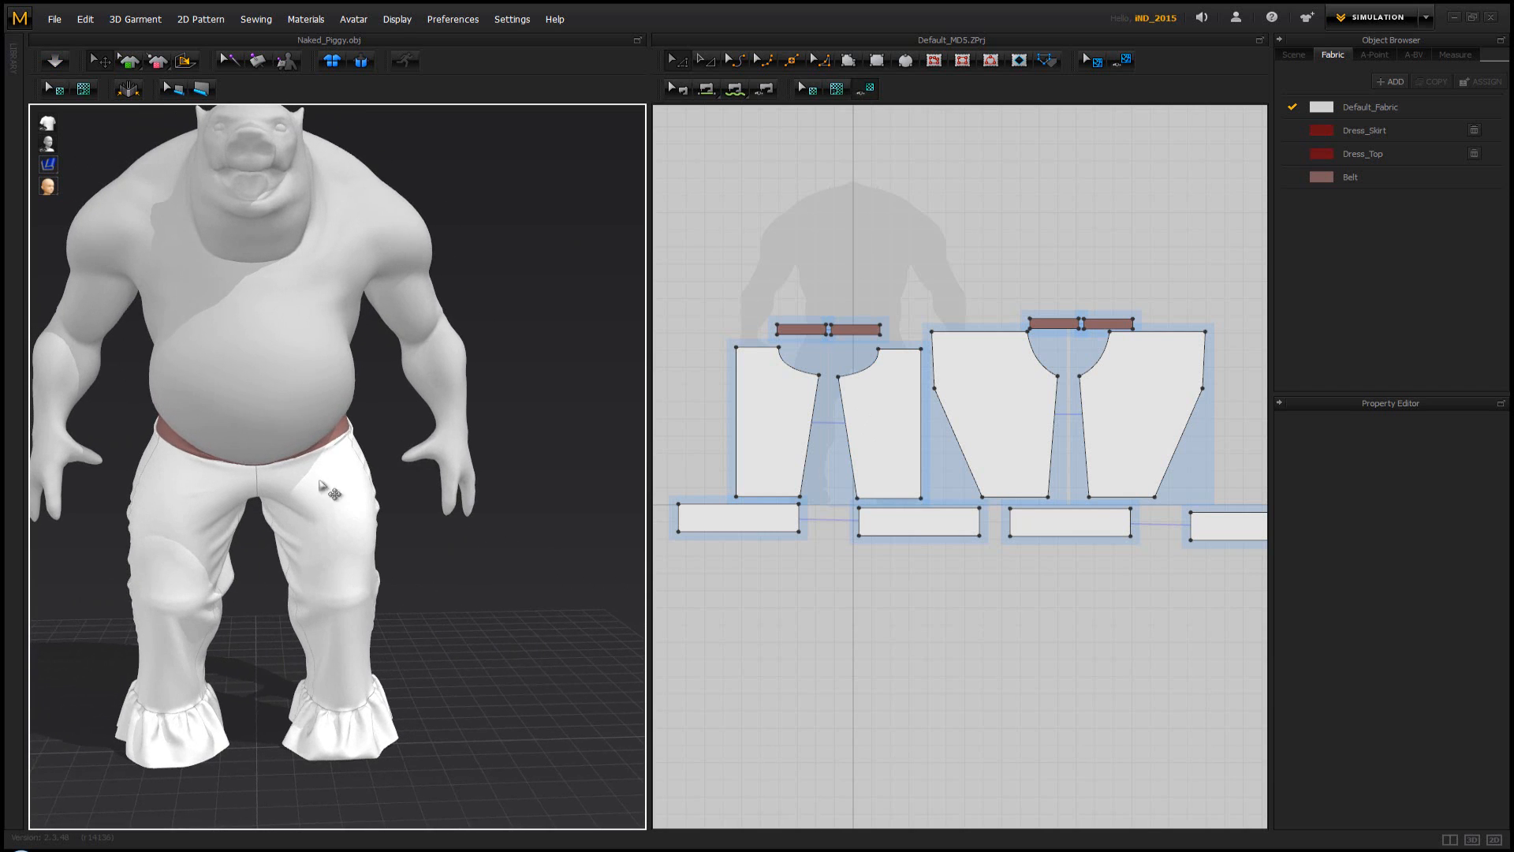
middle_click_drag(340, 469, 425, 493)
scroll(426, 493, "down", 1)
right_click_drag(426, 492, 430, 496)
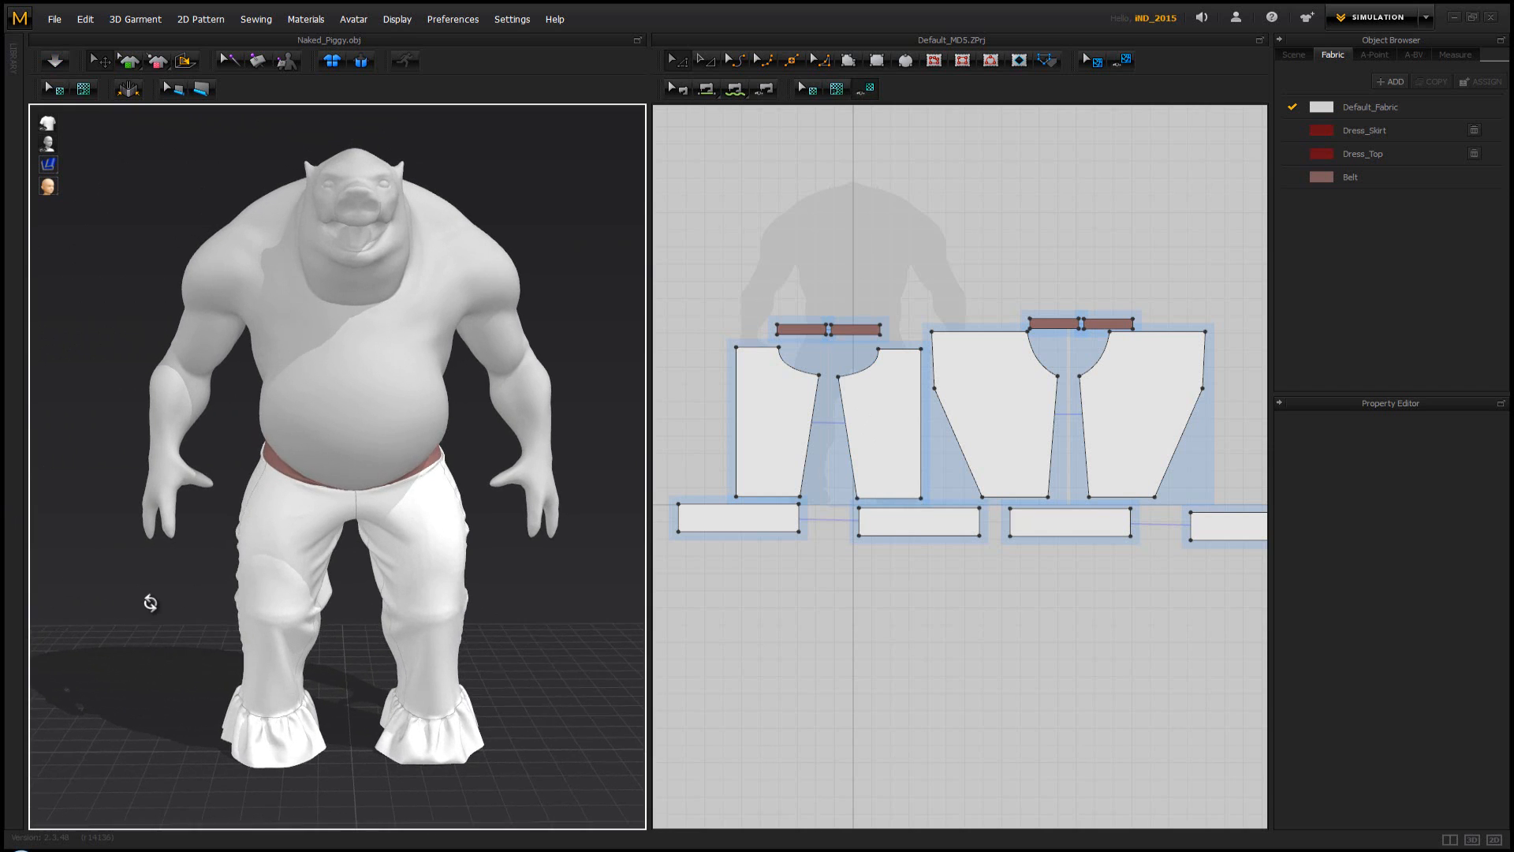
right_click_drag(149, 601, 395, 599)
scroll(510, 662, "up", 3)
middle_click_drag(500, 662, 502, 649)
scroll(490, 466, "down", 3)
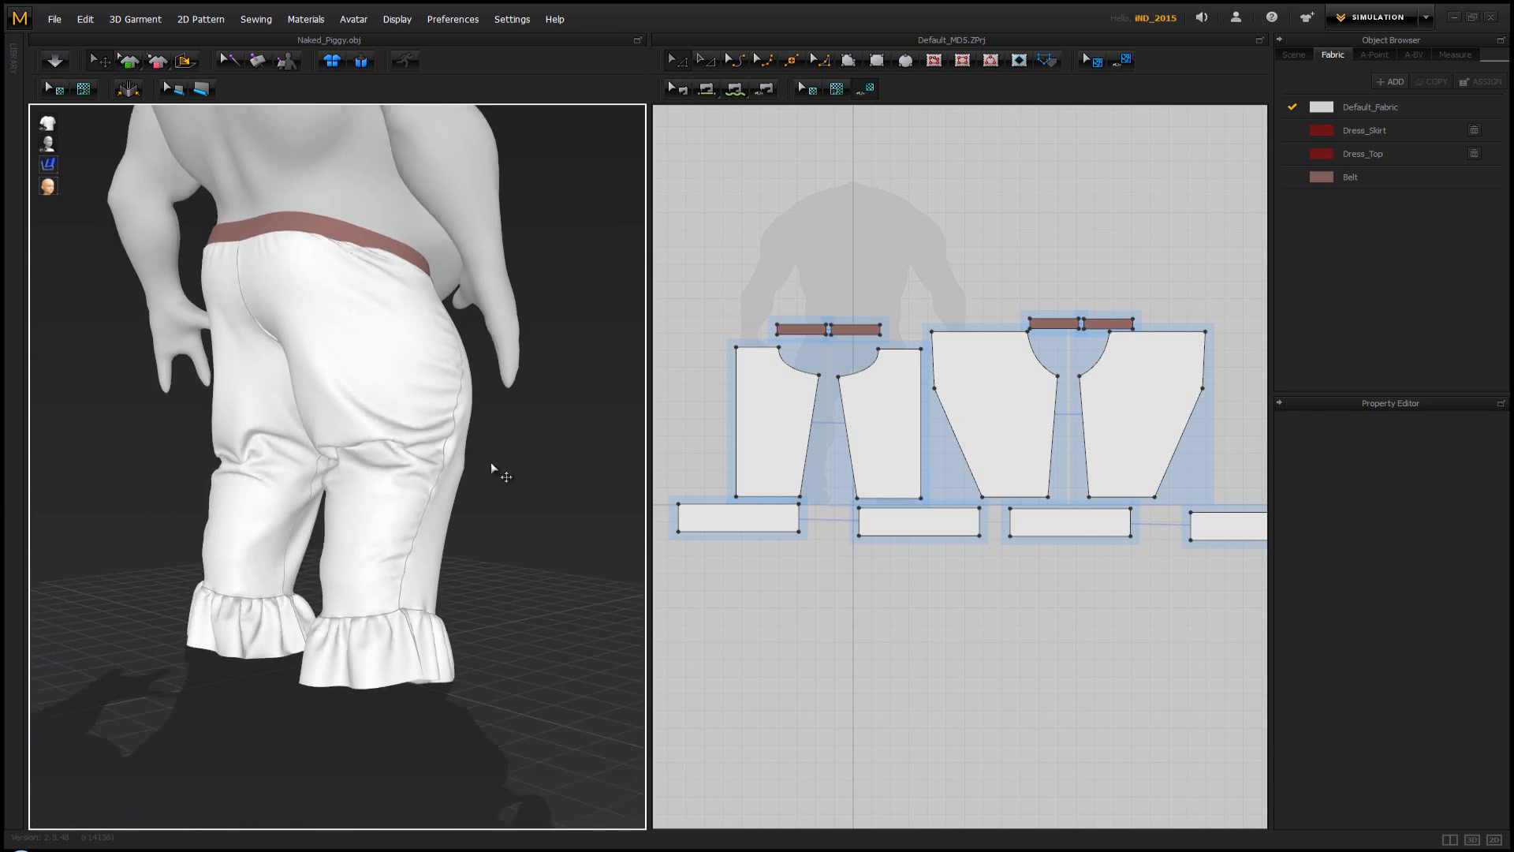
right_click_drag(513, 498, 355, 436)
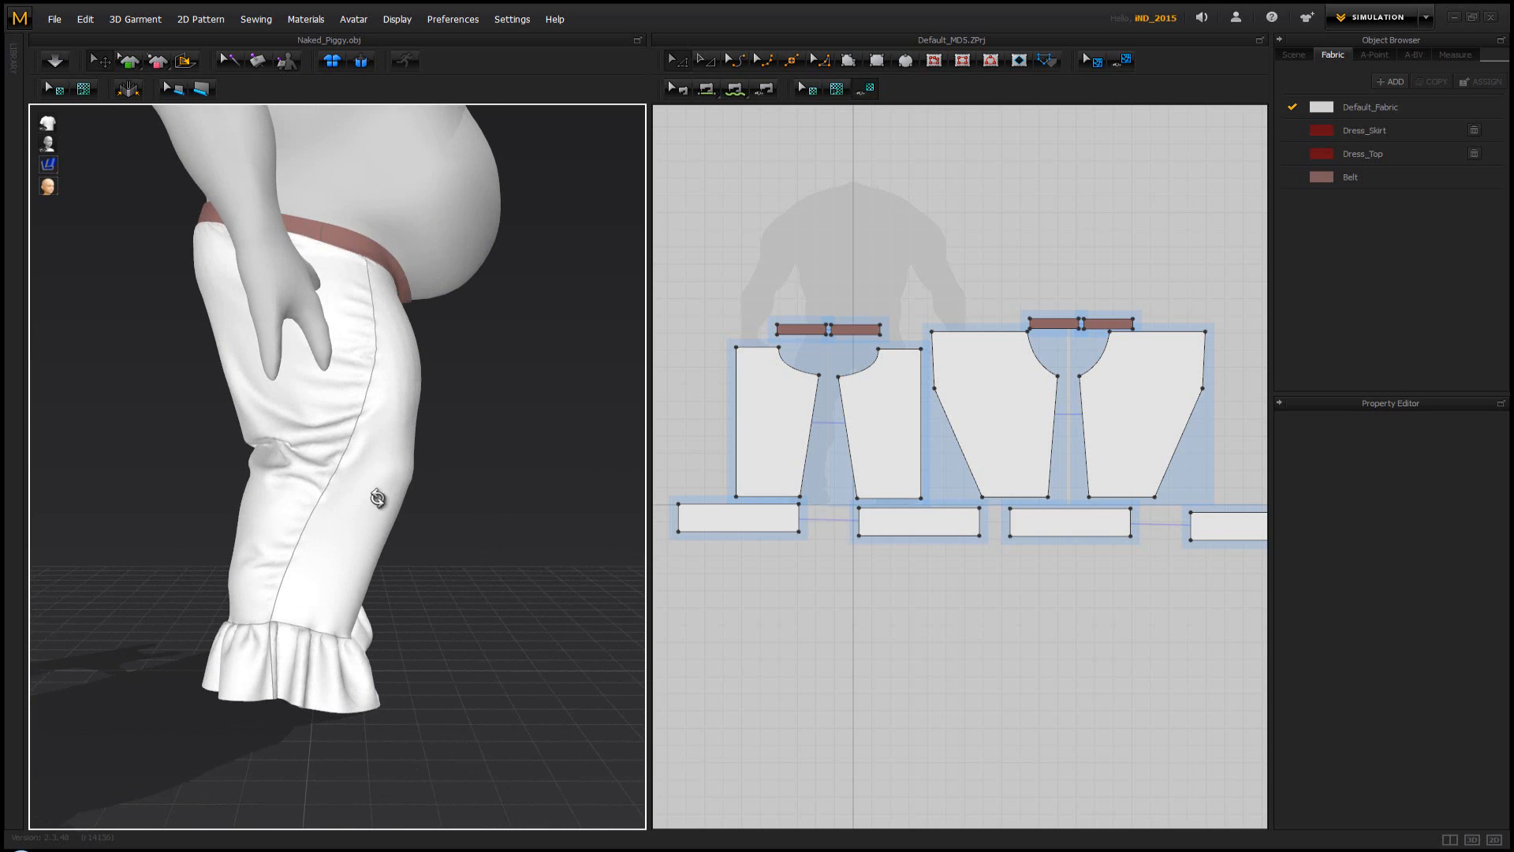
right_click_drag(378, 497, 523, 486)
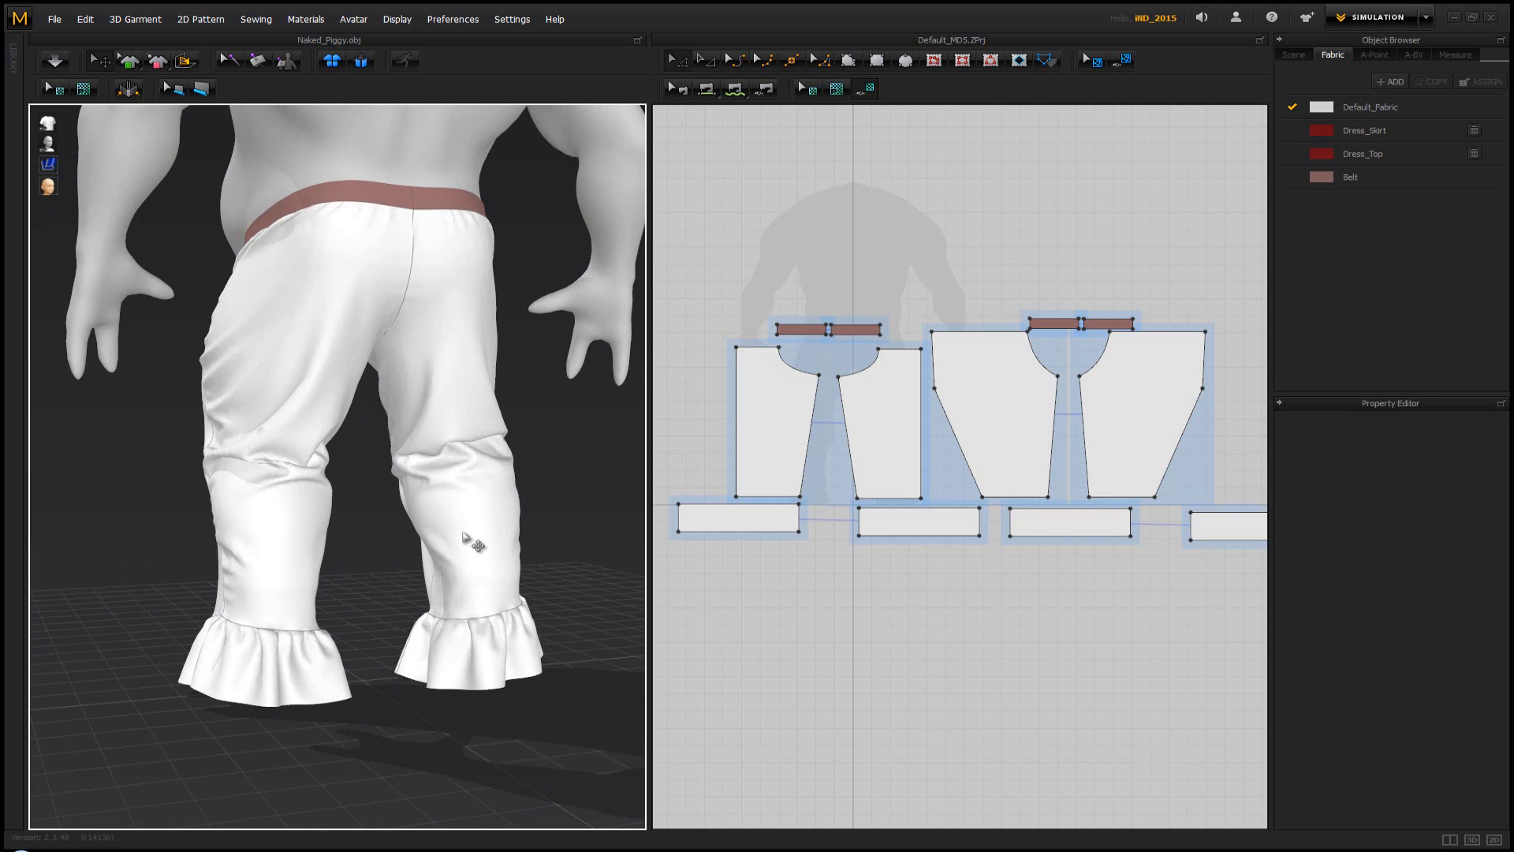
right_click_drag(177, 553, 301, 539)
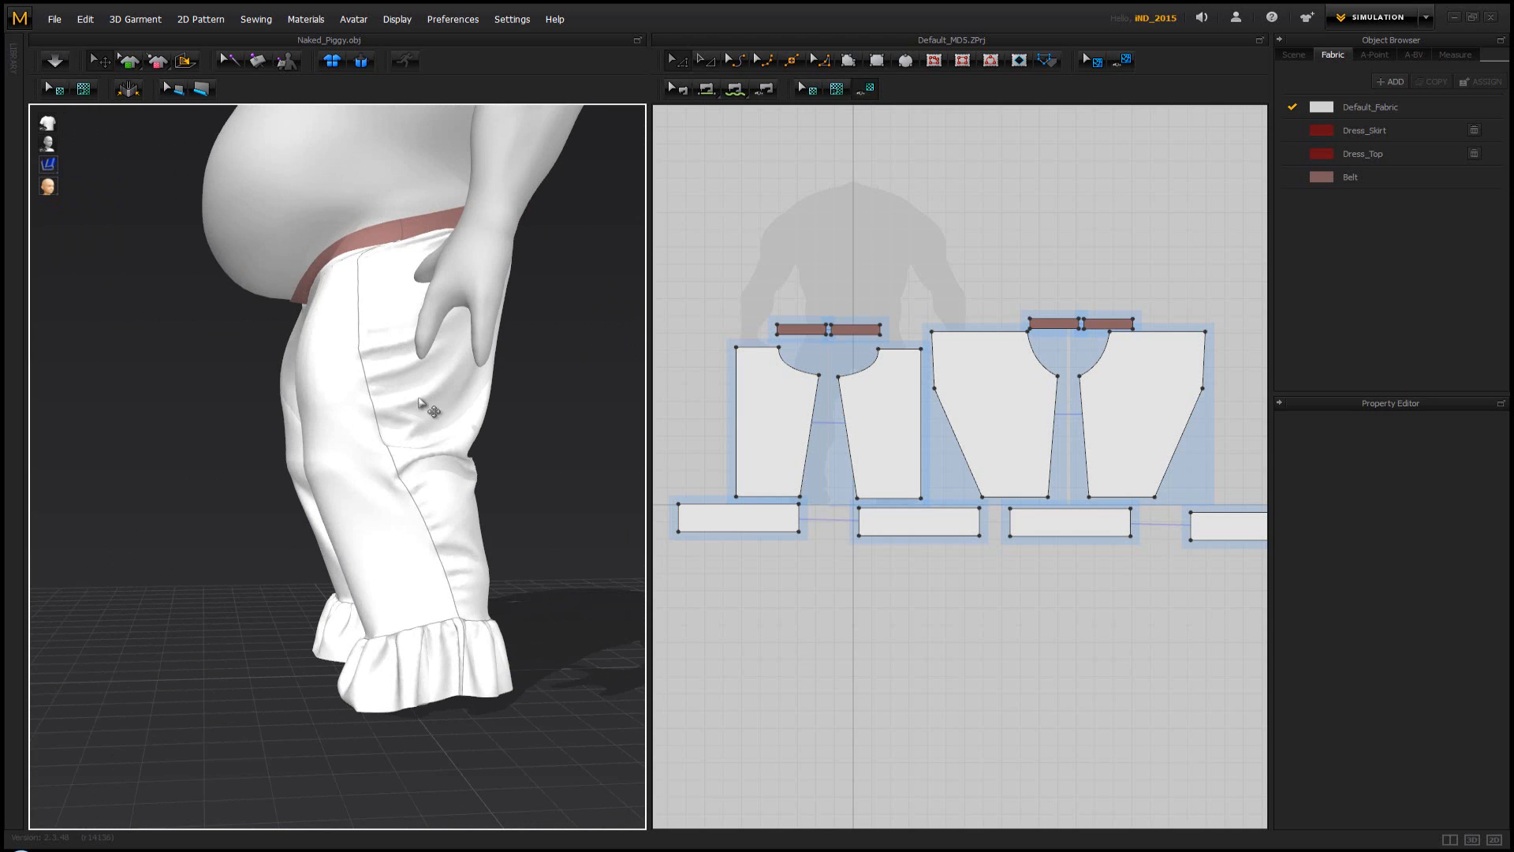
right_click_drag(359, 493, 427, 613)
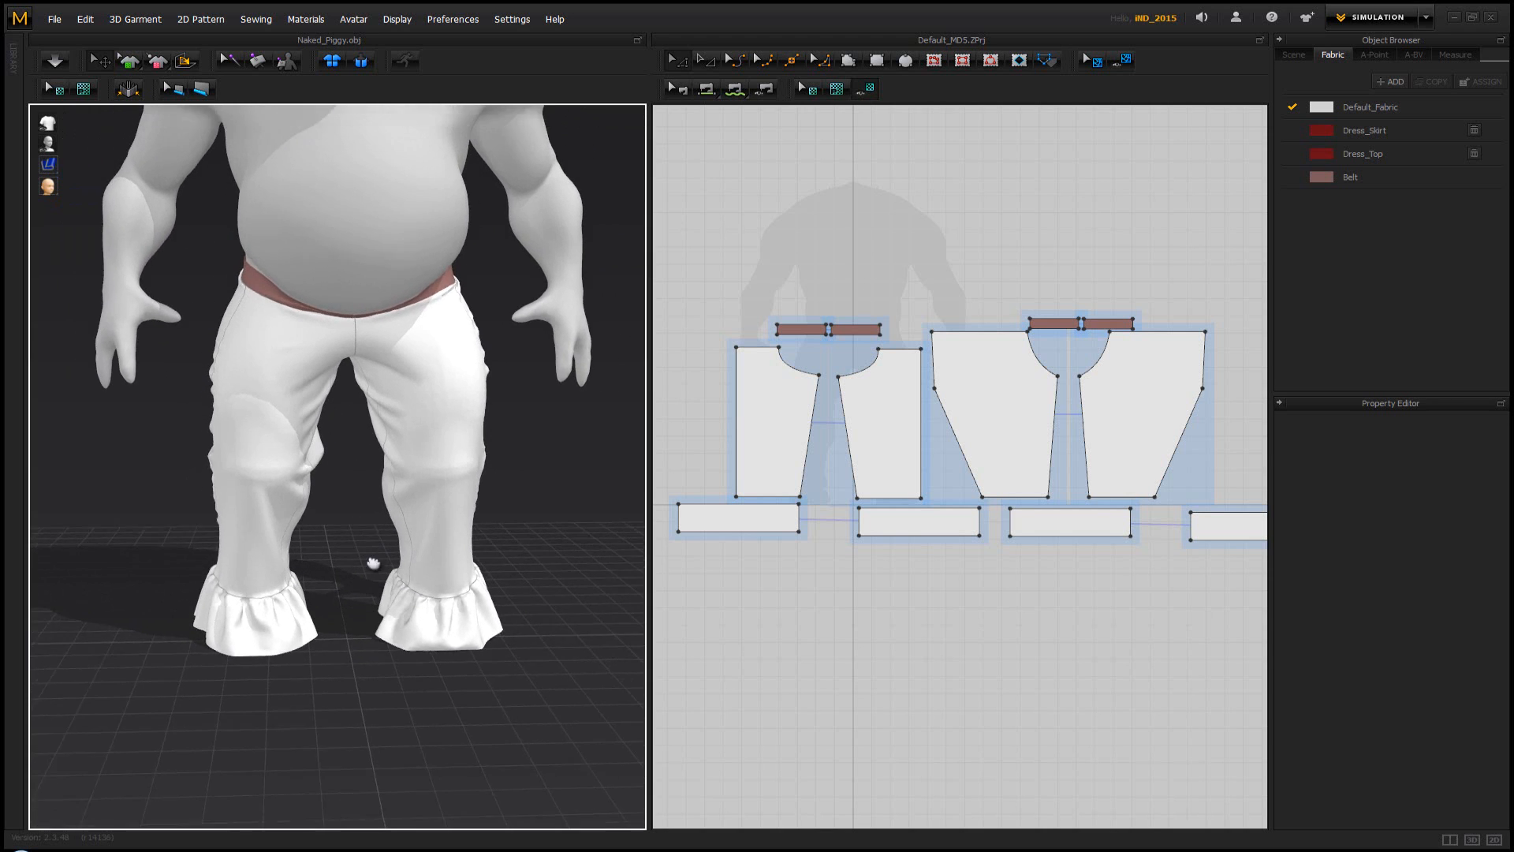
scroll(372, 568, "up", 3)
right_click_drag(379, 481, 501, 479)
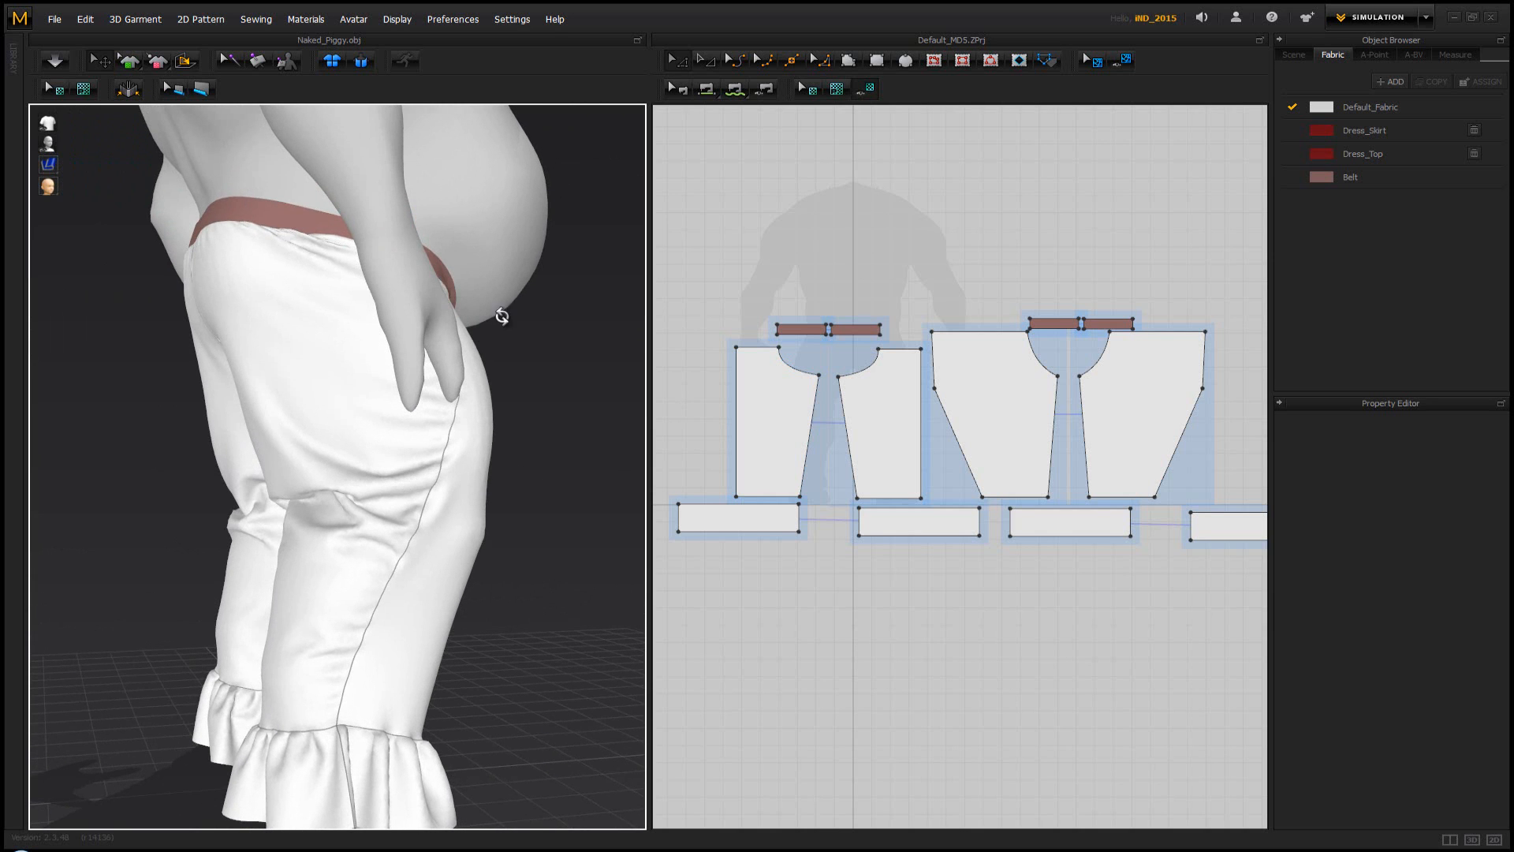
right_click_drag(501, 316, 253, 313)
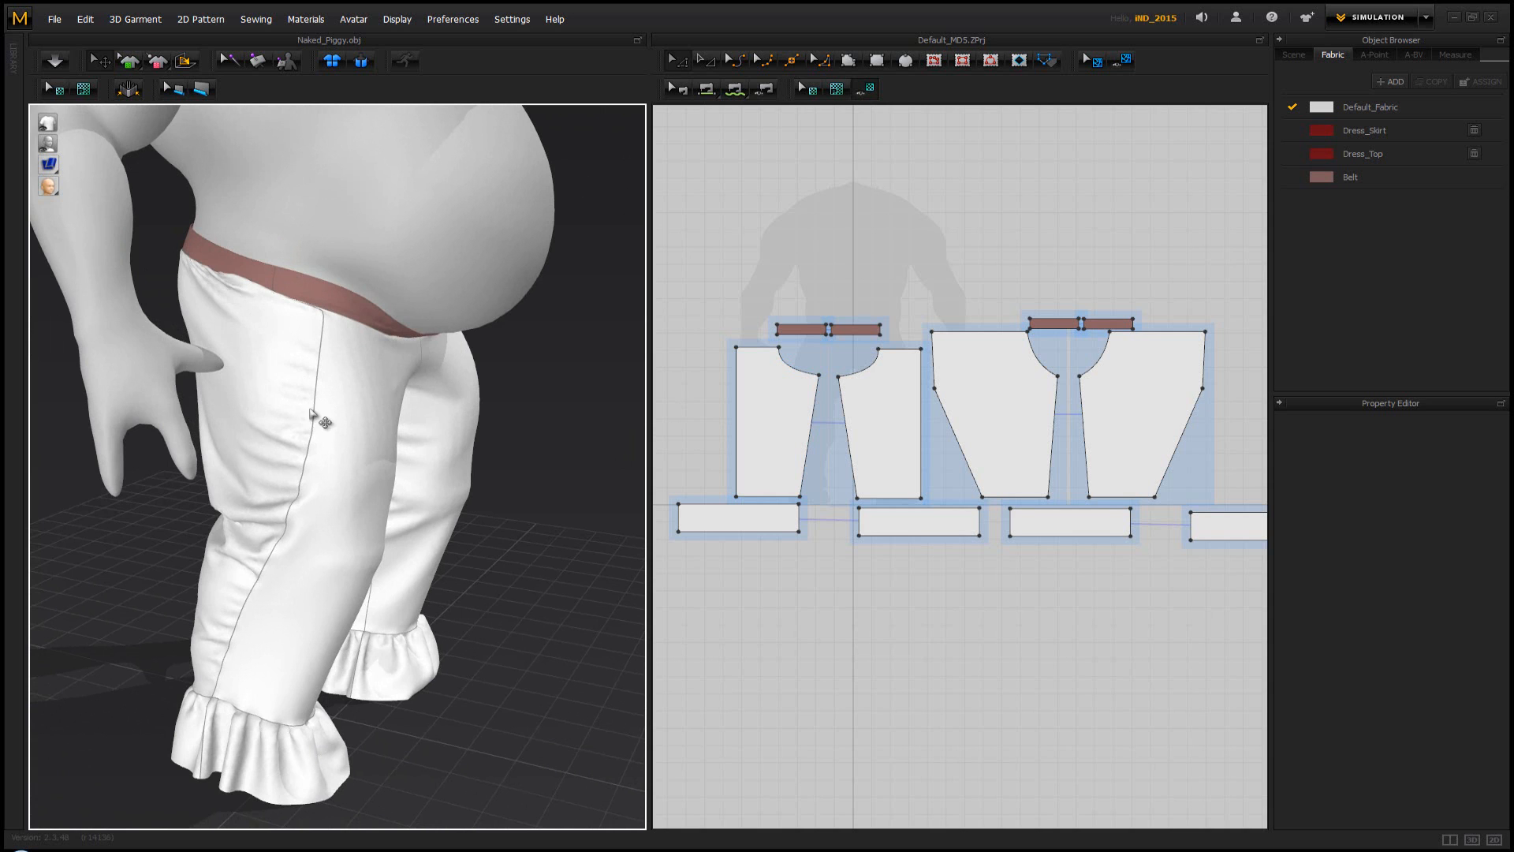
right_click_drag(513, 479, 388, 474)
scroll(395, 482, "down", 6)
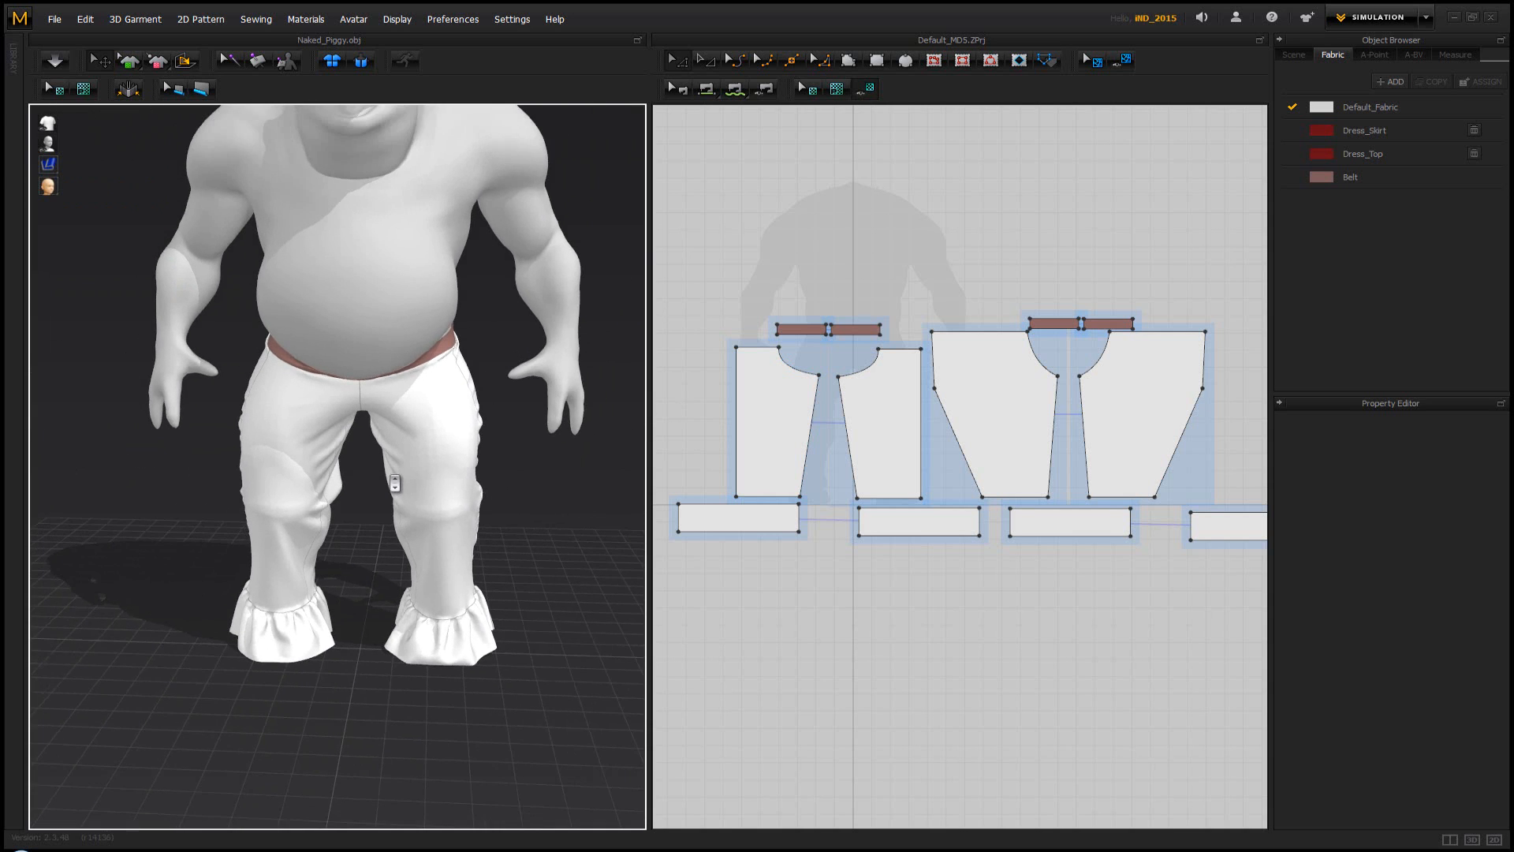
scroll(394, 483, "up", 3)
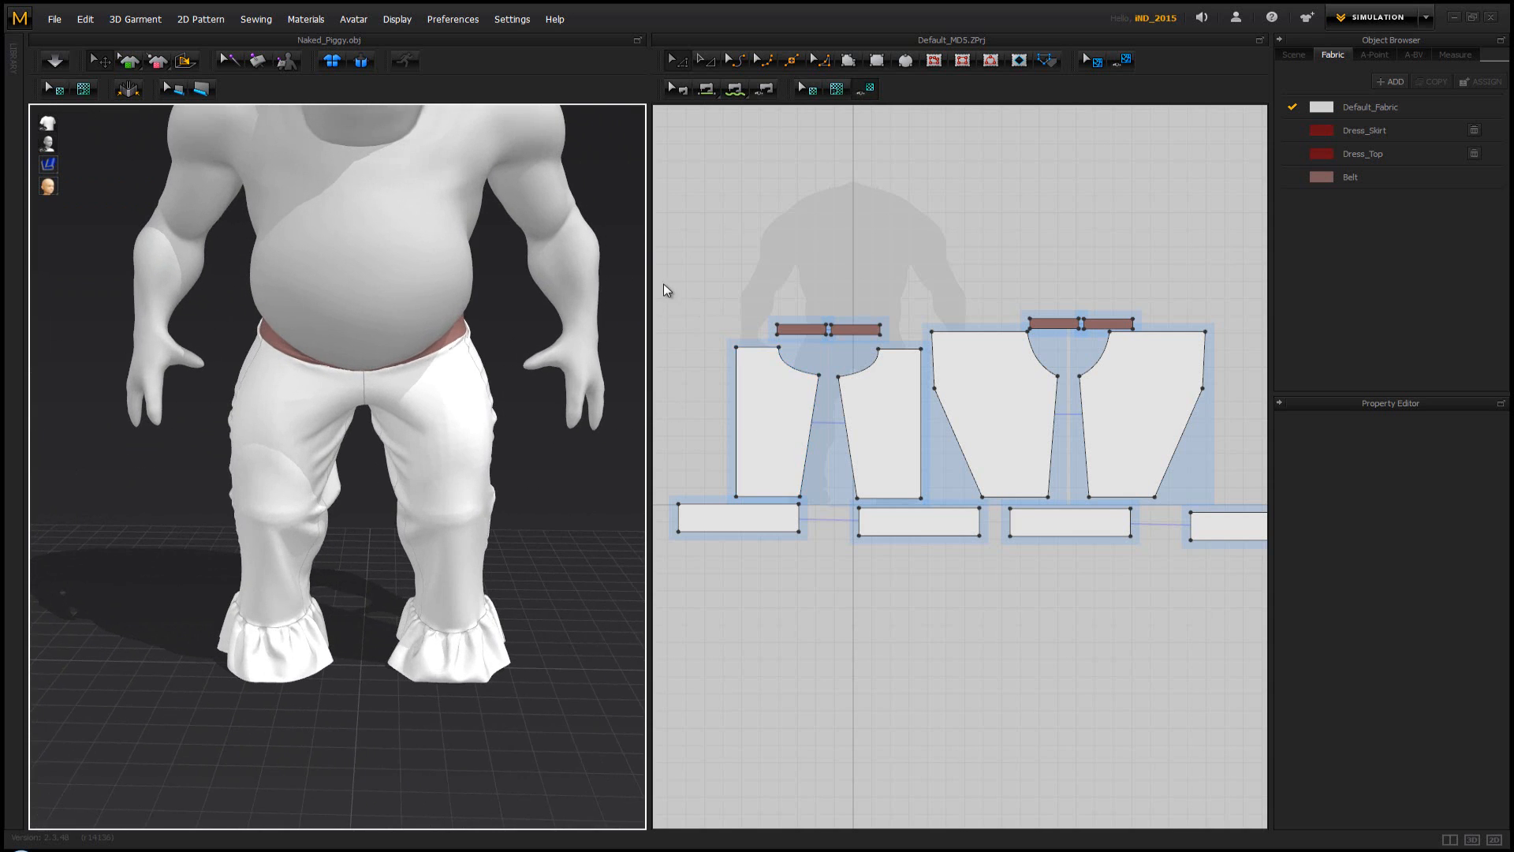
Add a new fabric and choose a physical property preset for it
left_click_drag(667, 281, 1138, 597)
left_click_drag(1282, 611, 1298, 608)
scroll(1119, 475, "down", 3)
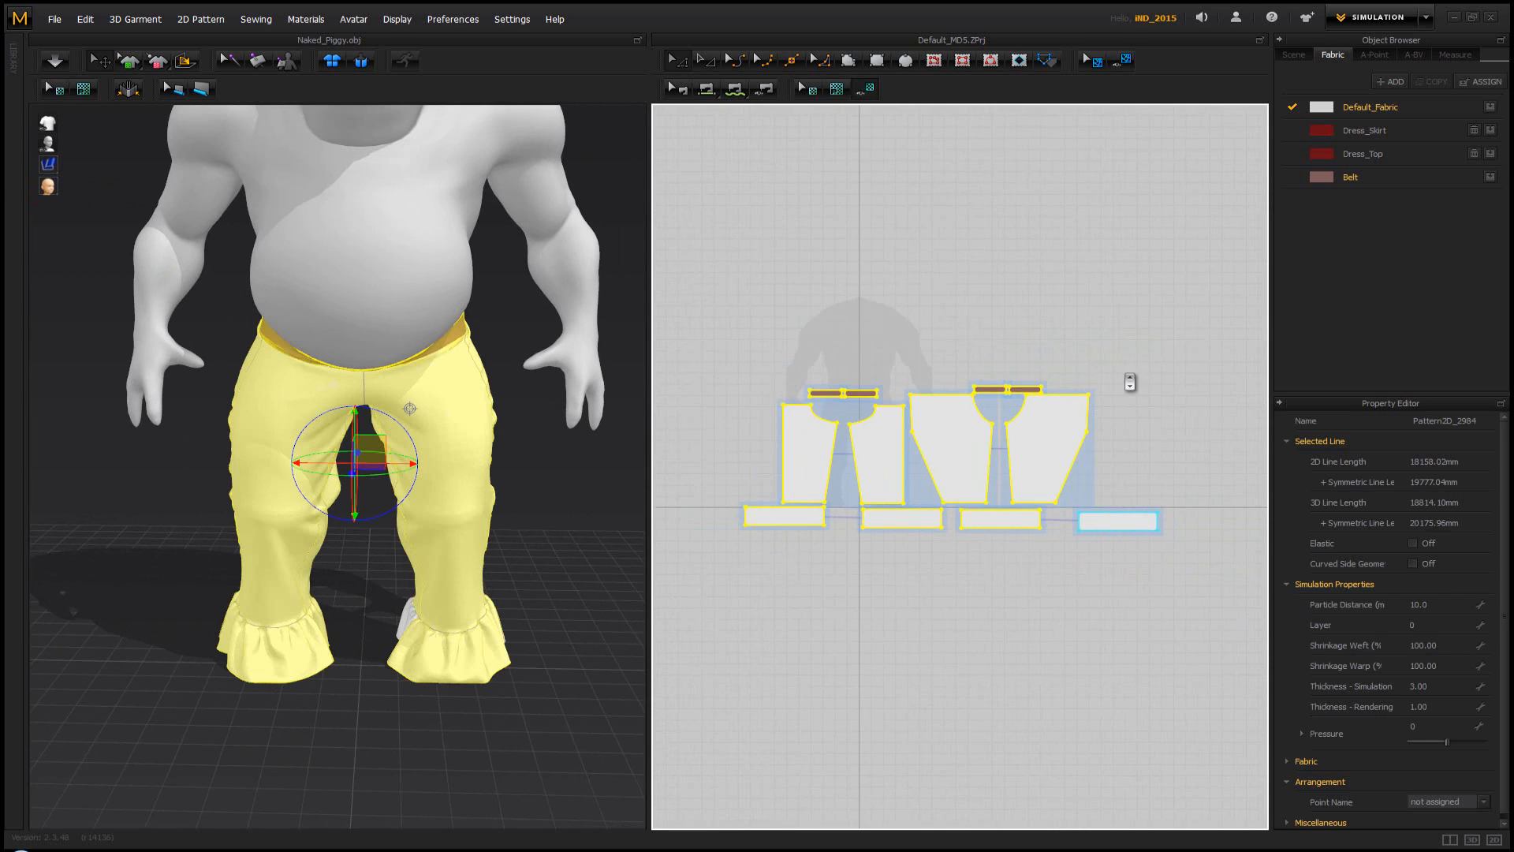
scroll(1129, 383, "up", 2)
left_click(1389, 82)
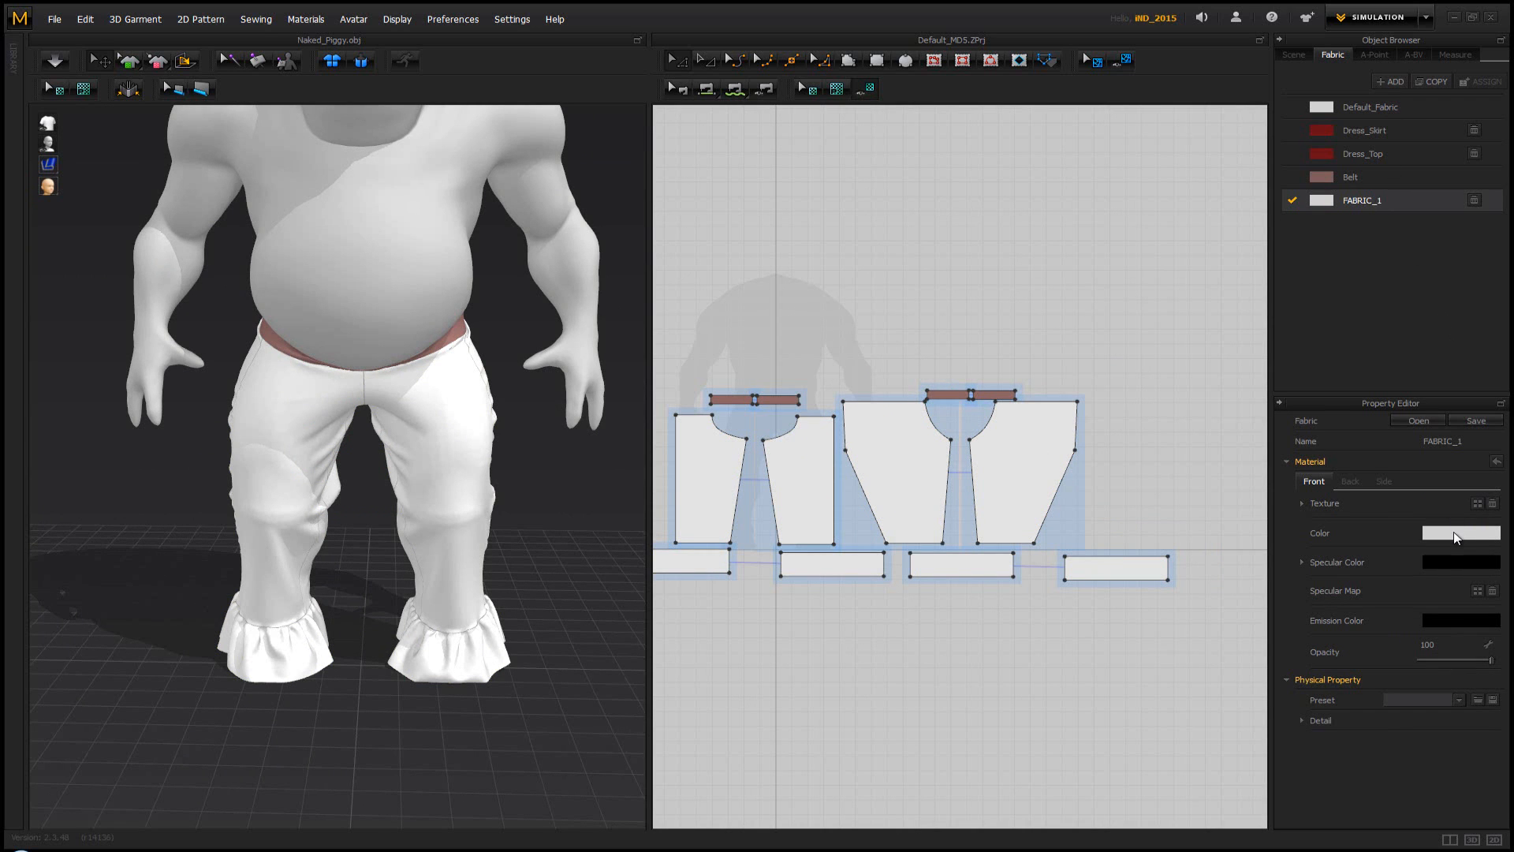
left_click(1457, 700)
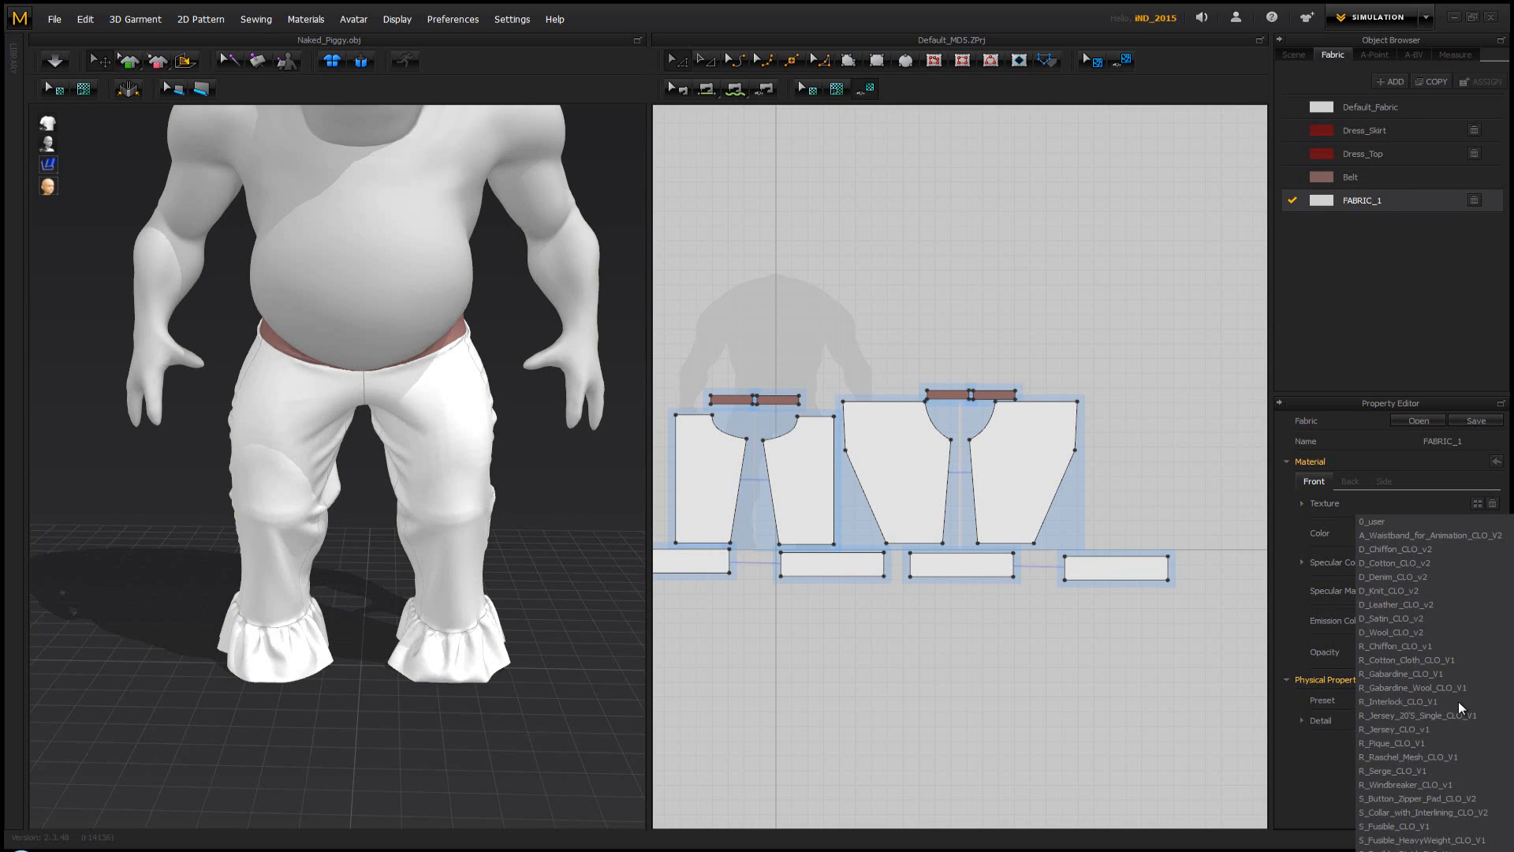
left_click(1425, 571)
Assign the new fabric to all belt, leg and cuff pieces, and simulate the garment briefly
left_click_drag(1203, 327, 714, 614)
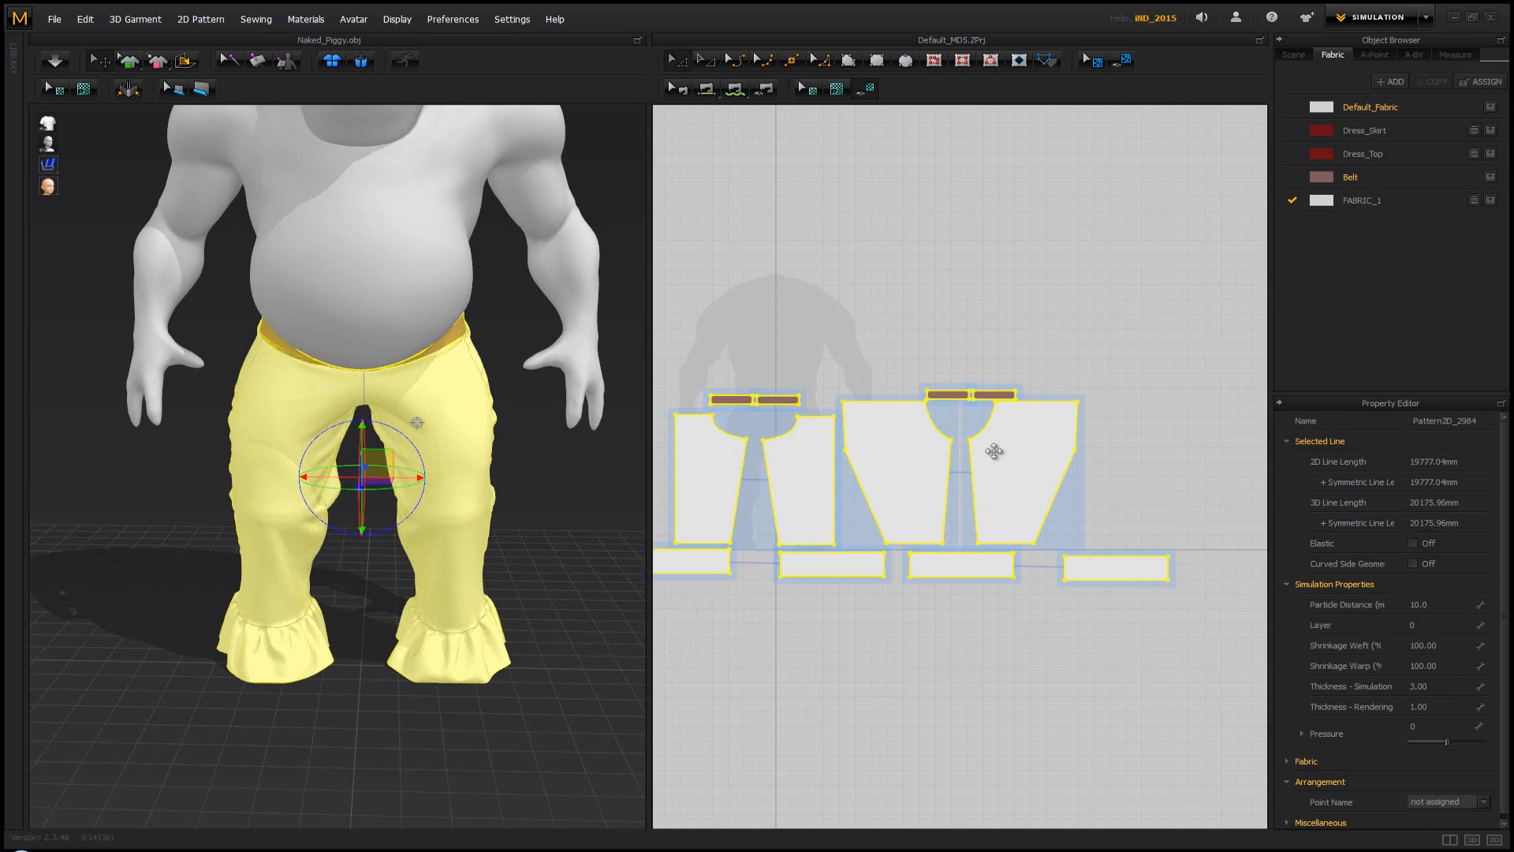
left_click(521, 495)
right_click_drag(410, 507, 409, 504)
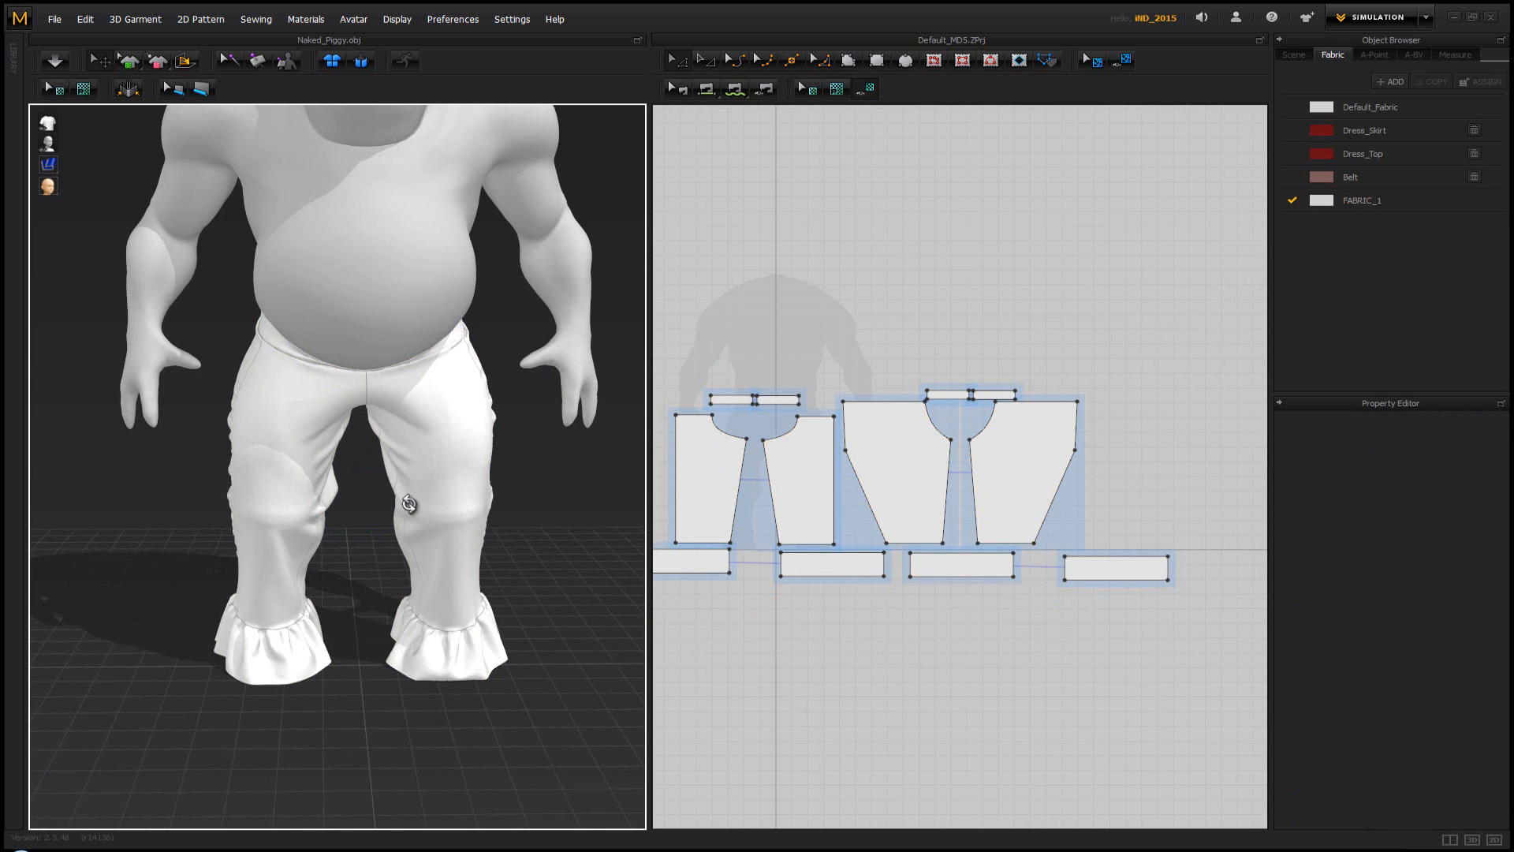
key("space")
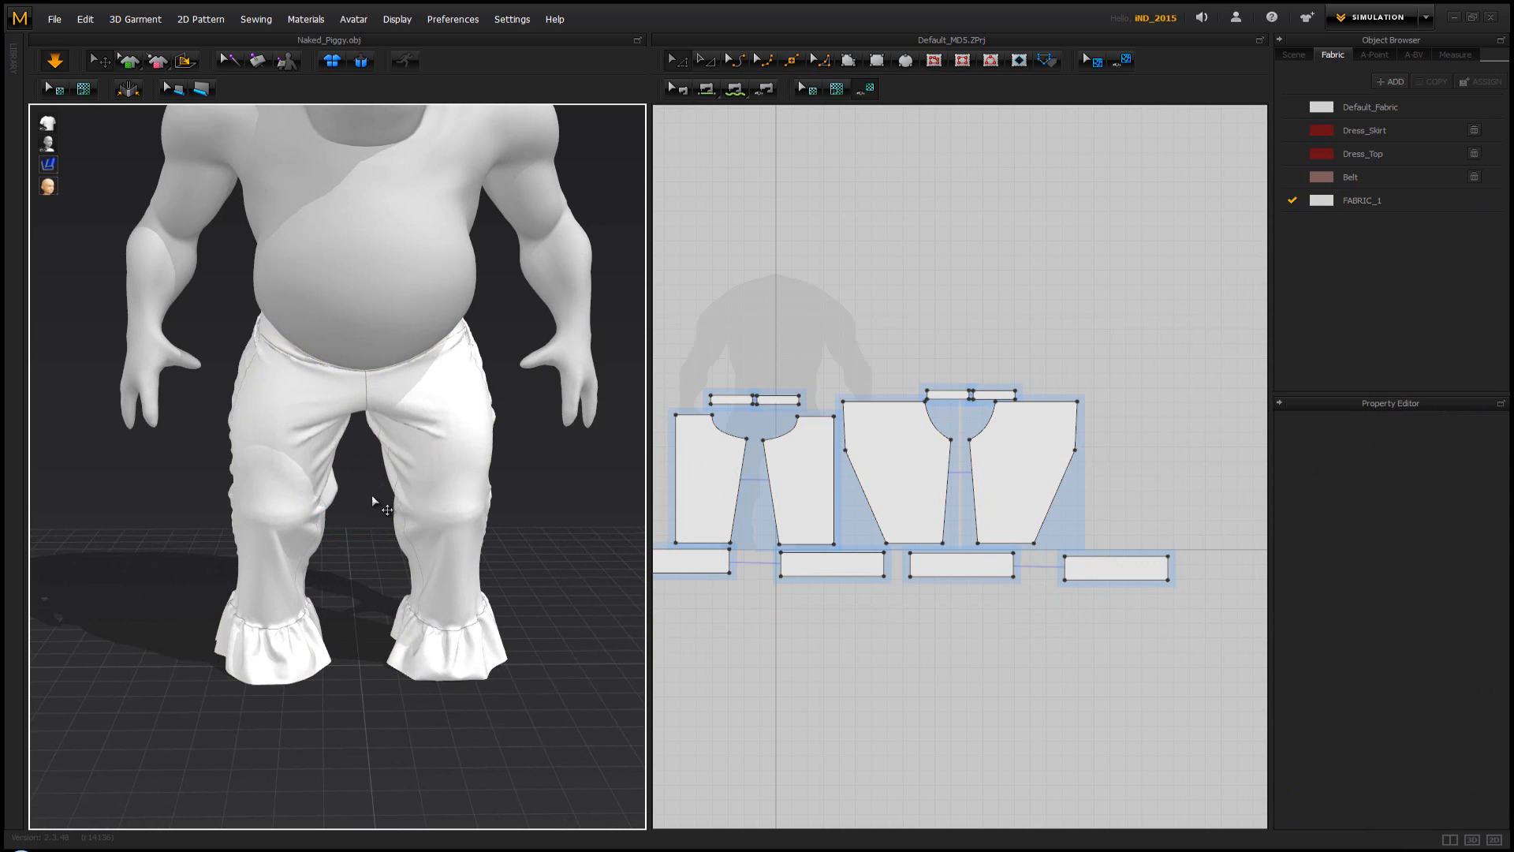
key("space")
Examine the trousers in the new fabric from the back, the side and the front of the avatar
right_click_drag(365, 500, 621, 476)
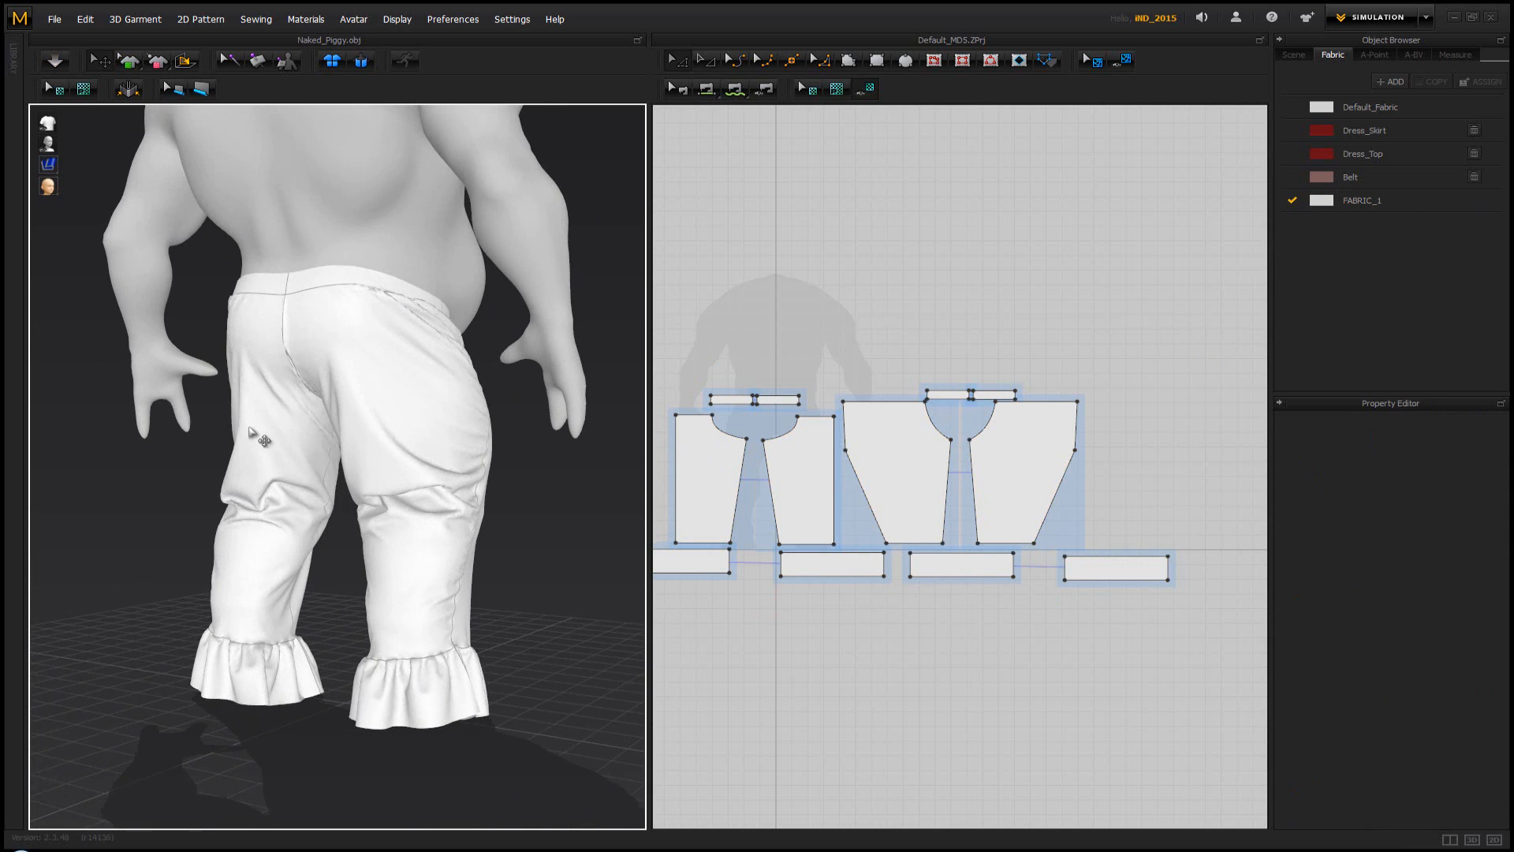
right_click_drag(250, 430, 263, 449)
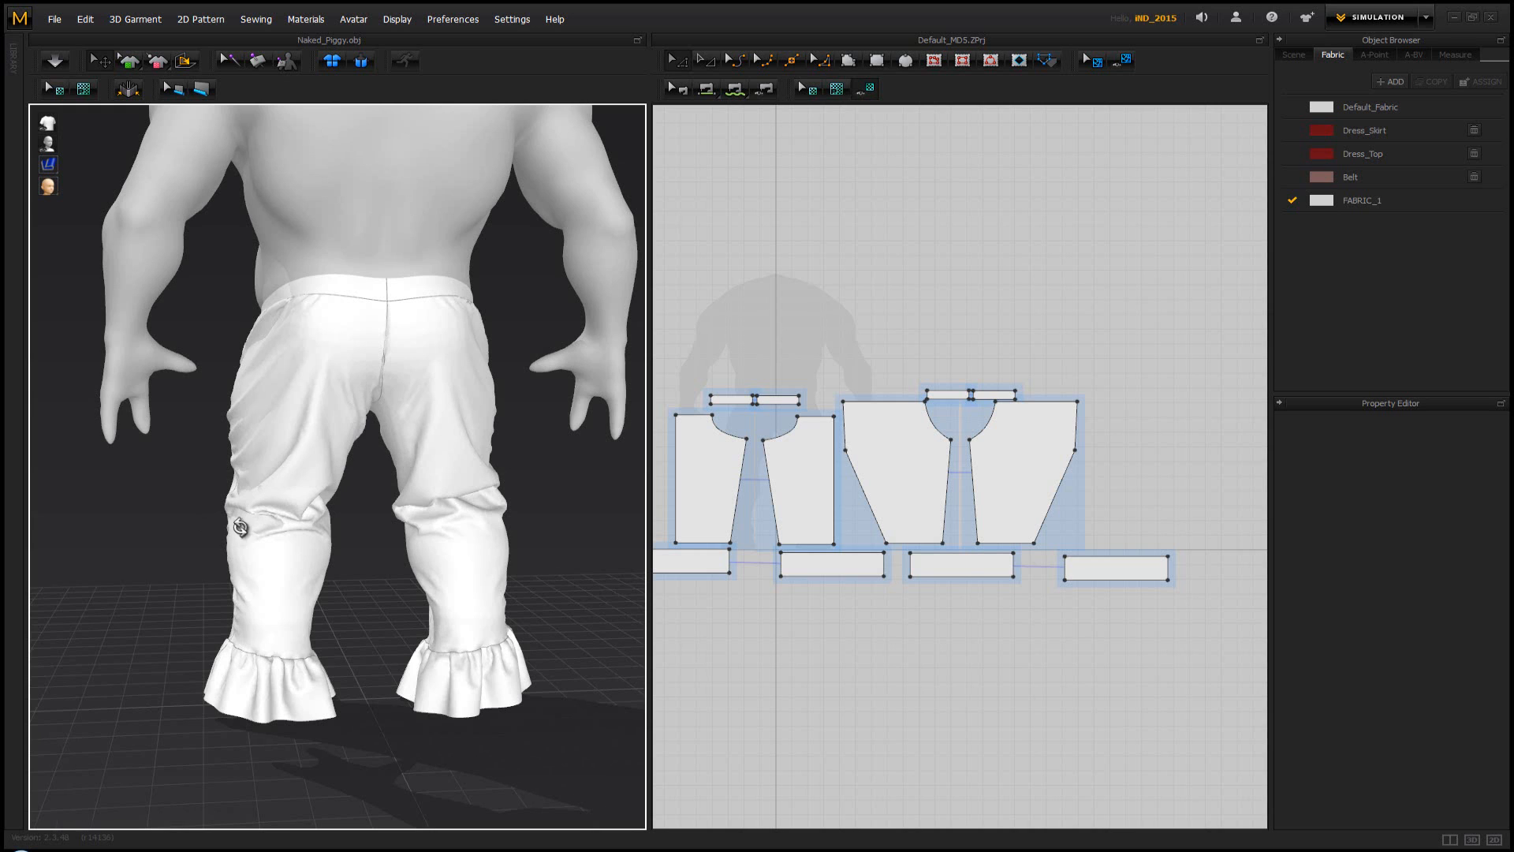
right_click_drag(241, 527, 307, 513)
key("space")
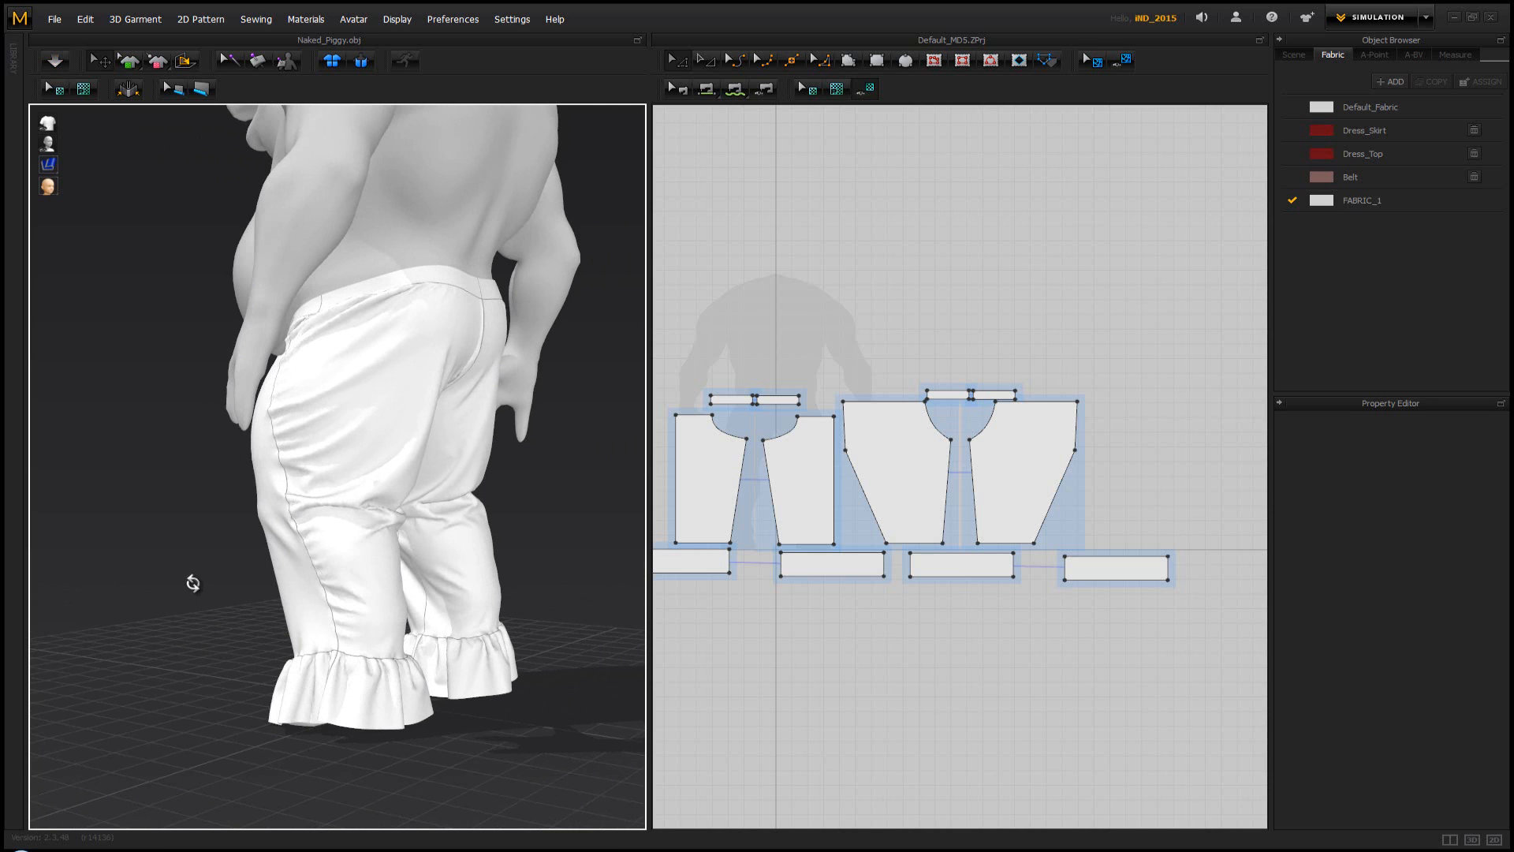
right_click_drag(193, 583, 429, 608)
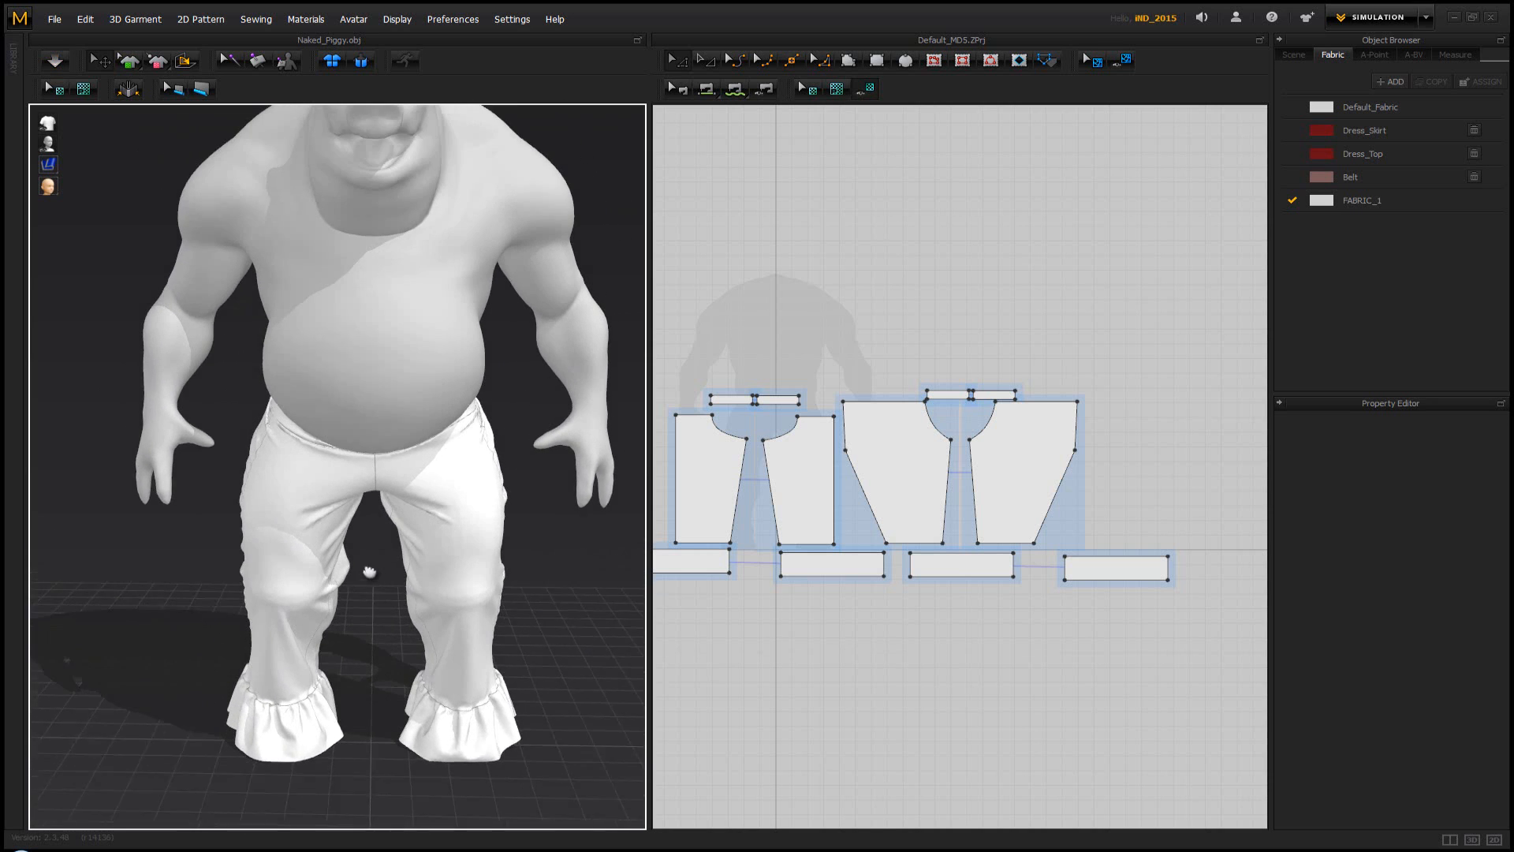
scroll(369, 571, "down", 4)
right_click_drag(364, 586, 365, 577)
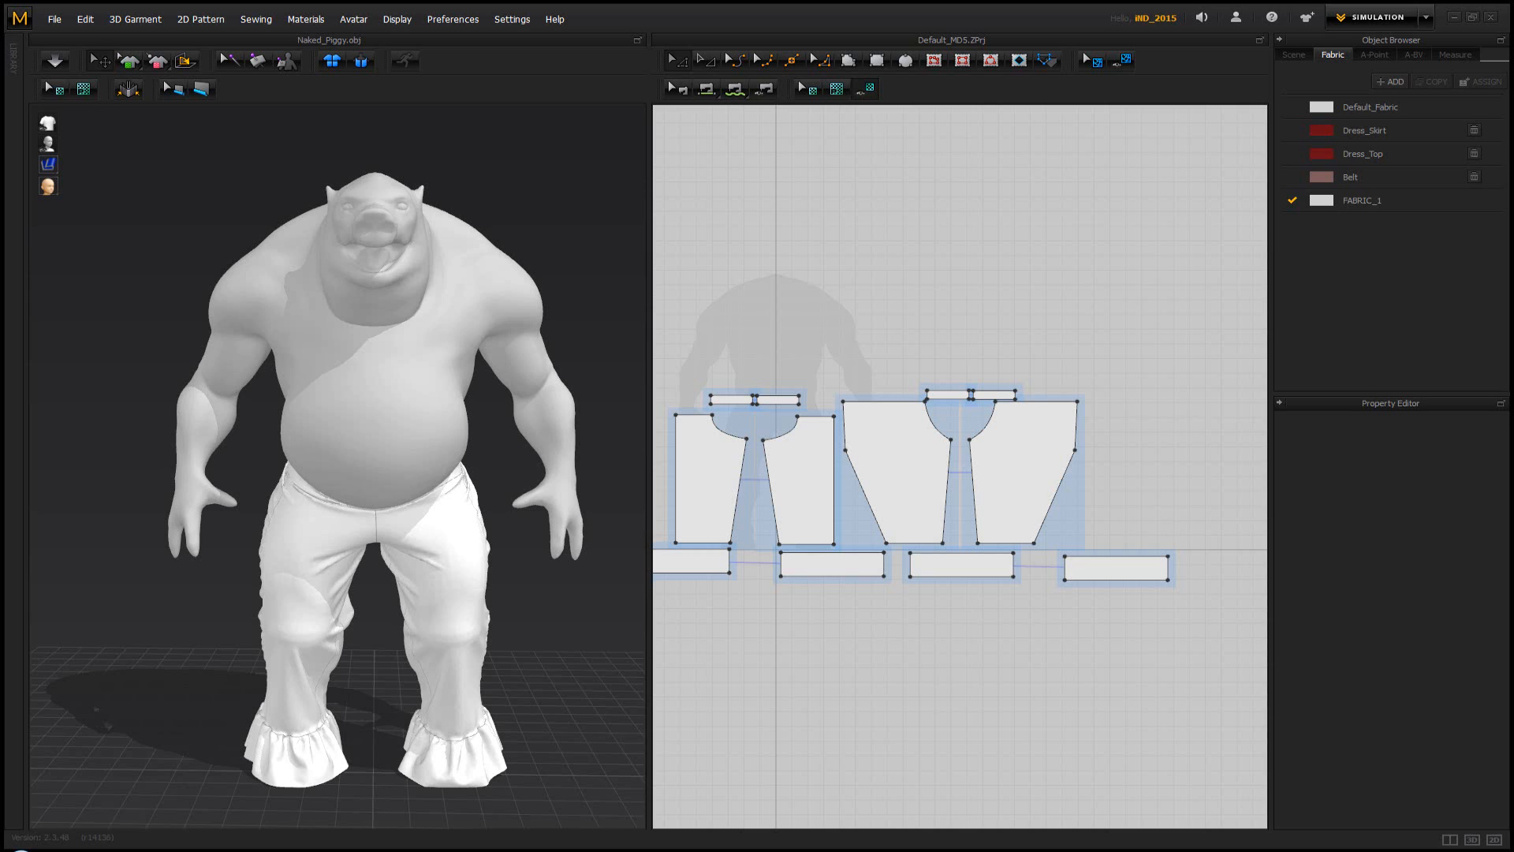
right_click_drag(135, 463, 159, 462)
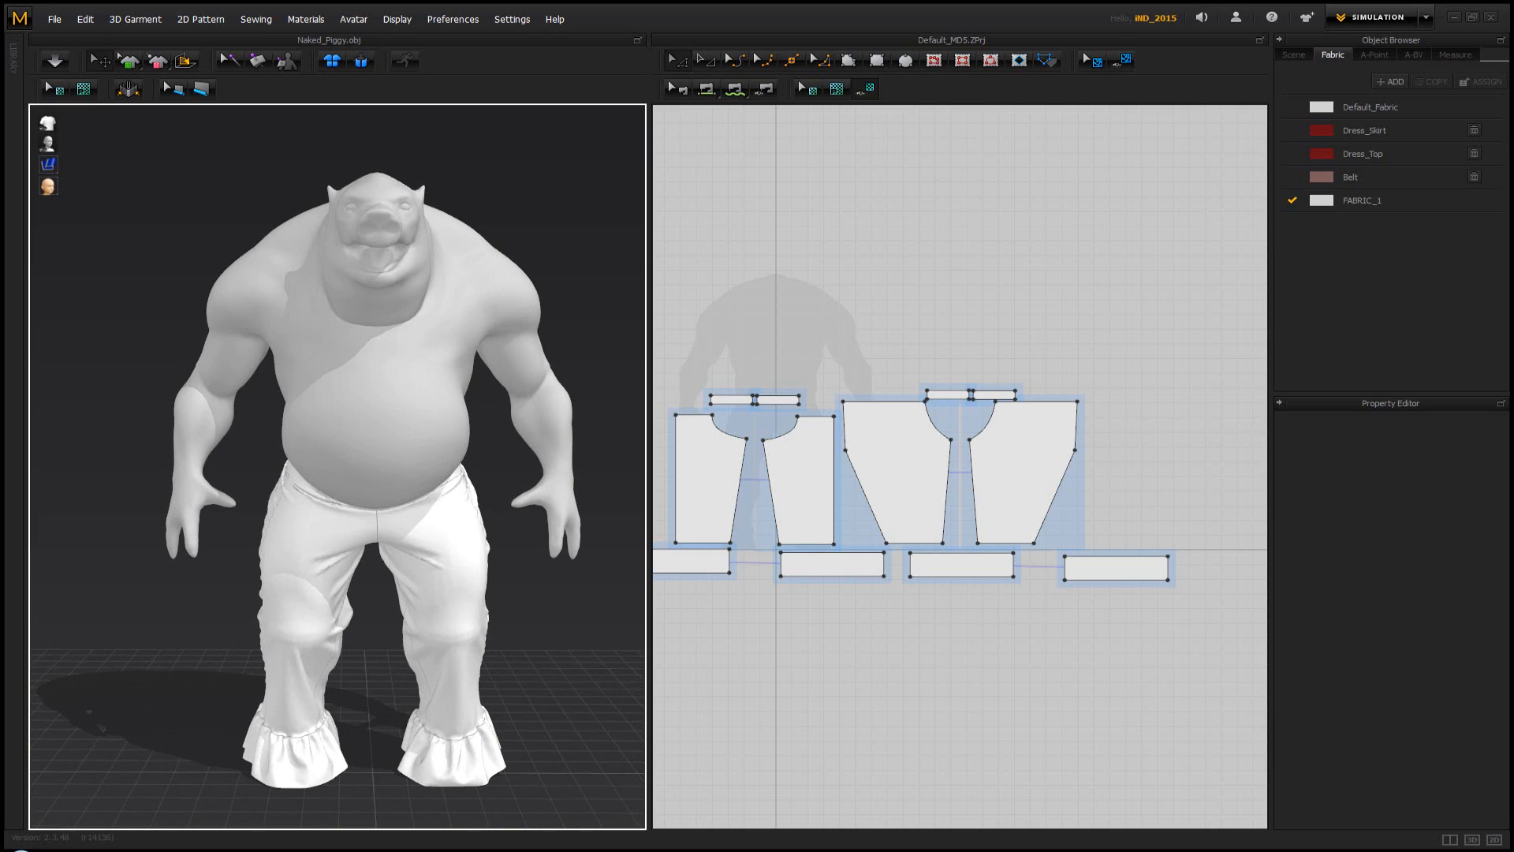